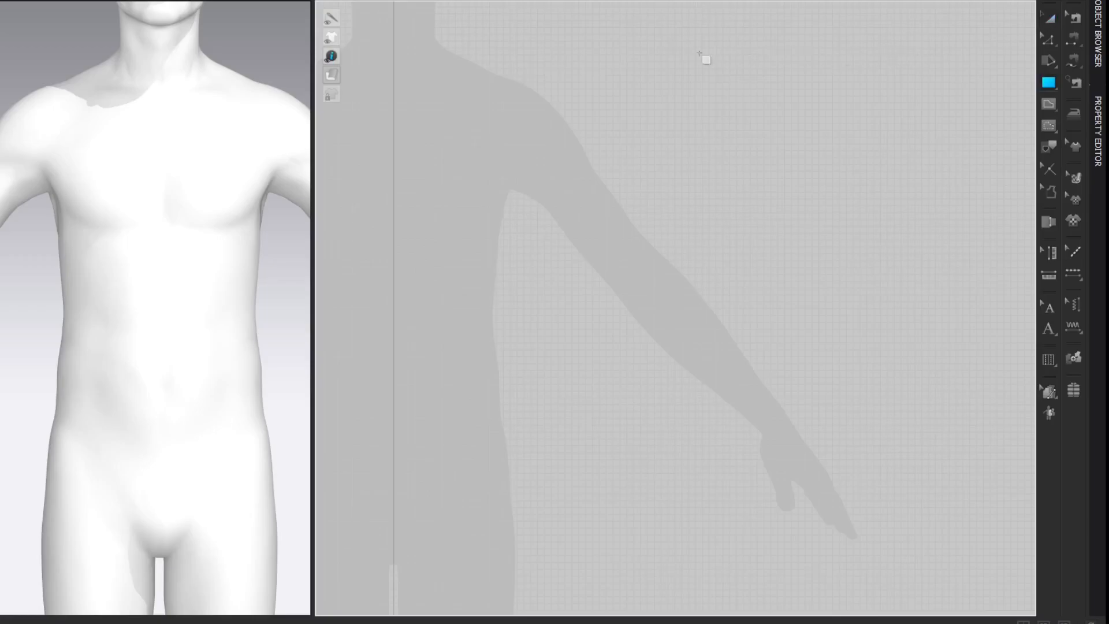
Draw a rectangular pattern beside the silhouette's centre line and extend its inner edge to that line, about 35 × 64 cm overall.
{"action": "left_click_drag", "start_coordinate": [418, 35], "coordinate": [635, 473]}
{"action": "key", "text": "z"}
{"action": "left_click", "coordinate": [857, 117]}
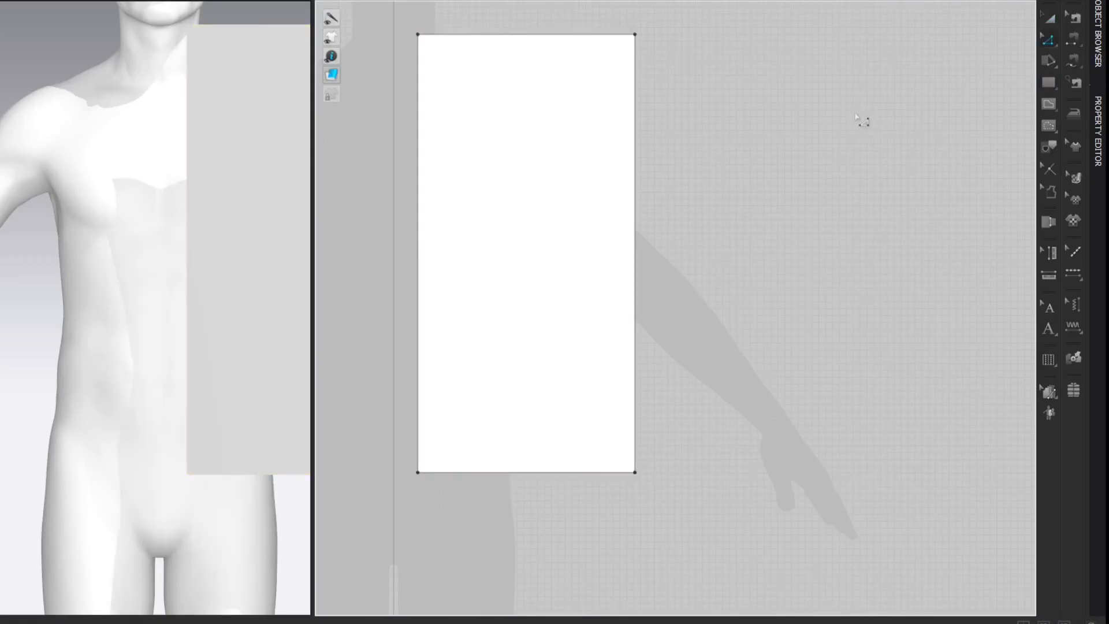
{"action": "left_click_drag", "start_coordinate": [417, 143], "coordinate": [393, 142]}
{"action": "left_click", "coordinate": [889, 96]}
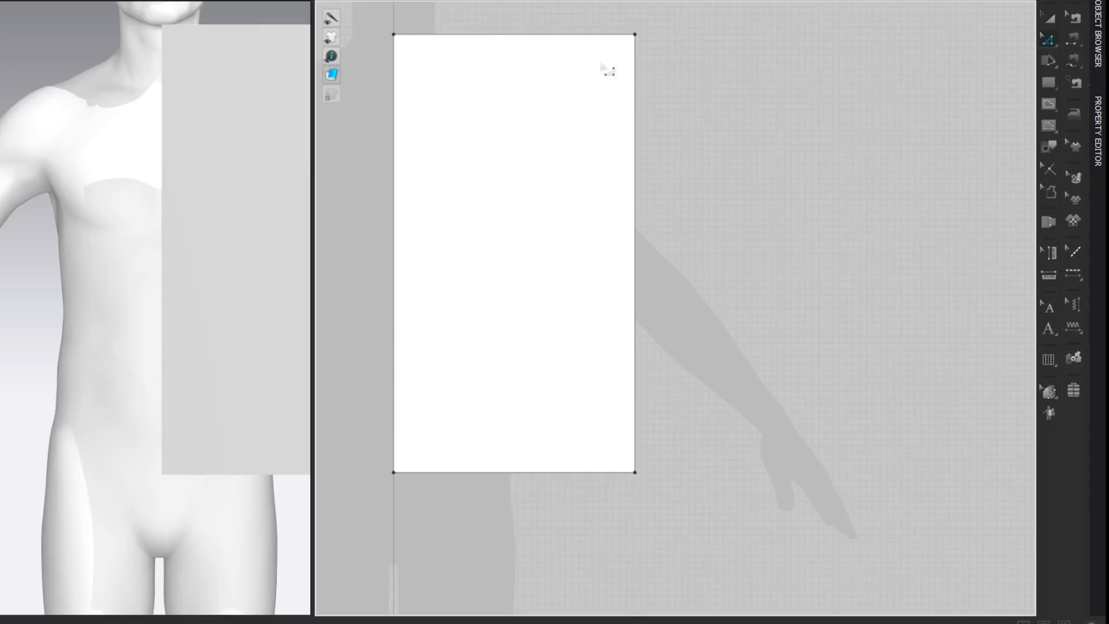
Look up the avatar's chest circumference in its size settings.
{"action": "left_click", "coordinate": [190, 1]}
{"action": "left_click", "coordinate": [185, 66]}
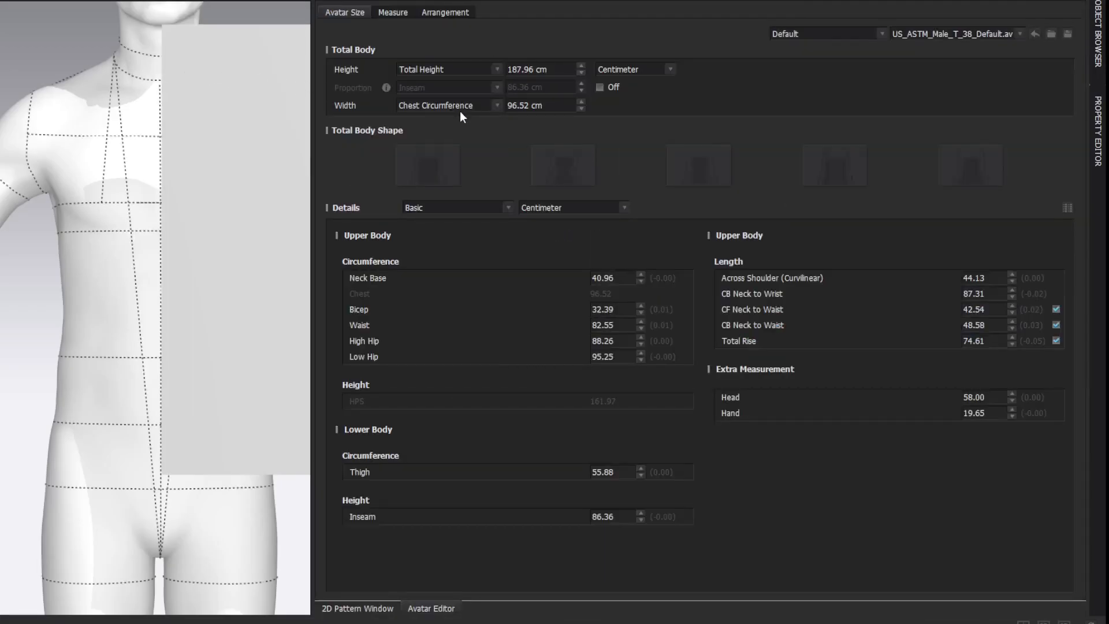
{"action": "left_click", "coordinate": [547, 106]}
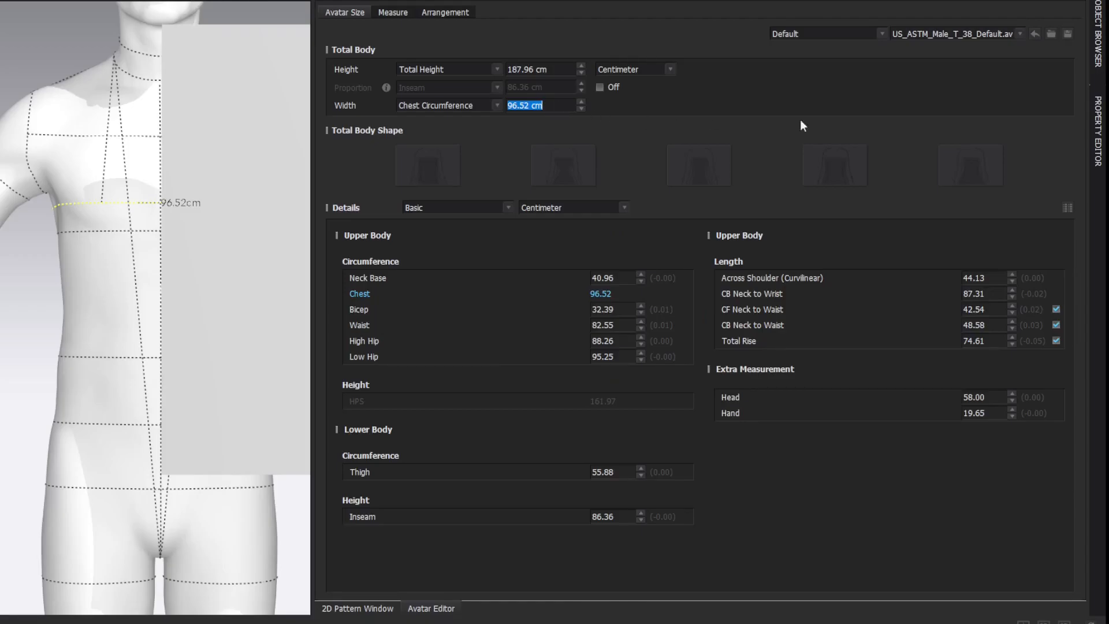
{"action": "left_click", "coordinate": [1087, 3]}
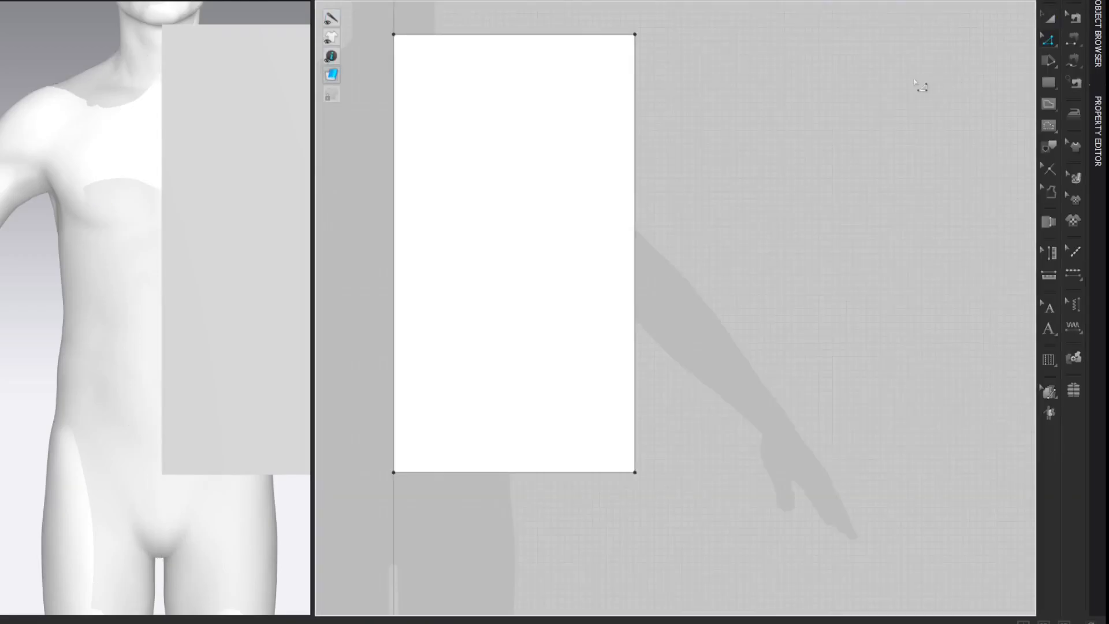
Set the rectangle's upper edge length to 96.52/4 + 8.5 cm and align the outer lower corner vertically under the upper one.
{"action": "left_click", "coordinate": [545, 35]}
{"action": "right_click", "coordinate": [545, 35]}
{"action": "left_click", "coordinate": [563, 135]}
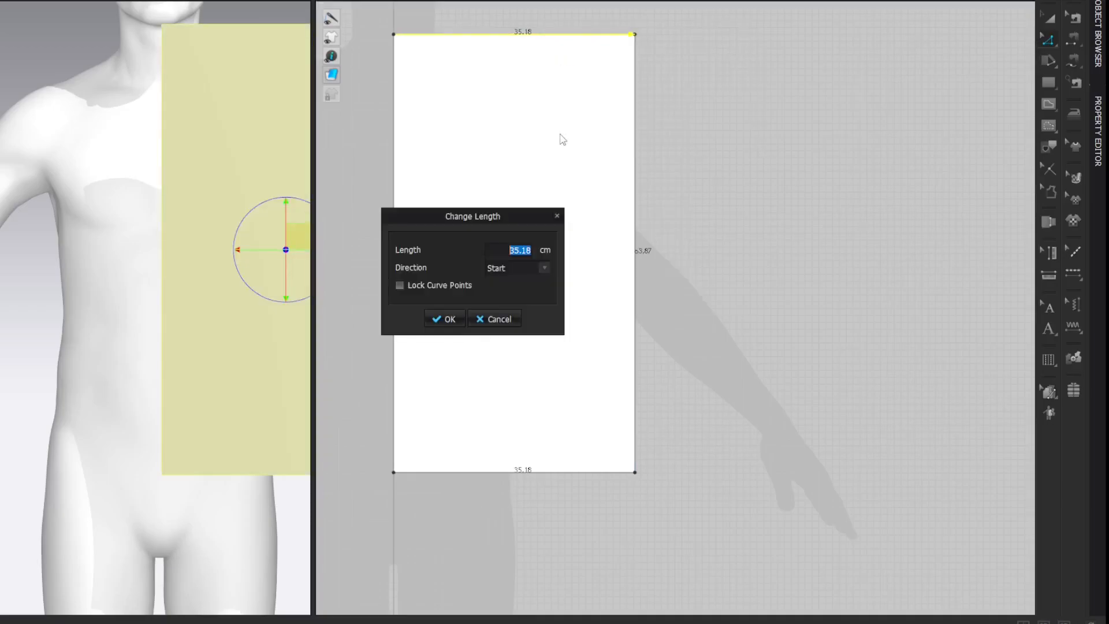
{"action": "left_click", "coordinate": [533, 258]}
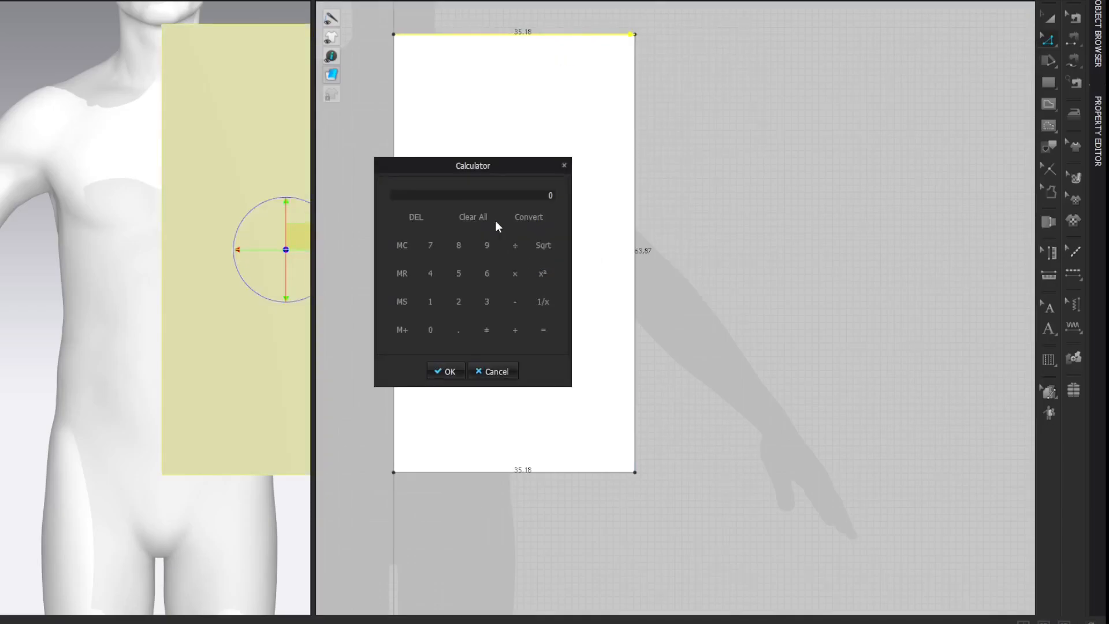
{"action": "type", "text": "96.52/4"}
{"action": "key", "text": "Return"}
{"action": "type", "text": "8.5"}
{"action": "key", "text": "Return"}
{"action": "left_click", "coordinate": [446, 370]}
{"action": "left_click", "coordinate": [445, 319]}
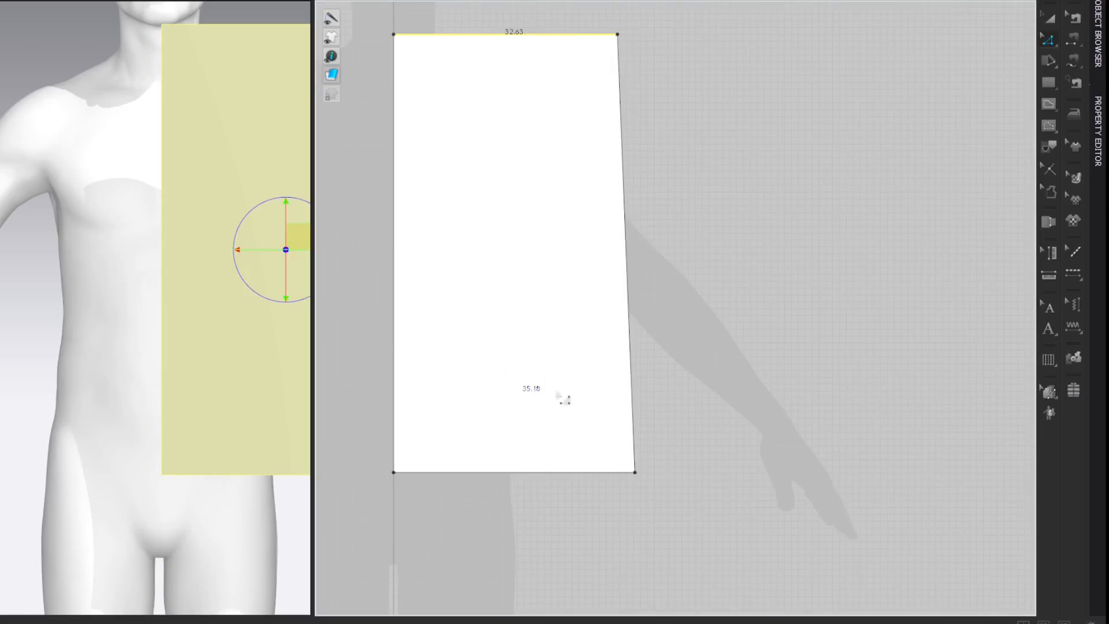
{"action": "left_click_drag", "start_coordinate": [635, 472], "coordinate": [618, 472]}
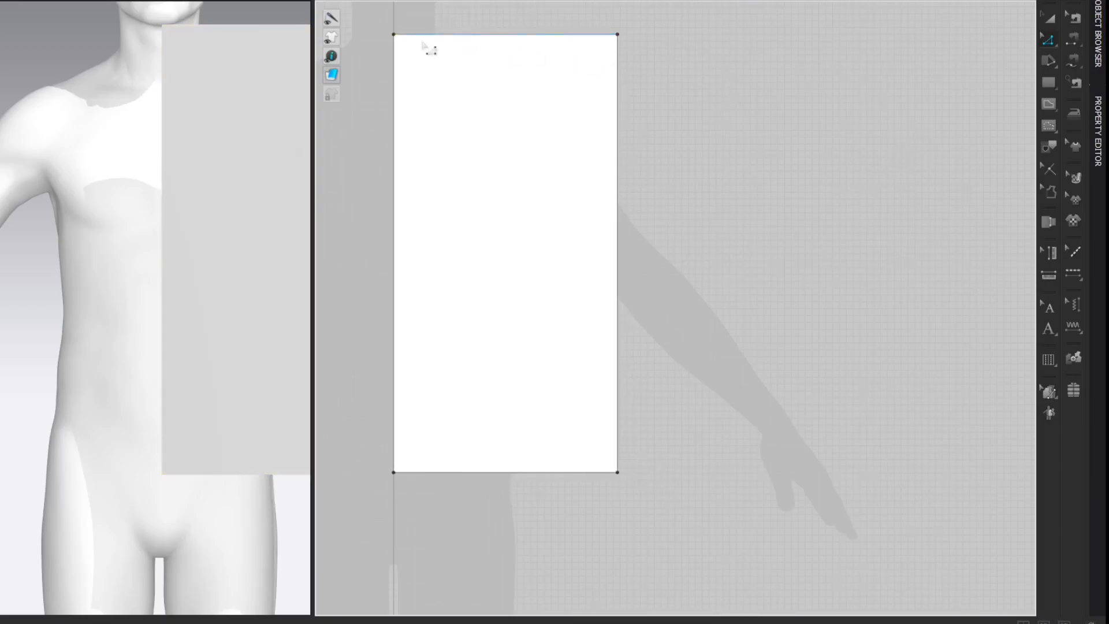
Split the rectangle's centre-line edge 3 cm below its upper corner.
{"action": "left_click", "coordinate": [409, 60]}
{"action": "right_click", "coordinate": [409, 60]}
{"action": "left_click", "coordinate": [422, 122]}
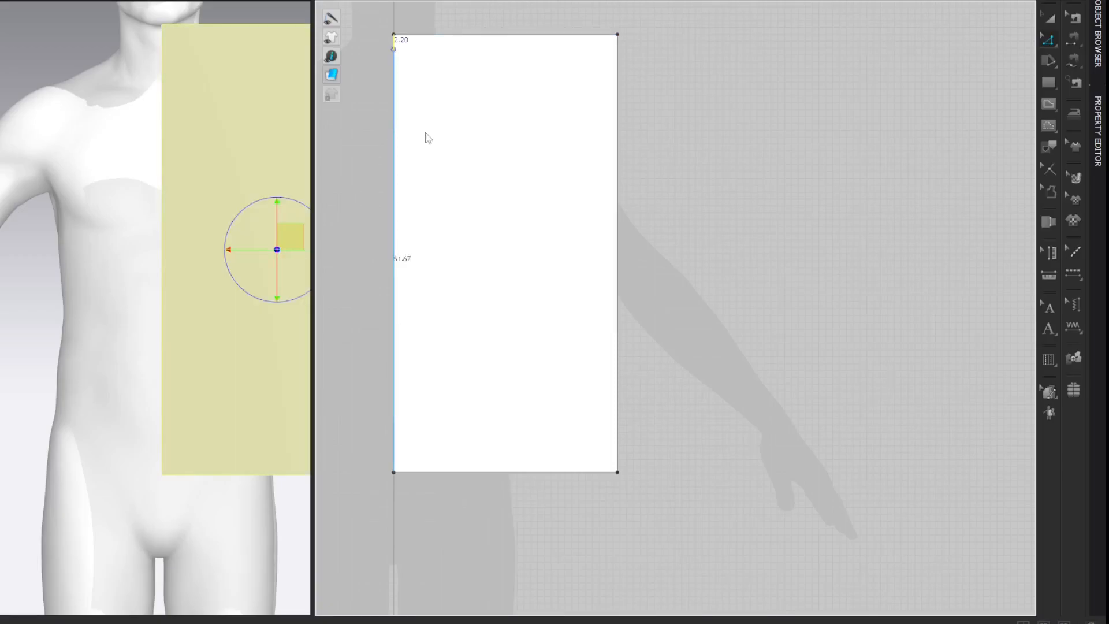
{"action": "type", "text": "3"}
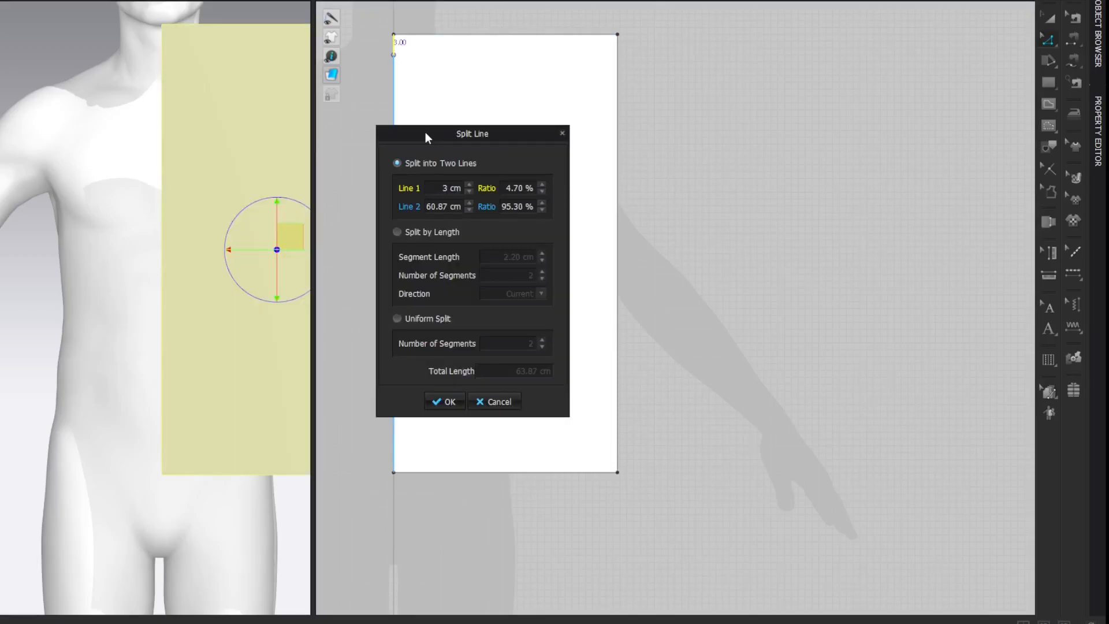
{"action": "key", "text": "Return"}
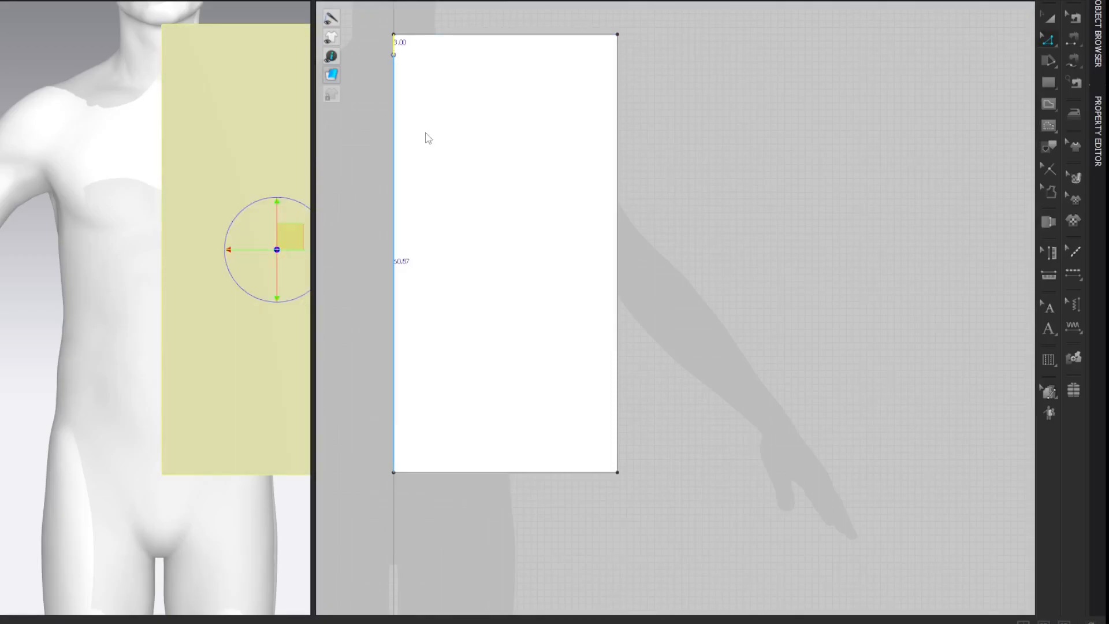
{"action": "left_click", "coordinate": [810, 85]}
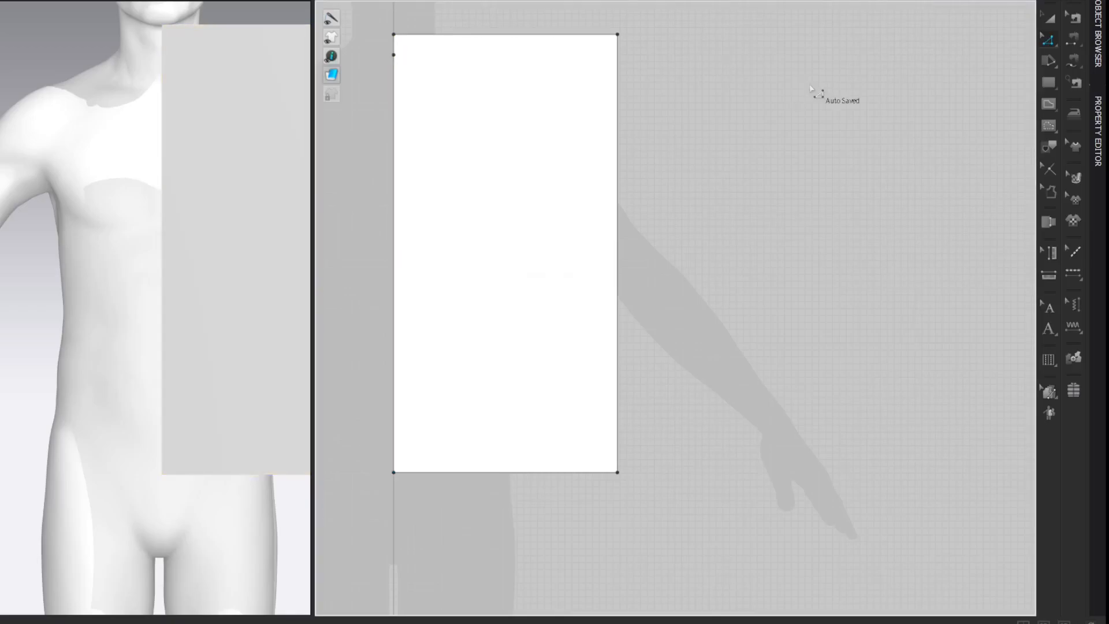
Check the scye depth in the size chart and split the centre-line edge 28.6 cm below the 3 cm point.
{"action": "key", "text": "alt+Tab"}
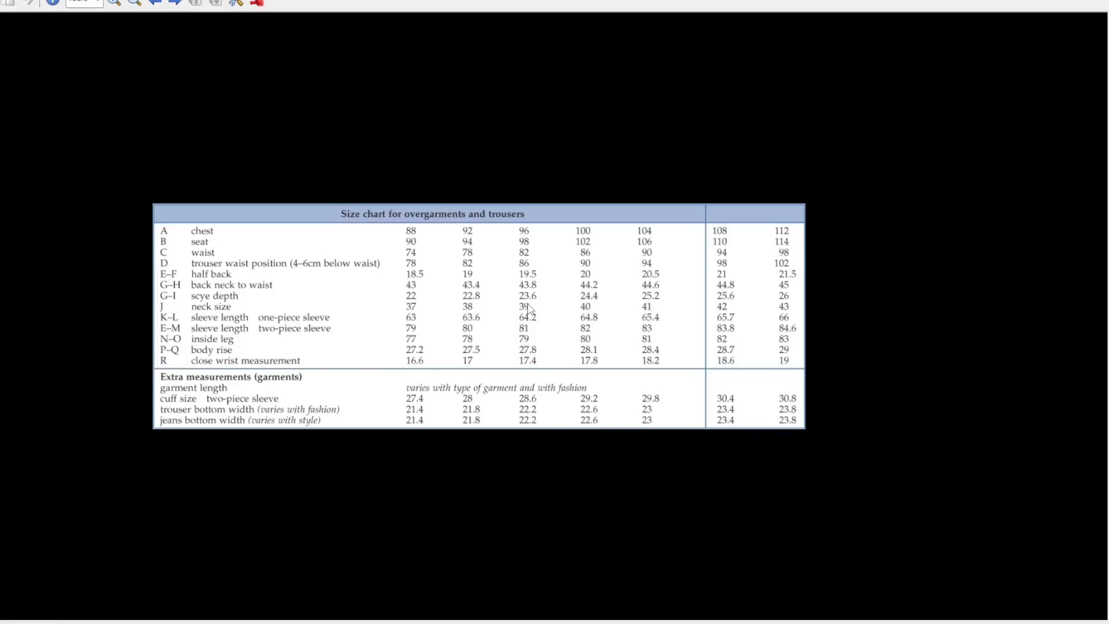
{"action": "key", "text": "alt+Tab"}
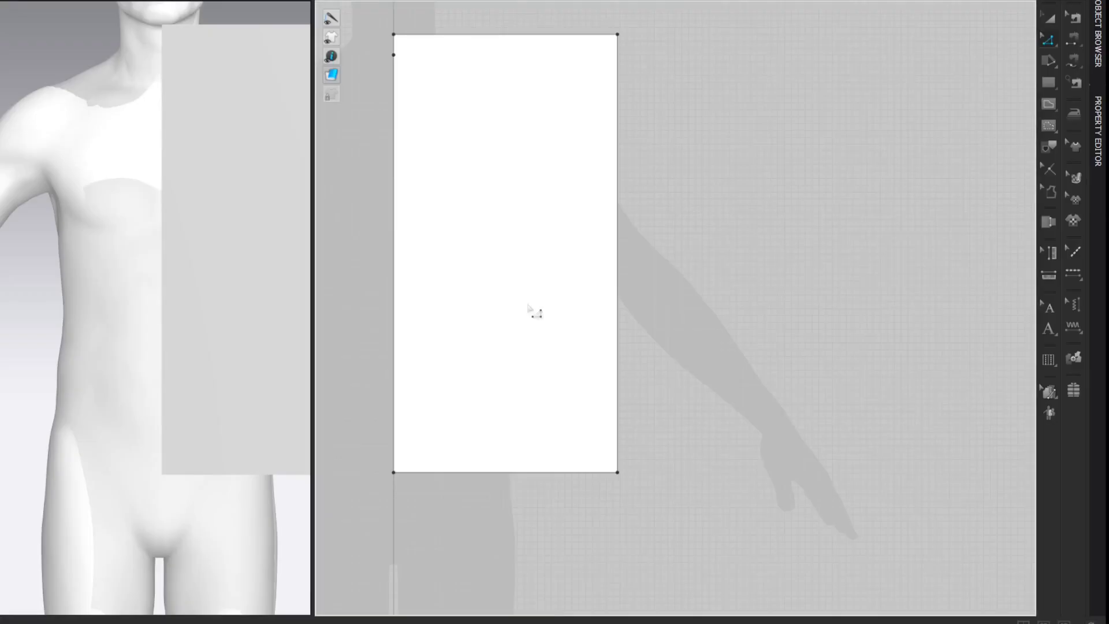
{"action": "left_click", "coordinate": [395, 101]}
{"action": "right_click", "coordinate": [395, 92]}
{"action": "left_click", "coordinate": [405, 172]}
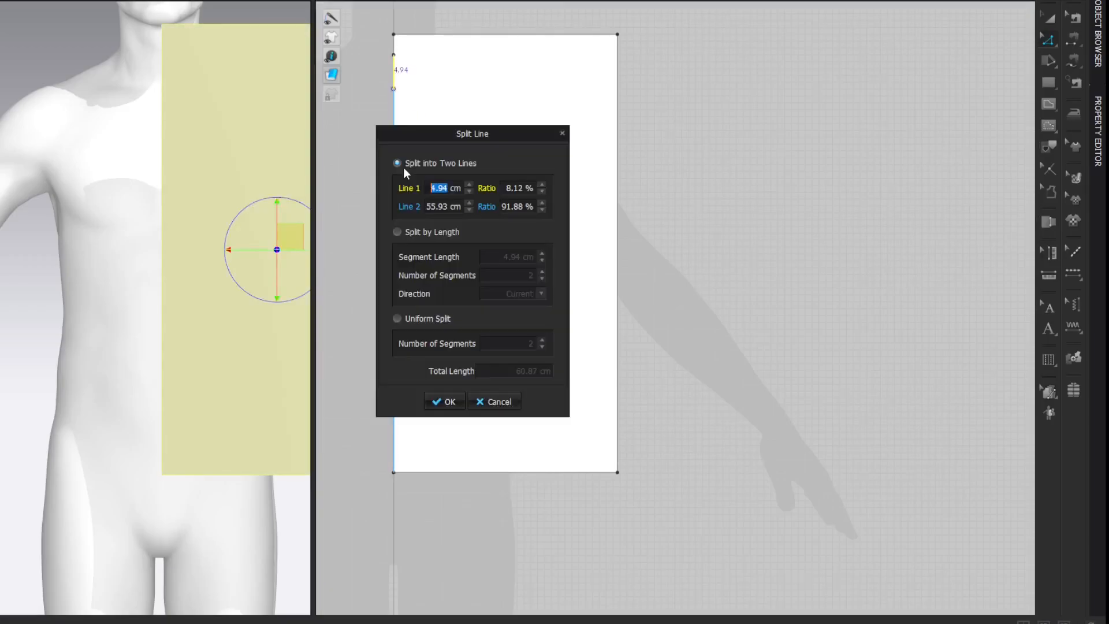
{"action": "left_click_drag", "start_coordinate": [422, 133], "coordinate": [217, 115]}
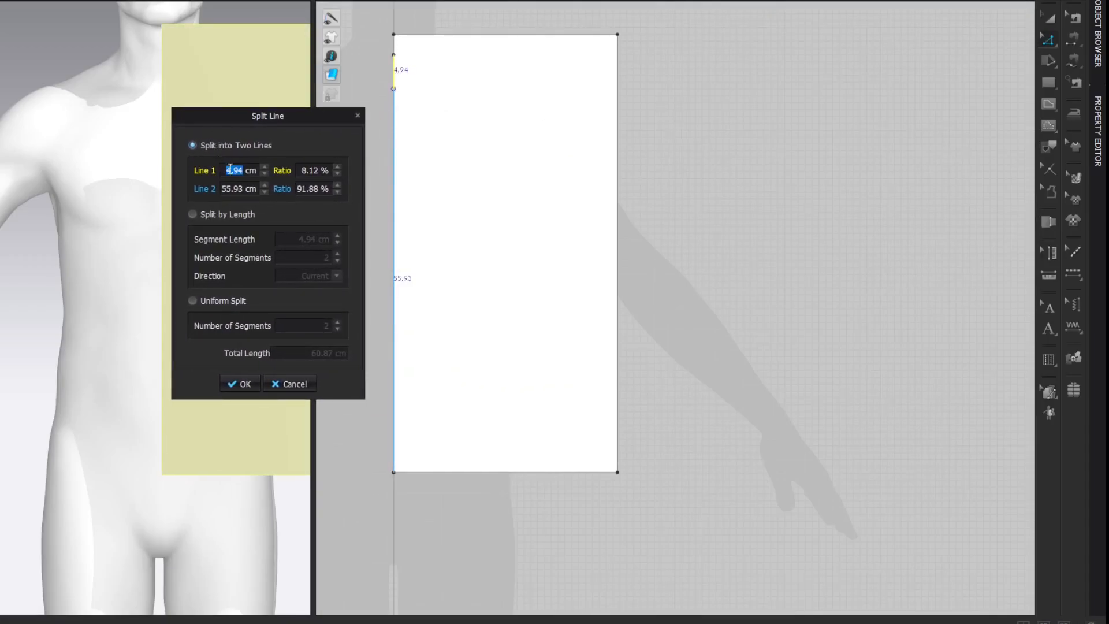
{"action": "left_click", "coordinate": [259, 174]}
{"action": "left_click_drag", "start_coordinate": [429, 154], "coordinate": [207, 130]}
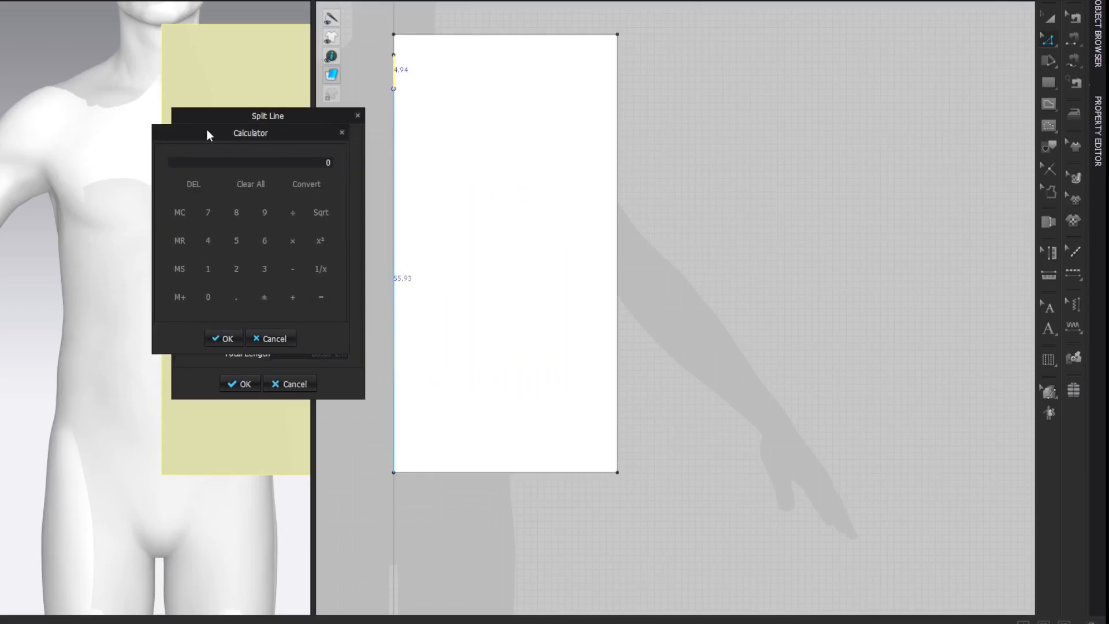
{"action": "type", "text": "23.6"}
{"action": "key", "text": "BackSpace"}
{"action": "key", "text": "BackSpace"}
{"action": "key", "text": "BackSpace"}
{"action": "key", "text": "BackSpace"}
{"action": "type", "text": "28.6"}
{"action": "left_click", "coordinate": [227, 338]}
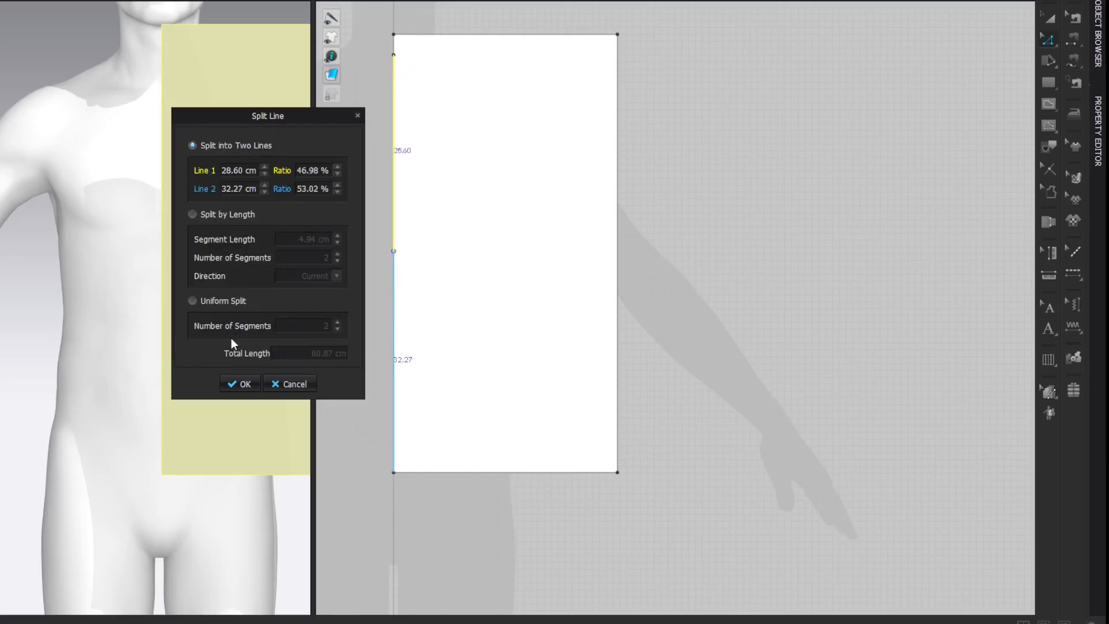
{"action": "left_click", "coordinate": [243, 384]}
{"action": "left_click", "coordinate": [856, 98]}
Draw a horizontal internal line from the 28.6 cm split point across to the rectangle's outer edge.
{"action": "key", "text": "g"}
{"action": "left_click", "coordinate": [395, 251]}
{"action": "left_click", "coordinate": [617, 251]}
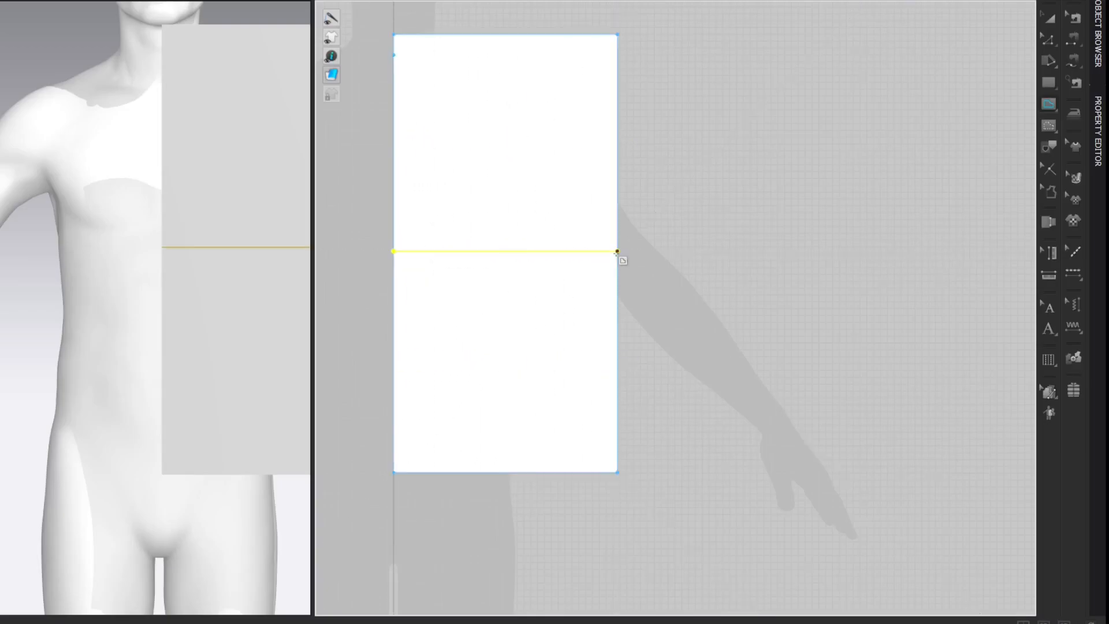
{"action": "key", "text": "z"}
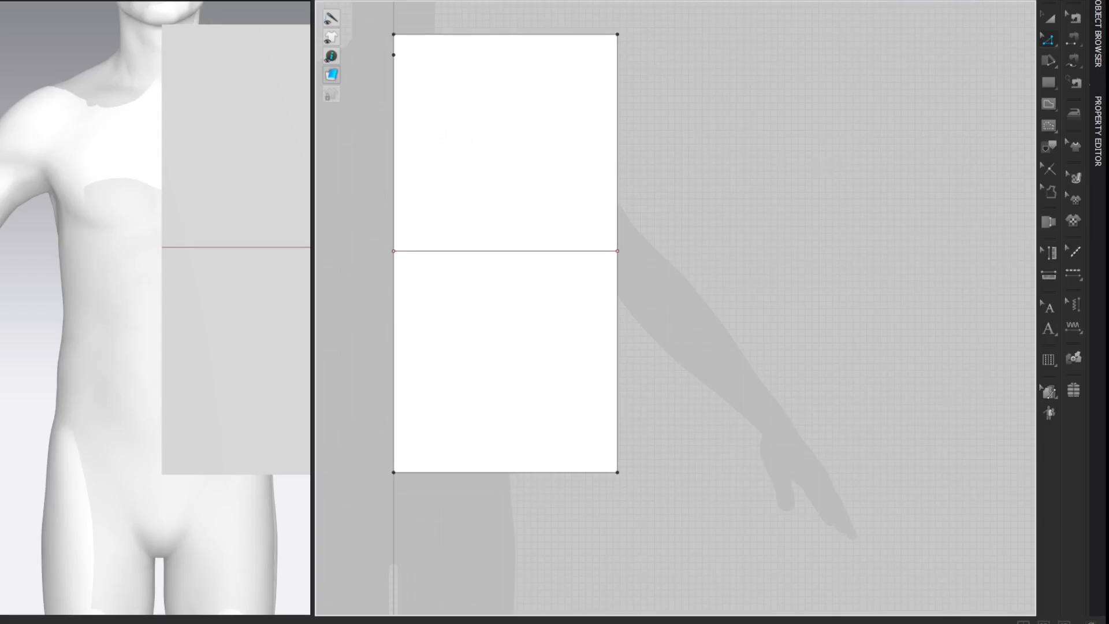
Look up the avatar's CB Neck to Waist length in its size settings.
{"action": "left_click", "coordinate": [175, 0]}
{"action": "left_click", "coordinate": [188, 67]}
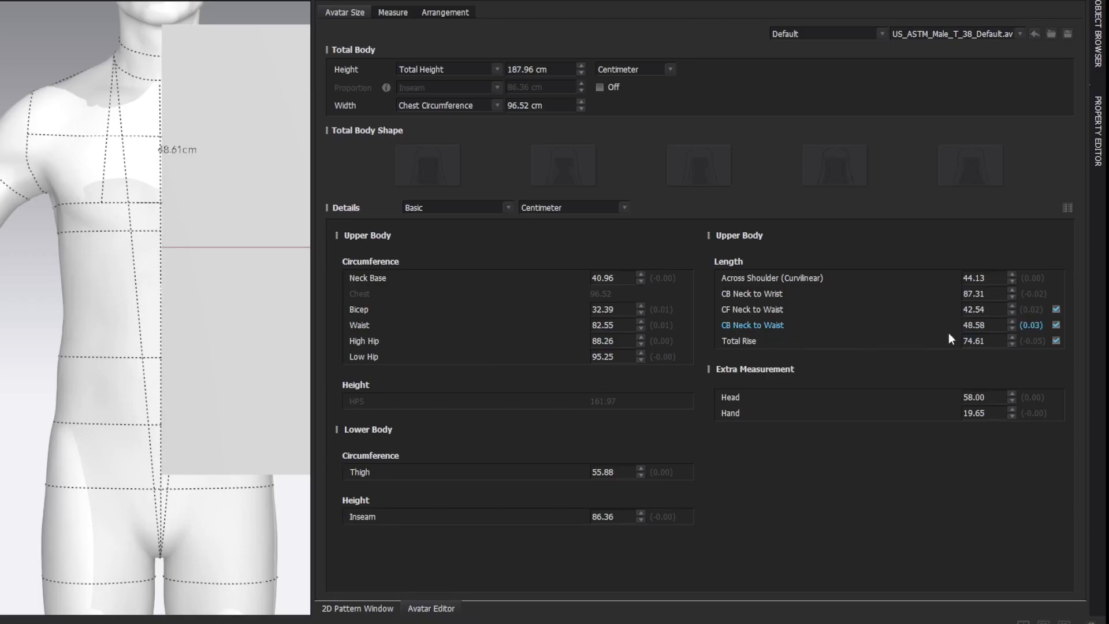
{"action": "double_click", "coordinate": [994, 327]}
{"action": "left_click", "coordinate": [1081, 3]}
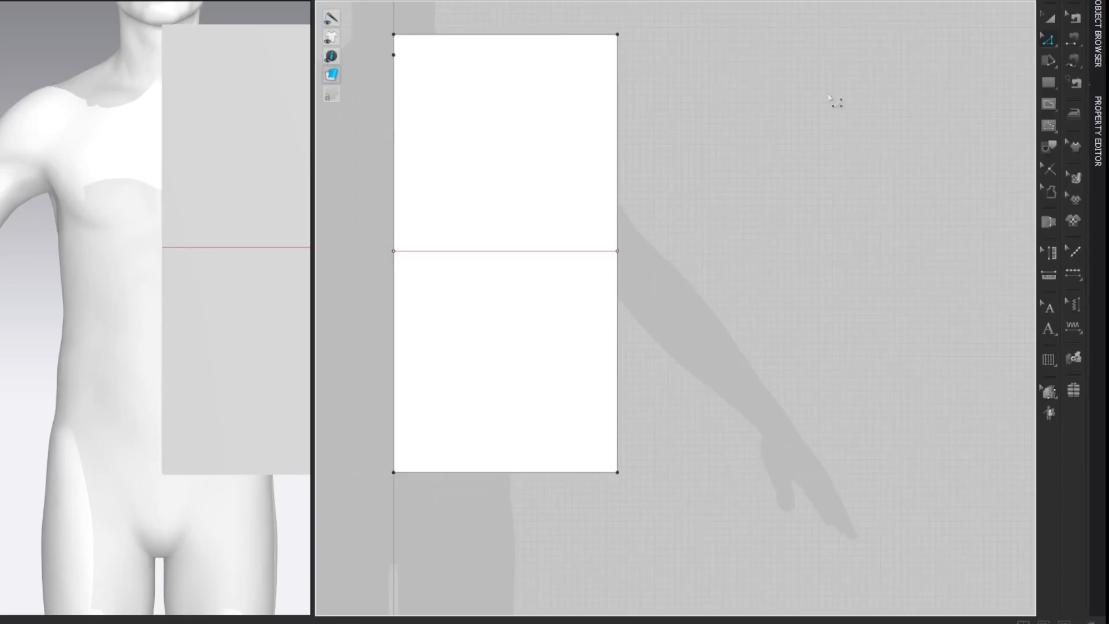
Split the centre-line edge 49.58 cm below the 3 cm point.
{"action": "left_click", "coordinate": [394, 144]}
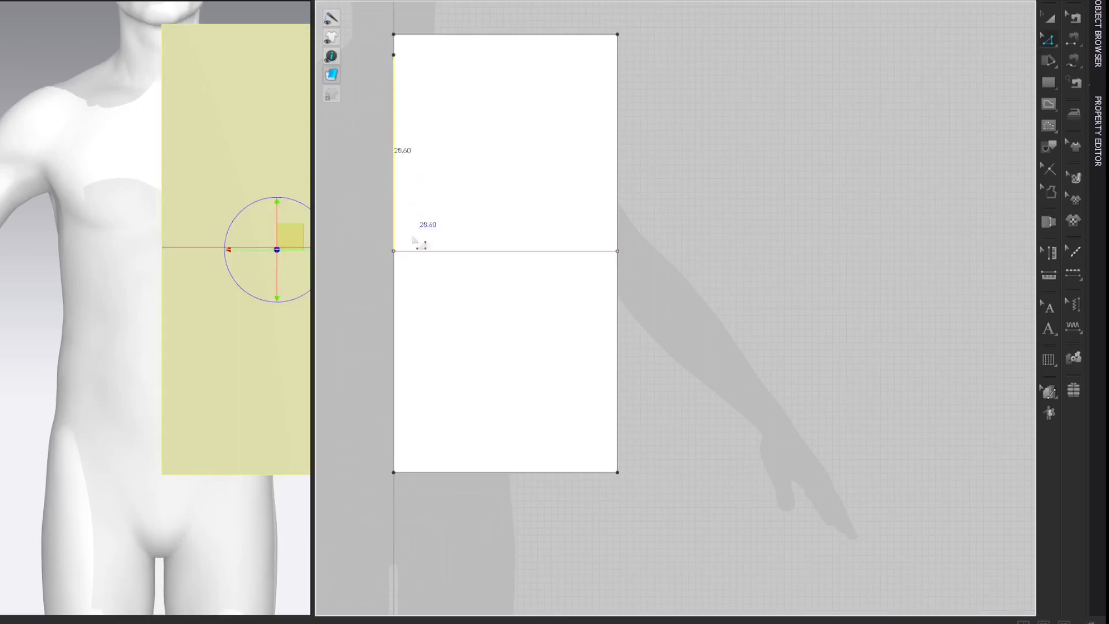
{"action": "right_click", "coordinate": [393, 109]}
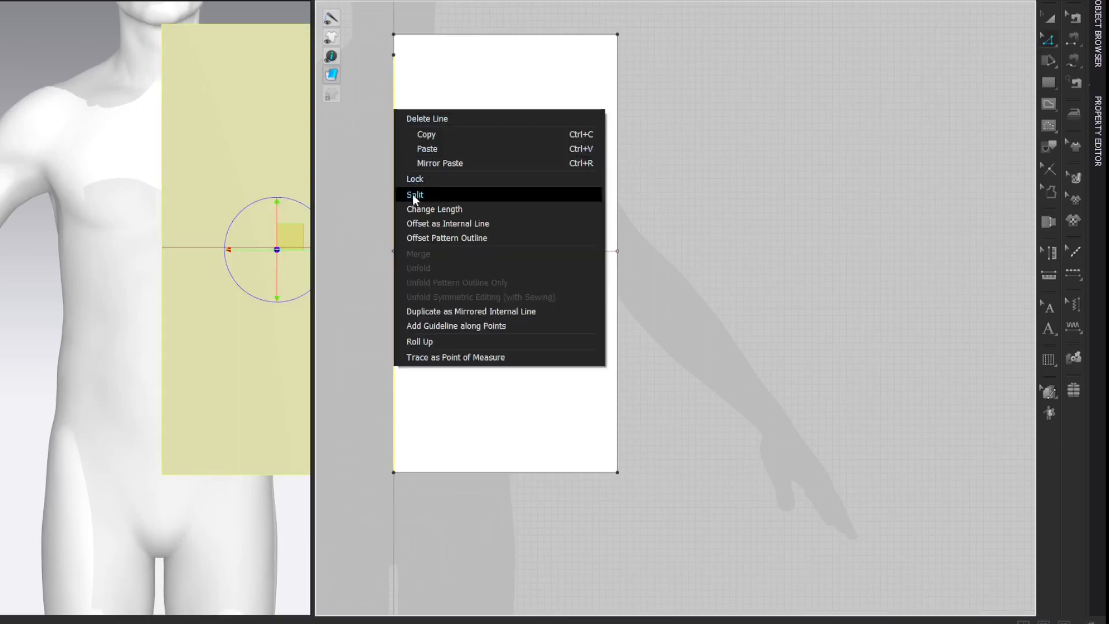
{"action": "left_click", "coordinate": [413, 193]}
{"action": "left_click_drag", "start_coordinate": [442, 134], "coordinate": [234, 132]}
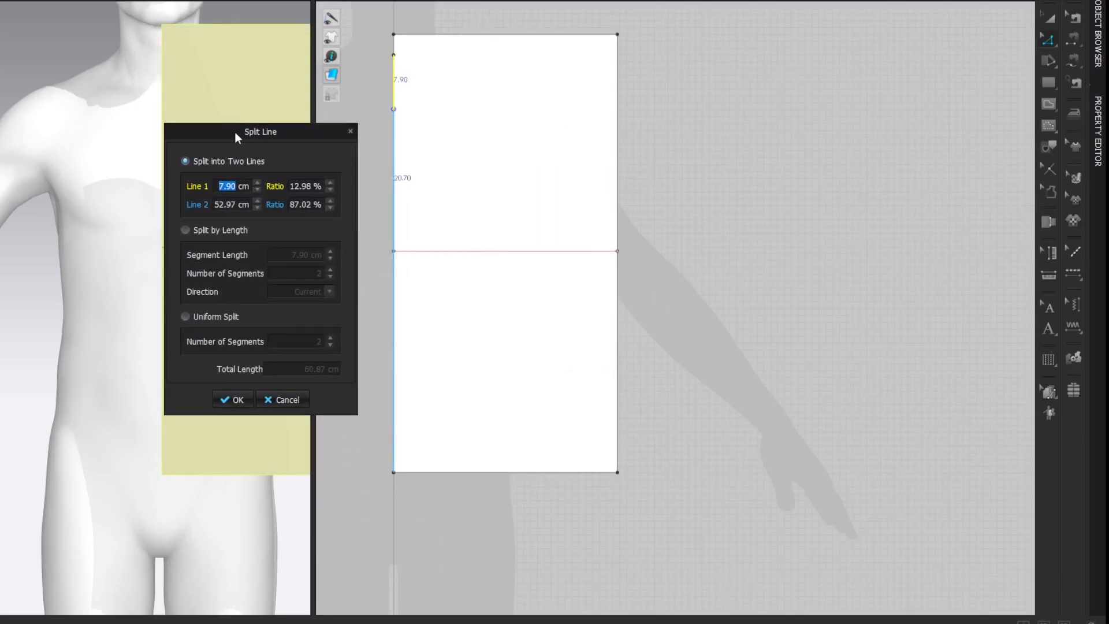
{"action": "type", "text": "49.58"}
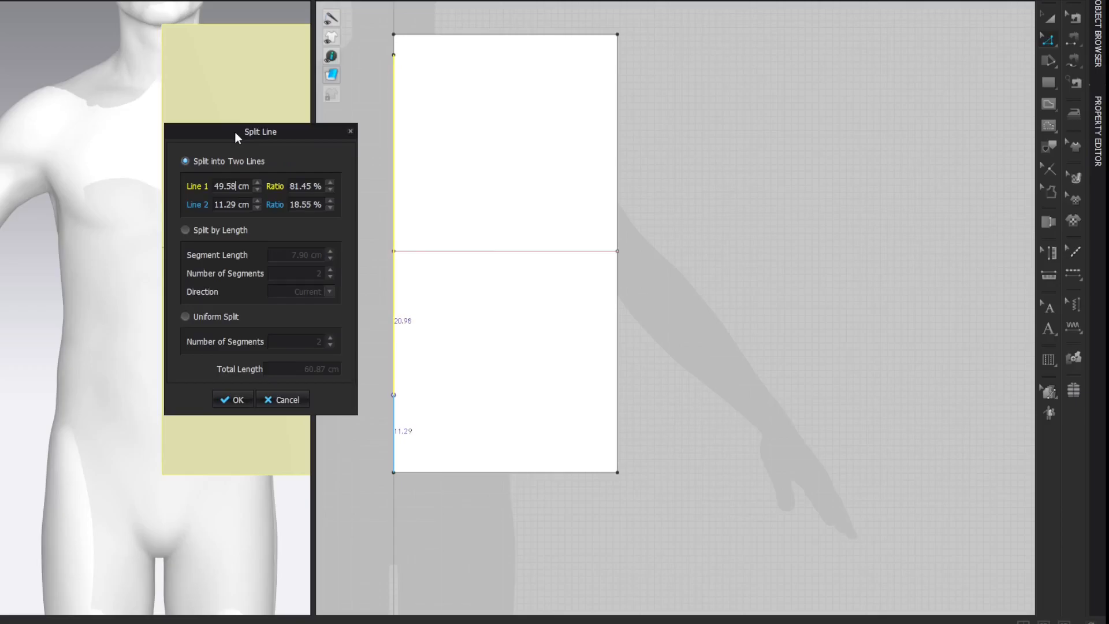
{"action": "left_click", "coordinate": [227, 399]}
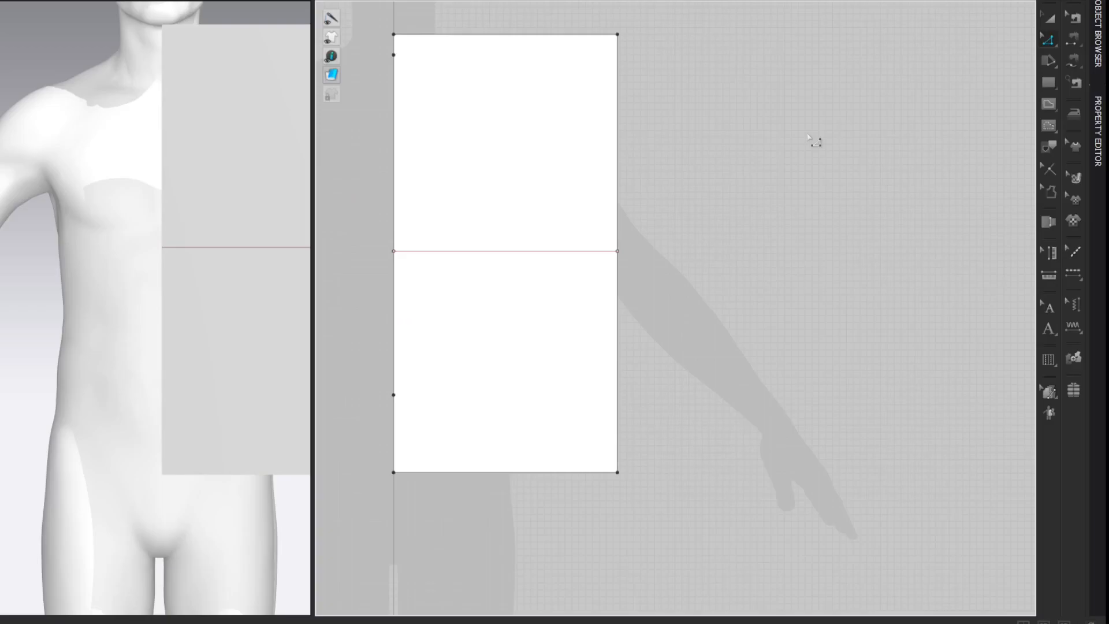
Draw a horizontal internal line from the 49.58 cm split point across to the rectangle's outer edge.
{"action": "key", "text": "g"}
{"action": "left_click", "coordinate": [394, 395]}
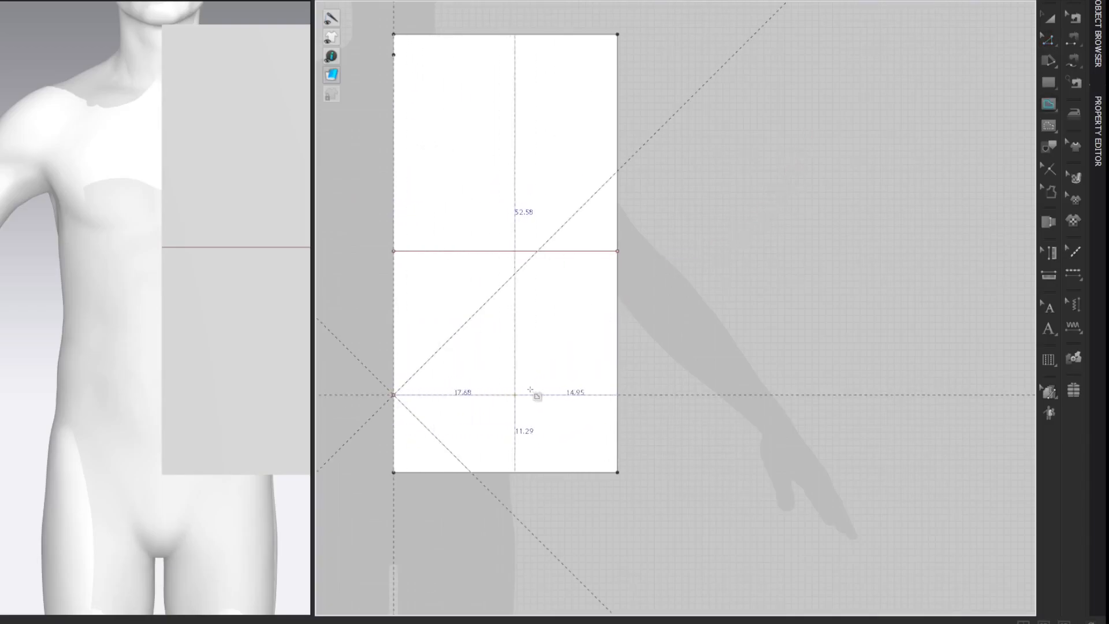
{"action": "double_click", "coordinate": [618, 395]}
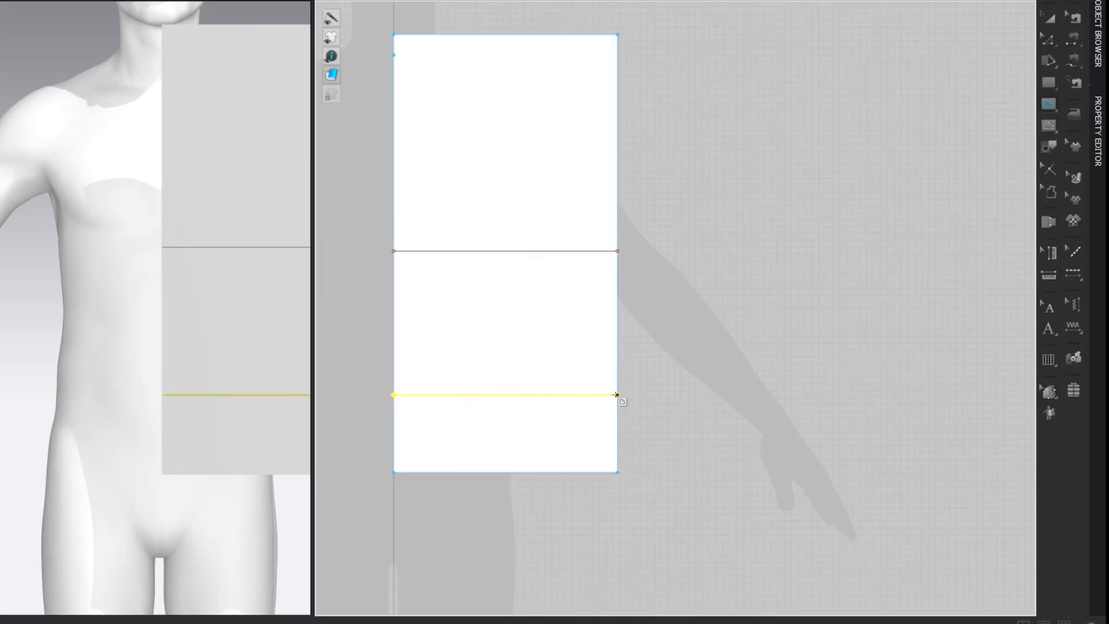
{"action": "left_click", "coordinate": [896, 146]}
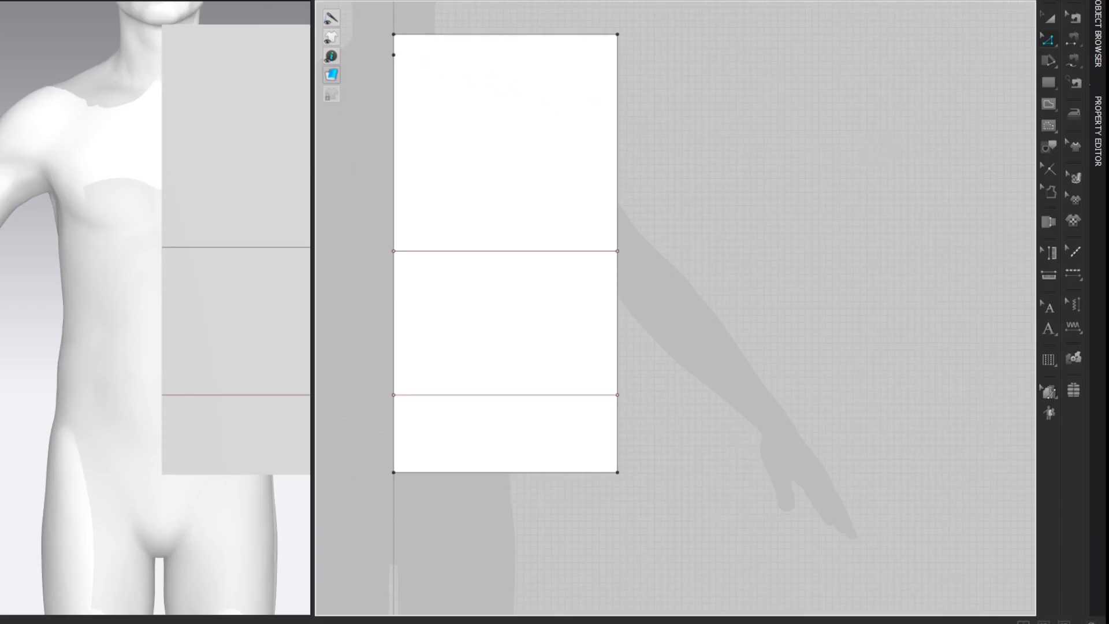
Expand the avatar's detailed measurements to the full list and look through them.
{"action": "left_click", "coordinate": [185, 2]}
{"action": "left_click", "coordinate": [188, 65]}
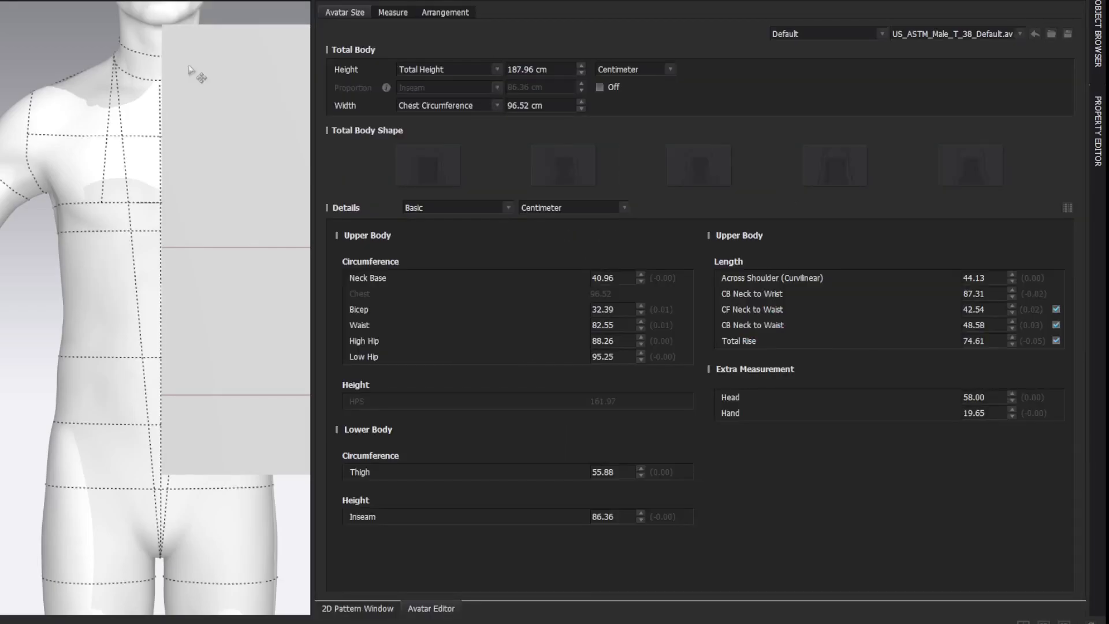
{"action": "left_click", "coordinate": [1066, 207]}
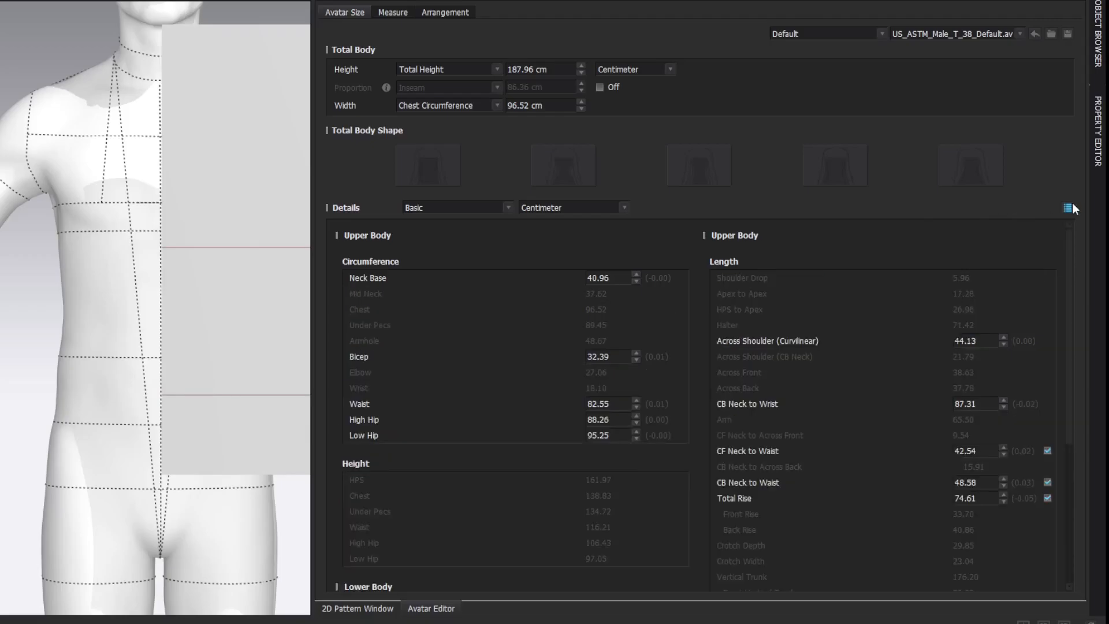
{"action": "scroll", "coordinate": [942, 330], "scroll_direction": "down", "scroll_amount": 5}
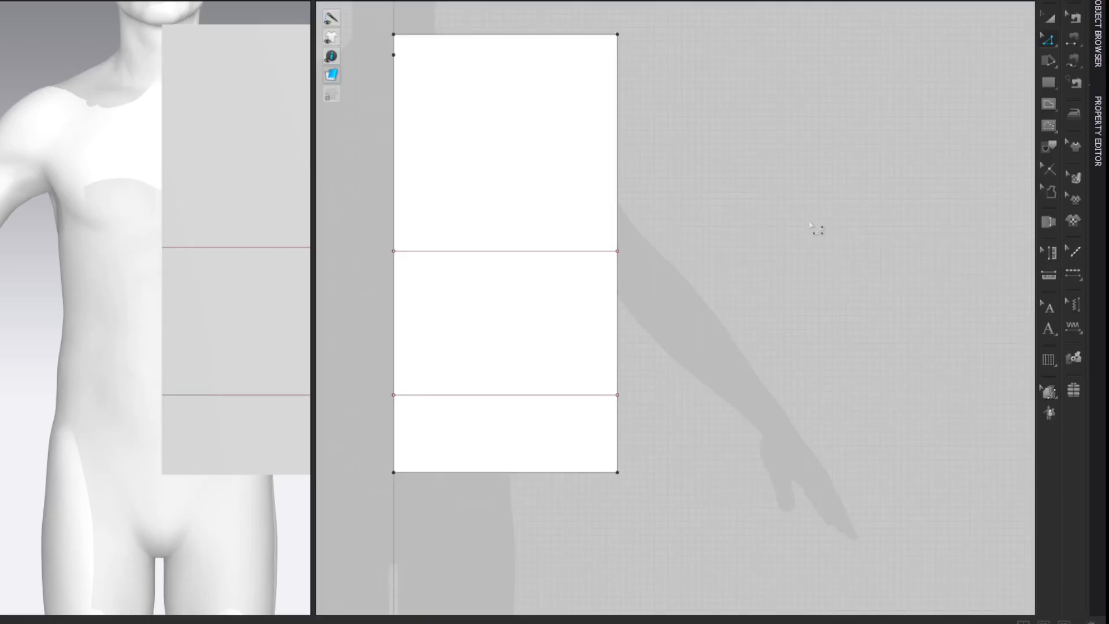
Extend the lowest centre-line segment to 19.19 cm in the End direction, and lower the opposite bottom corner to make the hem horizontal.
{"action": "left_click", "coordinate": [396, 432]}
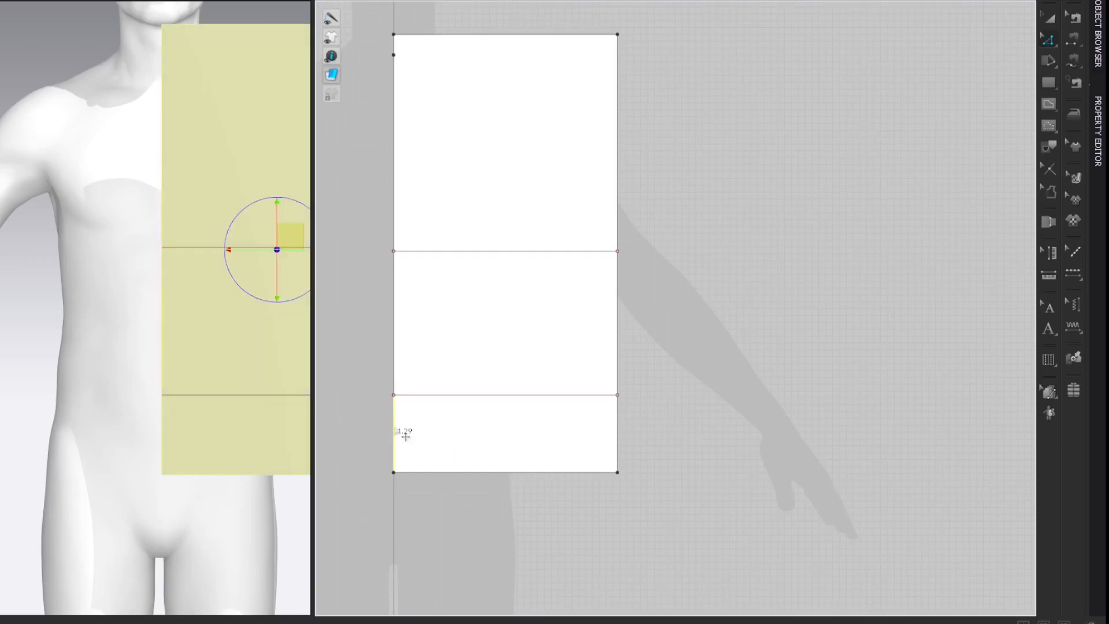
{"action": "right_click", "coordinate": [395, 429]}
{"action": "left_click", "coordinate": [455, 255]}
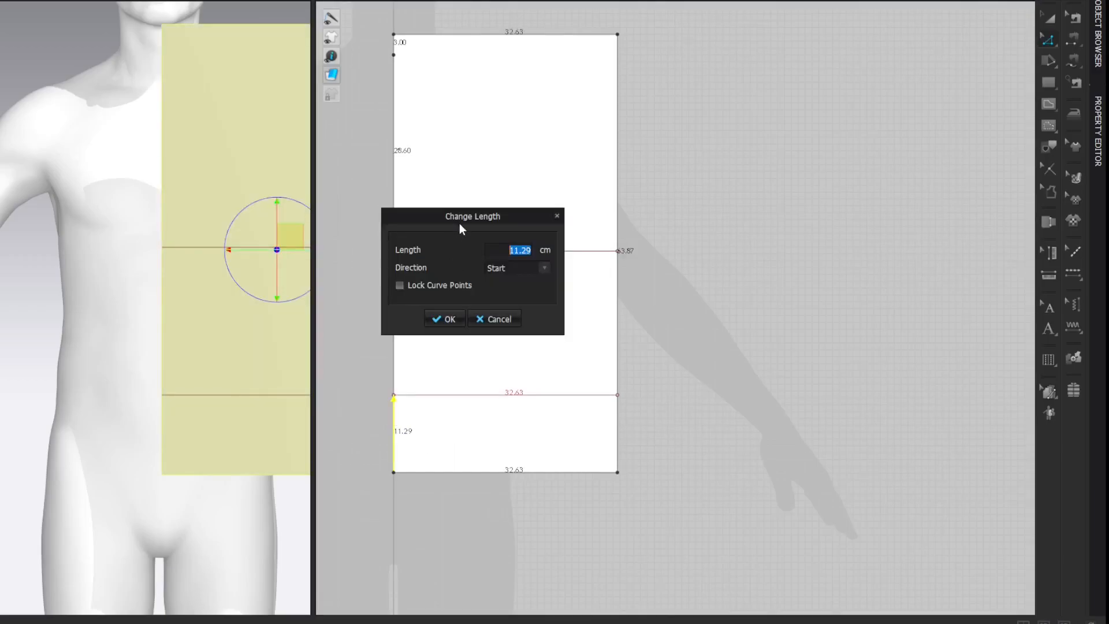
{"action": "left_click", "coordinate": [515, 266]}
{"action": "left_click", "coordinate": [510, 289]}
{"action": "double_click", "coordinate": [518, 250]}
{"action": "type", "text": "19.19"}
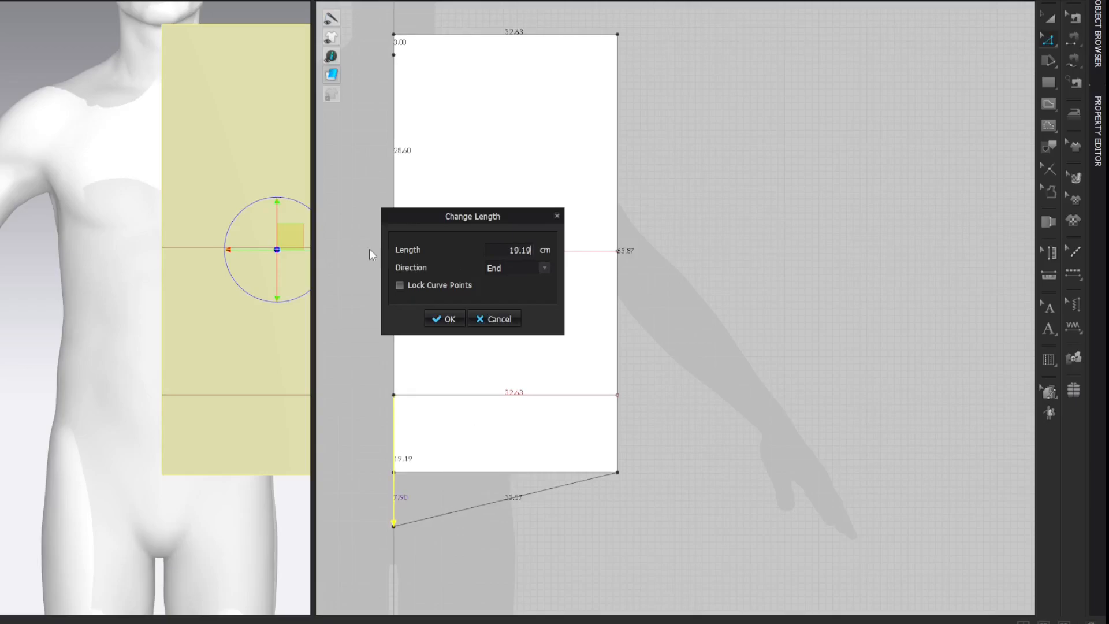
{"action": "left_click", "coordinate": [440, 319]}
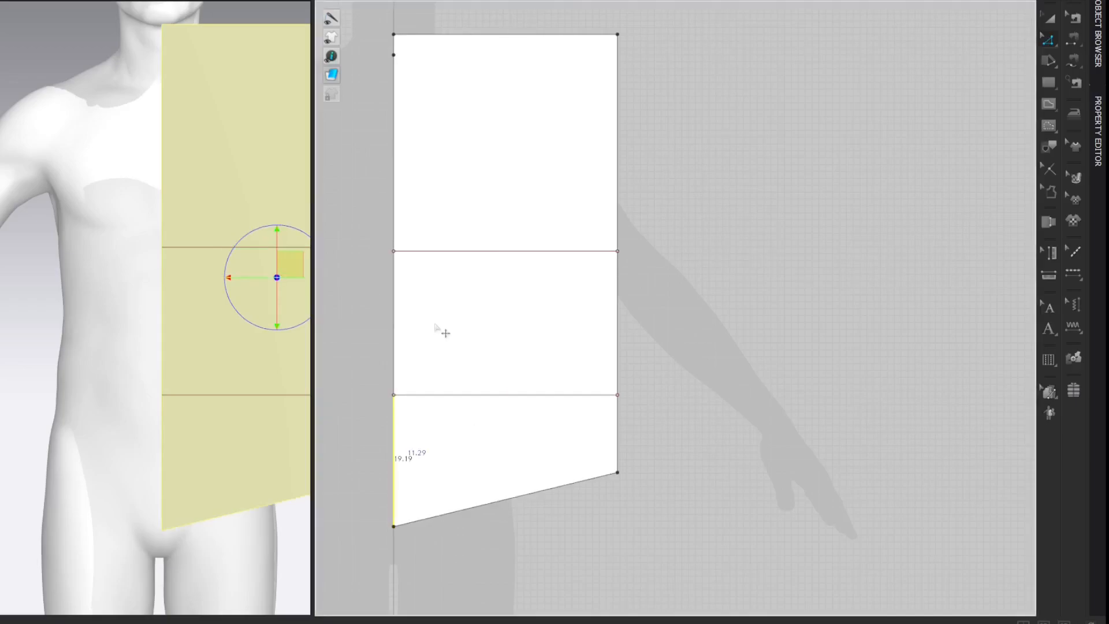
{"action": "left_click_drag", "start_coordinate": [619, 476], "coordinate": [618, 527]}
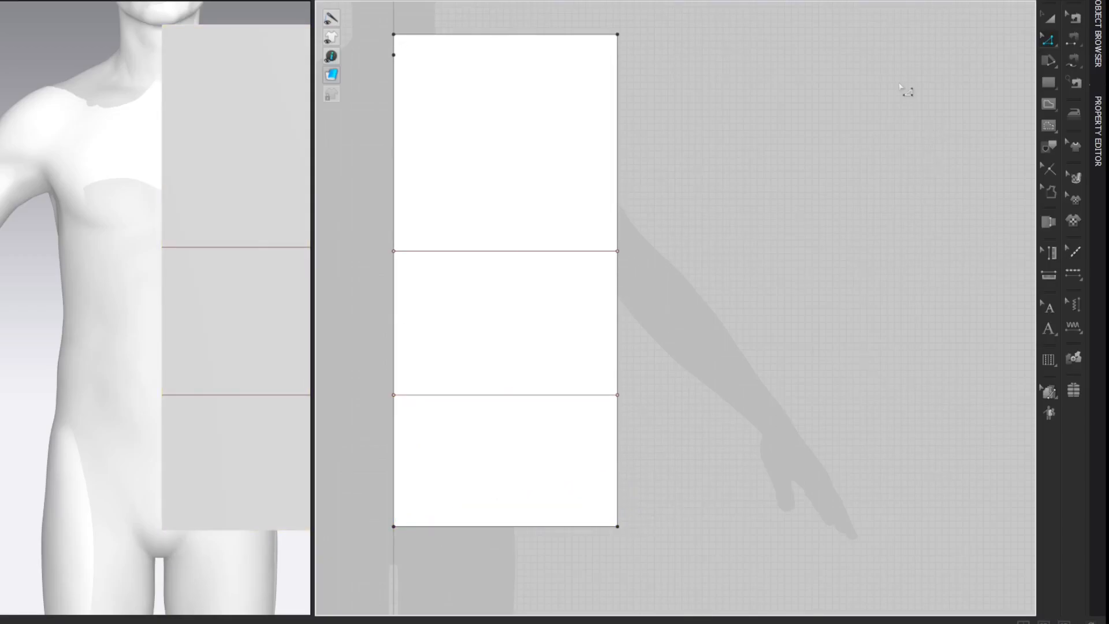
Look up the avatar's Neck Base circumference in its size settings.
{"action": "left_click", "coordinate": [174, 0]}
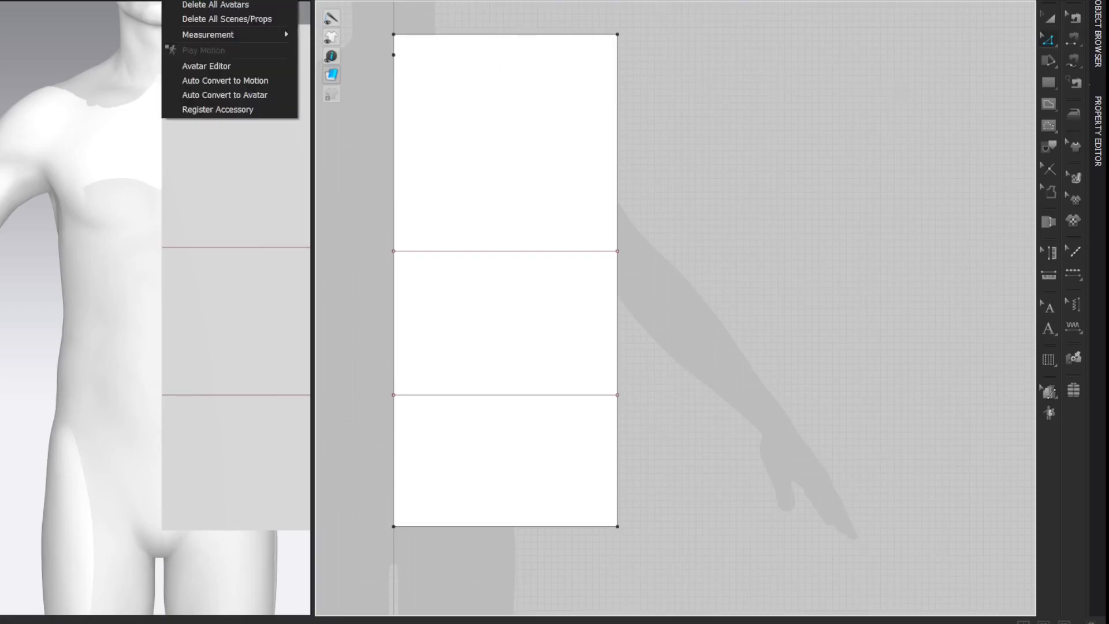
{"action": "left_click", "coordinate": [207, 66]}
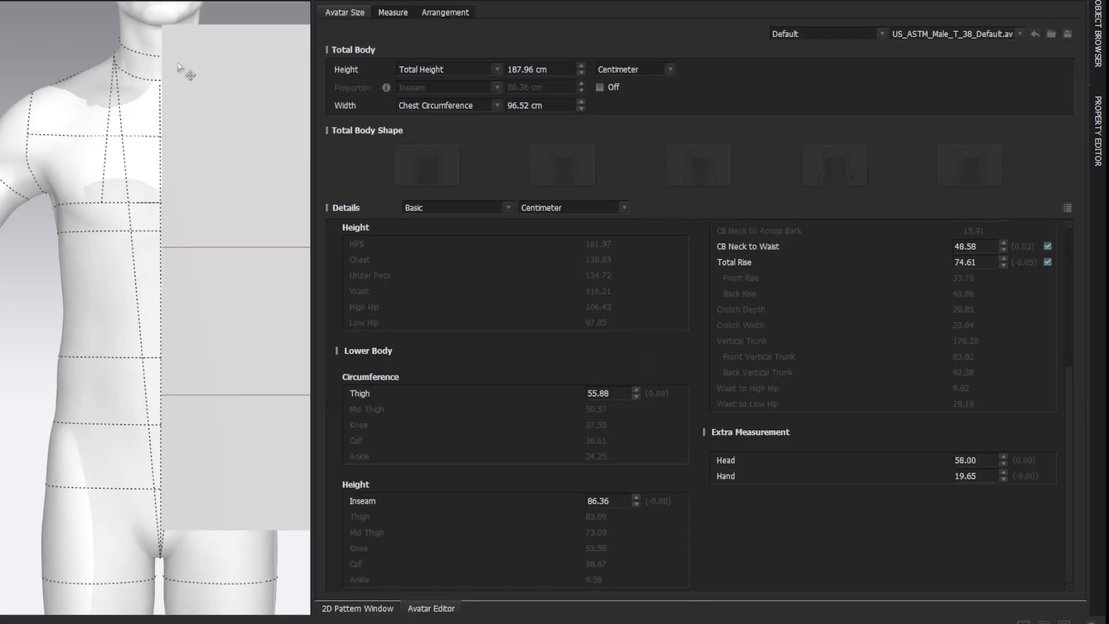
{"action": "scroll", "coordinate": [457, 286], "scroll_direction": "up", "scroll_amount": 5}
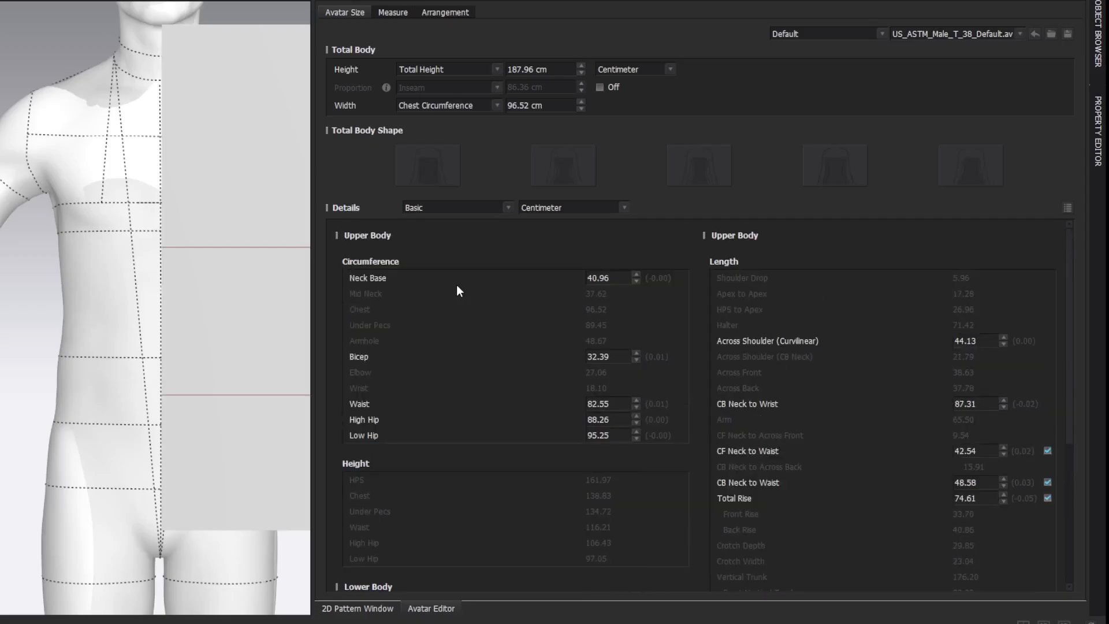
{"action": "left_click", "coordinate": [376, 279]}
{"action": "double_click", "coordinate": [625, 277]}
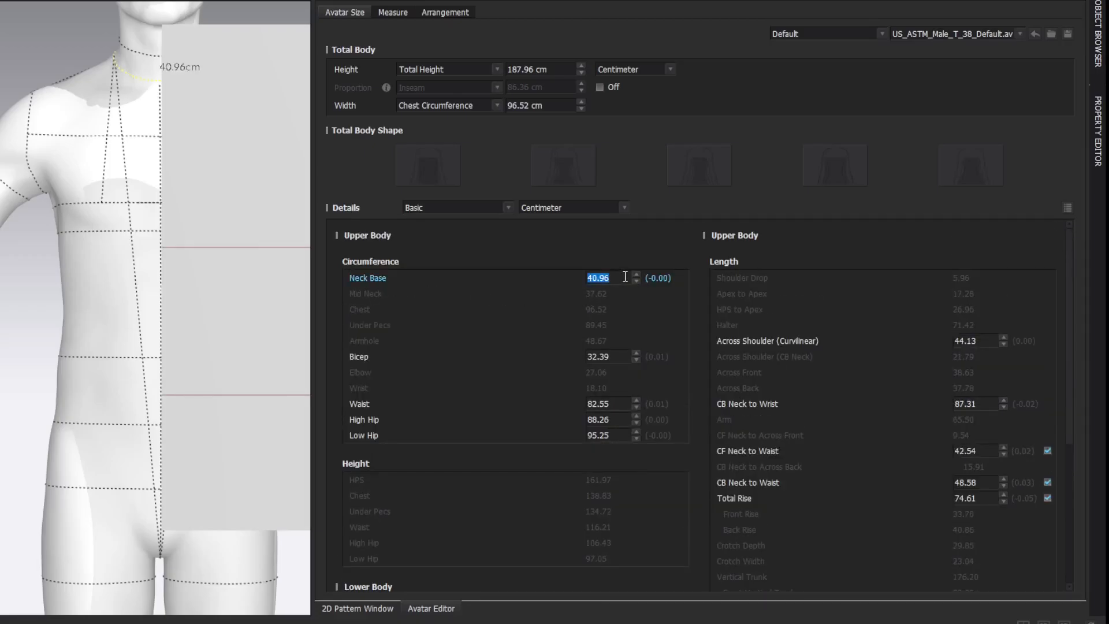
{"action": "left_click", "coordinate": [1086, 3]}
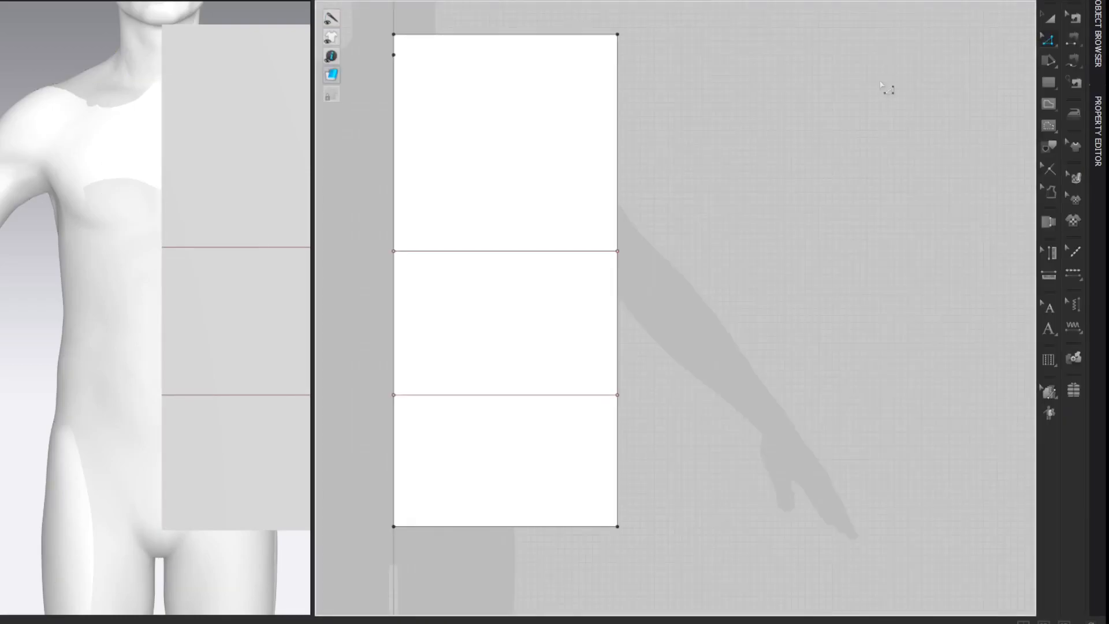
Split the rectangle's upper edge at 40.96/5 + 0.2, 8.39 cm from the centre line.
{"action": "left_click", "coordinate": [426, 39]}
{"action": "right_click", "coordinate": [426, 39]}
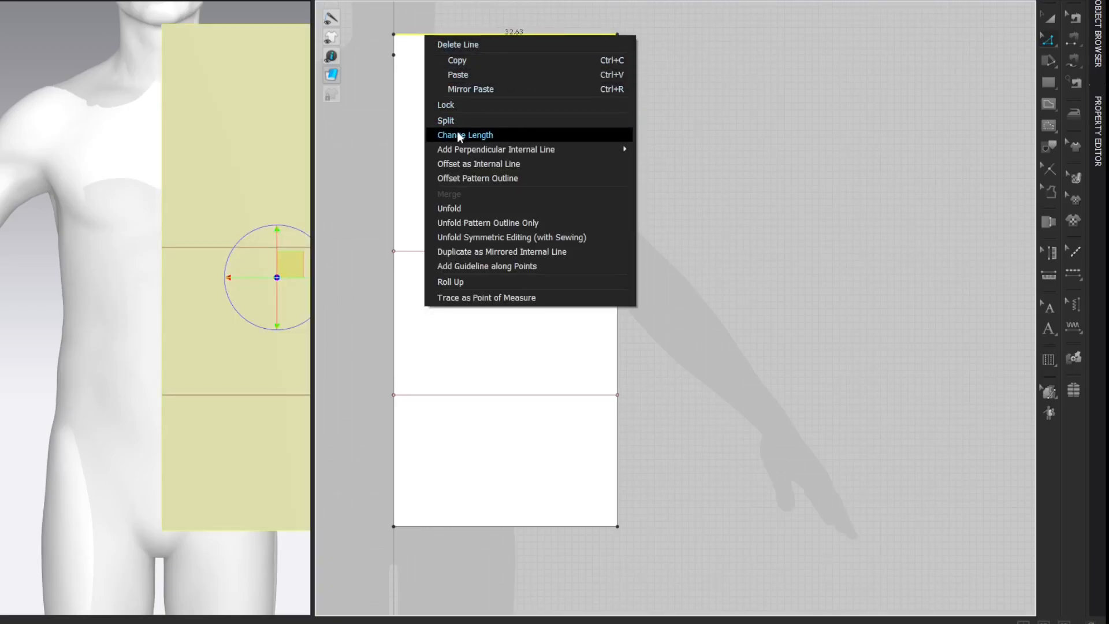
{"action": "left_click", "coordinate": [457, 120]}
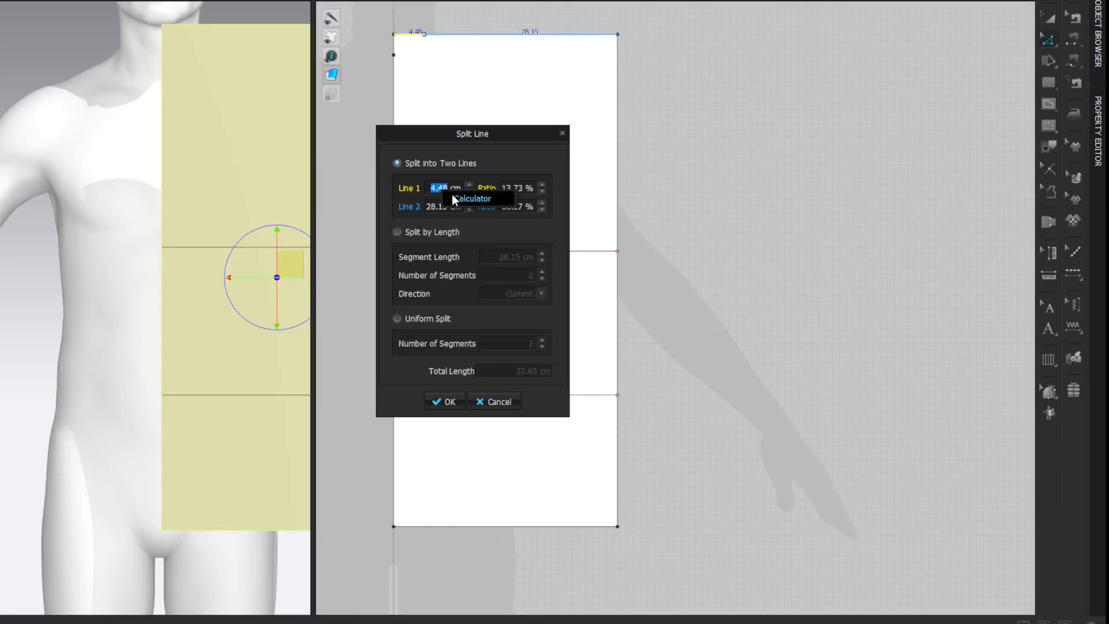
{"action": "double_click", "coordinate": [452, 193]}
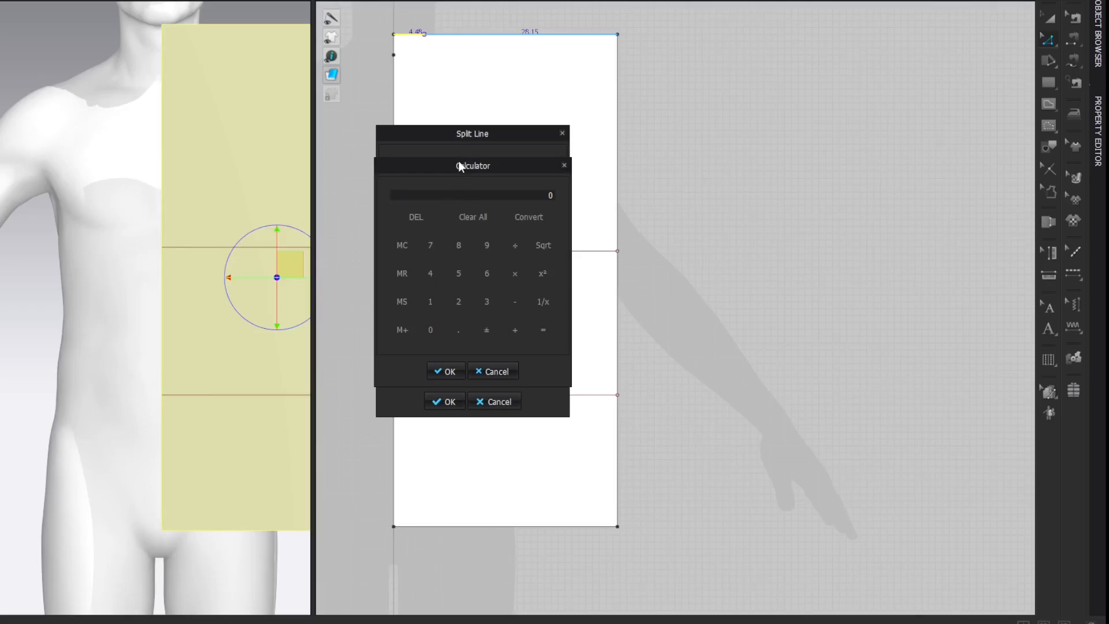
{"action": "type", "text": "40.96/5"}
{"action": "key", "text": "Return"}
{"action": "type", "text": "+0.2"}
{"action": "key", "text": "Return"}
{"action": "left_click", "coordinate": [446, 370]}
{"action": "left_click", "coordinate": [448, 399]}
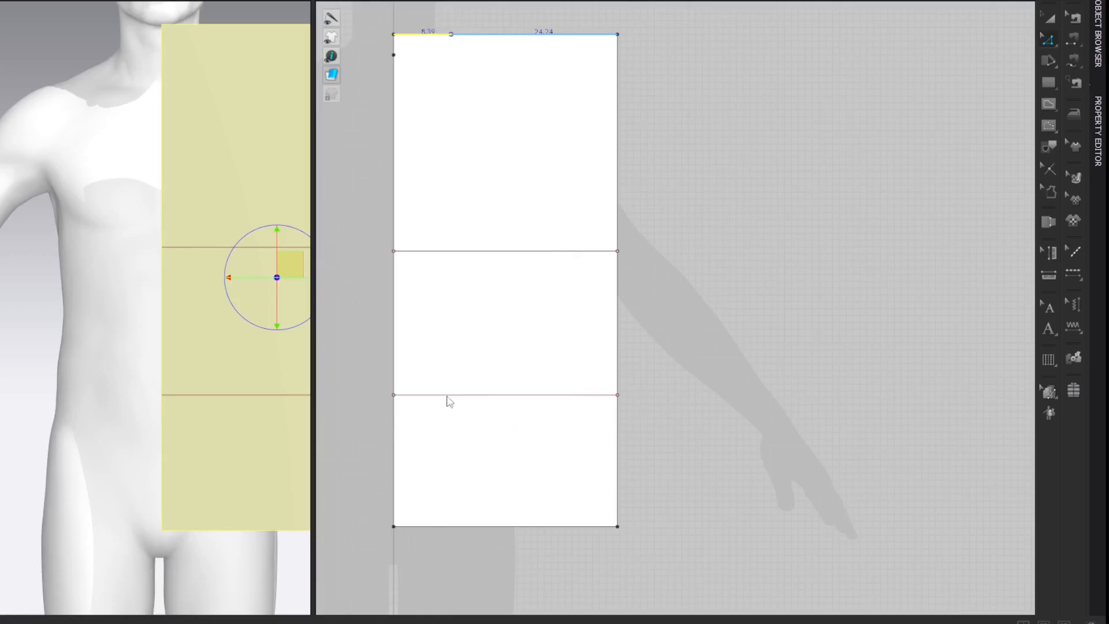
Draw a 1 cm vertical internal line down from the 8.39 cm split point on the upper edge.
{"action": "key", "text": "g"}
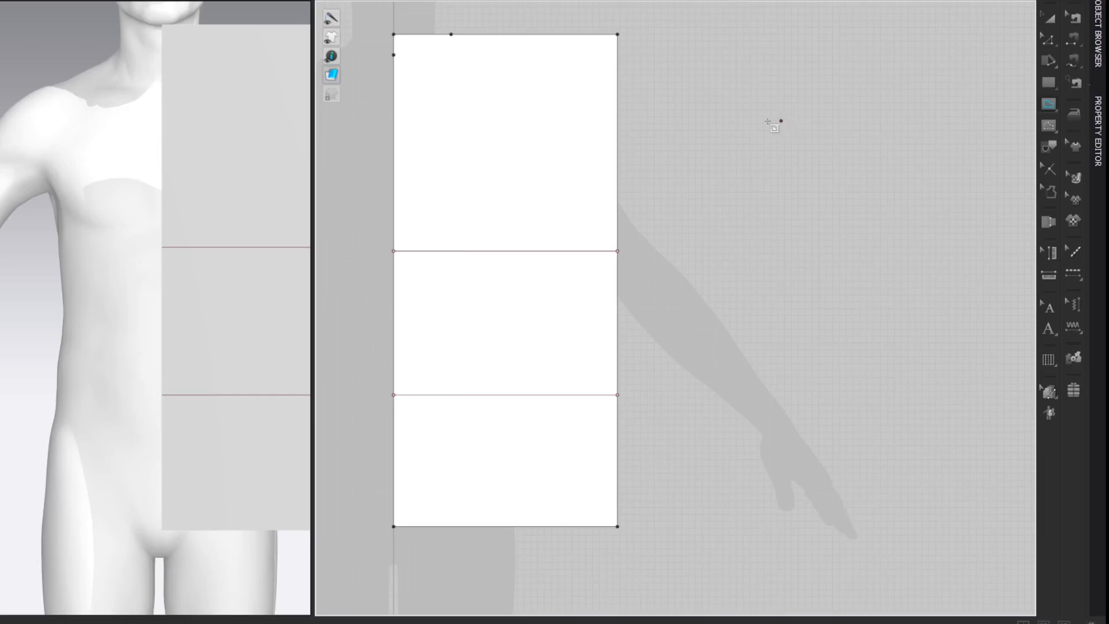
{"action": "right_click", "coordinate": [452, 49]}
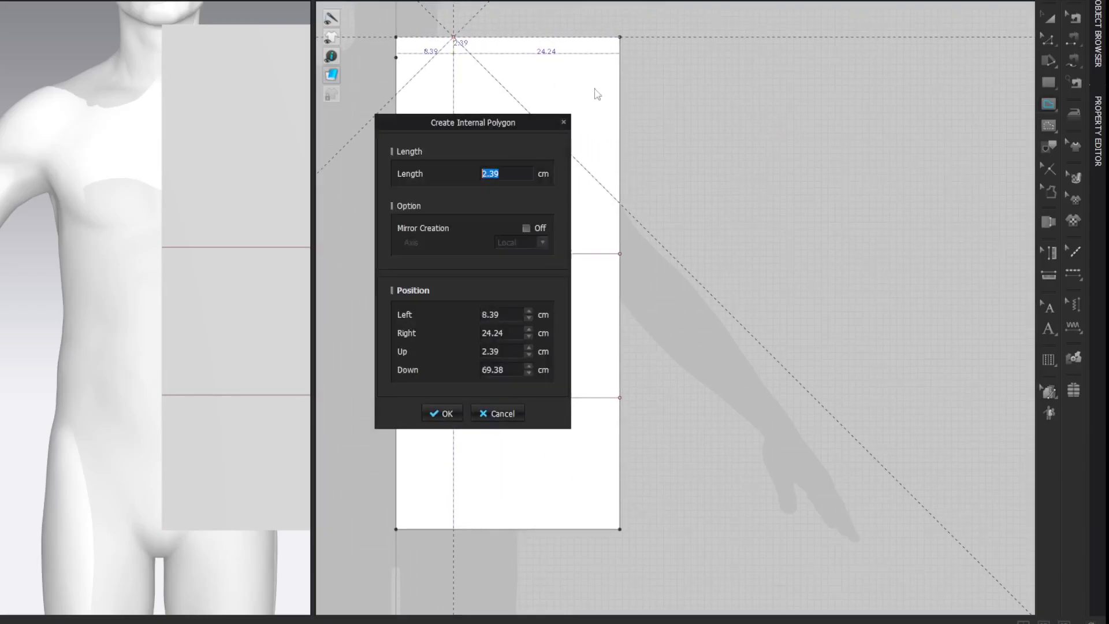
{"action": "type", "text": "1"}
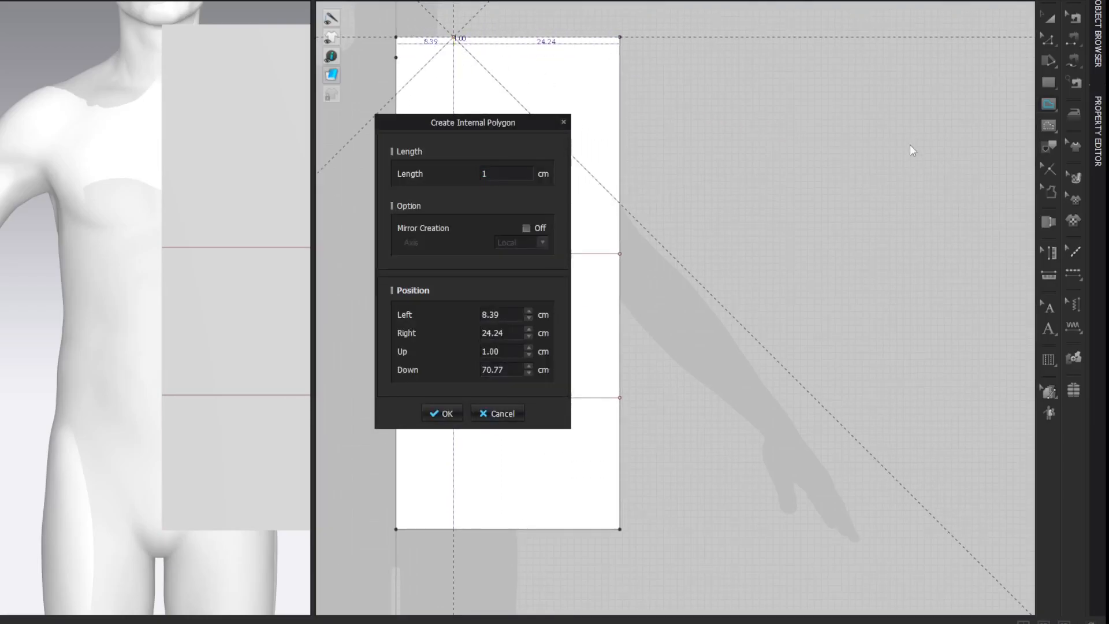
{"action": "key", "text": "Return"}
{"action": "key", "text": "z"}
{"action": "left_click", "coordinate": [850, 81]}
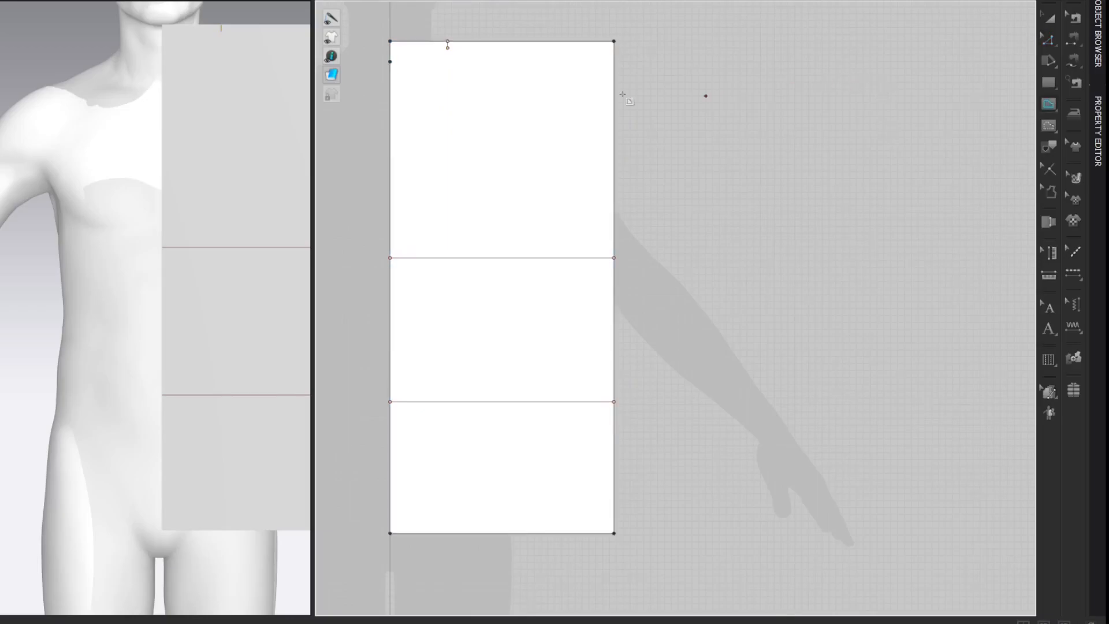
Draw an internal line from the lower end of the 1 cm line to the 3 cm centre-line point and curve it into a shallow neckline.
{"action": "left_click", "coordinate": [448, 47]}
{"action": "left_click", "coordinate": [386, 61]}
{"action": "key", "text": "c"}
{"action": "left_click_drag", "start_coordinate": [431, 52], "coordinate": [421, 62]}
{"action": "key", "text": "z"}
{"action": "left_click_drag", "start_coordinate": [442, 57], "coordinate": [442, 59]}
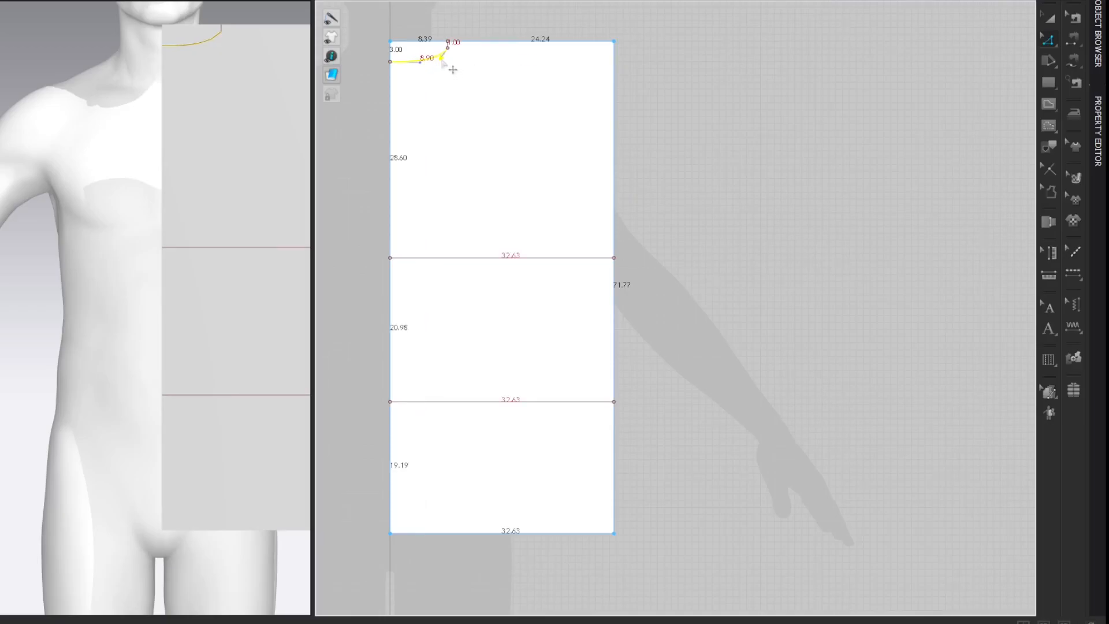
{"action": "left_click", "coordinate": [920, 70]}
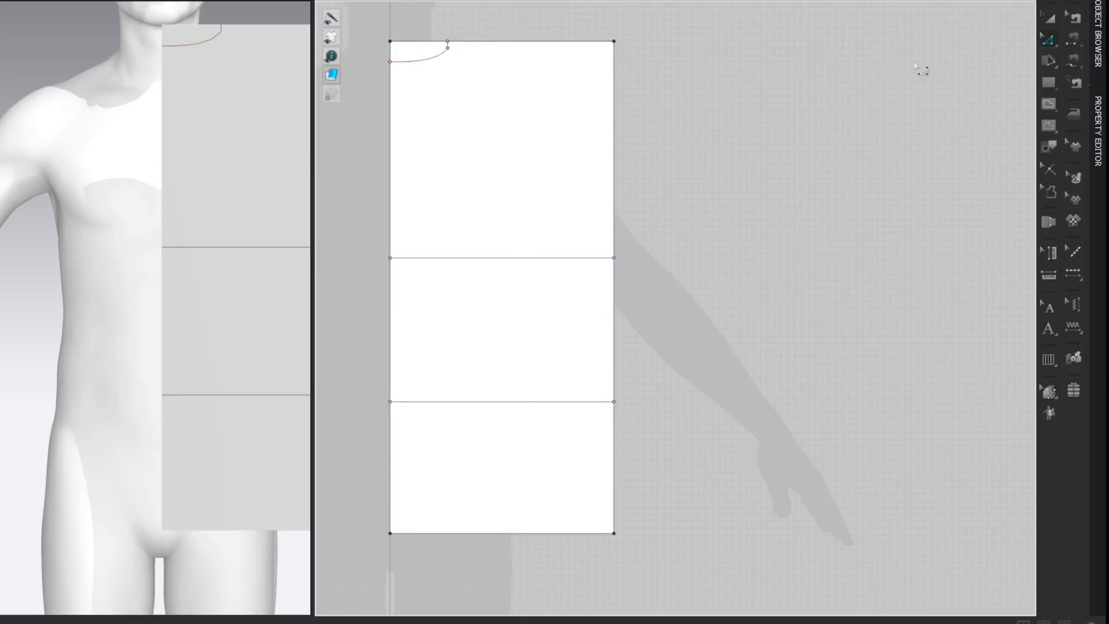
Split the centre line at 40.96/5 - 1.5, 6.69 cm below the 3 cm point.
{"action": "left_click", "coordinate": [390, 89]}
{"action": "right_click", "coordinate": [391, 88]}
{"action": "left_click", "coordinate": [403, 171]}
{"action": "left_click_drag", "start_coordinate": [436, 129], "coordinate": [218, 106]}
{"action": "key", "text": "equal"}
{"action": "left_click_drag", "start_coordinate": [447, 167], "coordinate": [224, 136]}
{"action": "type", "text": "4"}
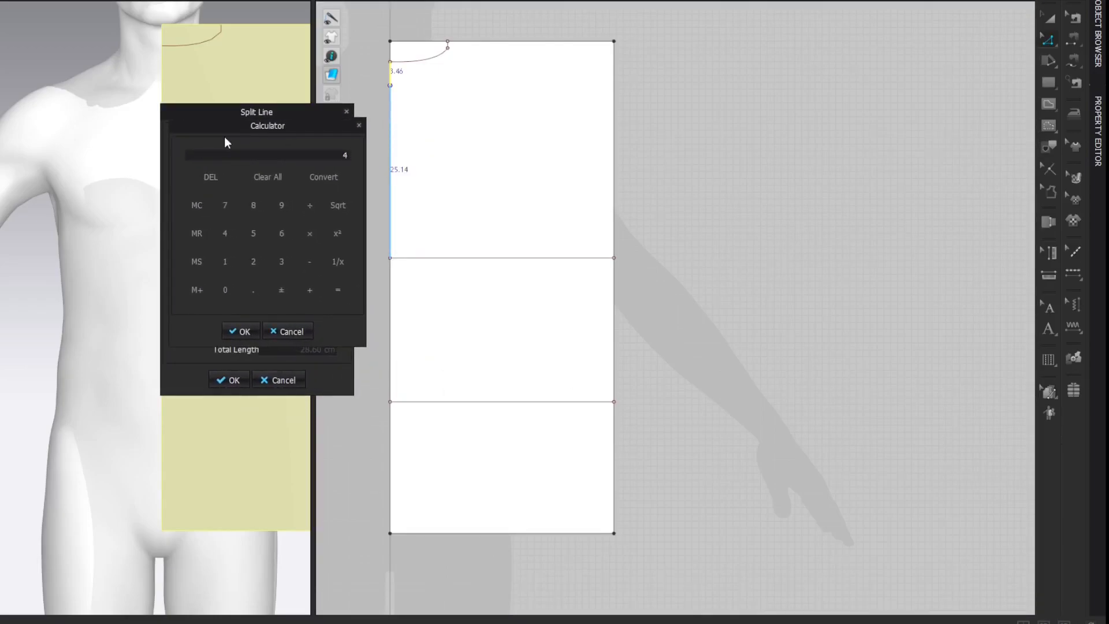
{"action": "type", "text": "096/5"}
{"action": "key", "text": "equal"}
{"action": "type", "text": "1.5"}
{"action": "key", "text": "equal"}
{"action": "left_click", "coordinate": [240, 332]}
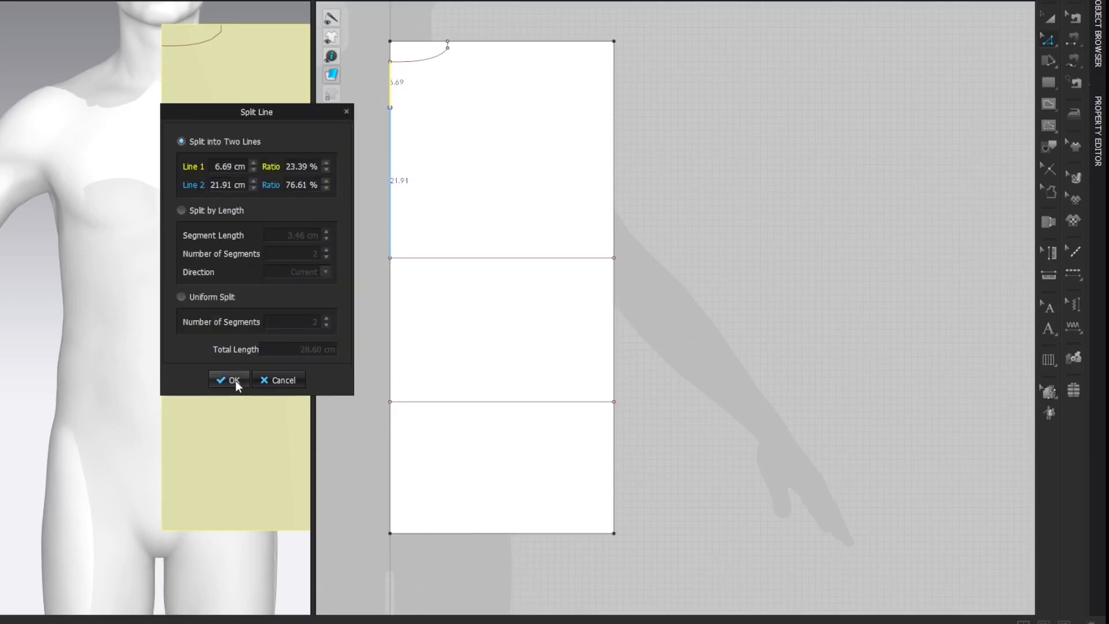
{"action": "left_click", "coordinate": [234, 380]}
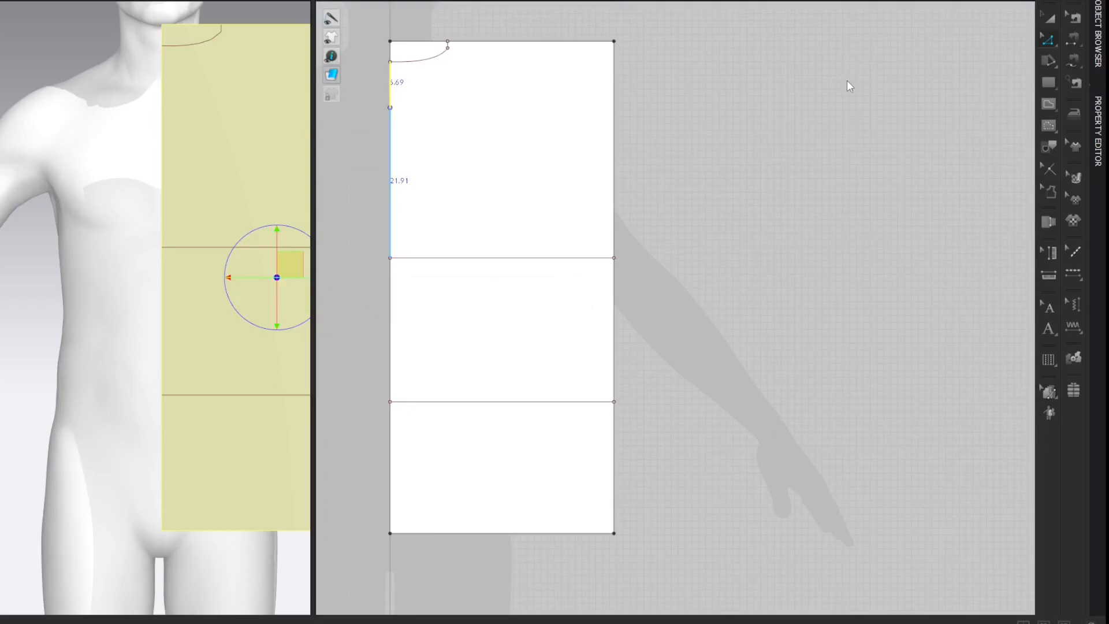
Draw an internal line from the 6.69 cm split point to the lower end of the 1 cm line and curve it into a deeper neckline.
{"action": "key", "text": "g"}
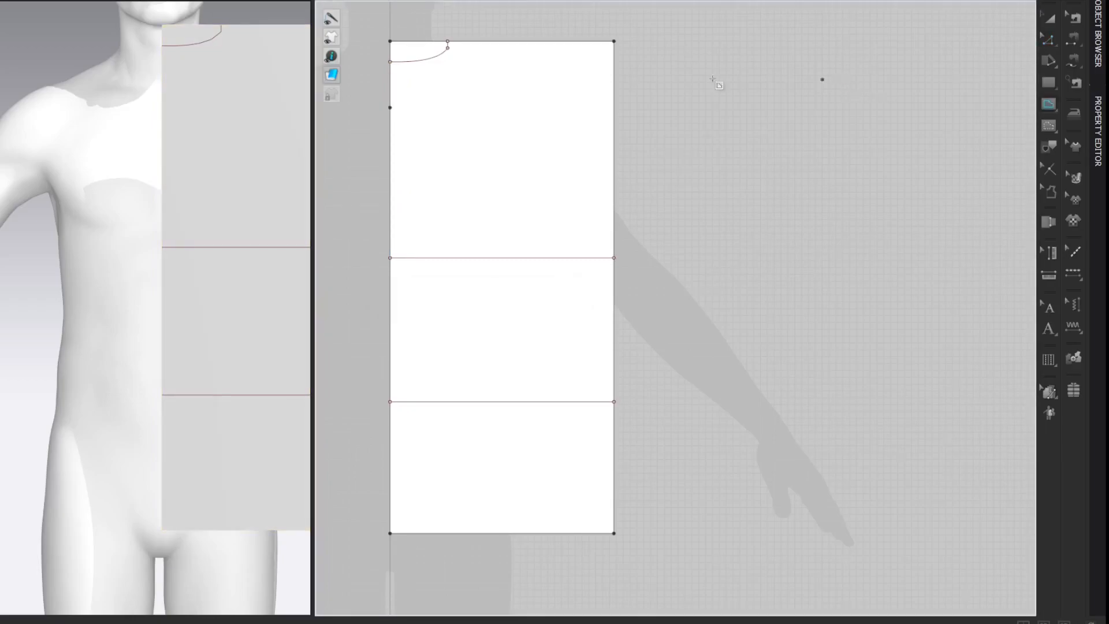
{"action": "left_click", "coordinate": [390, 107]}
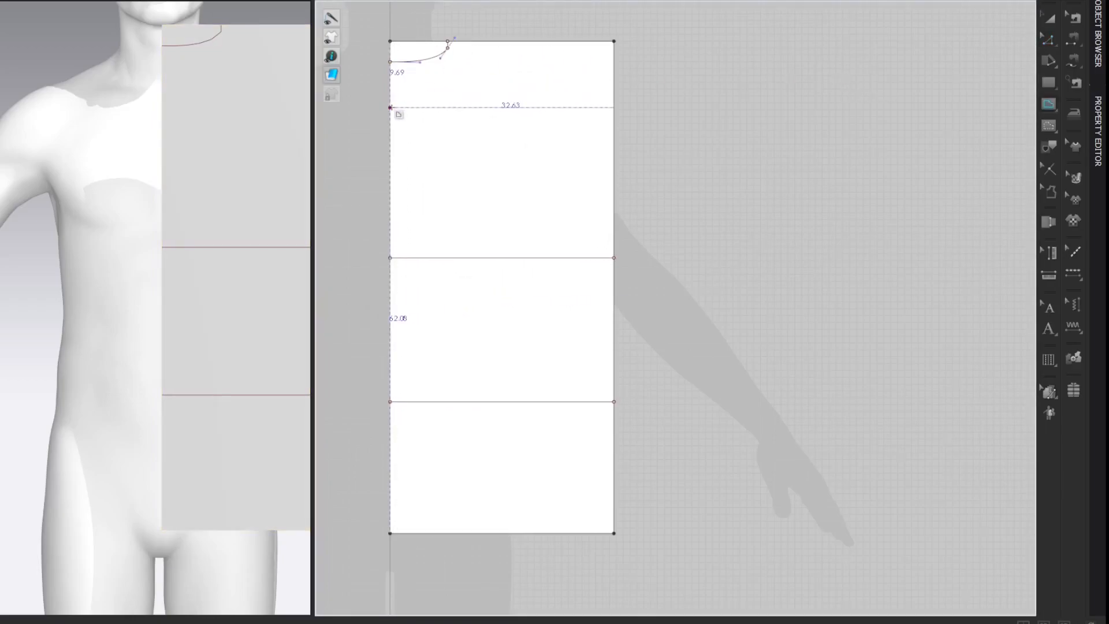
{"action": "double_click", "coordinate": [449, 48]}
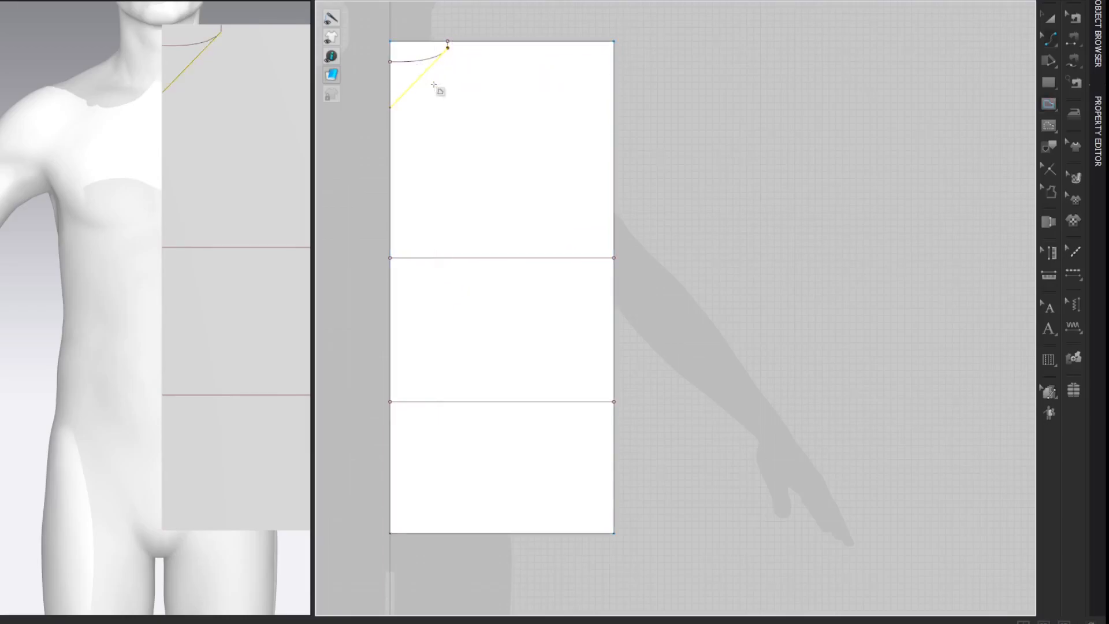
{"action": "key", "text": "c"}
{"action": "left_click_drag", "start_coordinate": [421, 78], "coordinate": [427, 108]}
{"action": "key", "text": "z"}
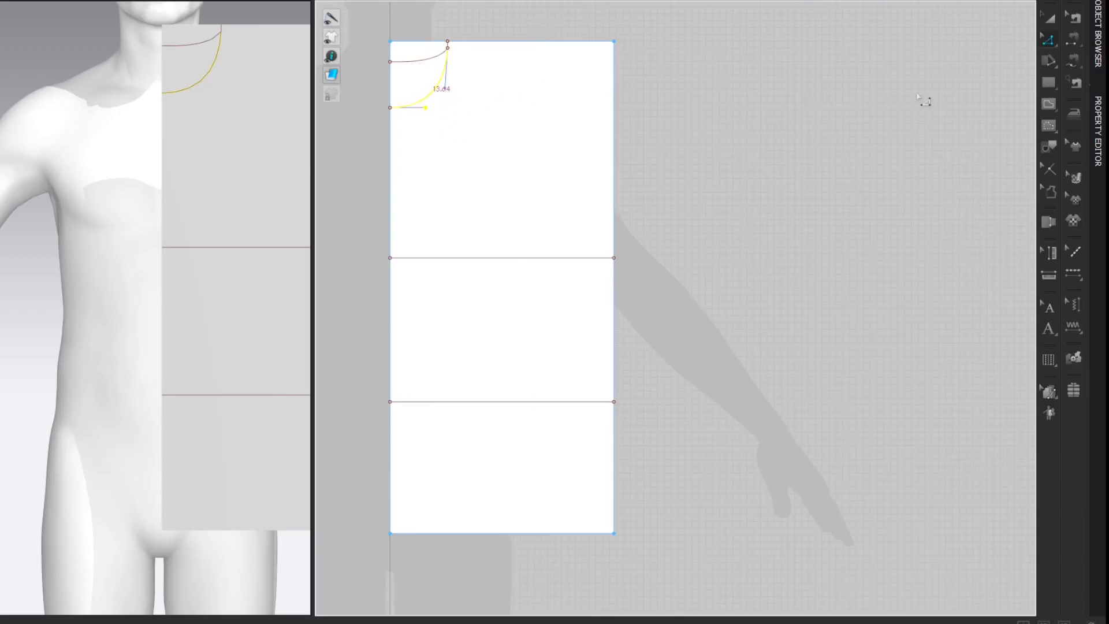
{"action": "left_click", "coordinate": [924, 100]}
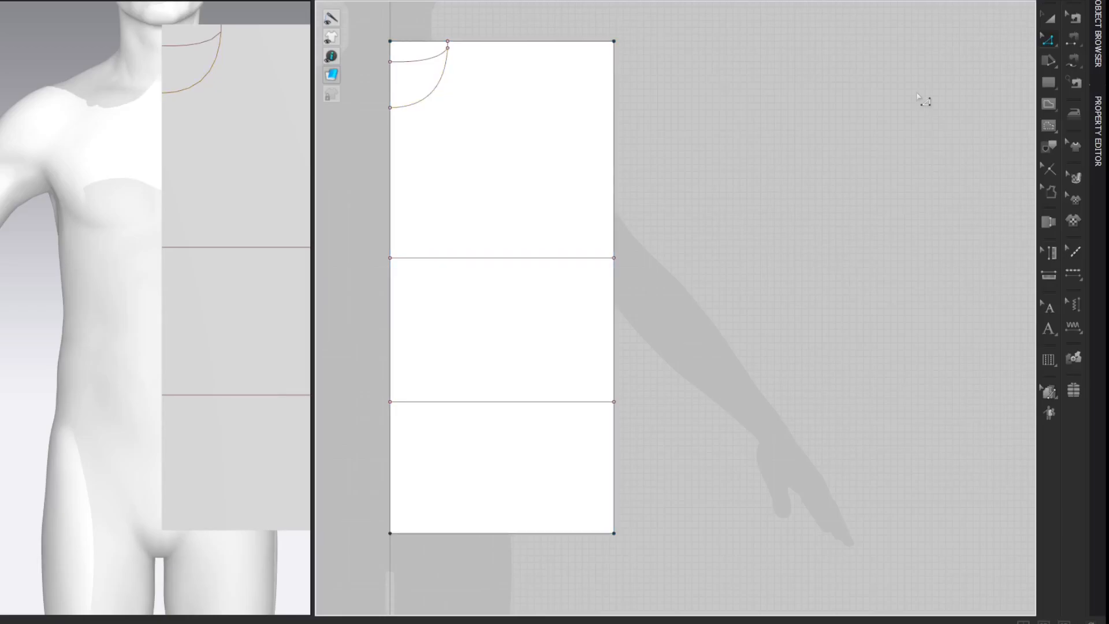
Split the centre-line segment between the two neckline curves 2.65 cm below the shallow curve, using the calculator for the length.
{"action": "key", "text": "a"}
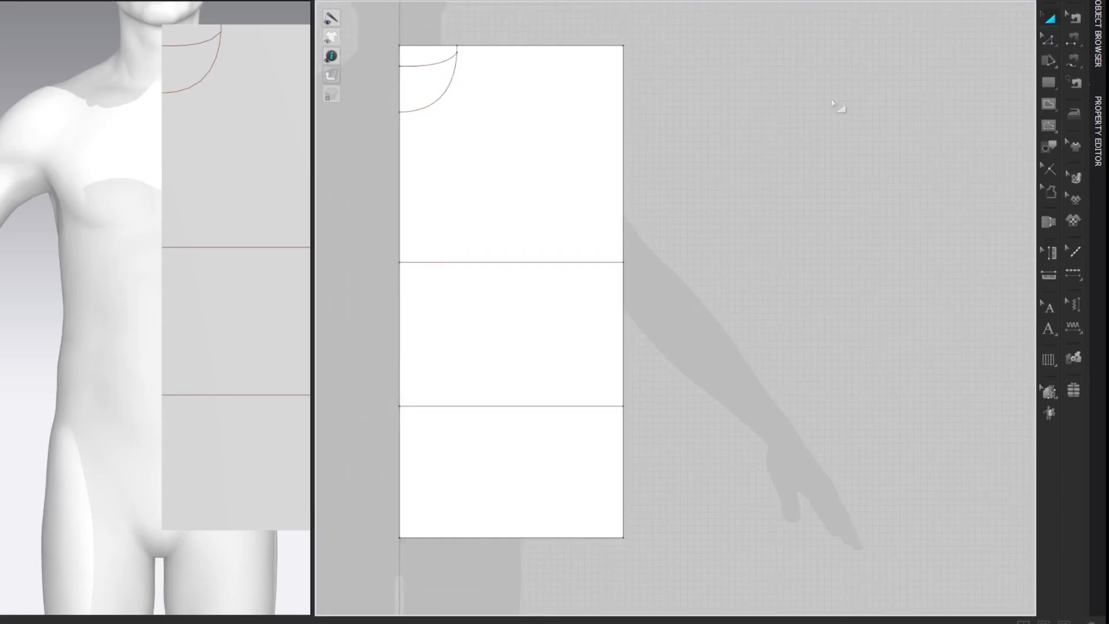
{"action": "key", "text": "z"}
{"action": "left_click", "coordinate": [412, 87]}
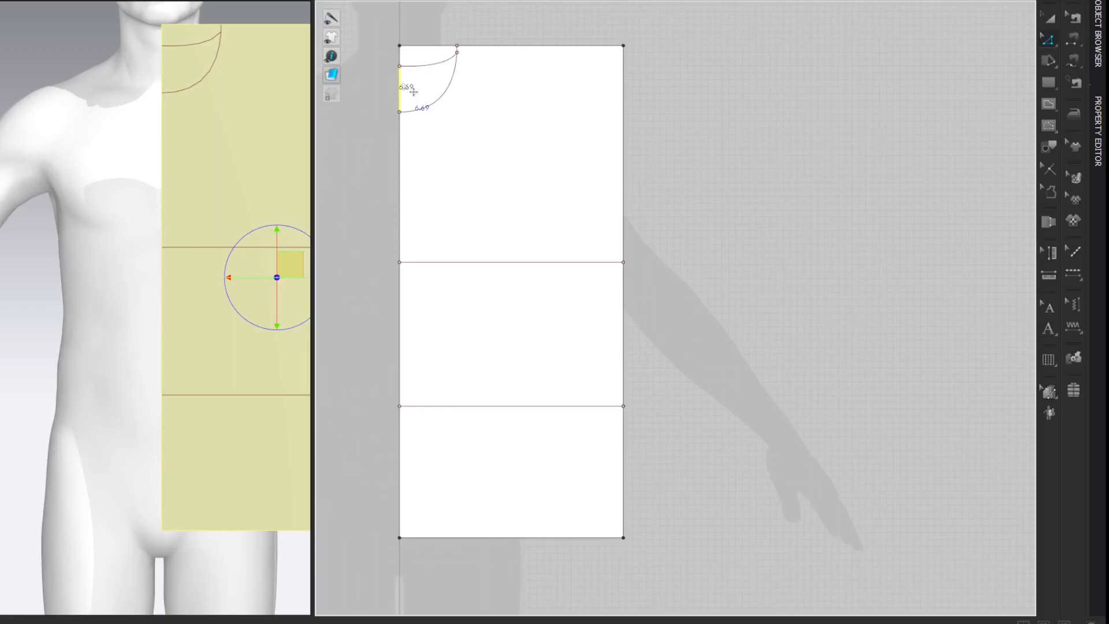
{"action": "right_click", "coordinate": [414, 91]}
{"action": "left_click", "coordinate": [423, 168]}
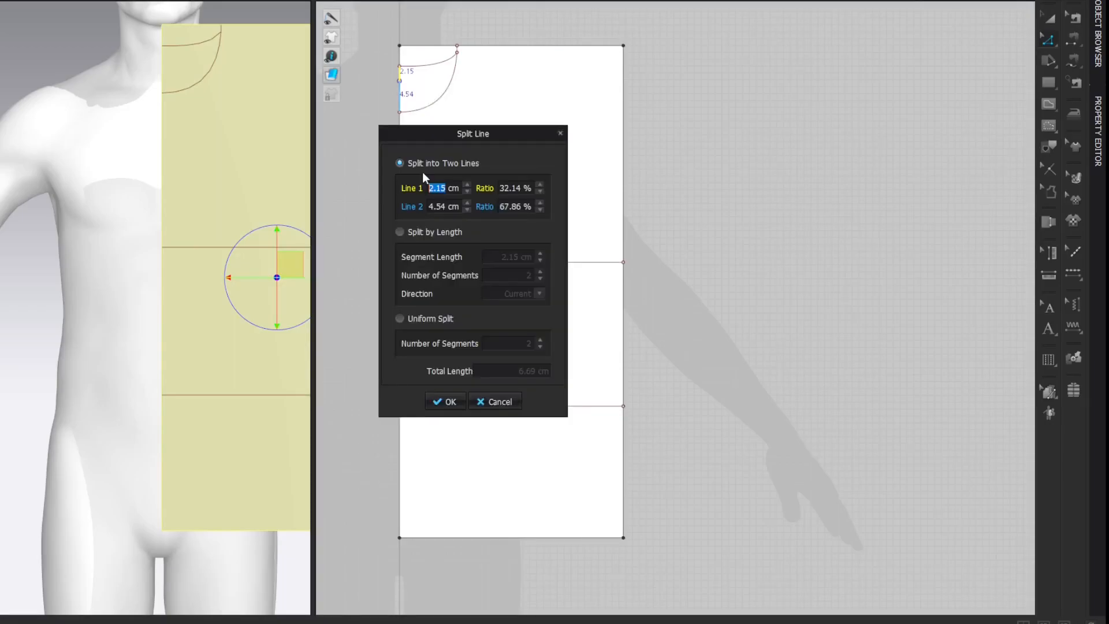
{"action": "left_click_drag", "start_coordinate": [489, 137], "coordinate": [250, 120]}
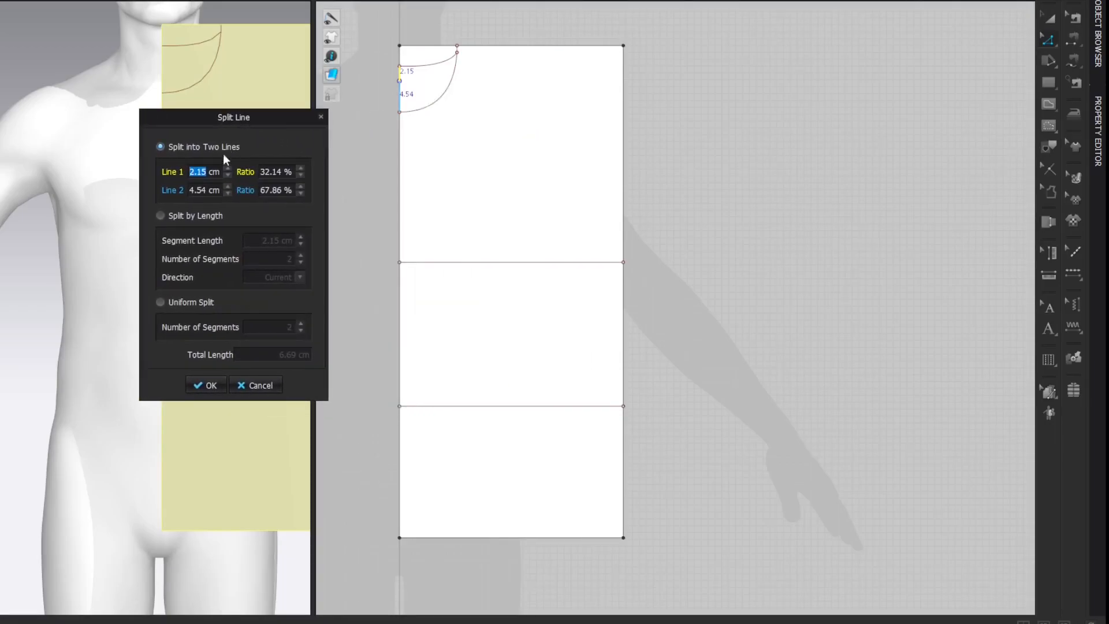
{"action": "double_click", "coordinate": [194, 172]}
{"action": "left_click_drag", "start_coordinate": [383, 168], "coordinate": [217, 148]}
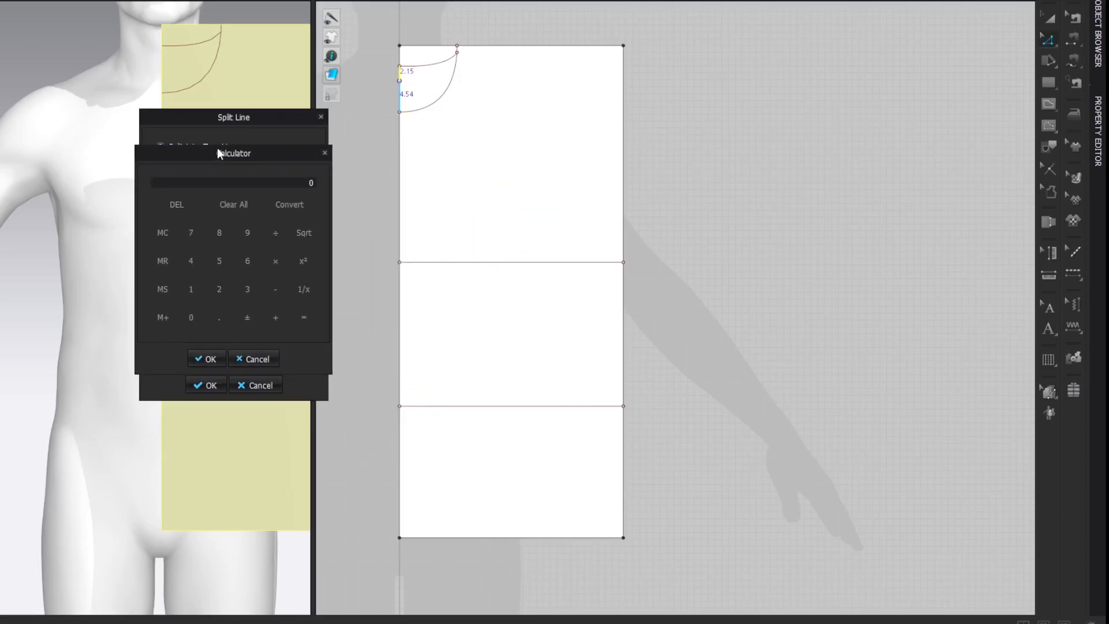
{"action": "type", "text": "23.6/8+0.3="}
{"action": "left_click", "coordinate": [209, 359]}
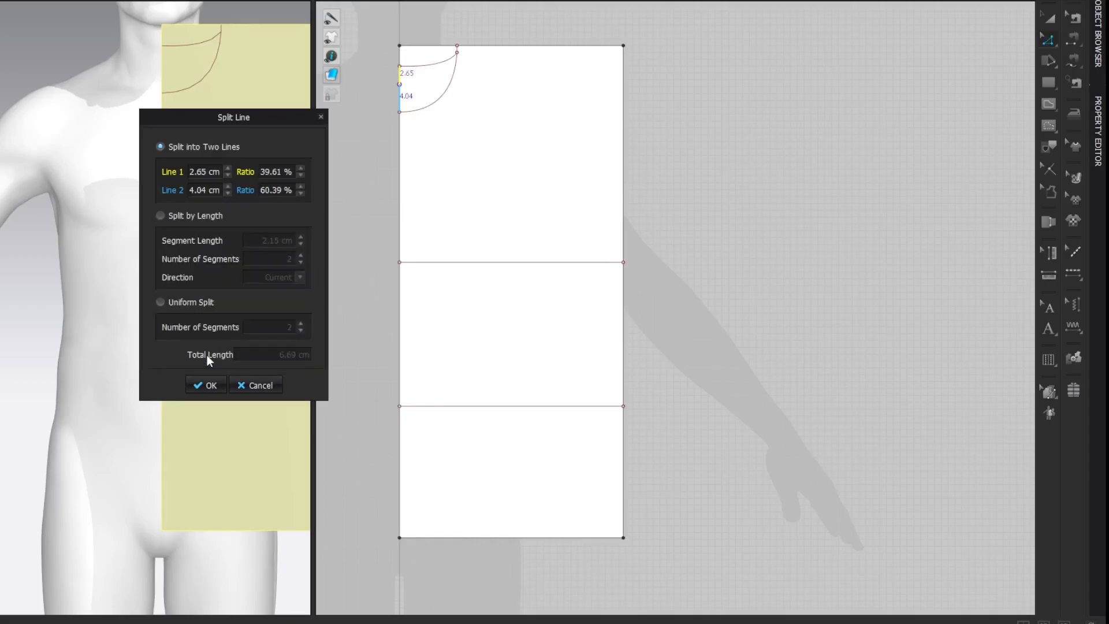
{"action": "left_click", "coordinate": [199, 386]}
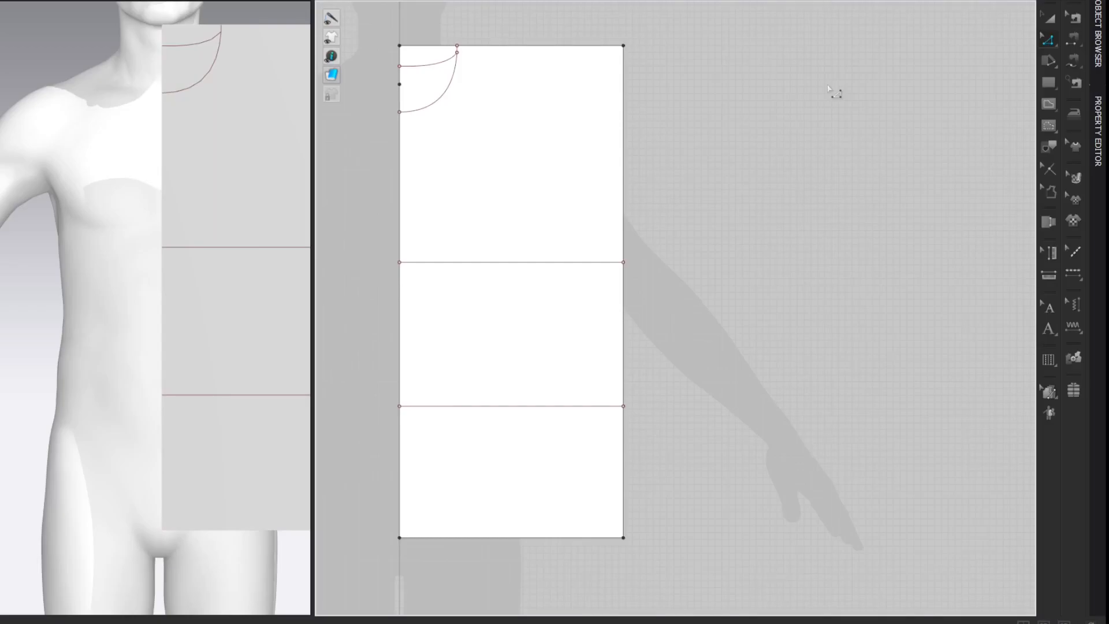
Look up the avatar's Across Back measurement and draw a horizontal internal line from the 2.65 cm centre-line point, 37.78/2 + 8 = 26.89 cm long.
{"action": "left_click", "coordinate": [175, 0]}
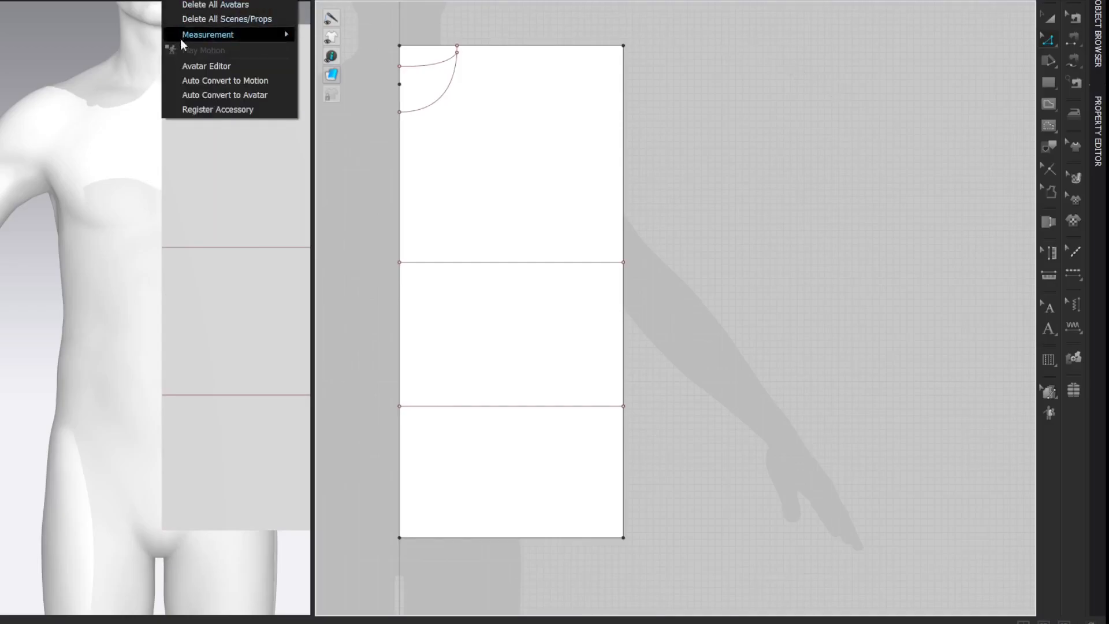
{"action": "left_click", "coordinate": [181, 68]}
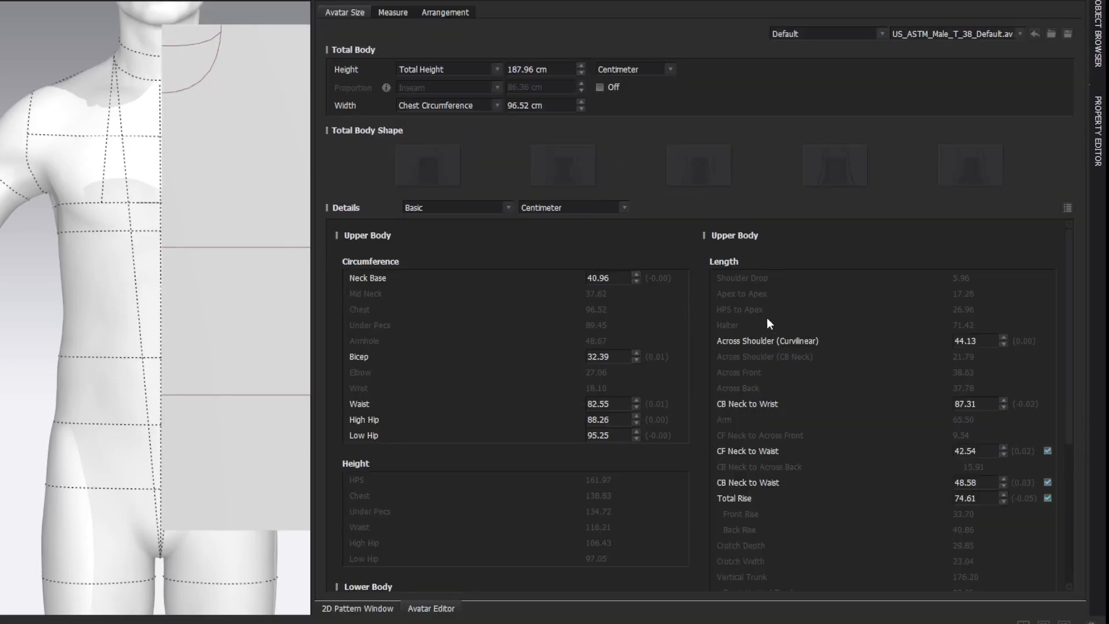
{"action": "left_click", "coordinate": [741, 391]}
{"action": "left_click", "coordinate": [1083, 3]}
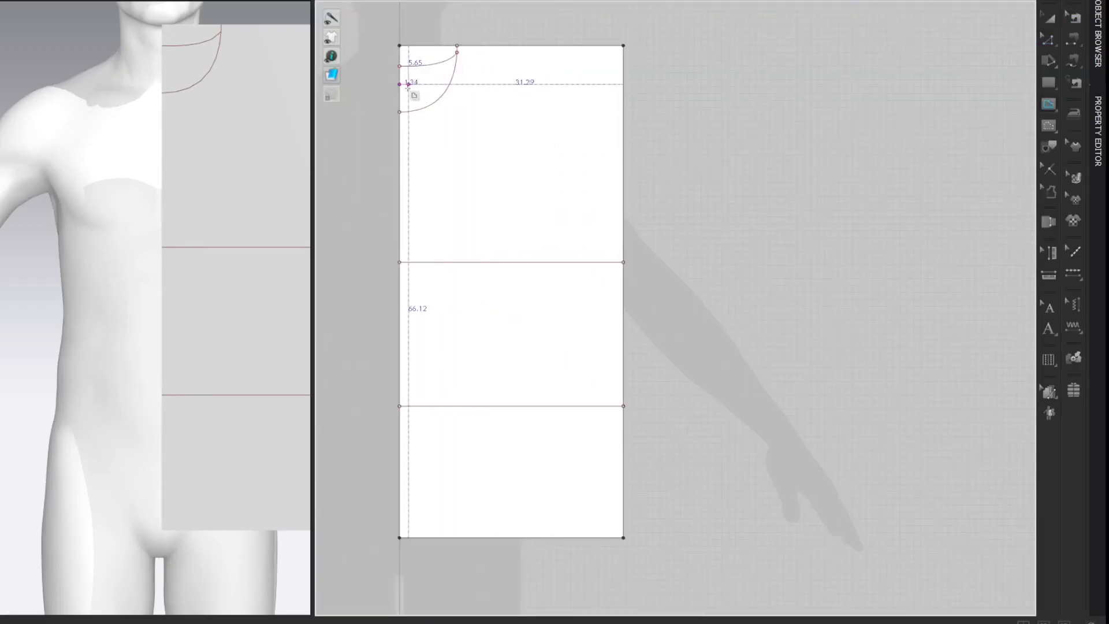
{"action": "left_click", "coordinate": [479, 90]}
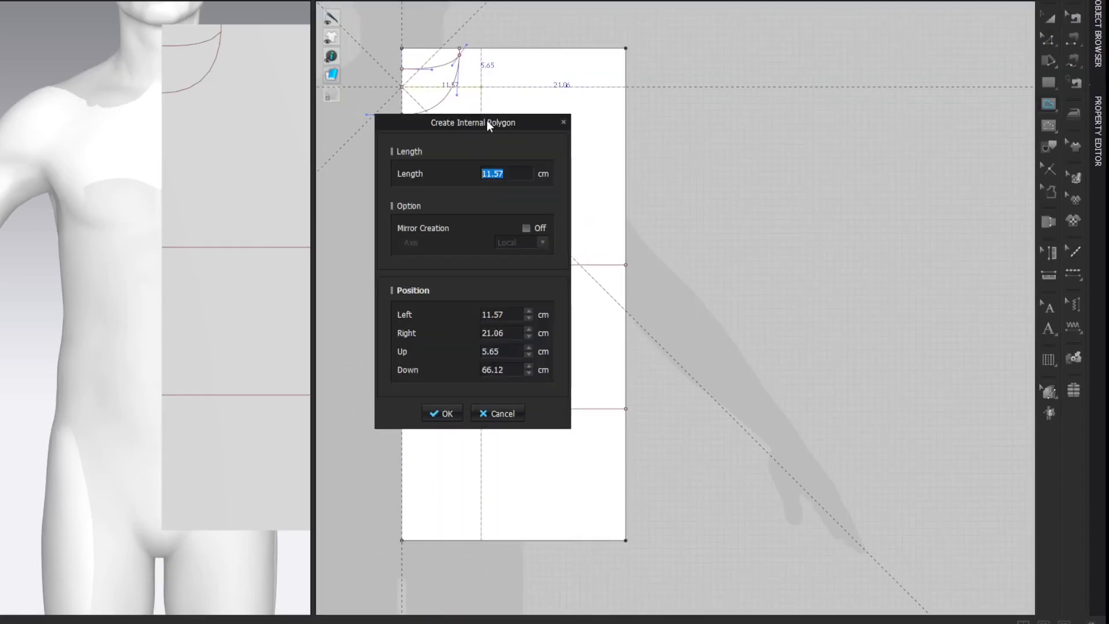
{"action": "left_click_drag", "start_coordinate": [491, 122], "coordinate": [273, 104]}
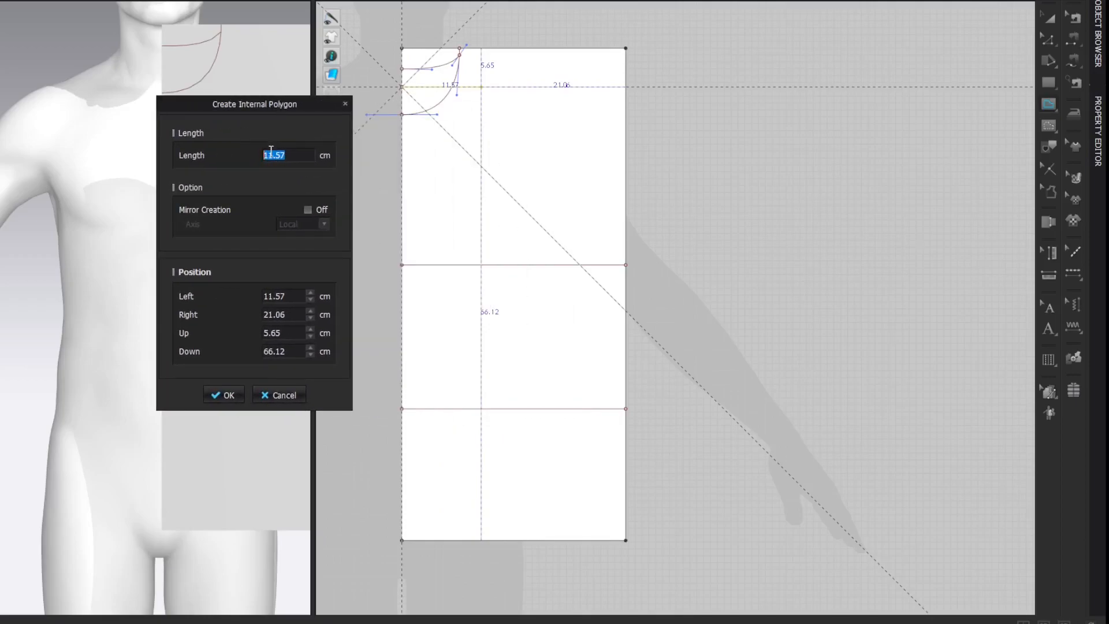
{"action": "left_click", "coordinate": [290, 160]}
{"action": "left_click_drag", "start_coordinate": [422, 169], "coordinate": [247, 118]}
{"action": "type", "text": "37.78"}
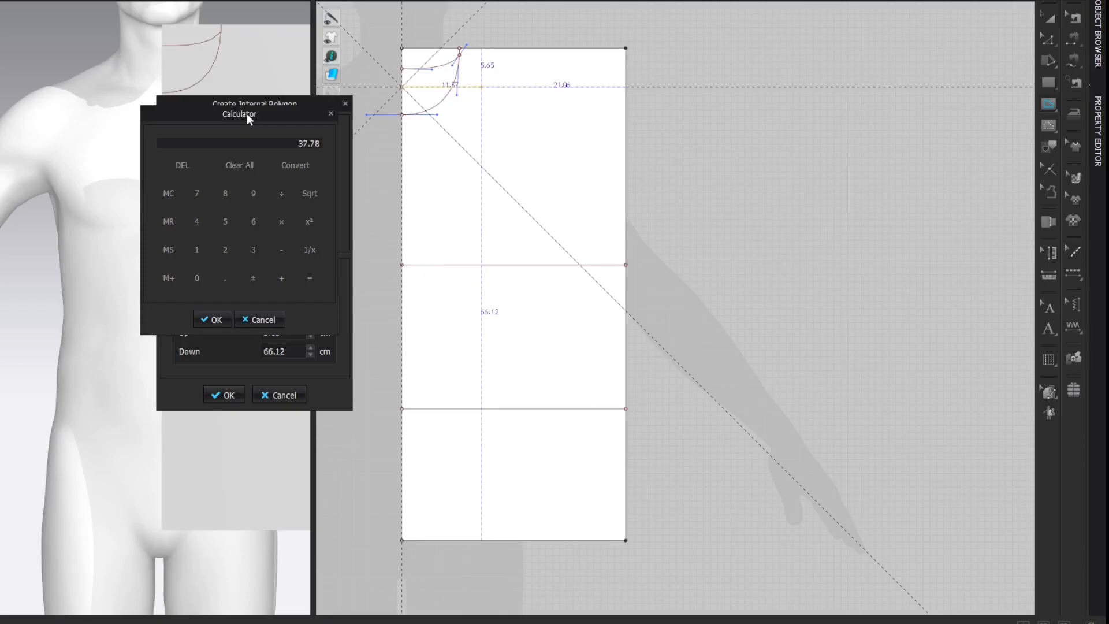
{"action": "type", "text": "/2"}
{"action": "key", "text": "Return"}
{"action": "type", "text": "8"}
{"action": "key", "text": "Return"}
{"action": "left_click", "coordinate": [217, 320]}
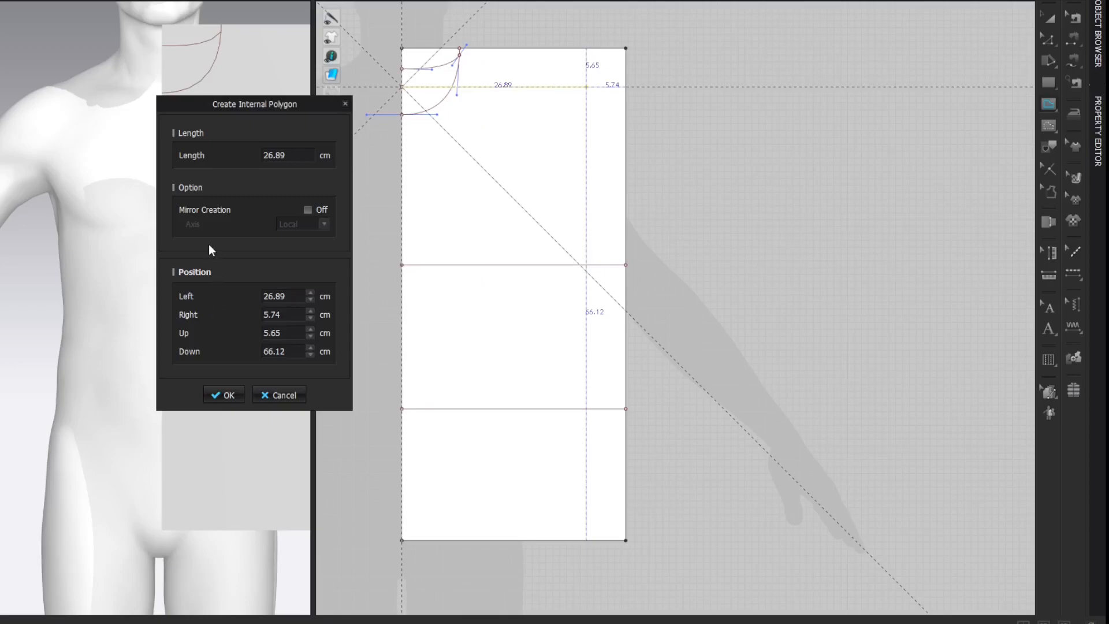
{"action": "key", "text": "Return"}
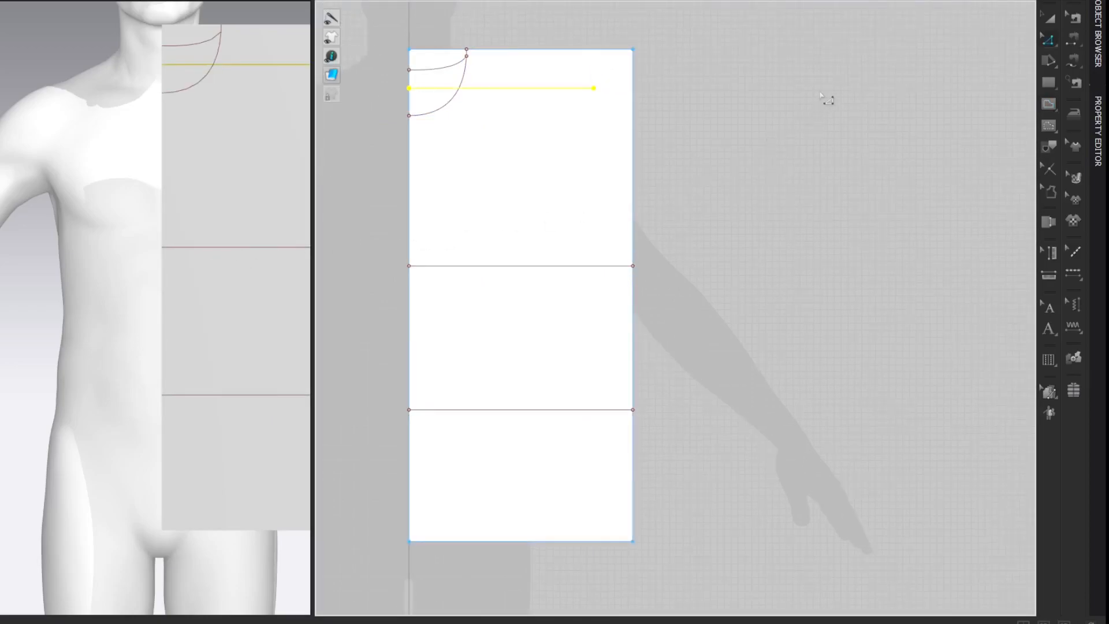
{"action": "left_click", "coordinate": [827, 99]}
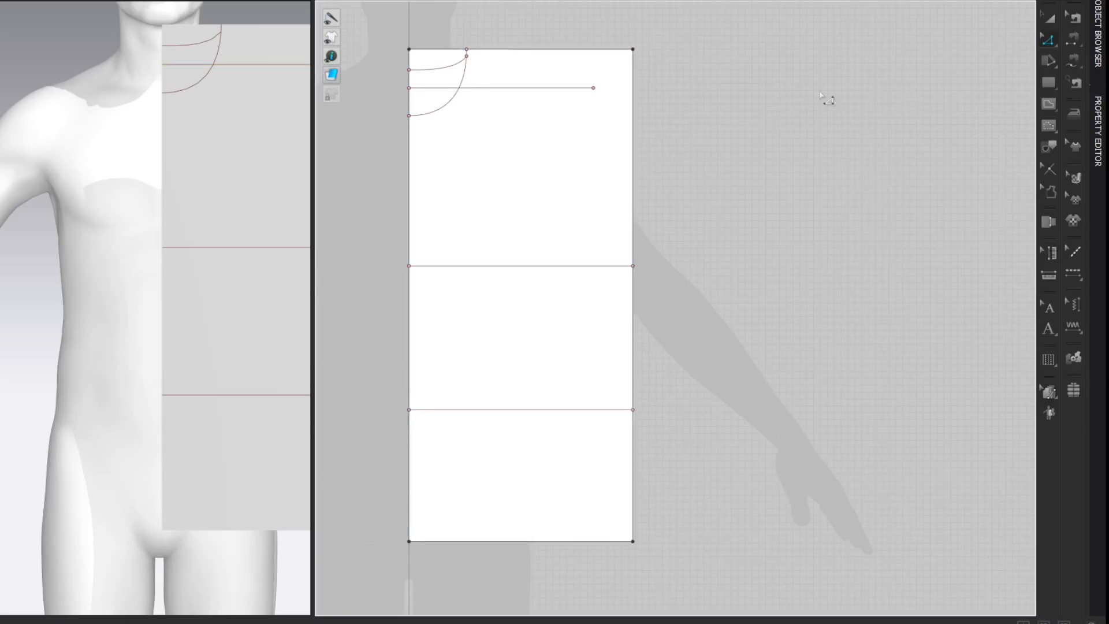
Draw a straight internal line from the outer end of the 26.89 cm line to the neck point on the rectangle's upper edge.
{"action": "key", "text": "g"}
{"action": "left_click", "coordinate": [594, 88]}
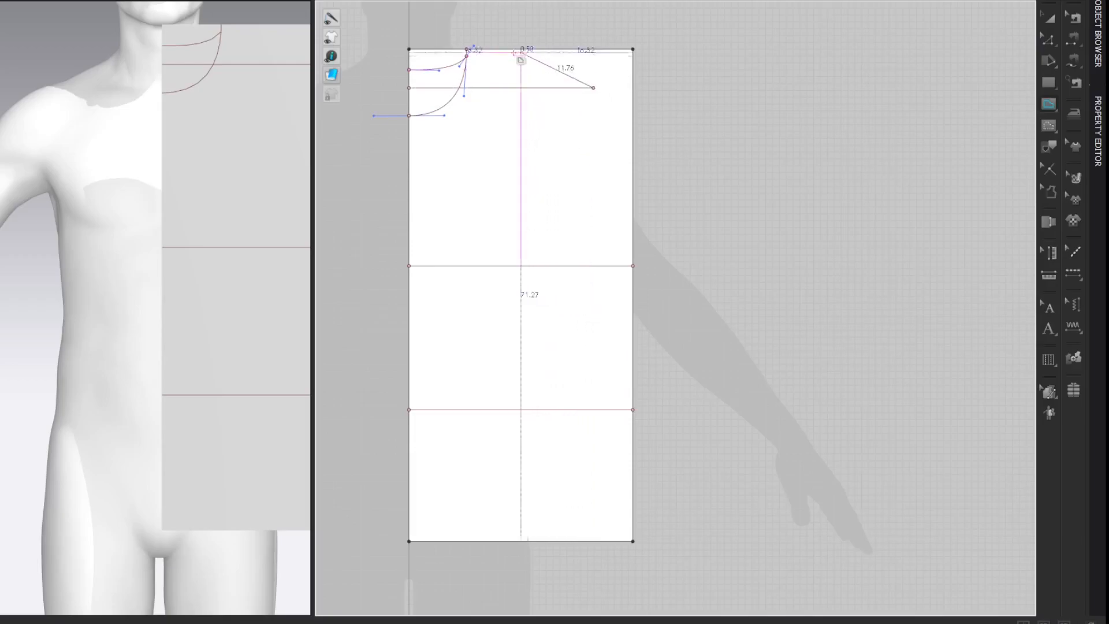
{"action": "double_click", "coordinate": [465, 49]}
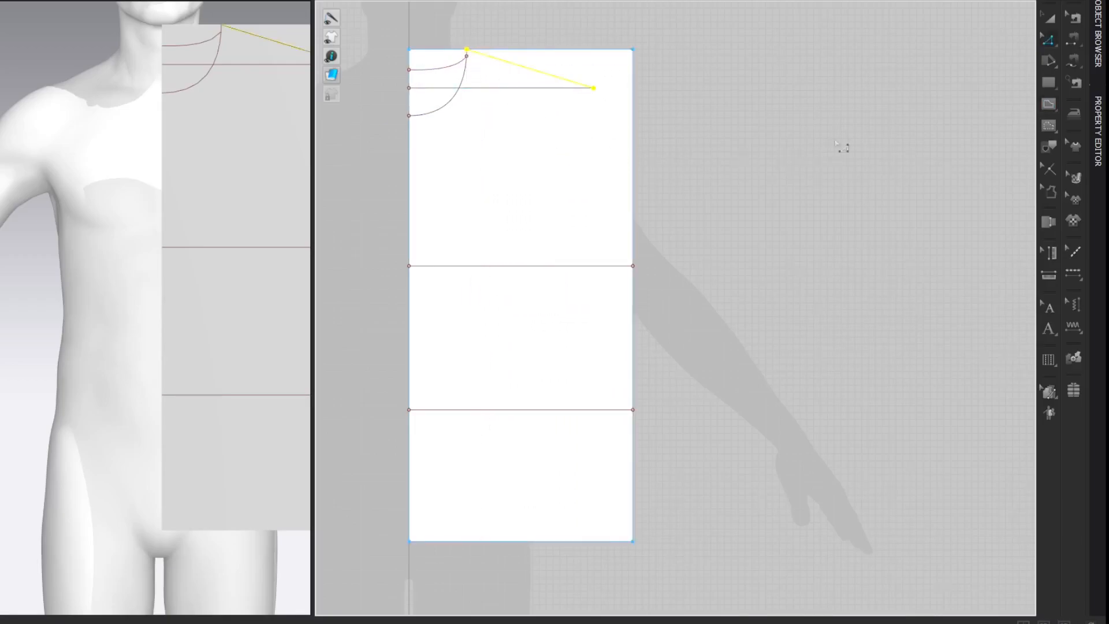
{"action": "left_click", "coordinate": [913, 59]}
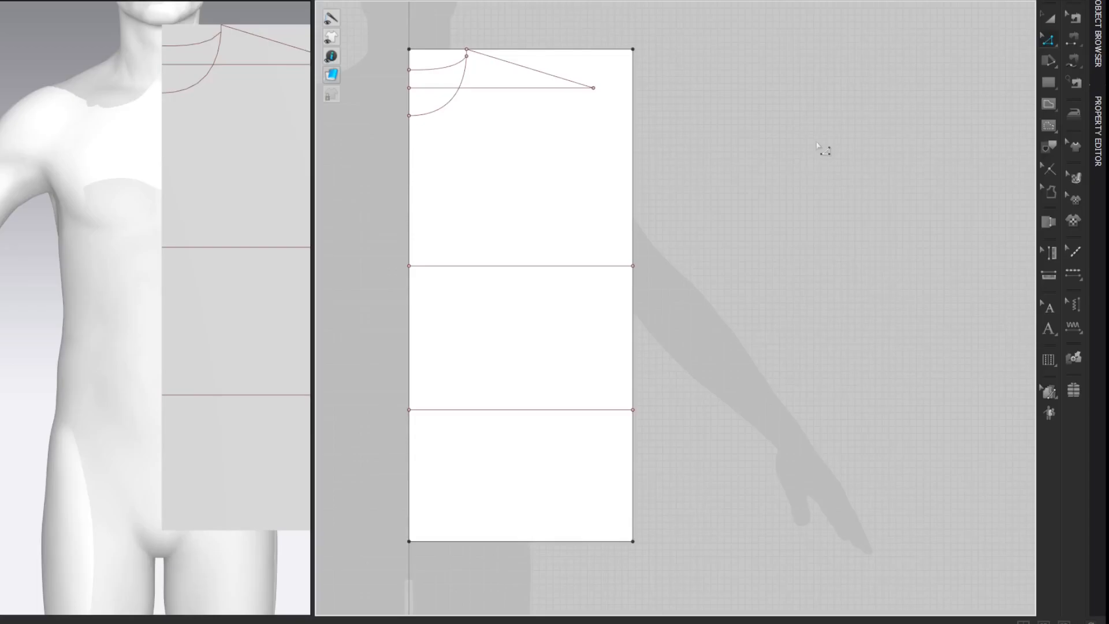
Look up the avatar's Arm length and extend the sloped shoulder line's outer end along its direction by 65.5 - 4 = 61.50 cm.
{"action": "right_click", "coordinate": [197, 33]}
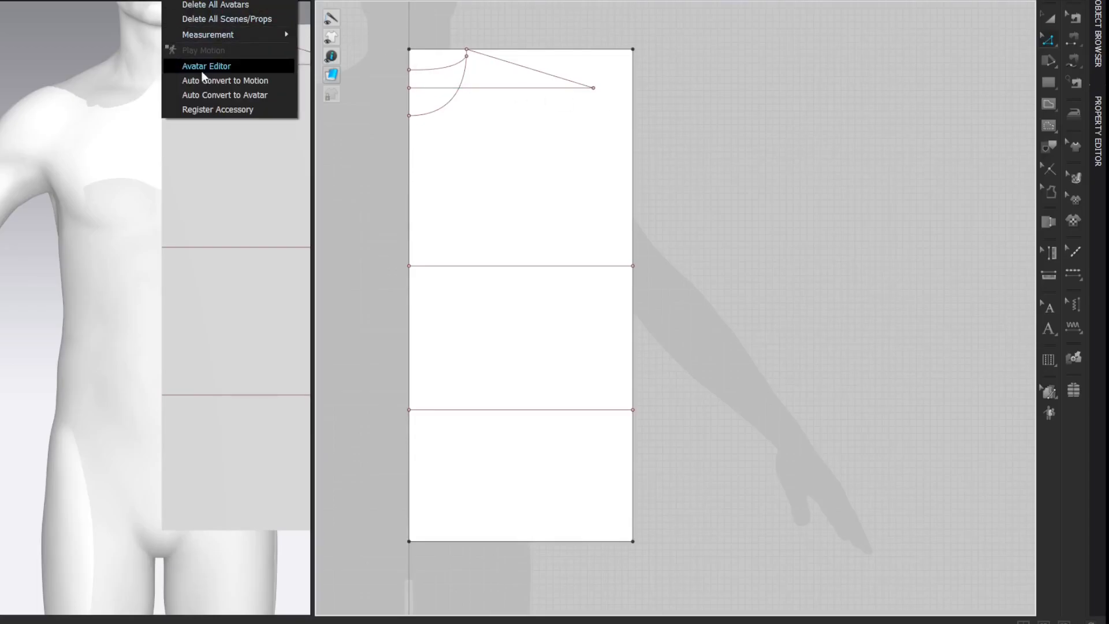
{"action": "left_click", "coordinate": [204, 66]}
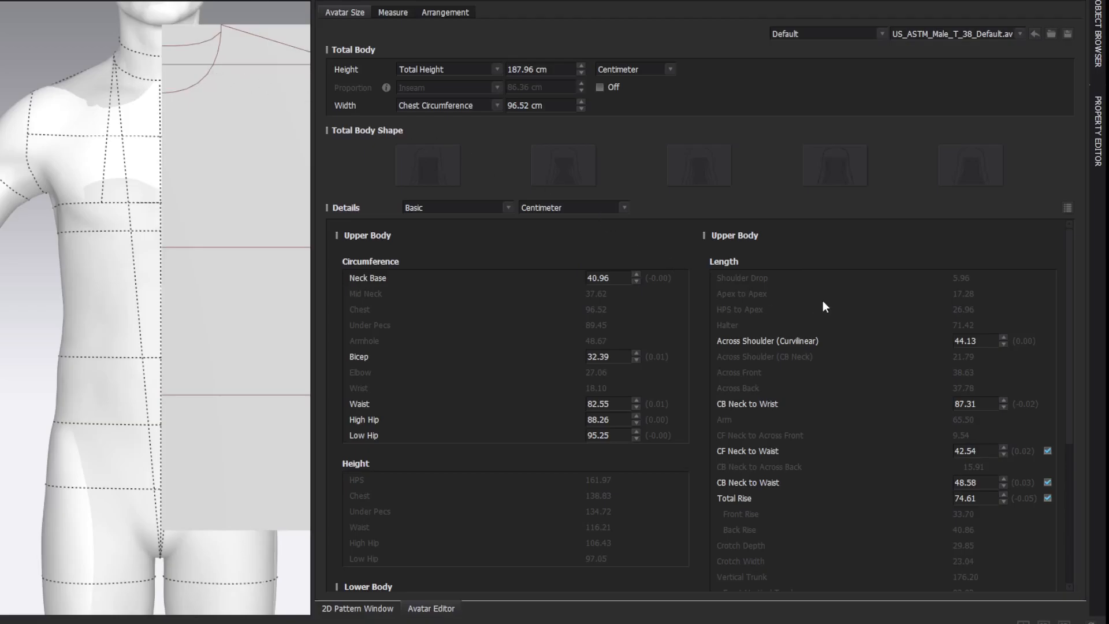
{"action": "scroll", "coordinate": [822, 306], "scroll_direction": "down", "scroll_amount": 1}
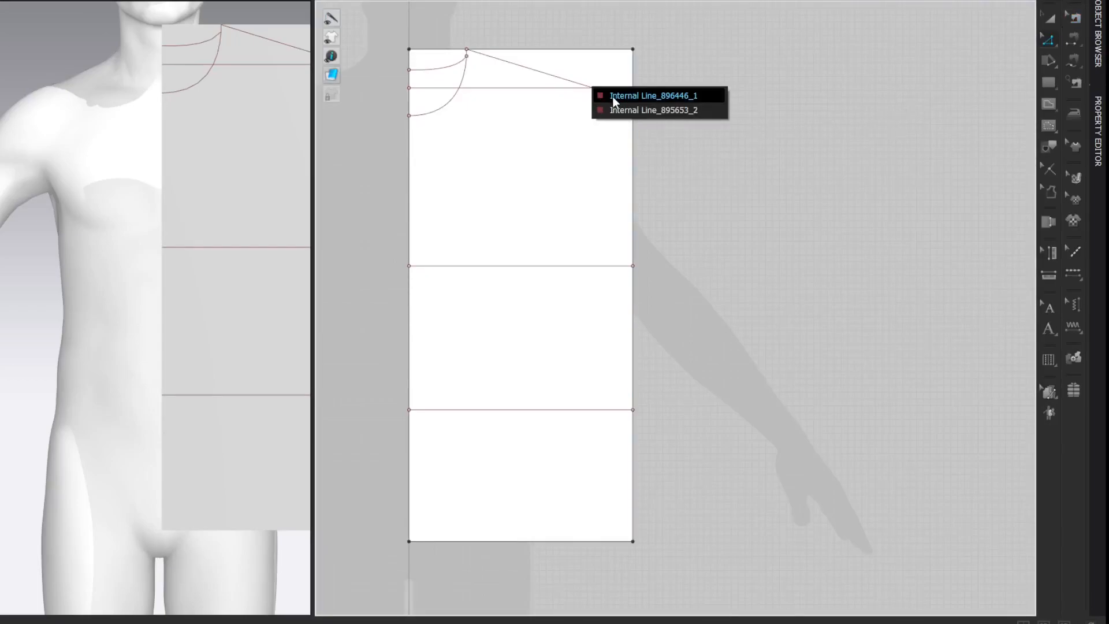
{"action": "left_click", "coordinate": [613, 96]}
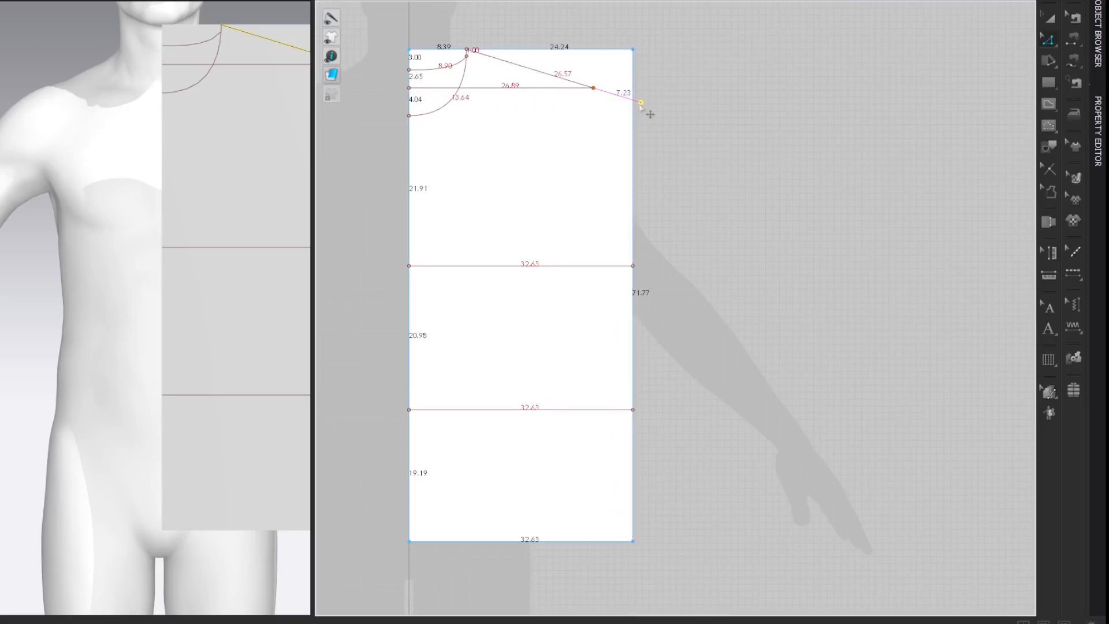
{"action": "right_click", "coordinate": [640, 103]}
{"action": "right_click", "coordinate": [545, 189]}
{"action": "left_click", "coordinate": [563, 198]}
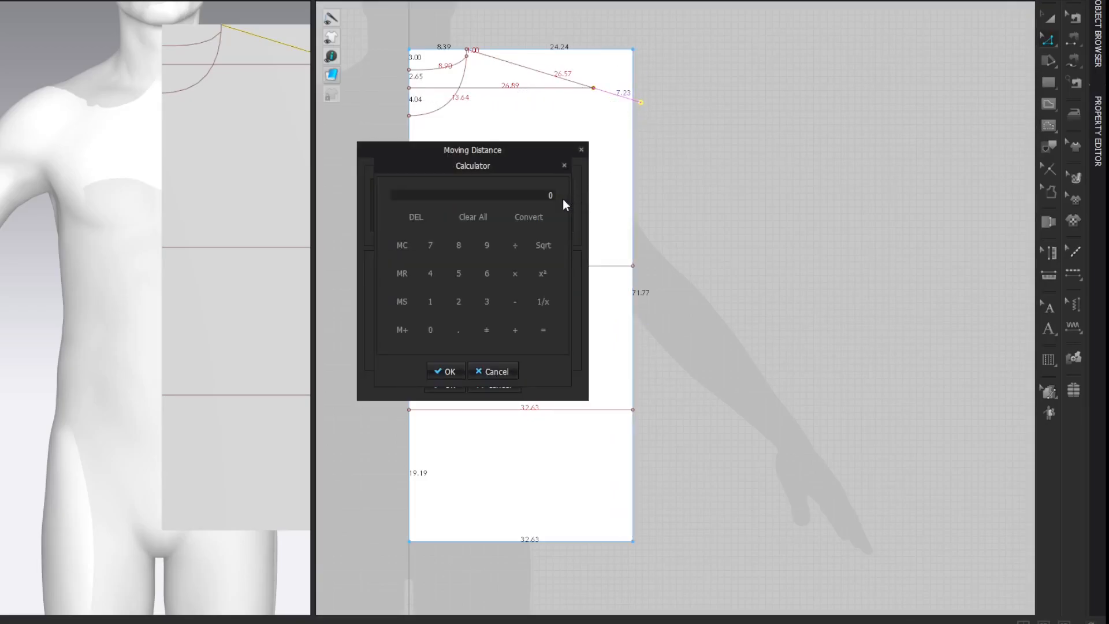
{"action": "type", "text": "65.5/4"}
{"action": "key", "text": "equal"}
{"action": "left_click", "coordinate": [450, 372]}
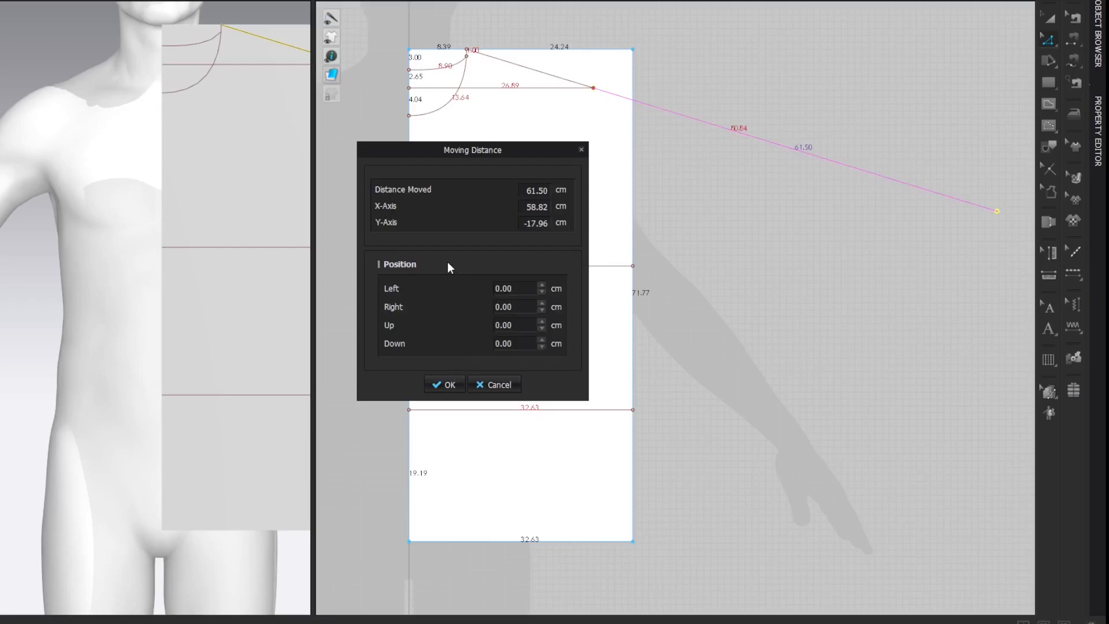
{"action": "key", "text": "Return"}
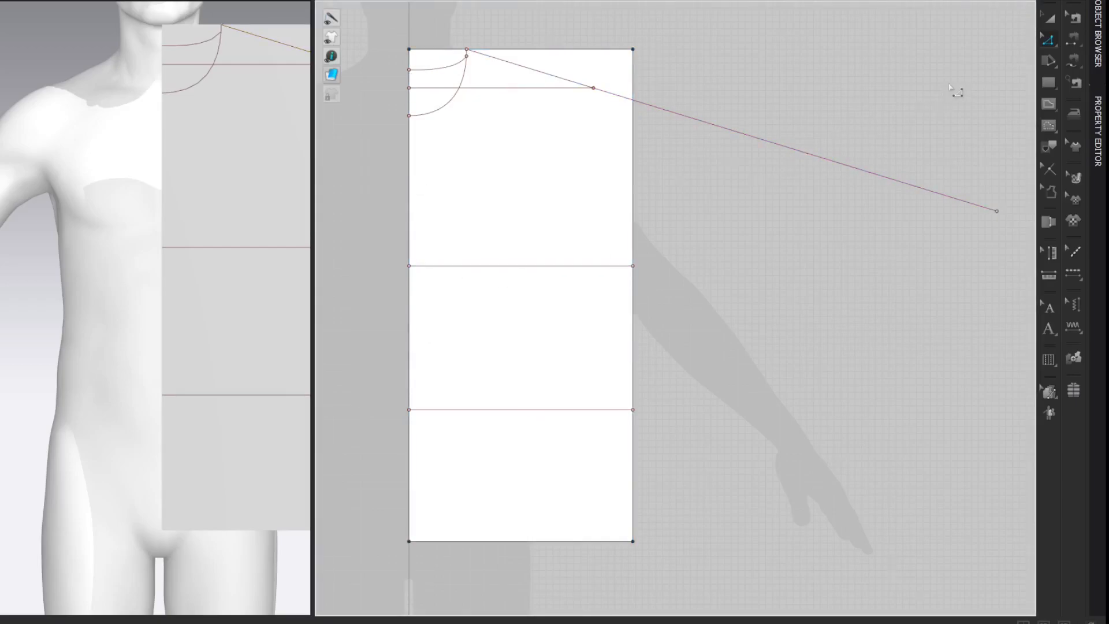
Look up the avatar's Wrist circumference and set up a reversed 90° perpendicular internal line at the outer end of the extended shoulder line.
{"action": "left_click", "coordinate": [216, 8]}
{"action": "left_click", "coordinate": [184, 66]}
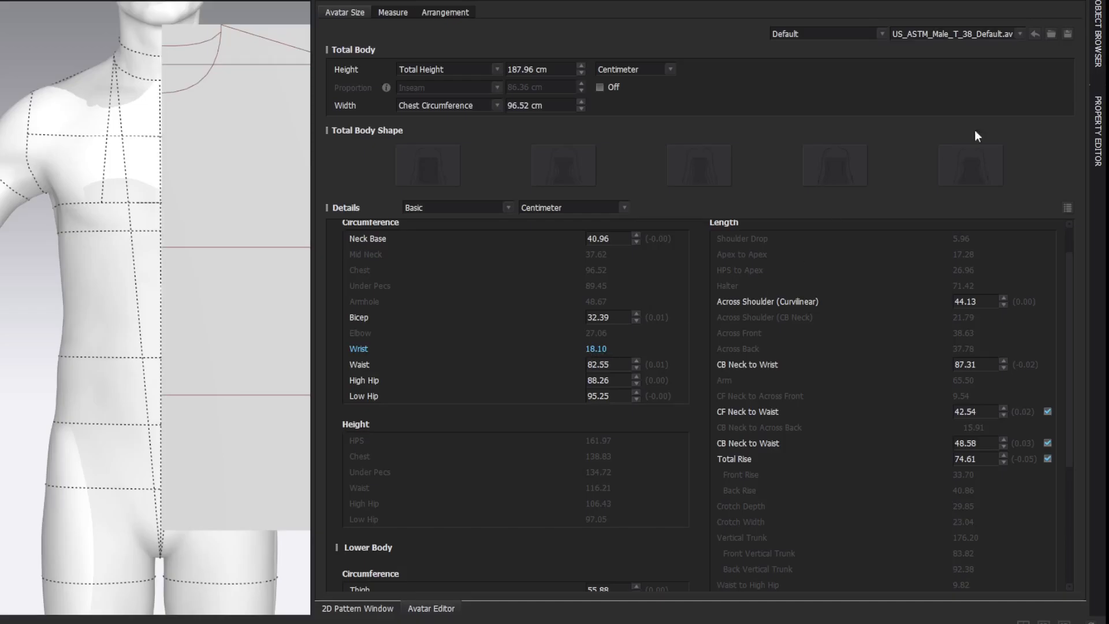
{"action": "left_click", "coordinate": [1085, 2]}
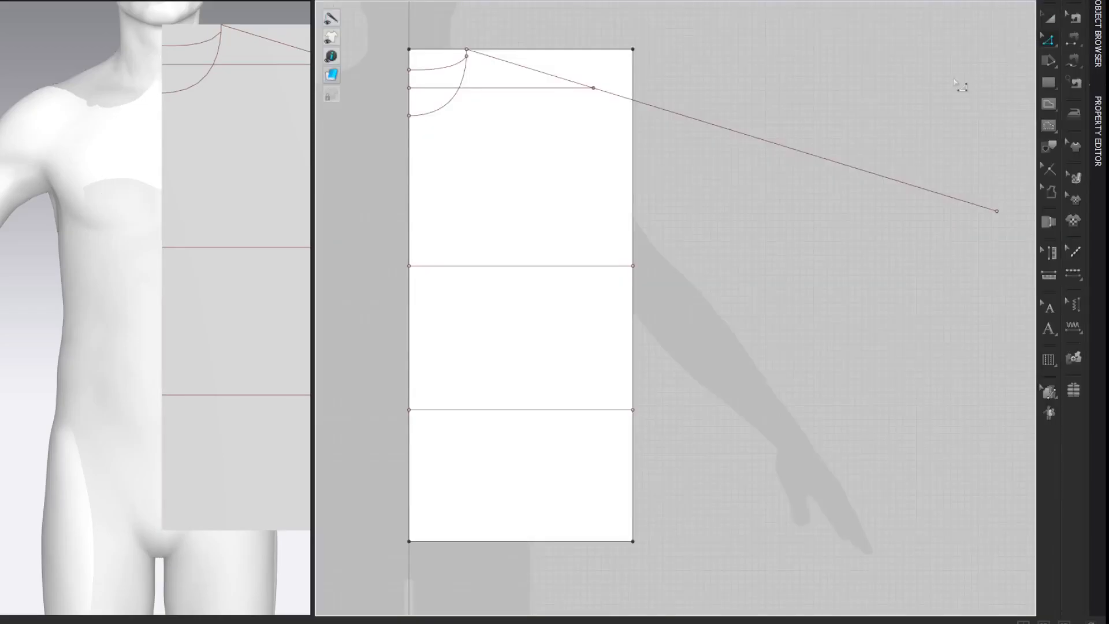
{"action": "right_click", "coordinate": [998, 212]}
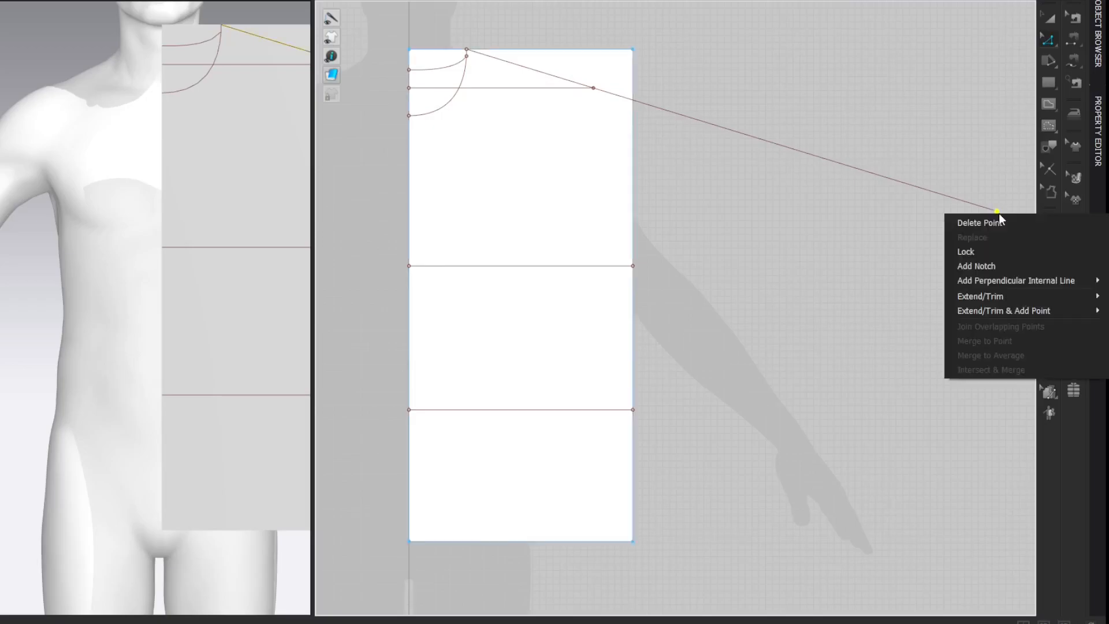
{"action": "mouse_move", "coordinate": [989, 296]}
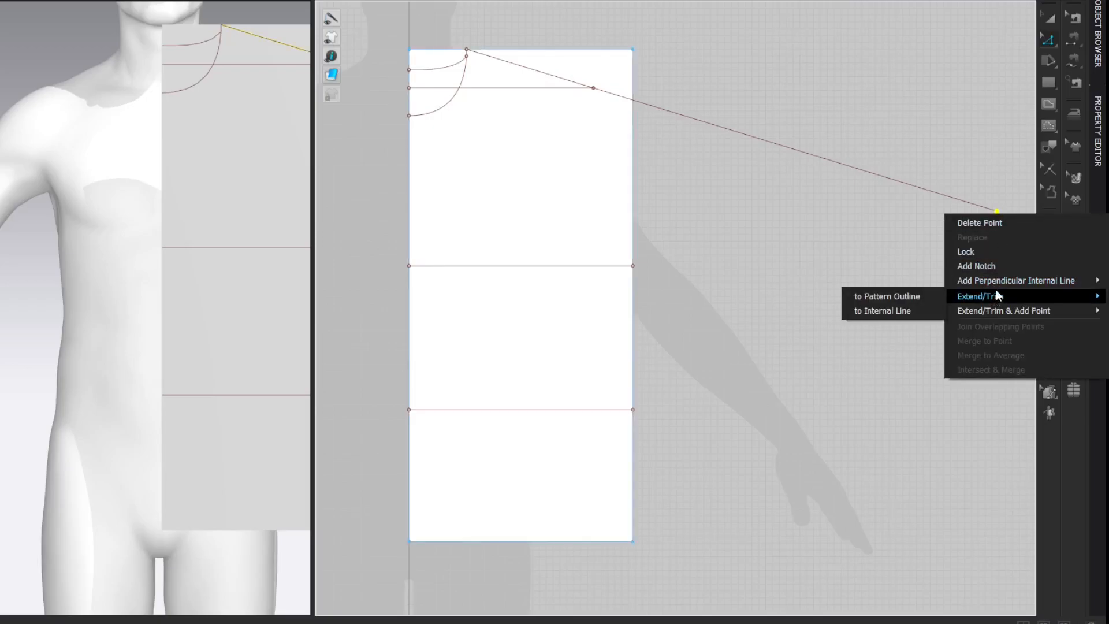
{"action": "left_click", "coordinate": [932, 292]}
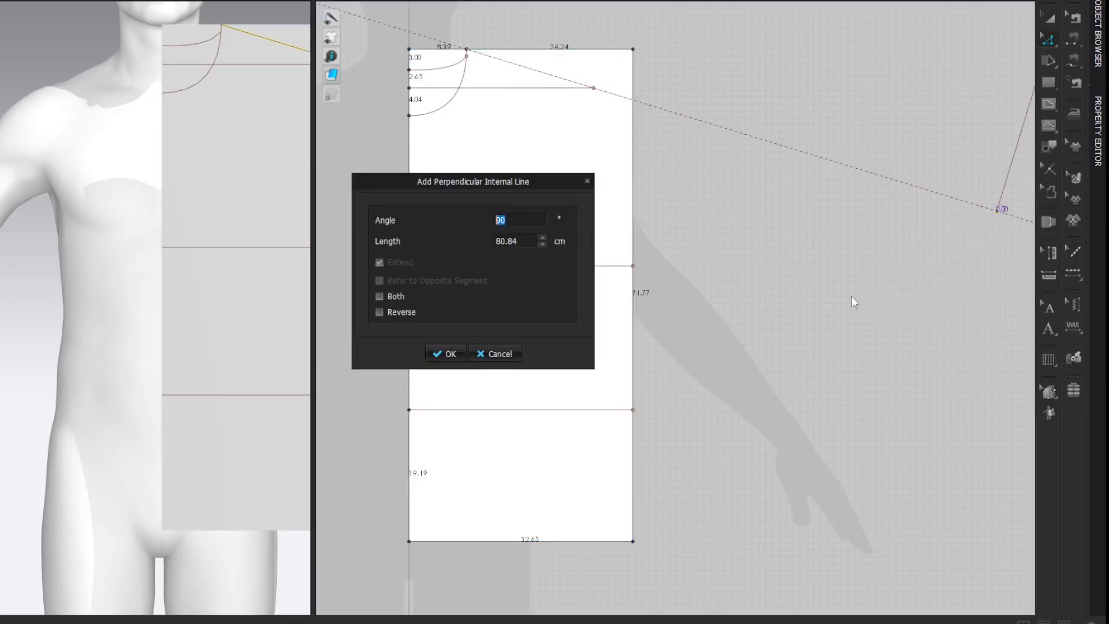
{"action": "left_click", "coordinate": [381, 312]}
Calculate 18.1/2 + 6 in the separate Calculator and create the perpendicular wrist line with a length of 15.05 cm.
{"action": "double_click", "coordinate": [537, 241]}
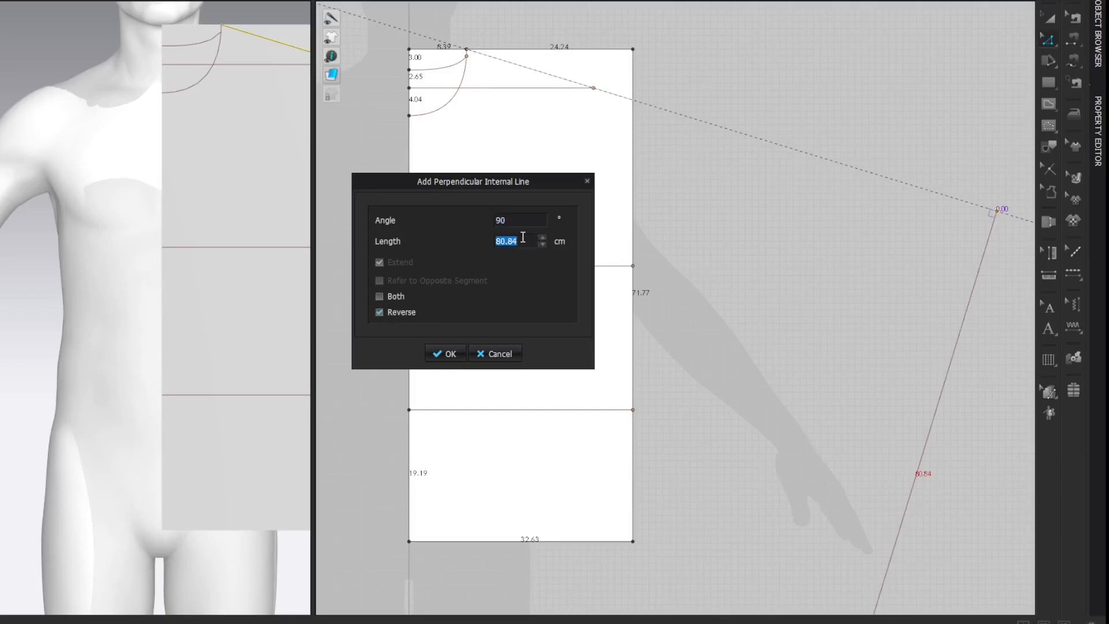
{"action": "right_click", "coordinate": [522, 237]}
{"action": "left_click", "coordinate": [490, 176]}
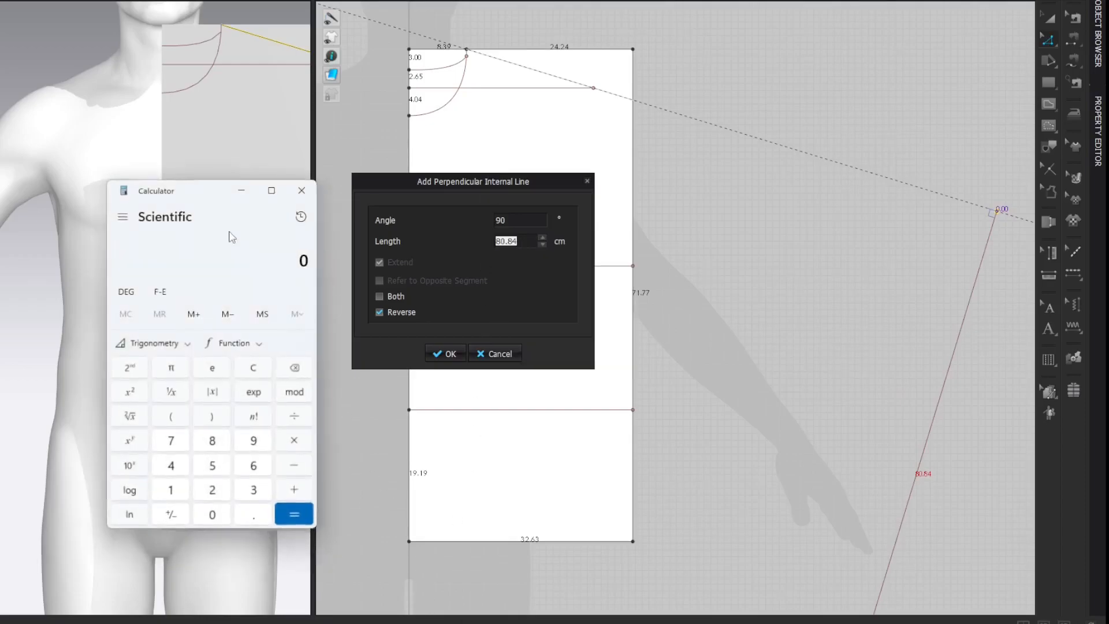
{"action": "type", "text": "18.1/"}
{"action": "type", "text": "2+"}
{"action": "type", "text": "6"}
{"action": "key", "text": "Return"}
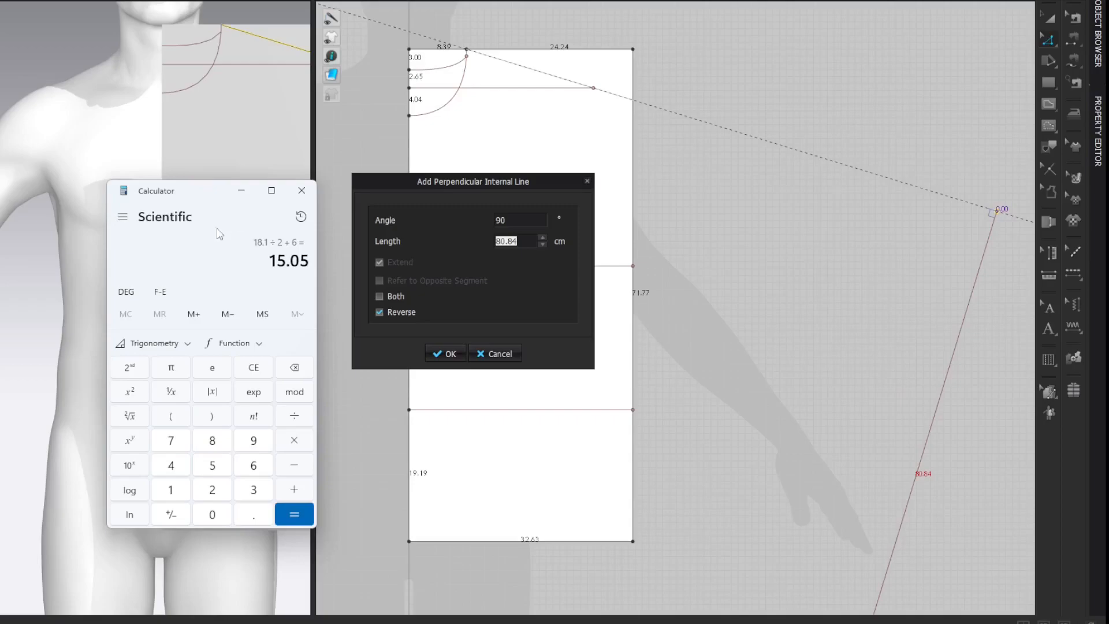
{"action": "left_click", "coordinate": [301, 193]}
{"action": "type", "text": "15.05"}
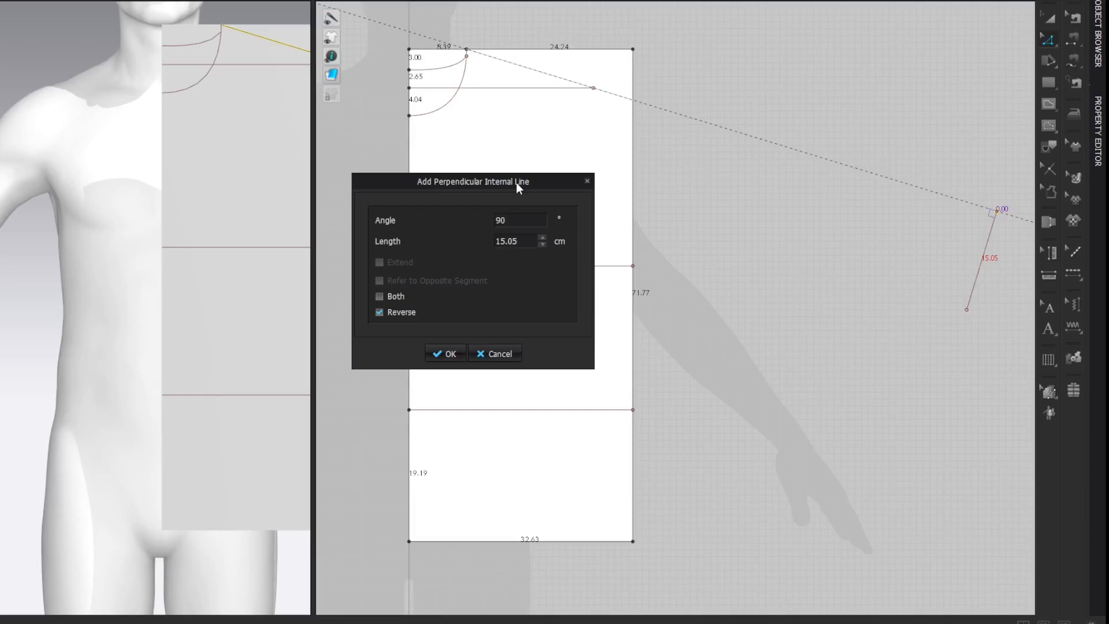
{"action": "key", "text": "Return"}
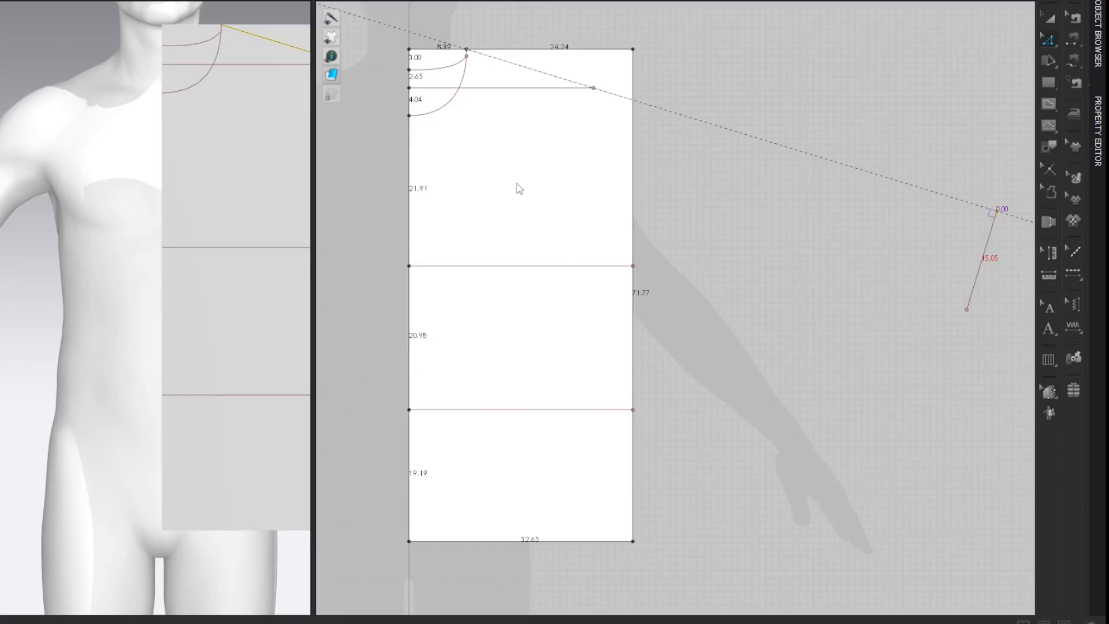
{"action": "left_click", "coordinate": [520, 189]}
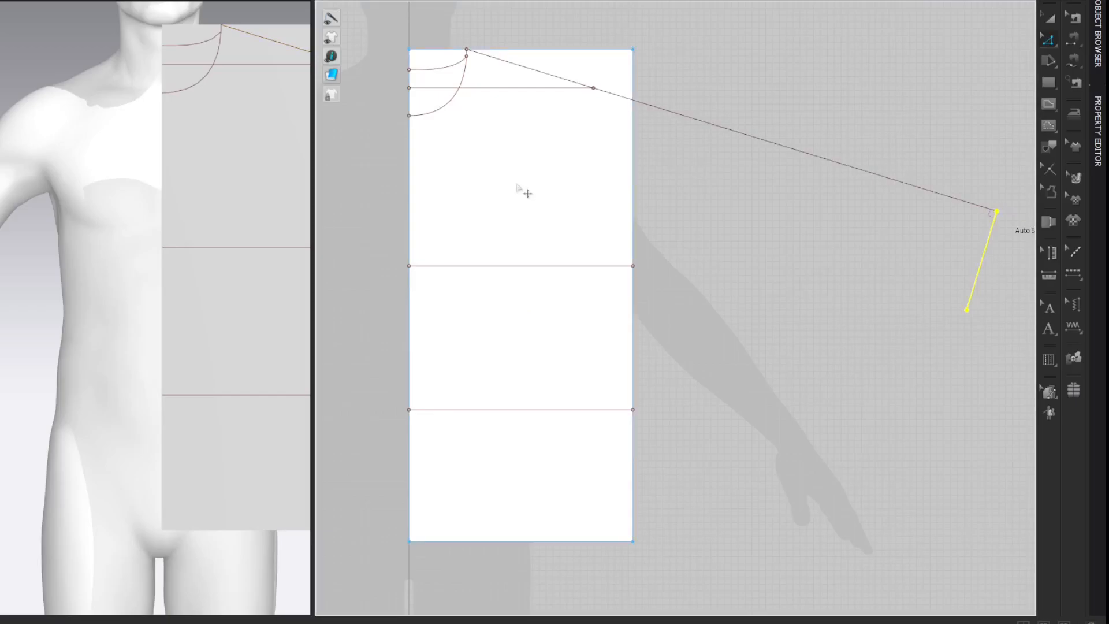
{"action": "left_click", "coordinate": [986, 54]}
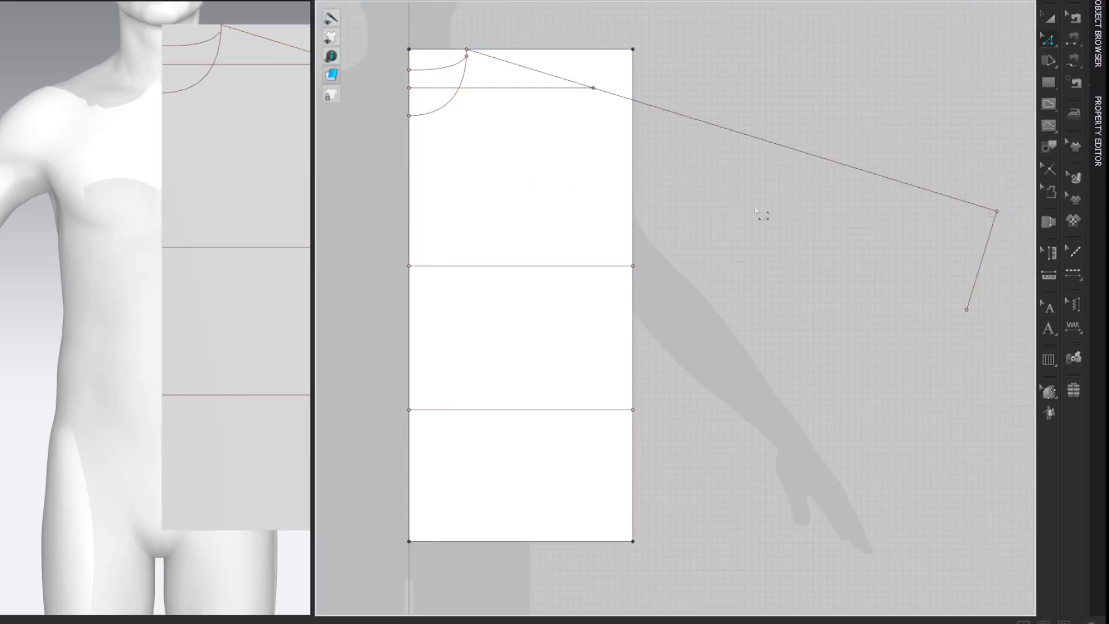
Add points to the rectangle's outer vertical edge where it intersects the shoulder line and the horizontal construction lines.
{"action": "left_click", "coordinate": [635, 229]}
{"action": "right_click", "coordinate": [636, 227]}
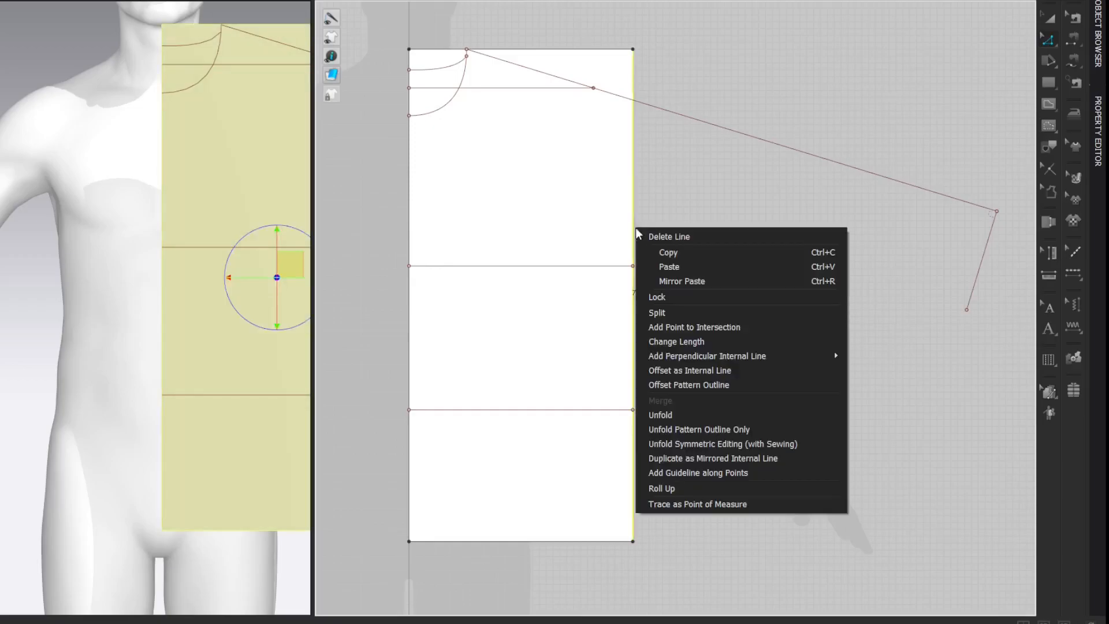
{"action": "left_click", "coordinate": [662, 328]}
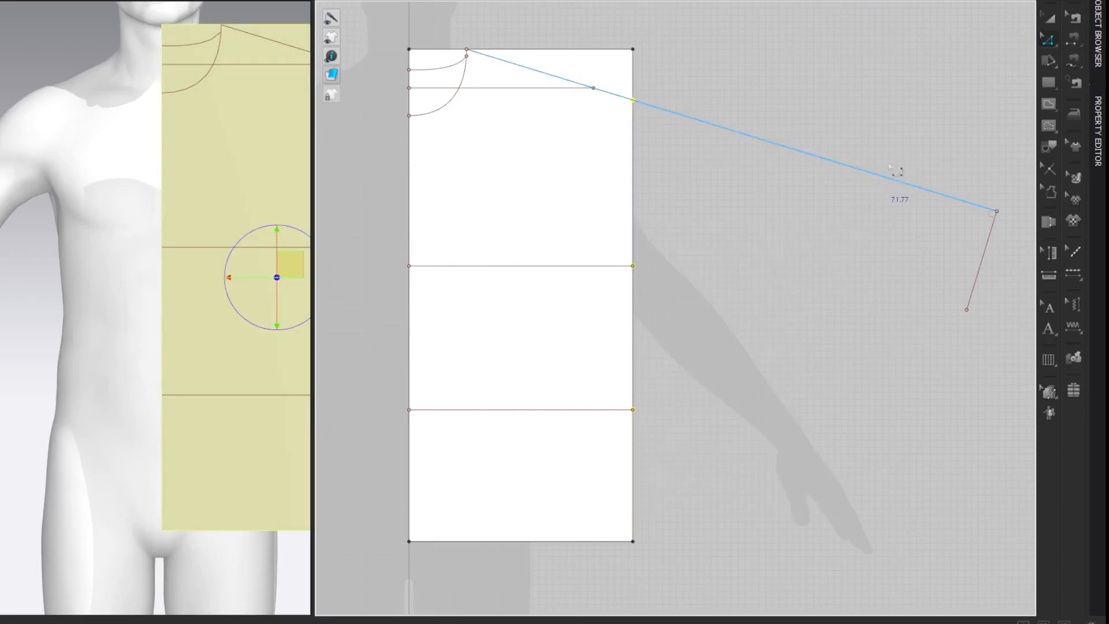
{"action": "left_click", "coordinate": [902, 98]}
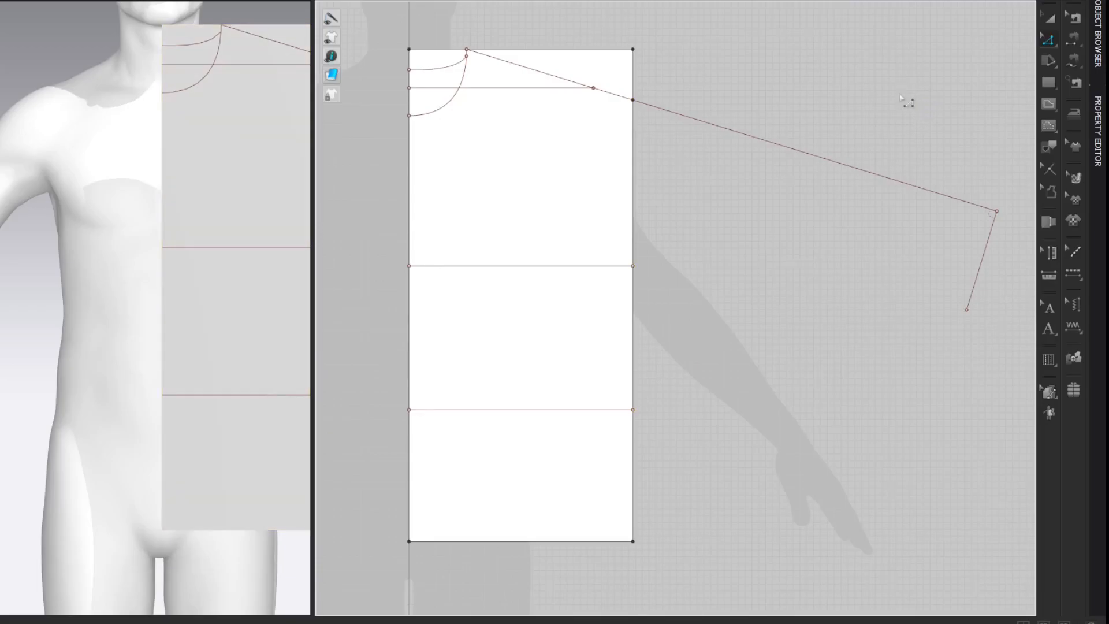
Split the outer vertical edge 4 cm below the upper of the two full-width construction lines.
{"action": "right_click", "coordinate": [635, 290]}
{"action": "left_click", "coordinate": [653, 367]}
{"action": "type", "text": "4"}
{"action": "key", "text": "Return"}
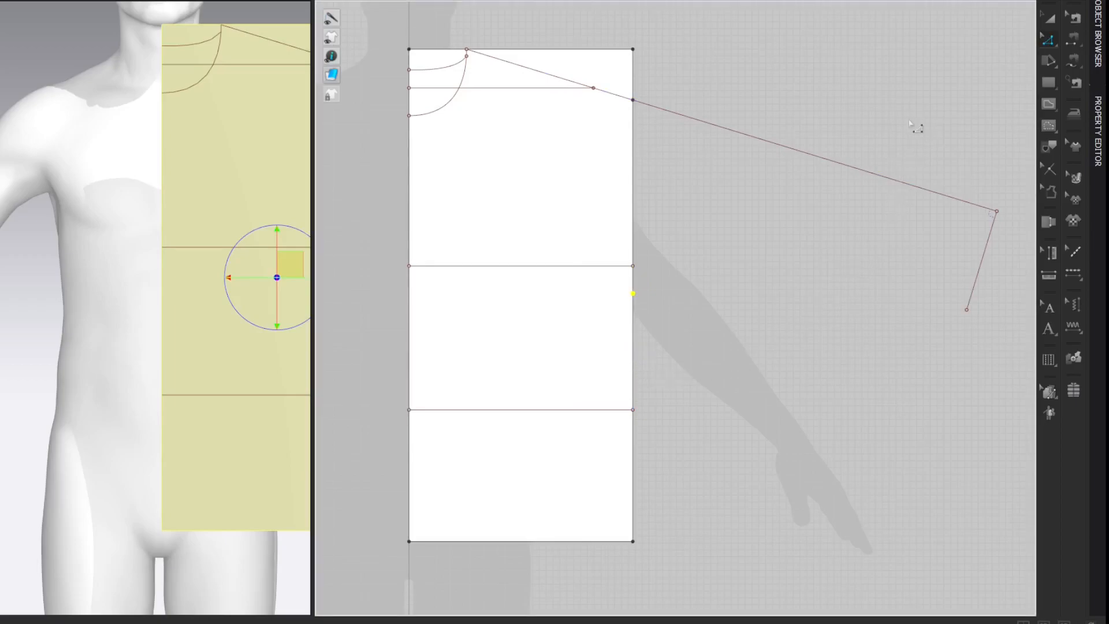
Draw a straight internal underarm line from the new split point on the outer edge to the free end of the wrist line.
{"action": "key", "text": "Escape"}
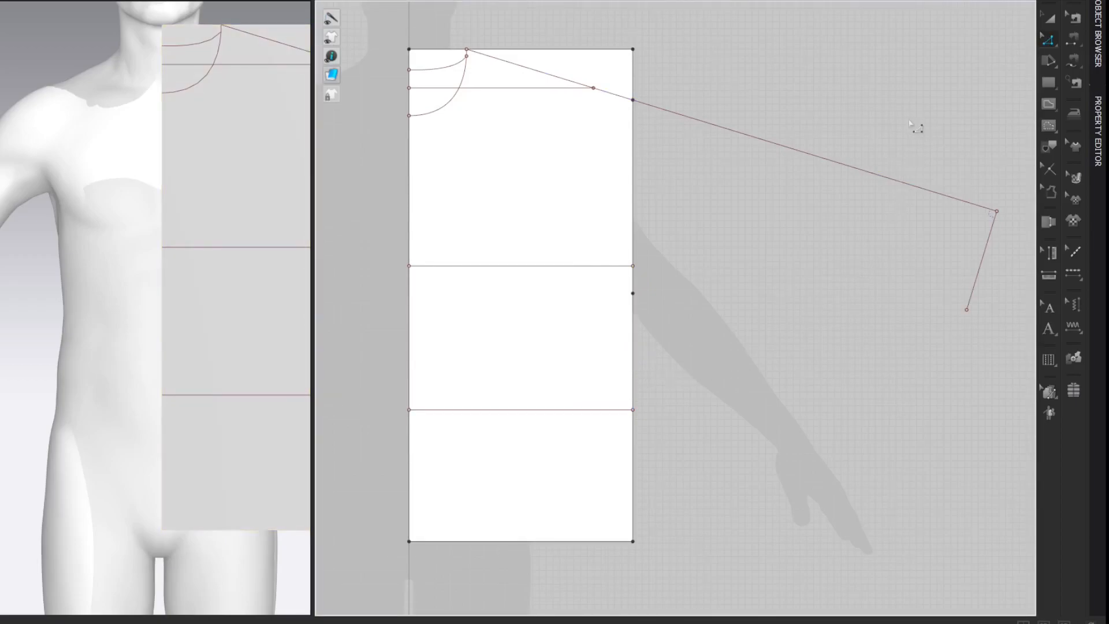
{"action": "left_click", "coordinate": [633, 293]}
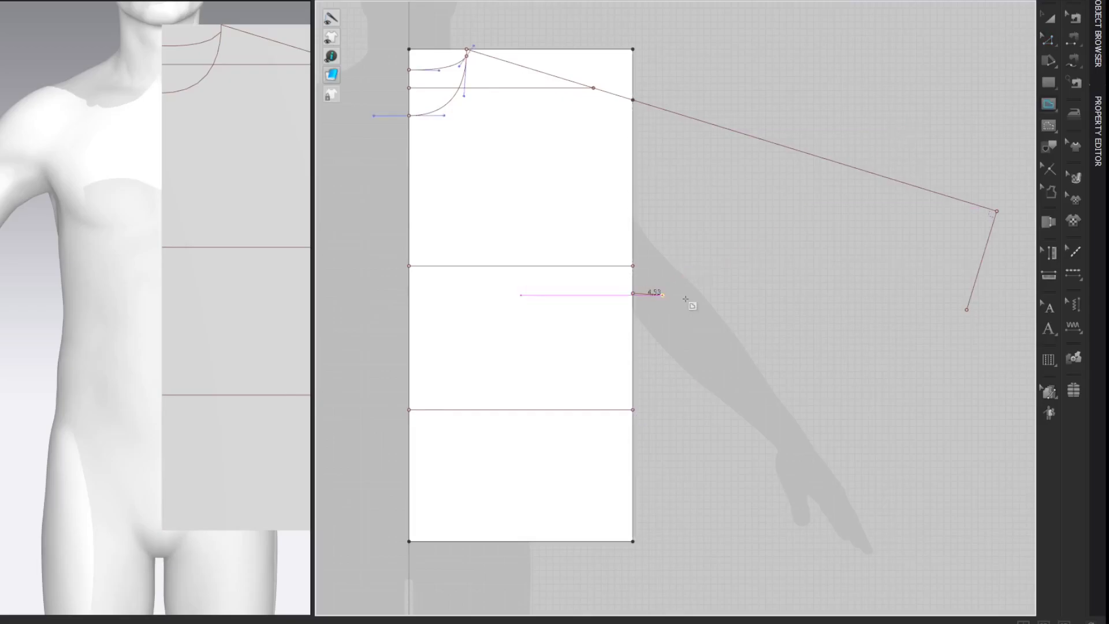
{"action": "double_click", "coordinate": [967, 310]}
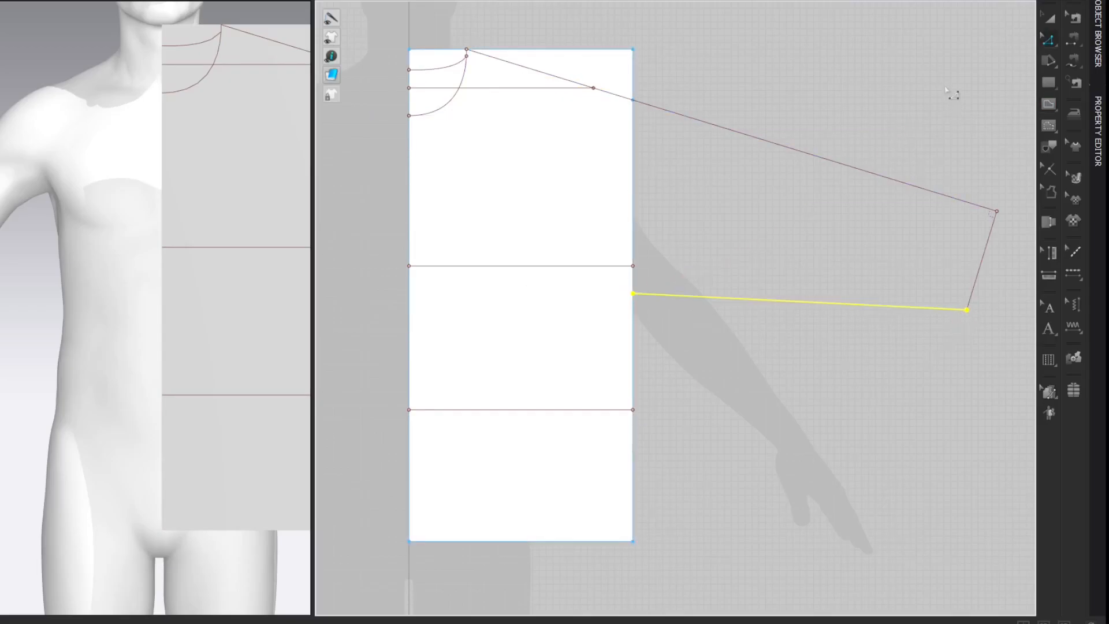
{"action": "key", "text": "Escape"}
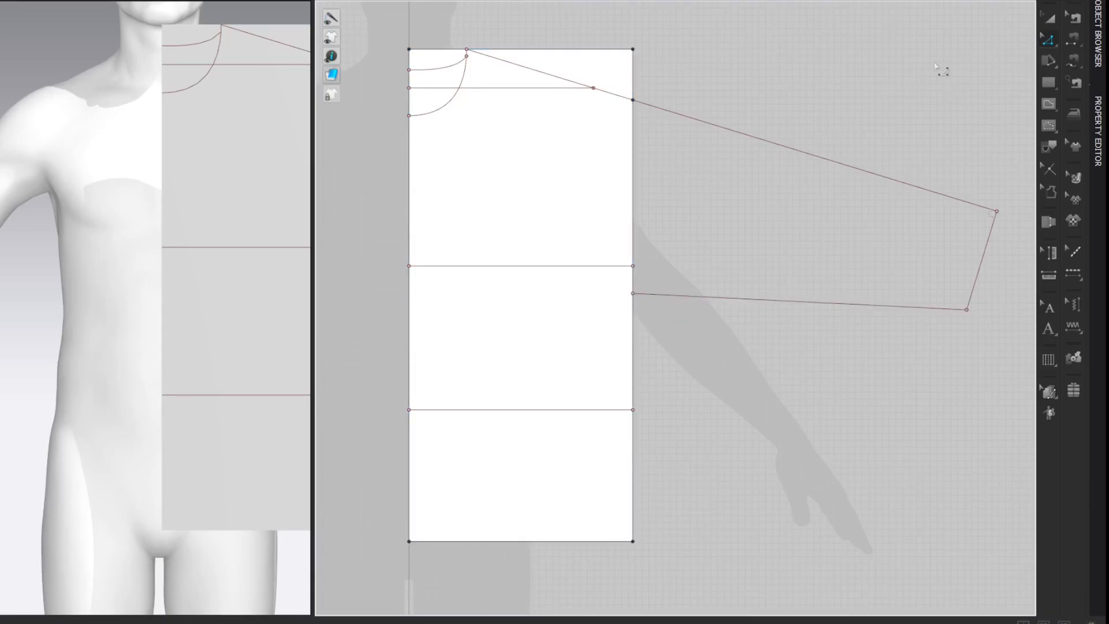
Offset the long shoulder line inward by 1 cm as an internal line.
{"action": "left_click", "coordinate": [887, 178]}
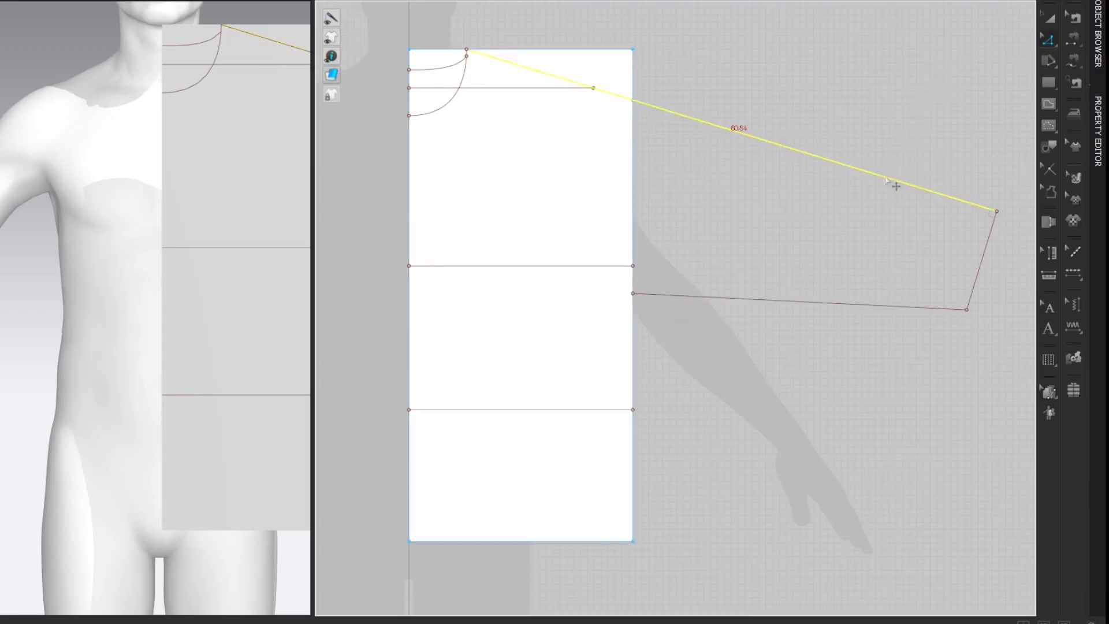
{"action": "right_click", "coordinate": [887, 179]}
{"action": "left_click", "coordinate": [914, 321]}
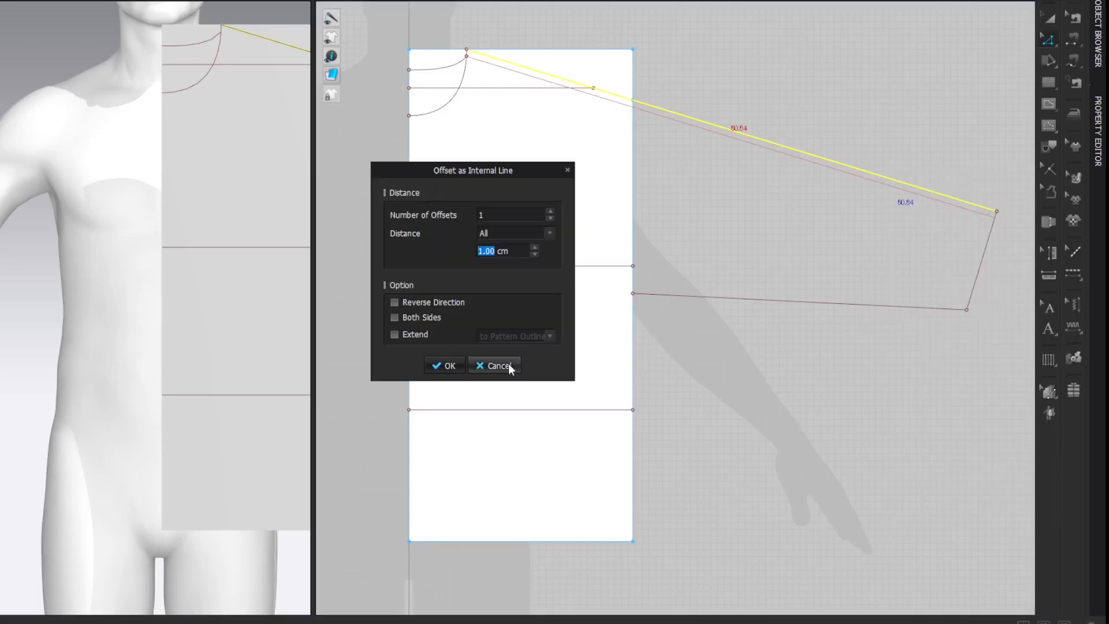
{"action": "left_click", "coordinate": [451, 366]}
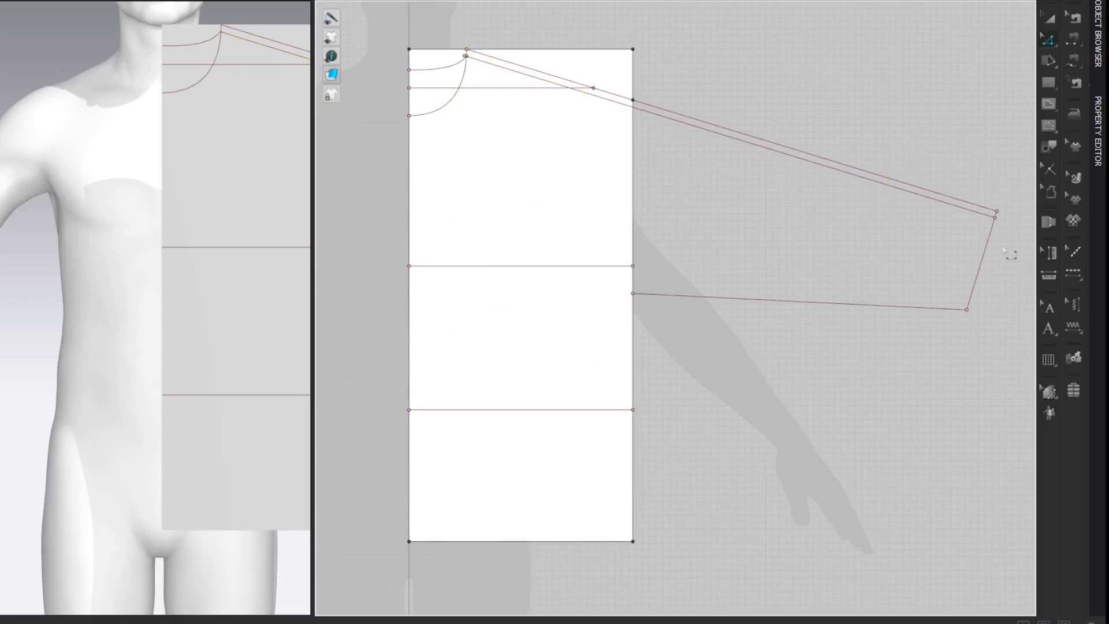
Offset the wrist line by 1 cm as an internal line with Reverse Direction on, so it falls inside the sleeve.
{"action": "left_click", "coordinate": [984, 267]}
{"action": "right_click", "coordinate": [982, 264]}
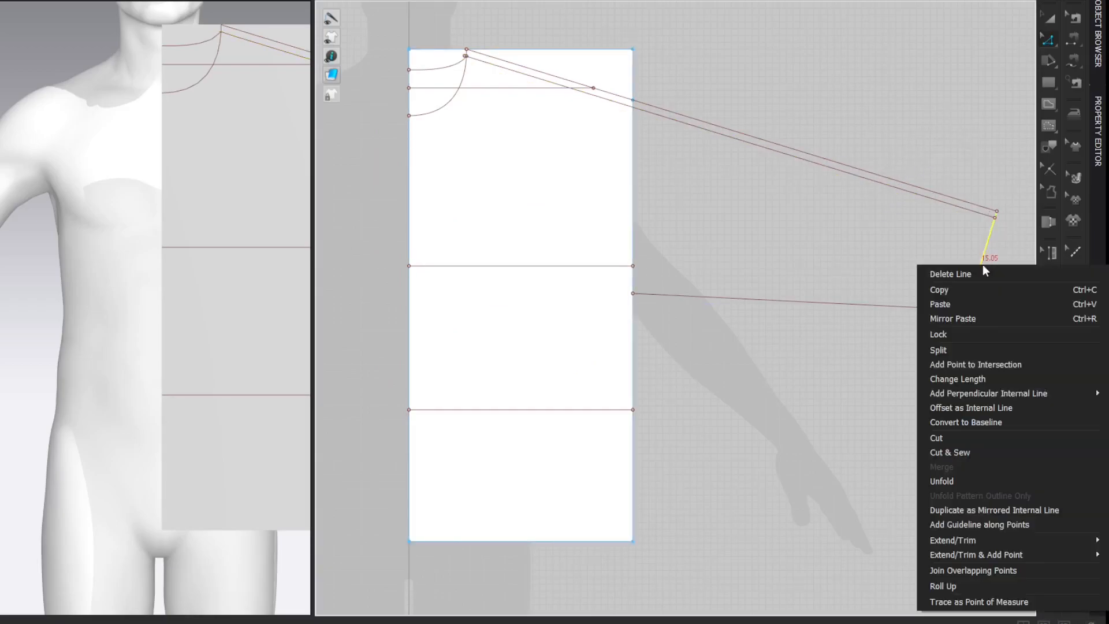
{"action": "left_click", "coordinate": [993, 408]}
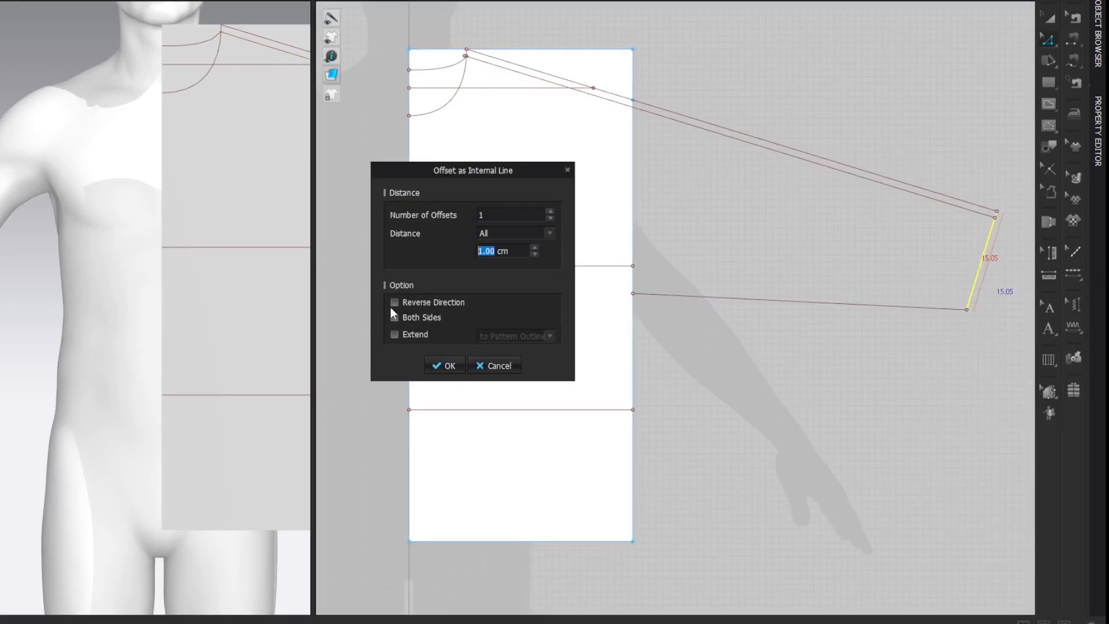
{"action": "left_click", "coordinate": [393, 303]}
{"action": "left_click", "coordinate": [443, 366]}
Offset the underarm line by 1 cm as an internal line with Reverse Direction off, so it falls inside the sleeve.
{"action": "left_click", "coordinate": [832, 303]}
{"action": "right_click", "coordinate": [832, 303]}
{"action": "left_click", "coordinate": [847, 429]}
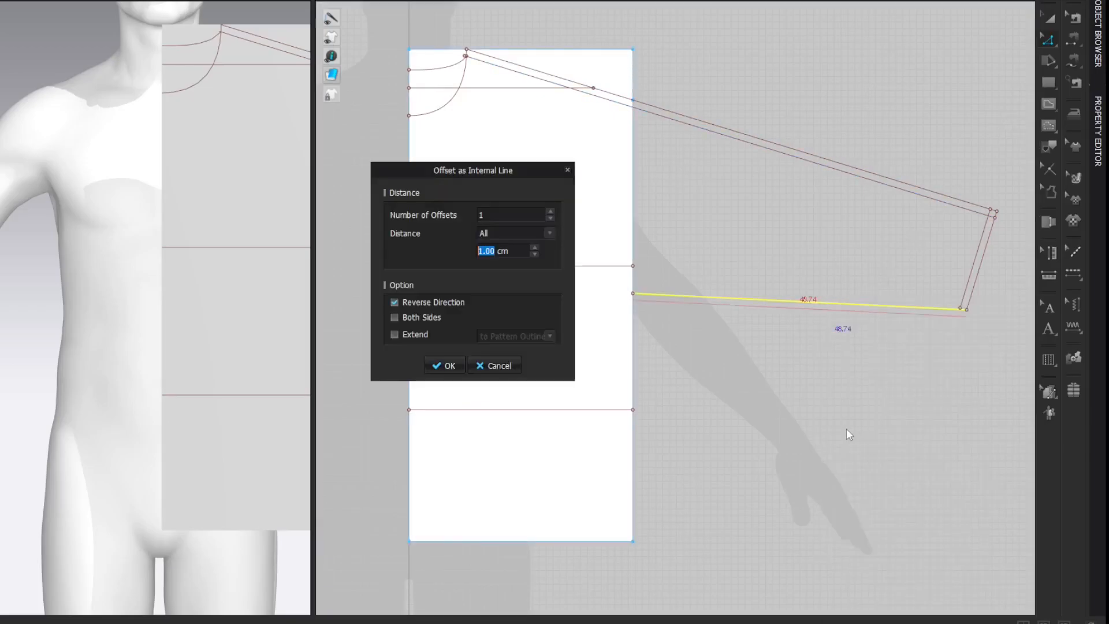
{"action": "left_click", "coordinate": [395, 302]}
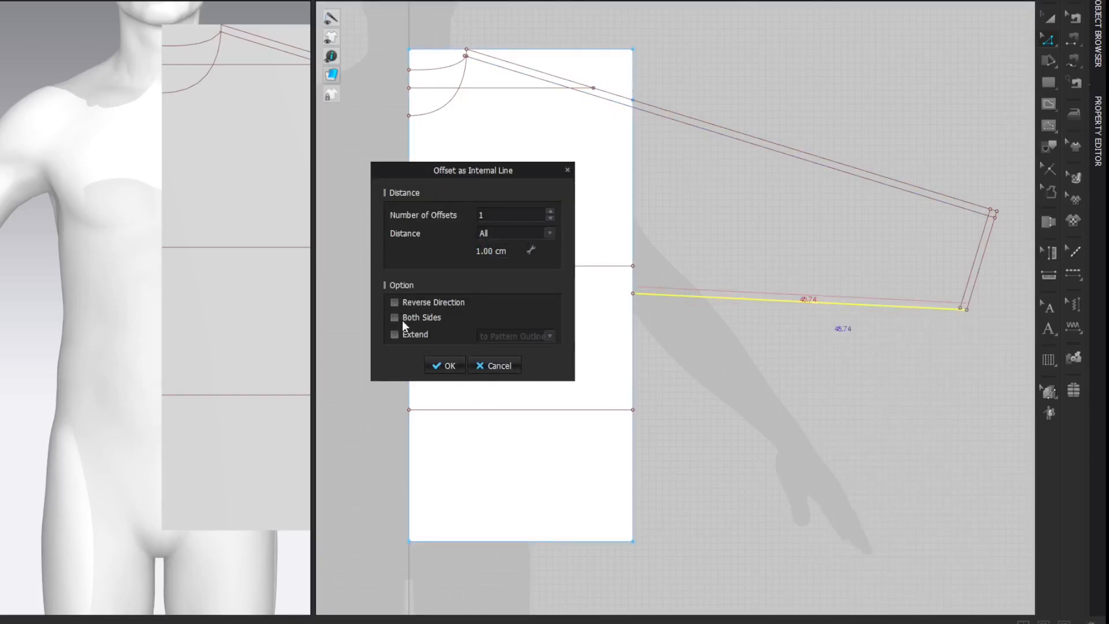
{"action": "left_click", "coordinate": [441, 365]}
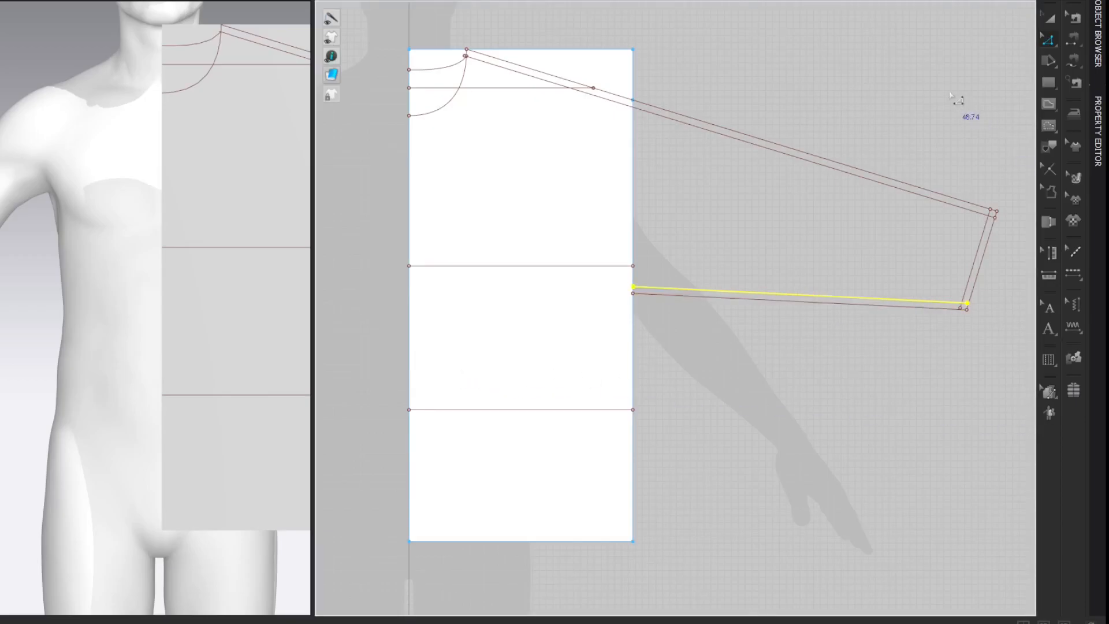
Offset the outer edge segments from the upper full-width line to the hem inward by 1 cm as an internal line.
{"action": "left_click", "coordinate": [635, 279]}
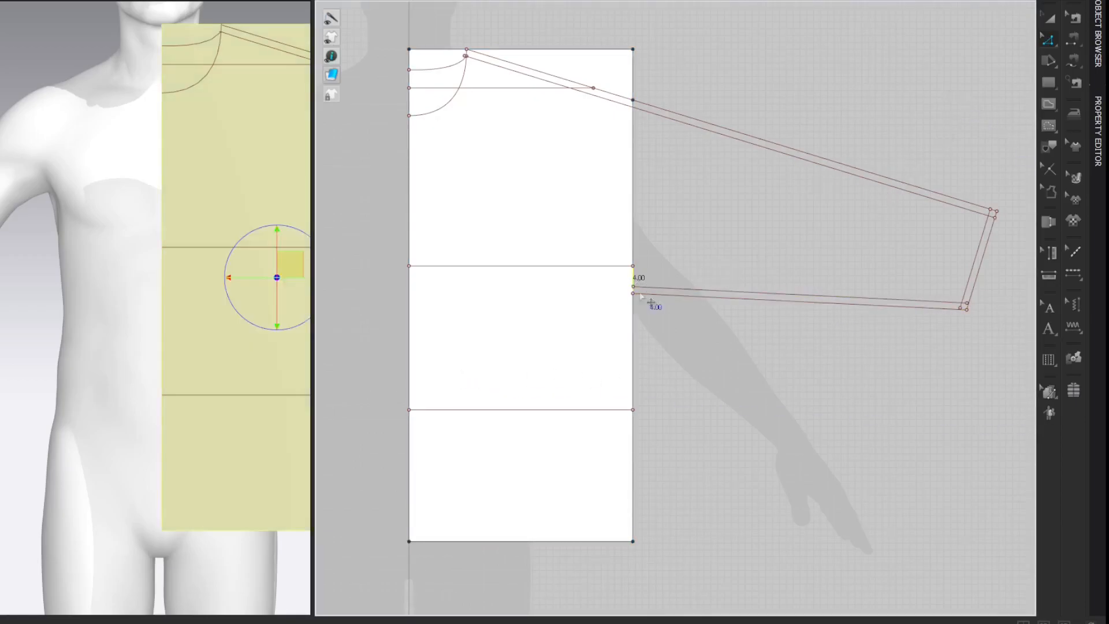
{"action": "left_click", "coordinate": [635, 322], "text": "shift"}
{"action": "left_click", "coordinate": [634, 456], "text": "shift"}
{"action": "right_click", "coordinate": [633, 444]}
{"action": "left_click", "coordinate": [668, 292]}
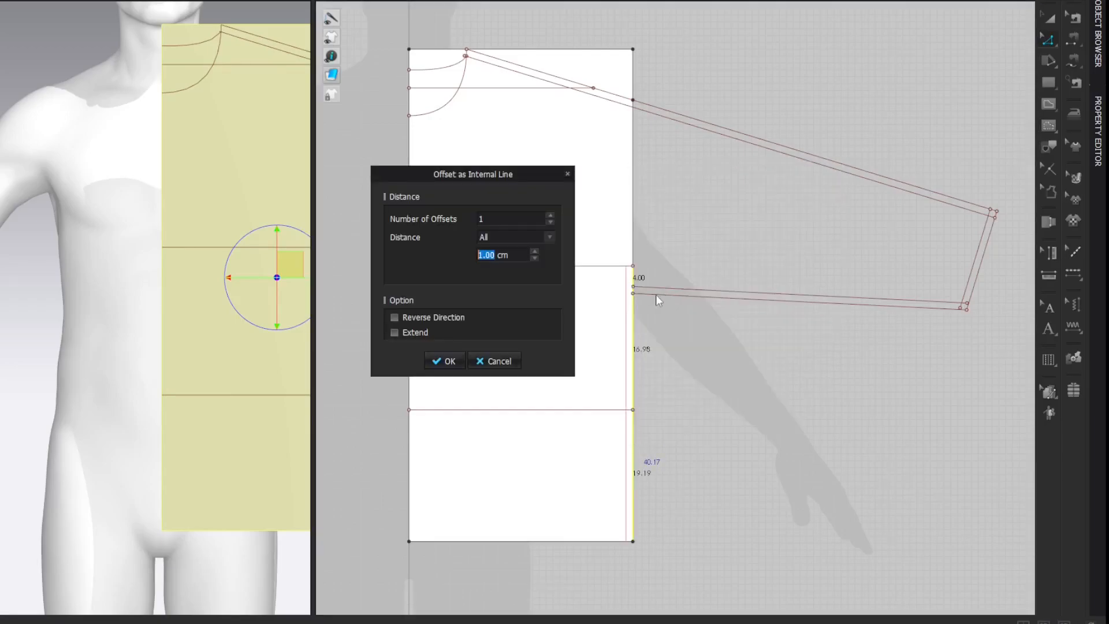
{"action": "left_click", "coordinate": [443, 361]}
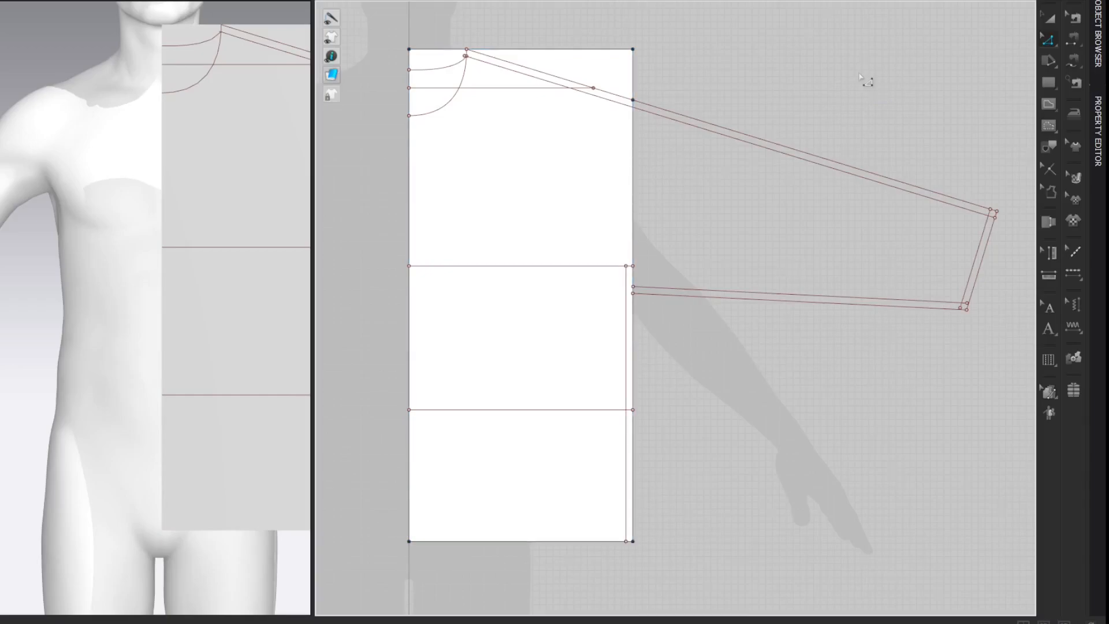
Snap the inner end of the offset shoulder line onto the upper end point of the neckline curves.
{"action": "left_click", "coordinate": [466, 57]}
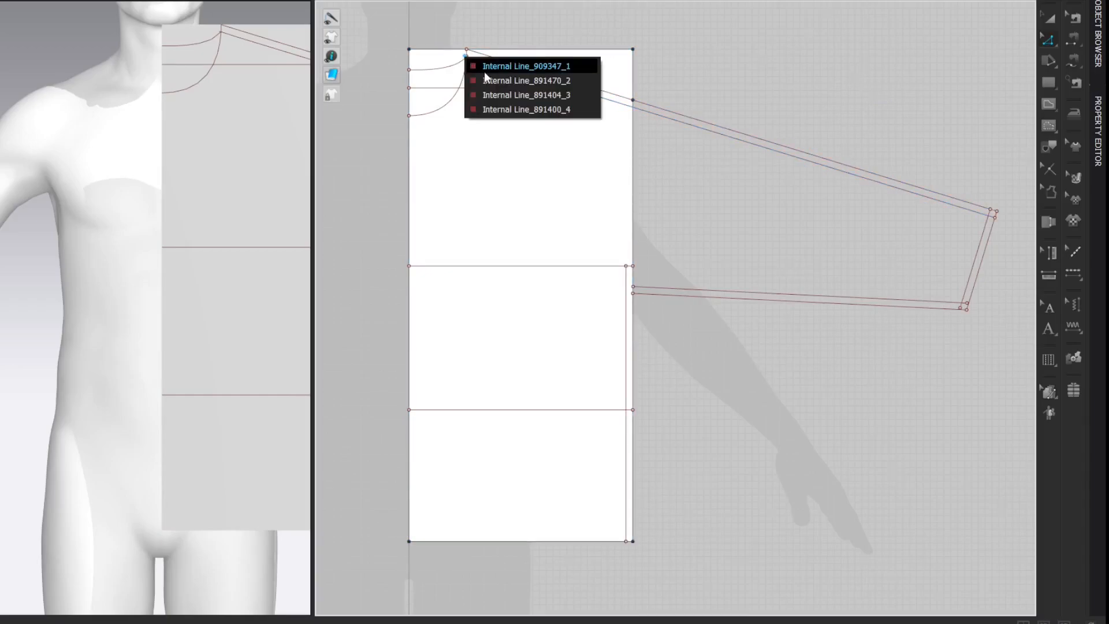
{"action": "left_click", "coordinate": [484, 72]}
{"action": "left_click", "coordinate": [476, 70]}
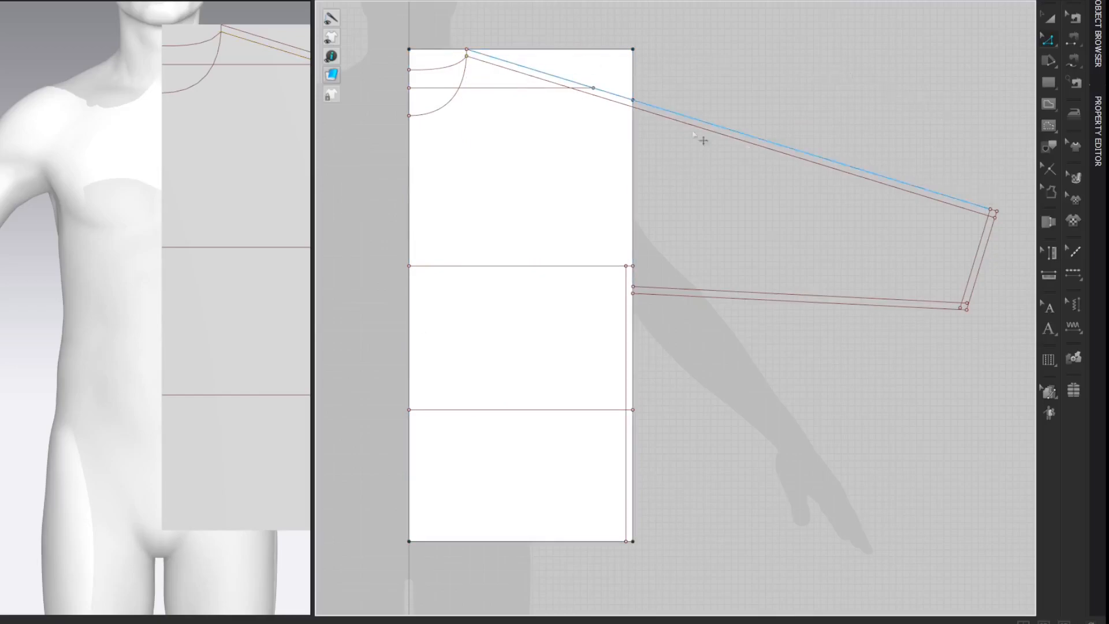
Extend the offset underarm line to the offset side line and lower the side line's upper end to their intersection.
{"action": "left_click", "coordinate": [657, 287]}
{"action": "right_click", "coordinate": [656, 287]}
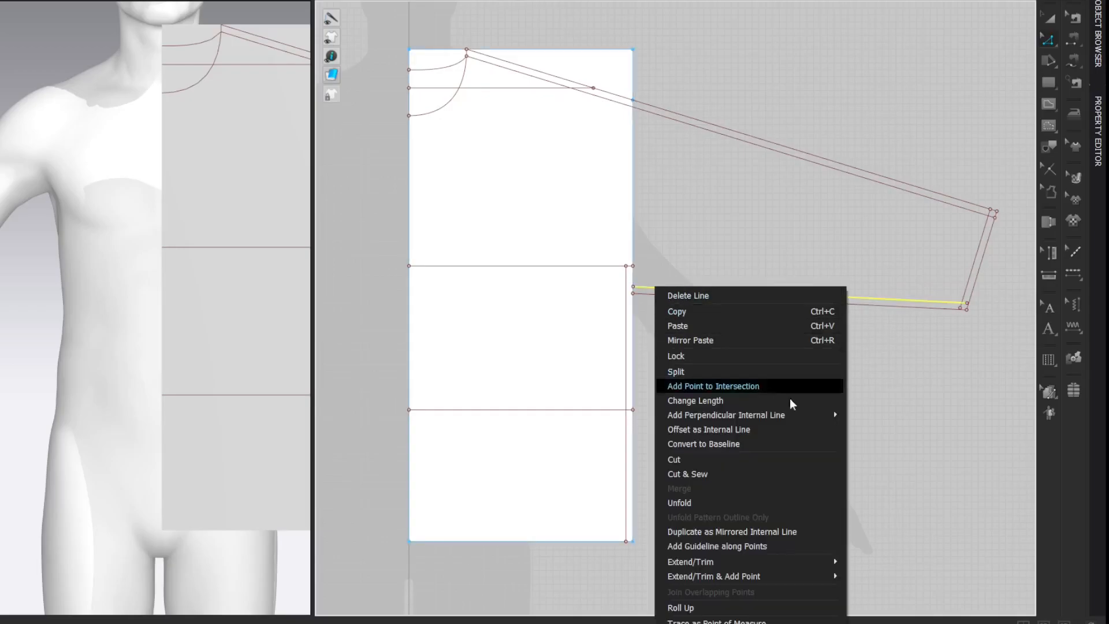
{"action": "mouse_move", "coordinate": [789, 564]}
{"action": "left_click", "coordinate": [864, 578]}
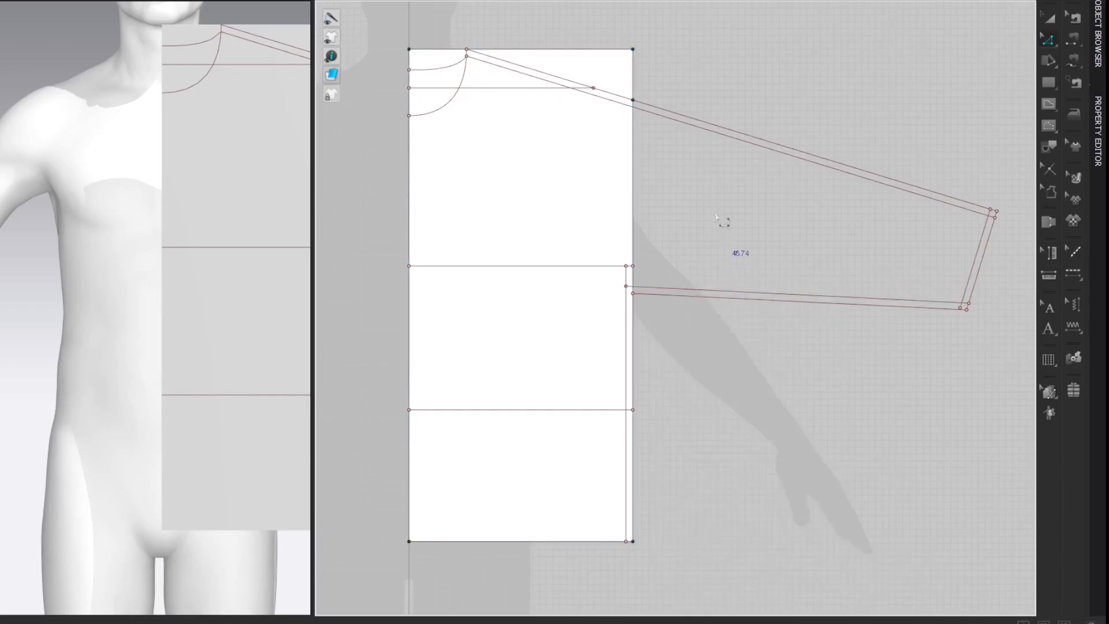
{"action": "left_click_drag", "start_coordinate": [626, 268], "coordinate": [626, 286]}
Move the complete block pattern sideways, well clear of the avatar silhouette in the 2D window.
{"action": "left_click", "coordinate": [696, 260]}
{"action": "scroll", "coordinate": [863, 85], "scroll_direction": "down", "scroll_amount": 5}
{"action": "right_click_drag", "start_coordinate": [891, 79], "coordinate": [639, 144]}
{"action": "scroll", "coordinate": [688, 132], "scroll_direction": "down", "scroll_amount": 3}
{"action": "middle_click_drag", "start_coordinate": [688, 130], "coordinate": [605, 150]}
{"action": "key", "text": "a"}
{"action": "left_click", "coordinate": [401, 191]}
{"action": "key", "text": "ctrl+c"}
{"action": "key", "text": "ctrl+v"}
{"action": "left_click_drag", "start_coordinate": [599, 201], "coordinate": [901, 195]}
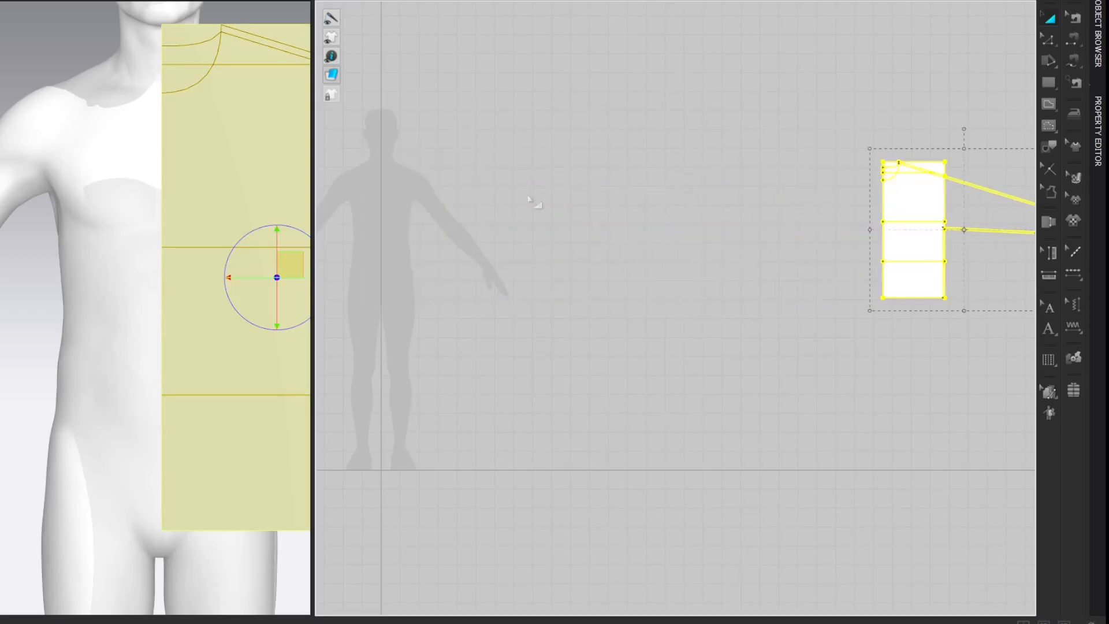
Reset the moved pattern's 3D arrangement and archive its 3D pattern.
{"action": "right_click", "coordinate": [249, 181]}
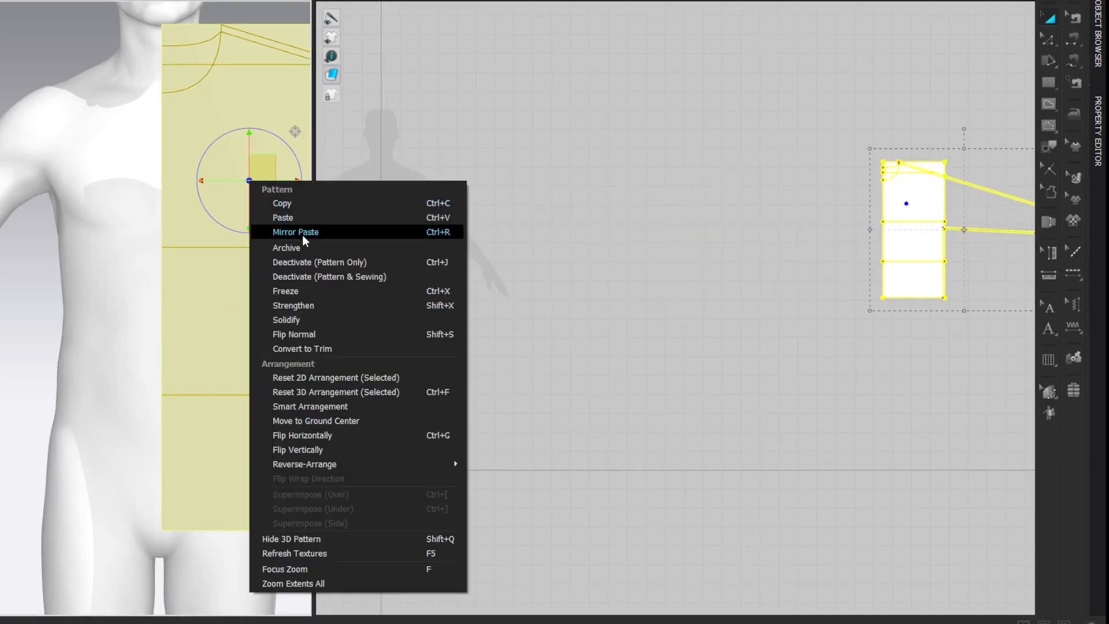
{"action": "left_click", "coordinate": [299, 379]}
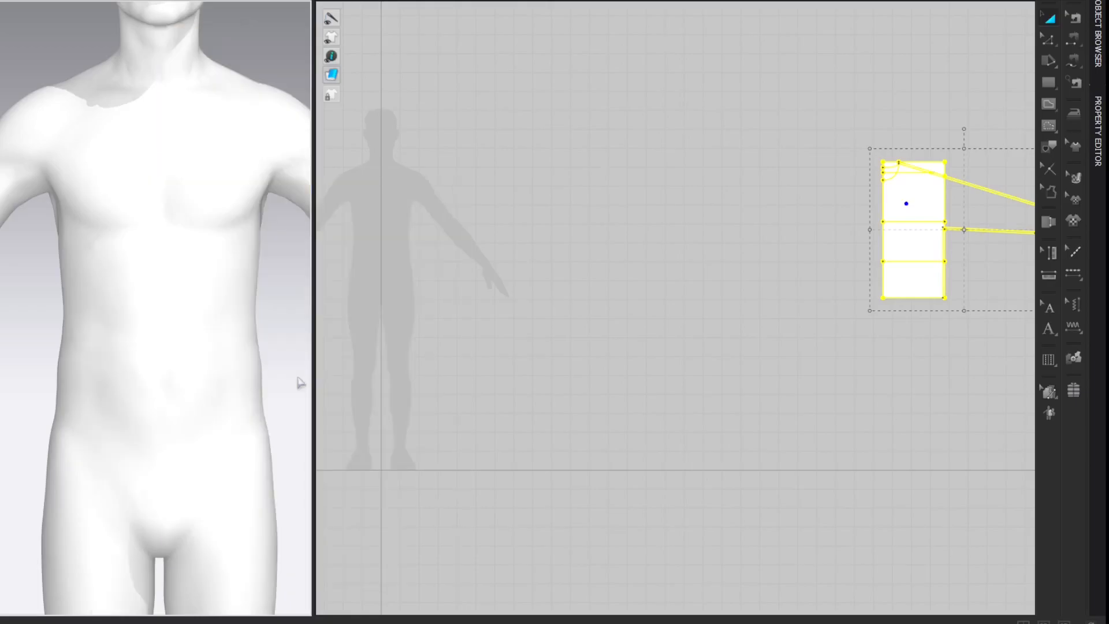
{"action": "right_click", "coordinate": [931, 202]}
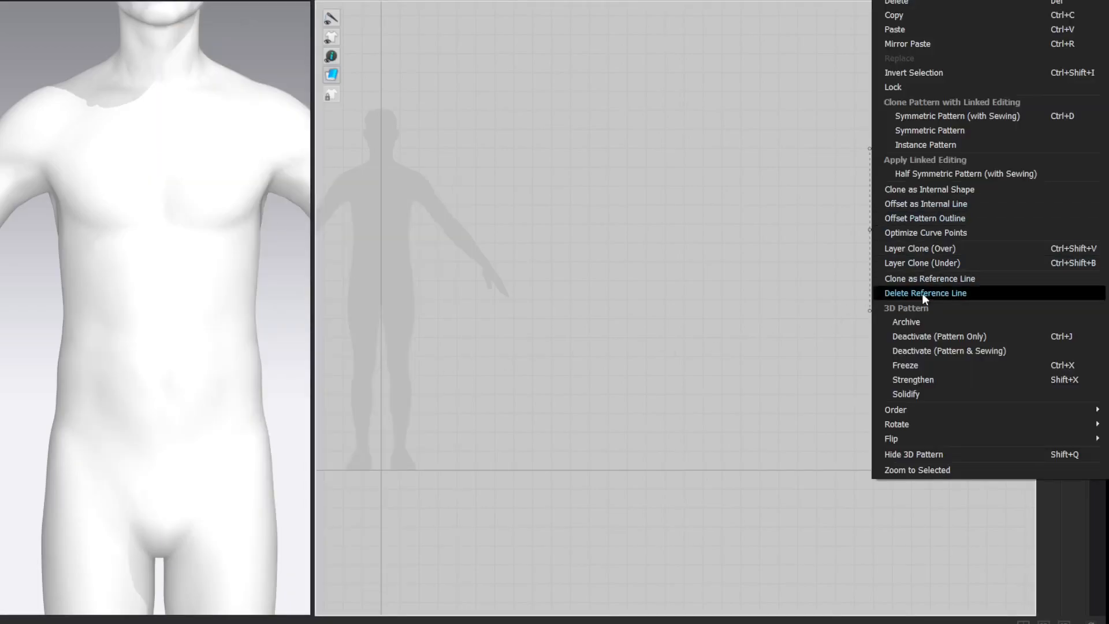
{"action": "left_click", "coordinate": [917, 322]}
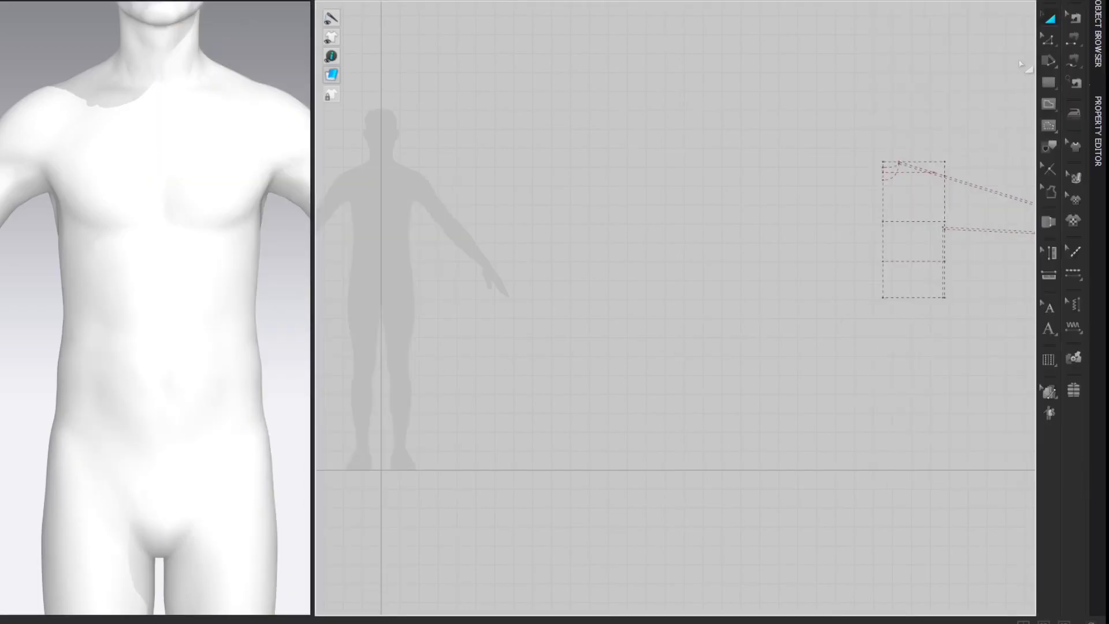
Show only the 2D pattern window and frame the archived block in it.
{"action": "left_click", "coordinate": [1064, 622]}
{"action": "scroll", "coordinate": [535, 107], "scroll_direction": "up", "scroll_amount": 5}
{"action": "middle_click_drag", "start_coordinate": [498, 88], "coordinate": [150, 82]}
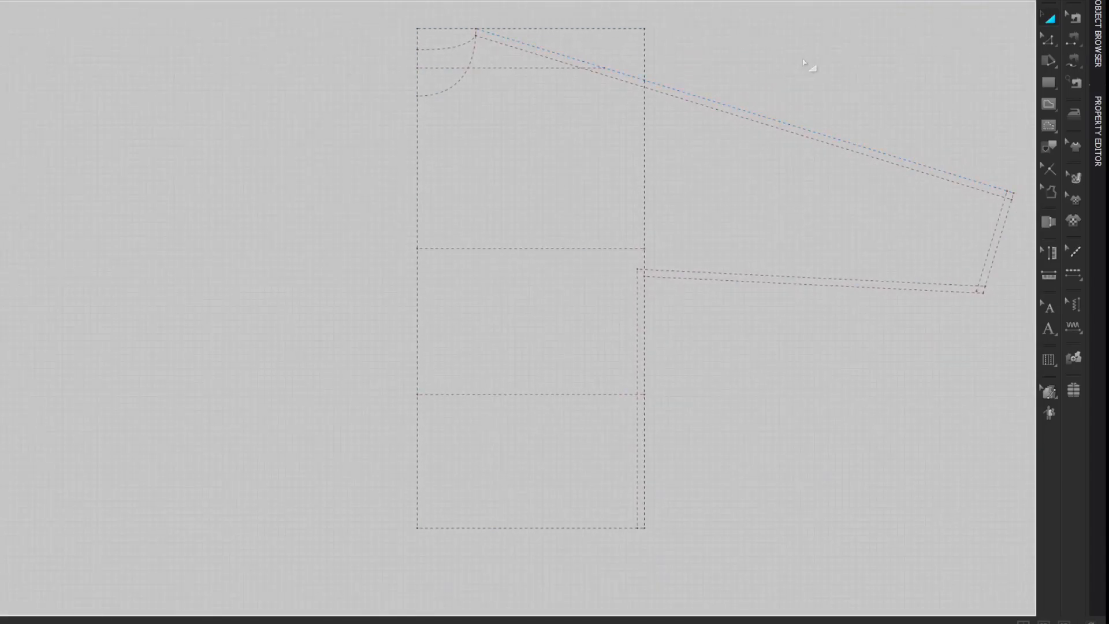
Trace the front piece along the deeper neckline, centre line, hem and offset side, underarm, wrist and shoulder lines, placing it over the avatar silhouette.
{"action": "left_click", "coordinate": [455, 86]}
{"action": "left_click", "coordinate": [419, 140], "text": "shift"}
{"action": "left_click", "coordinate": [419, 305], "text": "shift"}
{"action": "left_click", "coordinate": [418, 470], "text": "shift"}
{"action": "left_click", "coordinate": [601, 536], "text": "shift"}
{"action": "left_click", "coordinate": [639, 355], "text": "shift"}
{"action": "left_click", "coordinate": [991, 259], "text": "shift"}
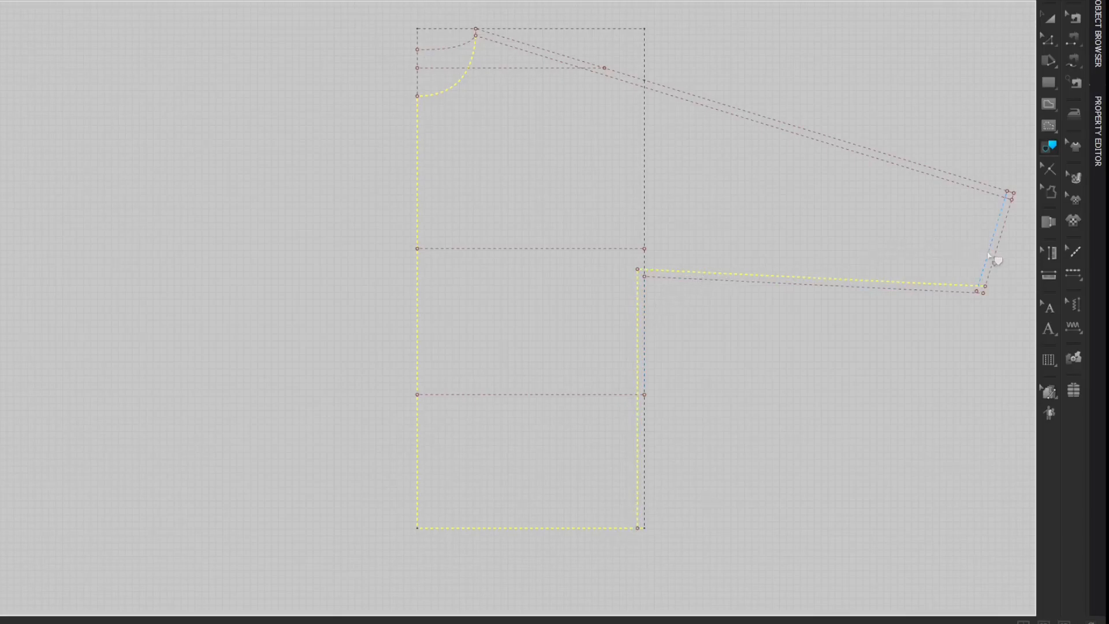
{"action": "right_click", "coordinate": [980, 200]}
{"action": "left_click", "coordinate": [982, 198]}
{"action": "scroll", "coordinate": [760, 243], "scroll_direction": "down", "scroll_amount": 3}
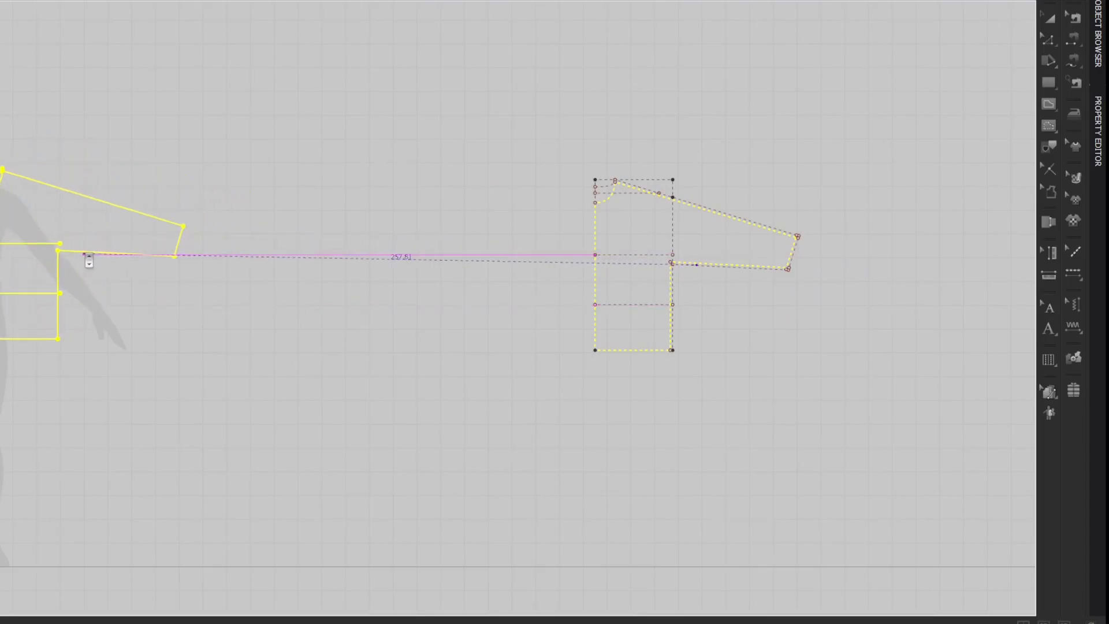
{"action": "left_click", "coordinate": [84, 255]}
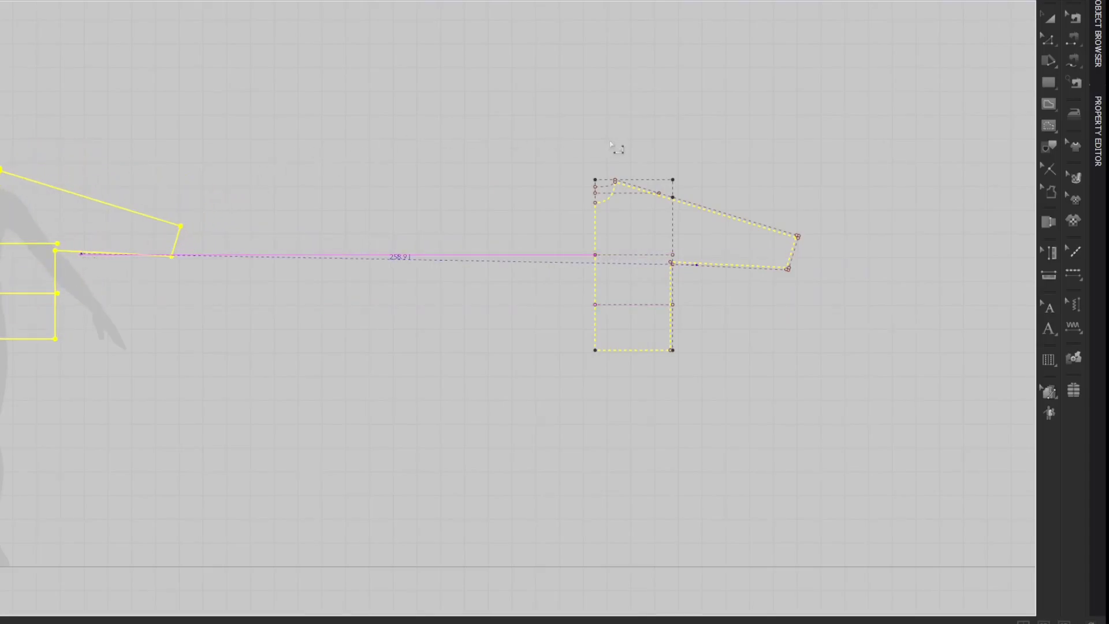
{"action": "left_click", "coordinate": [404, 115]}
{"action": "left_click", "coordinate": [398, 120]}
Trace the back piece using the shallower neckline, centre line, hem and offset side, underarm, wrist and shoulder lines, placing it beside the front piece.
{"action": "middle_click_drag", "start_coordinate": [398, 120], "coordinate": [707, 104]}
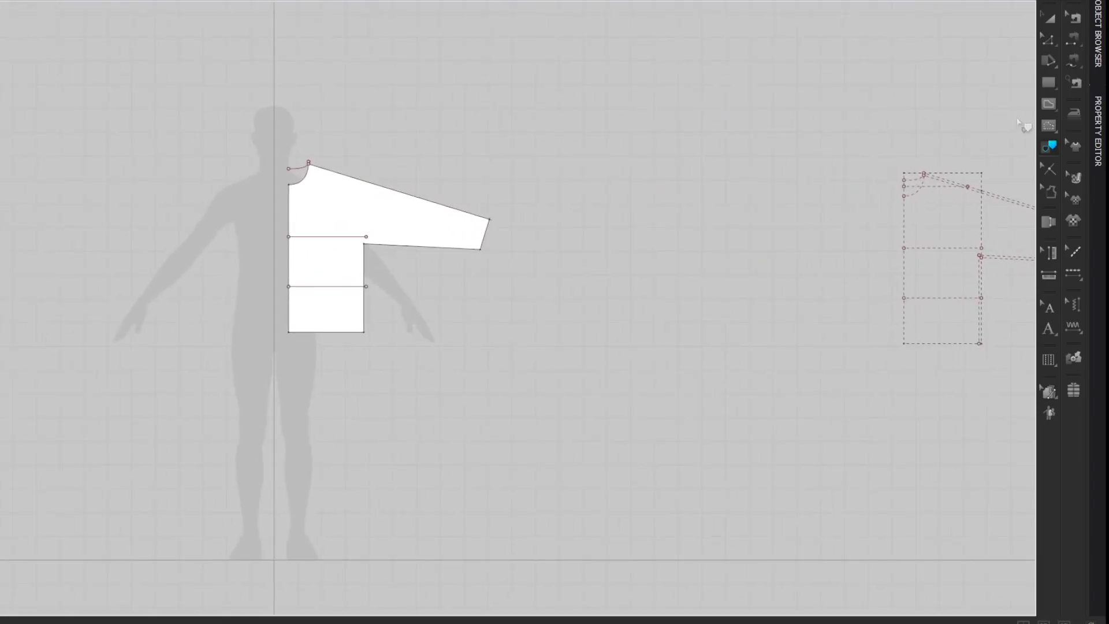
{"action": "middle_click_drag", "start_coordinate": [875, 129], "coordinate": [649, 63]}
{"action": "scroll", "coordinate": [664, 146], "scroll_direction": "up", "scroll_amount": 7}
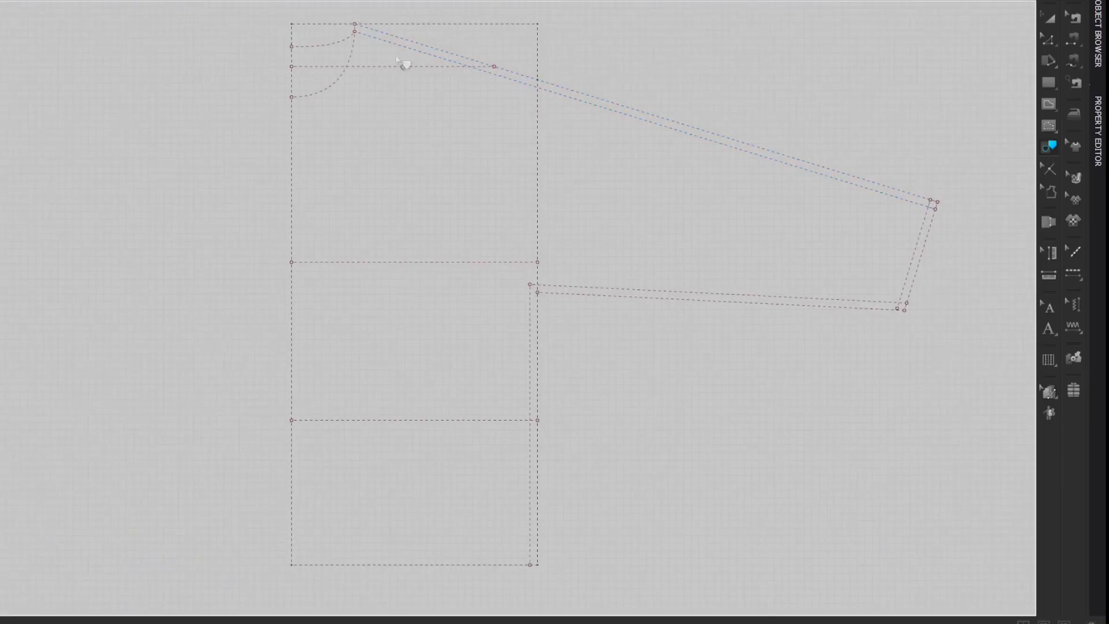
{"action": "left_click", "coordinate": [332, 45]}
{"action": "left_click", "coordinate": [292, 58], "text": "shift"}
{"action": "left_click", "coordinate": [293, 82], "text": "shift"}
{"action": "left_click", "coordinate": [293, 137], "text": "shift"}
{"action": "left_click", "coordinate": [292, 296], "text": "shift"}
{"action": "left_click", "coordinate": [292, 449], "text": "shift"}
{"action": "left_click", "coordinate": [483, 565], "text": "shift"}
{"action": "left_click", "coordinate": [572, 287], "text": "shift"}
{"action": "left_click", "coordinate": [865, 188], "text": "shift"}
{"action": "right_click", "coordinate": [871, 195]}
{"action": "left_click", "coordinate": [871, 192]}
{"action": "scroll", "coordinate": [315, 269], "scroll_direction": "down", "scroll_amount": 4}
{"action": "mouse_move", "coordinate": [228, 267]}
{"action": "middle_mouse_down"}
{"action": "mouse_move", "coordinate": [383, 248]}
{"action": "mouse_move", "coordinate": [1104, 302]}
{"action": "mouse_move", "coordinate": [1056, 219]}
{"action": "mouse_move", "coordinate": [1038, 221]}
{"action": "middle_mouse_up"}
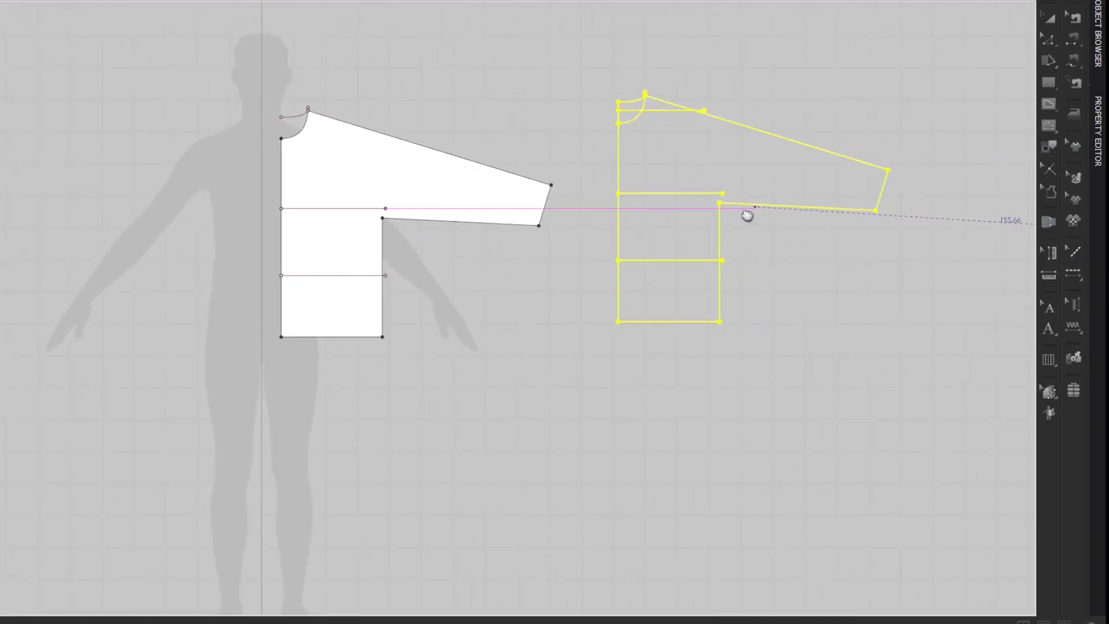
{"action": "left_click", "coordinate": [719, 229]}
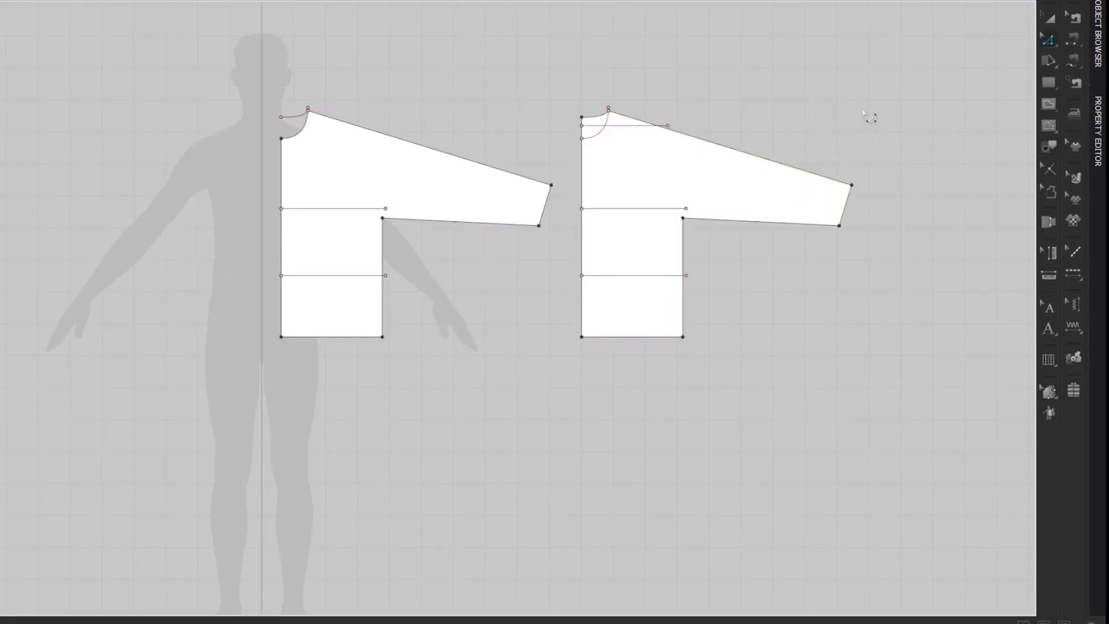
Delete the internal back neckline curve and the leftover internal point above the neck corner from the front piece.
{"action": "scroll", "coordinate": [863, 111], "scroll_direction": "up", "scroll_amount": 2}
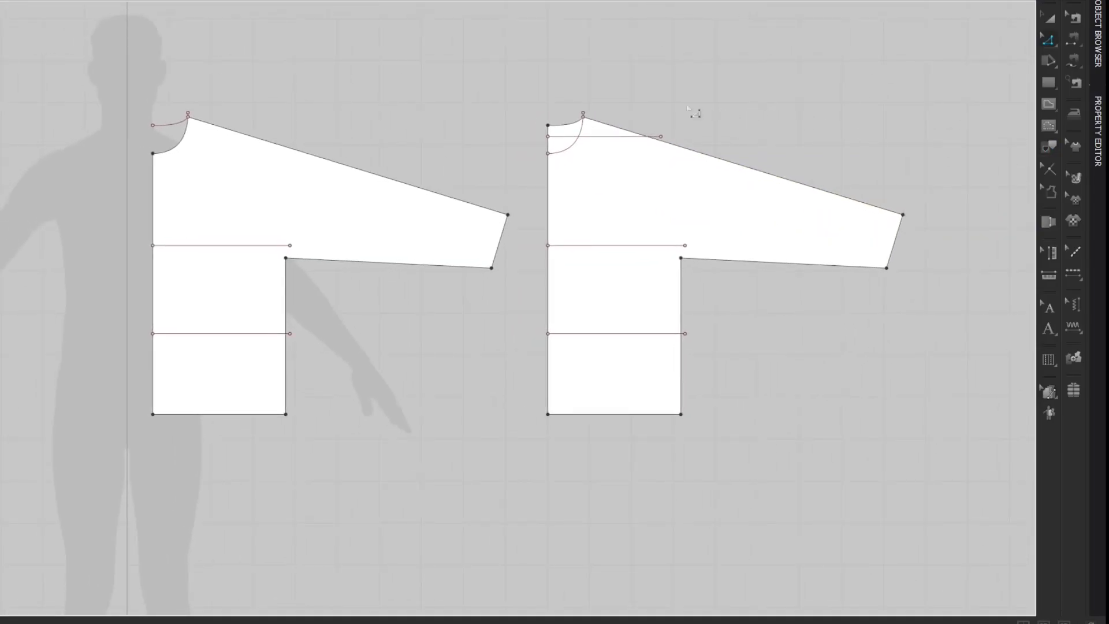
{"action": "key", "text": "Delete"}
{"action": "left_click_drag", "start_coordinate": [168, 139], "coordinate": [197, 115]}
{"action": "left_click", "coordinate": [187, 112]}
{"action": "left_click", "coordinate": [252, 126]}
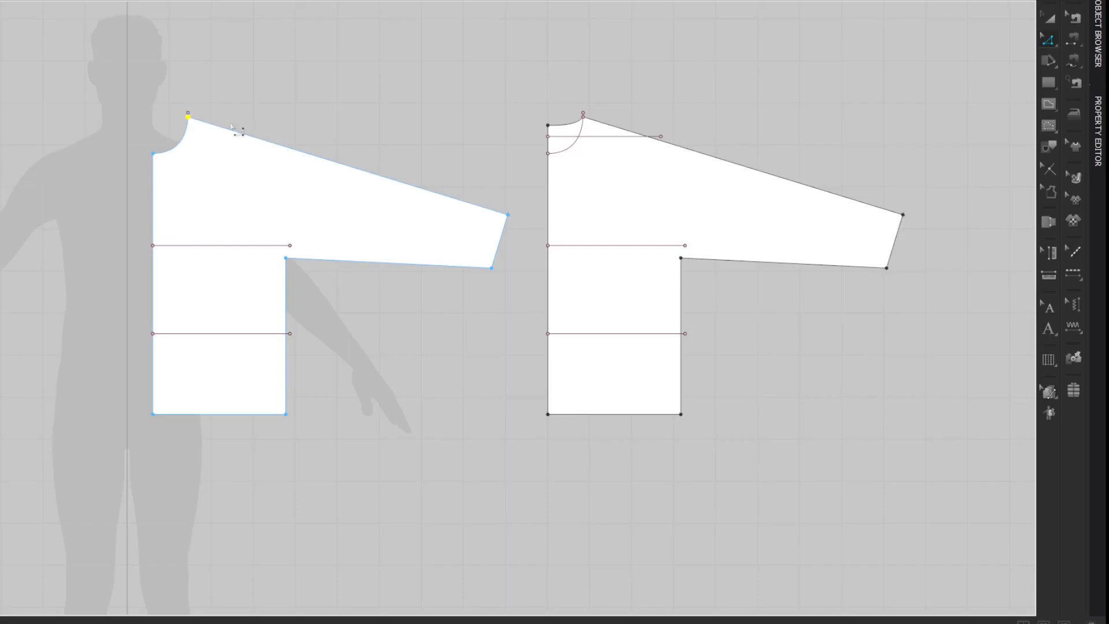
{"action": "left_click_drag", "start_coordinate": [230, 118], "coordinate": [230, 119]}
{"action": "key", "text": "Delete"}
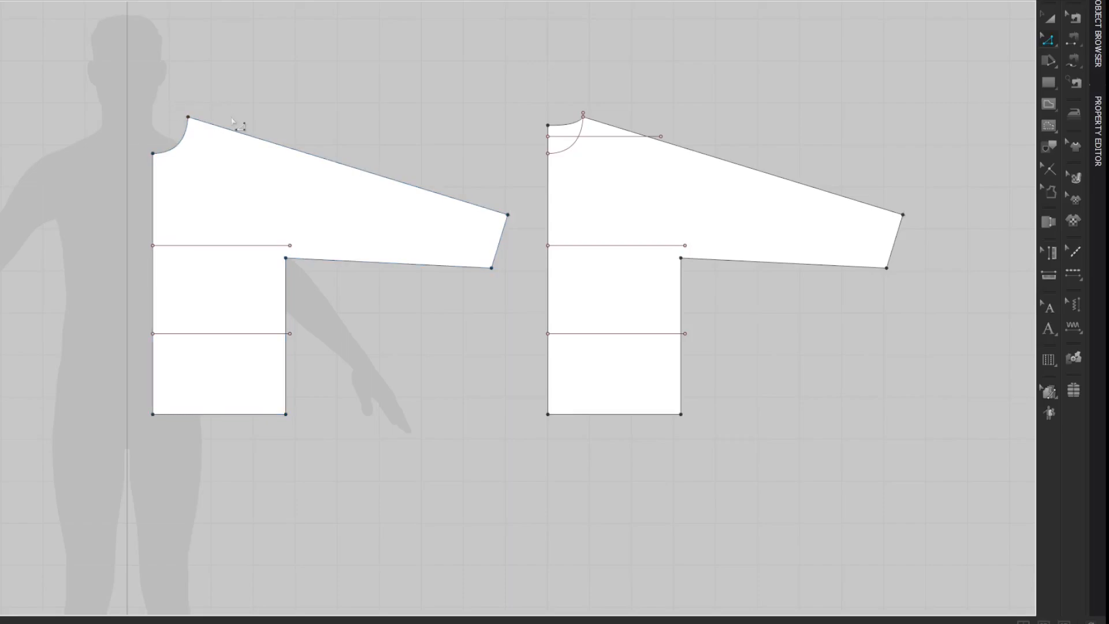
Trim the front piece's lower horizontal internal line to the pattern outline.
{"action": "right_click", "coordinate": [277, 335]}
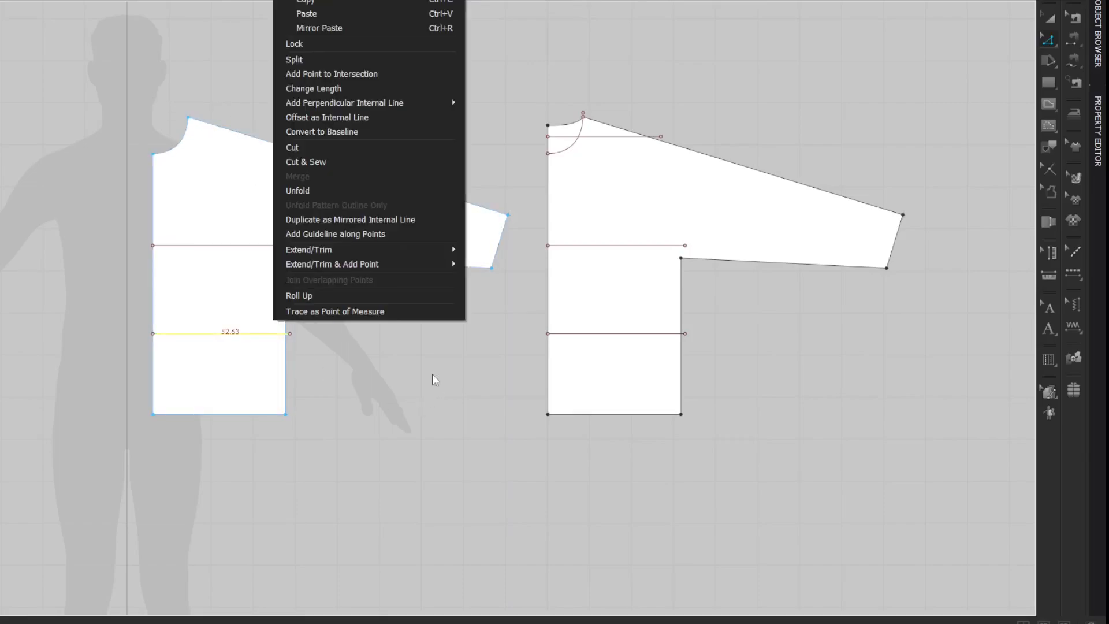
{"action": "mouse_move", "coordinate": [408, 251]}
{"action": "left_click", "coordinate": [473, 266]}
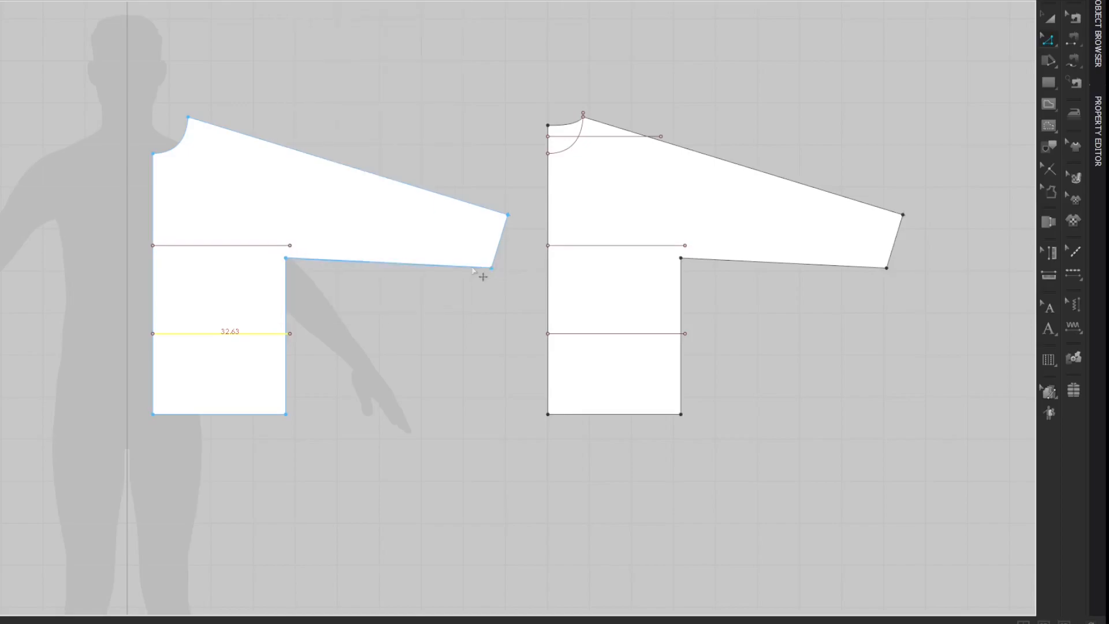
{"action": "right_click", "coordinate": [253, 338]}
{"action": "left_click", "coordinate": [485, 263]}
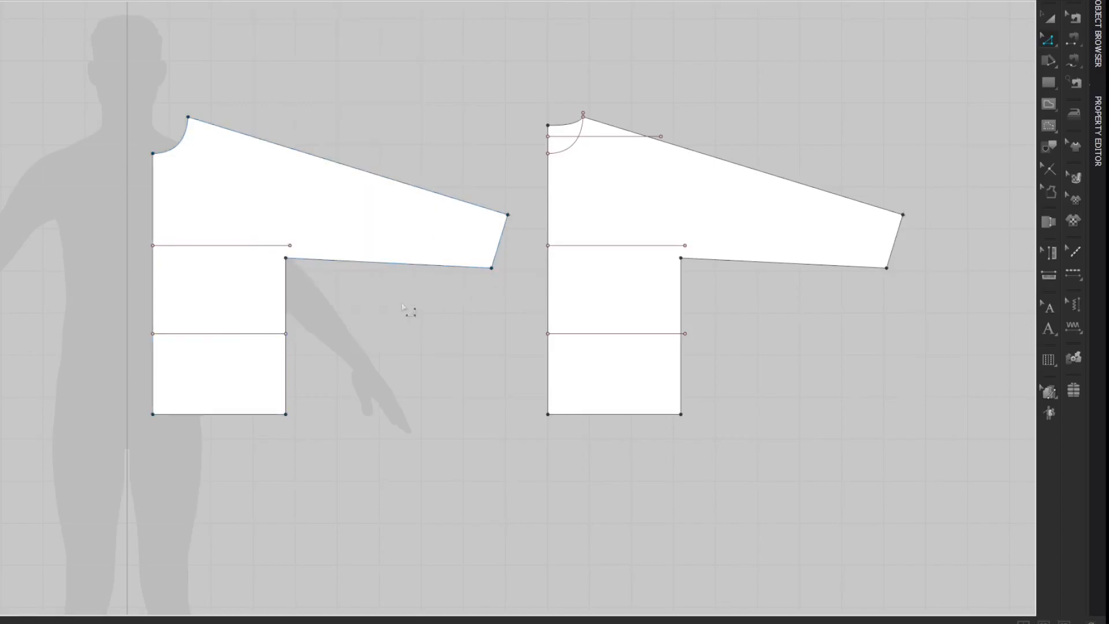
Convert the front piece's two horizontal internal lines to baselines and clear the leftover points on its centre line.
{"action": "right_click", "coordinate": [257, 336]}
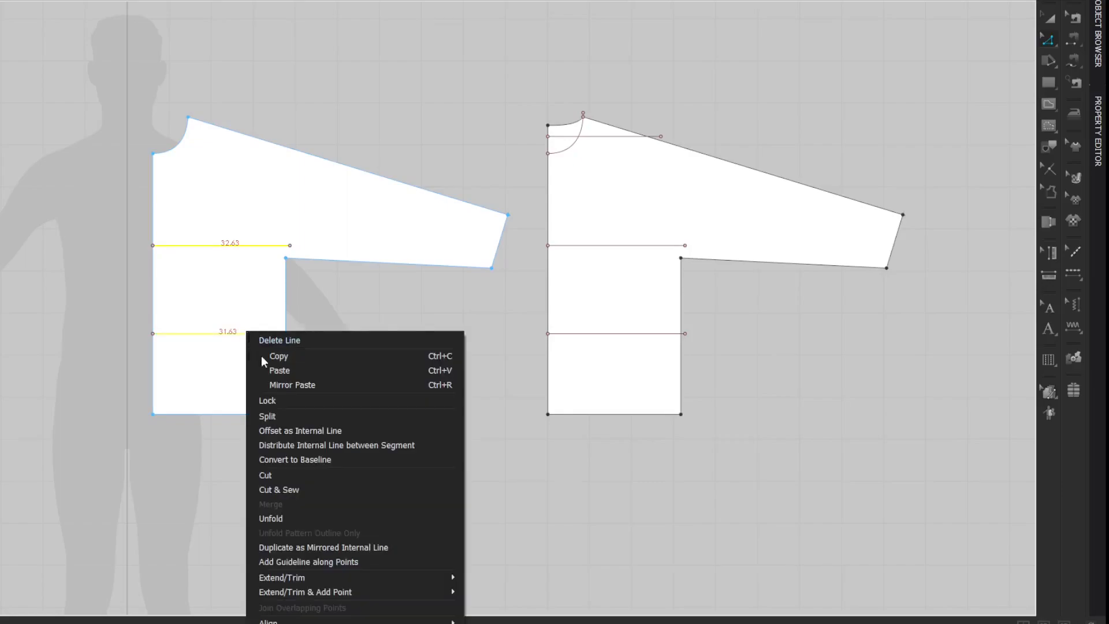
{"action": "left_click", "coordinate": [303, 460]}
{"action": "left_click_drag", "start_coordinate": [139, 245], "coordinate": [220, 394]}
Delete the uppermost internal line, the internal front neckline curve and the leftover point above the neck corner from the back piece.
{"action": "left_click", "coordinate": [602, 138]}
{"action": "key", "text": "Delete"}
{"action": "left_click", "coordinate": [579, 139]}
{"action": "key", "text": "Delete"}
{"action": "left_click", "coordinate": [583, 115]}
Trim the back piece's lower horizontal internal line to the pattern outline.
{"action": "left_click", "coordinate": [653, 338]}
{"action": "right_click", "coordinate": [653, 338]}
{"action": "mouse_move", "coordinate": [780, 269]}
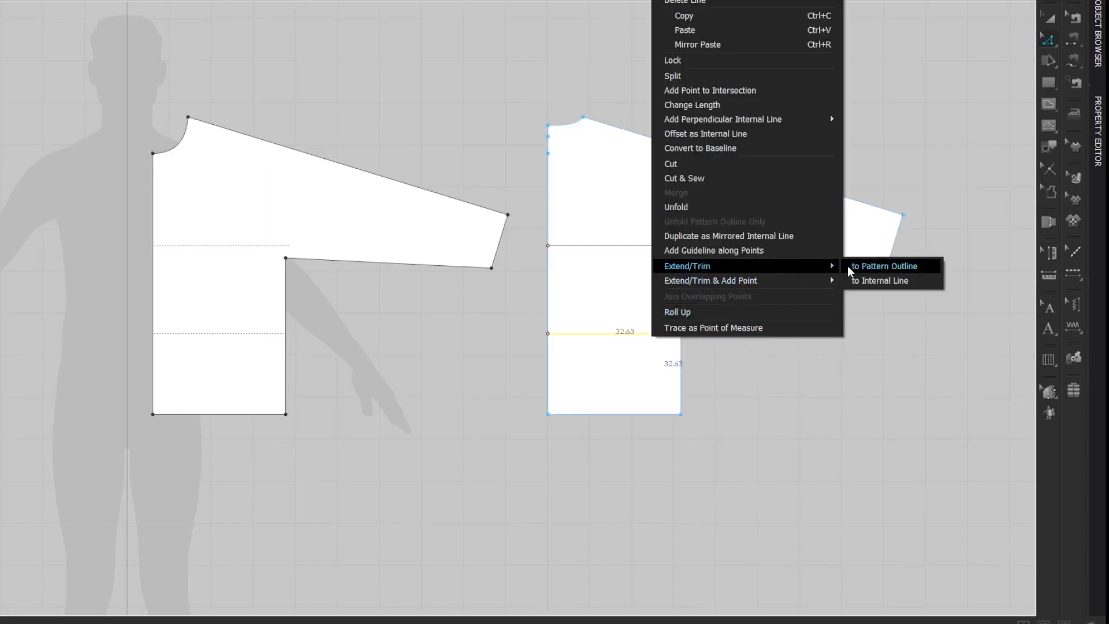
{"action": "left_click", "coordinate": [858, 267]}
Convert the back piece's two horizontal internal lines to baselines and delete the leftover points along its centre line.
{"action": "left_click", "coordinate": [642, 257]}
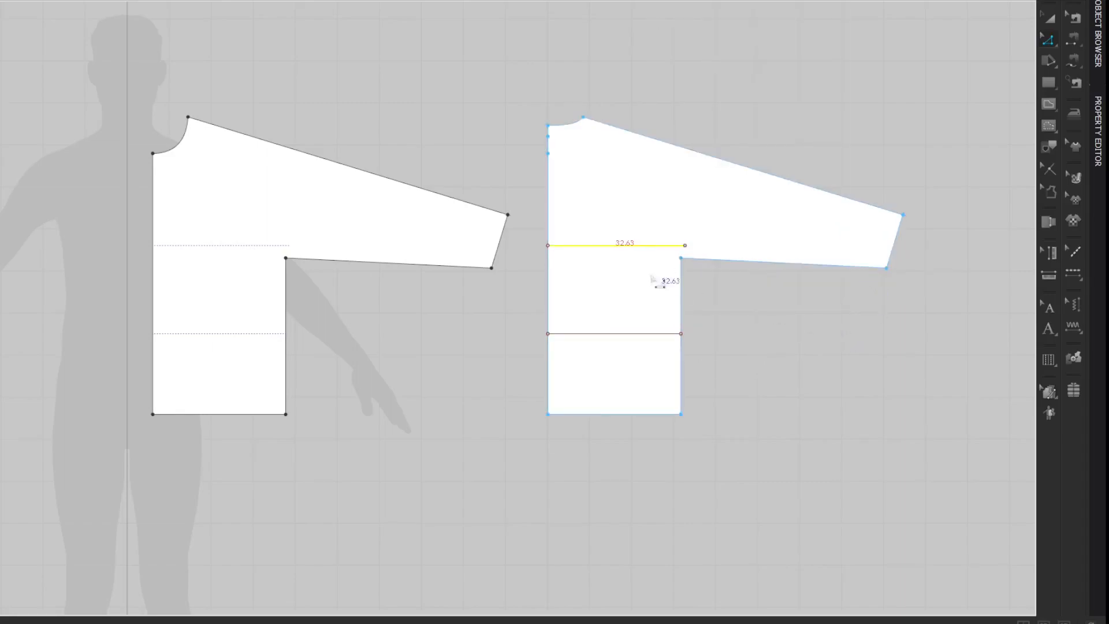
{"action": "left_click", "coordinate": [659, 335], "text": "shift"}
{"action": "right_click", "coordinate": [653, 334]}
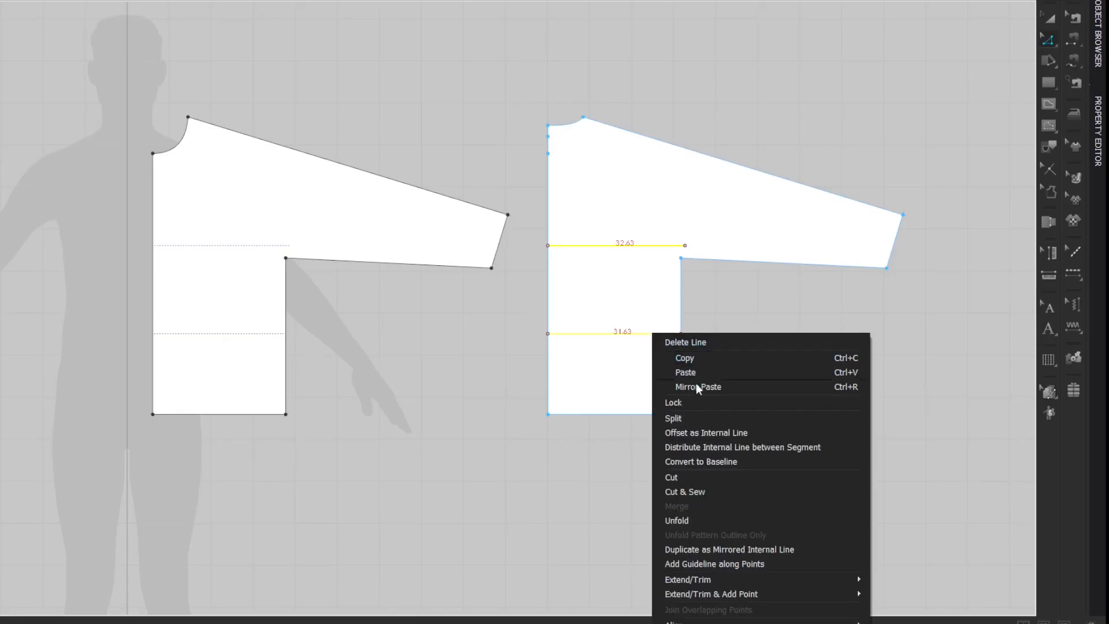
{"action": "left_click", "coordinate": [702, 460]}
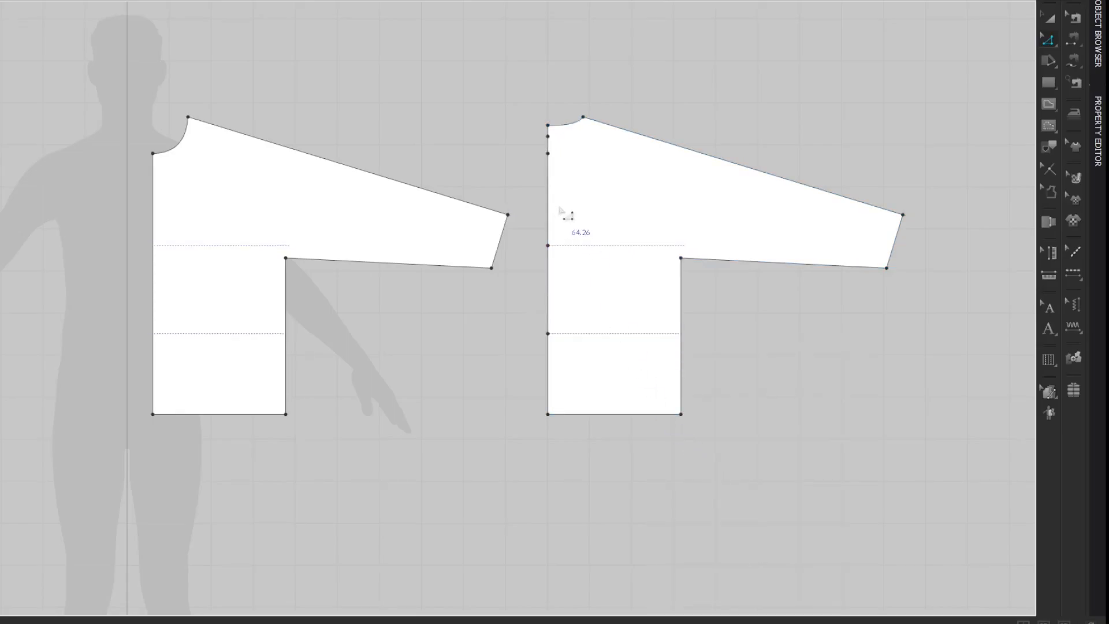
{"action": "left_click_drag", "start_coordinate": [534, 130], "coordinate": [585, 378]}
{"action": "key", "text": "Delete"}
{"action": "key", "text": "i"}
{"action": "left_click", "coordinate": [516, 214]}
{"action": "left_click", "coordinate": [538, 228]}
{"action": "left_click", "coordinate": [514, 218]}
{"action": "left_click", "coordinate": [566, 228]}
{"action": "left_click", "coordinate": [908, 221]}
{"action": "left_click", "coordinate": [928, 226]}
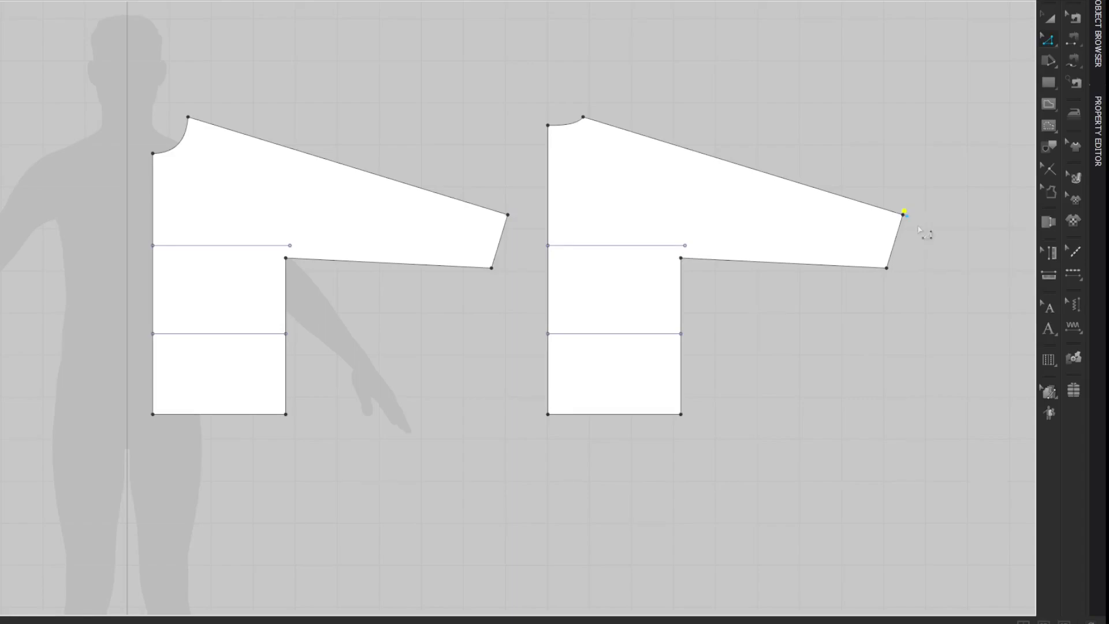
{"action": "left_click", "coordinate": [910, 219]}
{"action": "left_click", "coordinate": [934, 231]}
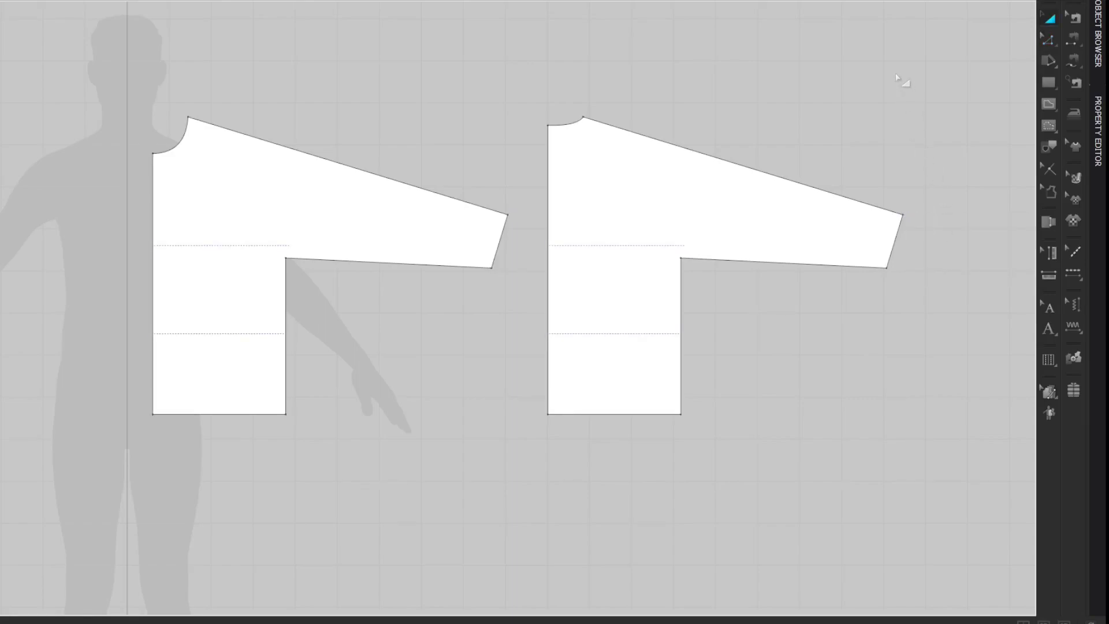
Flip the back piece horizontally in the 2D pattern layout.
{"action": "left_click", "coordinate": [644, 235]}
{"action": "right_click", "coordinate": [644, 235]}
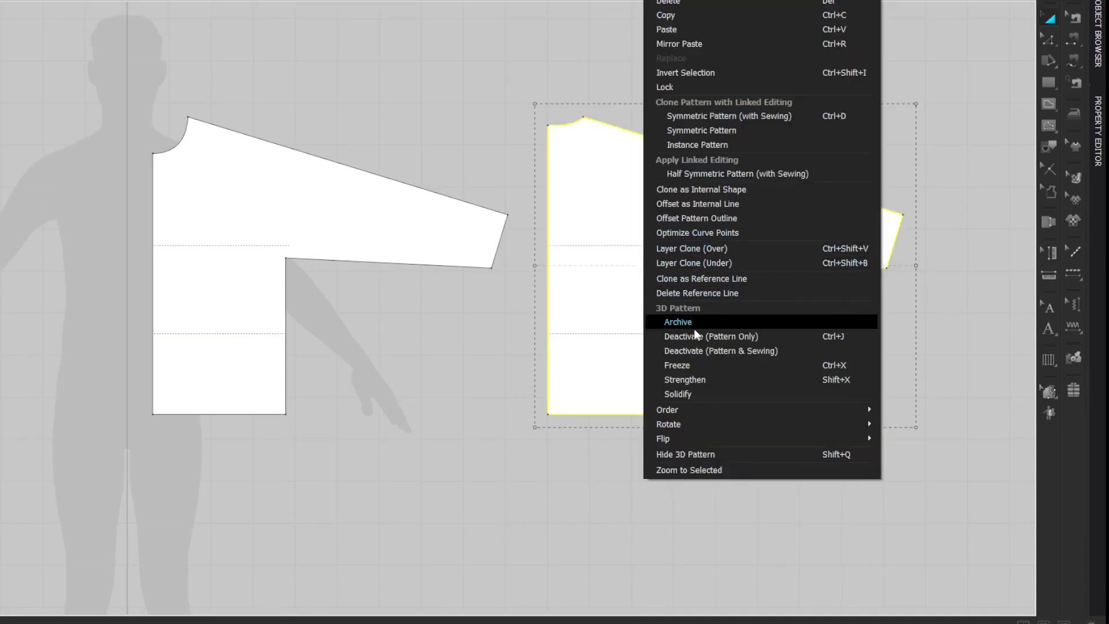
{"action": "mouse_move", "coordinate": [722, 440]}
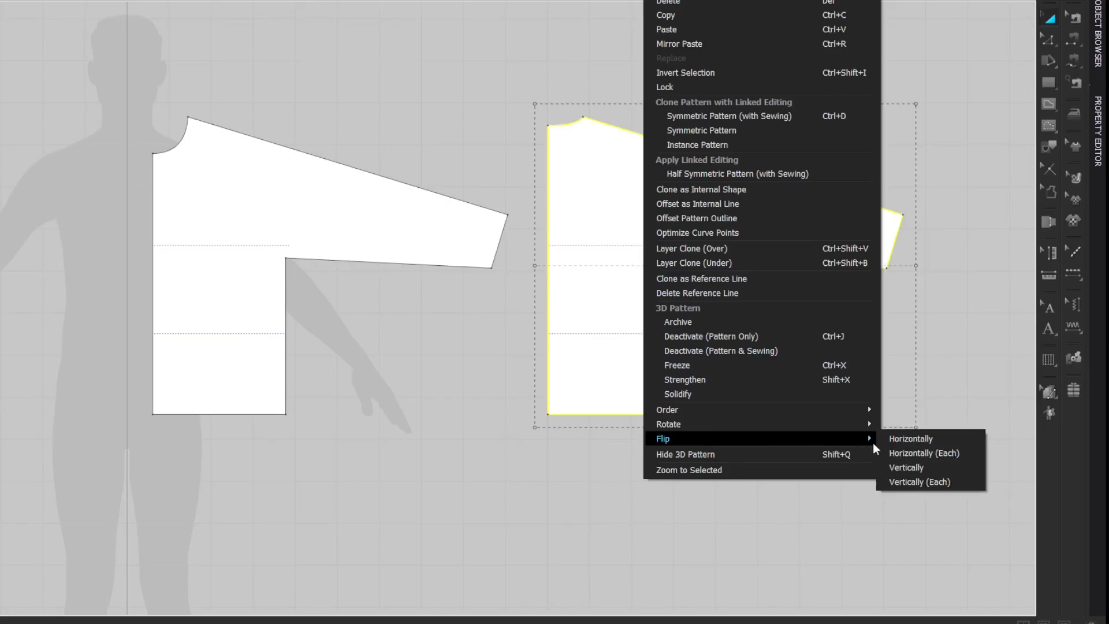
{"action": "left_click", "coordinate": [910, 439]}
{"action": "left_click", "coordinate": [976, 46]}
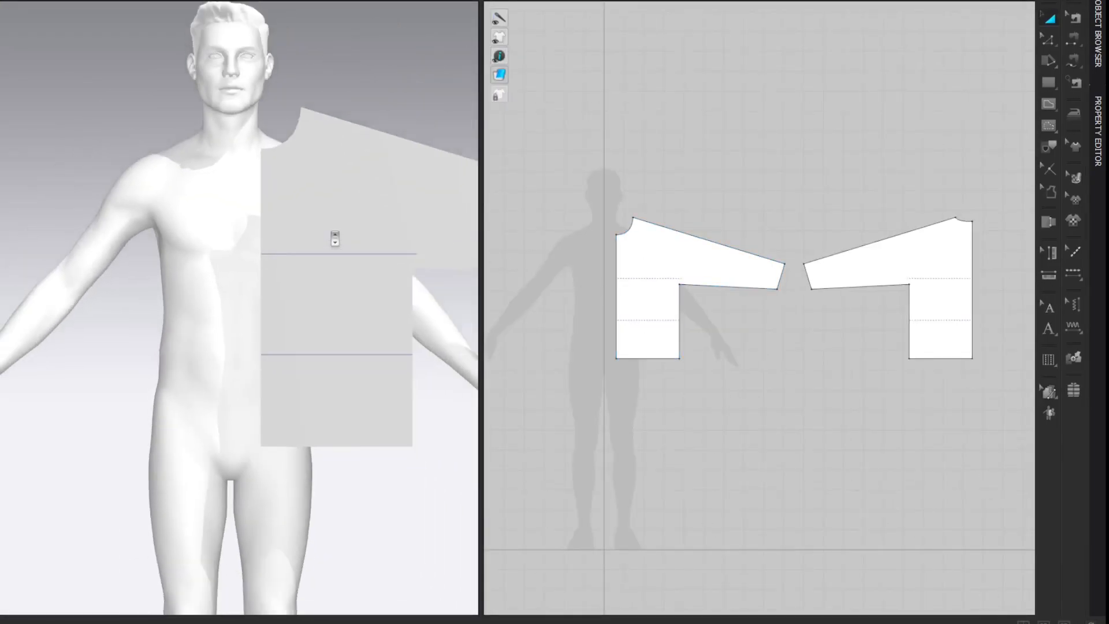
Flip the back piece's 3D arrangement horizontally so its reverse side faces the front.
{"action": "scroll", "coordinate": [335, 238], "scroll_direction": "down", "scroll_amount": 5}
{"action": "right_click_drag", "start_coordinate": [381, 123], "coordinate": [370, 145]}
{"action": "middle_click_drag", "start_coordinate": [369, 148], "coordinate": [197, 148]}
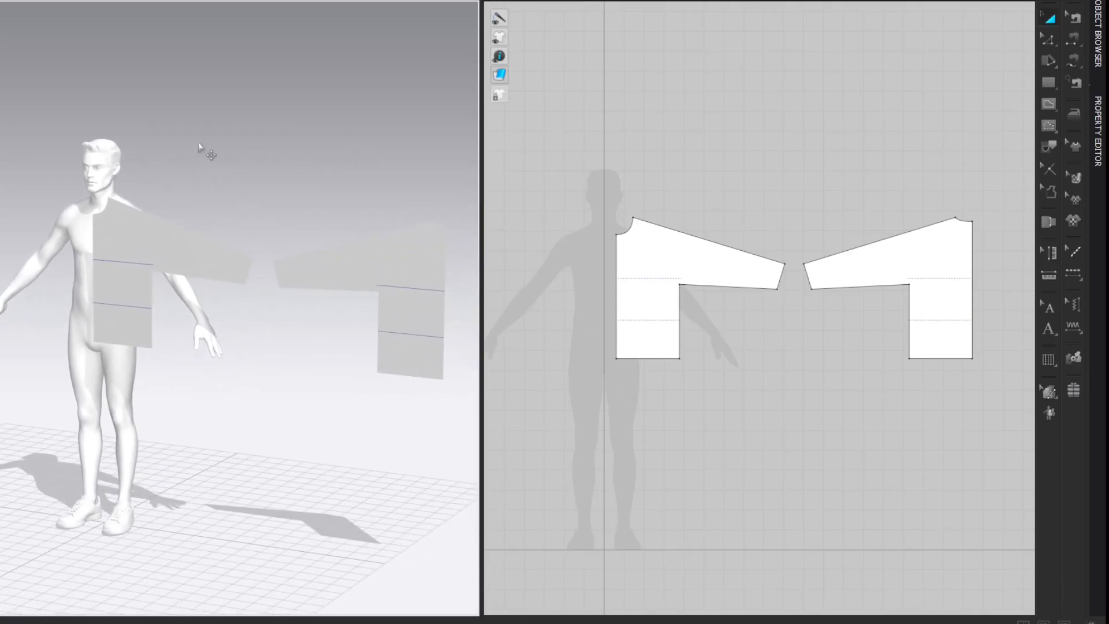
{"action": "left_click", "coordinate": [385, 264]}
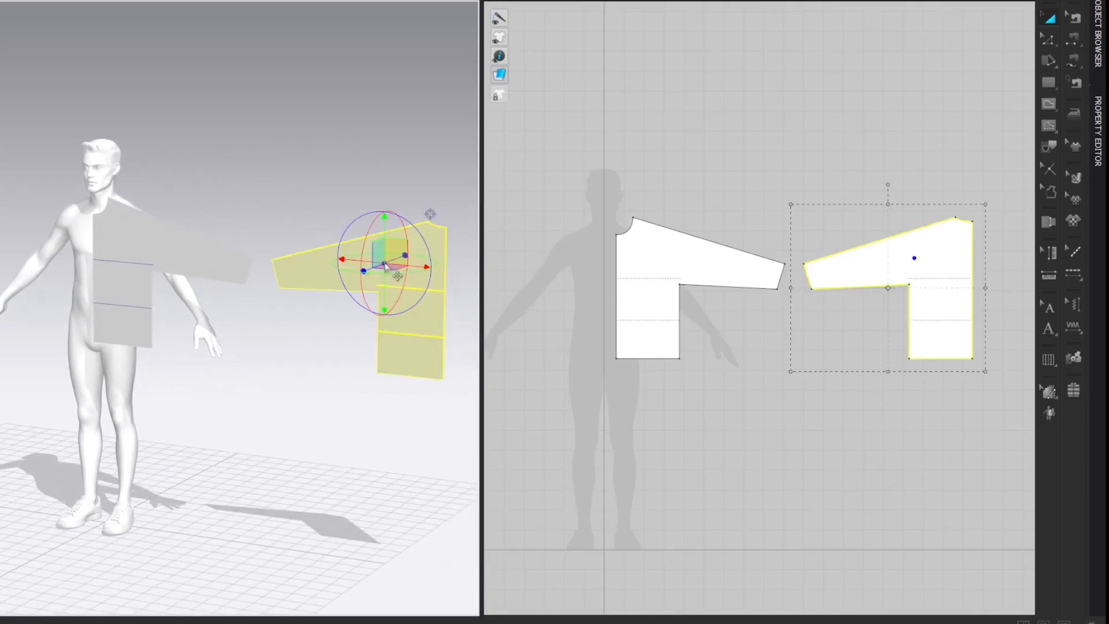
{"action": "right_click", "coordinate": [385, 266]}
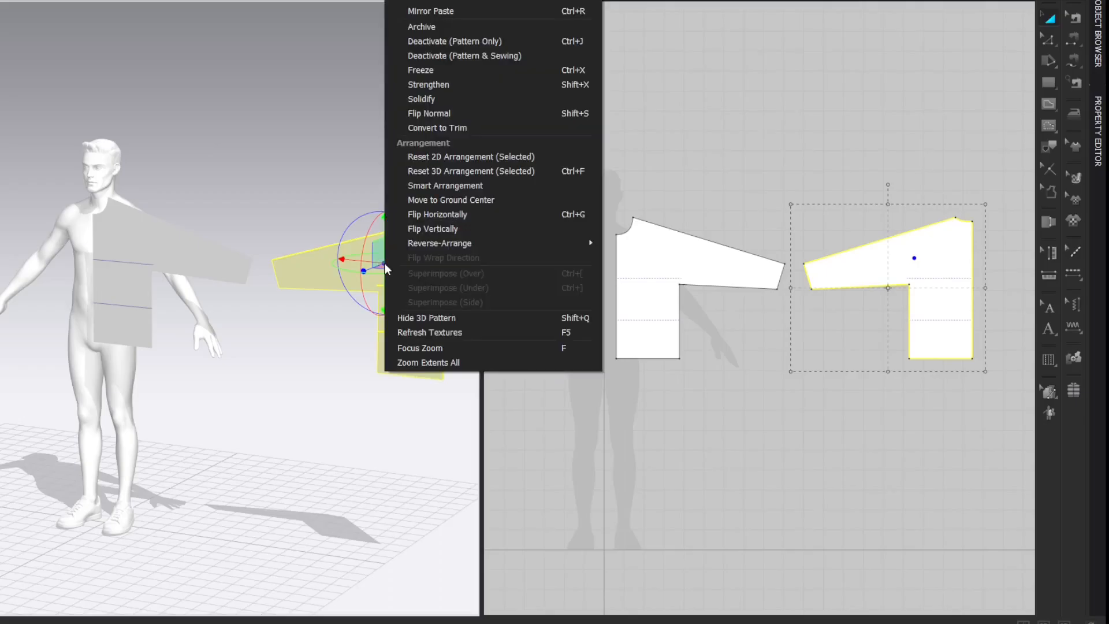
{"action": "left_click", "coordinate": [463, 217]}
{"action": "left_click", "coordinate": [400, 141]}
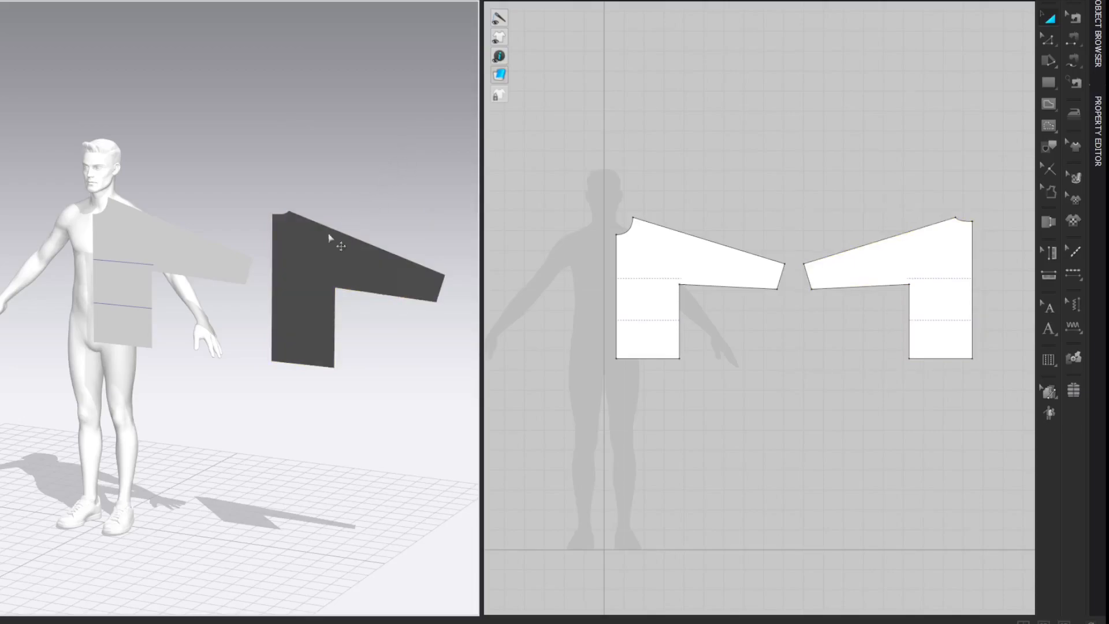
Move the back piece behind the avatar in the 3D scene.
{"action": "left_click", "coordinate": [305, 254]}
{"action": "right_click_drag", "start_coordinate": [338, 159], "coordinate": [351, 202]}
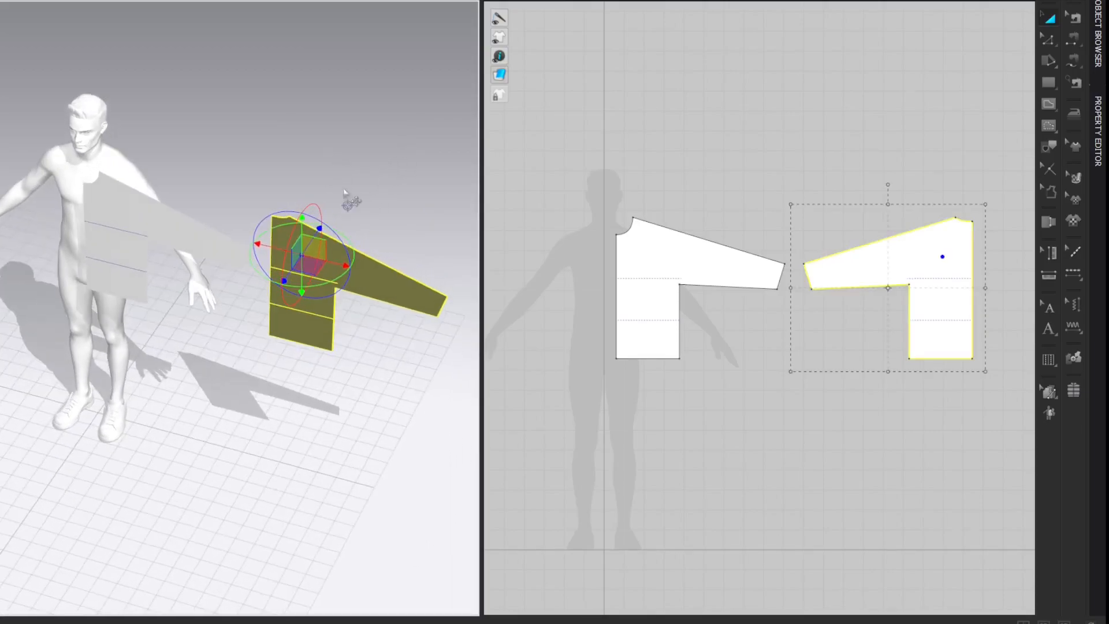
{"action": "right_click_drag", "start_coordinate": [351, 153], "coordinate": [354, 210]}
{"action": "left_click_drag", "start_coordinate": [297, 324], "coordinate": [142, 240]}
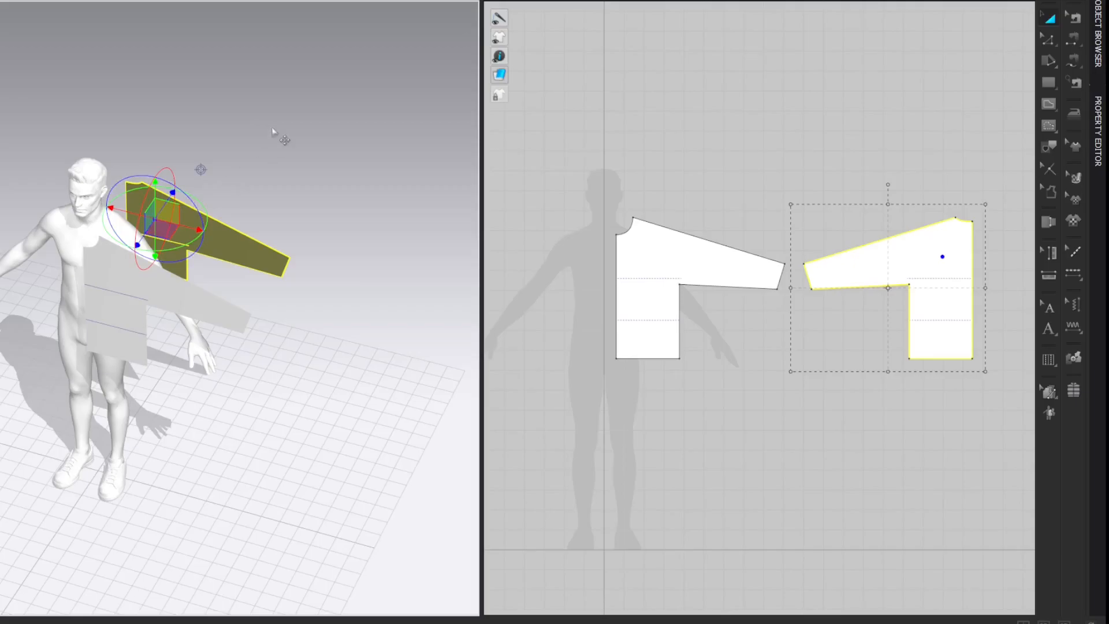
From the front view, align the front piece's centre edge with the middle of the avatar's body.
{"action": "left_click", "coordinate": [284, 141]}
{"action": "right_click", "coordinate": [305, 133]}
{"action": "left_click", "coordinate": [311, 134]}
{"action": "left_click", "coordinate": [273, 158]}
{"action": "left_click_drag", "start_coordinate": [271, 132], "coordinate": [258, 132]}
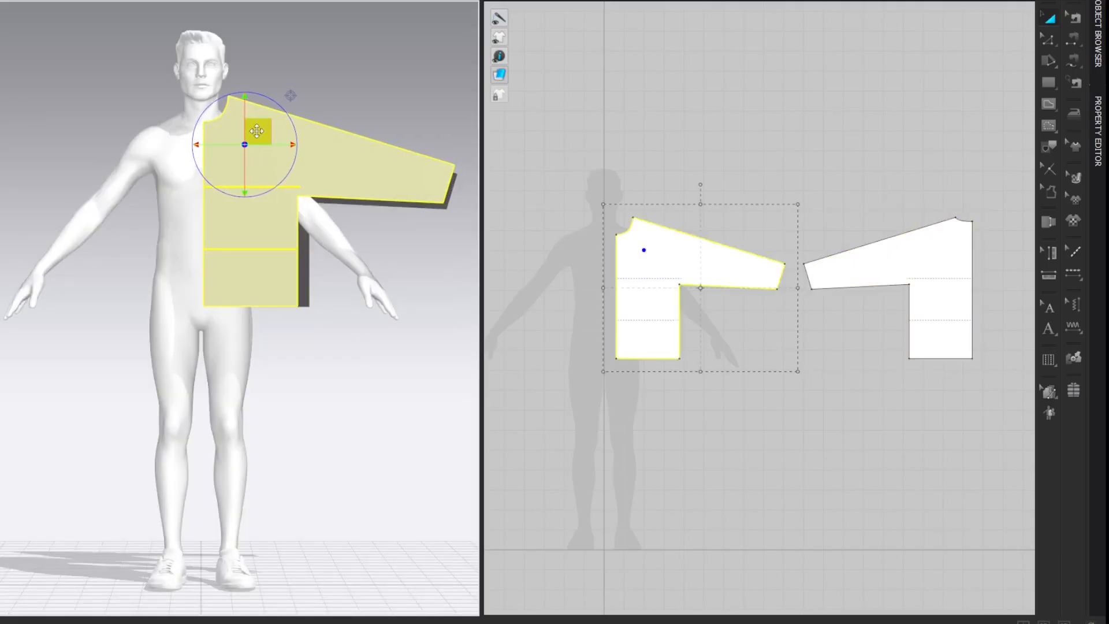
From the back view, align the back piece's centre edge with the middle of the avatar's back.
{"action": "left_click", "coordinate": [330, 71]}
{"action": "right_click", "coordinate": [333, 74]}
{"action": "left_click", "coordinate": [348, 114]}
{"action": "left_click", "coordinate": [111, 152]}
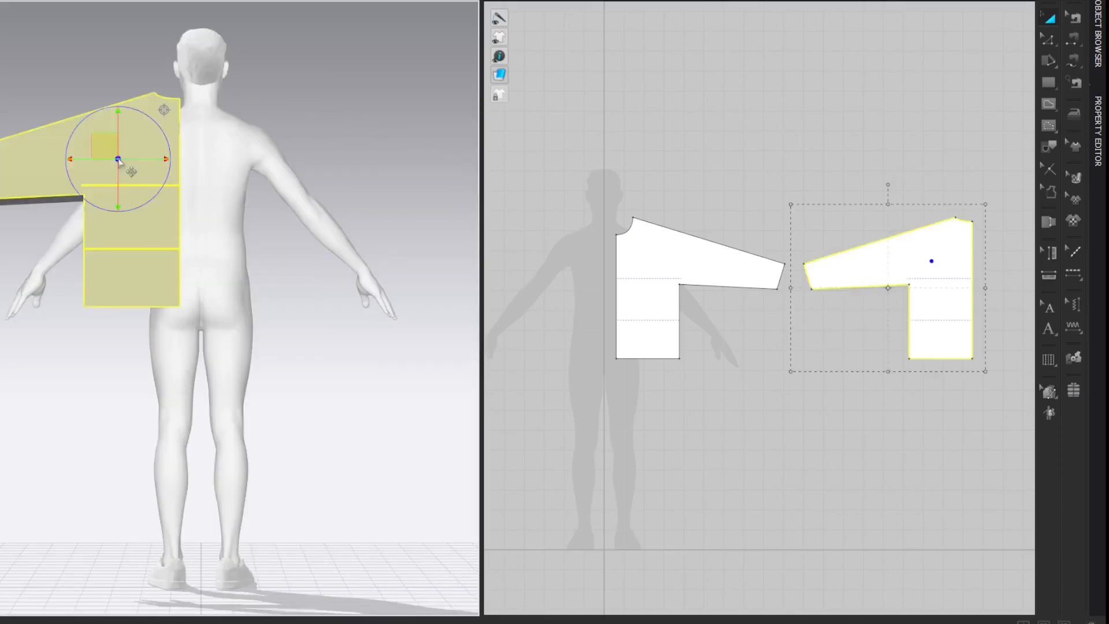
{"action": "left_click_drag", "start_coordinate": [110, 153], "coordinate": [131, 157]}
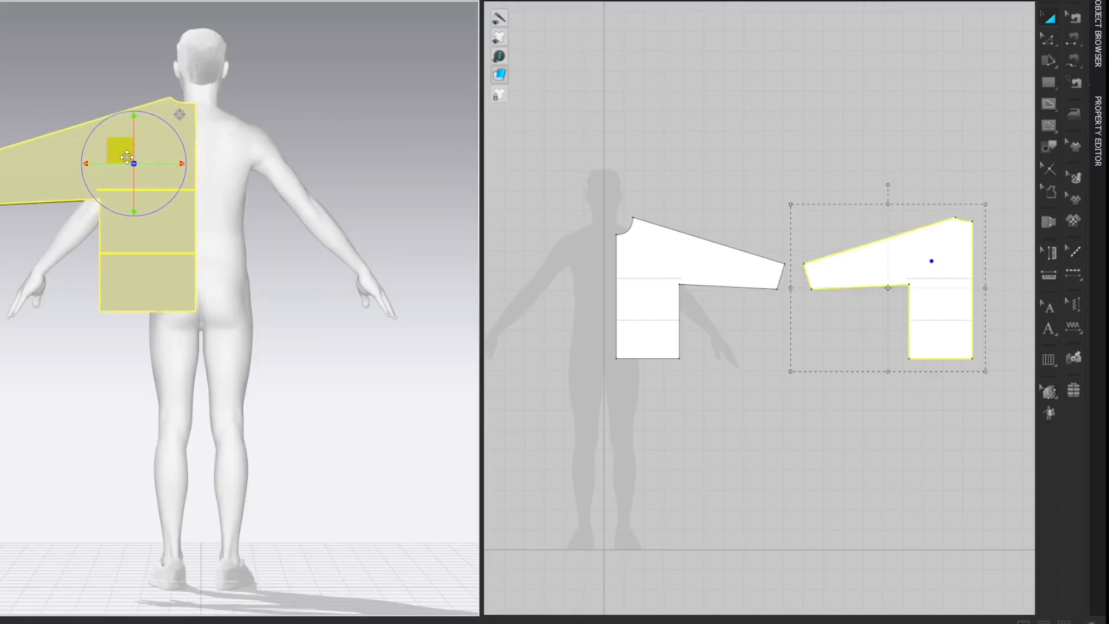
From the side view, bring the back and front pieces closer to the avatar's torso.
{"action": "left_click", "coordinate": [306, 92]}
{"action": "right_click", "coordinate": [306, 92]}
{"action": "left_click", "coordinate": [342, 145]}
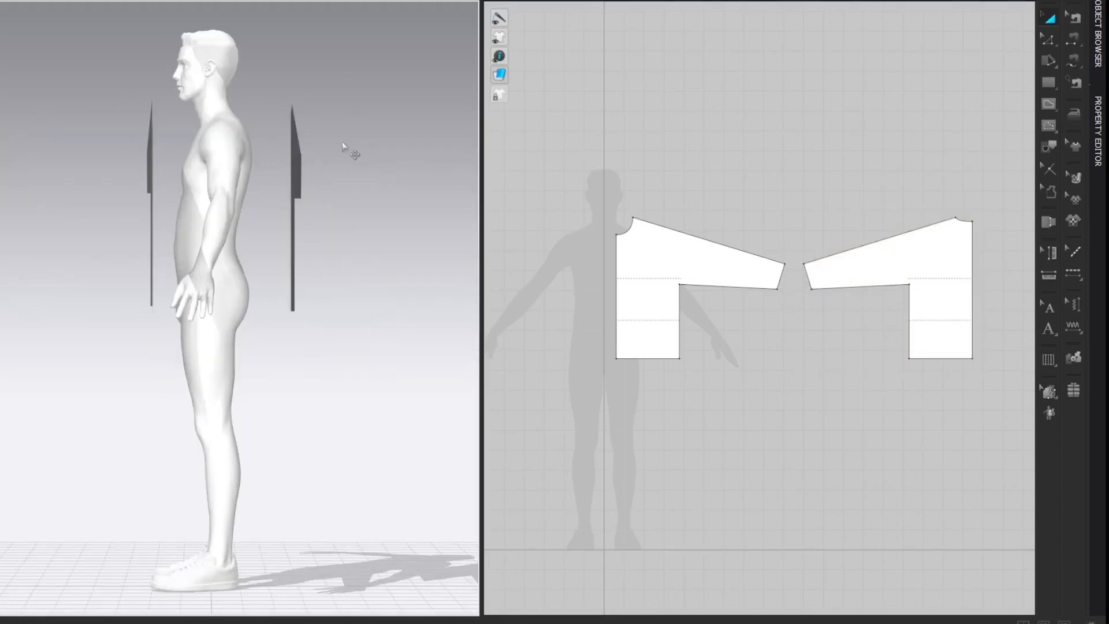
{"action": "left_click", "coordinate": [300, 161]}
{"action": "left_click_drag", "start_coordinate": [280, 139], "coordinate": [241, 139]}
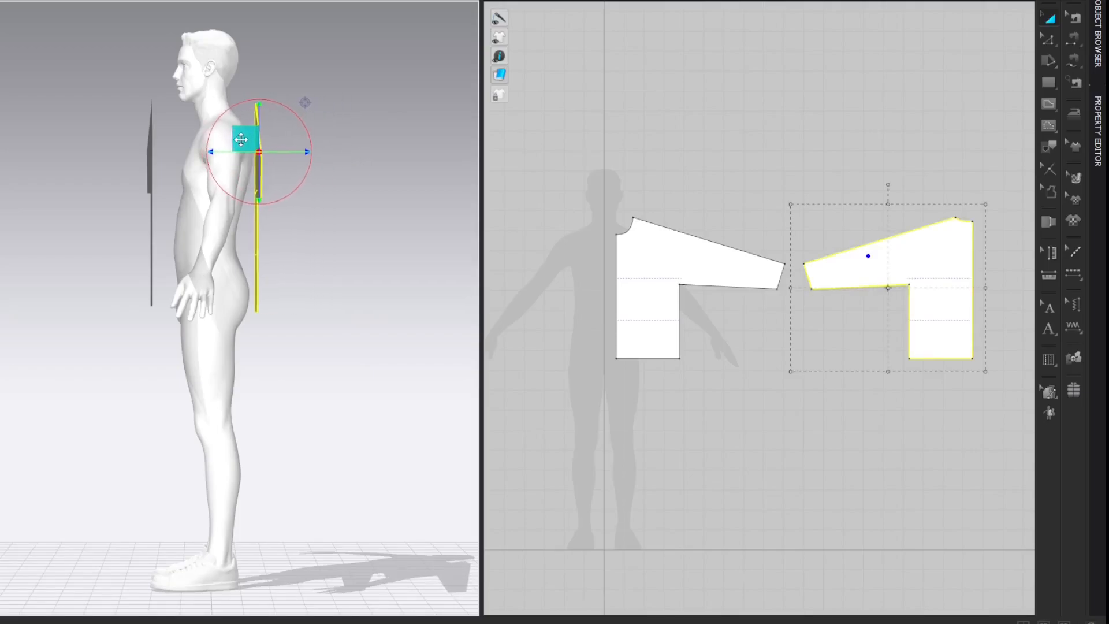
{"action": "left_click", "coordinate": [152, 174]}
{"action": "left_click_drag", "start_coordinate": [136, 142], "coordinate": [148, 144]}
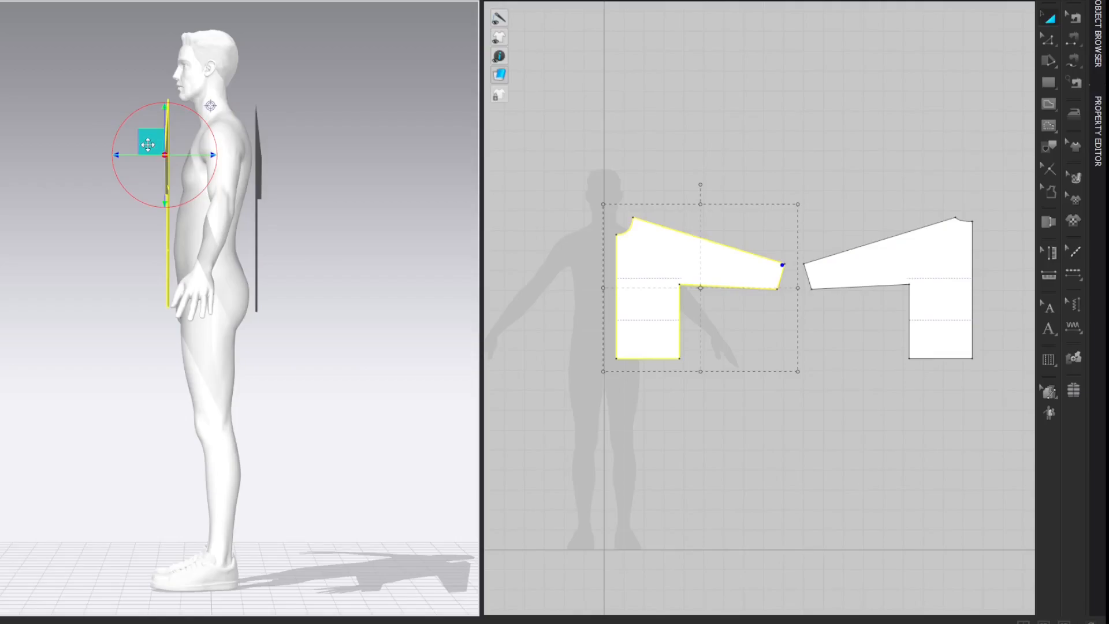
{"action": "left_click", "coordinate": [259, 167]}
{"action": "left_click", "coordinate": [253, 143]}
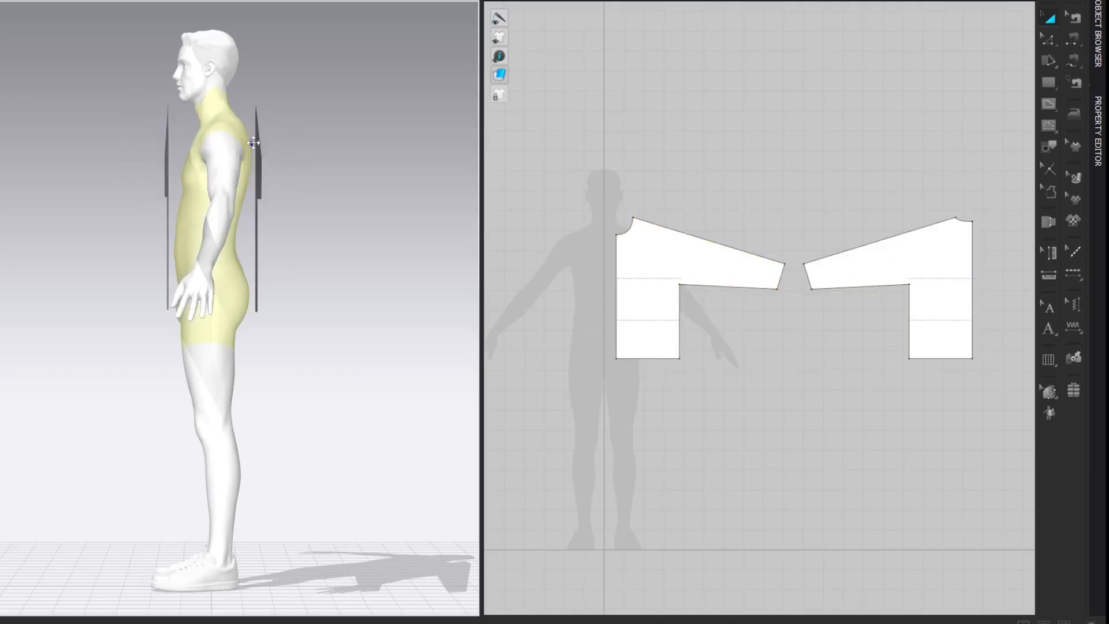
{"action": "left_click", "coordinate": [260, 165]}
Clone the front and back pieces as linked symmetric patterns, placing the copies mirrored across the avatar's centre line.
{"action": "left_click", "coordinate": [337, 87]}
{"action": "right_click", "coordinate": [349, 91]}
{"action": "left_click", "coordinate": [353, 92]}
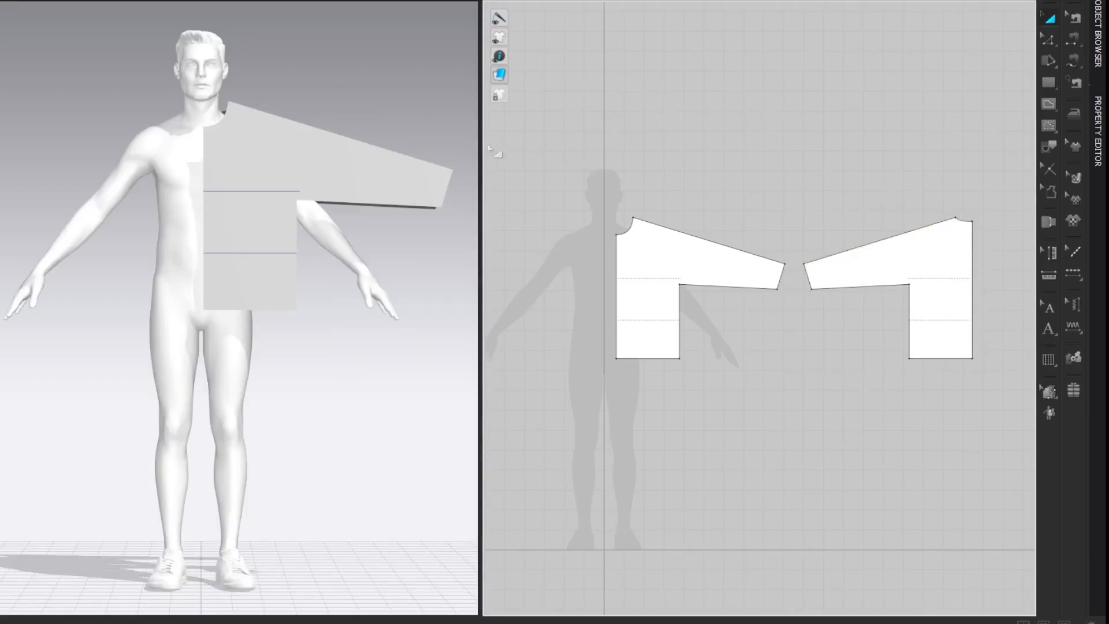
{"action": "scroll", "coordinate": [491, 149], "scroll_direction": "down", "scroll_amount": 2}
{"action": "middle_click_drag", "start_coordinate": [574, 144], "coordinate": [707, 123]}
{"action": "left_click_drag", "start_coordinate": [1019, 396], "coordinate": [987, 346]}
{"action": "left_click_drag", "start_coordinate": [751, 201], "coordinate": [564, 211]}
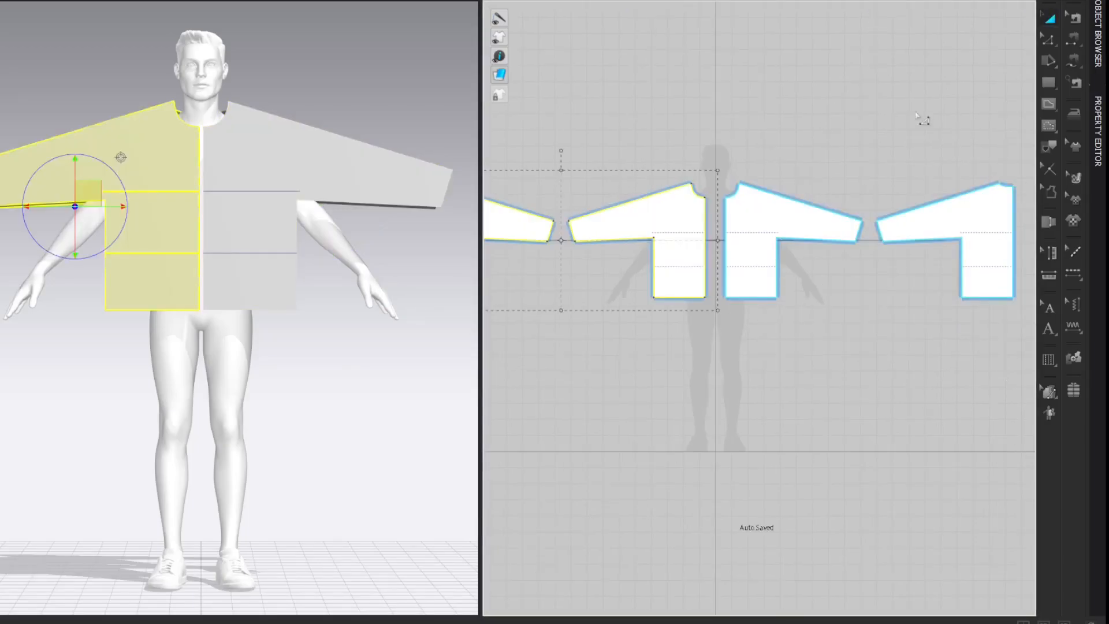
Set the additional rendering thickness of the pattern pieces to 1 mm.
{"action": "left_click", "coordinate": [1097, 137]}
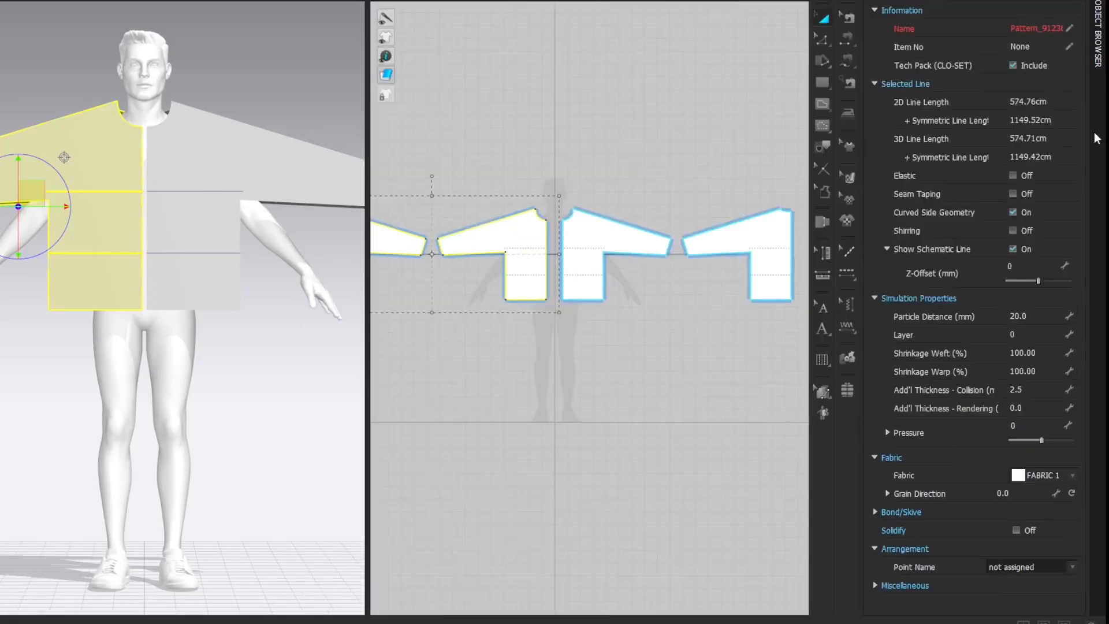
{"action": "left_click", "coordinate": [1044, 409]}
{"action": "type", "text": "1"}
{"action": "key", "text": "Return"}
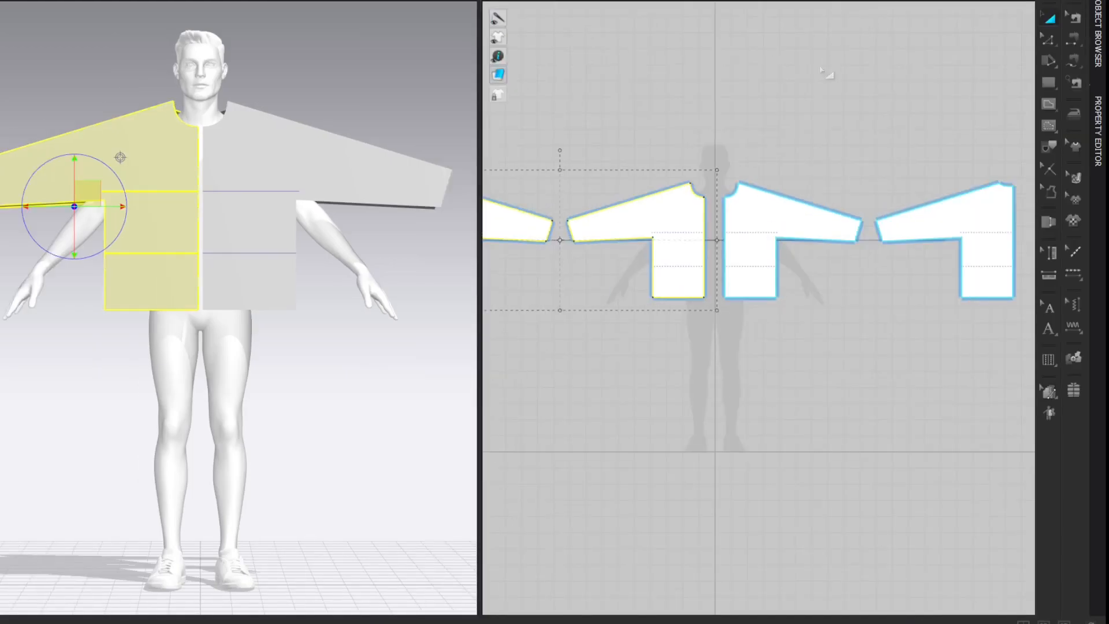
{"action": "left_click", "coordinate": [885, 138]}
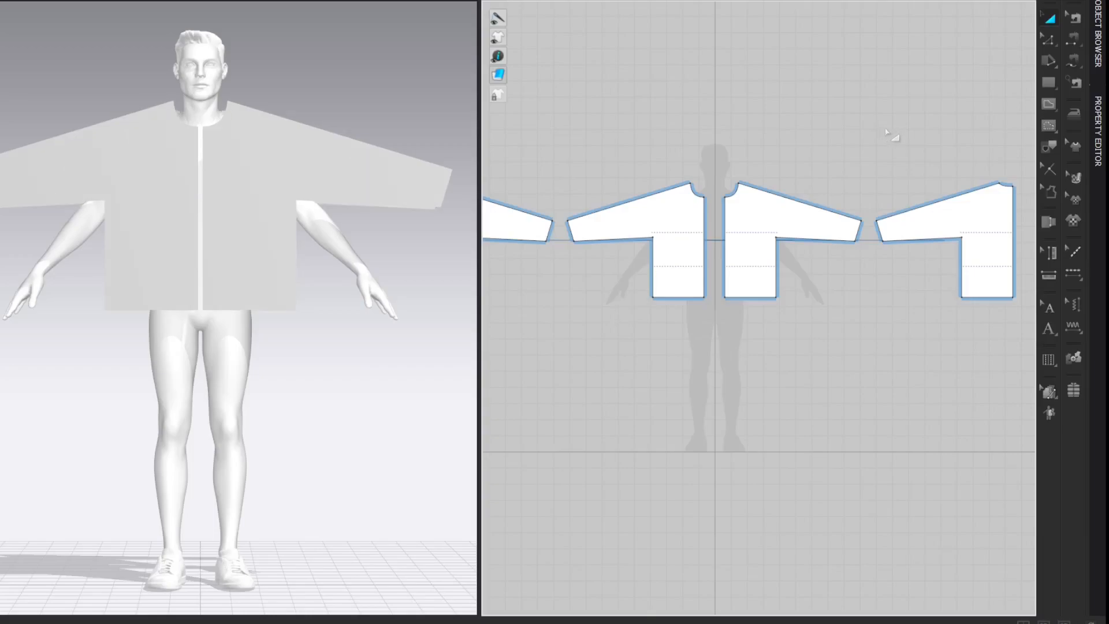
Segment-sew the front piece's shoulder and upper sleeve line to the matching line on the back piece.
{"action": "scroll", "coordinate": [696, 116], "scroll_direction": "up", "scroll_amount": 5}
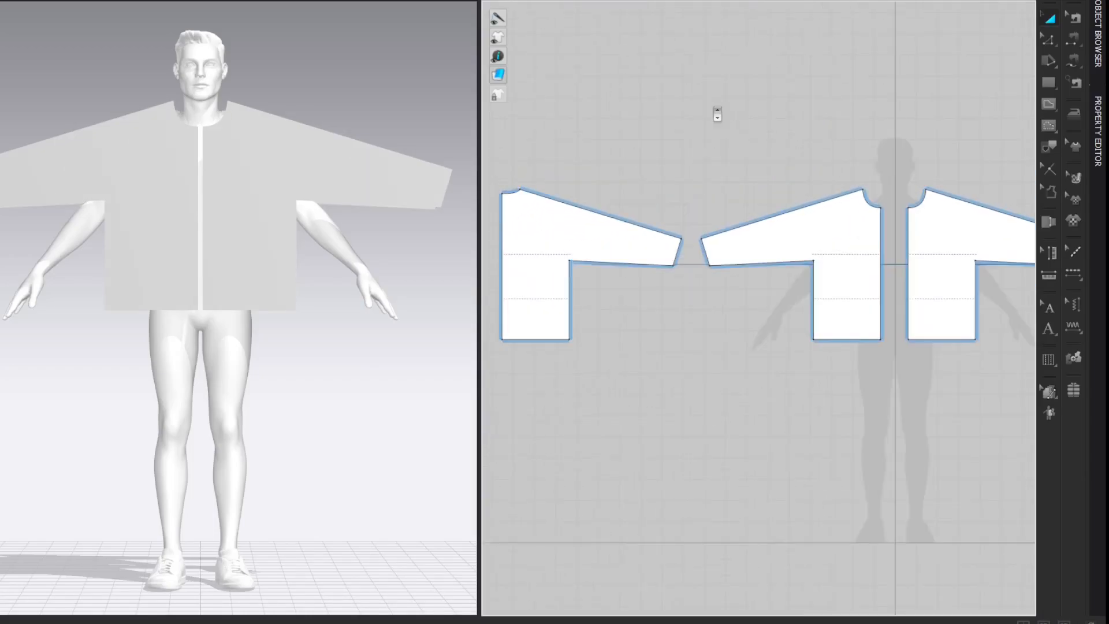
{"action": "right_click_drag", "start_coordinate": [734, 105], "coordinate": [809, 62]}
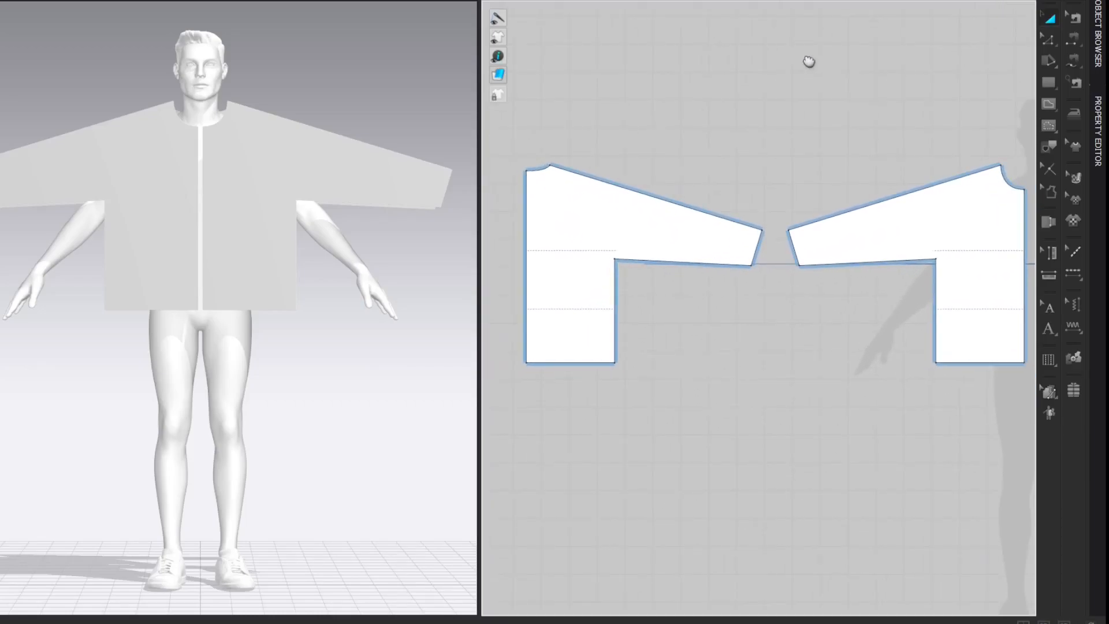
{"action": "key", "text": "n"}
{"action": "left_click", "coordinate": [987, 170]}
{"action": "left_click", "coordinate": [587, 177]}
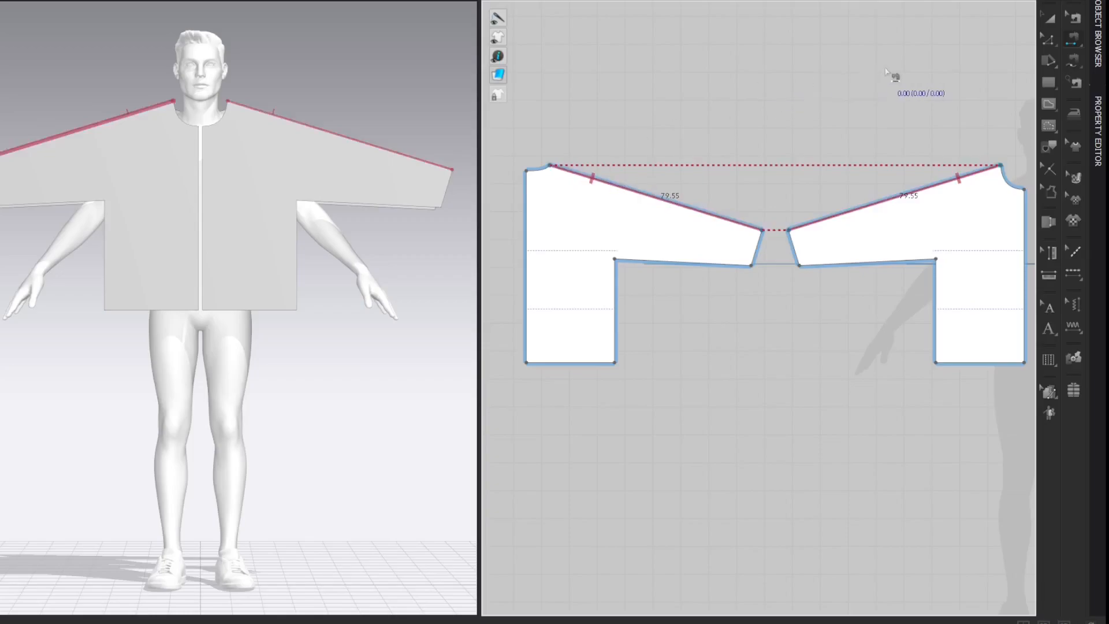
Segment-sew the front piece's centre edge to the centre edge of its mirrored copy.
{"action": "right_click_drag", "start_coordinate": [913, 77], "coordinate": [715, 71]}
{"action": "left_click", "coordinate": [827, 216]}
{"action": "left_click", "coordinate": [863, 214]}
Segment-sew the back piece's centre edge to the centre edge of the mirrored back piece.
{"action": "right_click_drag", "start_coordinate": [675, 111], "coordinate": [907, 106]}
{"action": "left_click", "coordinate": [573, 198]}
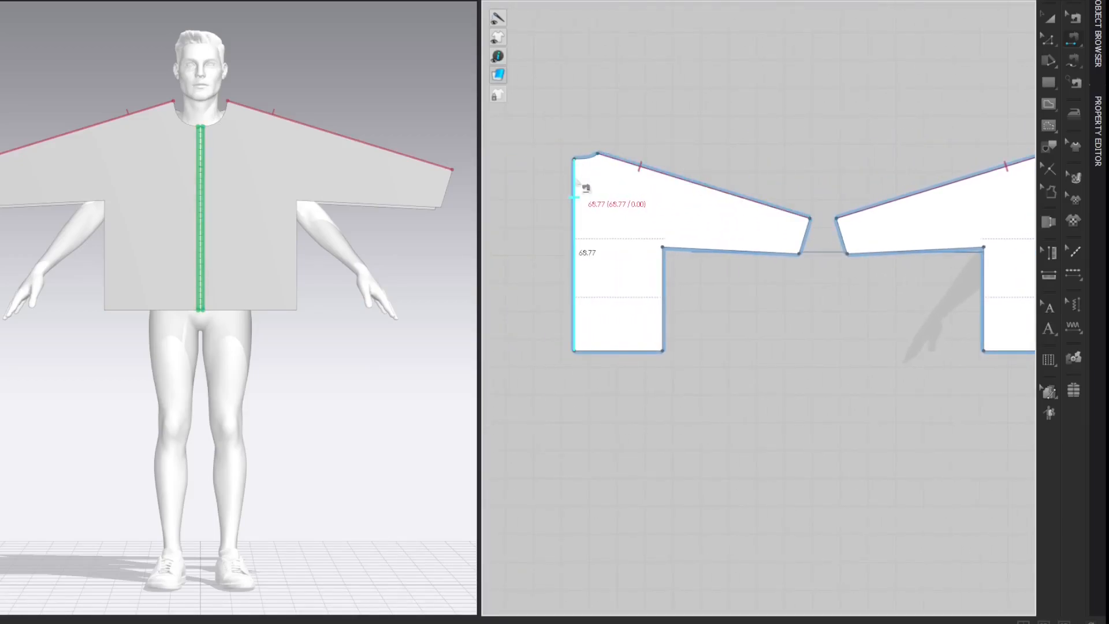
{"action": "middle_click_drag", "start_coordinate": [946, 114], "coordinate": [576, 111]}
{"action": "middle_click_drag", "start_coordinate": [877, 94], "coordinate": [980, 107]}
{"action": "left_click", "coordinate": [936, 188]}
{"action": "middle_click_drag", "start_coordinate": [648, 94], "coordinate": [832, 93]}
{"action": "key", "text": "z"}
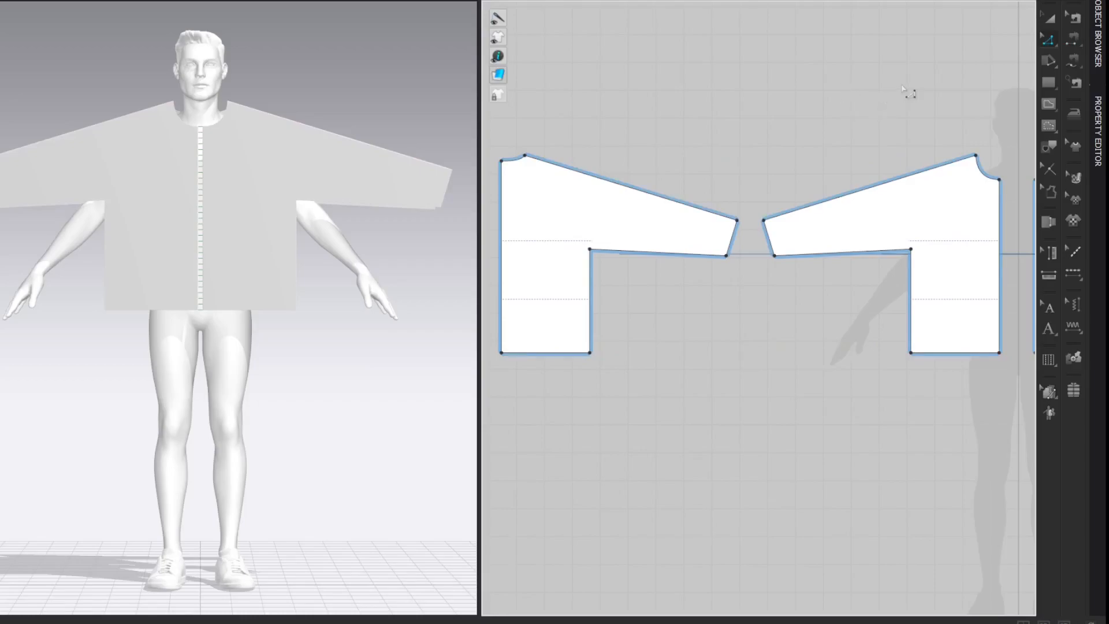
Run the simulation to drape the sewn garment on the avatar and view it at an angle.
{"action": "mouse_move", "coordinate": [387, 91]}
{"action": "right_mouse_down"}
{"action": "mouse_move", "coordinate": [307, 87]}
{"action": "mouse_move", "coordinate": [343, 110]}
{"action": "mouse_move", "coordinate": [397, 77]}
{"action": "right_mouse_up"}
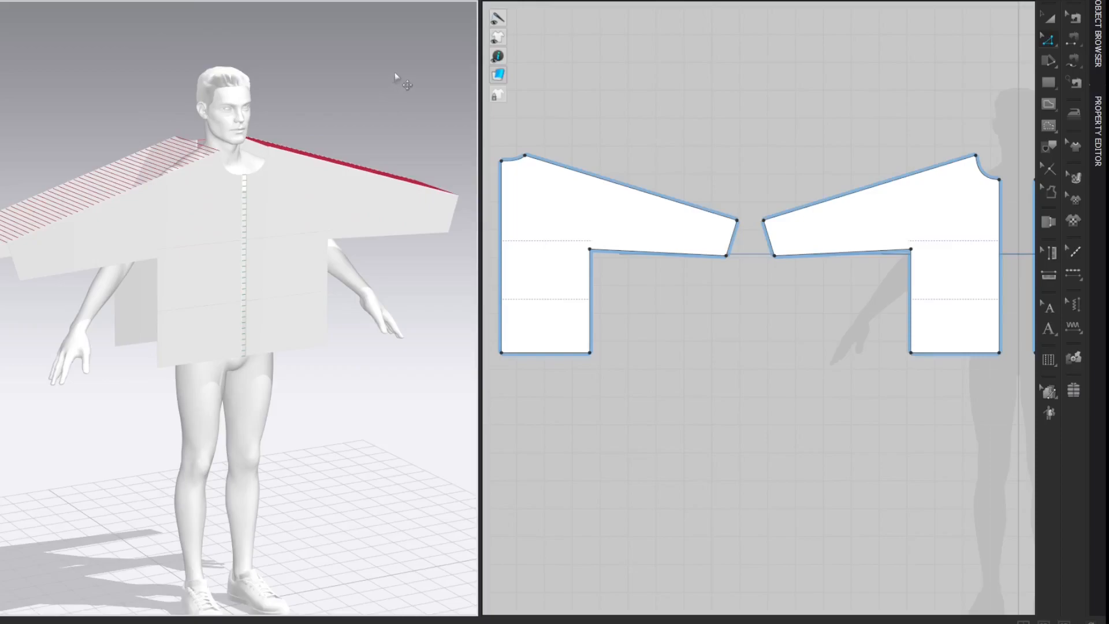
{"action": "key", "text": "space"}
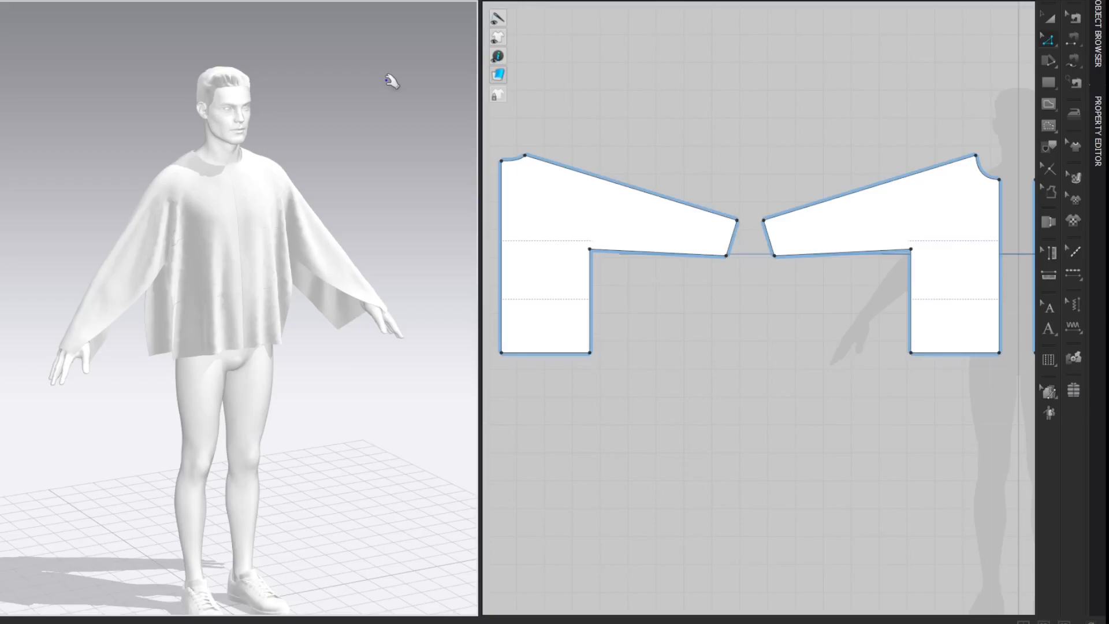
{"action": "right_click_drag", "start_coordinate": [361, 161], "coordinate": [357, 126]}
{"action": "left_click", "coordinate": [736, 106]}
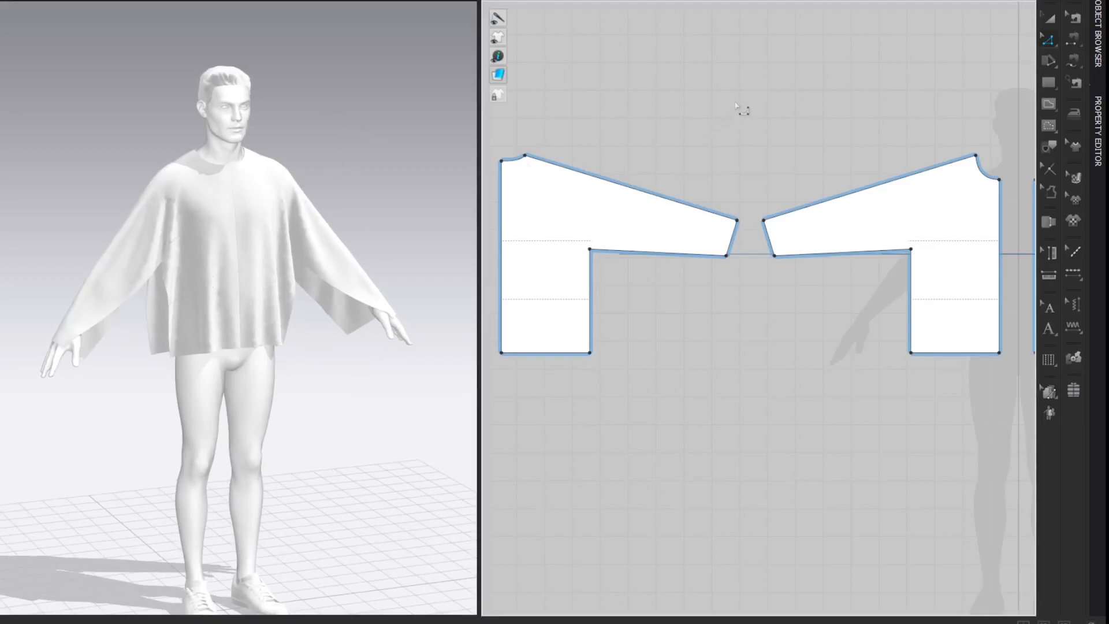
Move the hem edges of the back and front pieces down by 8 cm and simulate the lengthened garment.
{"action": "left_click", "coordinate": [585, 353]}
{"action": "left_click", "coordinate": [979, 354], "text": "shift"}
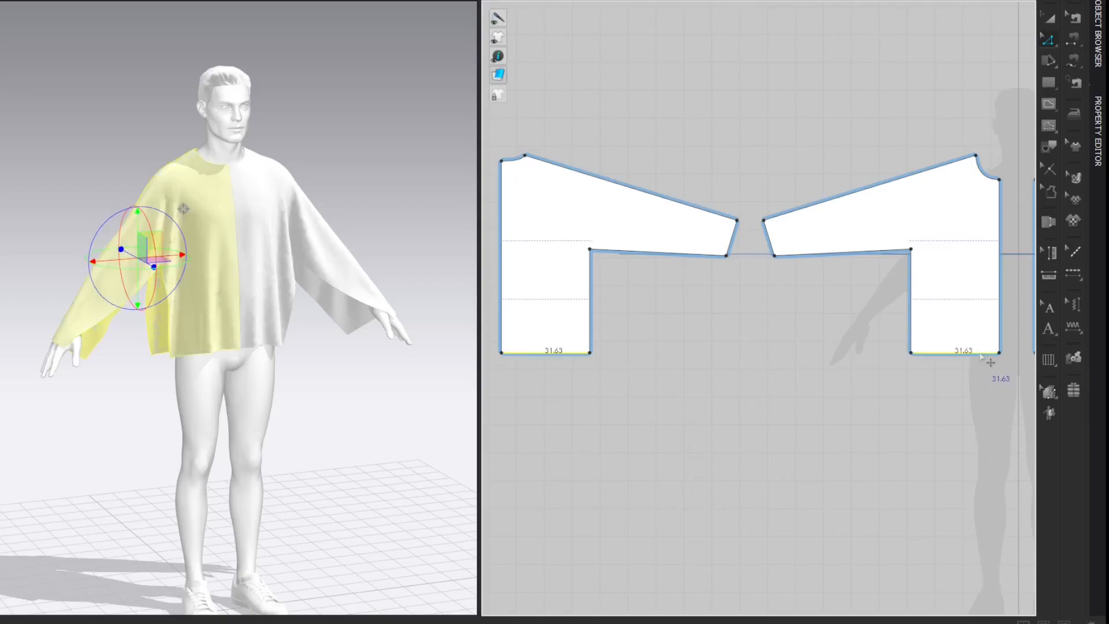
{"action": "left_click_drag", "start_coordinate": [966, 355], "coordinate": [965, 369]}
{"action": "right_click", "coordinate": [966, 370]}
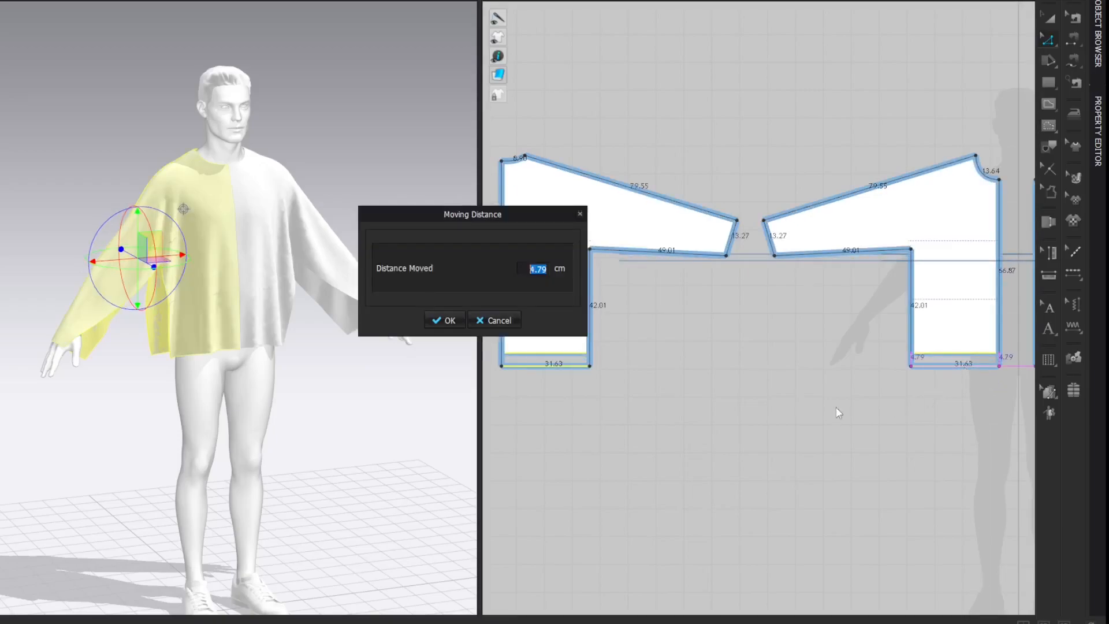
{"action": "type", "text": "8"}
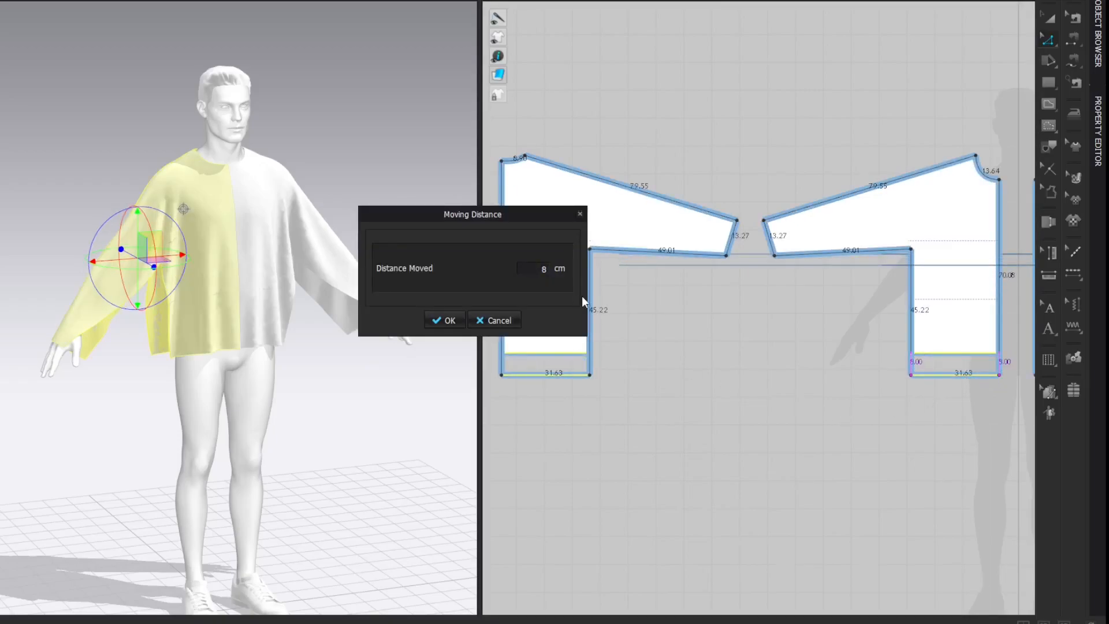
{"action": "key", "text": "Return"}
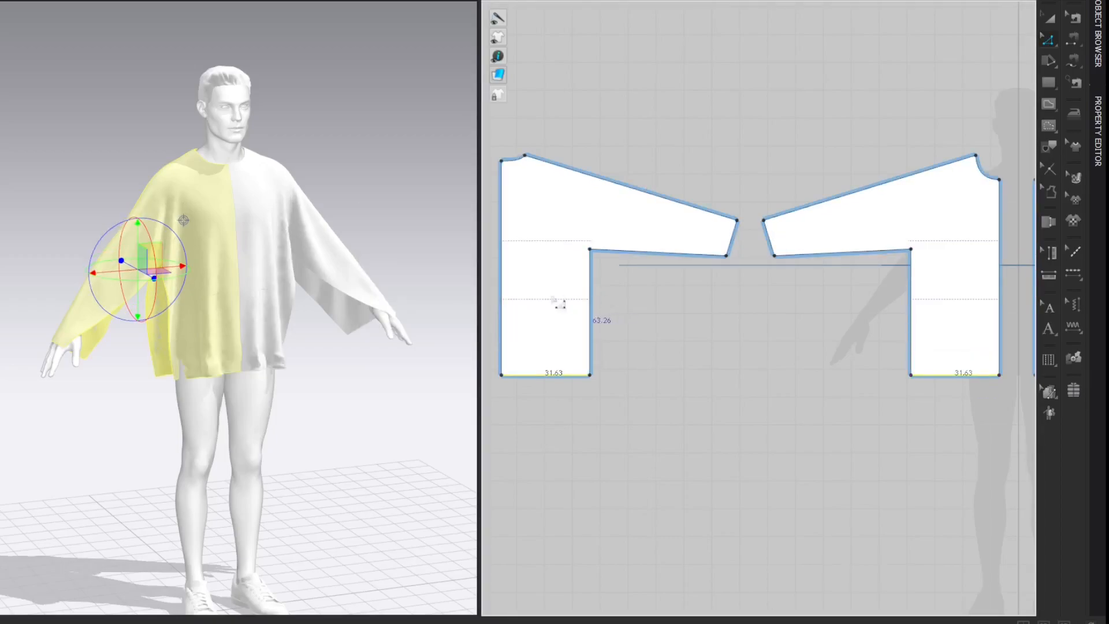
{"action": "left_click", "coordinate": [420, 215]}
{"action": "key", "text": "space"}
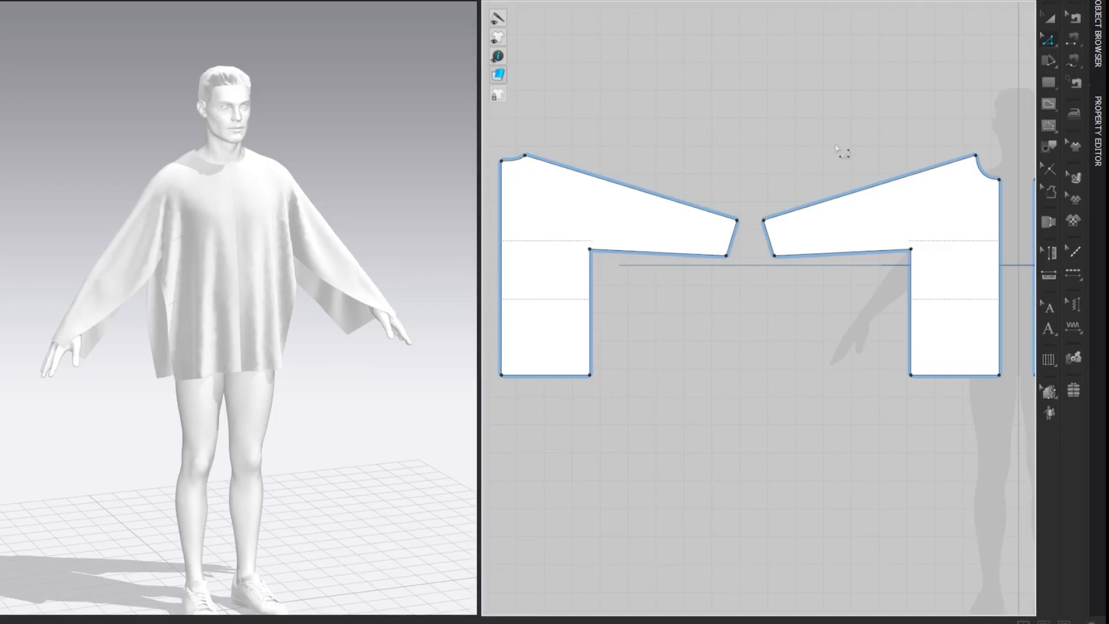
Split the front piece's shoulder and upper sleeve line into two lines, 40 cm from the cuff.
{"action": "left_click", "coordinate": [854, 198]}
{"action": "right_click", "coordinate": [850, 196]}
{"action": "left_click", "coordinate": [866, 282]}
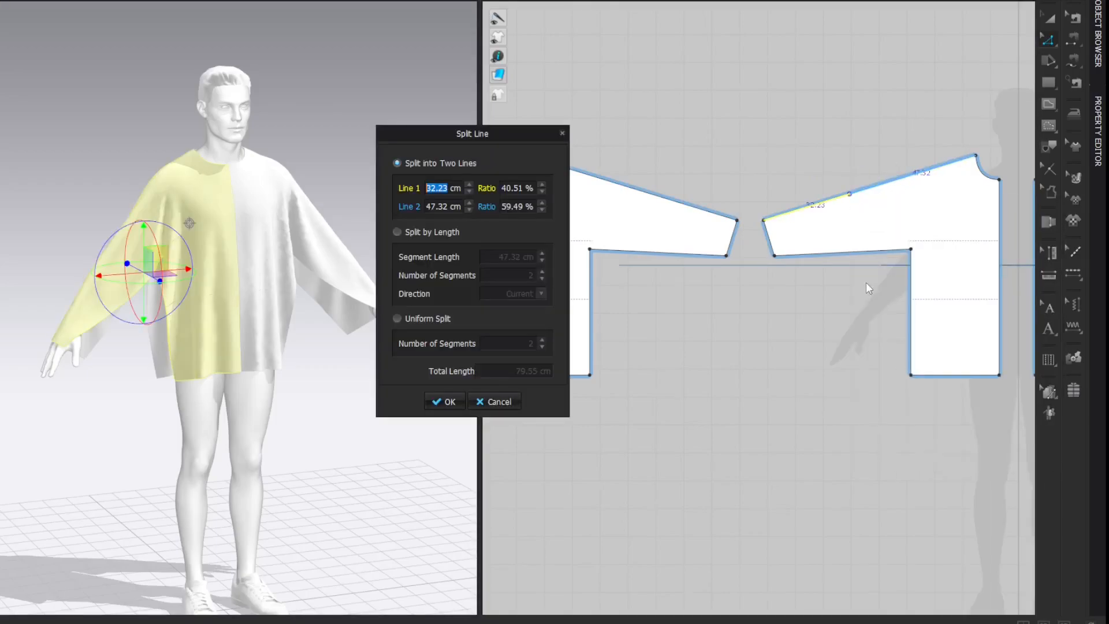
{"action": "type", "text": "40"}
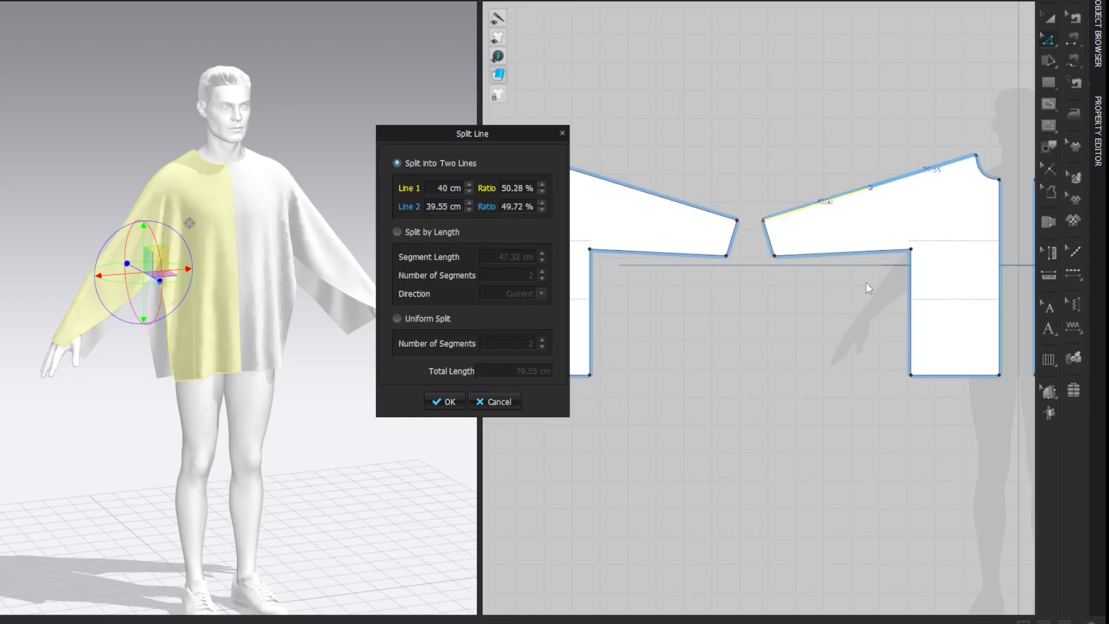
{"action": "key", "text": "Return"}
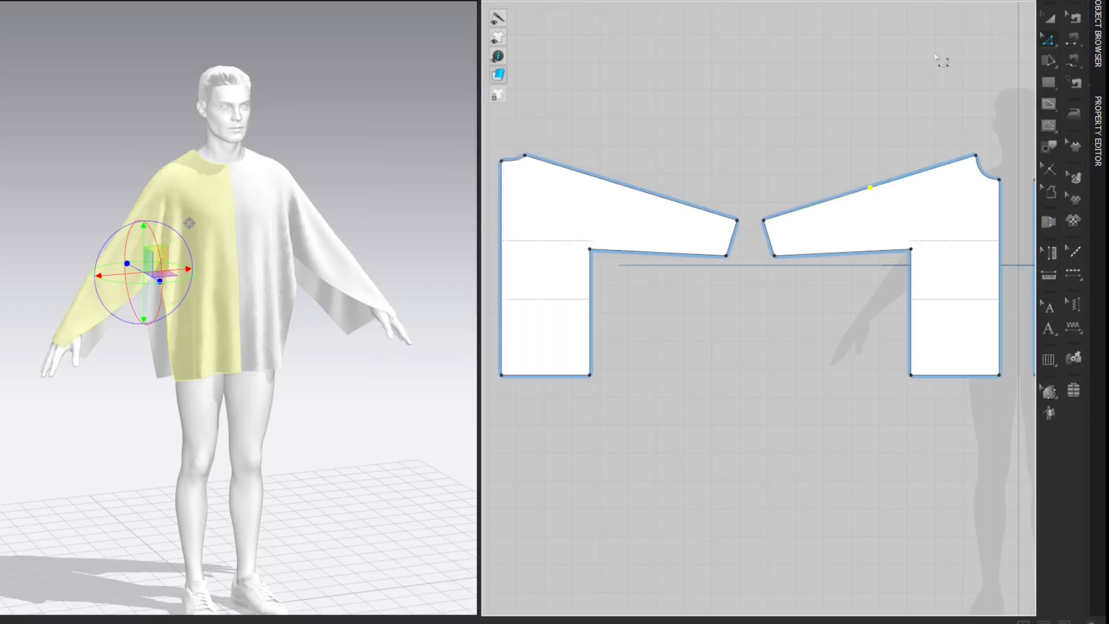
{"action": "key", "text": "Escape"}
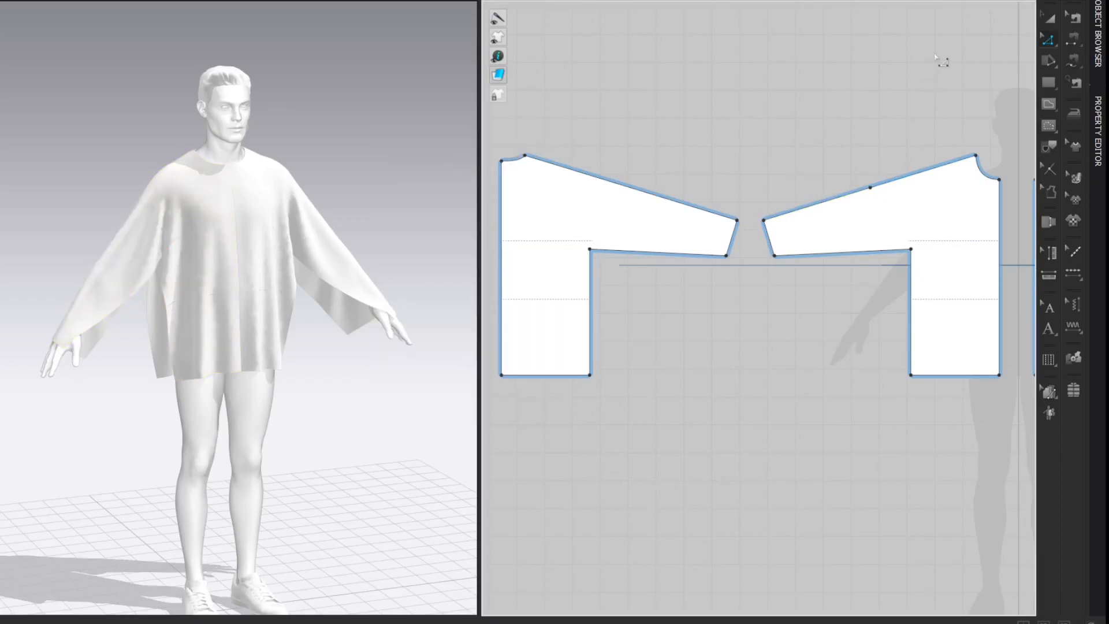
Split the front piece's underarm sleeve line into two lines, with the segment on the cuff side 40 cm long.
{"action": "left_click", "coordinate": [862, 253]}
{"action": "right_click", "coordinate": [861, 253]}
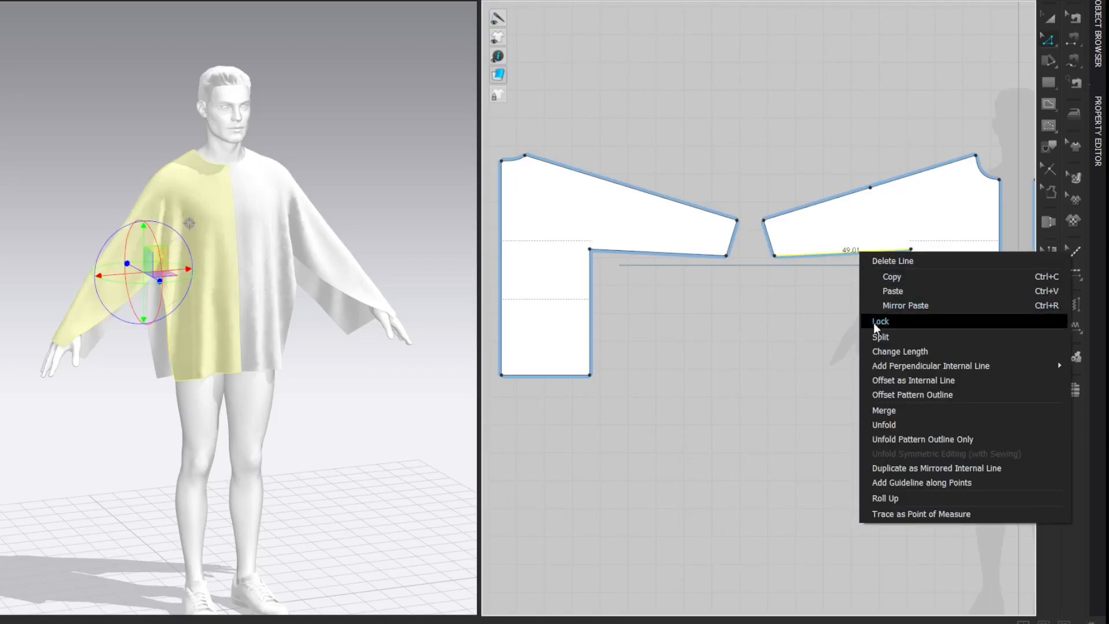
{"action": "left_click", "coordinate": [878, 337]}
{"action": "type", "text": "40"}
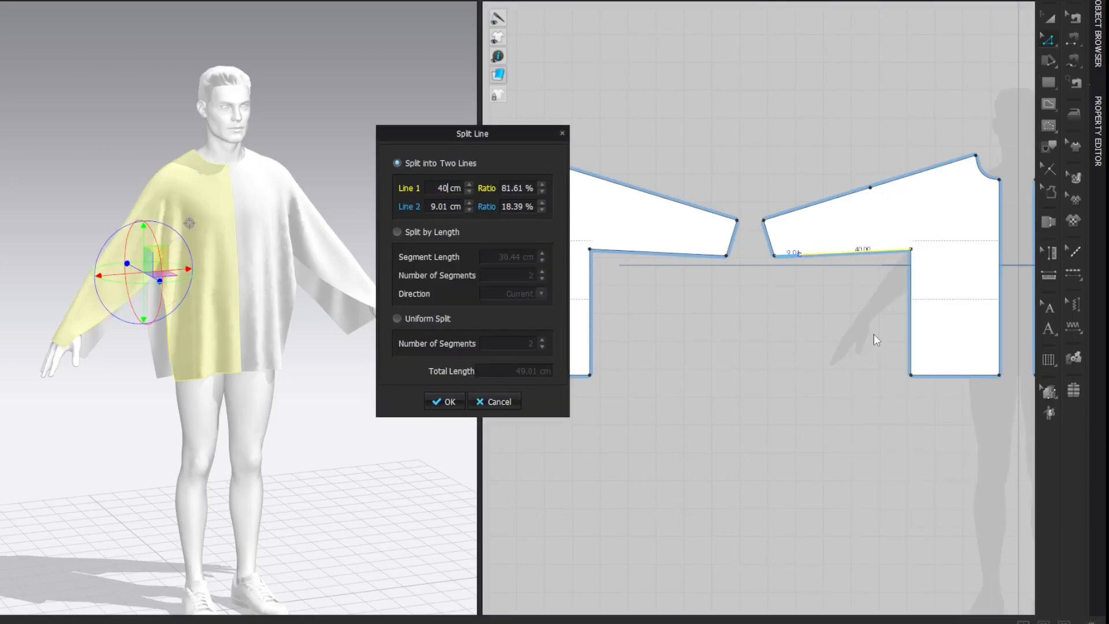
{"action": "double_click", "coordinate": [464, 209]}
{"action": "type", "text": "40"}
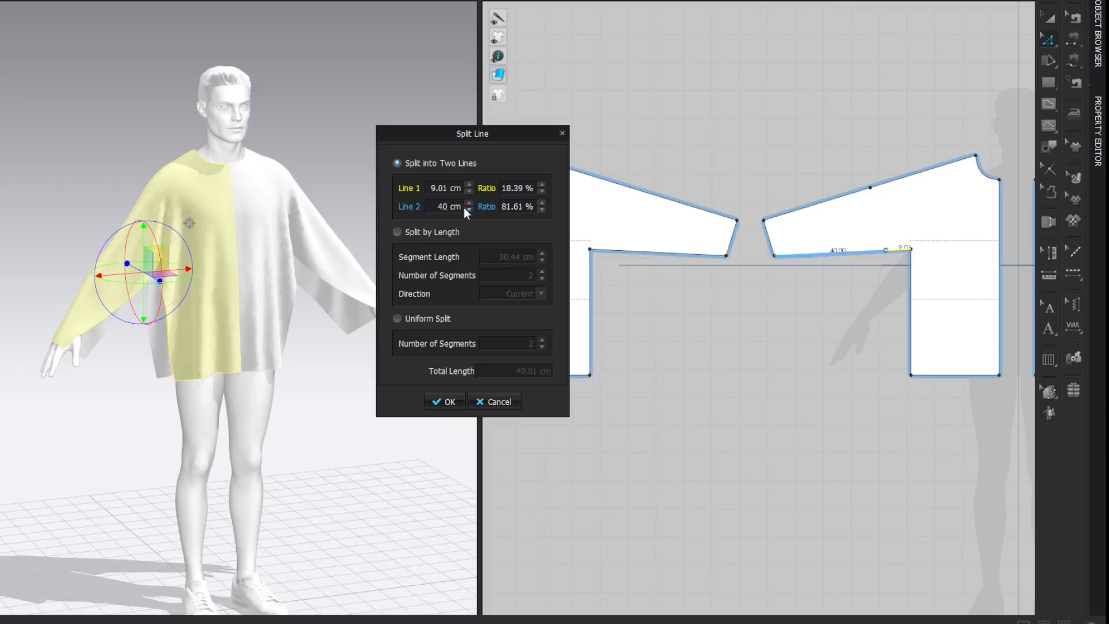
{"action": "left_click", "coordinate": [447, 400]}
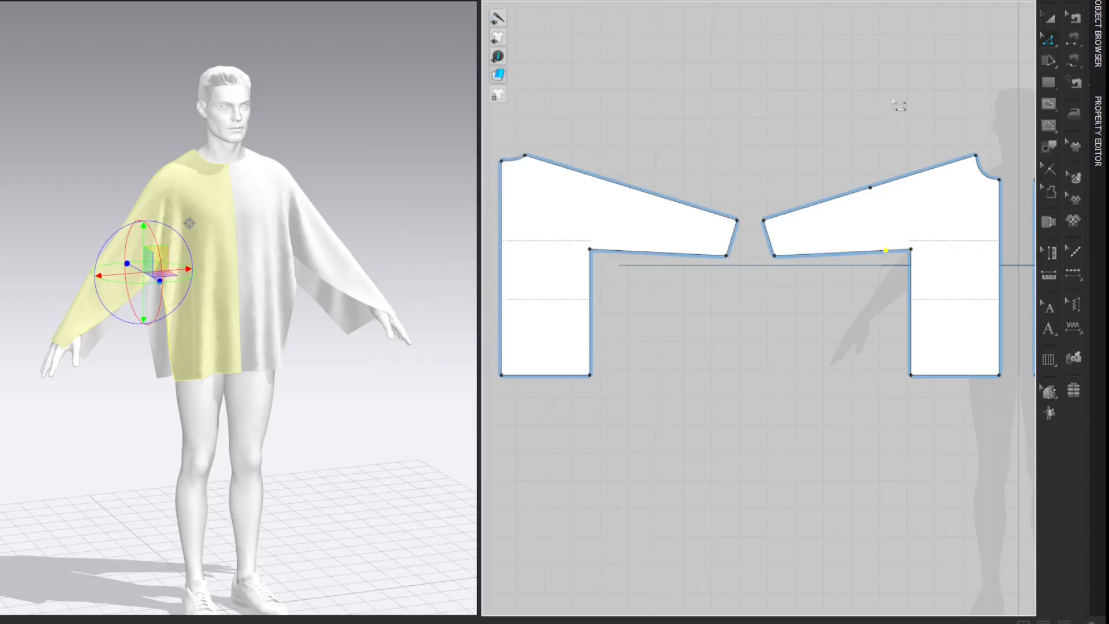
Draw an internal line across the front sleeve between the two split points.
{"action": "key", "text": "g"}
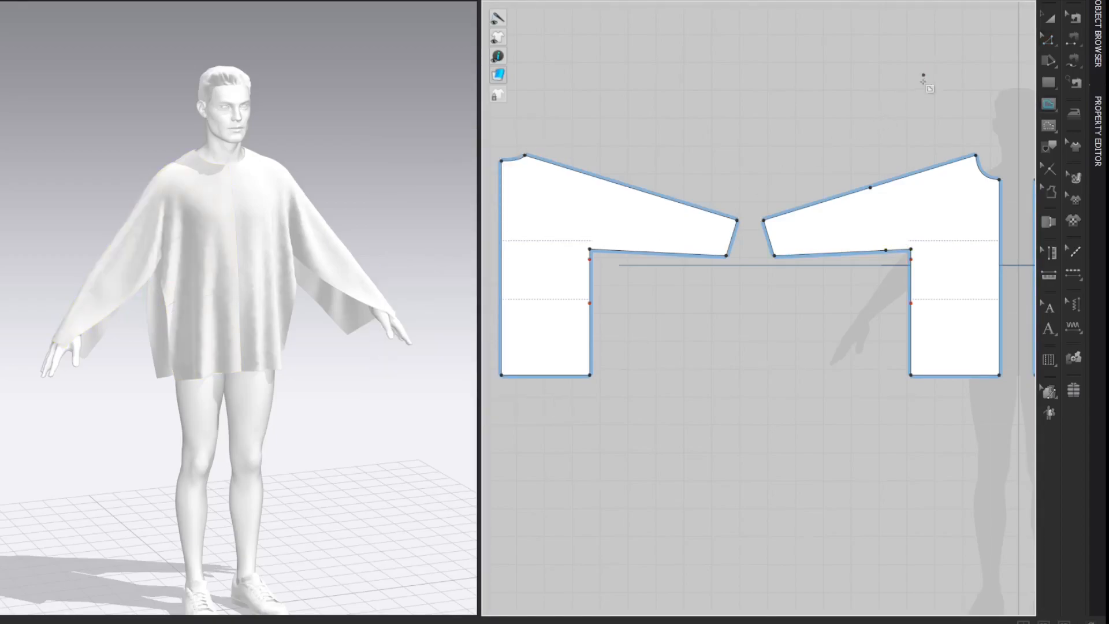
{"action": "left_click", "coordinate": [871, 188]}
{"action": "double_click", "coordinate": [886, 250]}
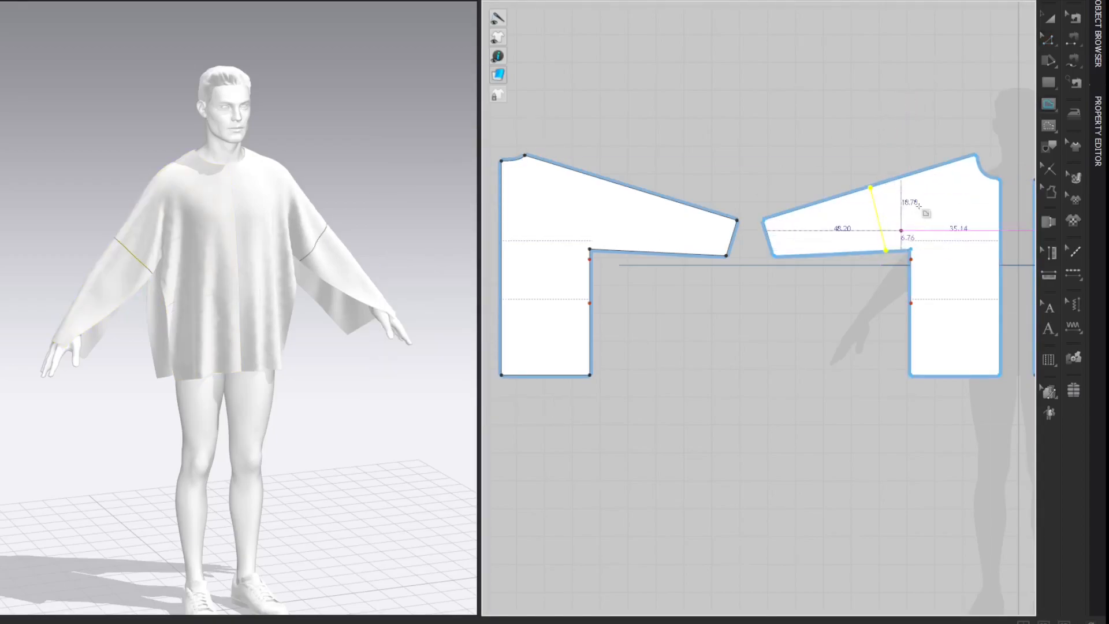
{"action": "key", "text": "z"}
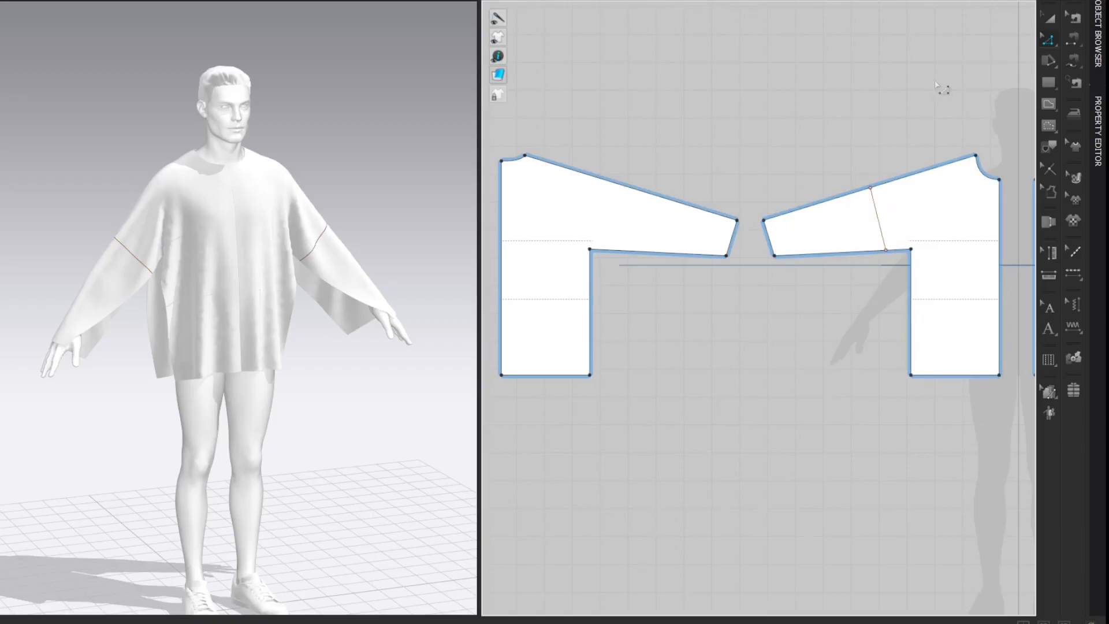
Offset the short underarm segment beside the front piece's side seam as an internal line at 6 cm.
{"action": "left_click", "coordinate": [903, 250]}
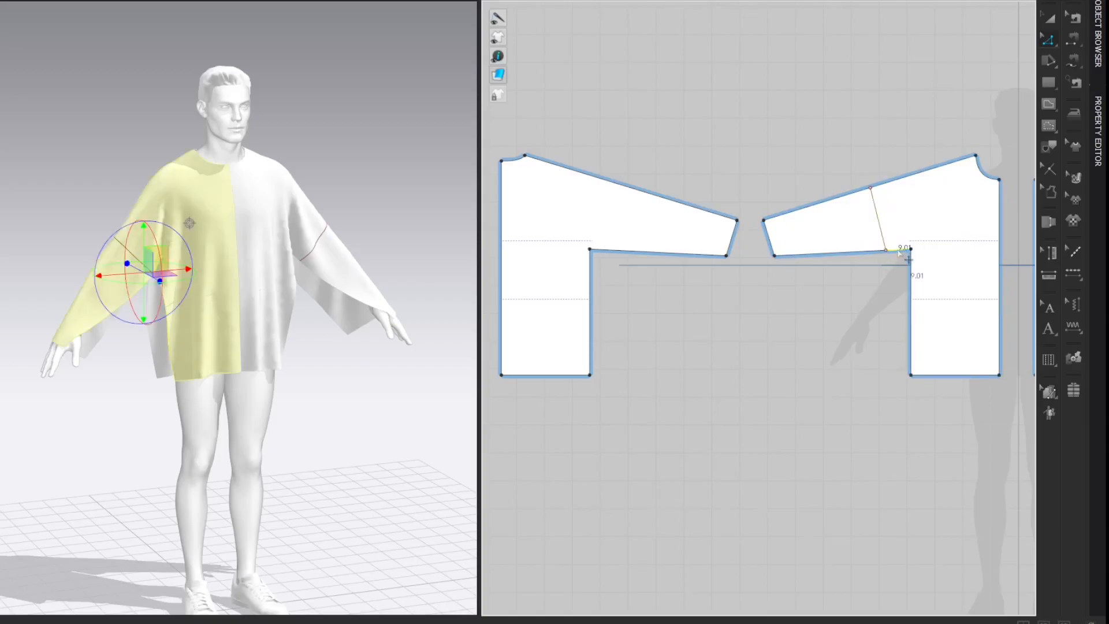
{"action": "right_click", "coordinate": [900, 248]}
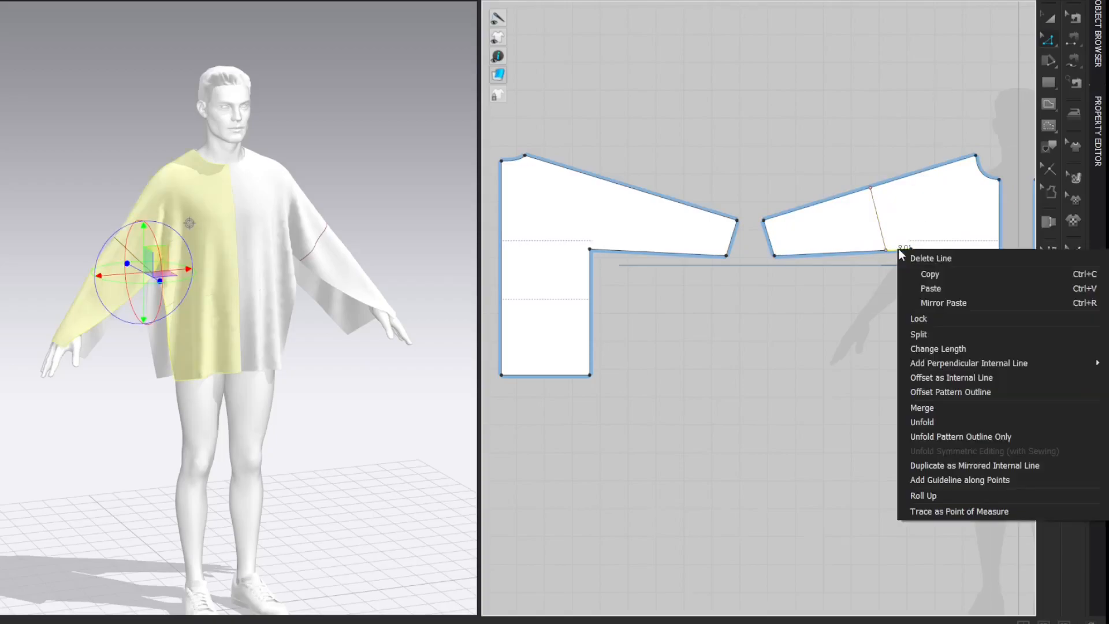
{"action": "left_click", "coordinate": [925, 378]}
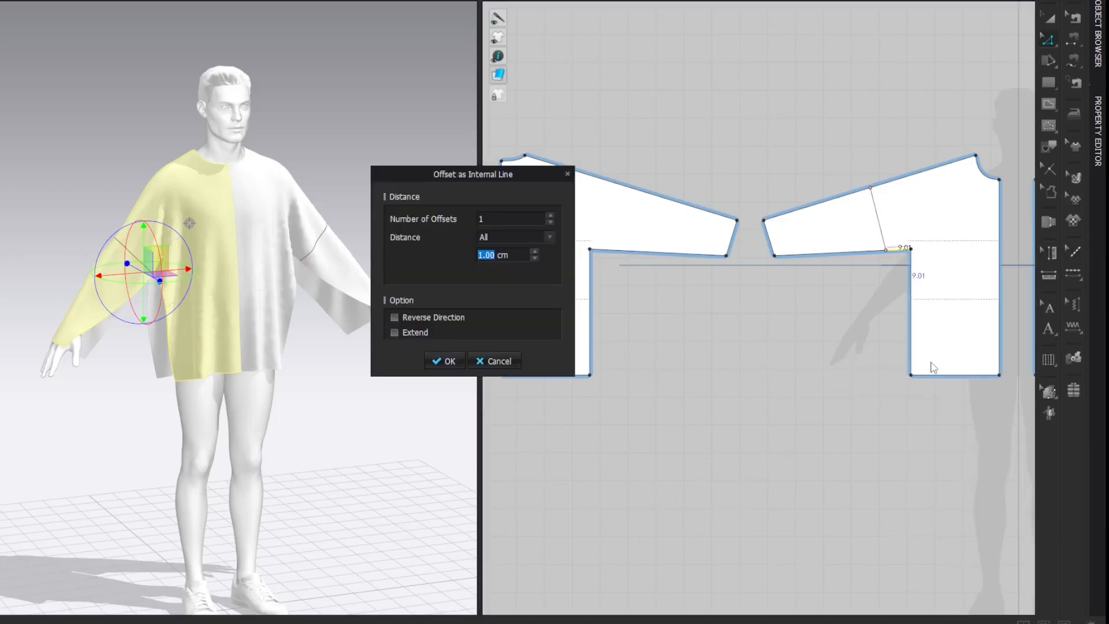
{"action": "type", "text": "6"}
{"action": "left_click", "coordinate": [445, 359]}
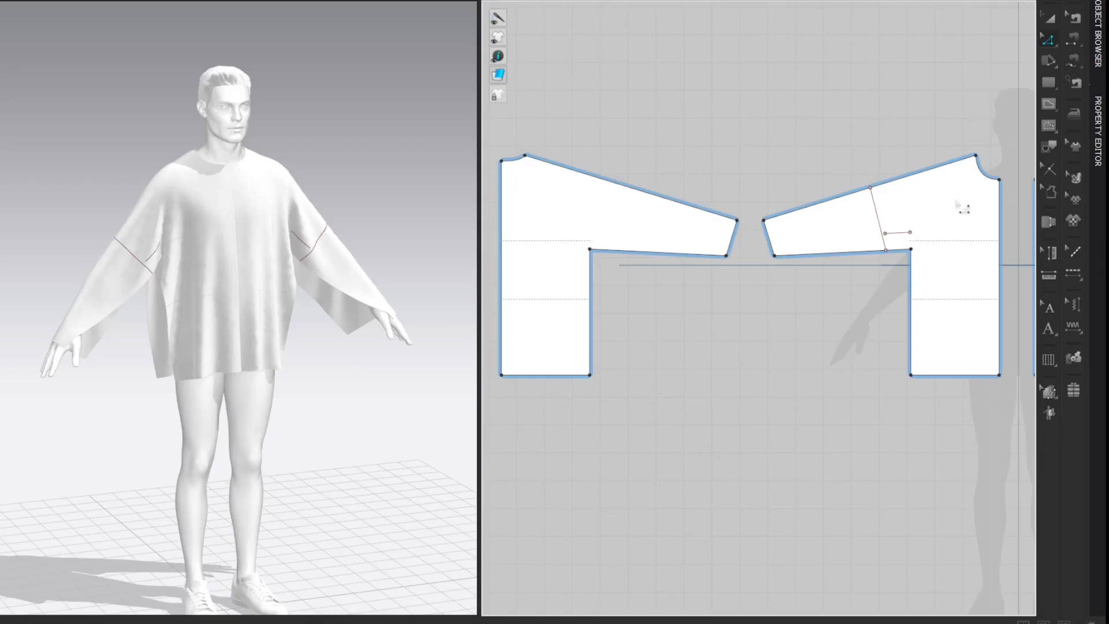
Offset the front piece's side seam as an internal line at 6 cm.
{"action": "left_click", "coordinate": [912, 283]}
{"action": "right_click", "coordinate": [912, 298]}
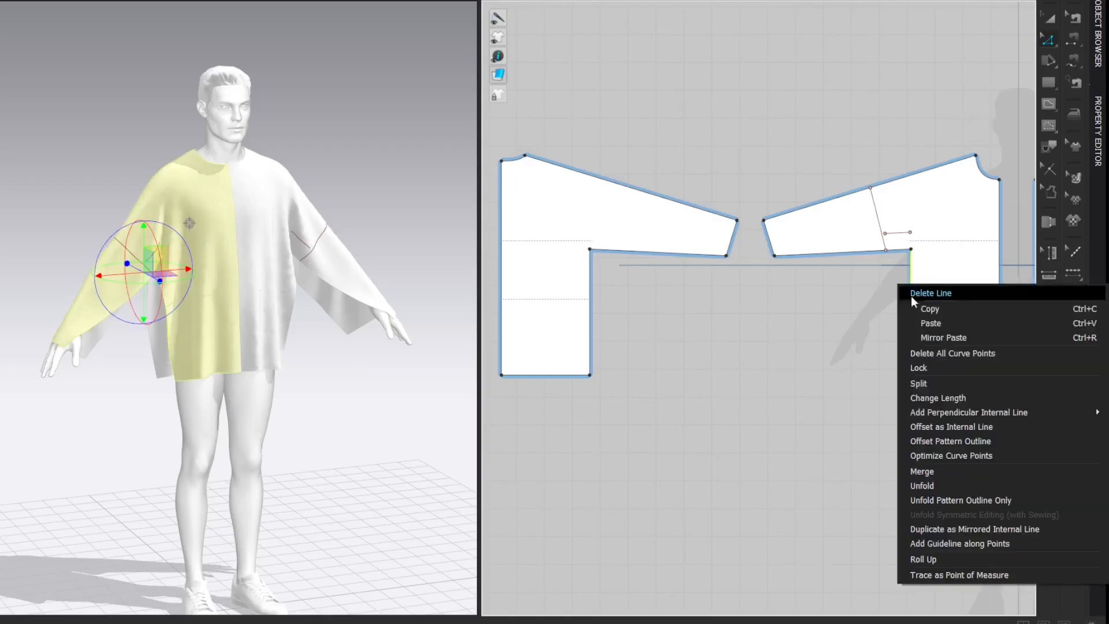
{"action": "left_click", "coordinate": [913, 426]}
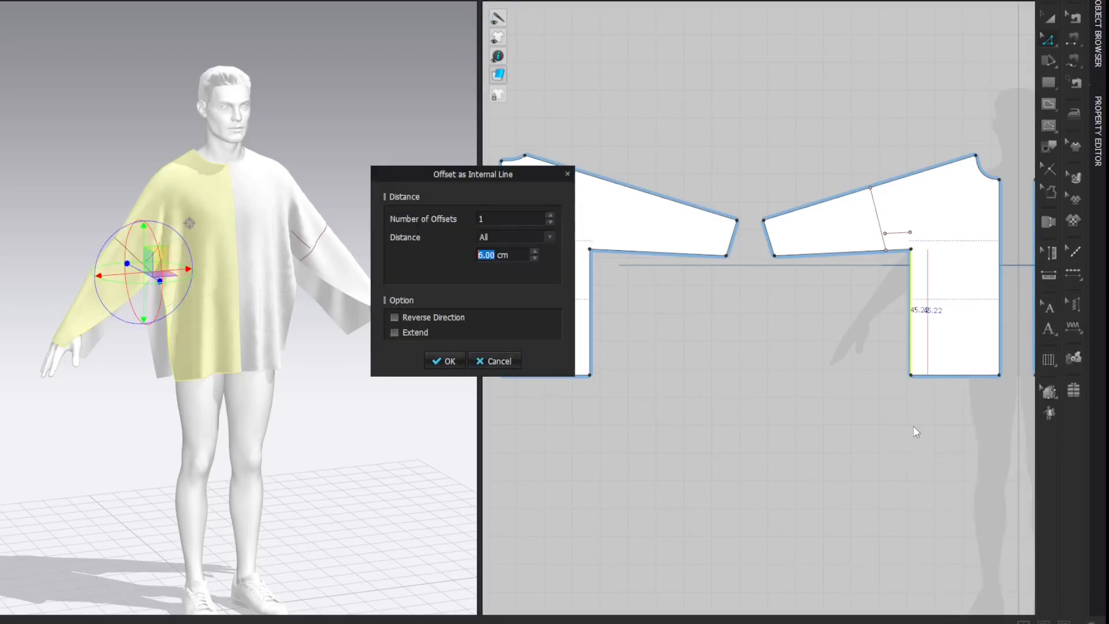
{"action": "left_click", "coordinate": [454, 363]}
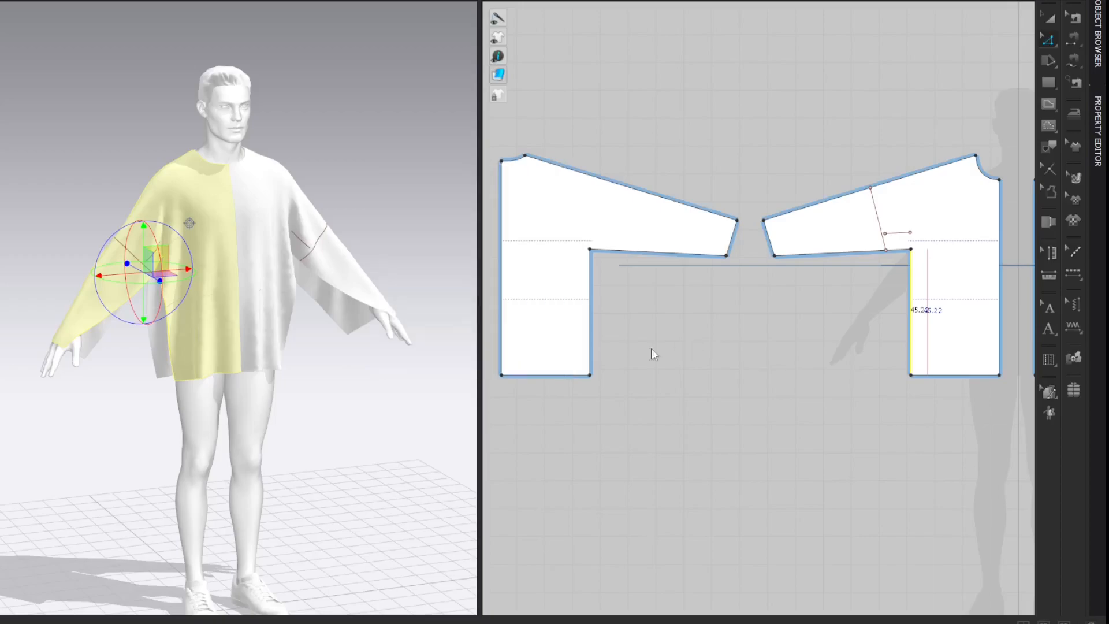
{"action": "left_click", "coordinate": [992, 75]}
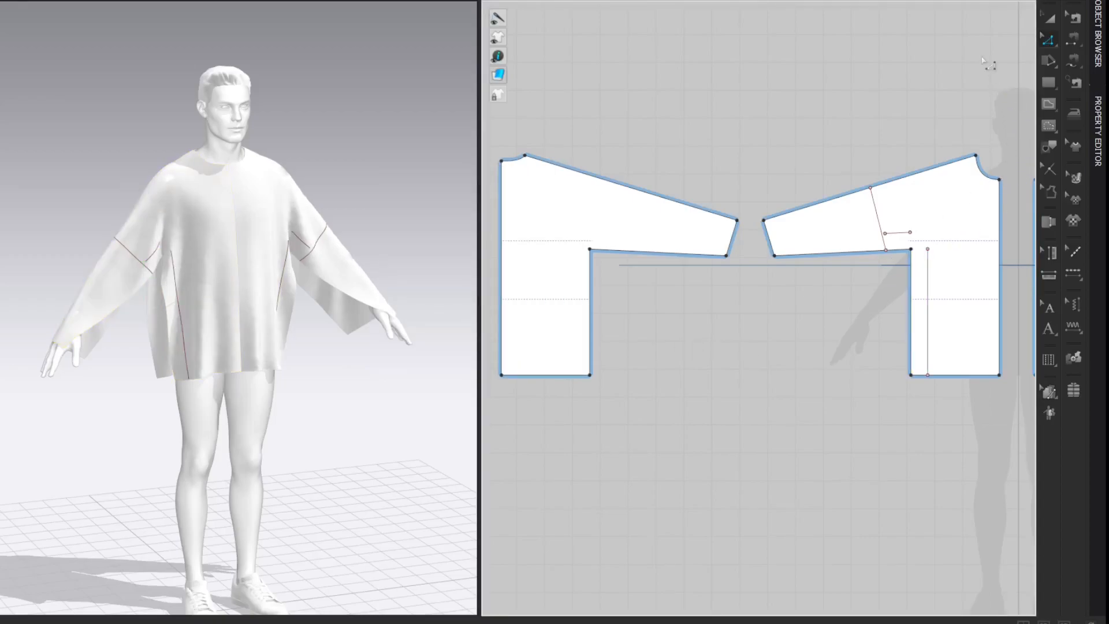
Extend the short underarm internal line to its neighbouring lines and move the vertical line's upper end to meet it at a corner.
{"action": "left_click", "coordinate": [930, 257]}
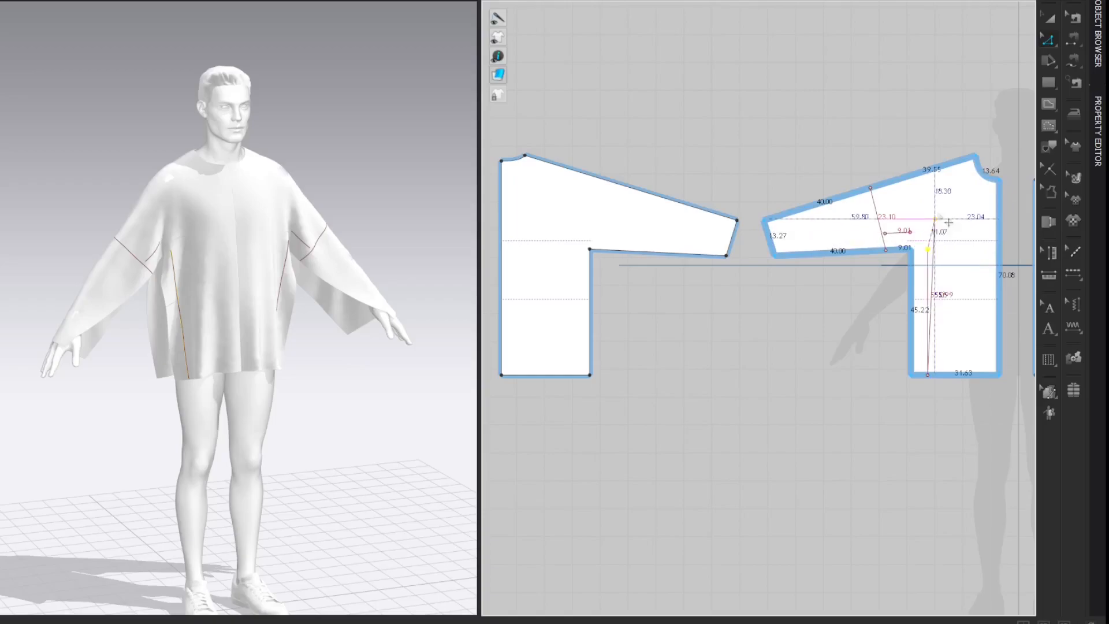
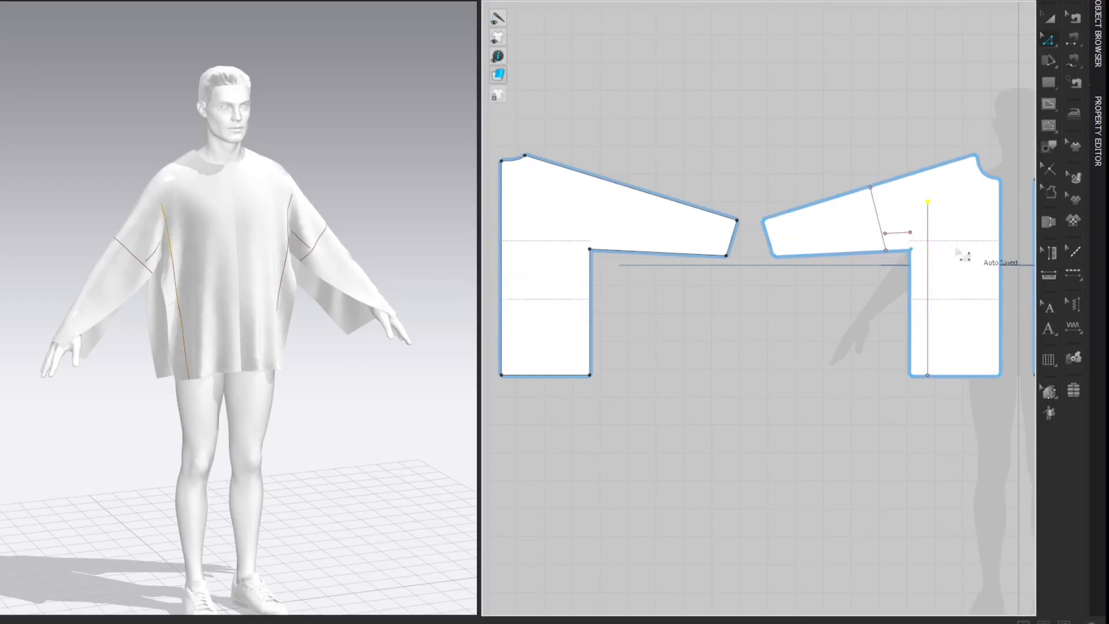
{"action": "right_click", "coordinate": [899, 233]}
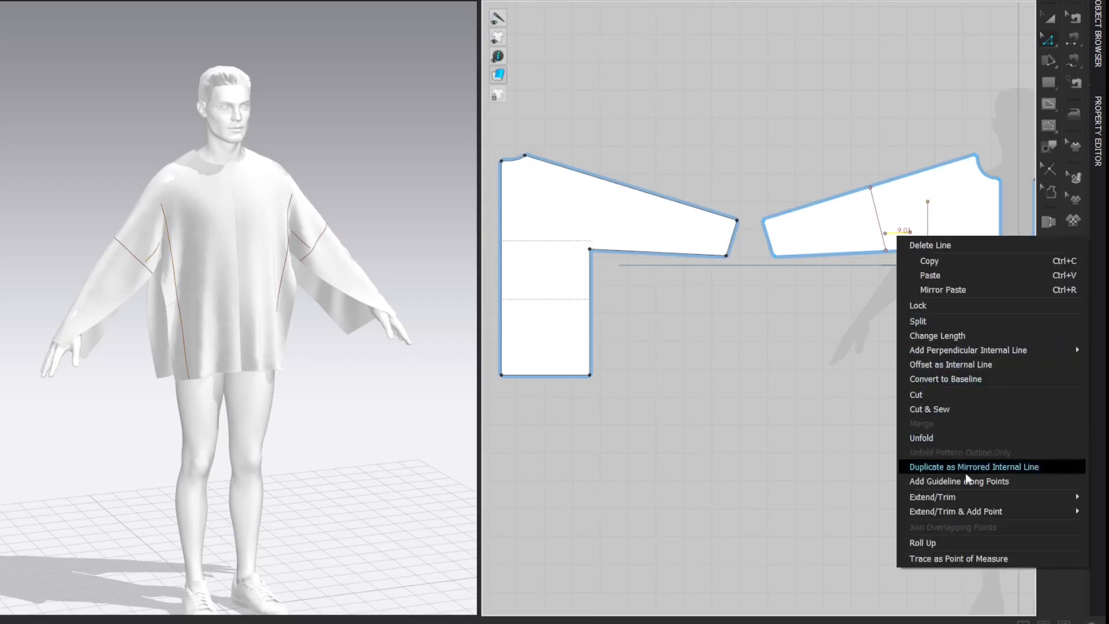
{"action": "mouse_move", "coordinate": [904, 497]}
{"action": "left_click", "coordinate": [852, 512]}
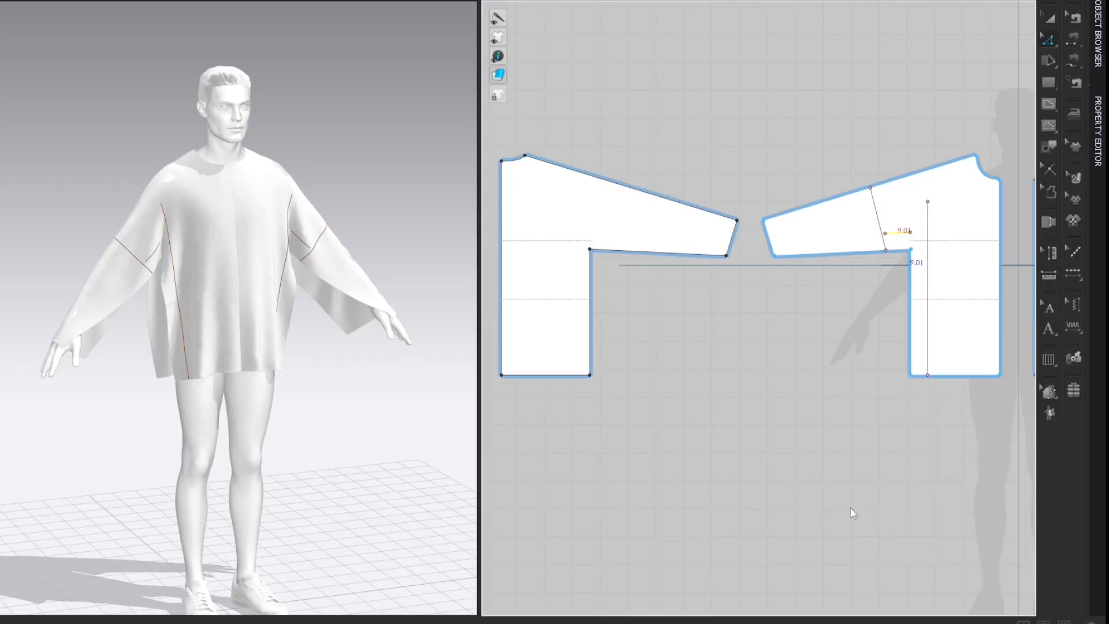
{"action": "left_click_drag", "start_coordinate": [928, 203], "coordinate": [928, 231]}
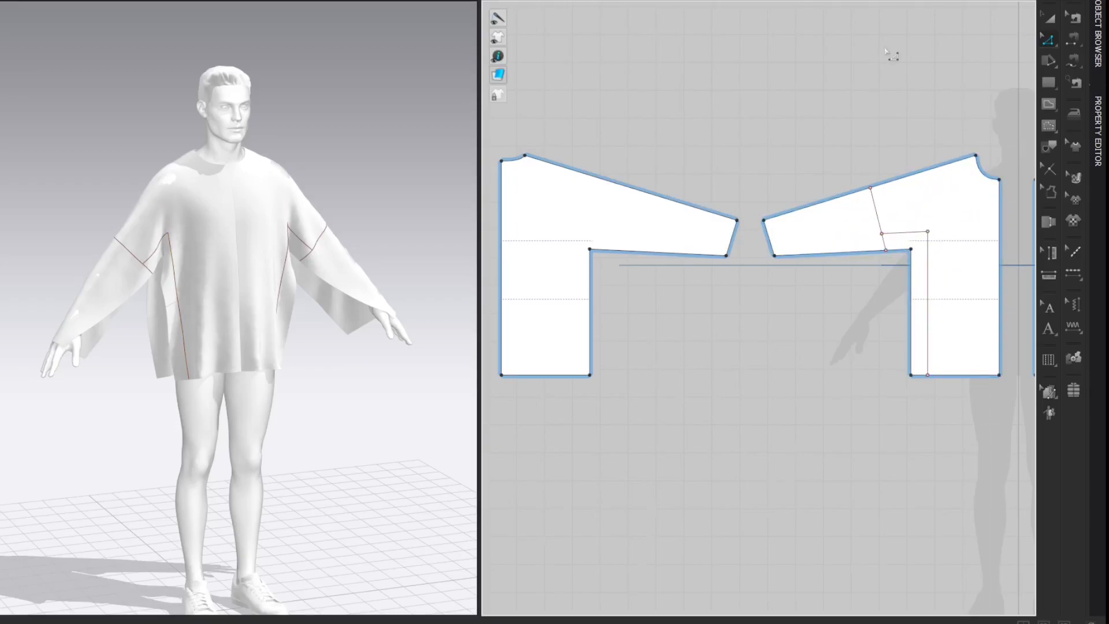
Split the upper sleeve edge of the back piece at 40 cm from the cuff.
{"action": "left_click", "coordinate": [733, 225]}
{"action": "right_click", "coordinate": [733, 225]}
{"action": "left_click", "coordinate": [732, 301]}
{"action": "type", "text": "40"}
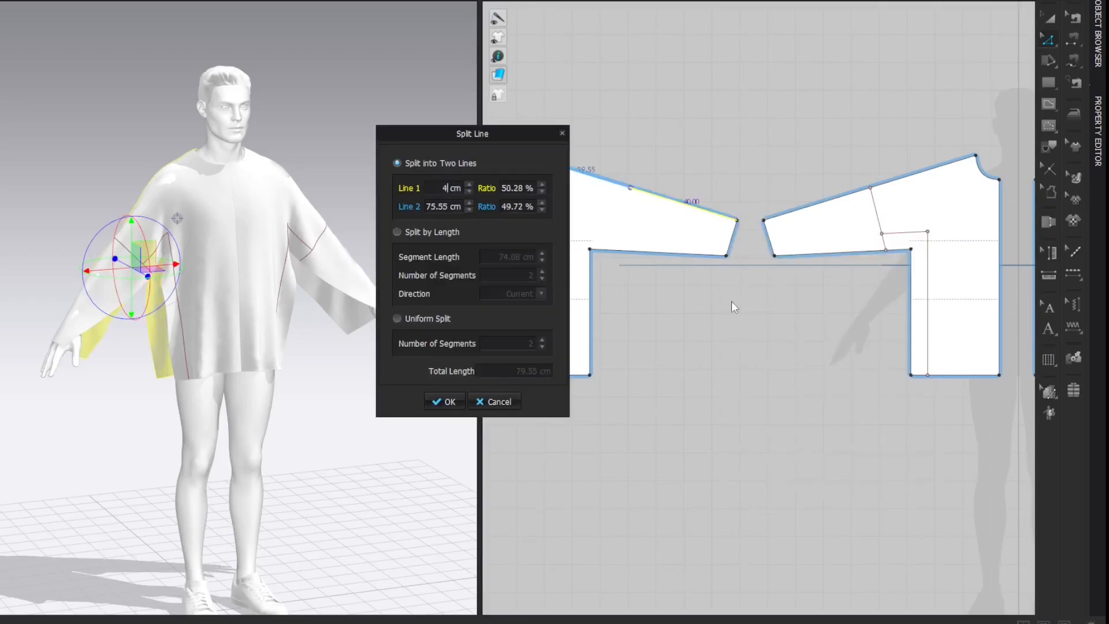
{"action": "key", "text": "Return"}
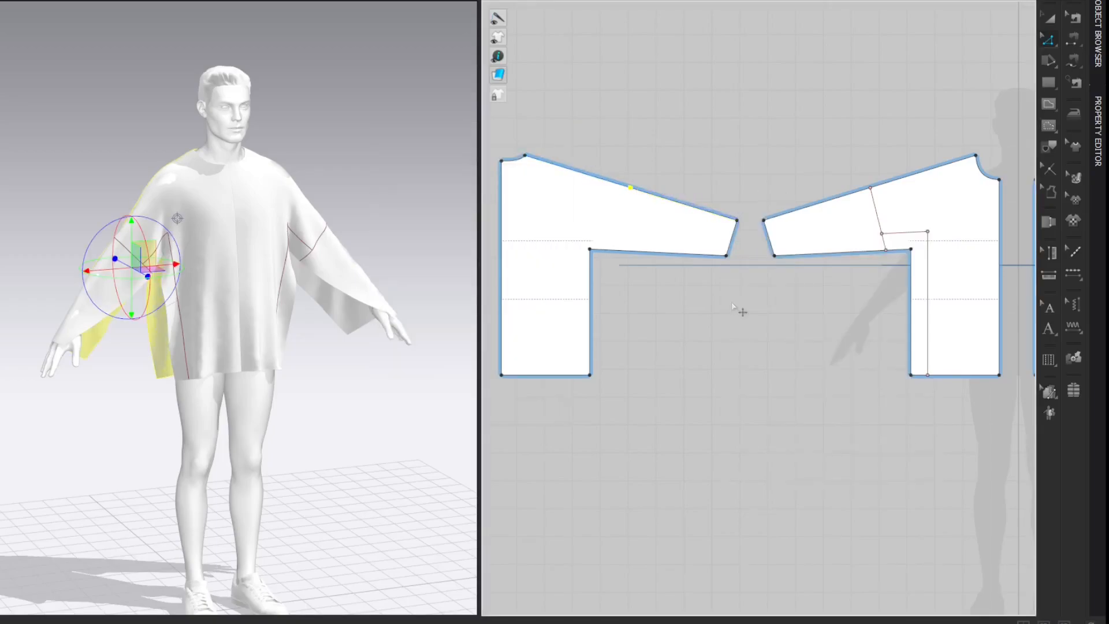
Split the underarm sleeve edge of the back piece at 40 cm from the cuff.
{"action": "left_click", "coordinate": [714, 254]}
{"action": "right_click", "coordinate": [713, 255]}
{"action": "left_click", "coordinate": [731, 352]}
{"action": "type", "text": "40"}
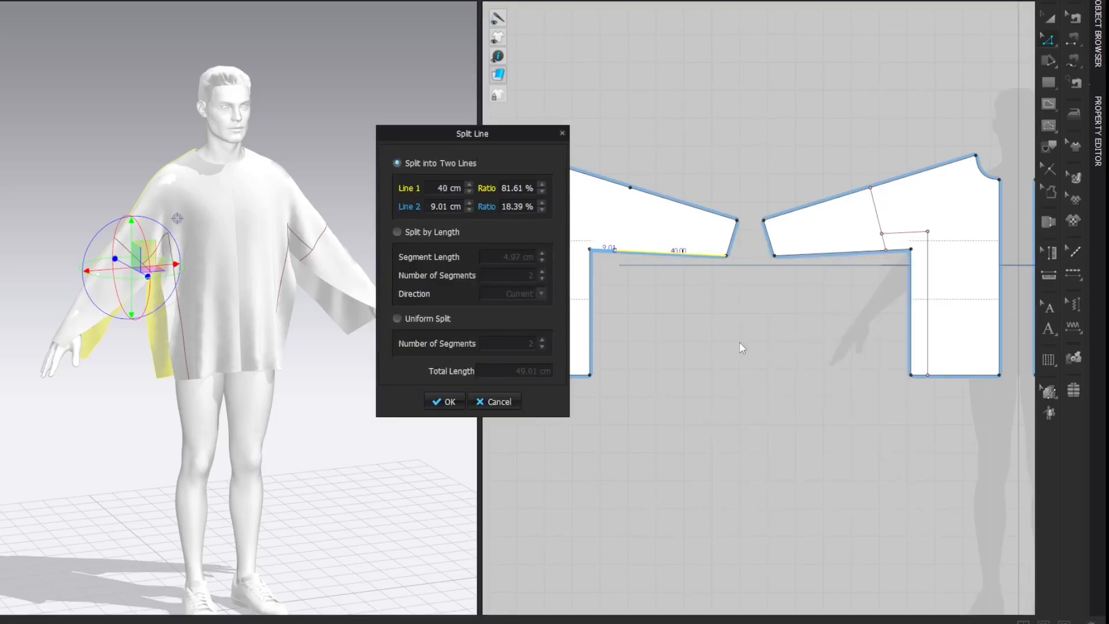
{"action": "key", "text": "Return"}
Draw an internal line across the back sleeve between its upper and underarm split points.
{"action": "left_click", "coordinate": [784, 139]}
{"action": "key", "text": "g"}
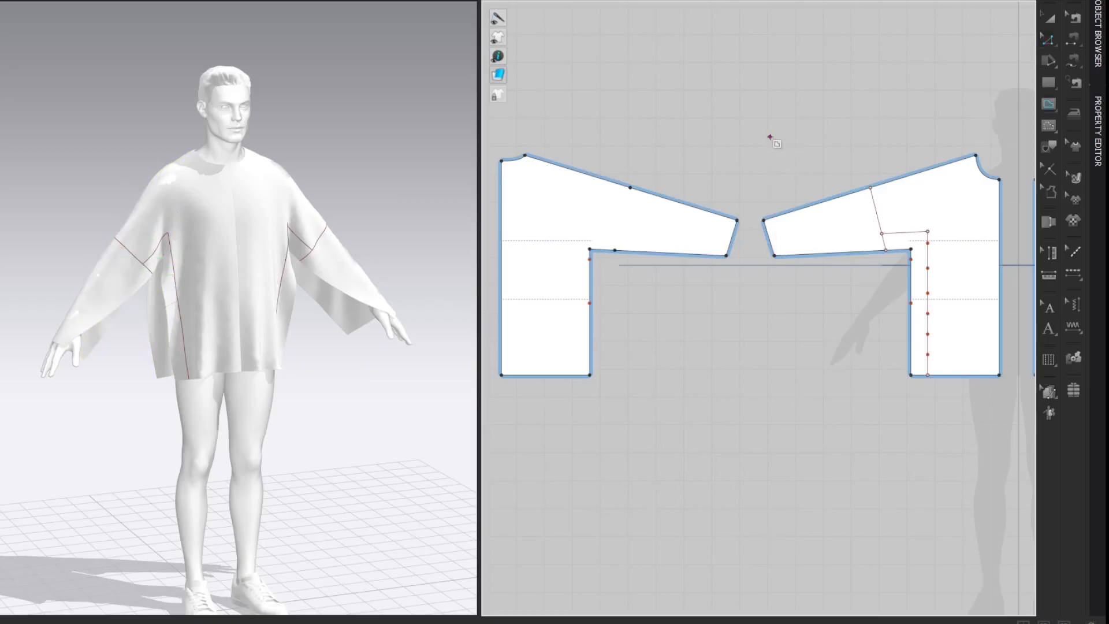
{"action": "left_click", "coordinate": [630, 187]}
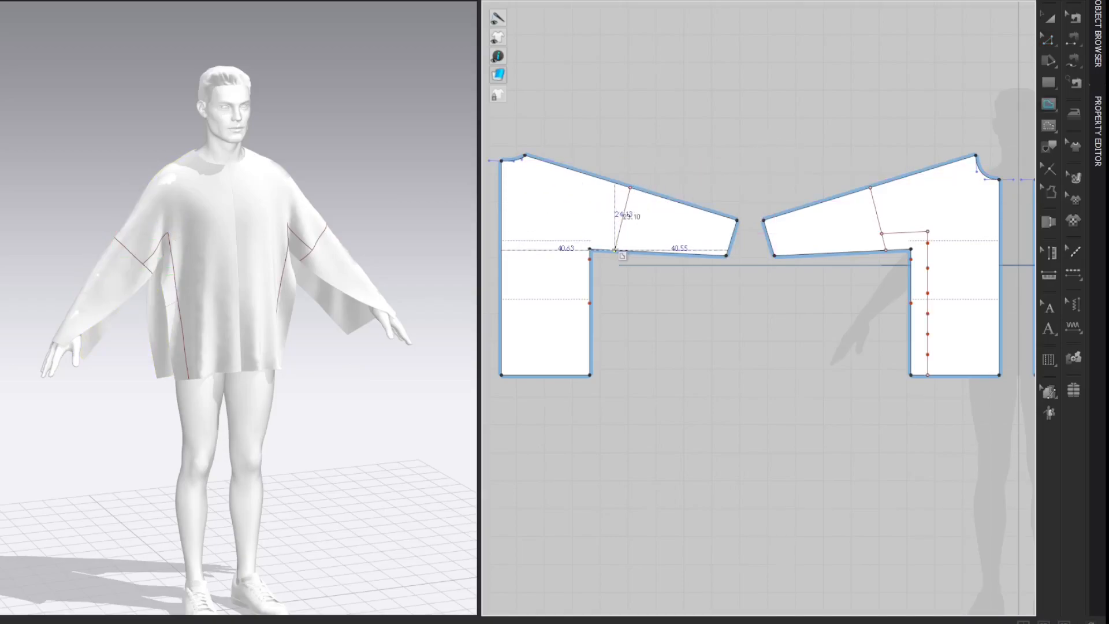
{"action": "double_click", "coordinate": [615, 251]}
{"action": "left_click", "coordinate": [797, 74]}
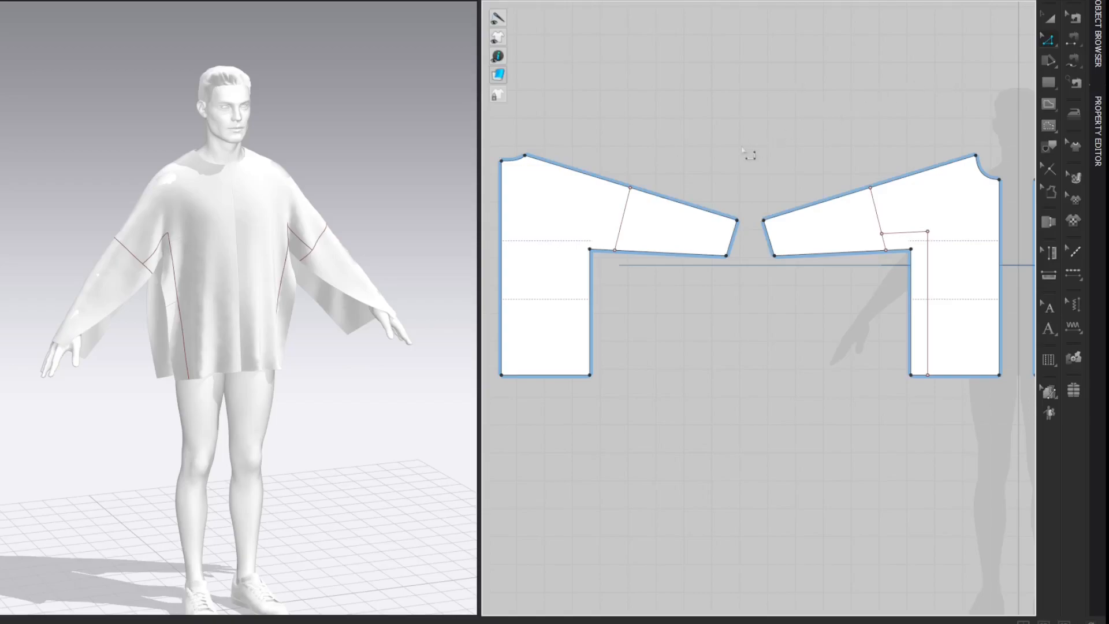
Offset the short underarm segment beside the back piece's side seam as an internal line at 6 cm.
{"action": "left_click", "coordinate": [602, 250]}
{"action": "right_click", "coordinate": [604, 252]}
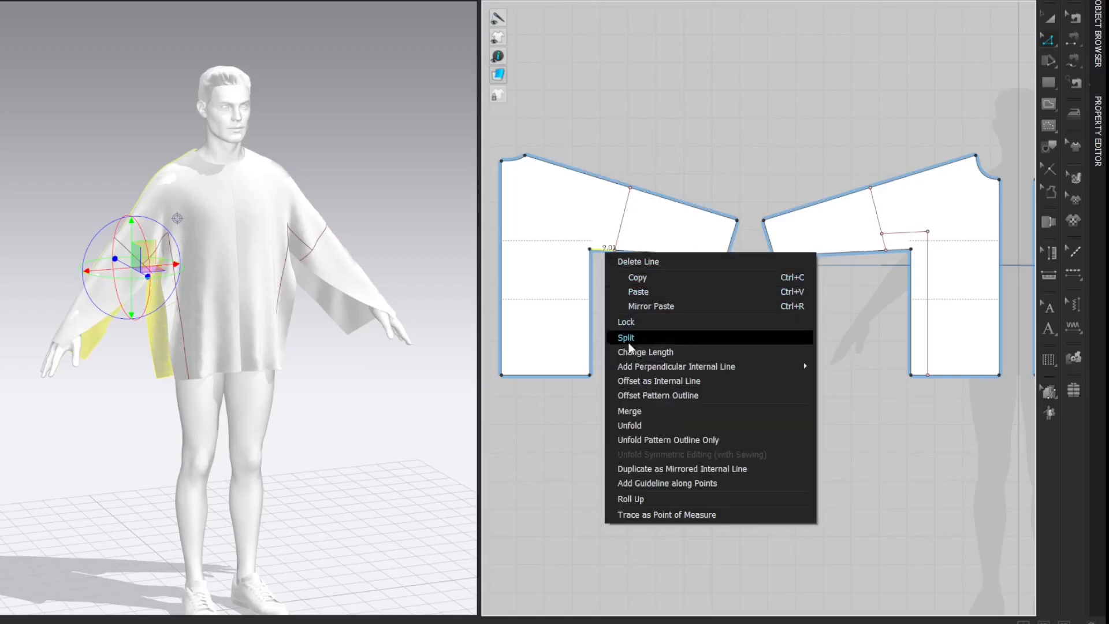
{"action": "left_click", "coordinate": [629, 380]}
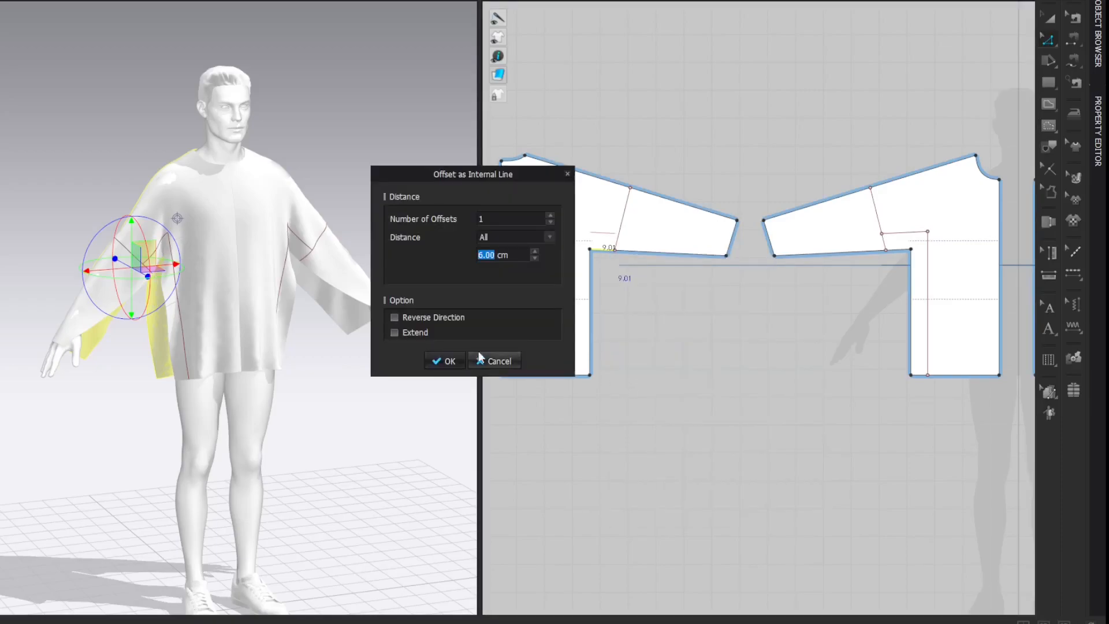
{"action": "left_click", "coordinate": [434, 360]}
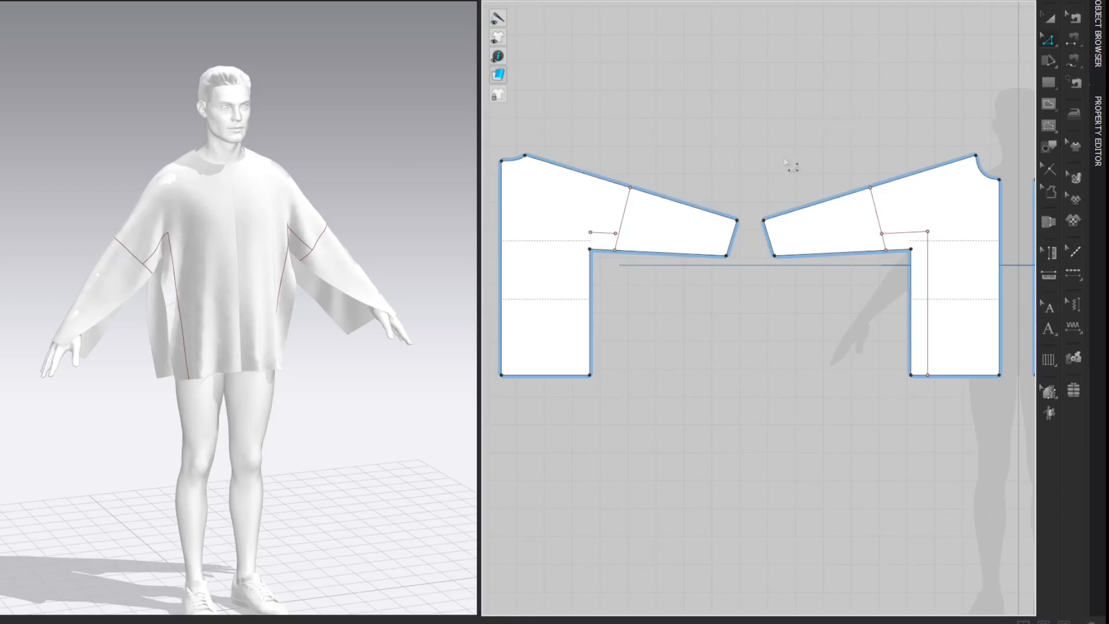
Offset the back piece's side seam as an internal line at 6 cm.
{"action": "left_click", "coordinate": [591, 298]}
{"action": "right_click", "coordinate": [591, 295]}
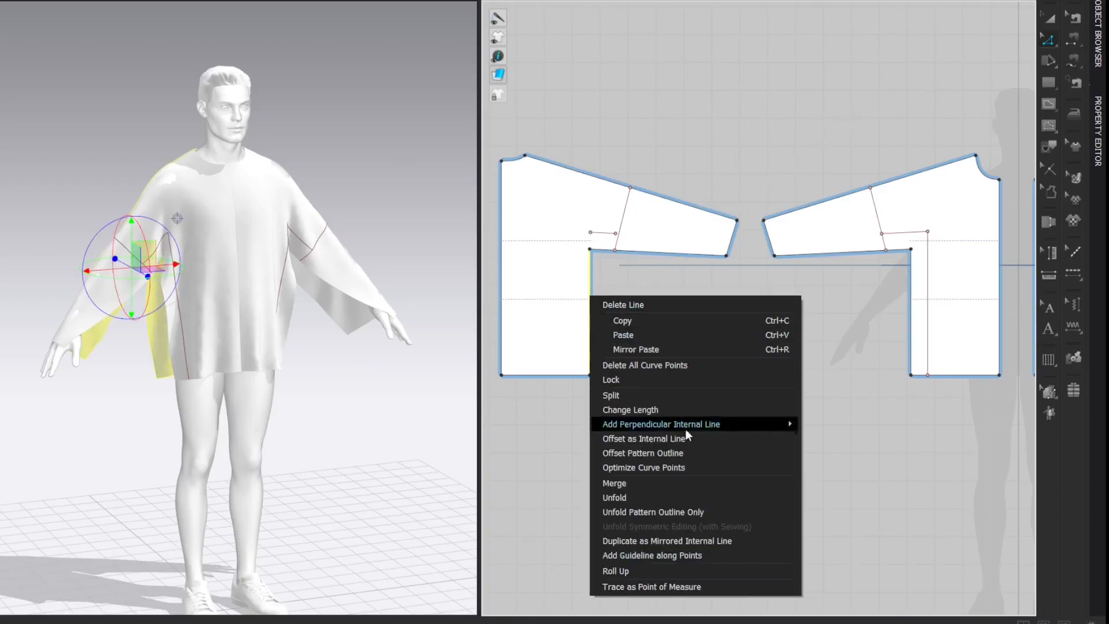
{"action": "left_click", "coordinate": [692, 442]}
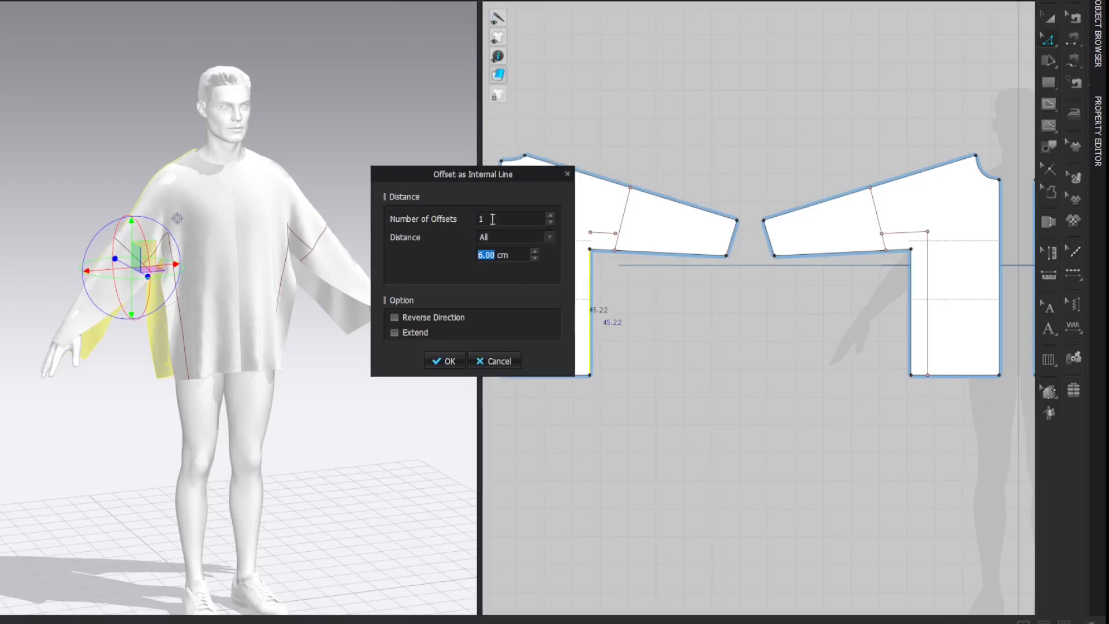
{"action": "left_click_drag", "start_coordinate": [487, 173], "coordinate": [382, 184]}
{"action": "left_click", "coordinate": [353, 351]}
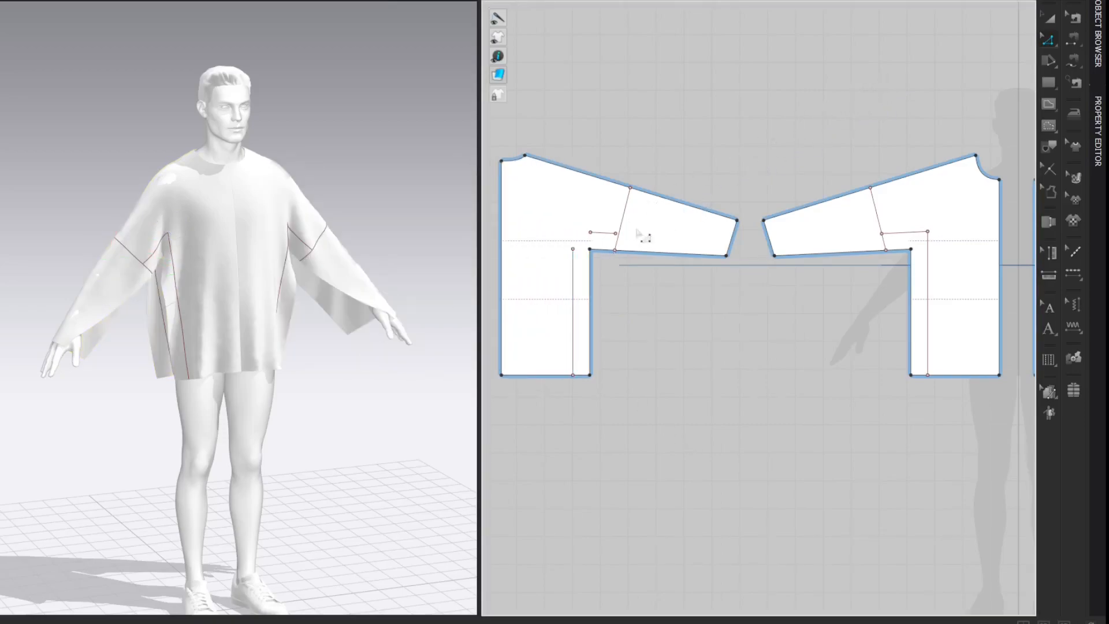
Extend the back piece's short underarm line to the neighbouring internal lines and move the vertical line's upper end to the resulting corner.
{"action": "left_click_drag", "start_coordinate": [576, 251], "coordinate": [573, 214]}
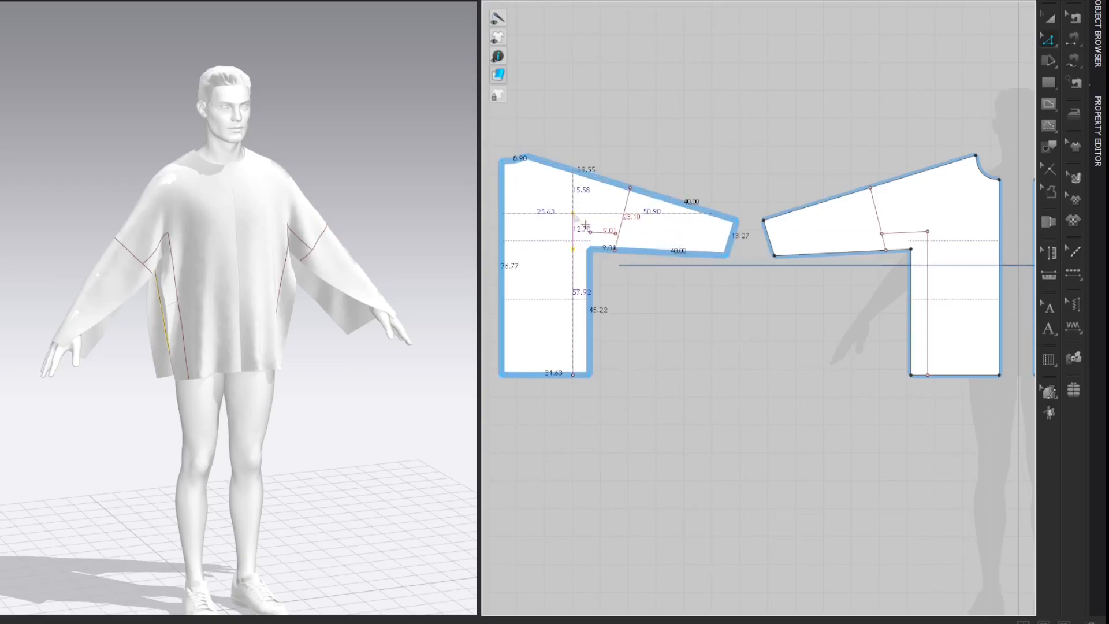
{"action": "right_click", "coordinate": [603, 231]}
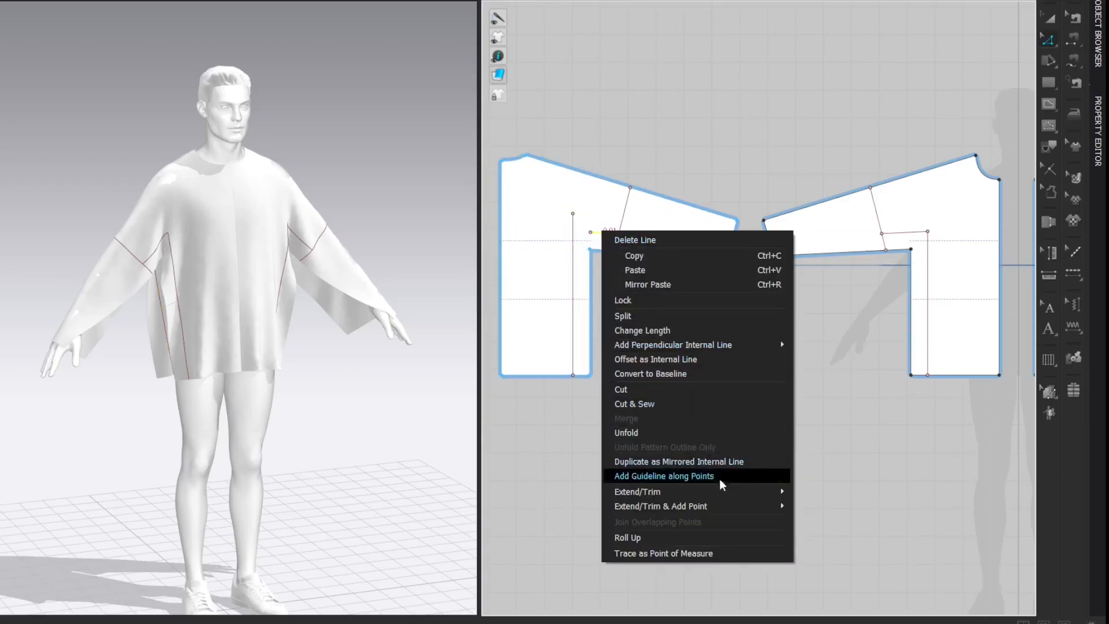
{"action": "mouse_move", "coordinate": [722, 491]}
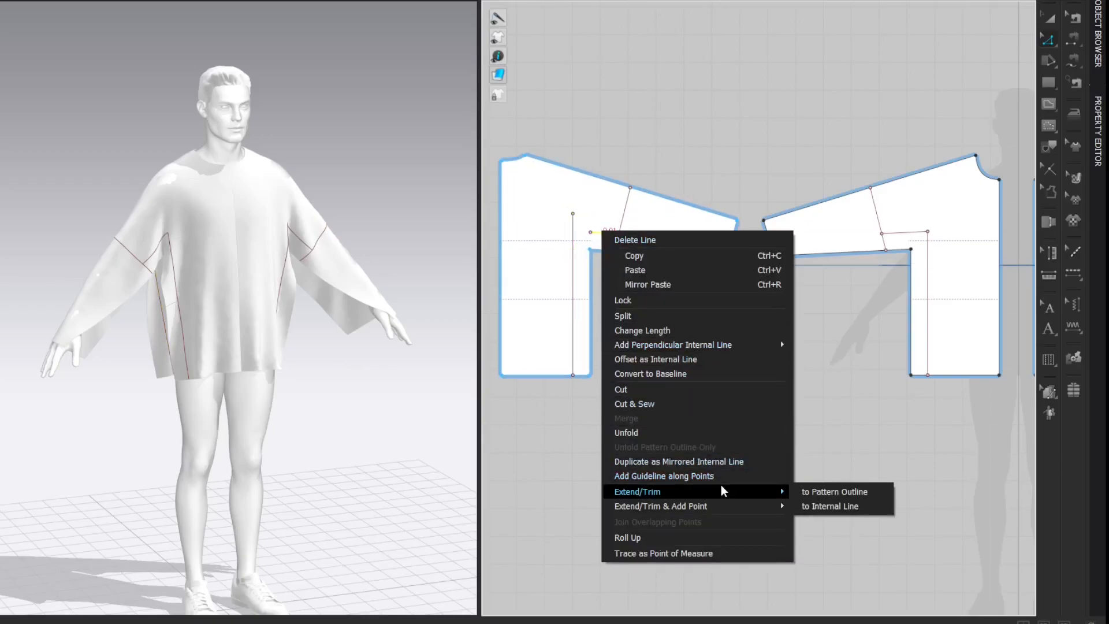
{"action": "left_click", "coordinate": [809, 509]}
{"action": "left_click_drag", "start_coordinate": [573, 214], "coordinate": [573, 232]}
{"action": "left_click", "coordinate": [973, 89]}
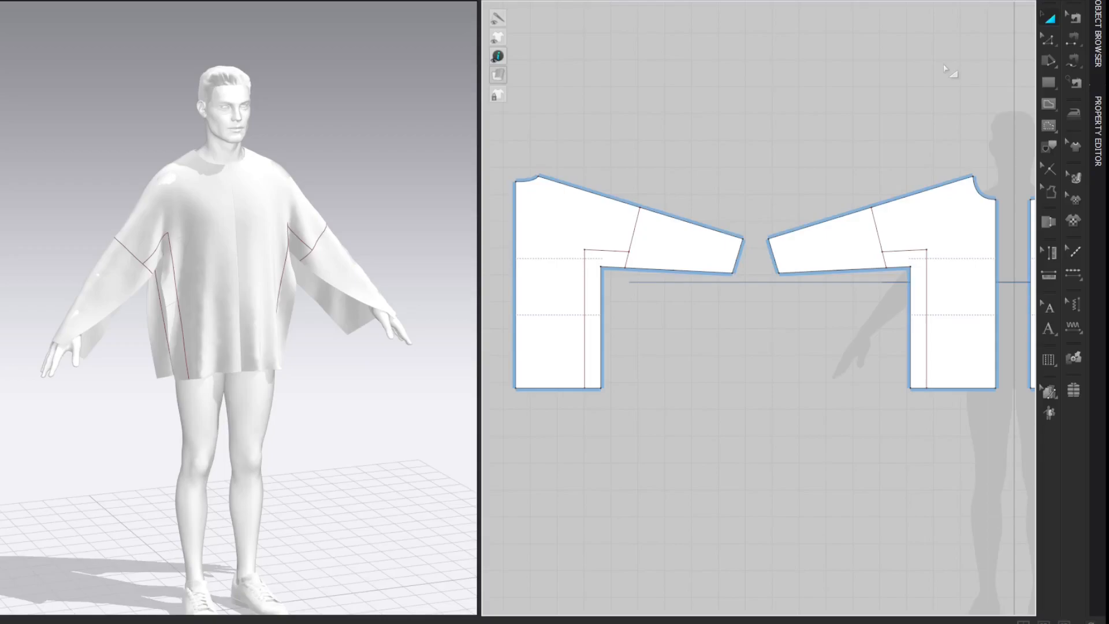
Cut and sew the front and back pieces along the internal lines crossing their sleeves.
{"action": "key", "text": "z"}
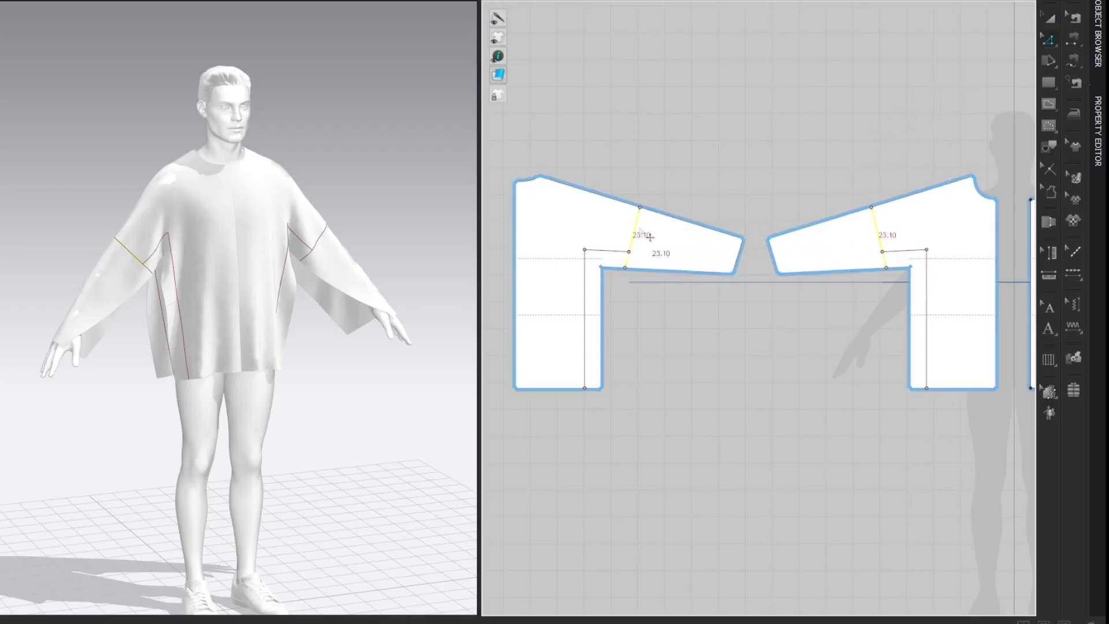
{"action": "right_click", "coordinate": [639, 228]}
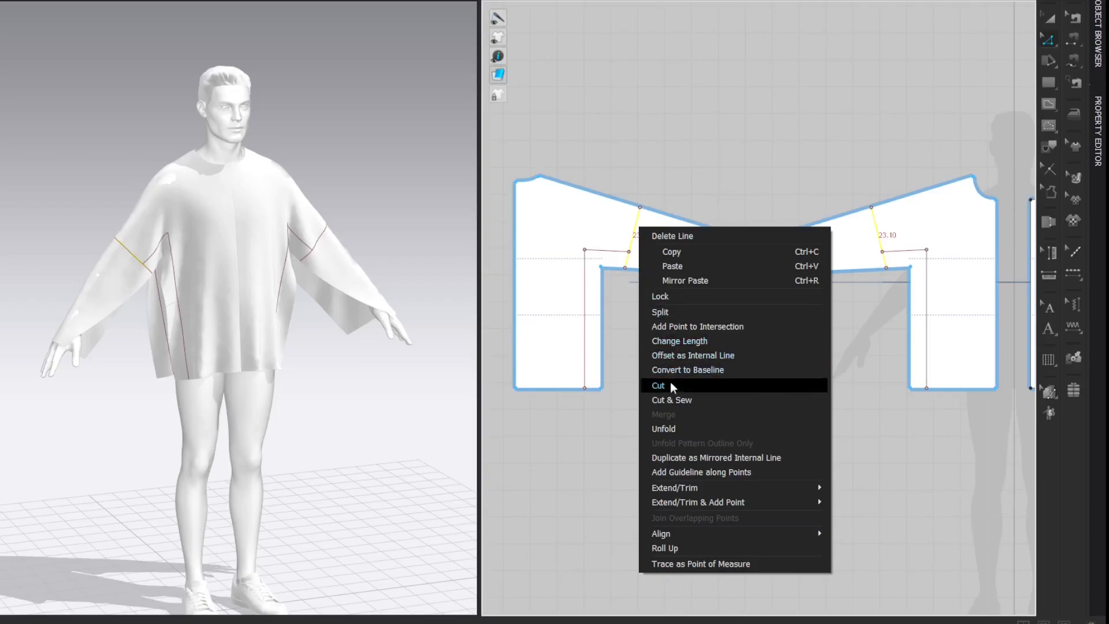
{"action": "left_click", "coordinate": [668, 401]}
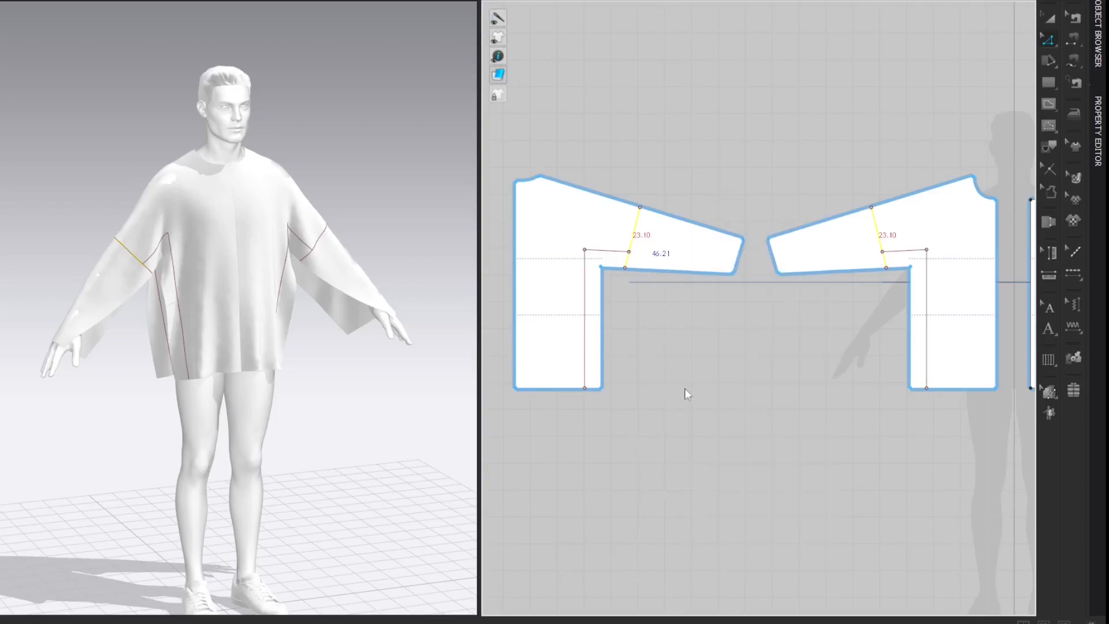
Move the two cut lower sleeve pieces together with the back body horizontally away from the front body.
{"action": "key", "text": "a"}
{"action": "left_click", "coordinate": [833, 236]}
{"action": "left_click", "coordinate": [644, 235], "text": "shift"}
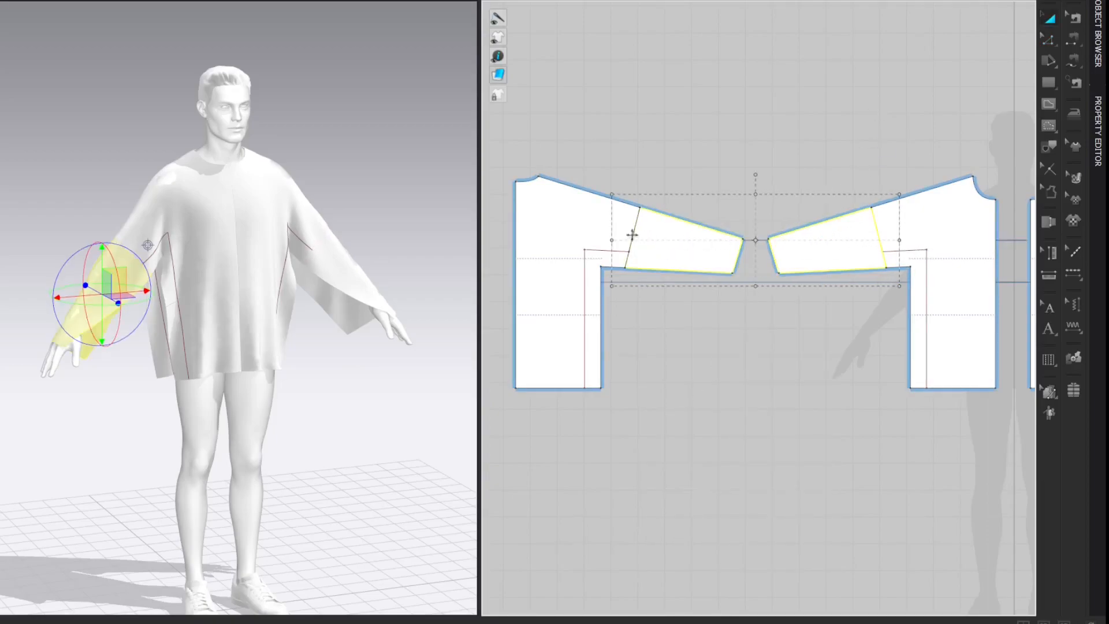
{"action": "left_click", "coordinate": [602, 230], "text": "shift"}
{"action": "left_click_drag", "start_coordinate": [604, 228], "coordinate": [598, 234]}
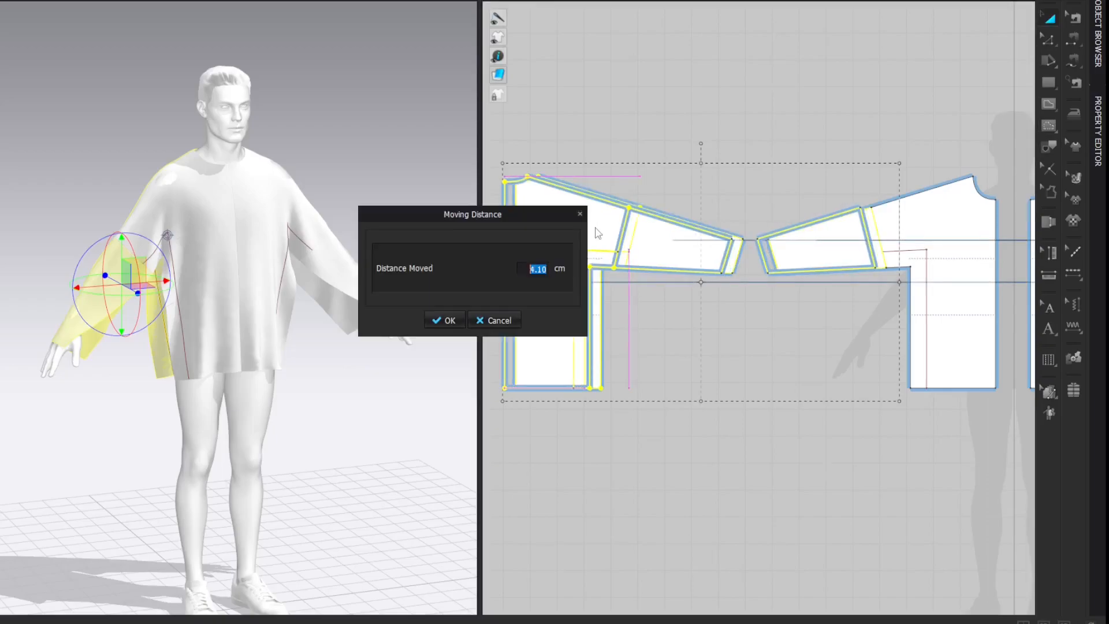
{"action": "key", "text": "Return"}
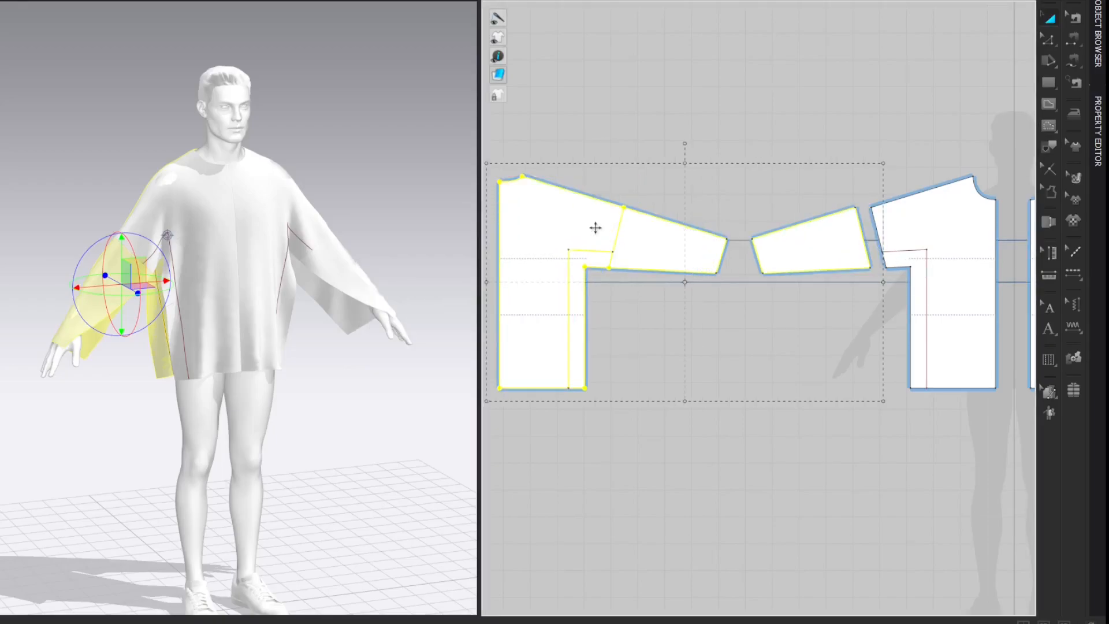
Move the back body horizontally away from its lower sleeve piece to leave a gap.
{"action": "left_click", "coordinate": [596, 228]}
{"action": "left_click_drag", "start_coordinate": [596, 228], "coordinate": [577, 228]}
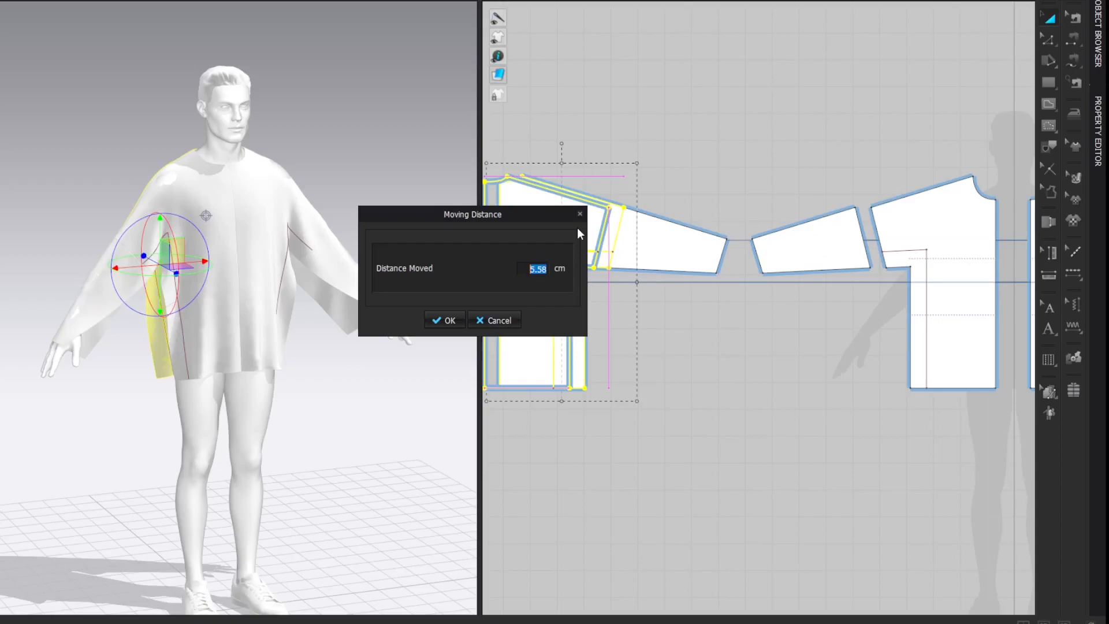
{"action": "key", "text": "Return"}
{"action": "left_click", "coordinate": [906, 131]}
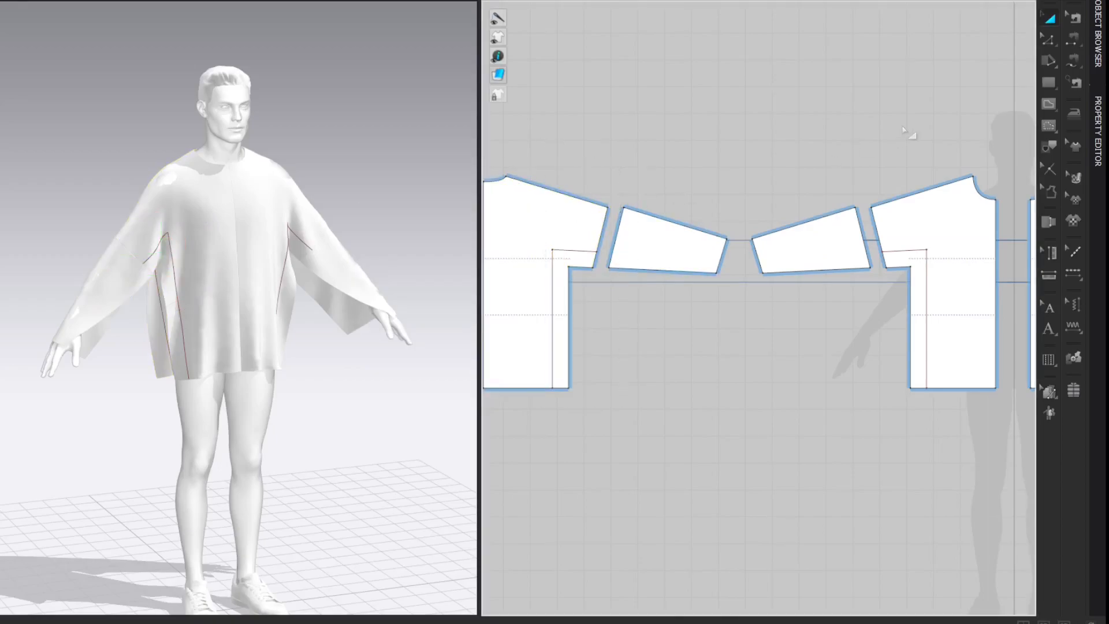
On the mirrored side, move both lower sleeve pieces and the back body horizontally away from the front body.
{"action": "middle_click_drag", "start_coordinate": [891, 123], "coordinate": [417, 90]}
{"action": "middle_click_drag", "start_coordinate": [809, 112], "coordinate": [729, 126]}
{"action": "left_click", "coordinate": [634, 208]}
{"action": "left_click", "coordinate": [767, 225], "text": "shift"}
{"action": "left_click", "coordinate": [921, 210], "text": "shift"}
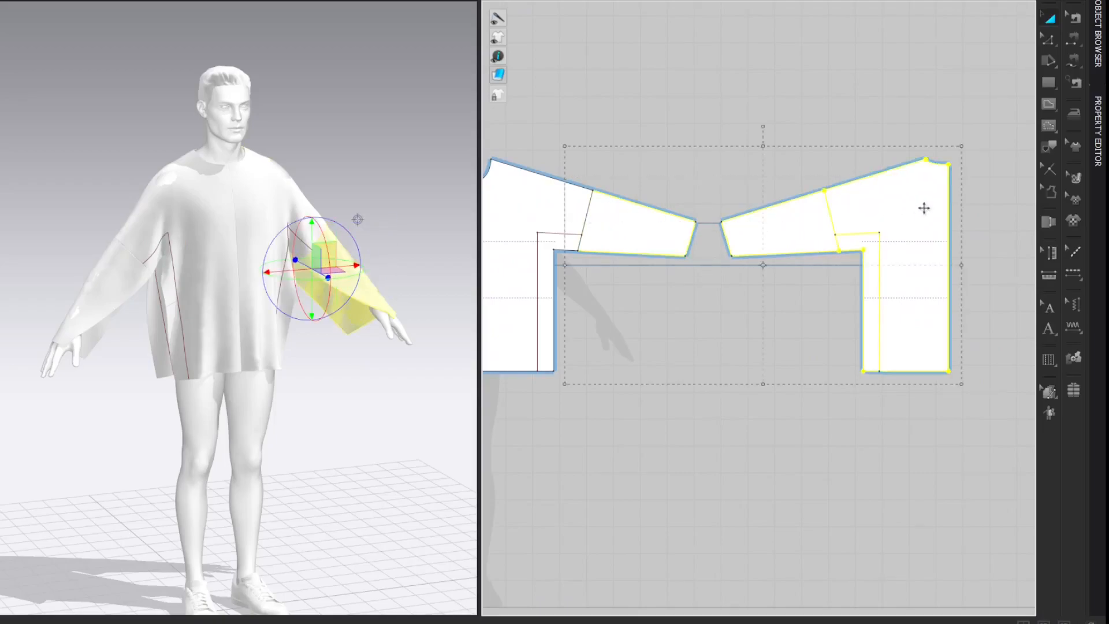
{"action": "key", "text": "Return"}
{"action": "key", "text": "Return"}
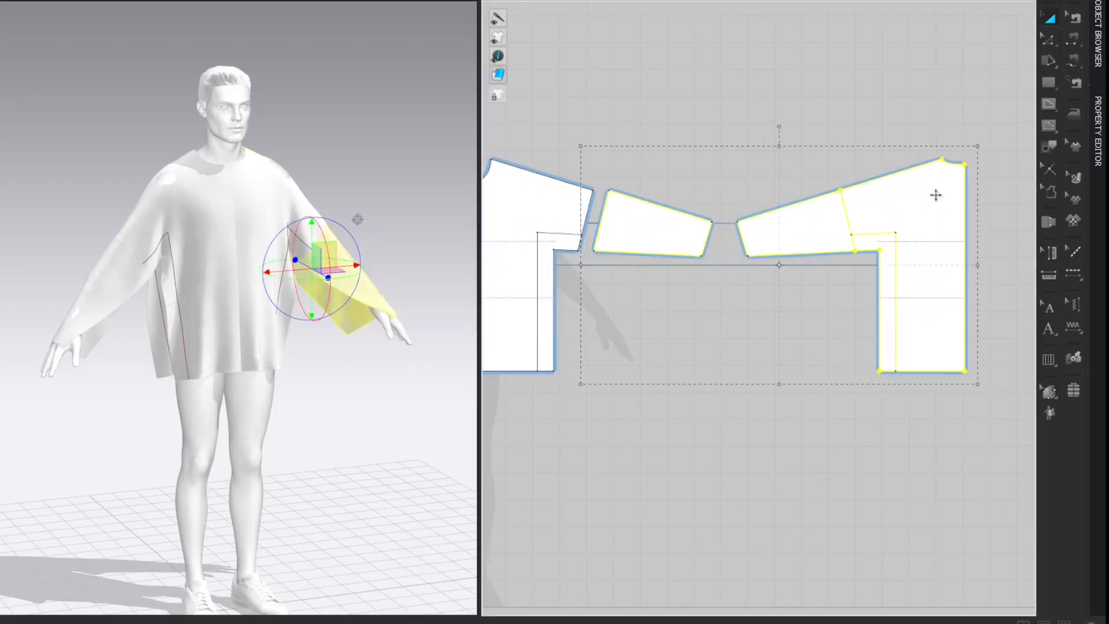
Move the mirrored back body 6 cm horizontally away from its lower sleeve piece.
{"action": "key", "text": "Escape"}
{"action": "left_click", "coordinate": [897, 200]}
{"action": "left_click_drag", "start_coordinate": [898, 201], "coordinate": [923, 204]}
{"action": "key", "text": "Return"}
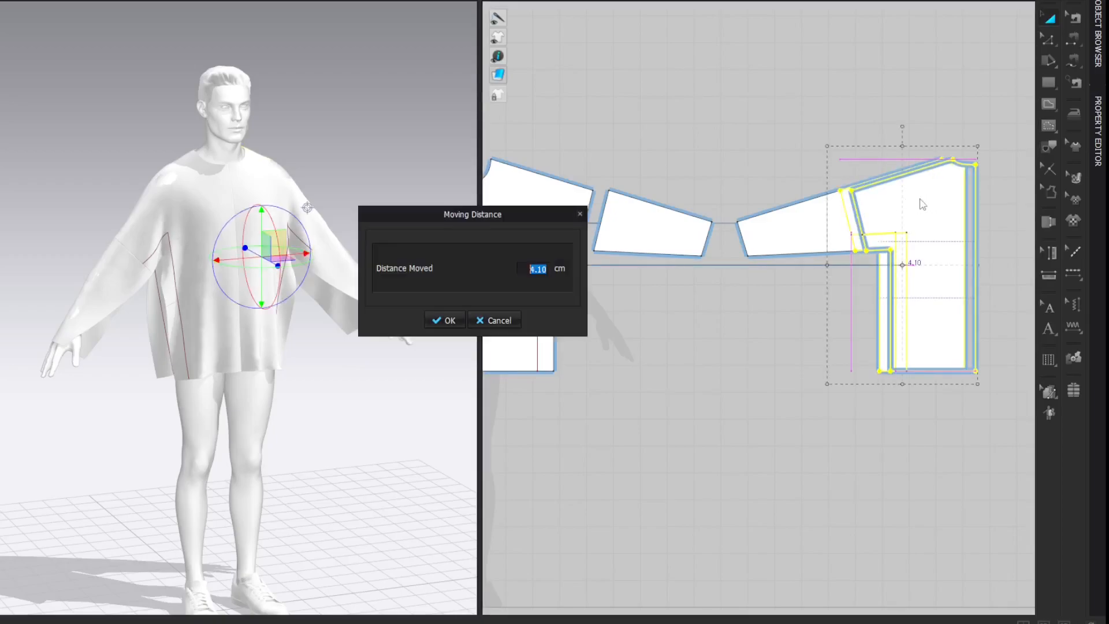
{"action": "type", "text": "6"}
{"action": "key", "text": "Return"}
{"action": "left_click", "coordinate": [714, 171]}
Cut the front and back bodies along their L-shaped underarm and side internal lines.
{"action": "middle_click_drag", "start_coordinate": [642, 138], "coordinate": [1034, 147]}
{"action": "middle_click_drag", "start_coordinate": [735, 119], "coordinate": [993, 129]}
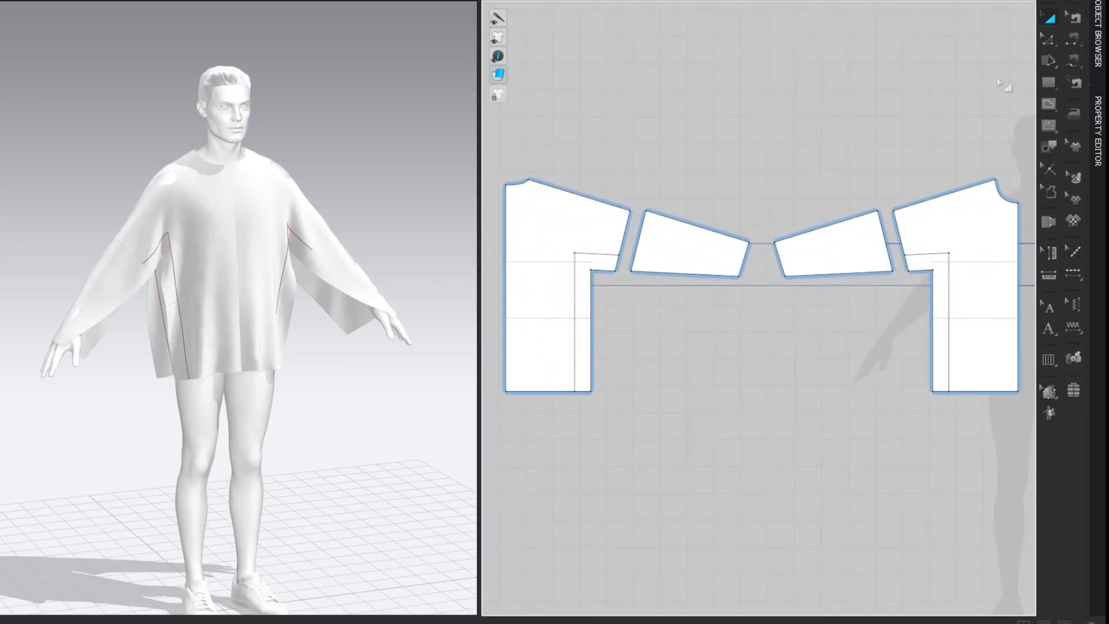
{"action": "left_click", "coordinate": [949, 270], "text": "shift"}
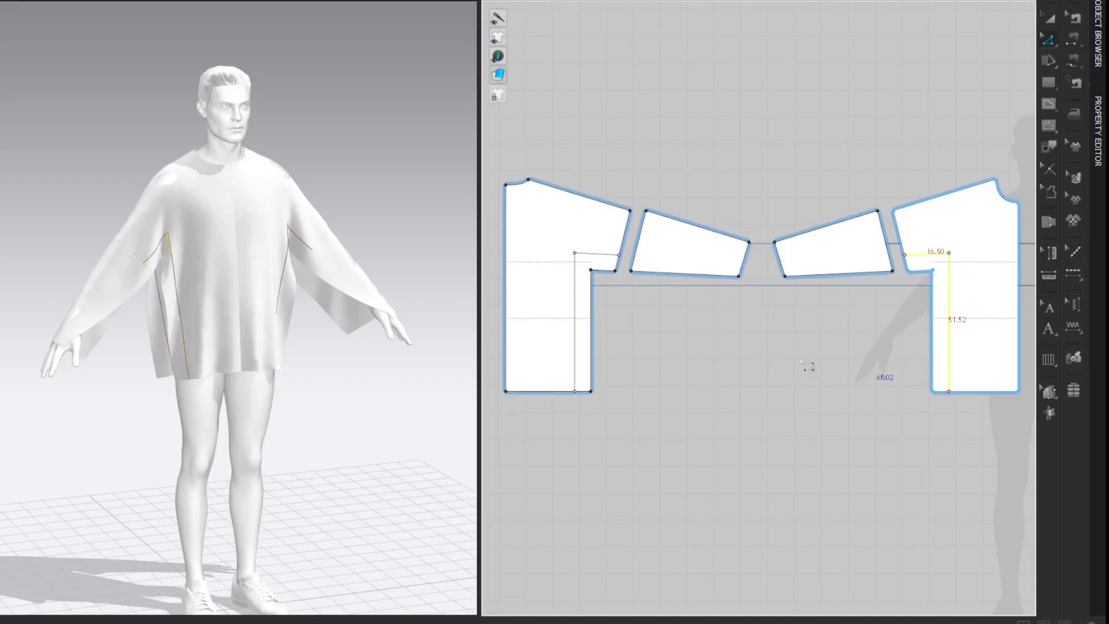
{"action": "left_click", "coordinate": [601, 254], "text": "shift"}
{"action": "left_click", "coordinate": [575, 287], "text": "shift"}
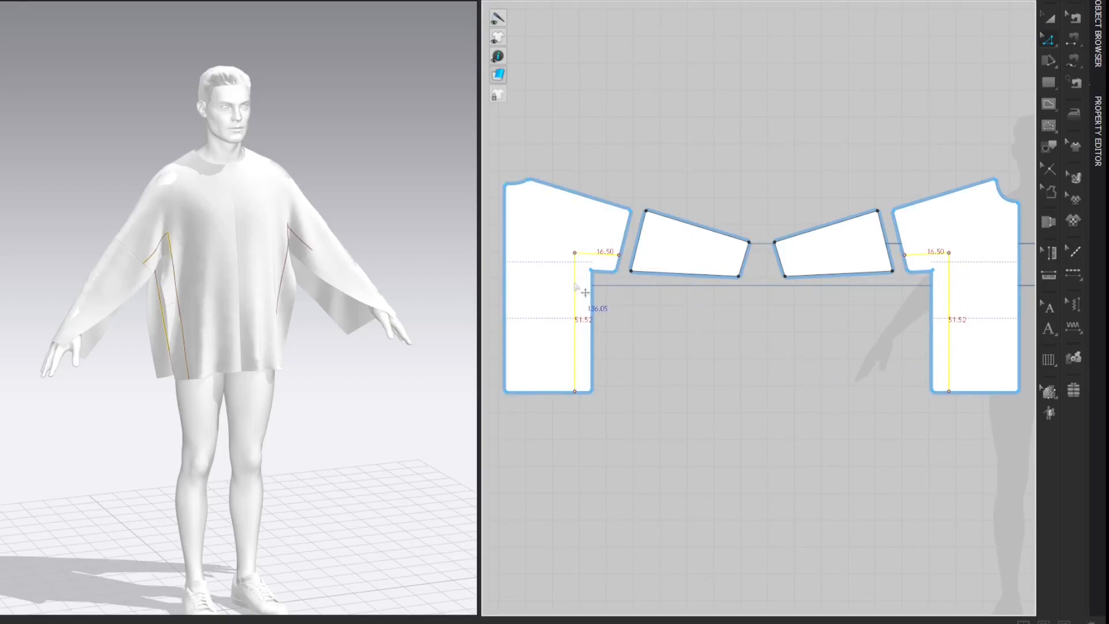
{"action": "right_click", "coordinate": [577, 286]}
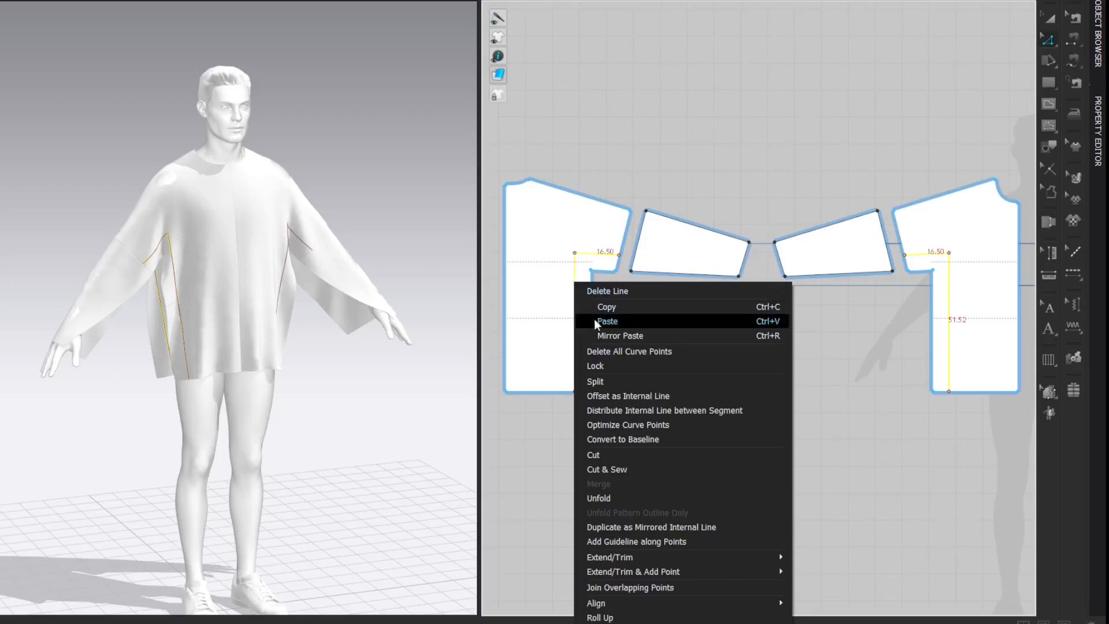
{"action": "left_click", "coordinate": [594, 454]}
Delete the cut-off L-shaped side strips of the front and back bodies on both halves of the pattern.
{"action": "left_click", "coordinate": [595, 261]}
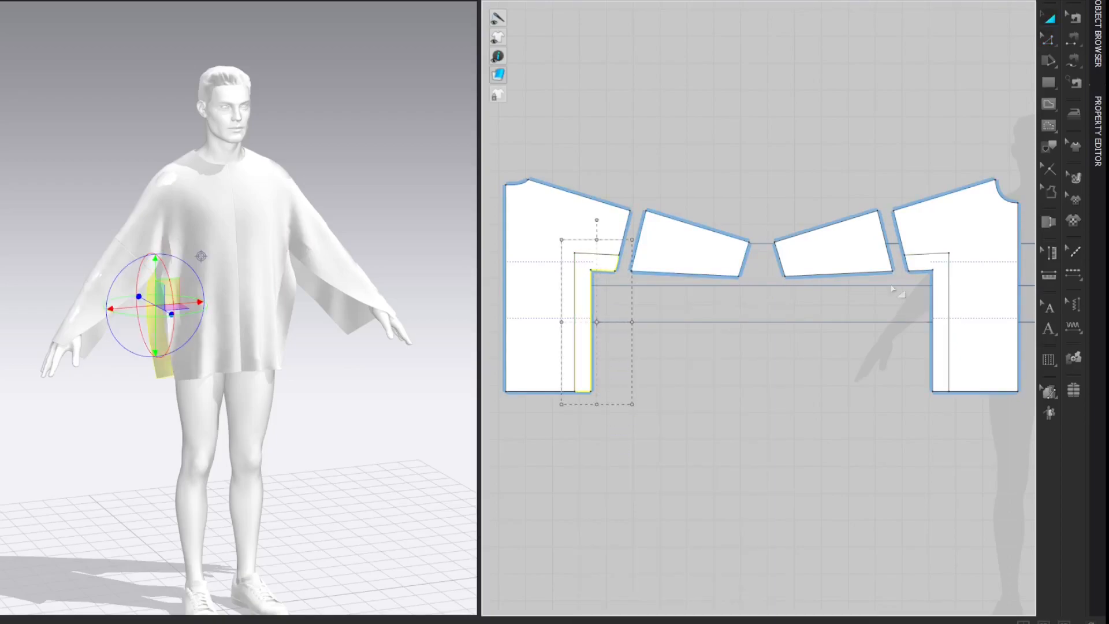
{"action": "left_click", "coordinate": [936, 272], "text": "shift"}
{"action": "key", "text": "Delete"}
{"action": "middle_click_drag", "start_coordinate": [987, 143], "coordinate": [437, 124]}
{"action": "left_click", "coordinate": [592, 260]}
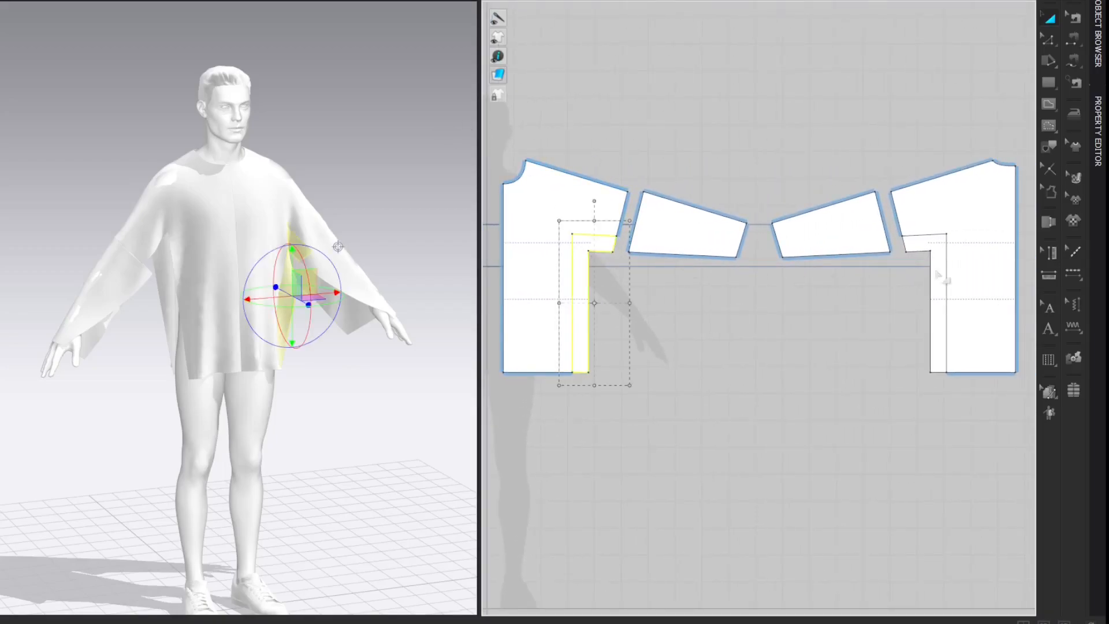
{"action": "left_click", "coordinate": [936, 259], "text": "shift"}
{"action": "key", "text": "Delete"}
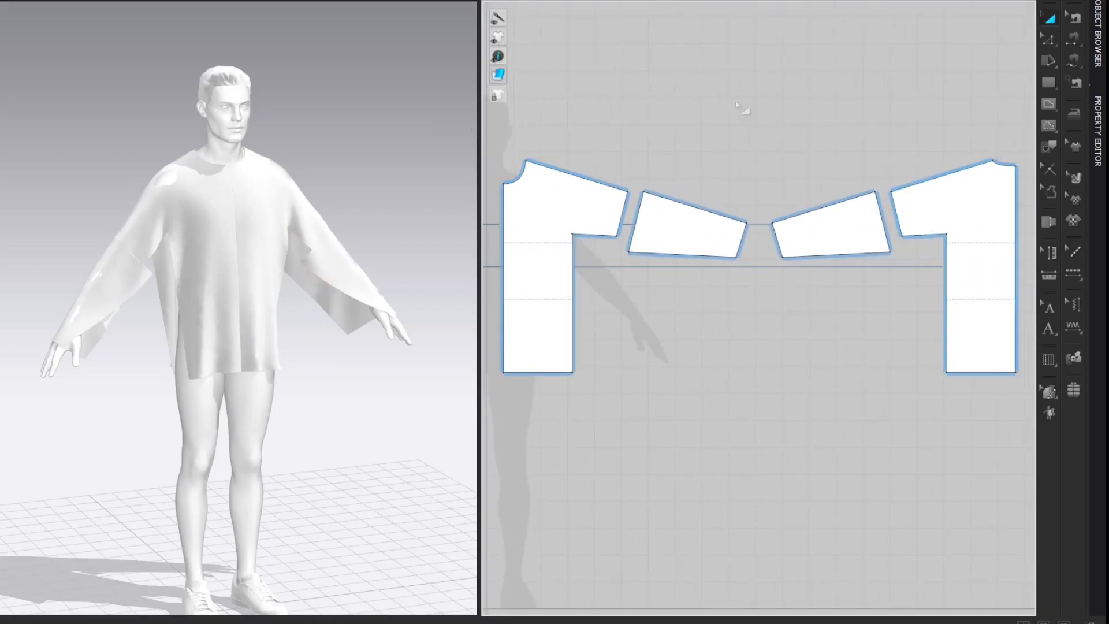
{"action": "middle_click_drag", "start_coordinate": [554, 104], "coordinate": [1050, 110]}
{"action": "middle_click_drag", "start_coordinate": [815, 106], "coordinate": [862, 102]}
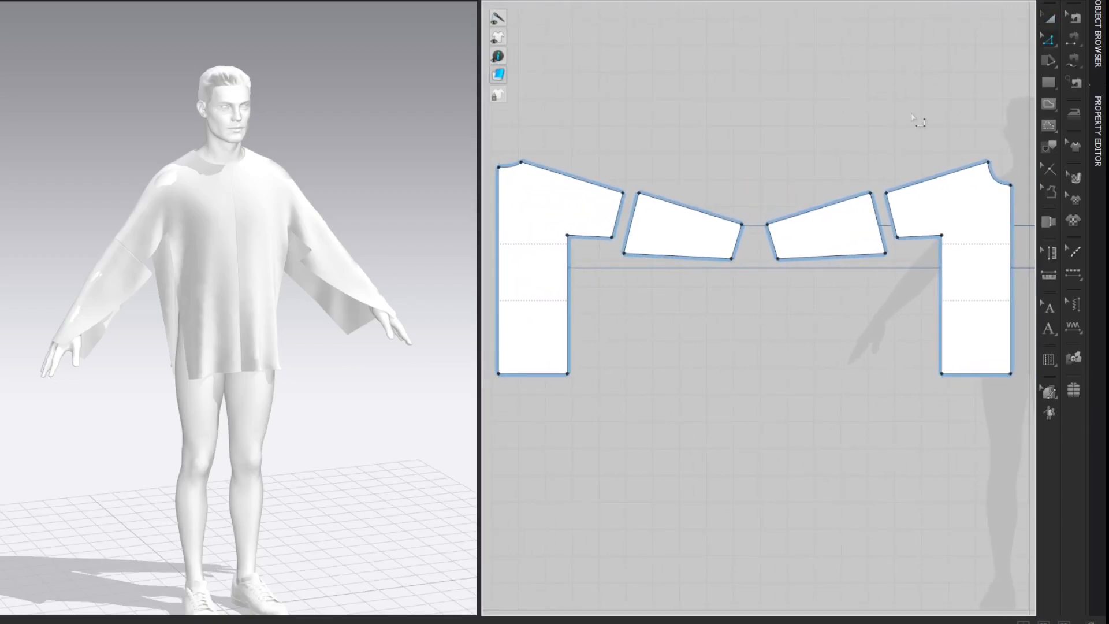
Create a 12 cm wide, 68.02 cm high rectangular side strip and place it below the two lower sleeve pieces.
{"action": "left_click", "coordinate": [929, 246]}
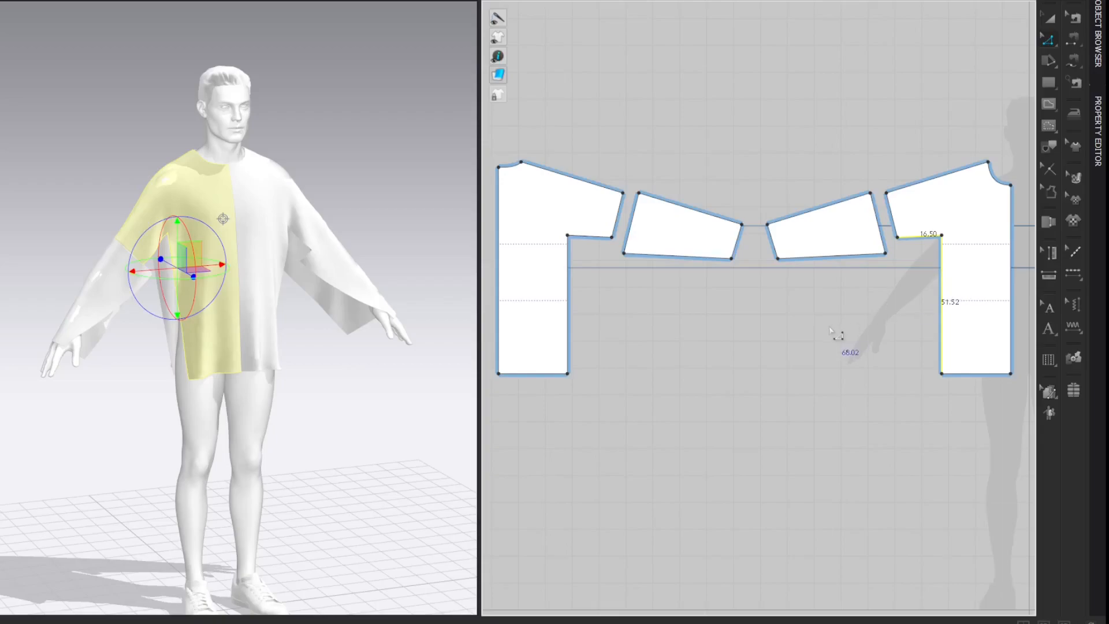
{"action": "key", "text": "s"}
{"action": "left_click", "coordinate": [763, 337]}
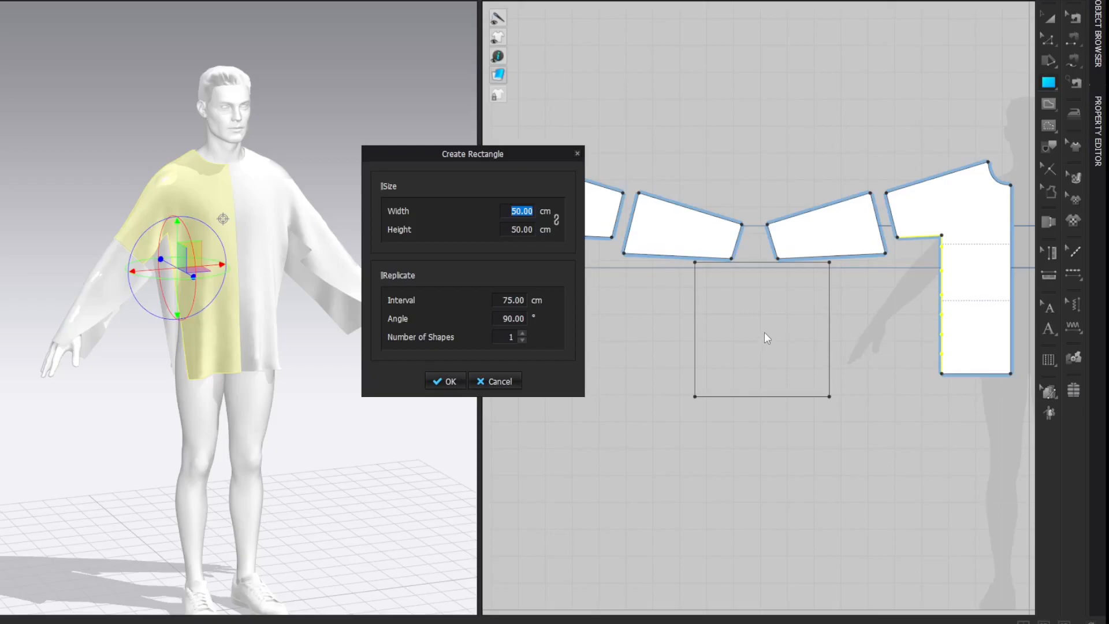
{"action": "type", "text": "12"}
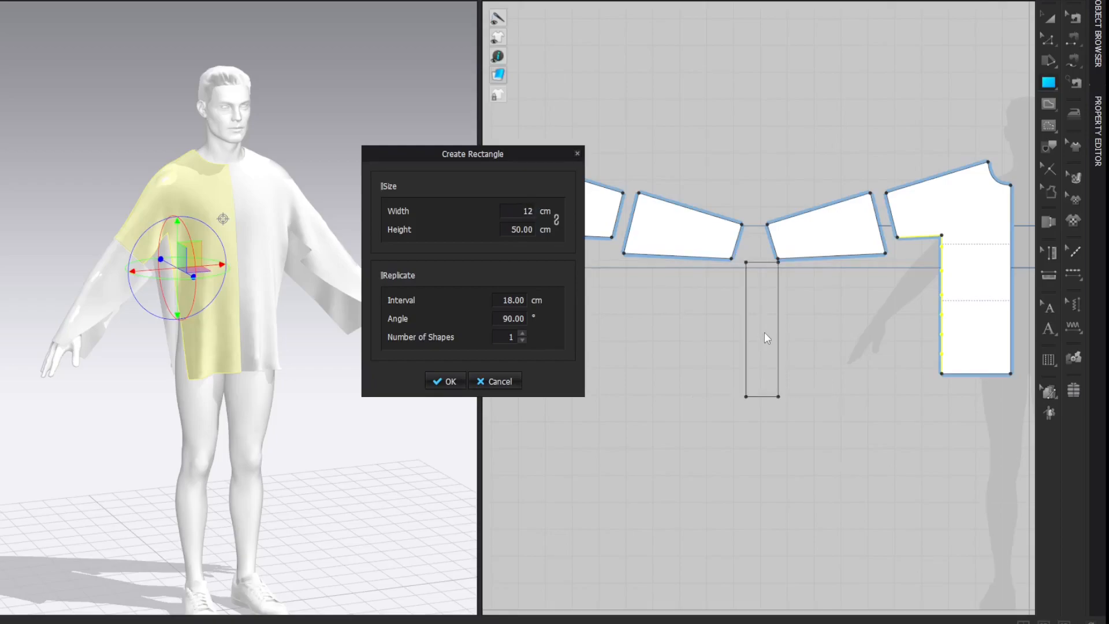
{"action": "left_click", "coordinate": [518, 229]}
{"action": "type", "text": "68.02"}
{"action": "left_click", "coordinate": [444, 382]}
{"action": "key", "text": "a"}
{"action": "left_click_drag", "start_coordinate": [765, 298], "coordinate": [756, 363]}
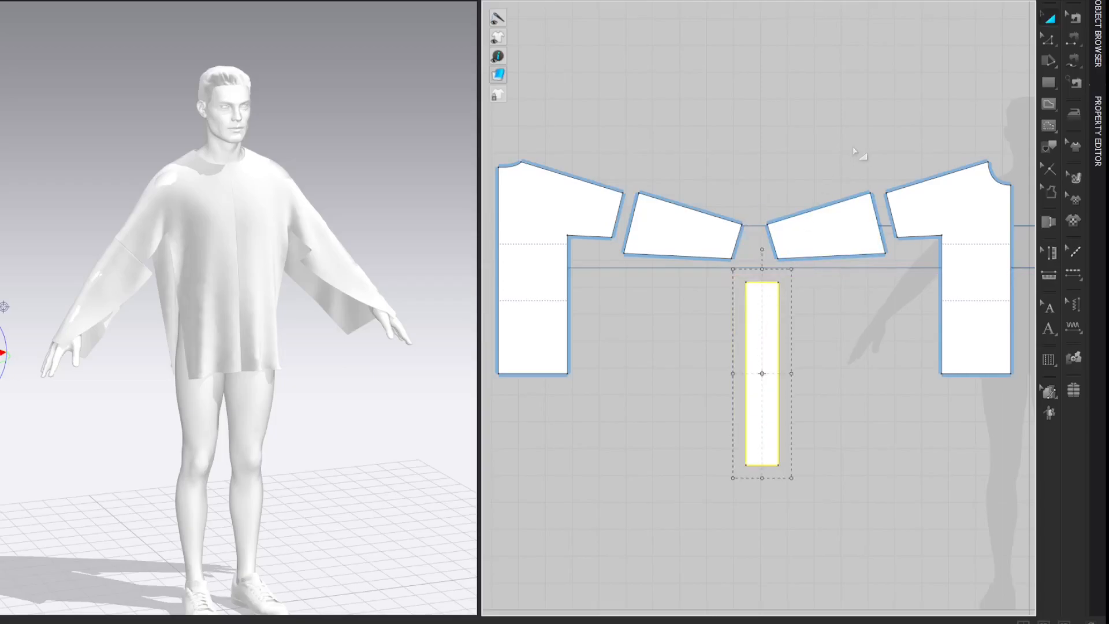
Set the side strip's additional rendering thickness to 1.0 mm.
{"action": "left_click", "coordinate": [1098, 137]}
{"action": "left_click", "coordinate": [1038, 370]}
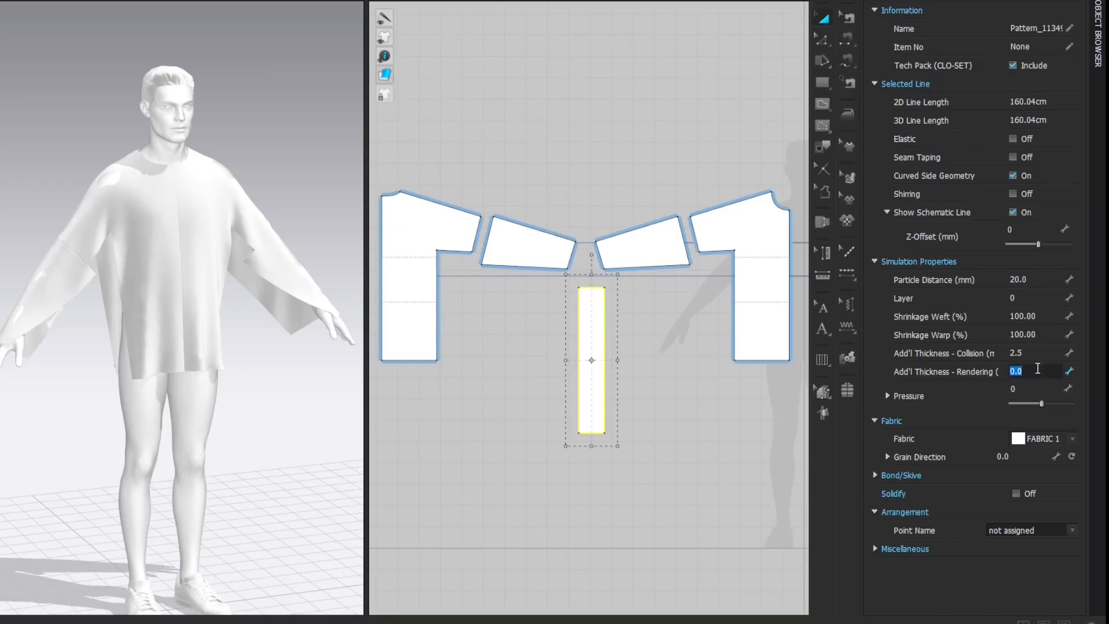
{"action": "key", "text": "Return"}
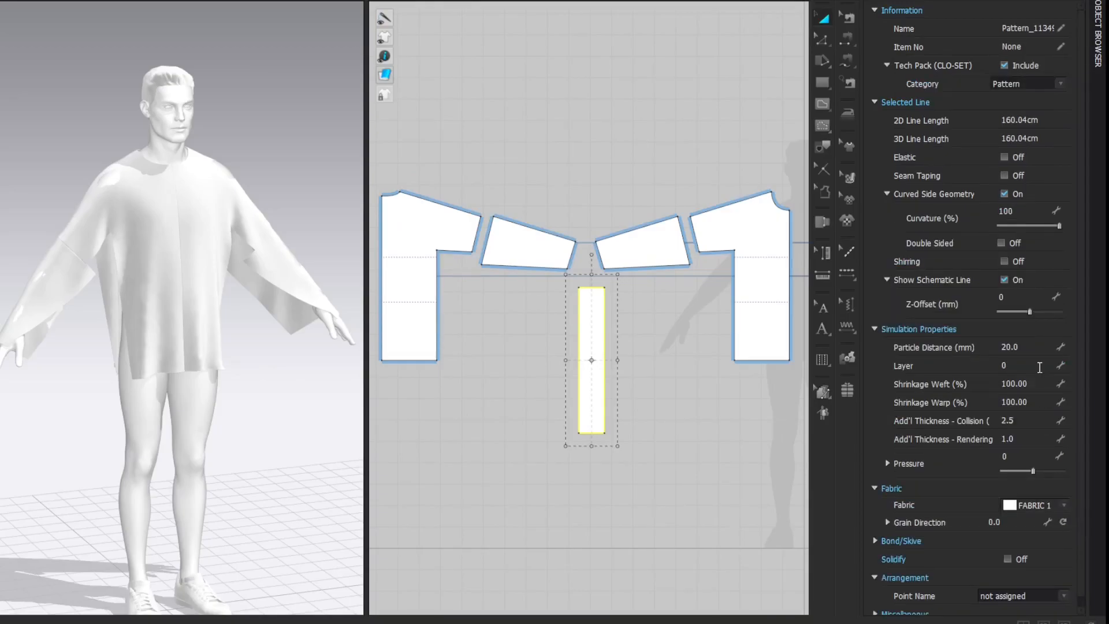
{"action": "left_click", "coordinate": [869, 0]}
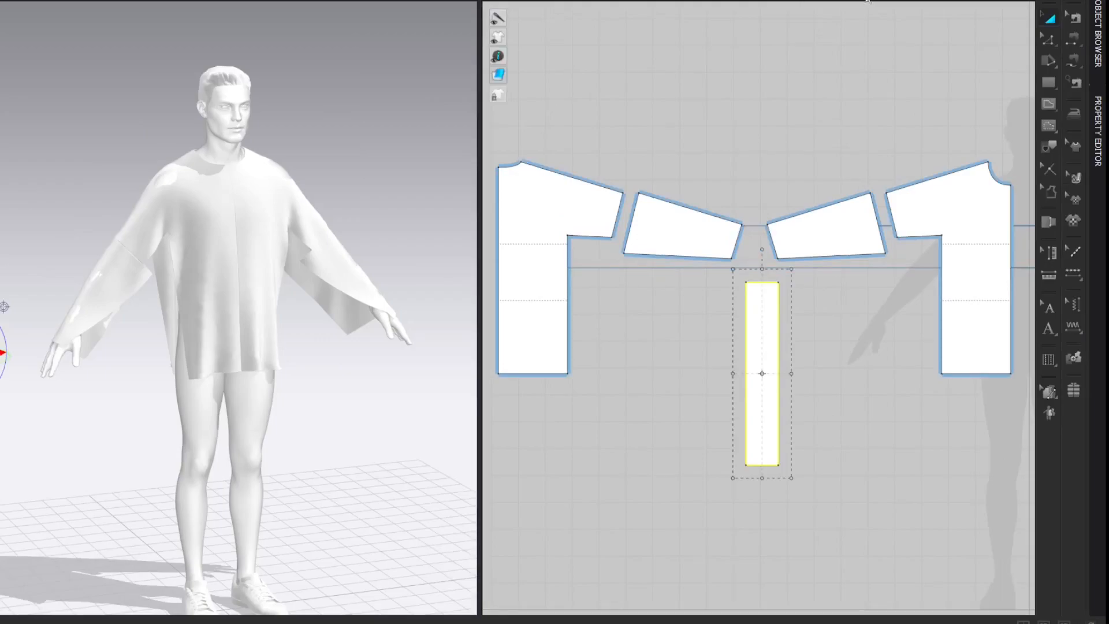
{"action": "left_click", "coordinate": [788, 128]}
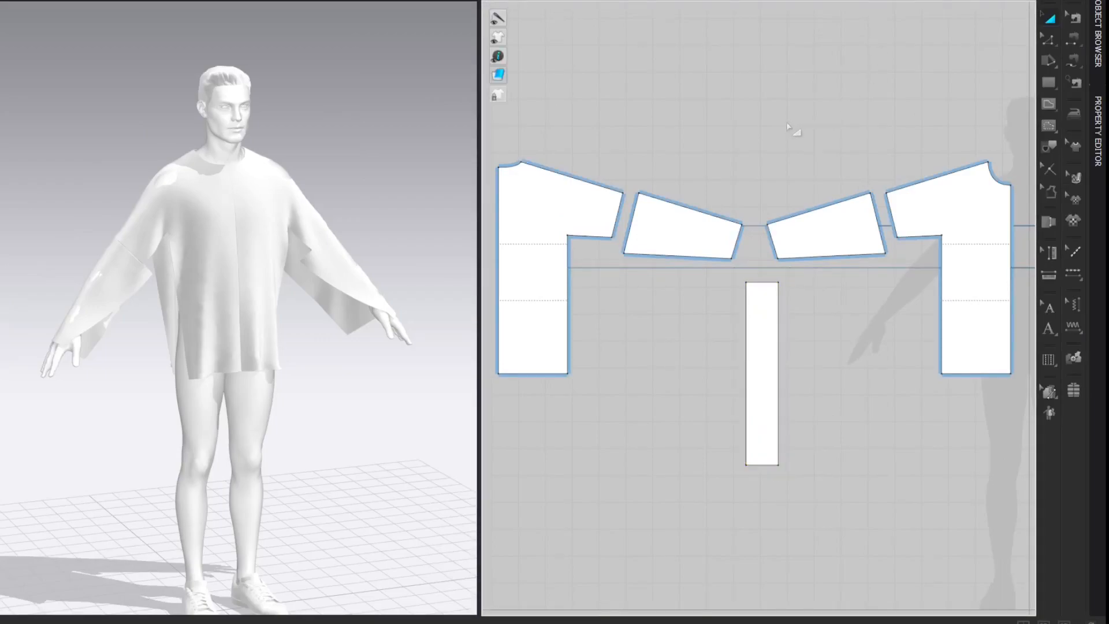
Free-sew the strip's long edge facing the front body to the front's L-shaped side and underarm edge, from hem to sleeve.
{"action": "key", "text": "m"}
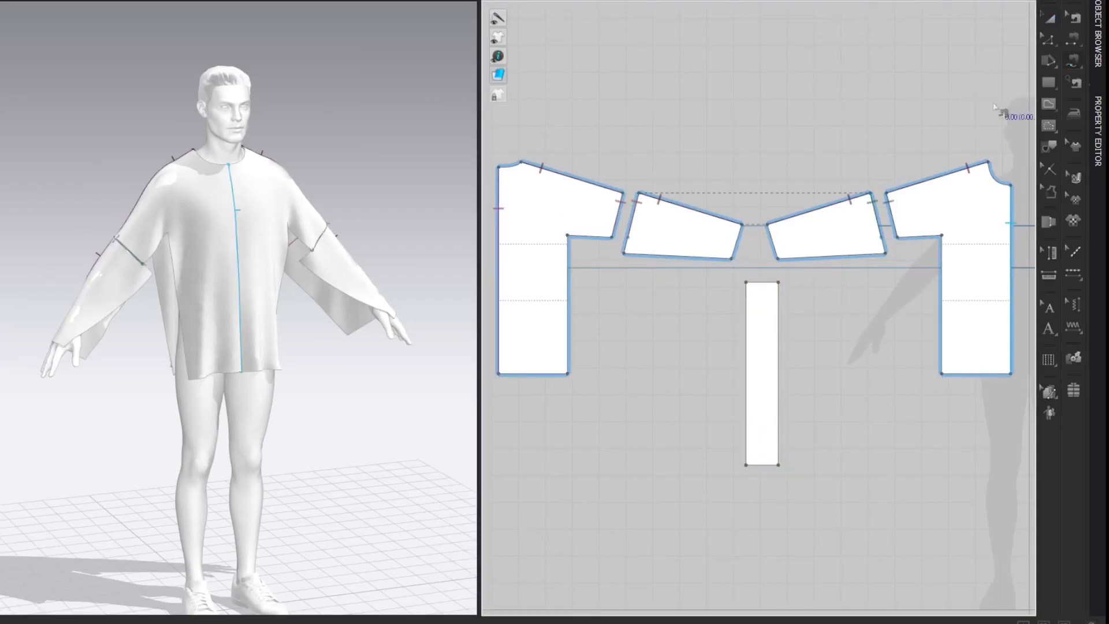
{"action": "left_click", "coordinate": [779, 464]}
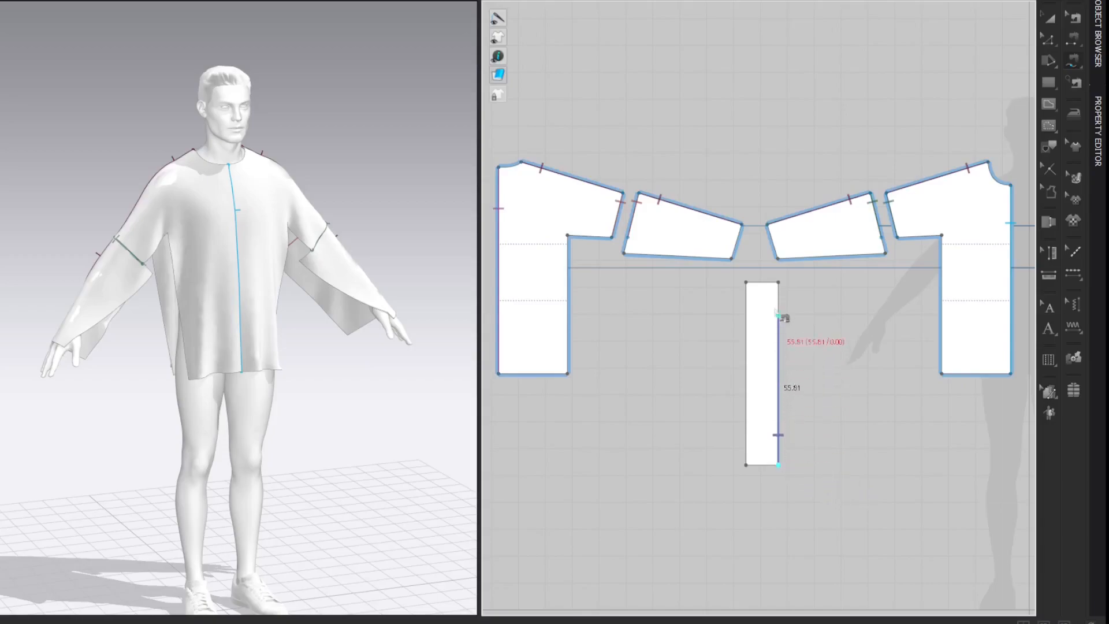
{"action": "left_click", "coordinate": [779, 283]}
{"action": "left_click", "coordinate": [942, 375]}
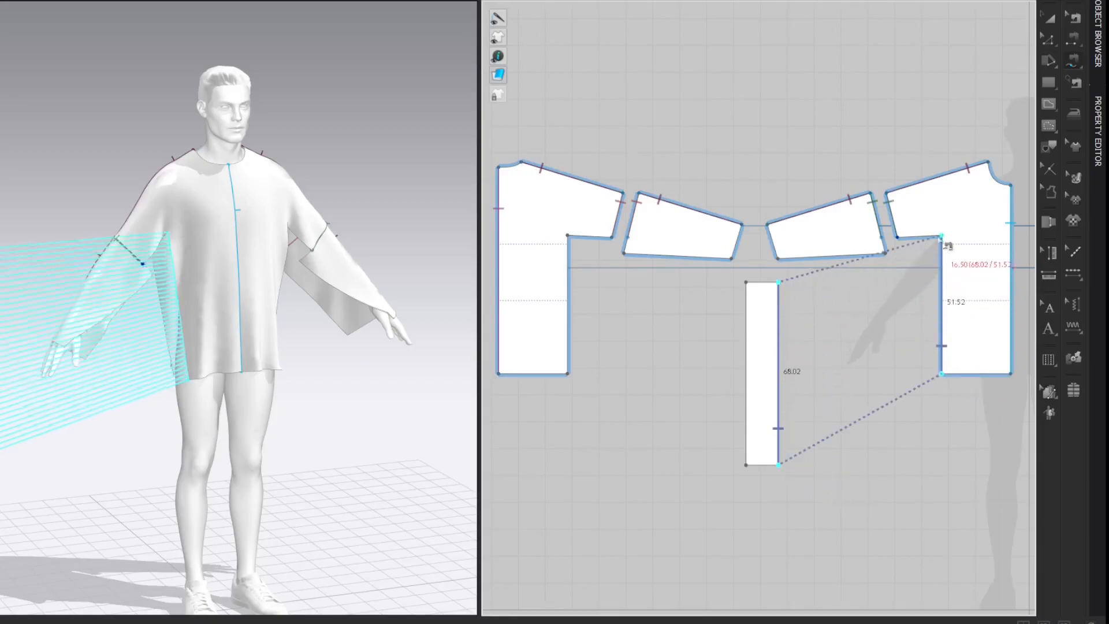
{"action": "left_click", "coordinate": [906, 243]}
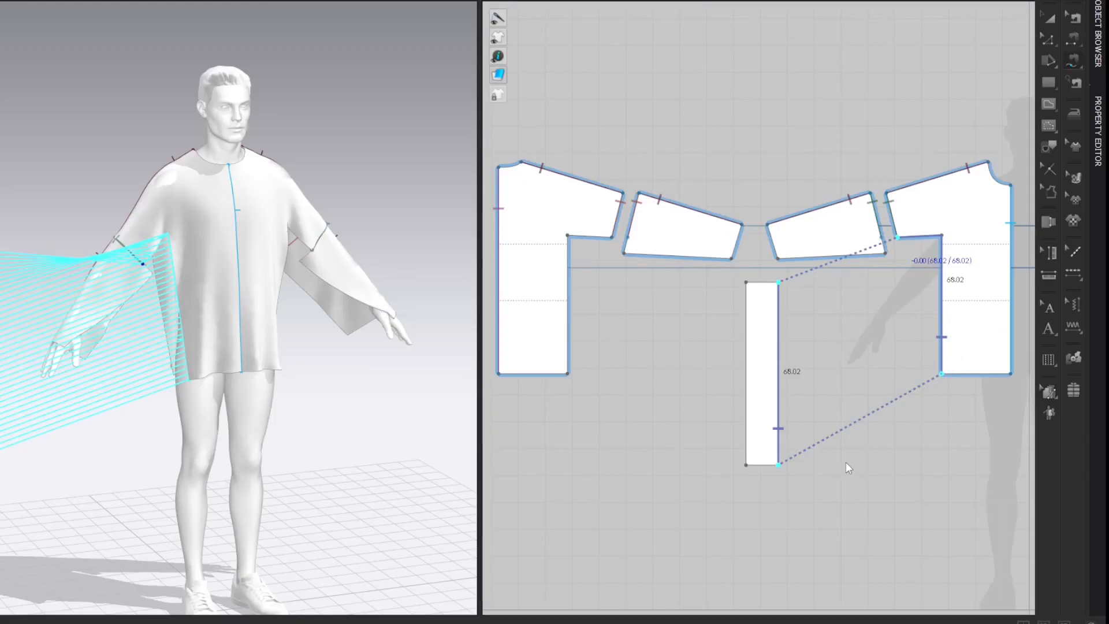
Free-sew the strip's other long edge to the back body's L-shaped side and underarm edge, from hem to sleeve.
{"action": "left_click", "coordinate": [746, 465]}
{"action": "left_click", "coordinate": [746, 282]}
{"action": "left_click", "coordinate": [568, 373]}
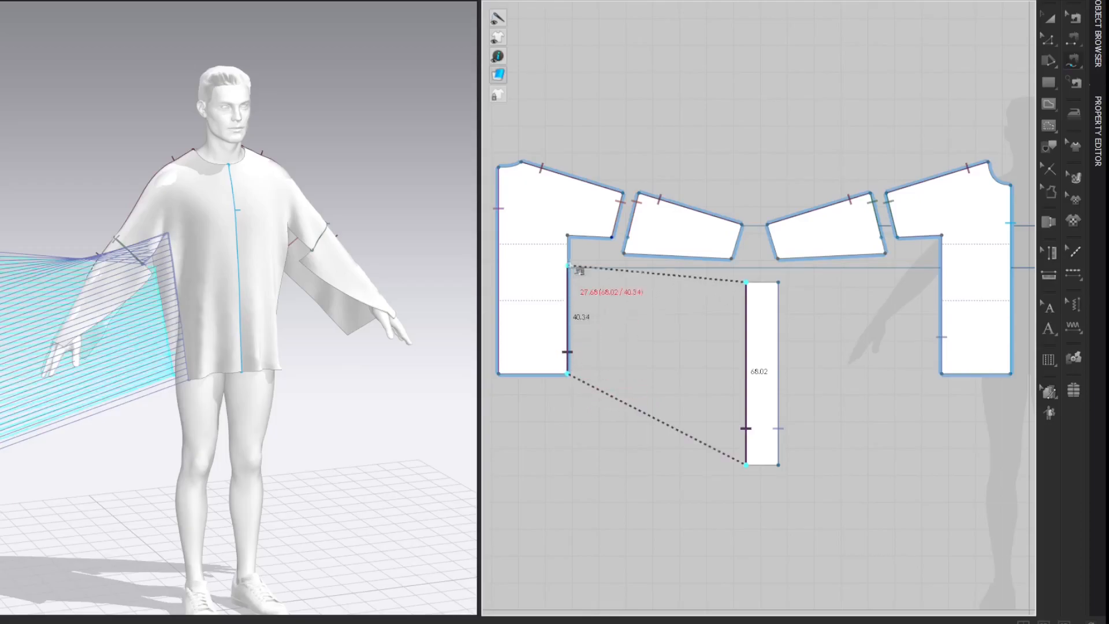
{"action": "left_click", "coordinate": [612, 239]}
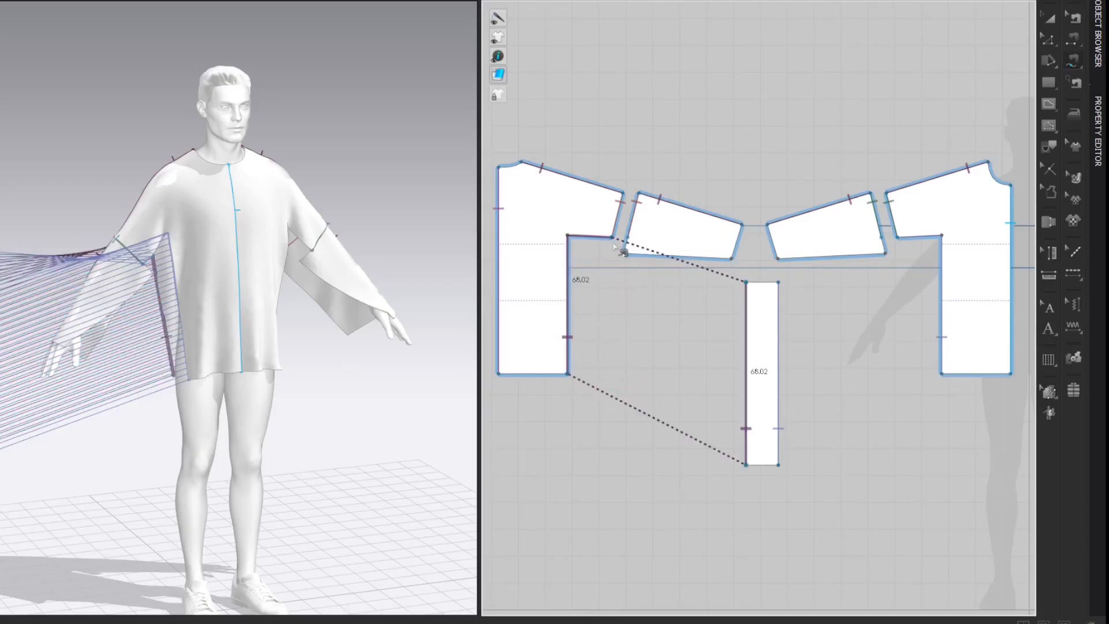
Split the side strip's top edge uniformly into two segments and add a notch at the midpoint.
{"action": "key", "text": "z"}
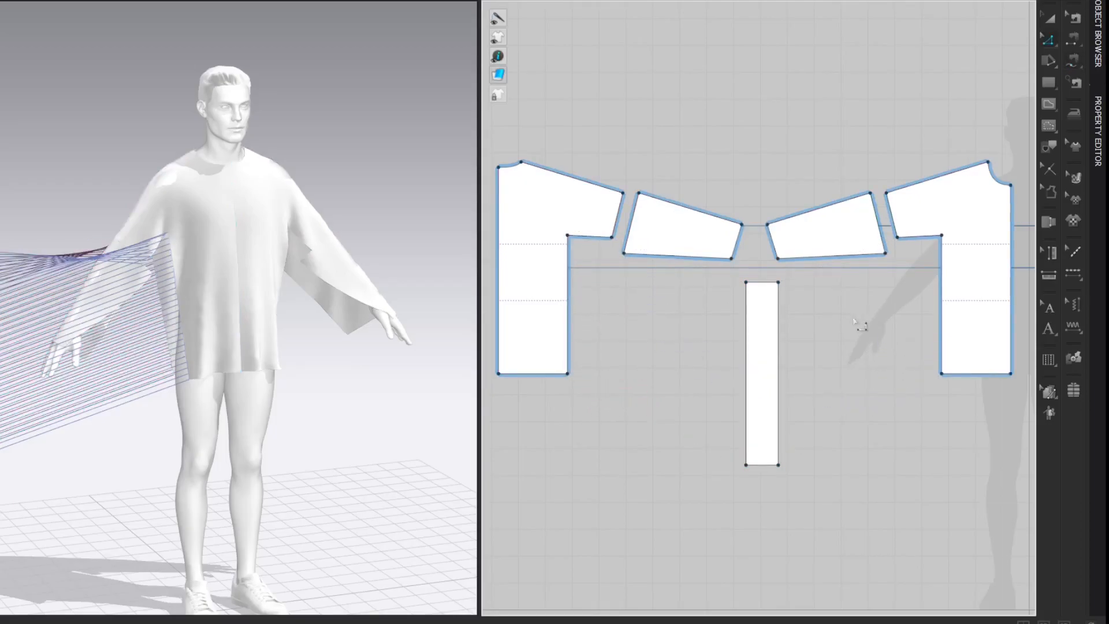
{"action": "left_click", "coordinate": [771, 284]}
{"action": "right_click", "coordinate": [771, 284]}
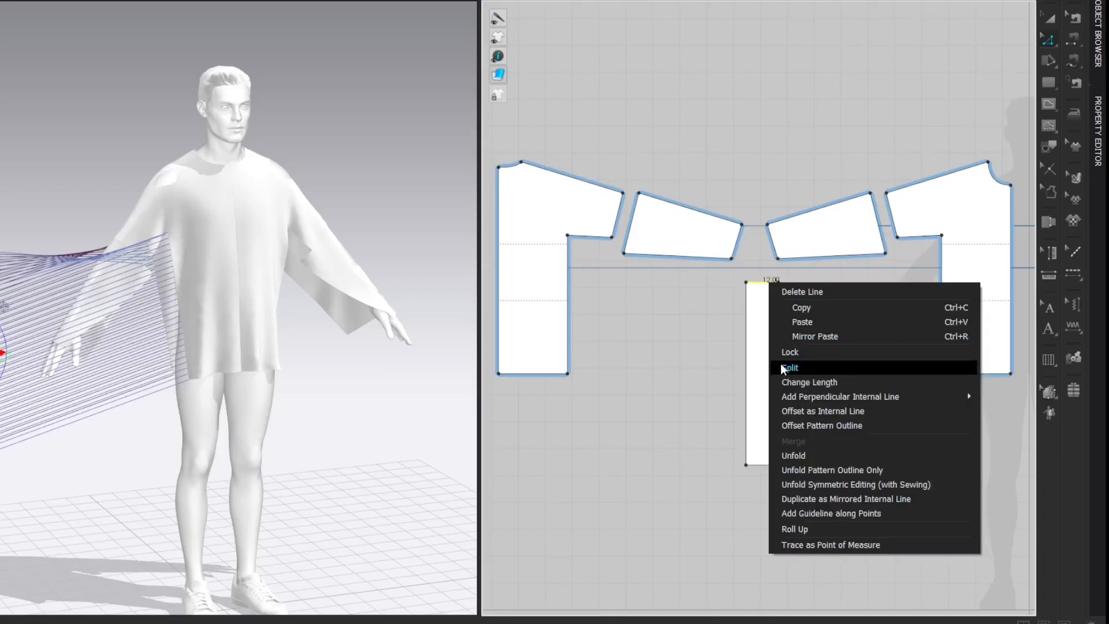
{"action": "left_click", "coordinate": [785, 367]}
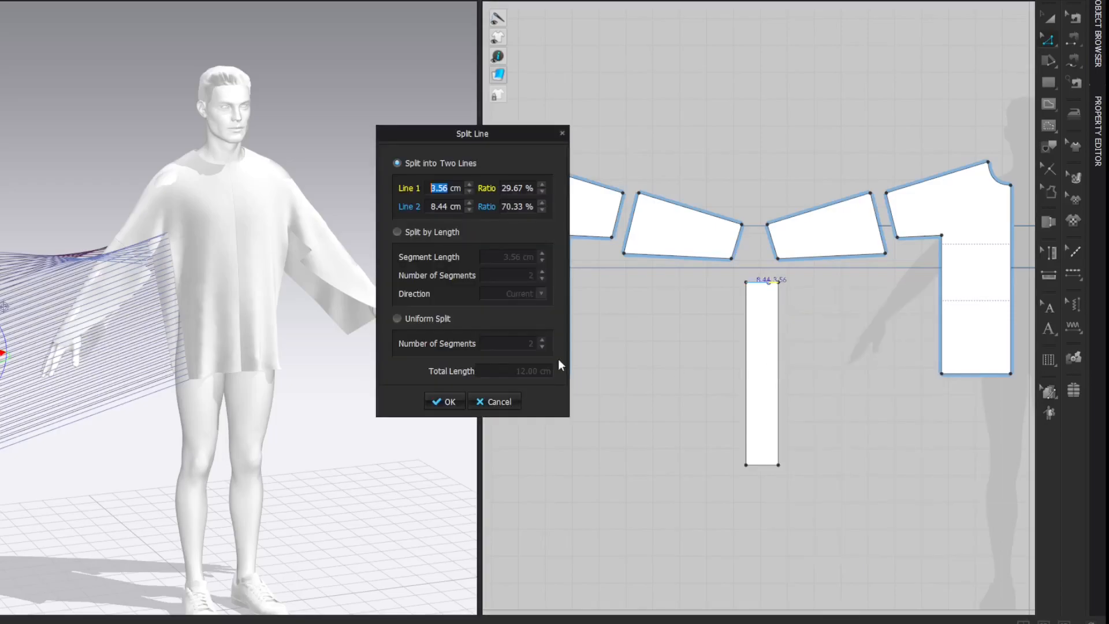
{"action": "left_click", "coordinate": [397, 318]}
{"action": "left_click", "coordinate": [445, 402]}
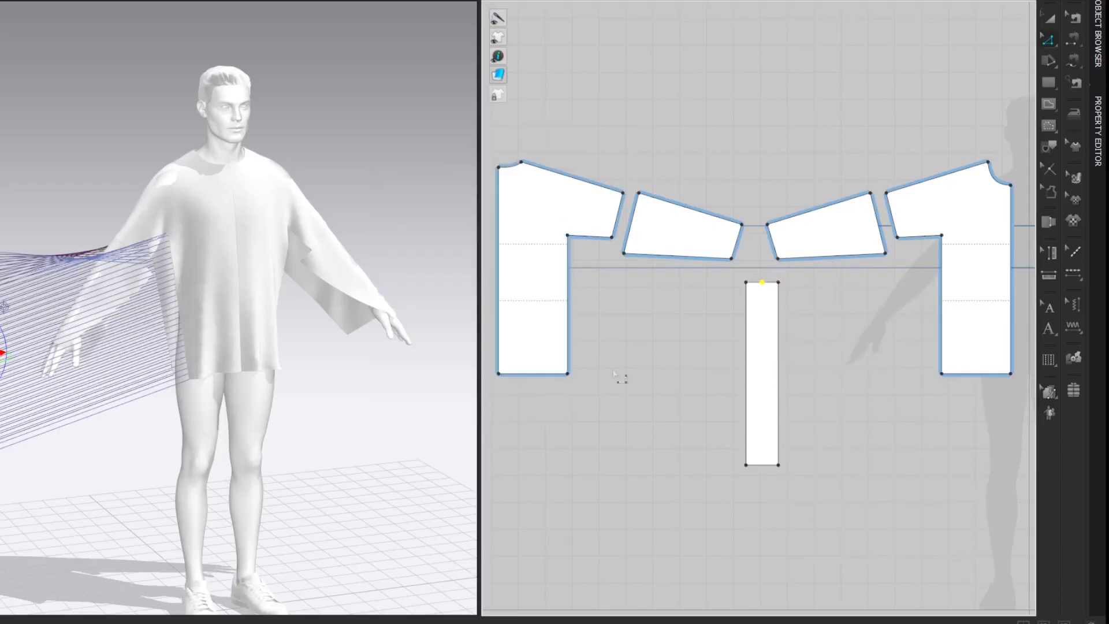
{"action": "right_click", "coordinate": [763, 284]}
{"action": "left_click", "coordinate": [775, 333]}
Free-sew each half of the strip's top edge to the unsewn underarm end of the adjacent lower sleeve piece's upper seam.
{"action": "key", "text": "m"}
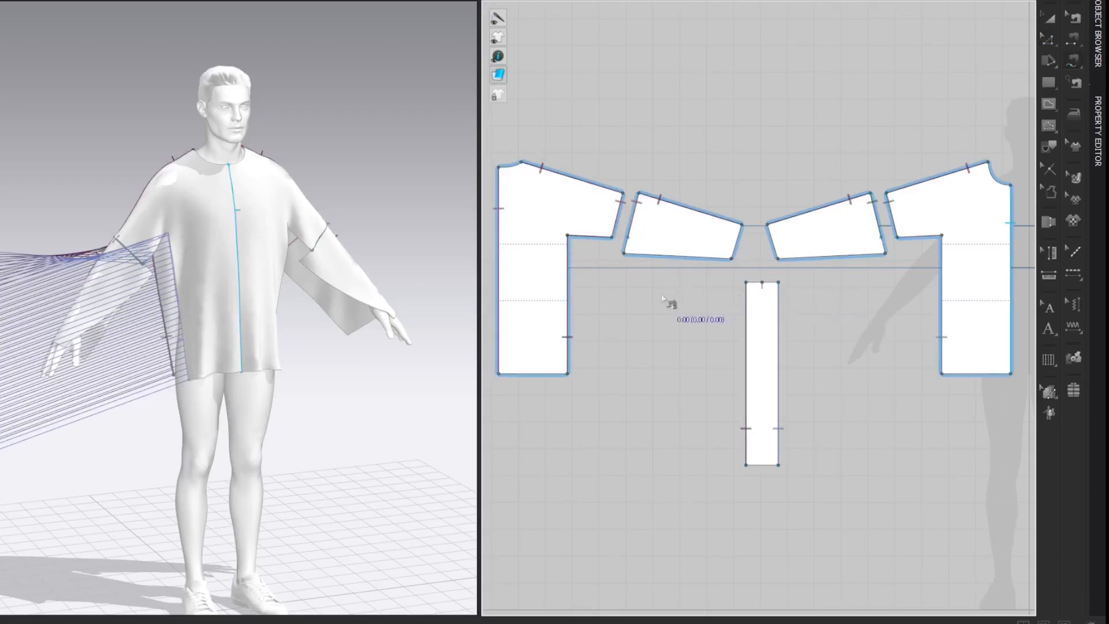
{"action": "left_click", "coordinate": [749, 288]}
{"action": "left_click", "coordinate": [627, 239]}
{"action": "left_click", "coordinate": [625, 254]}
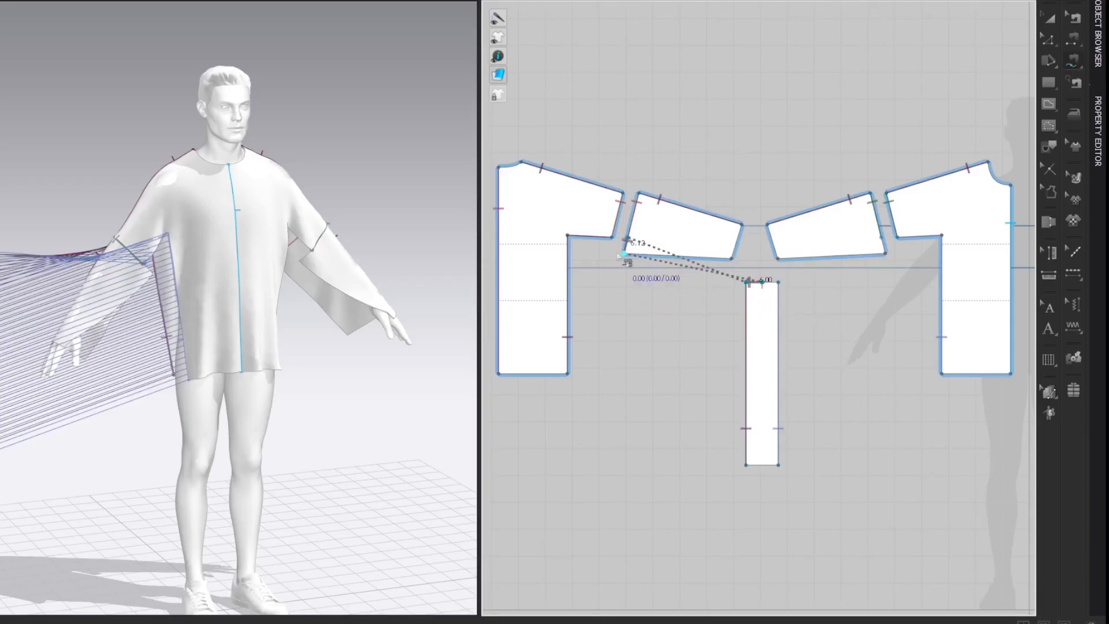
{"action": "left_click", "coordinate": [753, 285]}
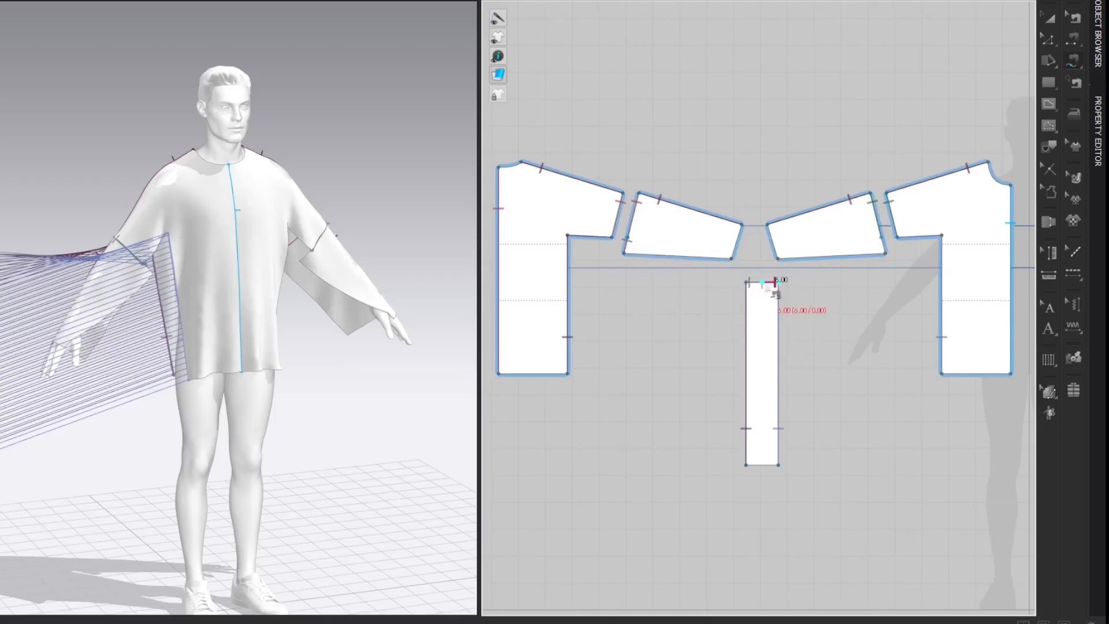
{"action": "left_click", "coordinate": [885, 253]}
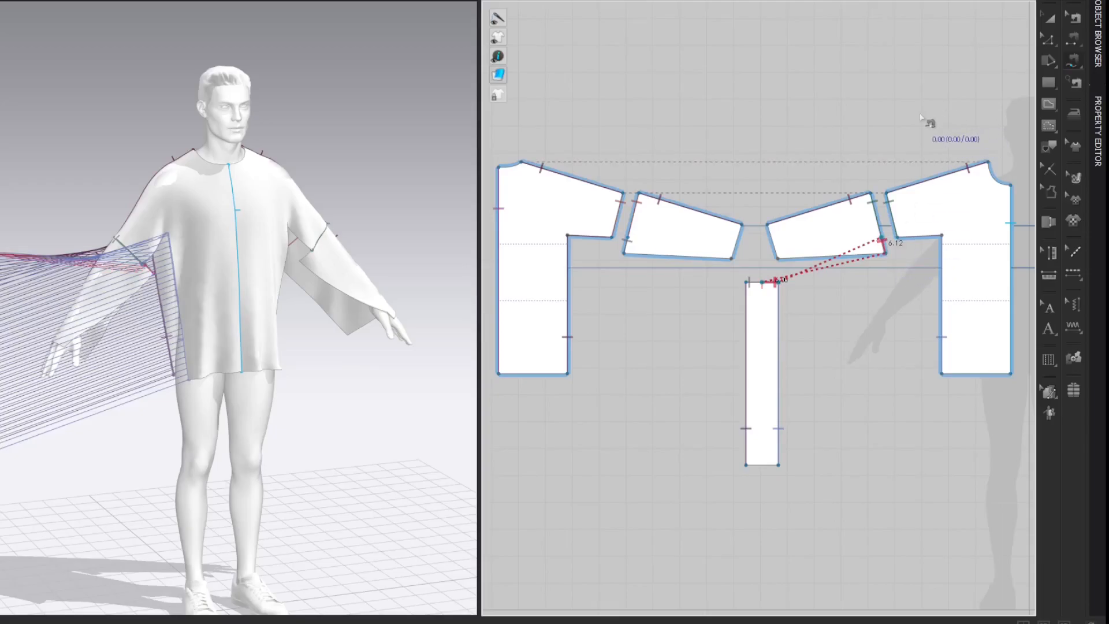
{"action": "key", "text": "a"}
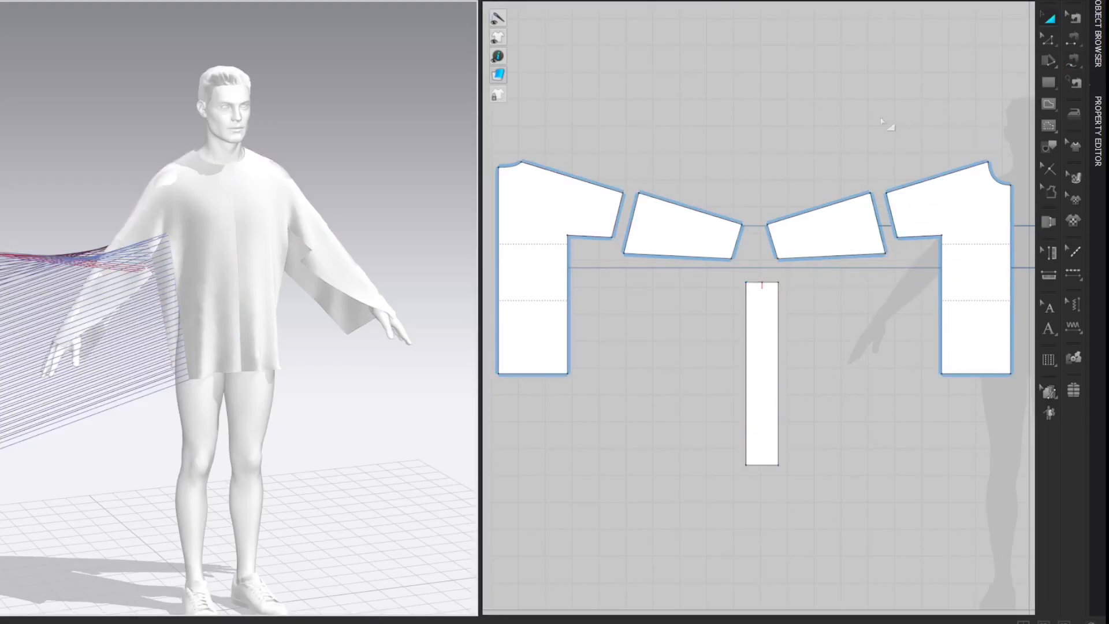
Superimpose the side strip over its sewn neighbours on the avatar in 3D.
{"action": "key", "text": "b"}
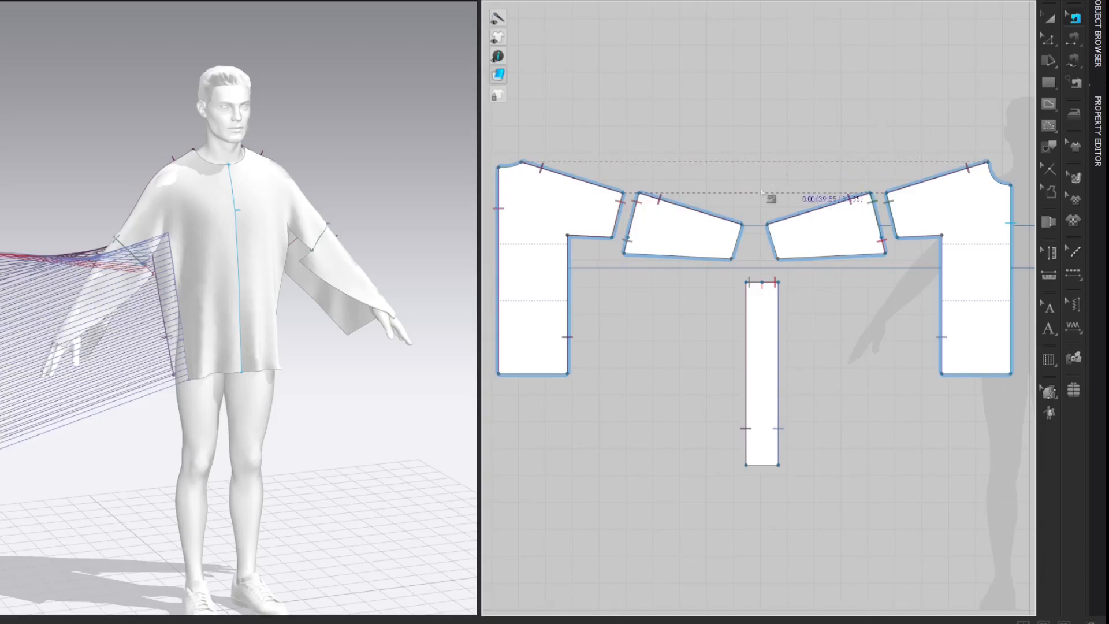
{"action": "scroll", "coordinate": [347, 206], "scroll_direction": "down", "scroll_amount": 1}
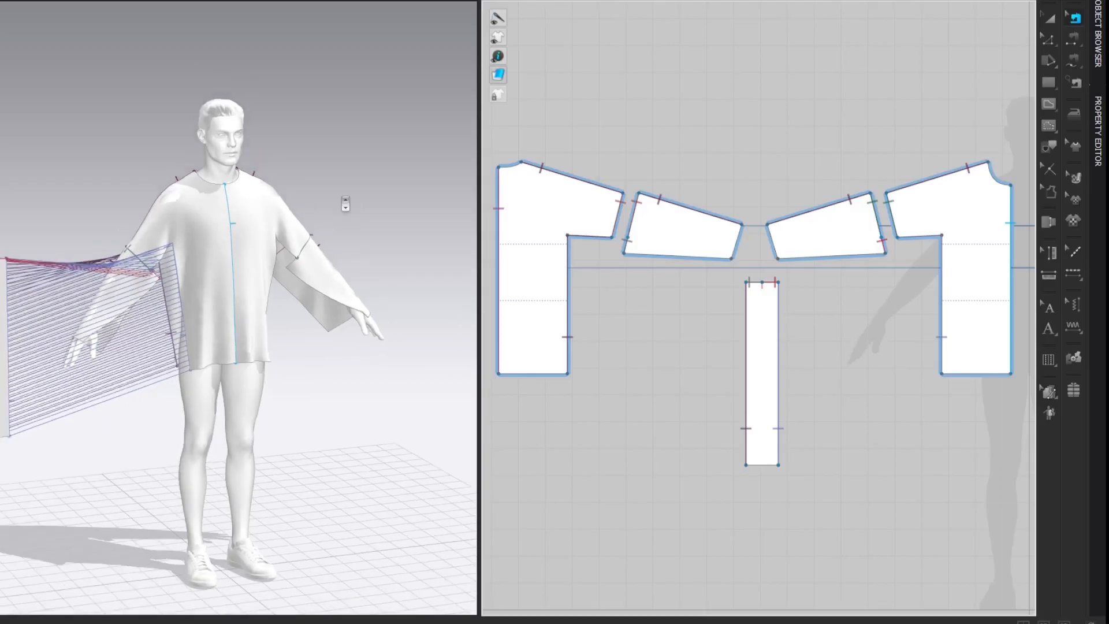
{"action": "scroll", "coordinate": [350, 201], "scroll_direction": "down", "scroll_amount": 1}
{"action": "middle_click_drag", "start_coordinate": [349, 194], "coordinate": [382, 199]}
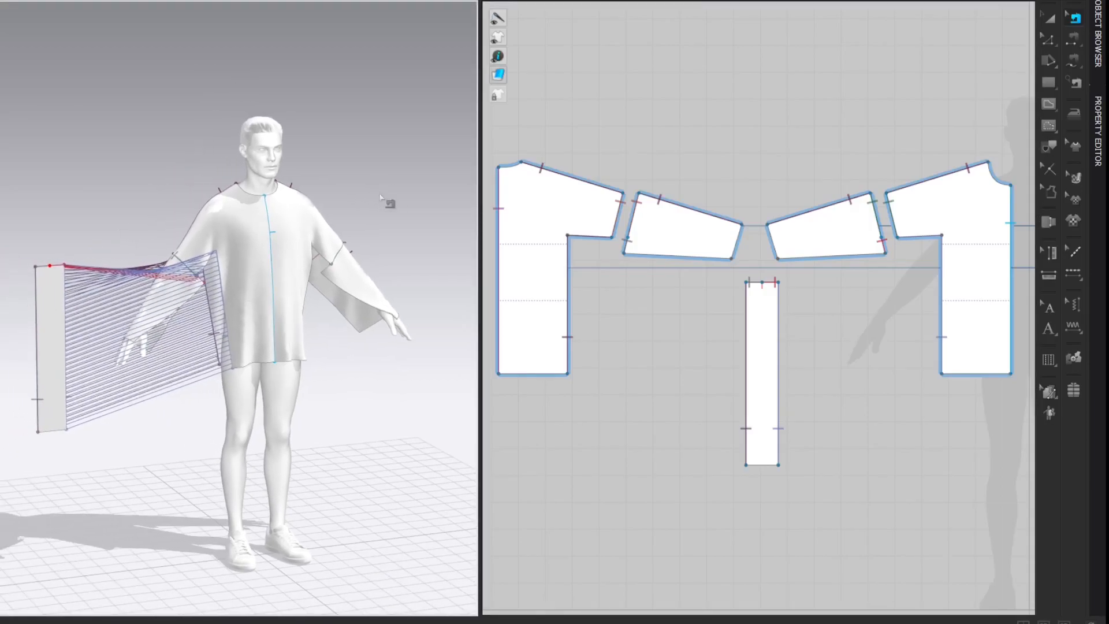
{"action": "right_click", "coordinate": [49, 316]}
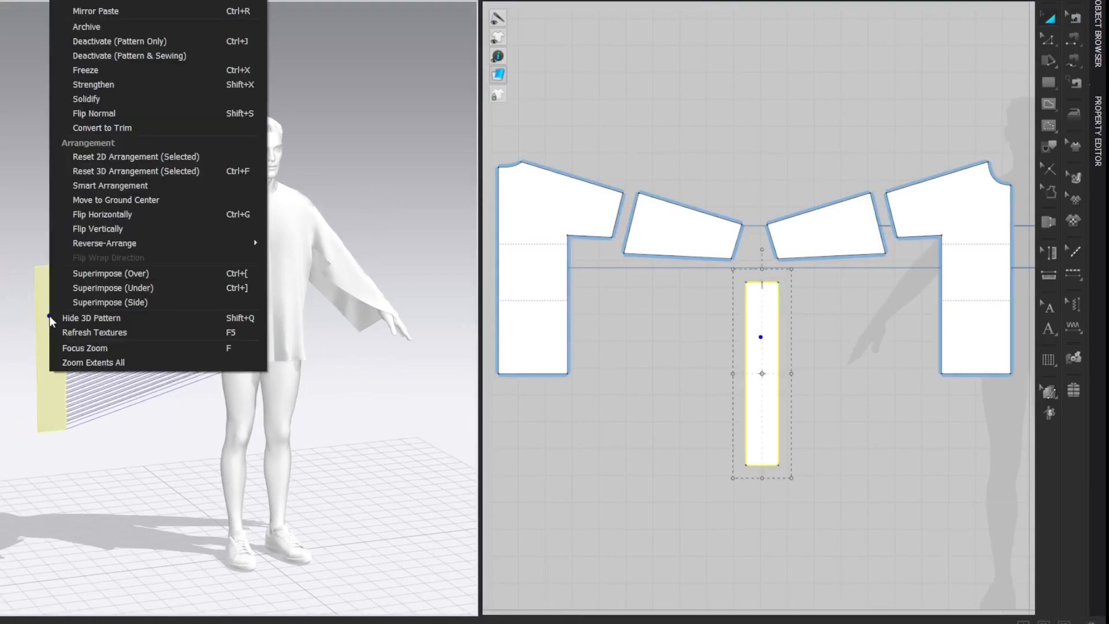
{"action": "left_click", "coordinate": [152, 274]}
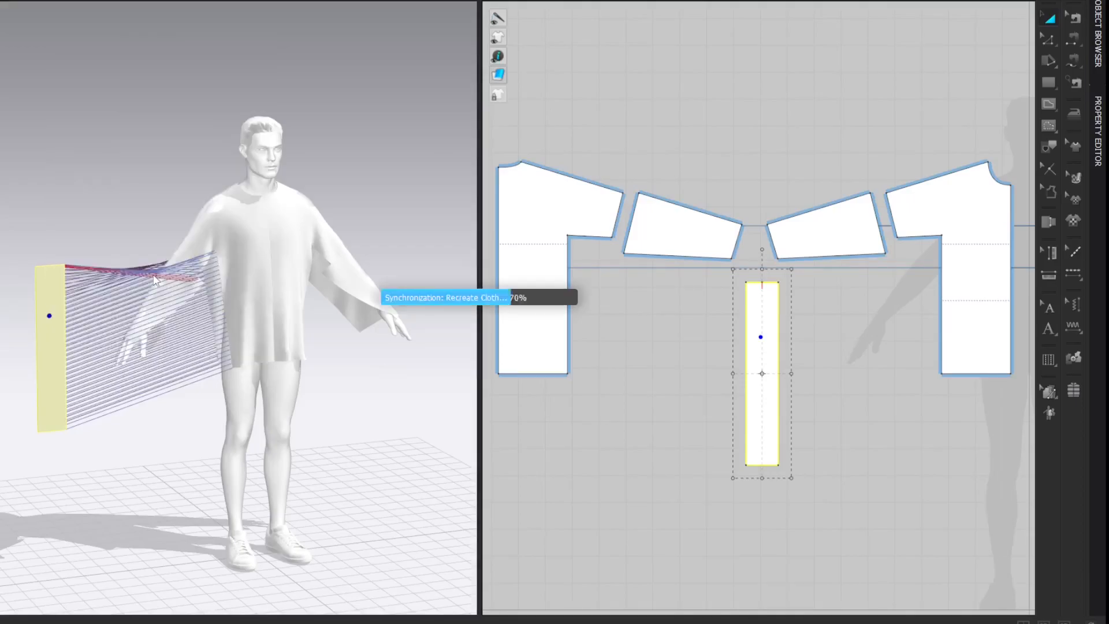
{"action": "left_click", "coordinate": [412, 177]}
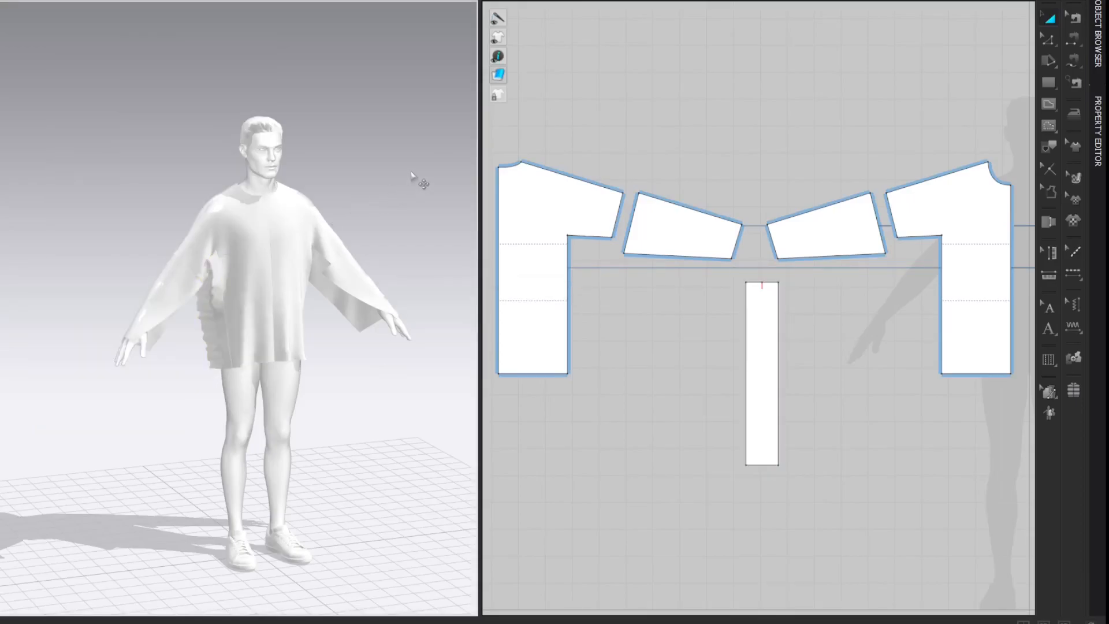
Copy the side strip and paste it as a linked symmetric piece below the mirrored lower sleeves.
{"action": "left_click", "coordinate": [758, 331]}
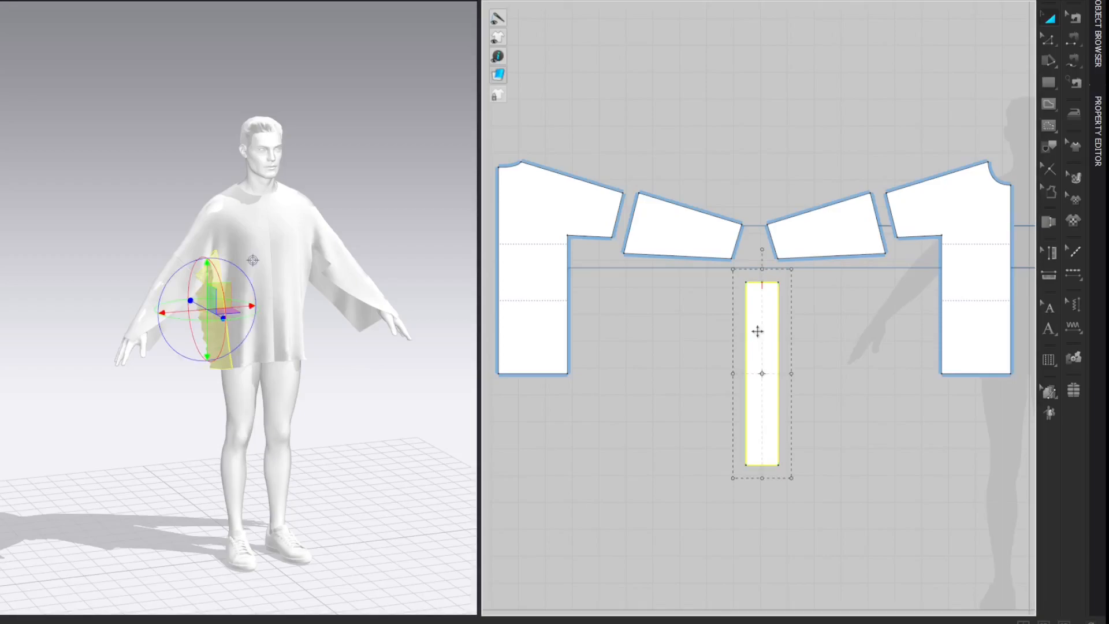
{"action": "scroll", "coordinate": [857, 358], "scroll_direction": "down", "scroll_amount": 3}
{"action": "middle_click_drag", "start_coordinate": [841, 353], "coordinate": [672, 276]}
{"action": "key", "text": "ctrl+c"}
{"action": "key", "text": "ctrl+v"}
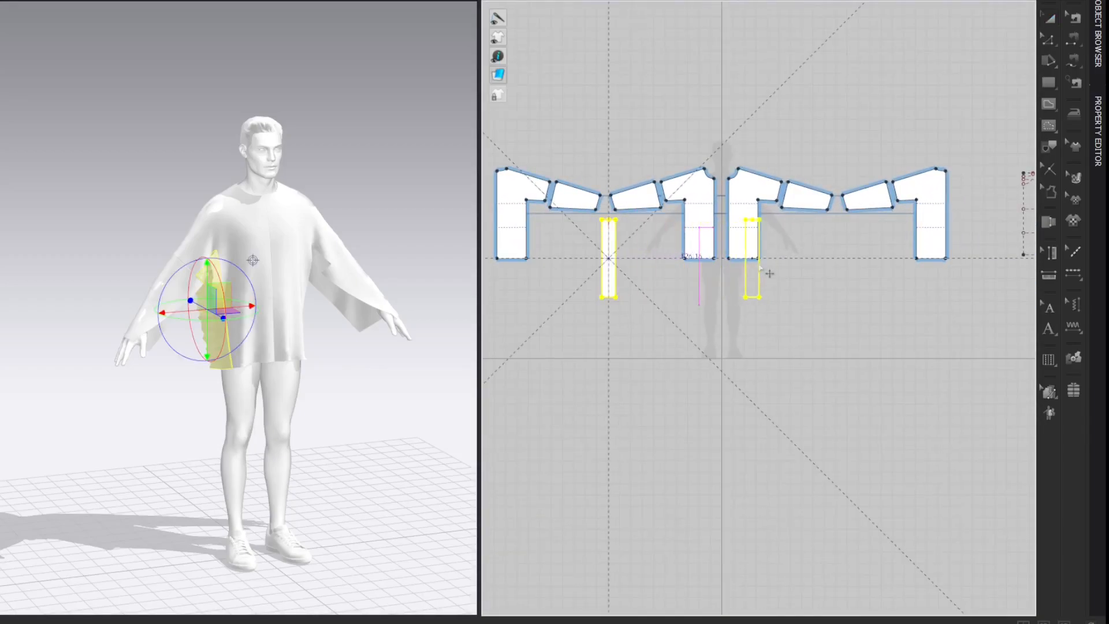
{"action": "left_click", "coordinate": [848, 282]}
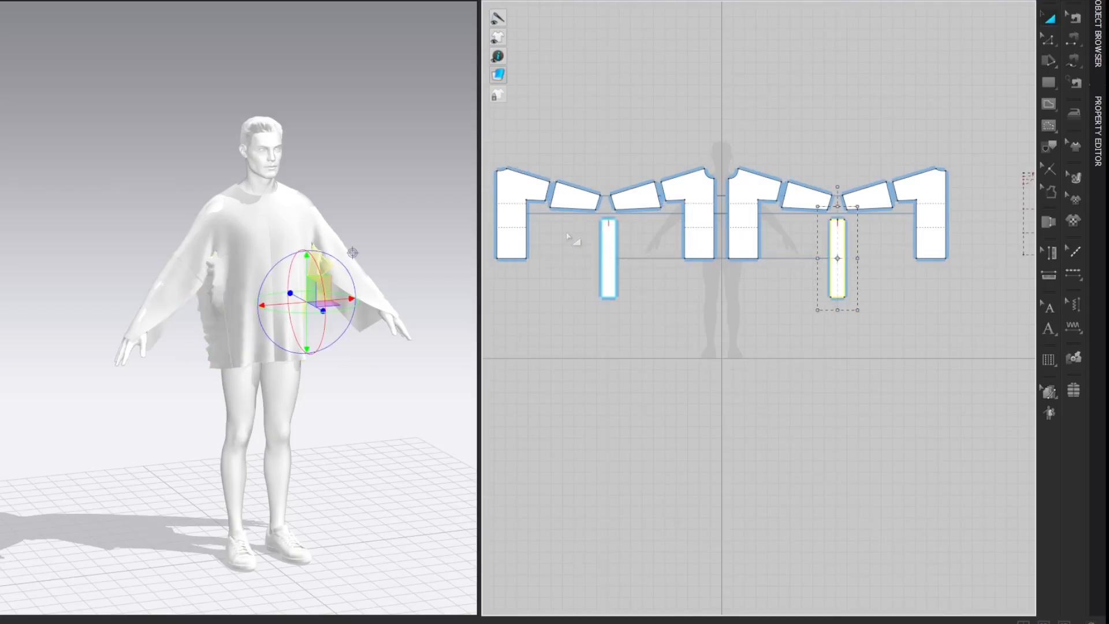
Segment-sew the lower edges of the two facing lower sleeve pieces above the side strip to each other.
{"action": "scroll", "coordinate": [568, 236], "scroll_direction": "up", "scroll_amount": 6}
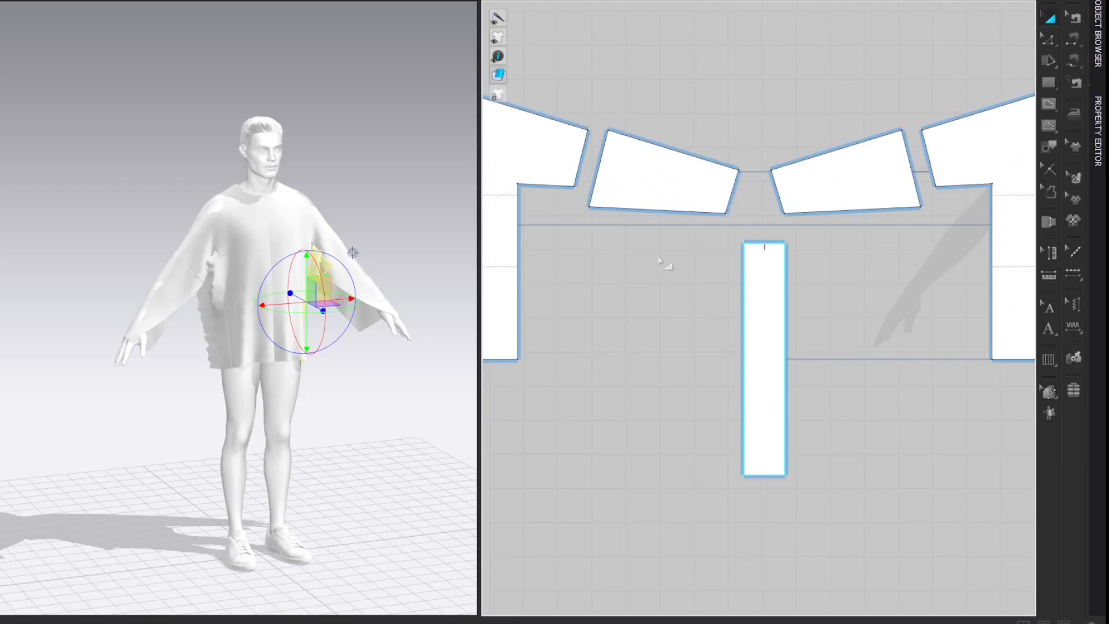
{"action": "left_click", "coordinate": [659, 259]}
{"action": "key", "text": "n"}
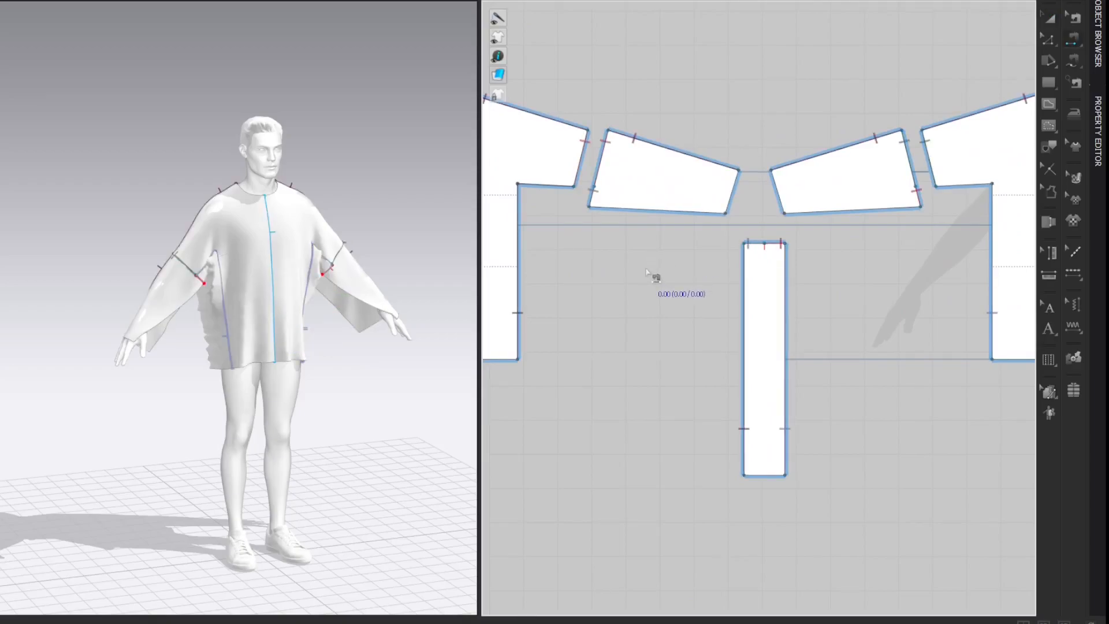
{"action": "left_click", "coordinate": [614, 218]}
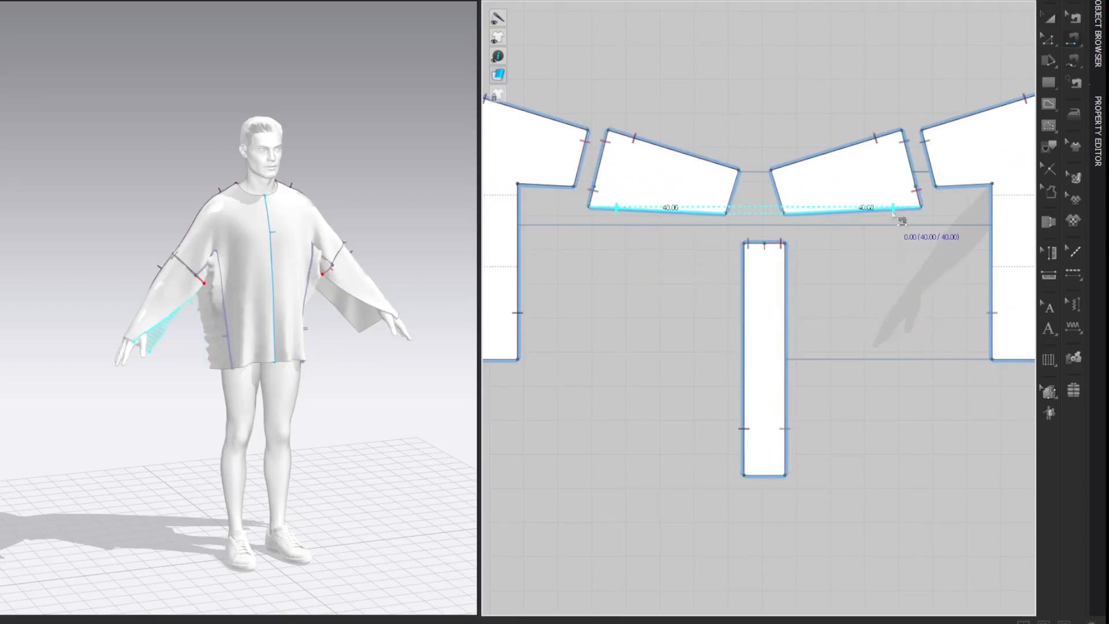
{"action": "left_click", "coordinate": [894, 214]}
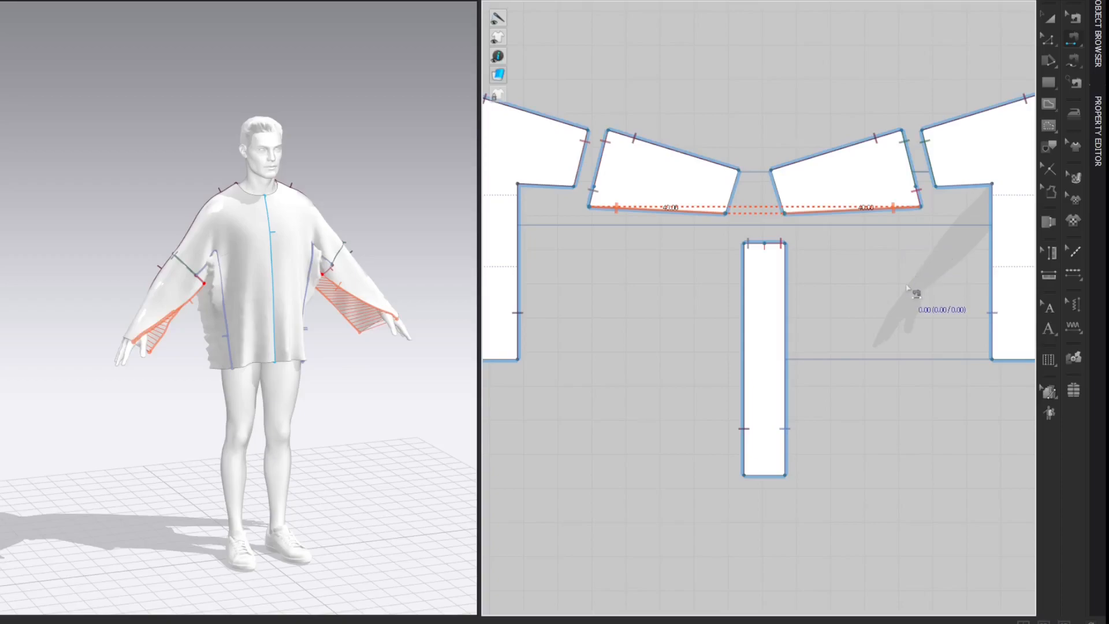
{"action": "key", "text": "a"}
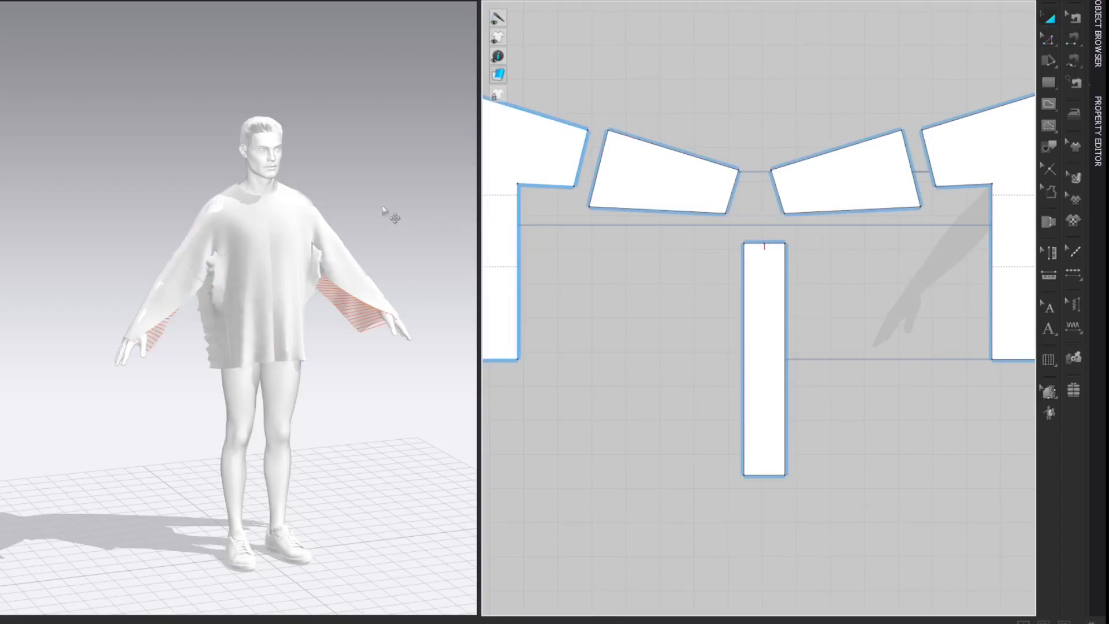
Simulate the garment to close the sleeve seams, and tug the cloth into place at the back of the upper sleeves.
{"action": "scroll", "coordinate": [453, 144], "scroll_direction": "up", "scroll_amount": 5}
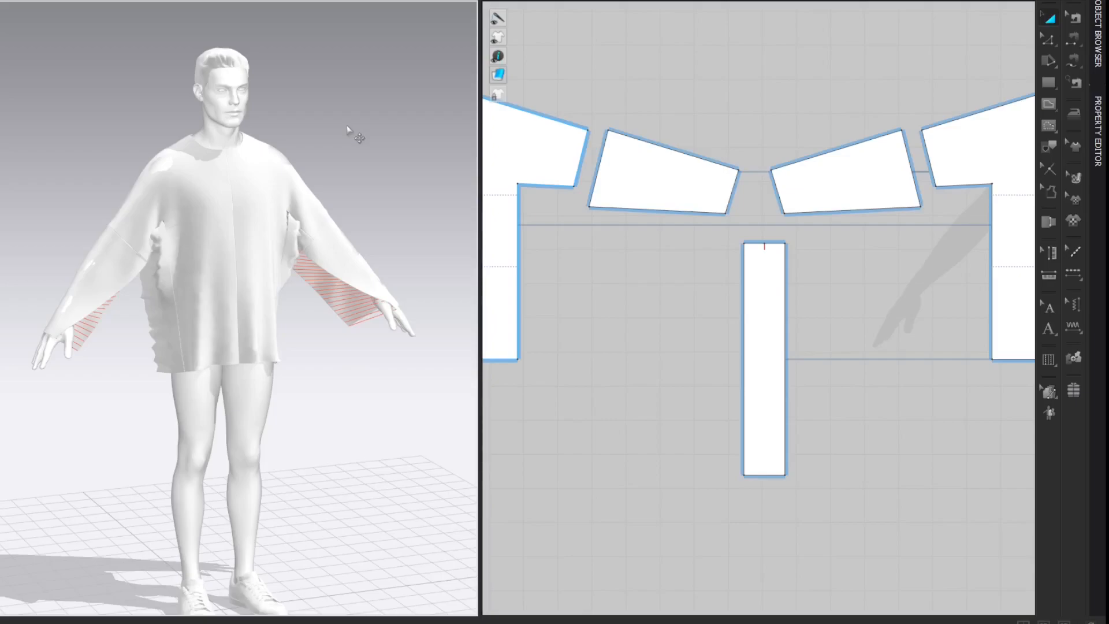
{"action": "key", "text": "space"}
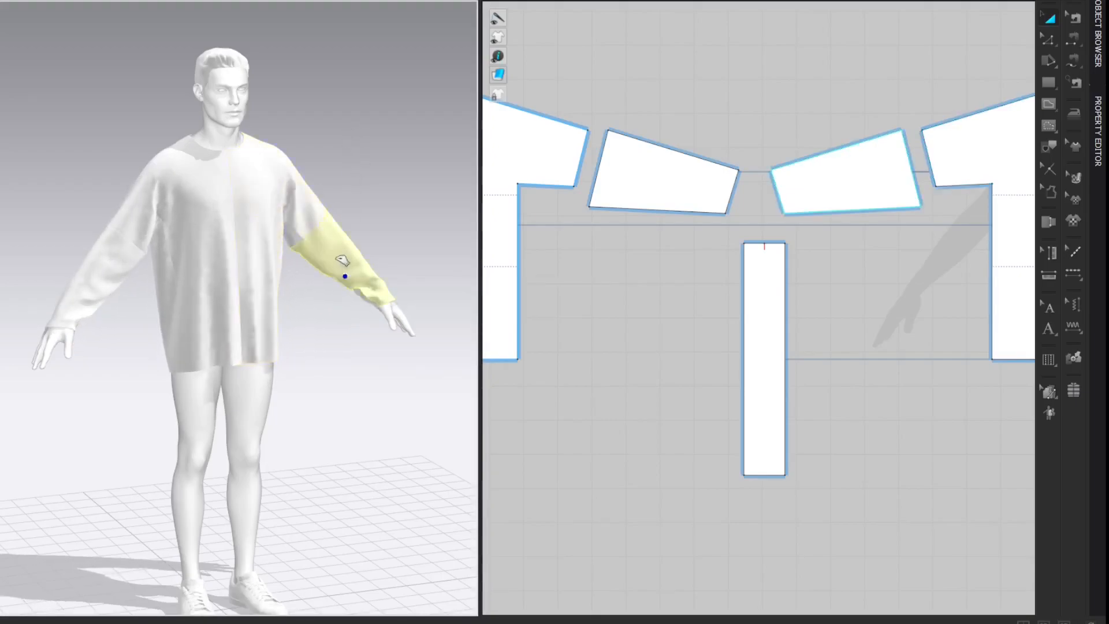
{"action": "right_click_drag", "start_coordinate": [245, 230], "coordinate": [203, 161]}
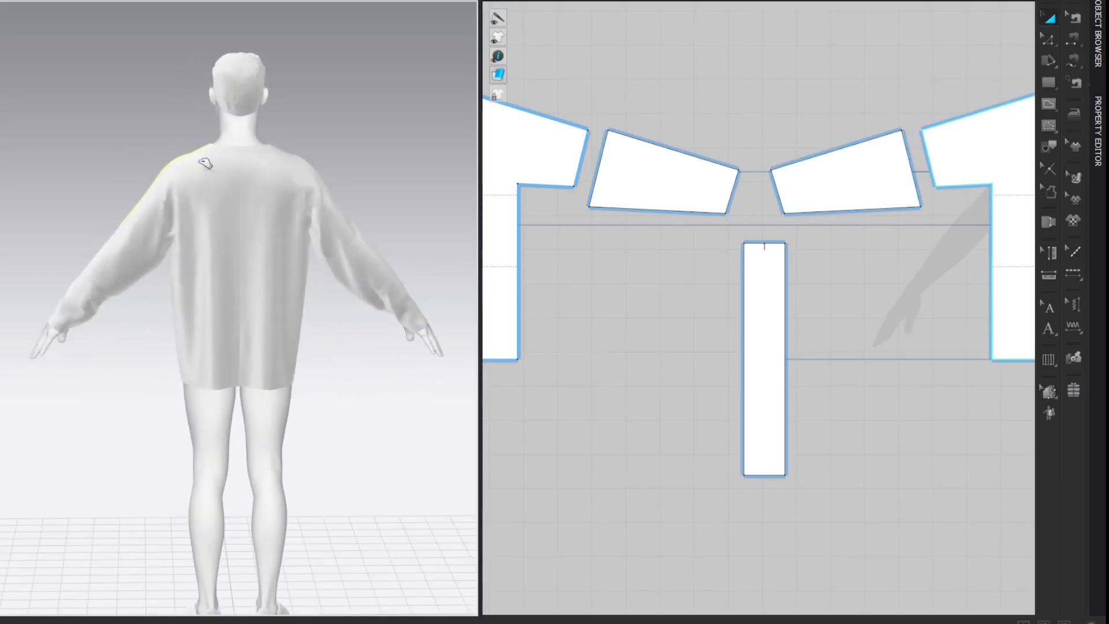
{"action": "left_click", "coordinate": [348, 180]}
{"action": "scroll", "coordinate": [355, 206], "scroll_direction": "up", "scroll_amount": 2}
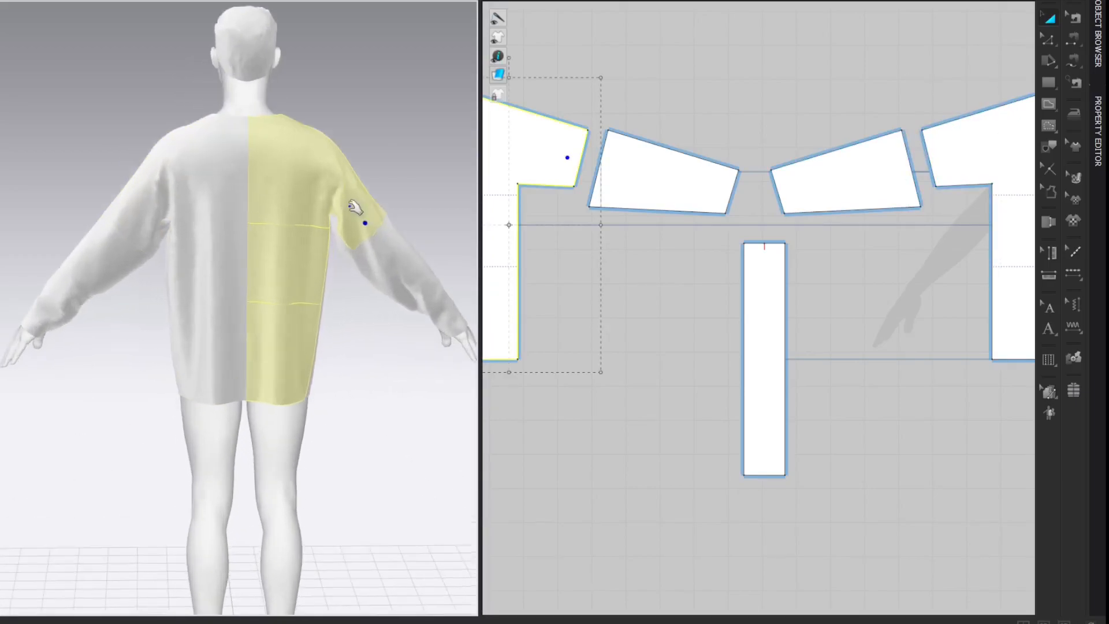
{"action": "scroll", "coordinate": [347, 206], "scroll_direction": "up", "scroll_amount": 3}
{"action": "left_click_drag", "start_coordinate": [120, 197], "coordinate": [79, 208]}
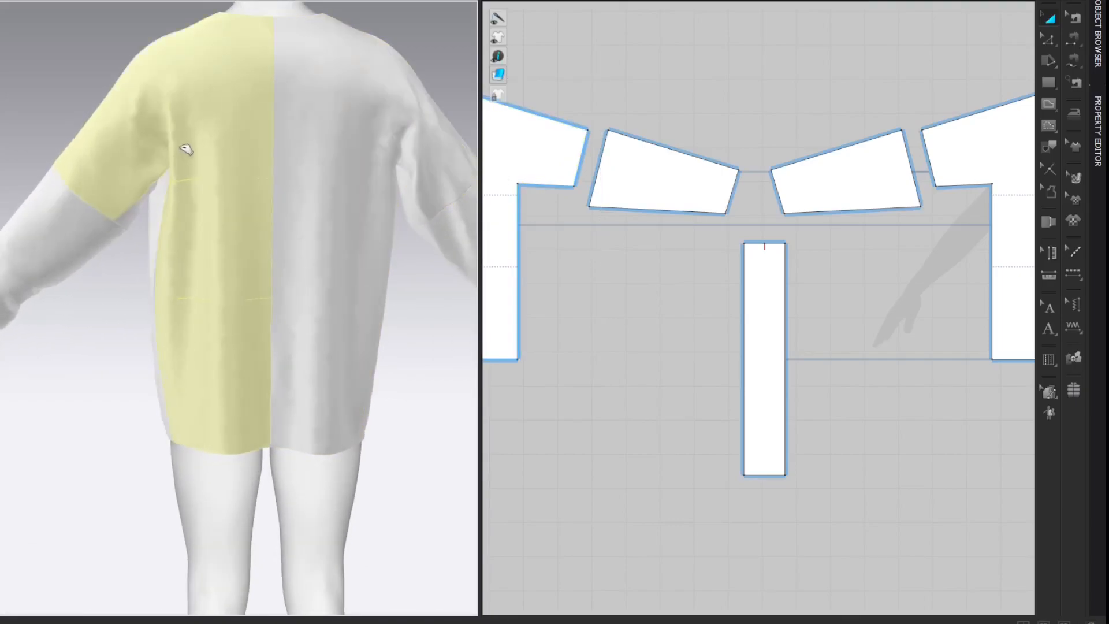
Examine the oversized top's front, back and sleeve panels on the avatar alongside their 2D patterns.
{"action": "left_click", "coordinate": [372, 141]}
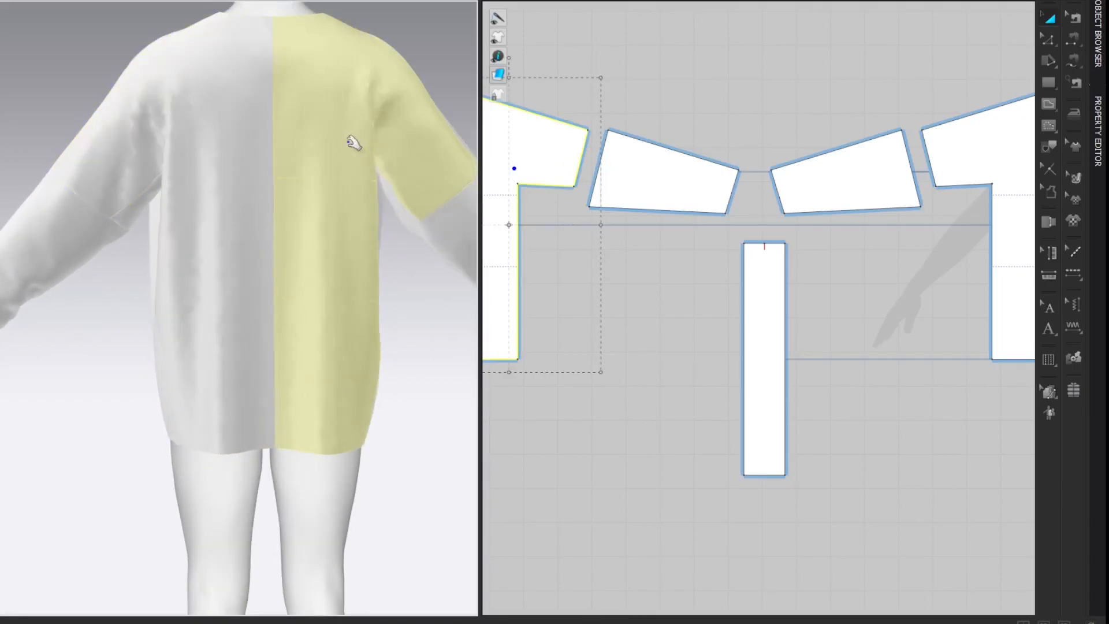
{"action": "scroll", "coordinate": [394, 136], "scroll_direction": "down", "scroll_amount": 4}
{"action": "right_click_drag", "start_coordinate": [404, 94], "coordinate": [218, 148]}
{"action": "left_click", "coordinate": [150, 202]}
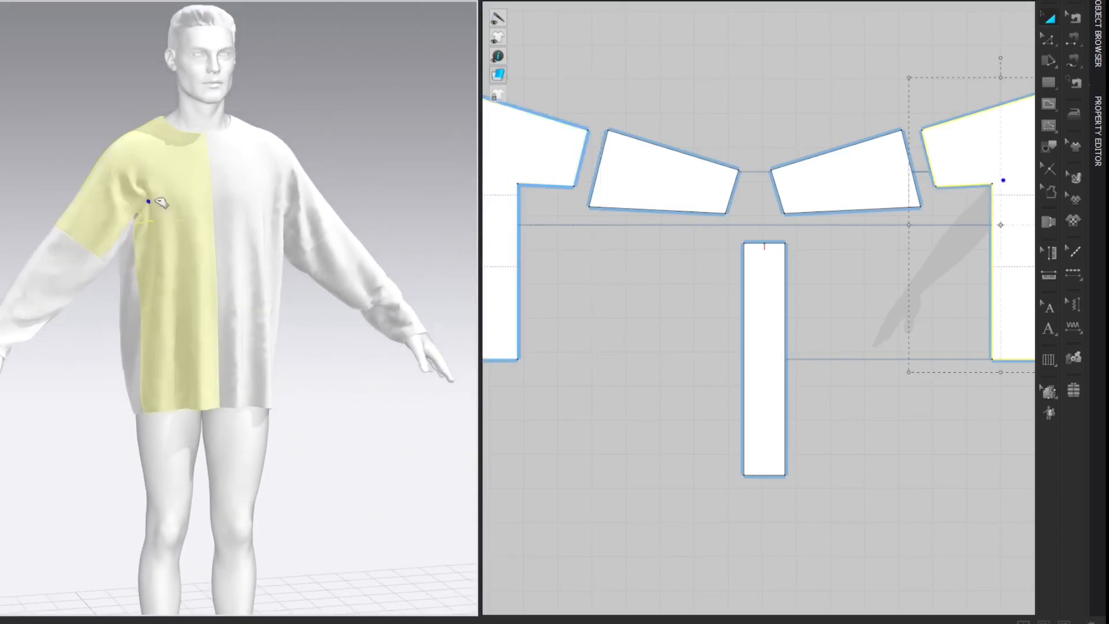
{"action": "left_click", "coordinate": [140, 399]}
{"action": "left_click", "coordinate": [247, 397]}
{"action": "left_click", "coordinate": [404, 97]}
{"action": "right_click_drag", "start_coordinate": [403, 96], "coordinate": [396, 124]}
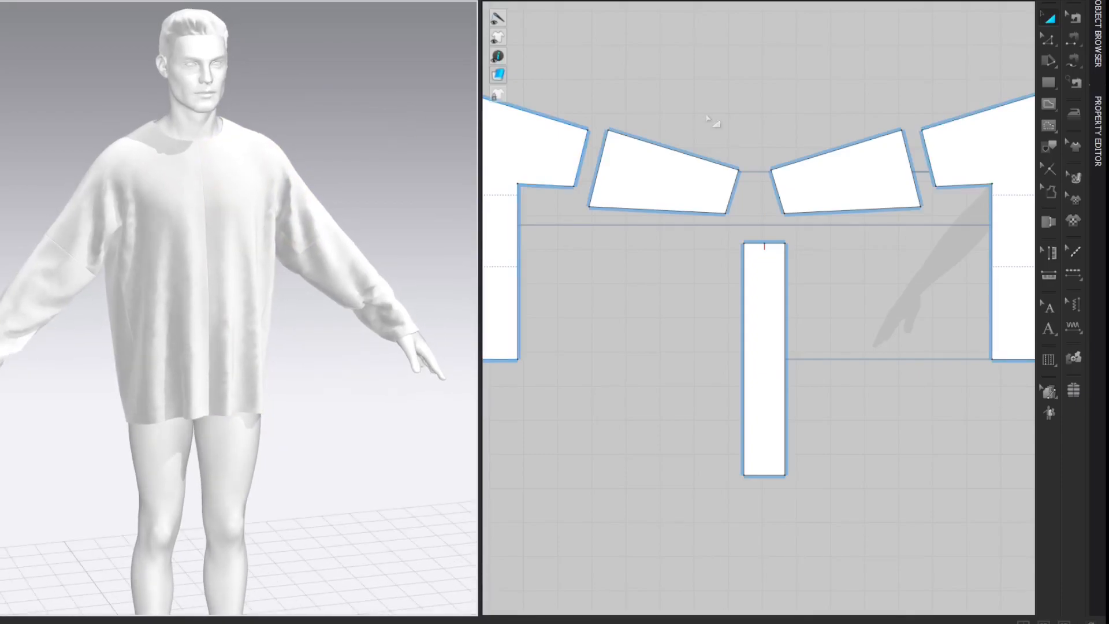
{"action": "scroll", "coordinate": [725, 74], "scroll_direction": "down", "scroll_amount": 2}
{"action": "middle_click_drag", "start_coordinate": [725, 65], "coordinate": [738, 106]}
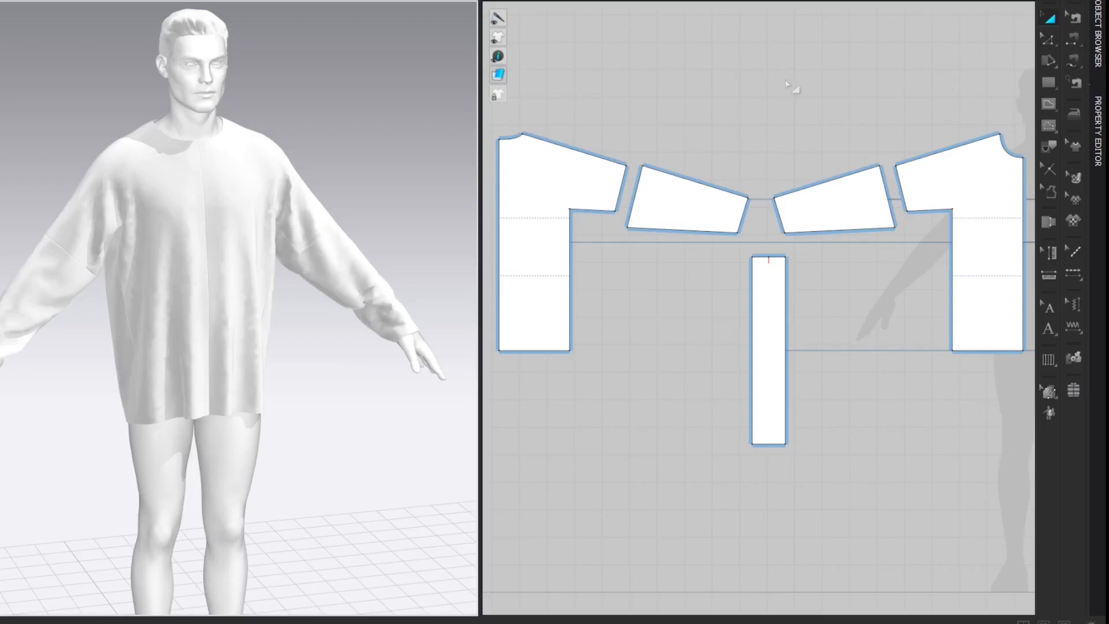
{"action": "left_click", "coordinate": [370, 300]}
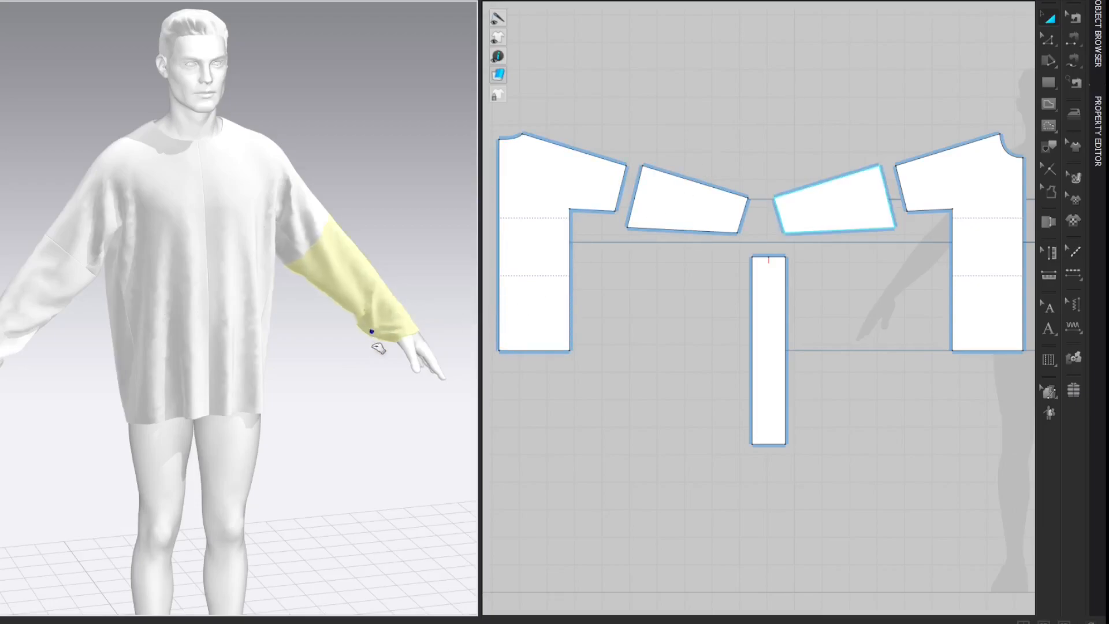
{"action": "left_click_drag", "start_coordinate": [353, 292], "coordinate": [395, 330]}
{"action": "left_click", "coordinate": [866, 96]}
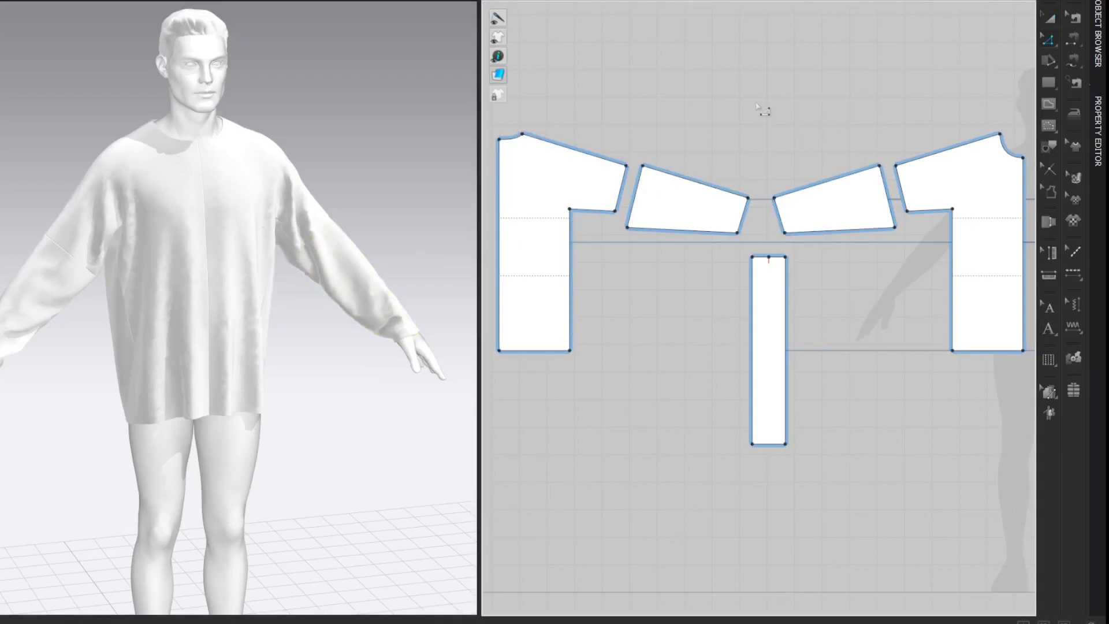
Raise the back panel's centre neck point straight up by 1.3 cm.
{"action": "scroll", "coordinate": [581, 119], "scroll_direction": "up", "scroll_amount": 3}
{"action": "right_click_drag", "start_coordinate": [584, 123], "coordinate": [712, 85]}
{"action": "scroll", "coordinate": [711, 85], "scroll_direction": "up", "scroll_amount": 2}
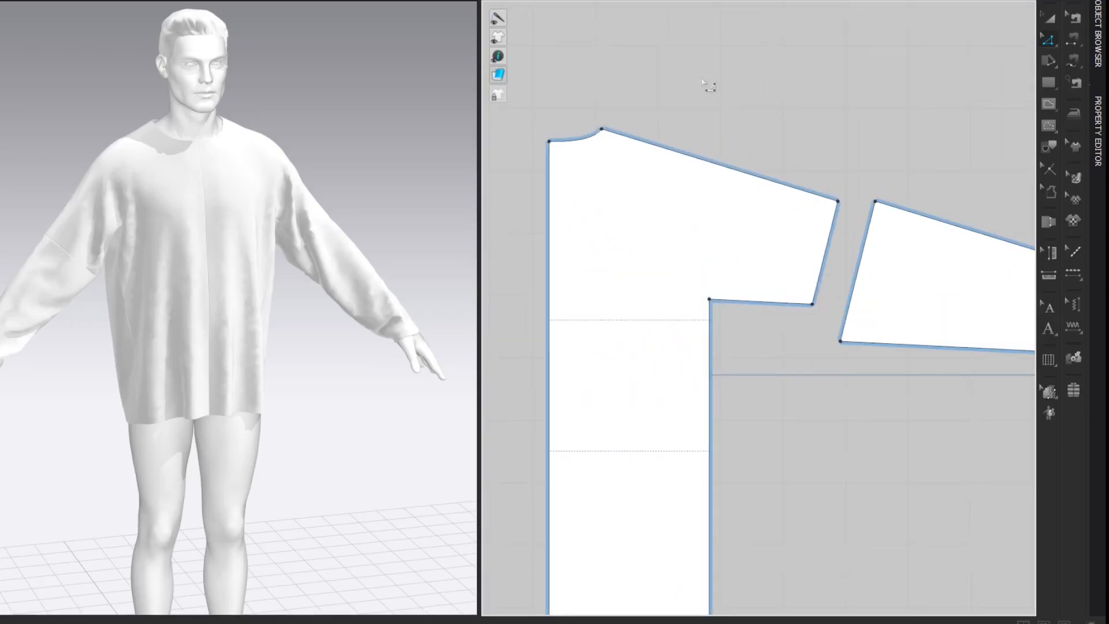
{"action": "left_click_drag", "start_coordinate": [559, 115], "coordinate": [546, 145]}
{"action": "right_click", "coordinate": [546, 145]}
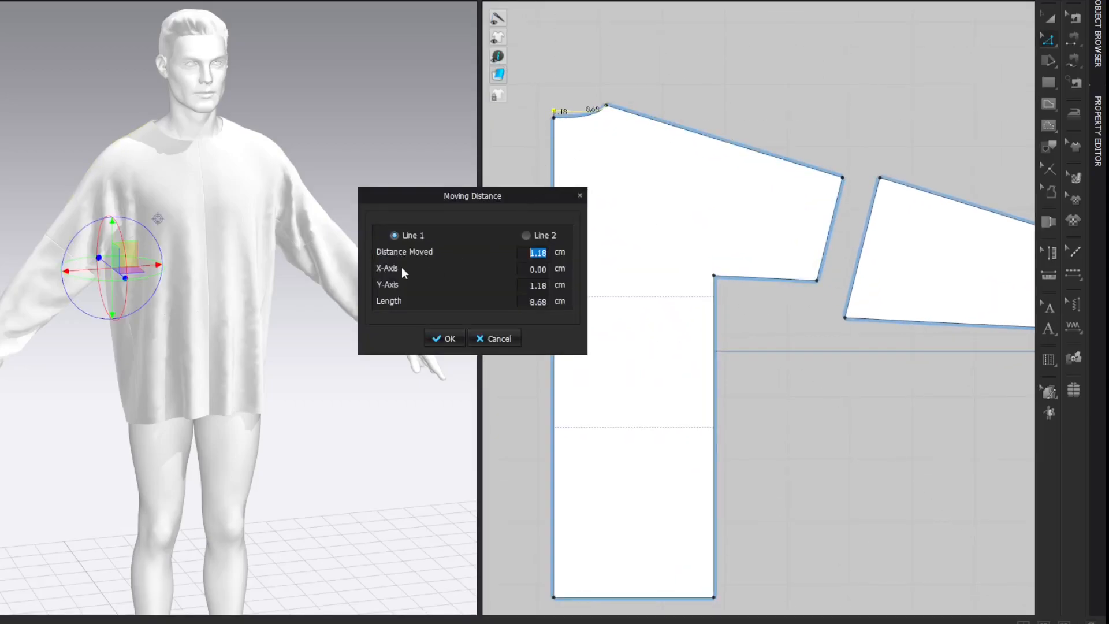
{"action": "type", "text": "1.3"}
{"action": "key", "text": "Return"}
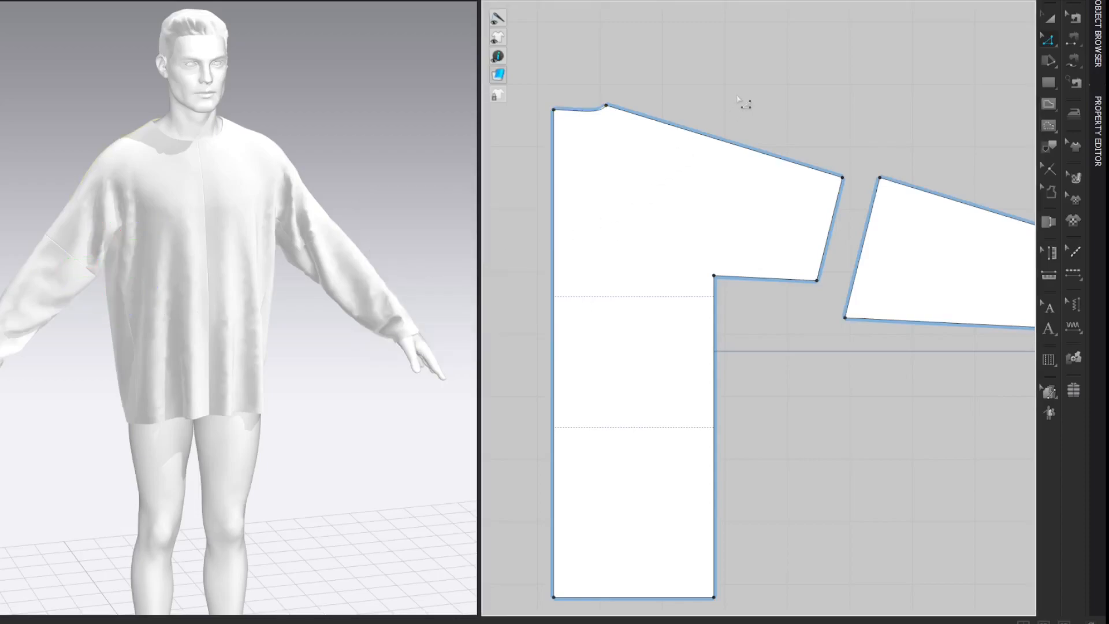
Extend the back panel's shoulder line by moving its neck-side point 0.3 cm towards the centre.
{"action": "left_click_drag", "start_coordinate": [619, 116], "coordinate": [610, 114]}
{"action": "right_click", "coordinate": [609, 115]}
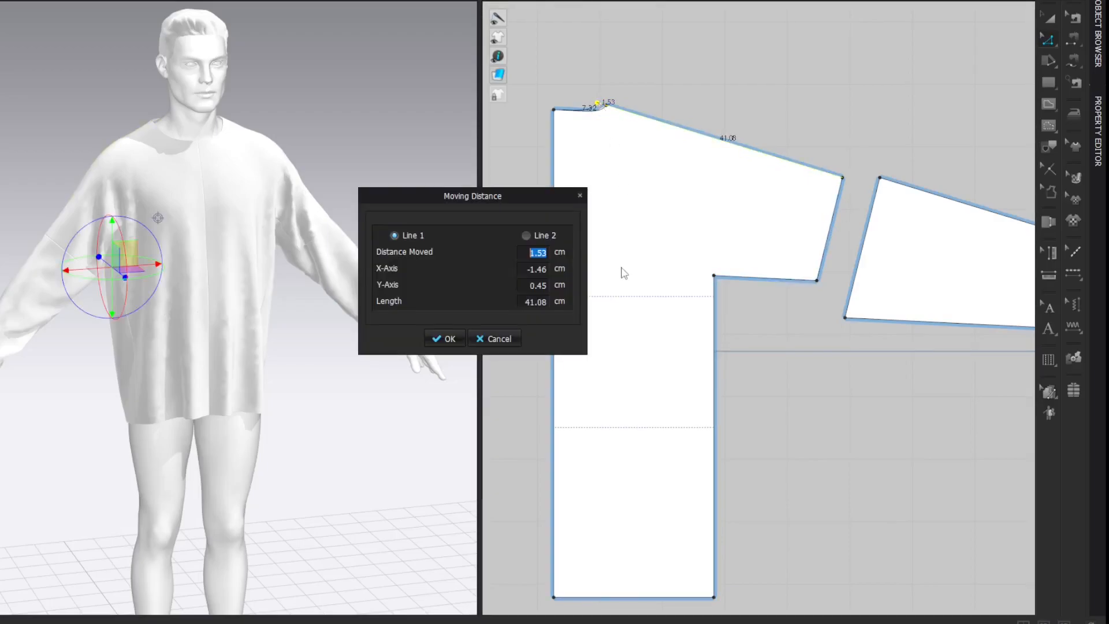
{"action": "type", "text": "0.3"}
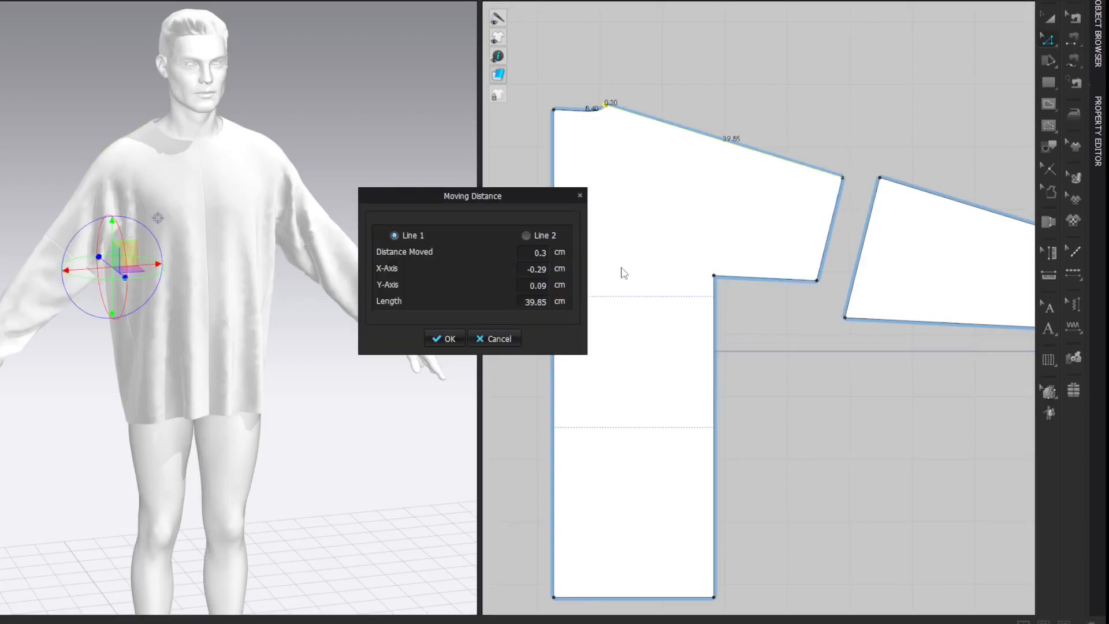
{"action": "key", "text": "Return"}
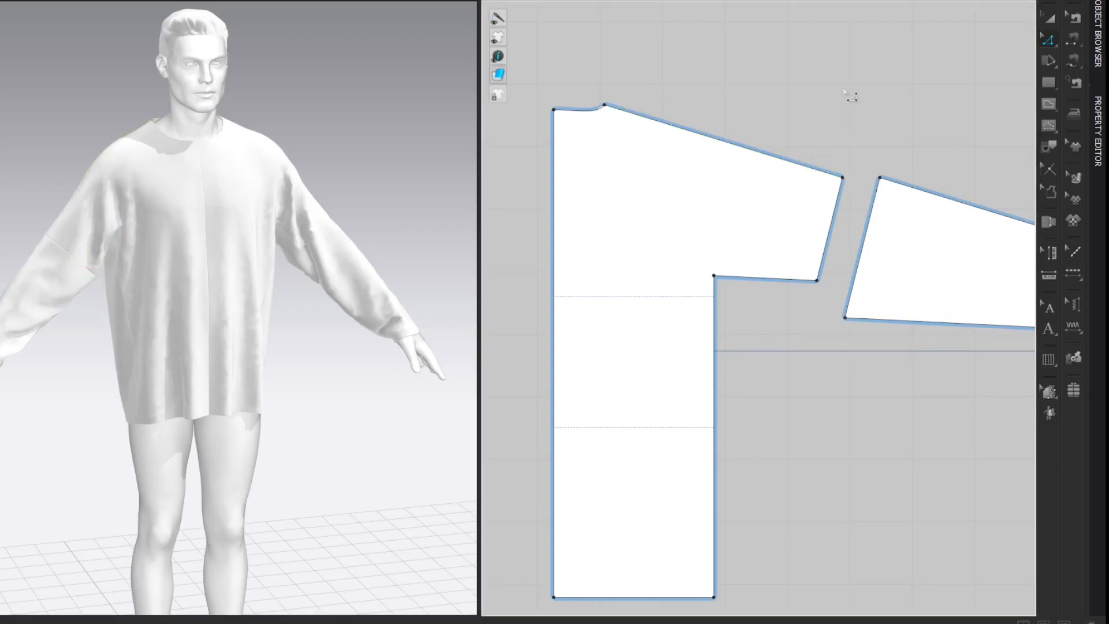
Reshape the back neckline into a smooth, shallow curve between the centre and shoulder points.
{"action": "left_click", "coordinate": [592, 110]}
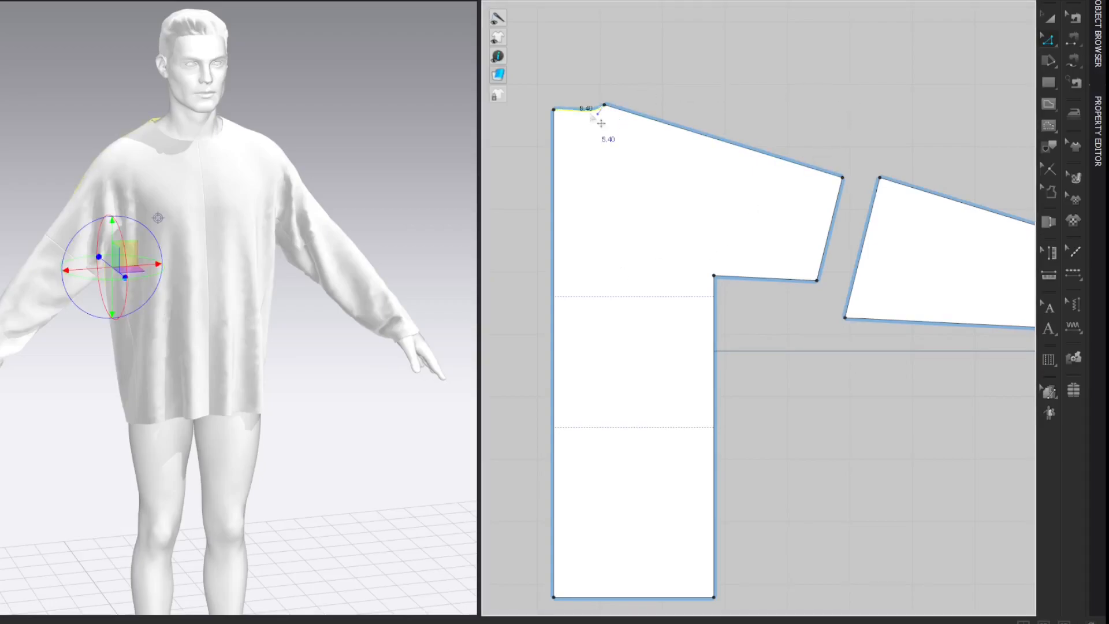
{"action": "left_click_drag", "start_coordinate": [585, 112], "coordinate": [586, 110]}
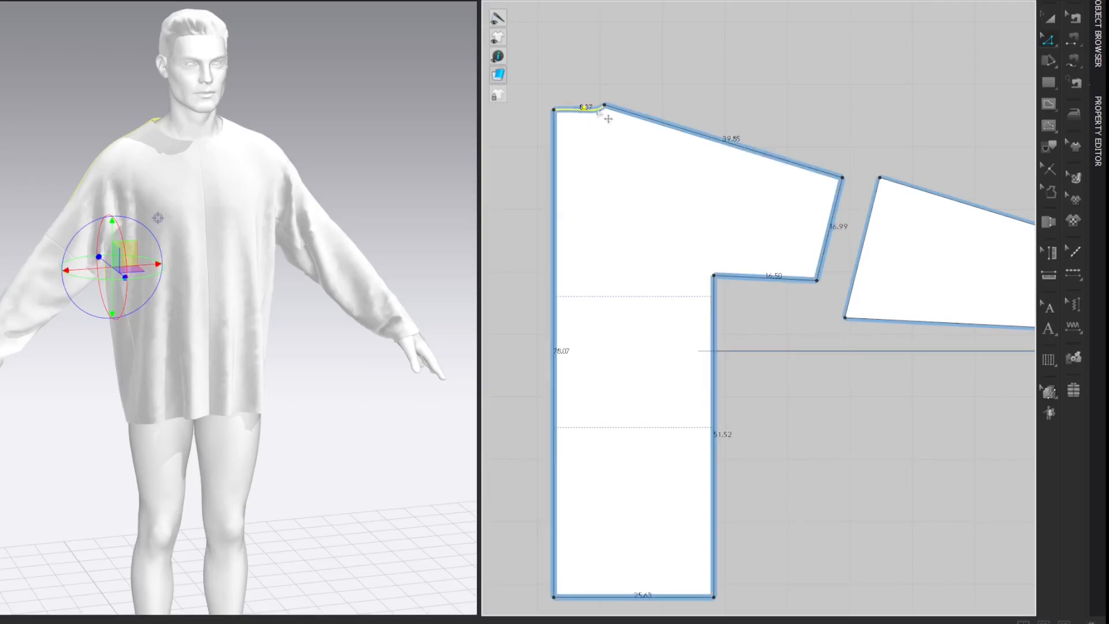
{"action": "left_click_drag", "start_coordinate": [598, 113], "coordinate": [596, 110]}
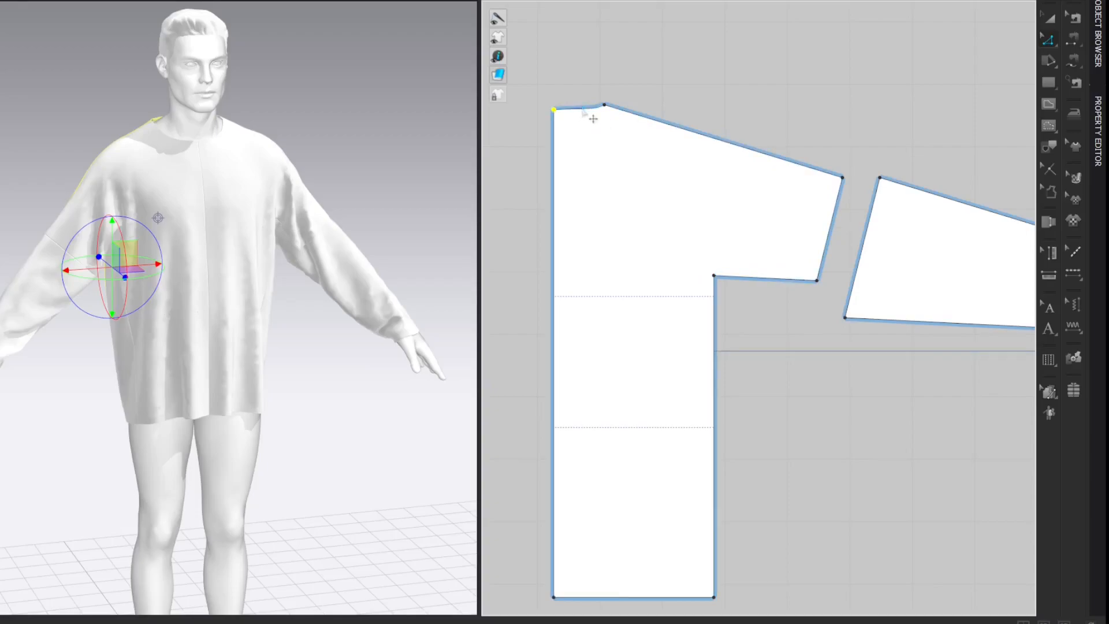
{"action": "left_click_drag", "start_coordinate": [595, 119], "coordinate": [596, 121]}
{"action": "left_click", "coordinate": [975, 56]}
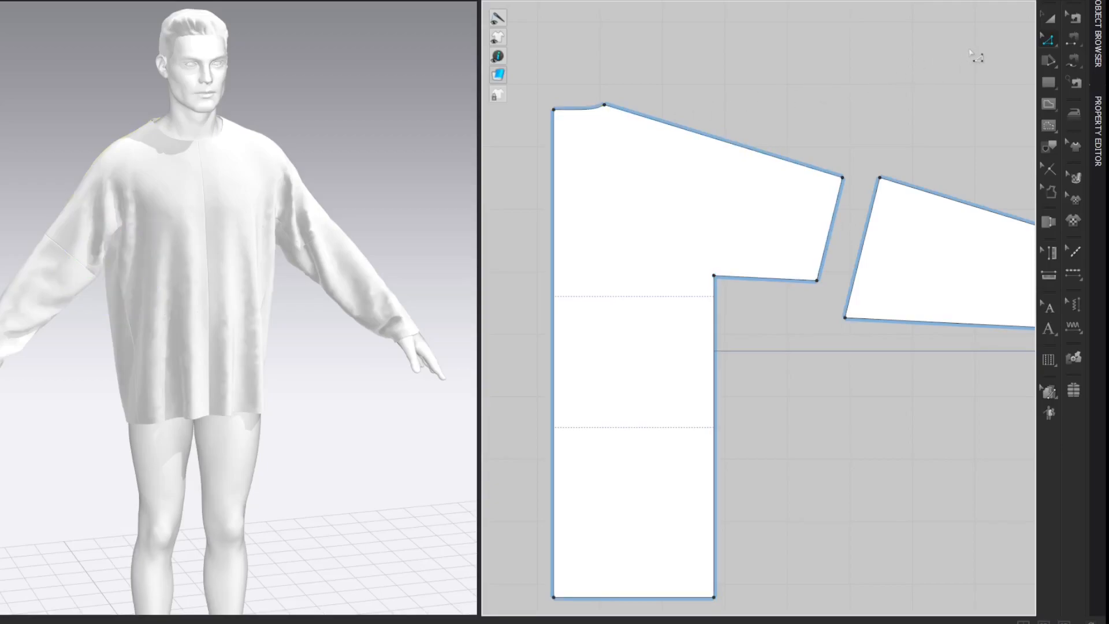
Extend the front panel's shoulder line by moving its neck-side point 0.3 cm towards the centre.
{"action": "middle_click_drag", "start_coordinate": [958, 79], "coordinate": [474, 74]}
{"action": "middle_click_drag", "start_coordinate": [993, 71], "coordinate": [583, 70]}
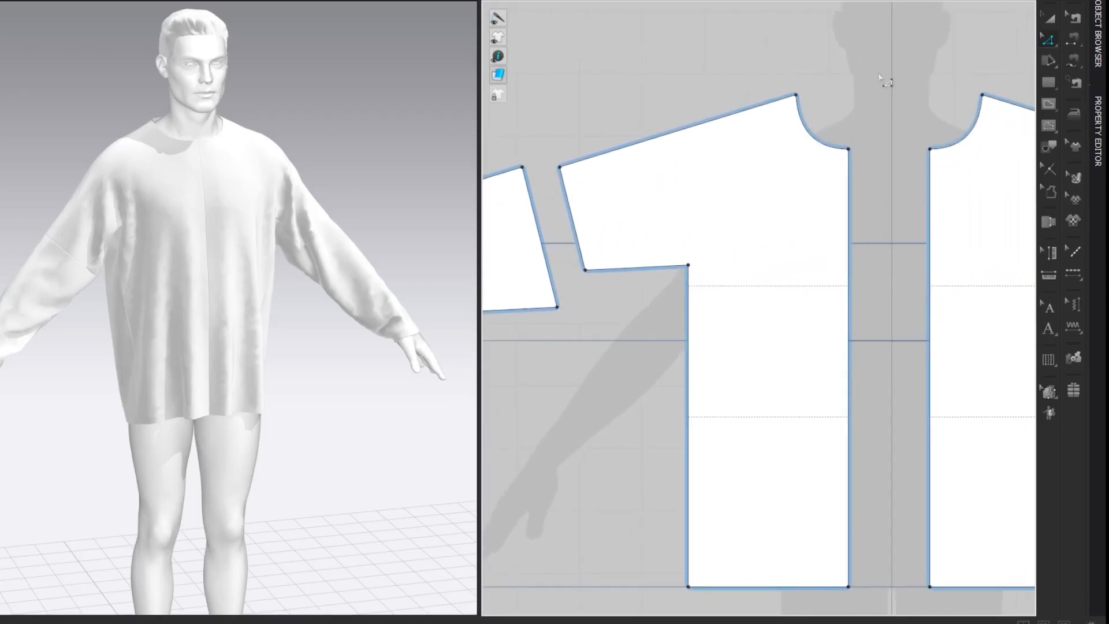
{"action": "left_click_drag", "start_coordinate": [798, 95], "coordinate": [813, 90]}
{"action": "right_click", "coordinate": [814, 90]}
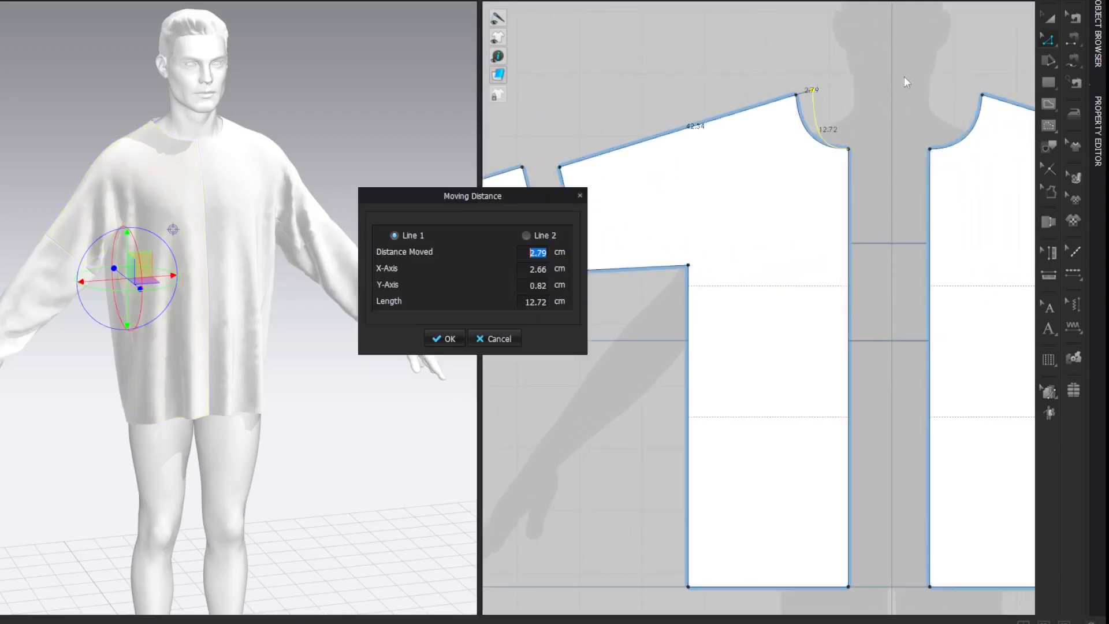
{"action": "type", "text": "0.3"}
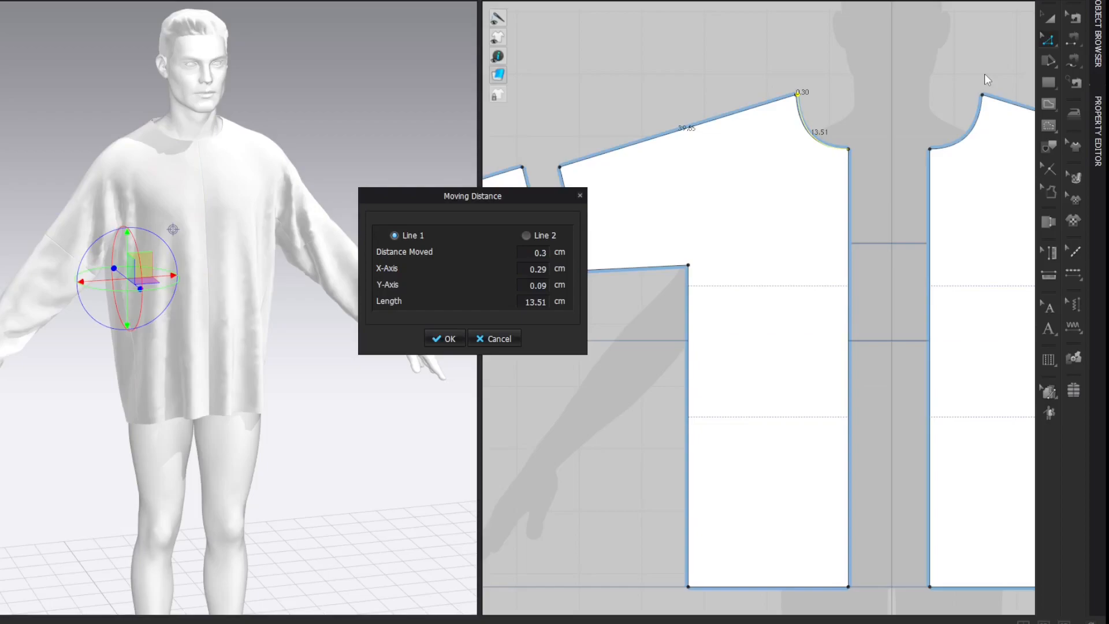
{"action": "key", "text": "Return"}
{"action": "left_click", "coordinate": [988, 80]}
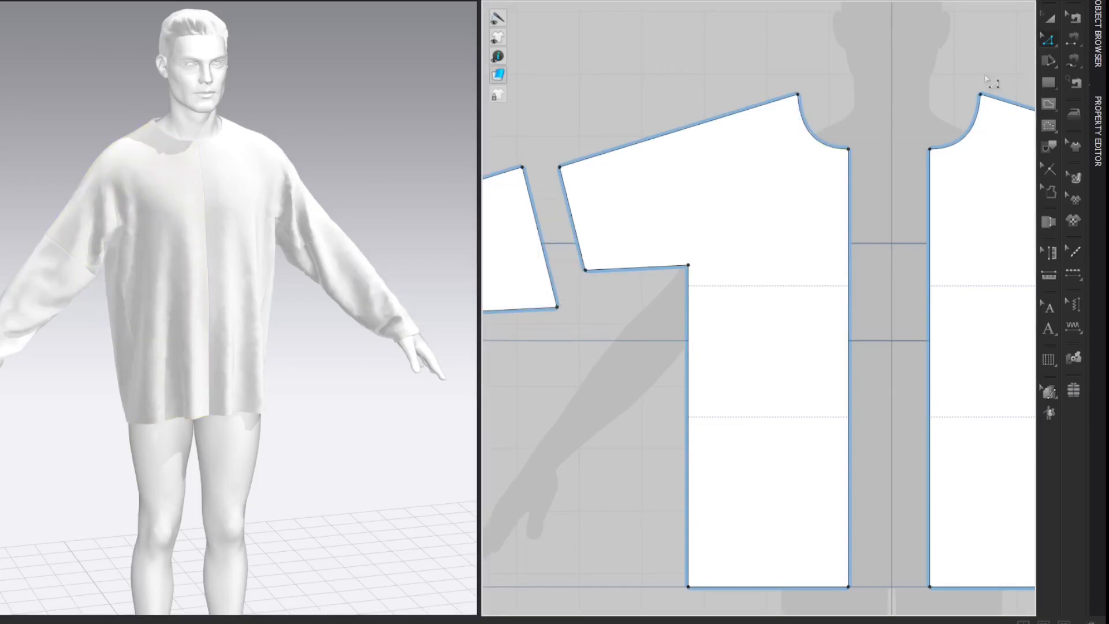
Lower the front panel's centre neck point by 8 cm along the centre front line.
{"action": "left_click_drag", "start_coordinate": [848, 149], "coordinate": [849, 159]}
{"action": "right_click", "coordinate": [849, 159]}
{"action": "type", "text": "8"}
{"action": "key", "text": "Return"}
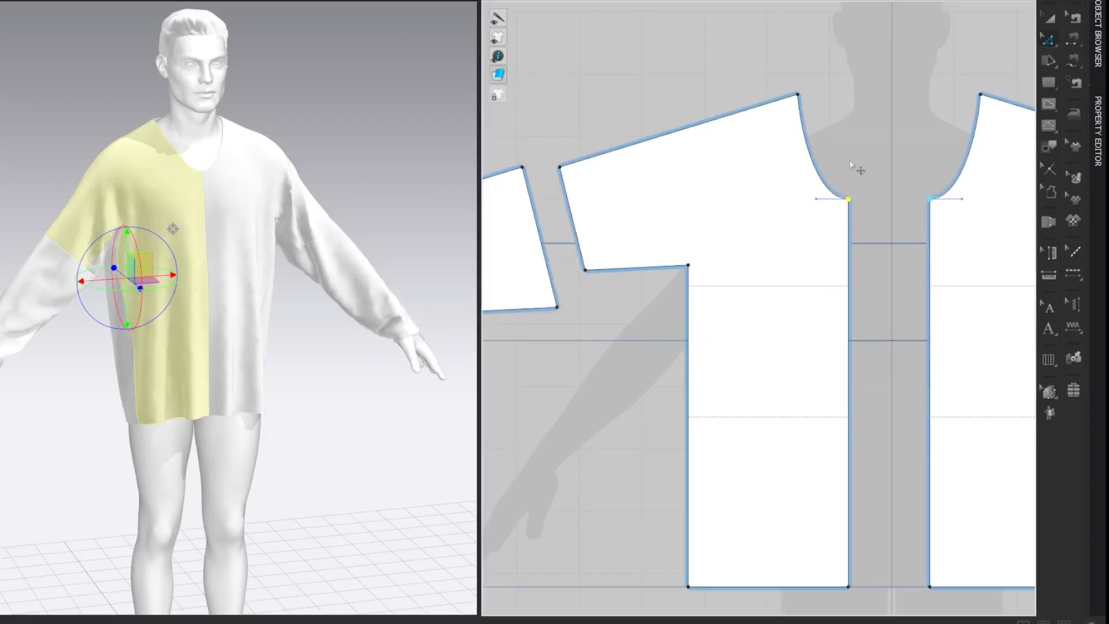
{"action": "left_click", "coordinate": [951, 31]}
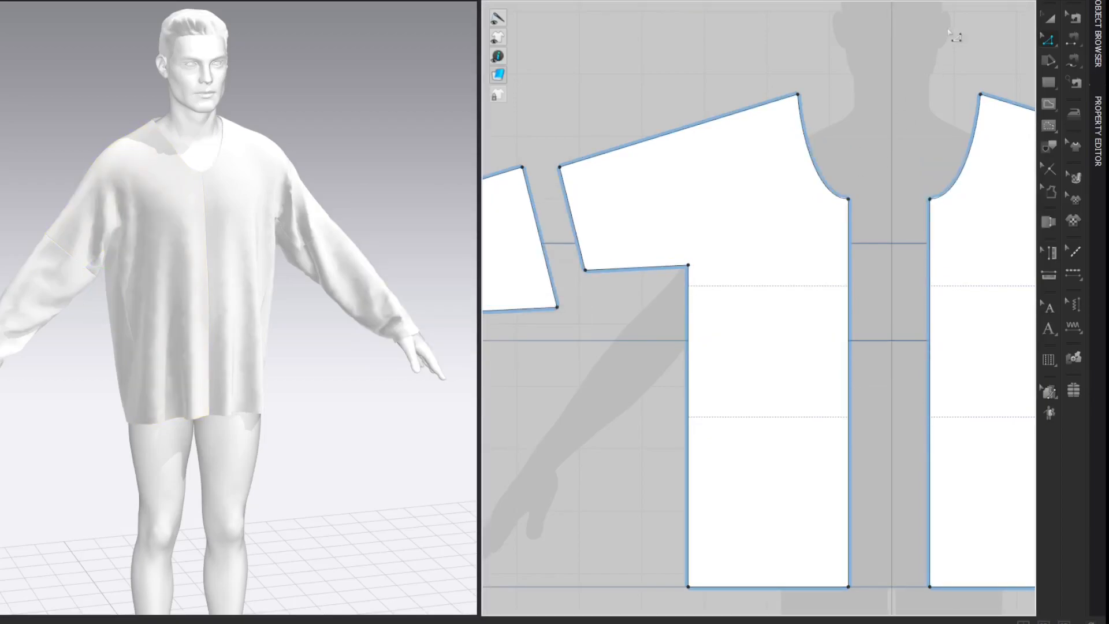
Convert the curved front neckline segment into a straight line to form a V-neck.
{"action": "left_click", "coordinate": [824, 169]}
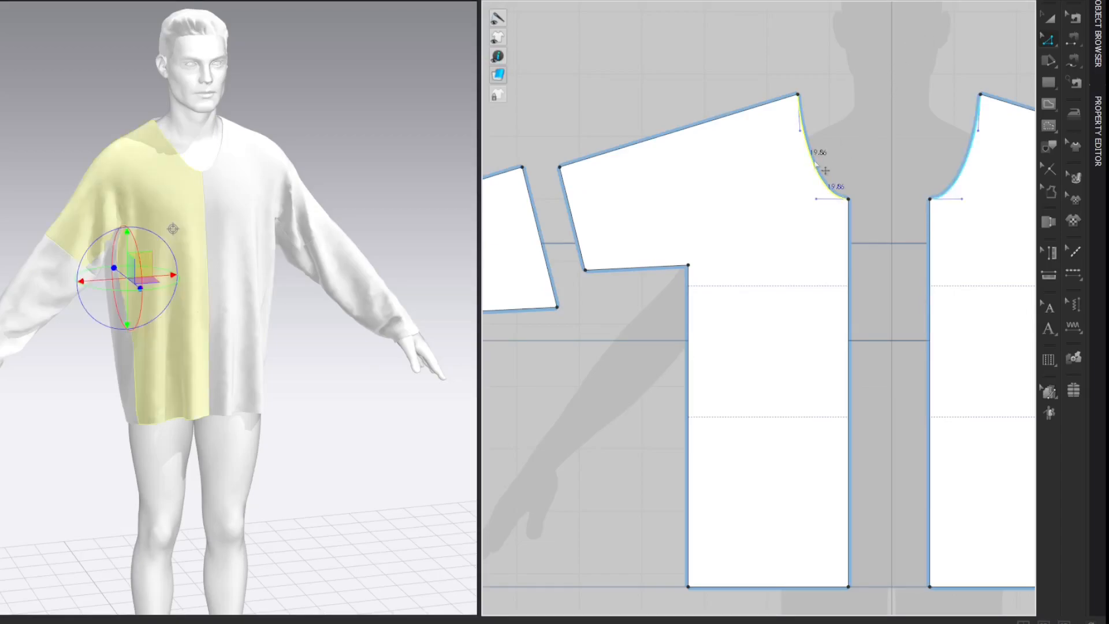
{"action": "right_click", "coordinate": [815, 163]}
{"action": "left_click", "coordinate": [844, 227]}
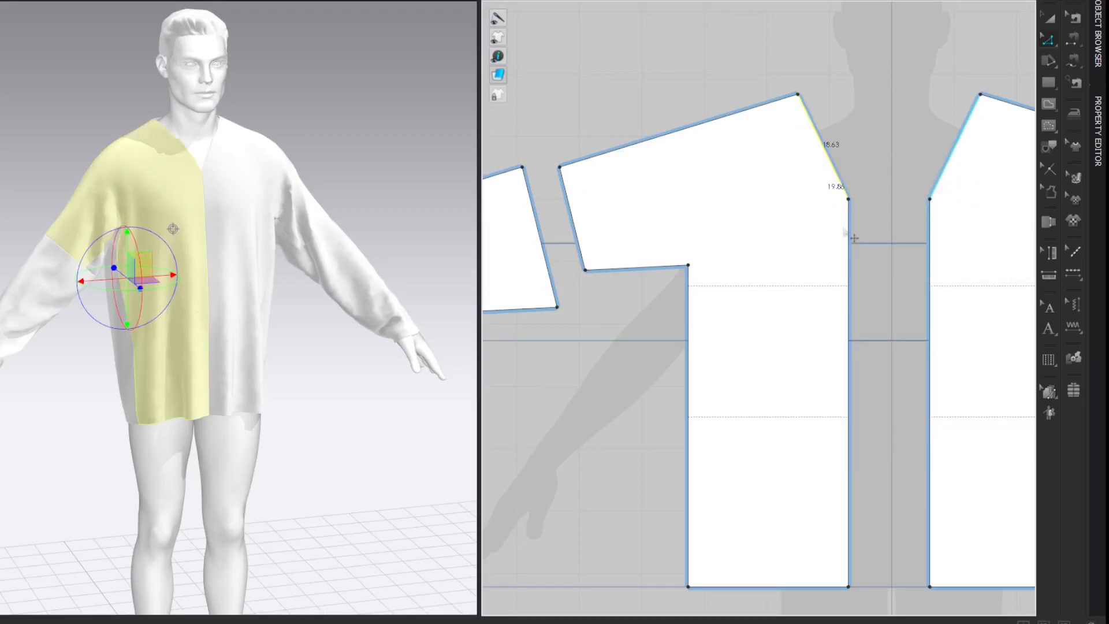
{"action": "left_click", "coordinate": [927, 83]}
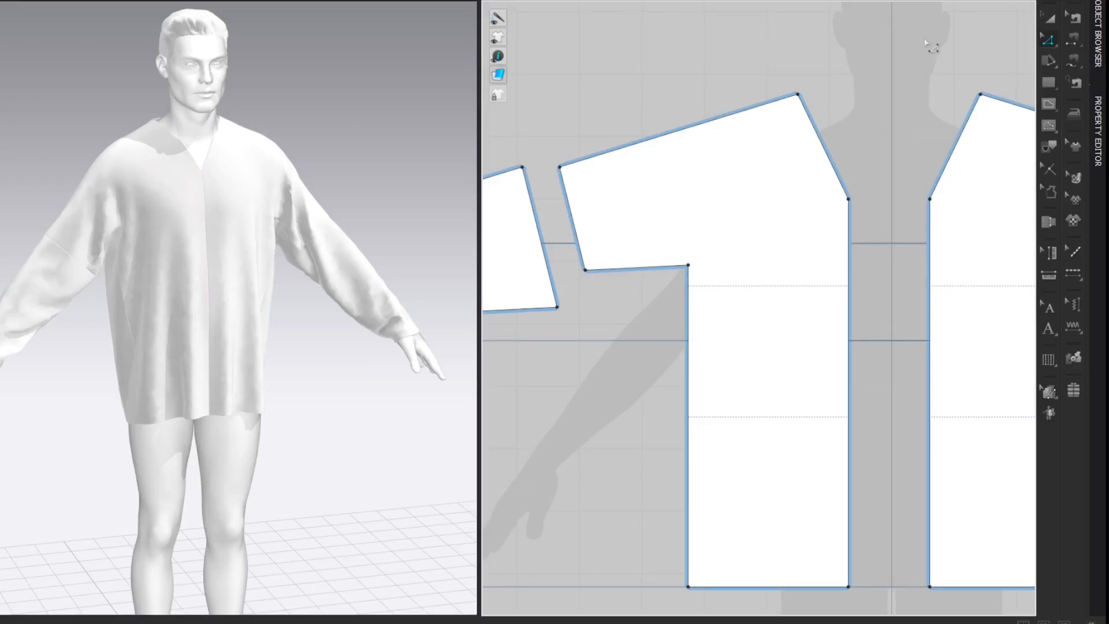
Offset the front neckline as one extended internal line at a distance of 3.5 cm.
{"action": "left_click", "coordinate": [824, 145]}
{"action": "right_click", "coordinate": [824, 144]}
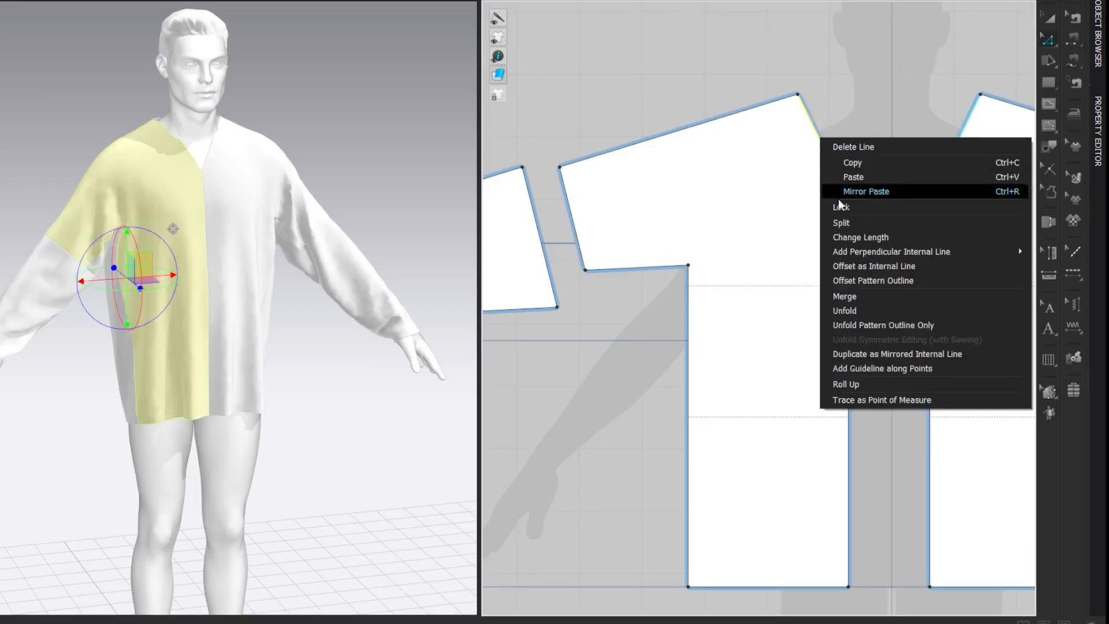
{"action": "left_click", "coordinate": [850, 264]}
{"action": "type", "text": "3.5"}
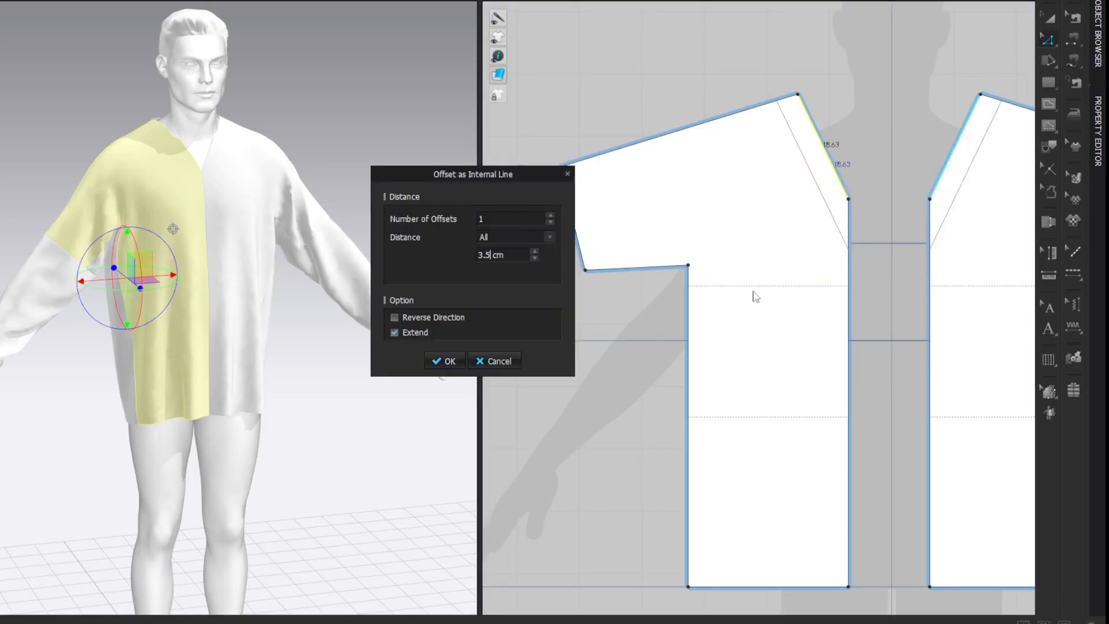
{"action": "left_click", "coordinate": [445, 361]}
{"action": "left_click", "coordinate": [905, 77]}
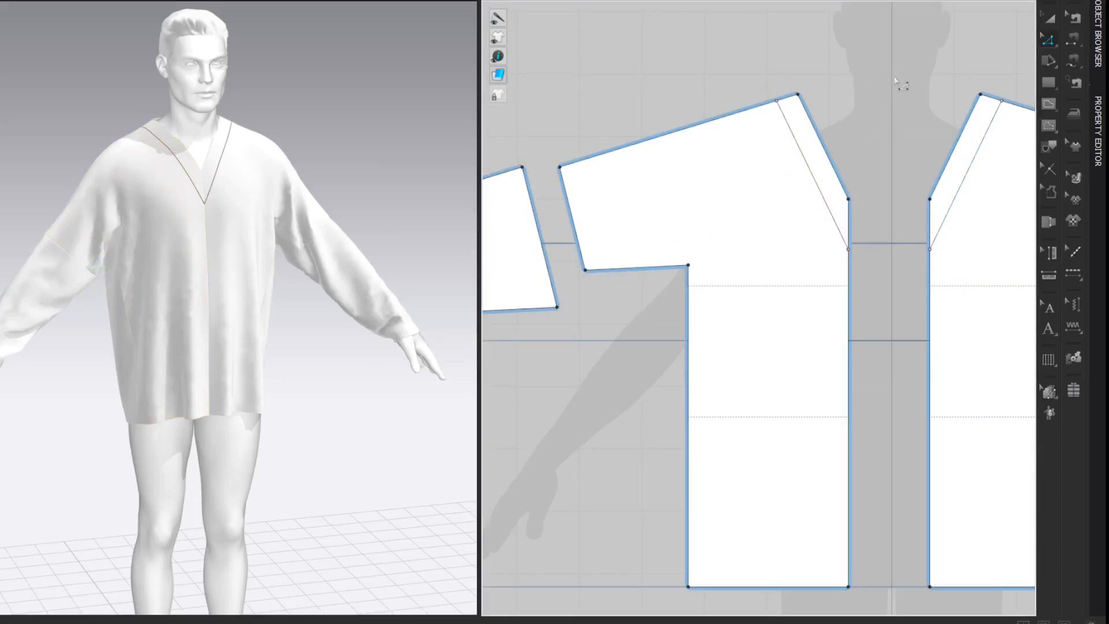
Move the two mirrored front panels together until their centre front edges meet.
{"action": "left_click_drag", "start_coordinate": [796, 266], "coordinate": [840, 270]}
{"action": "left_click_drag", "start_coordinate": [979, 237], "coordinate": [944, 243]}
{"action": "left_click", "coordinate": [948, 53]}
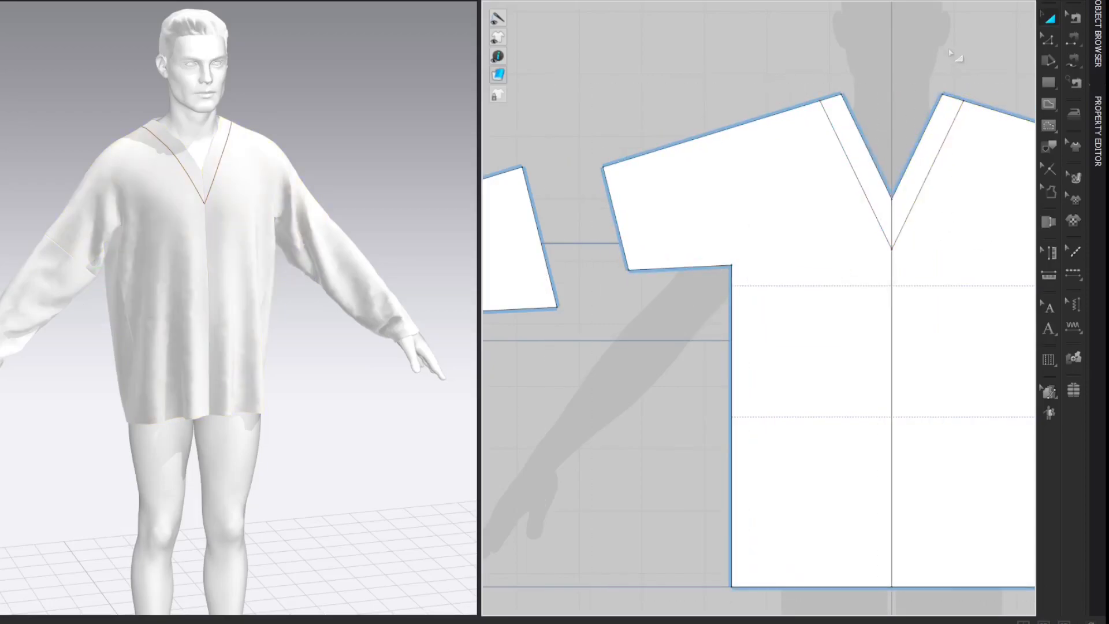
Add a guideline along the points of the V-neck edge so it extends across the opposite front panel.
{"action": "key", "text": "z"}
{"action": "left_click", "coordinate": [877, 152]}
{"action": "right_click", "coordinate": [867, 145]}
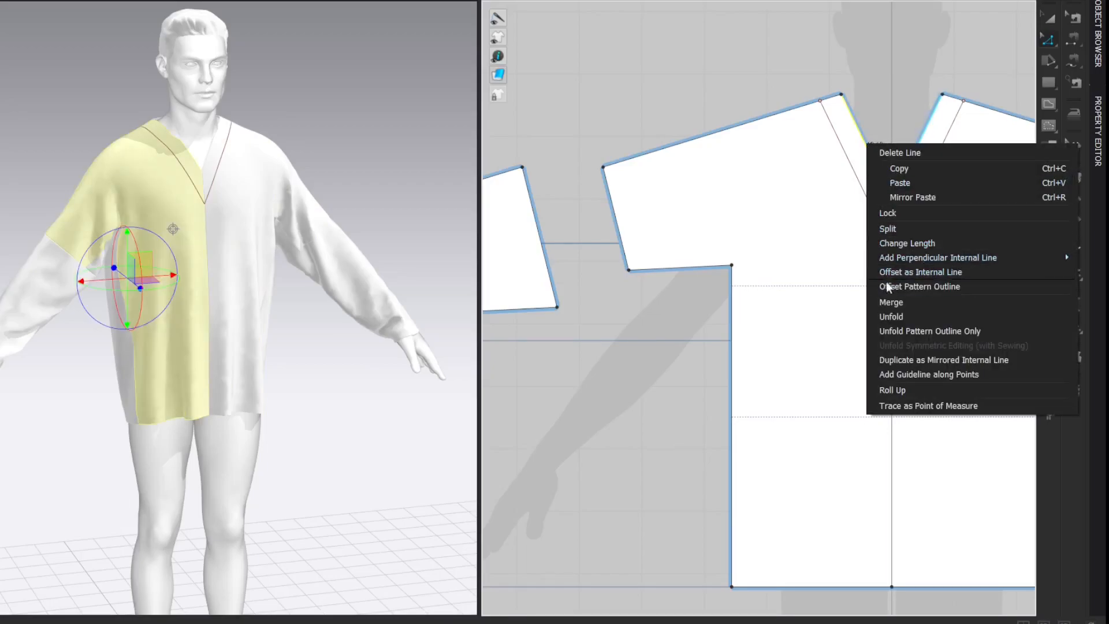
{"action": "left_click", "coordinate": [899, 374]}
{"action": "left_click", "coordinate": [954, 54]}
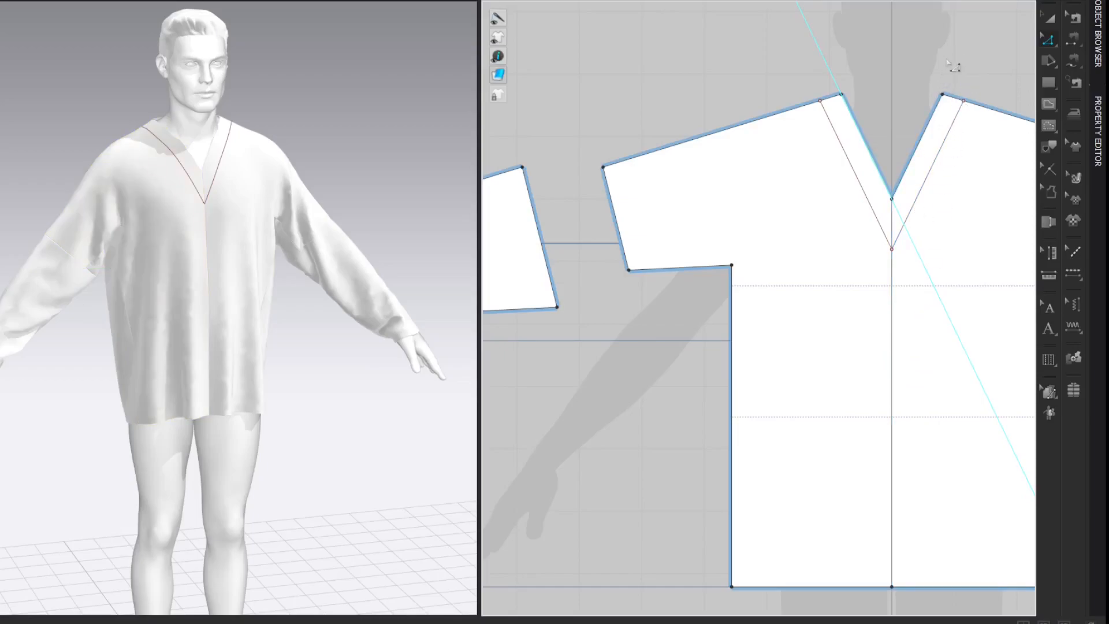
Draw an internal line along the guideline from the V-neck's lowest point to the offset neckline line.
{"action": "scroll", "coordinate": [953, 179], "scroll_direction": "up", "scroll_amount": 4}
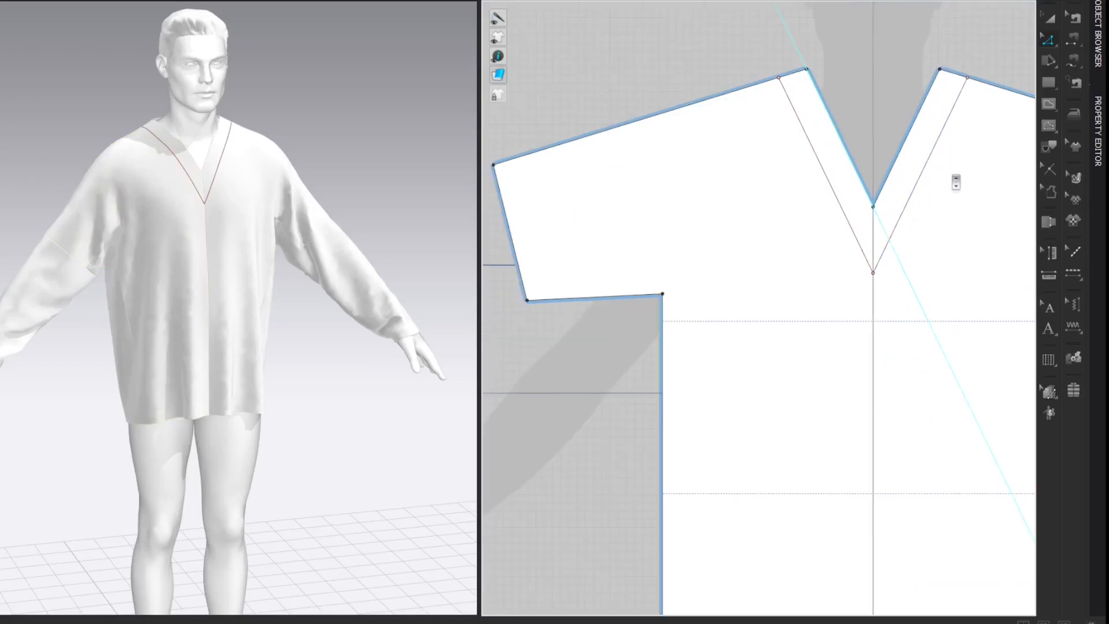
{"action": "key", "text": "g"}
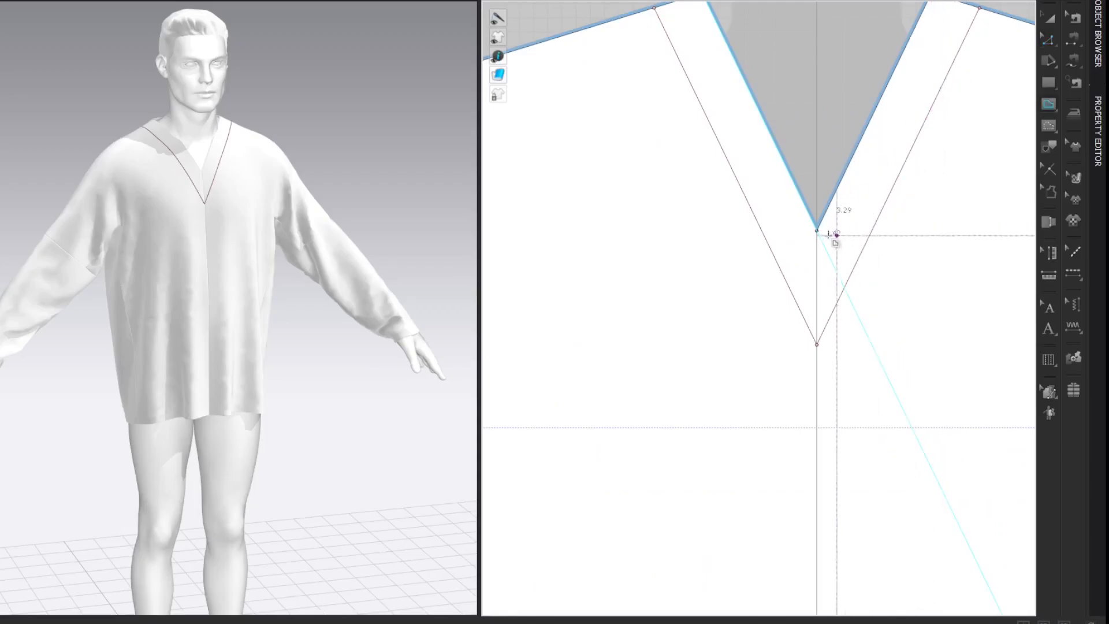
{"action": "left_click", "coordinate": [817, 231]}
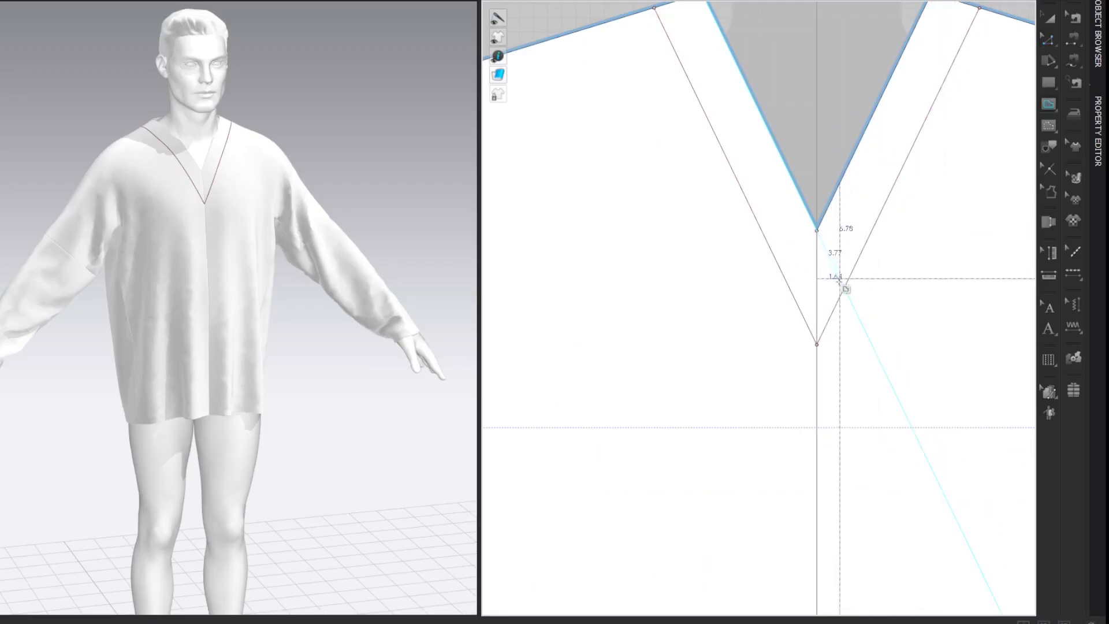
{"action": "left_click", "coordinate": [845, 287]}
{"action": "key", "text": "z"}
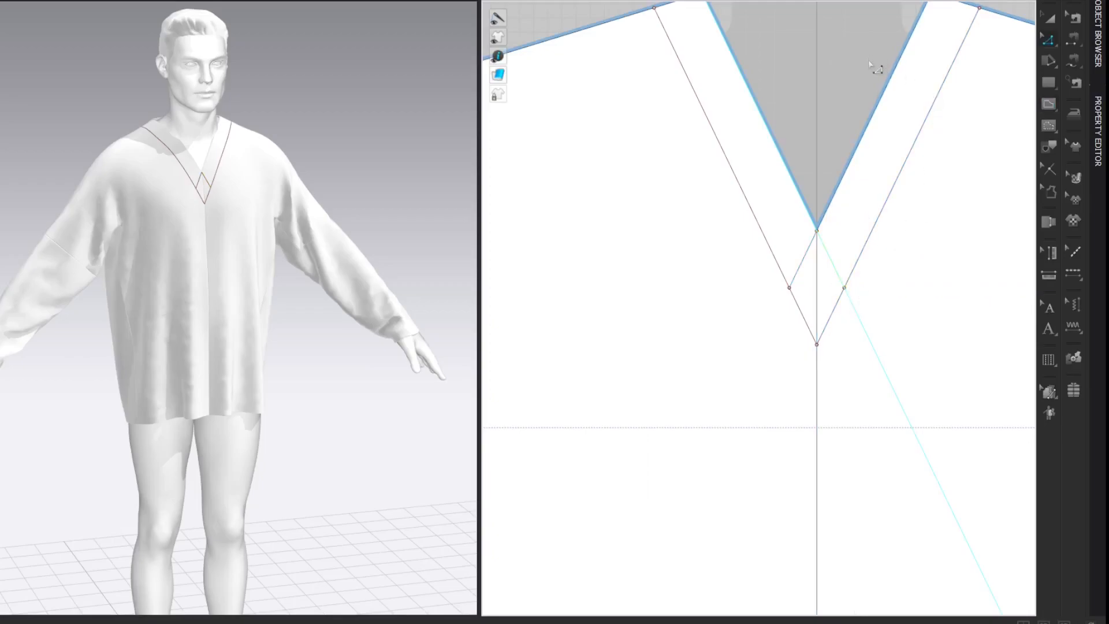
Delete the diagonal guideline that extends from the V-neck edge across the opposite front panel.
{"action": "right_click", "coordinate": [867, 338]}
{"action": "left_click", "coordinate": [875, 344]}
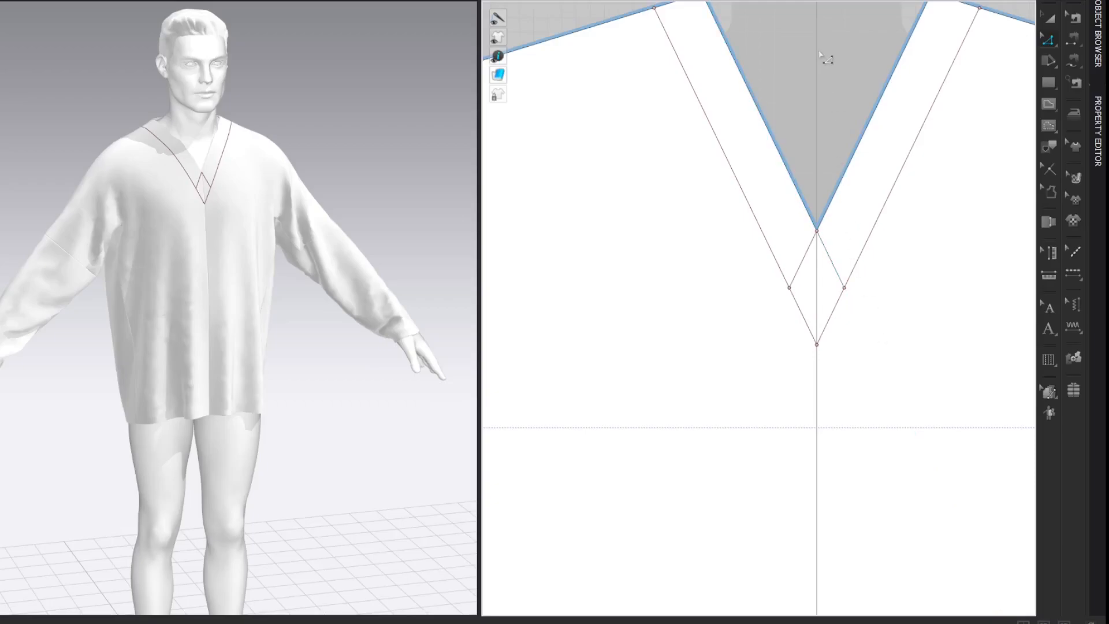
Separate the two front panels by moving each one 4 cm outward from the centre front.
{"action": "scroll", "coordinate": [826, 59], "scroll_direction": "down", "scroll_amount": 5}
{"action": "middle_click_drag", "start_coordinate": [831, 40], "coordinate": [792, 94]}
{"action": "scroll", "coordinate": [792, 95], "scroll_direction": "down", "scroll_amount": 2}
{"action": "key", "text": "a"}
{"action": "left_click_drag", "start_coordinate": [721, 148], "coordinate": [706, 152]}
{"action": "right_click", "coordinate": [707, 152]}
{"action": "type", "text": "4"}
{"action": "key", "text": "Return"}
{"action": "left_click_drag", "start_coordinate": [918, 165], "coordinate": [931, 164]}
{"action": "right_click", "coordinate": [931, 164]}
{"action": "type", "text": "4"}
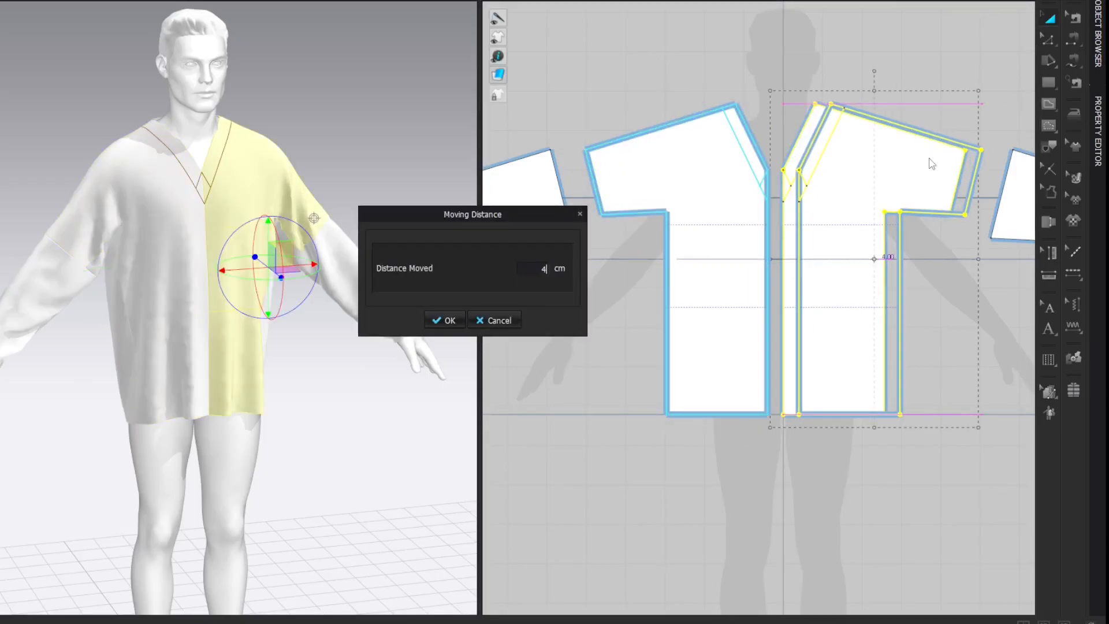
{"action": "key", "text": "Return"}
{"action": "left_click", "coordinate": [953, 50]}
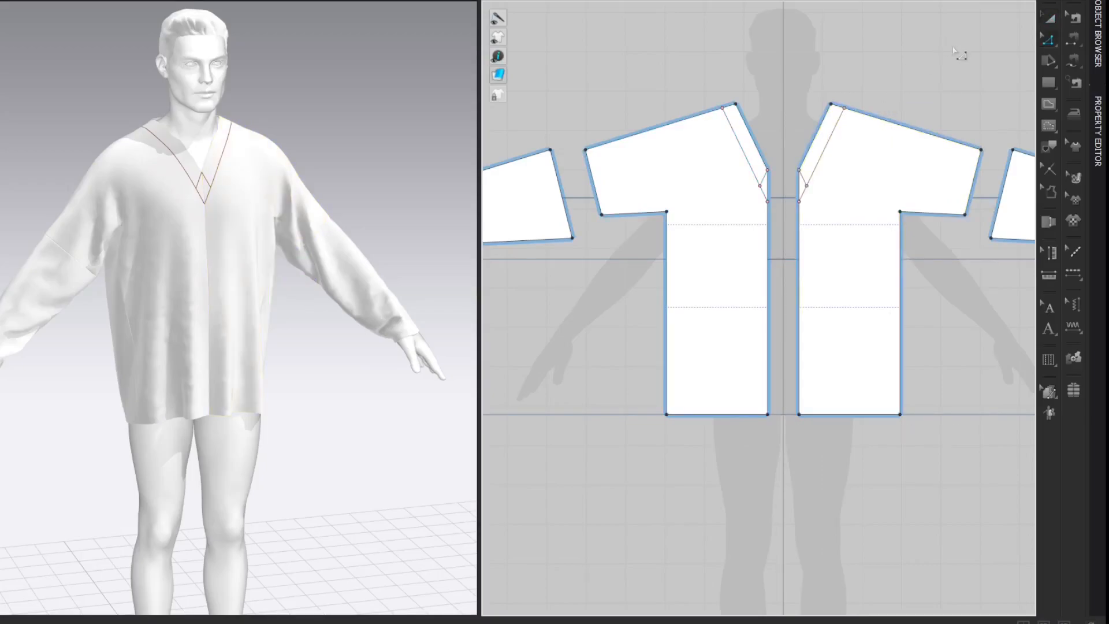
Draw a horizontal internal line from the offset line's crossing point to the centre front edge, replacing the diagonal segment below it.
{"action": "key", "text": "g"}
{"action": "scroll", "coordinate": [791, 99], "scroll_direction": "up", "scroll_amount": 5}
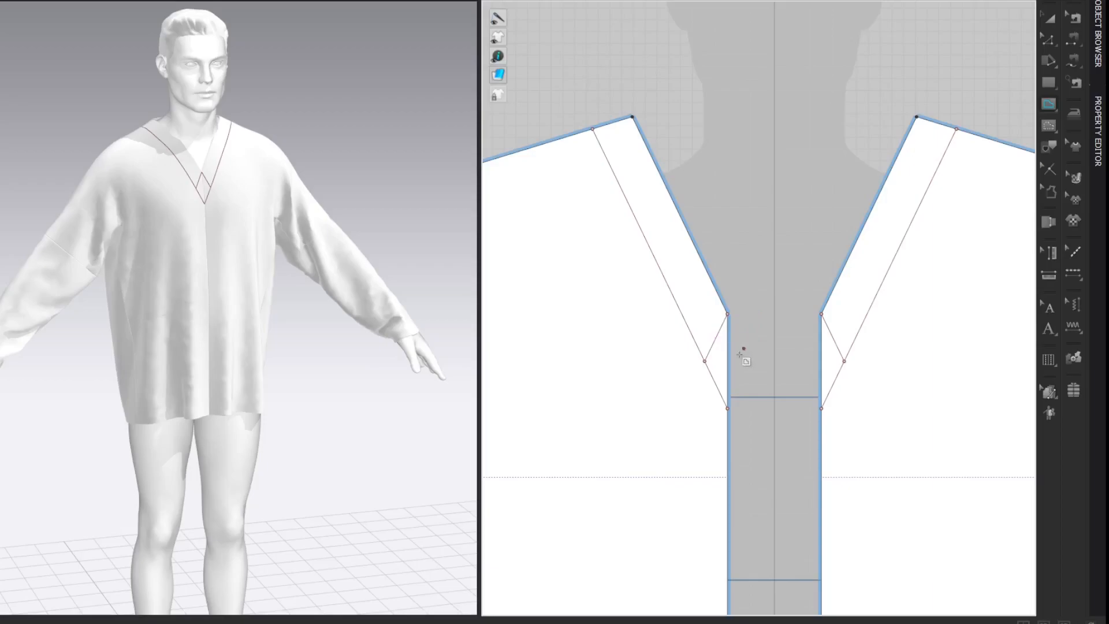
{"action": "double_click", "coordinate": [726, 364]}
{"action": "key", "text": "Escape"}
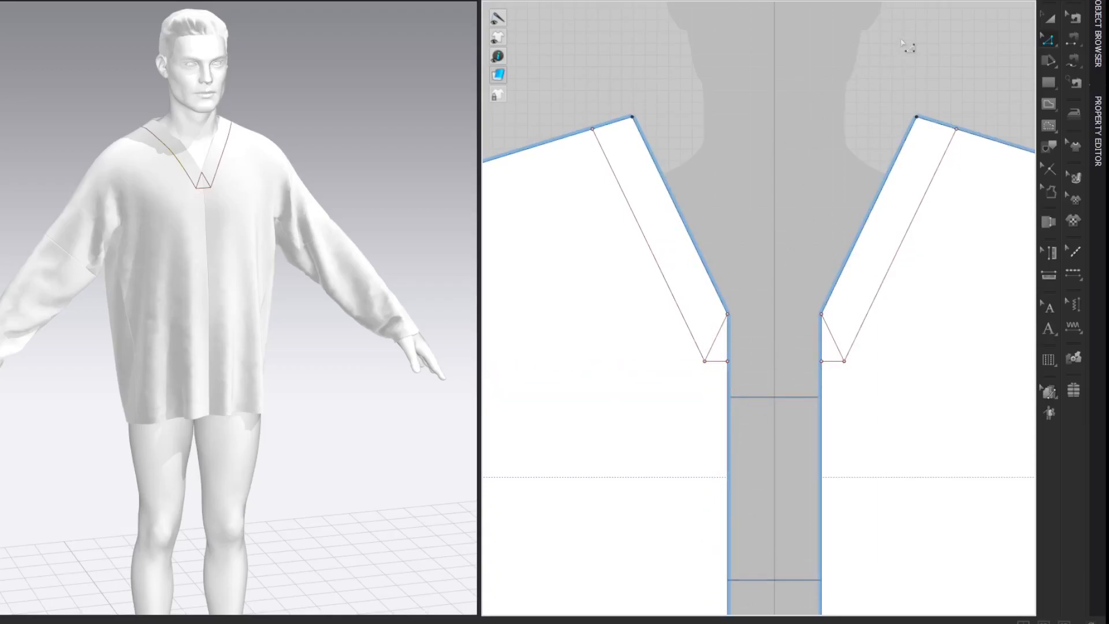
Draw a horizontal internal line about 3.9 cm long from the V-neck's lowest point to the offset neckline line.
{"action": "left_click", "coordinate": [728, 314]}
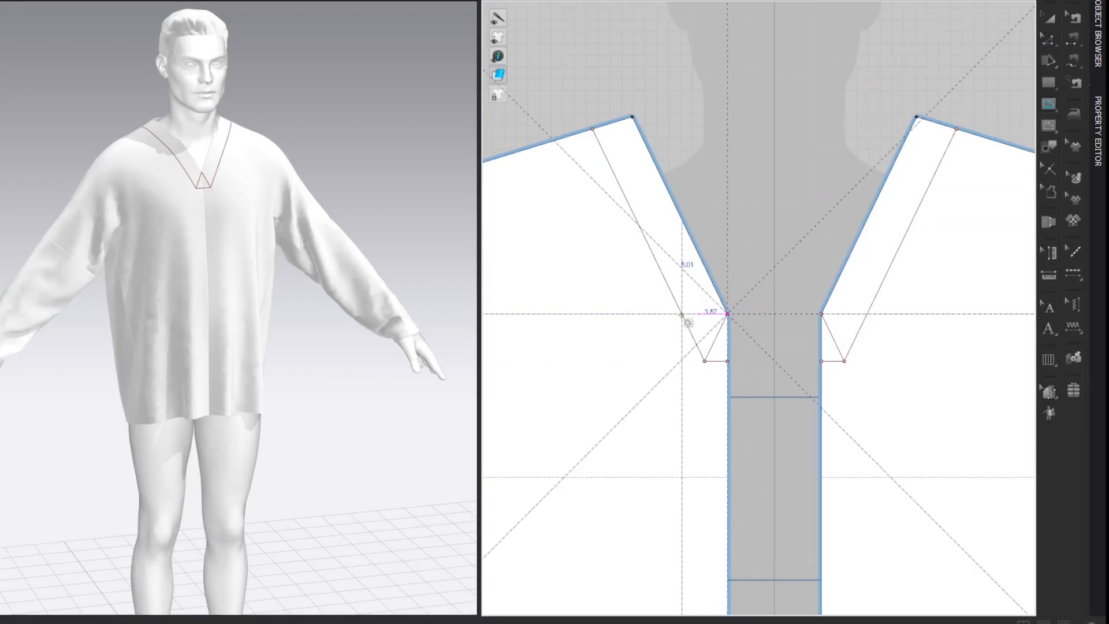
{"action": "left_click", "coordinate": [682, 314]}
{"action": "left_click", "coordinate": [861, 84]}
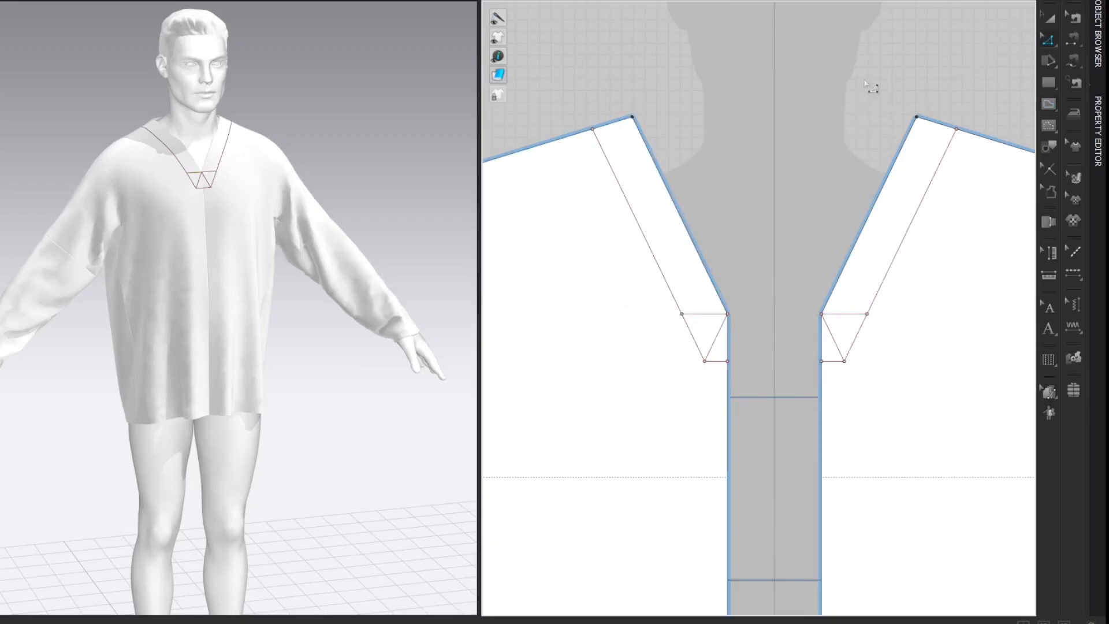
Split the front shoulder line into two lines, with the segment at the neck 3.5 cm long.
{"action": "left_click", "coordinate": [634, 129]}
{"action": "right_click", "coordinate": [635, 128]}
{"action": "left_click", "coordinate": [661, 211]}
{"action": "left_click_drag", "start_coordinate": [490, 136], "coordinate": [400, 132]}
{"action": "type", "text": "3.5"}
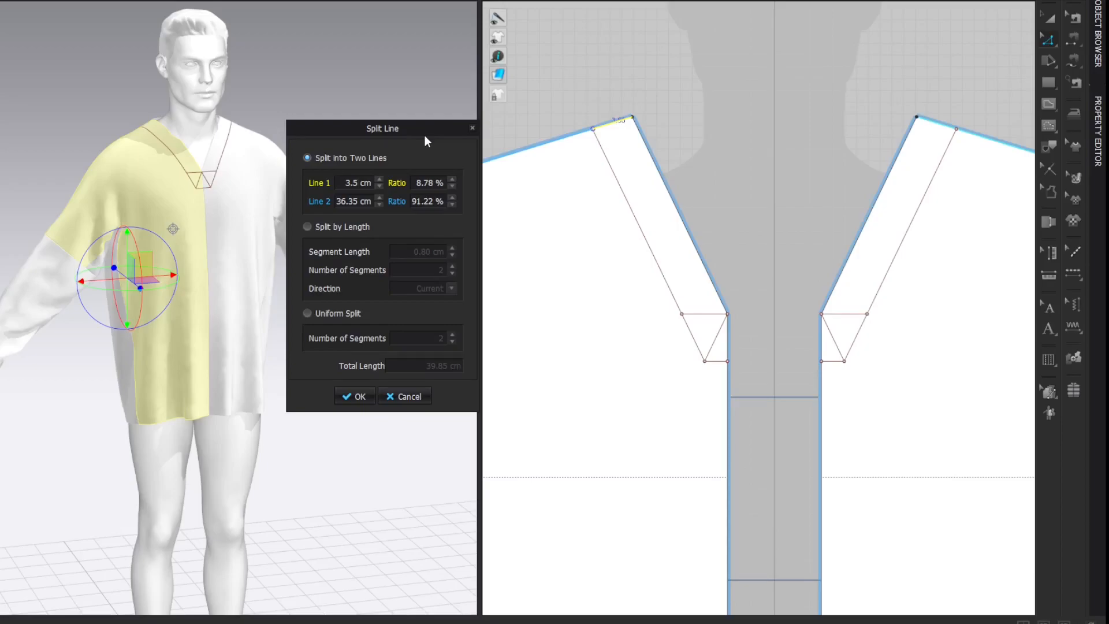
{"action": "left_click", "coordinate": [357, 396]}
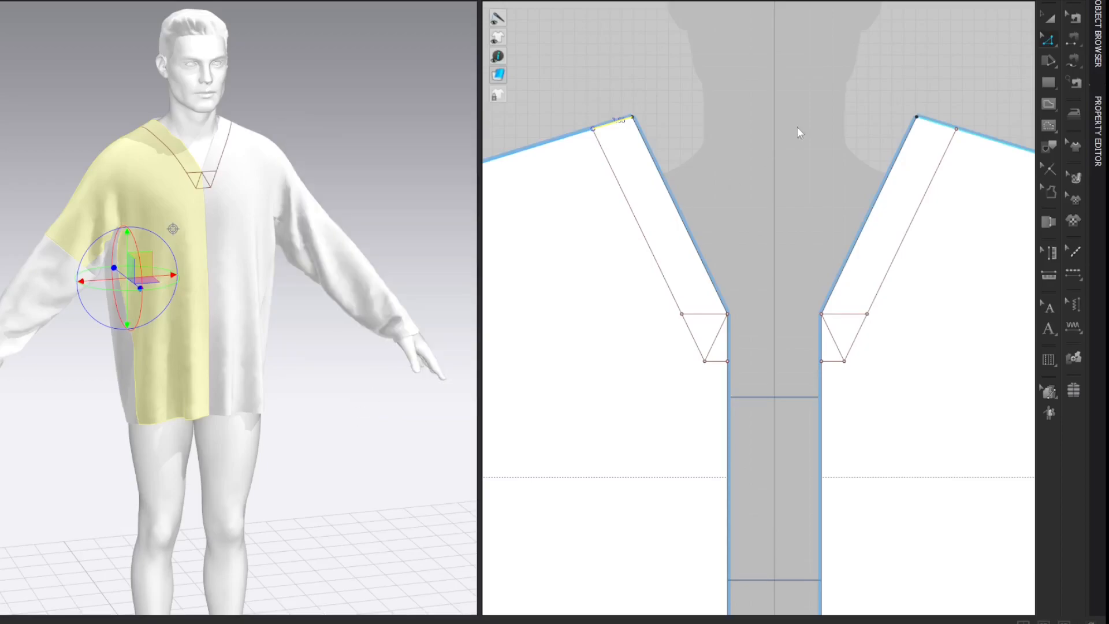
{"action": "left_click", "coordinate": [854, 90]}
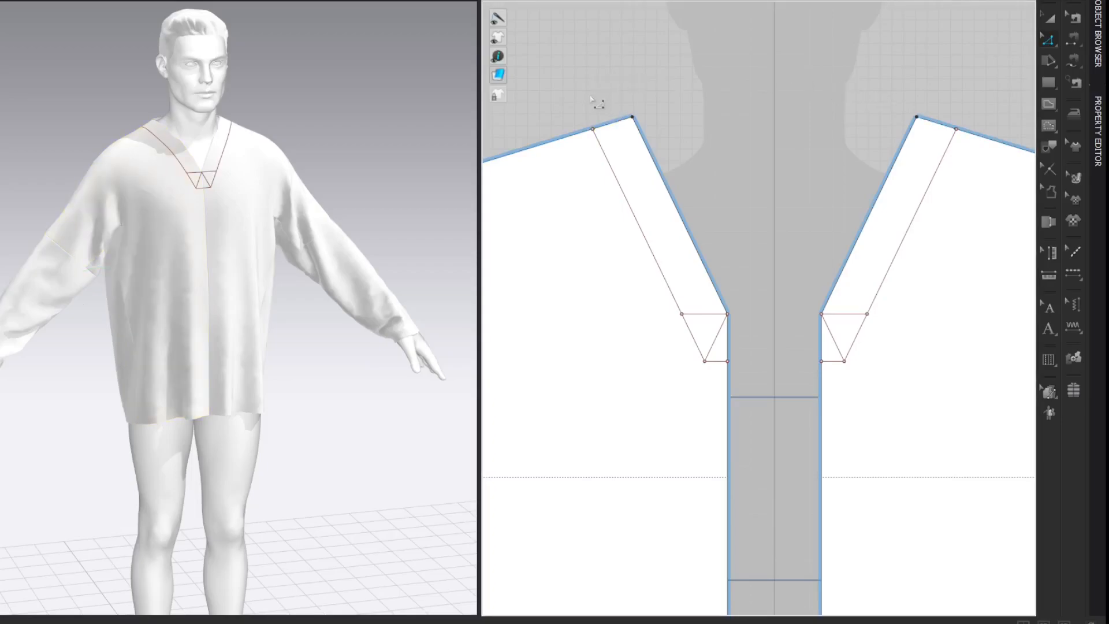
Move the shoulder end of the front offset line onto the 3.5 cm split point.
{"action": "scroll", "coordinate": [595, 102], "scroll_direction": "up", "scroll_amount": 10}
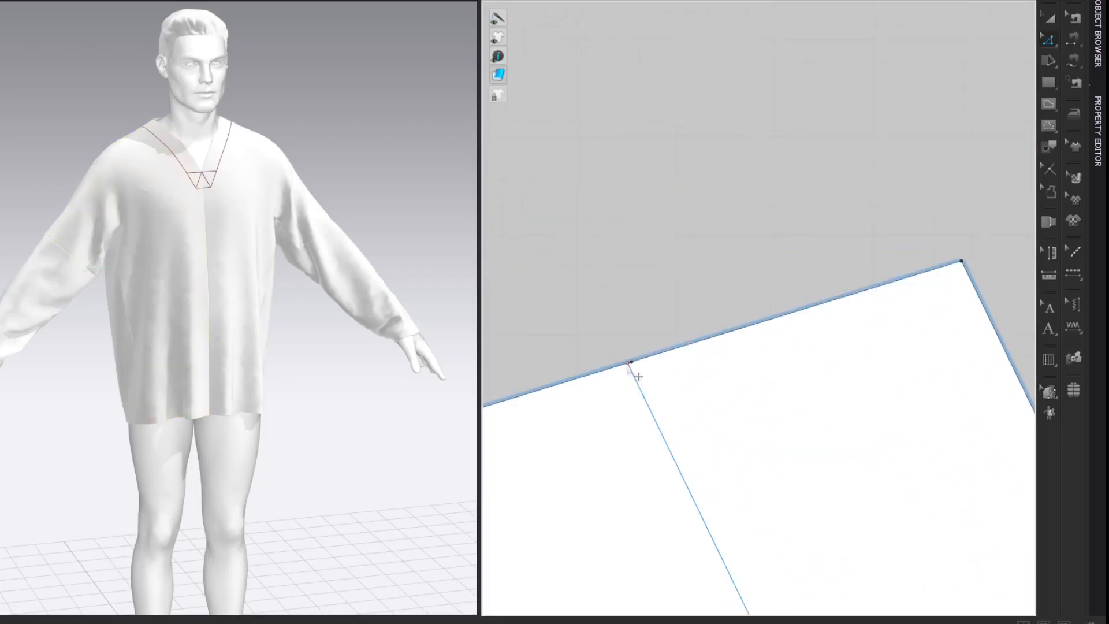
{"action": "left_click_drag", "start_coordinate": [631, 364], "coordinate": [634, 364]}
{"action": "scroll", "coordinate": [653, 248], "scroll_direction": "down", "scroll_amount": 5}
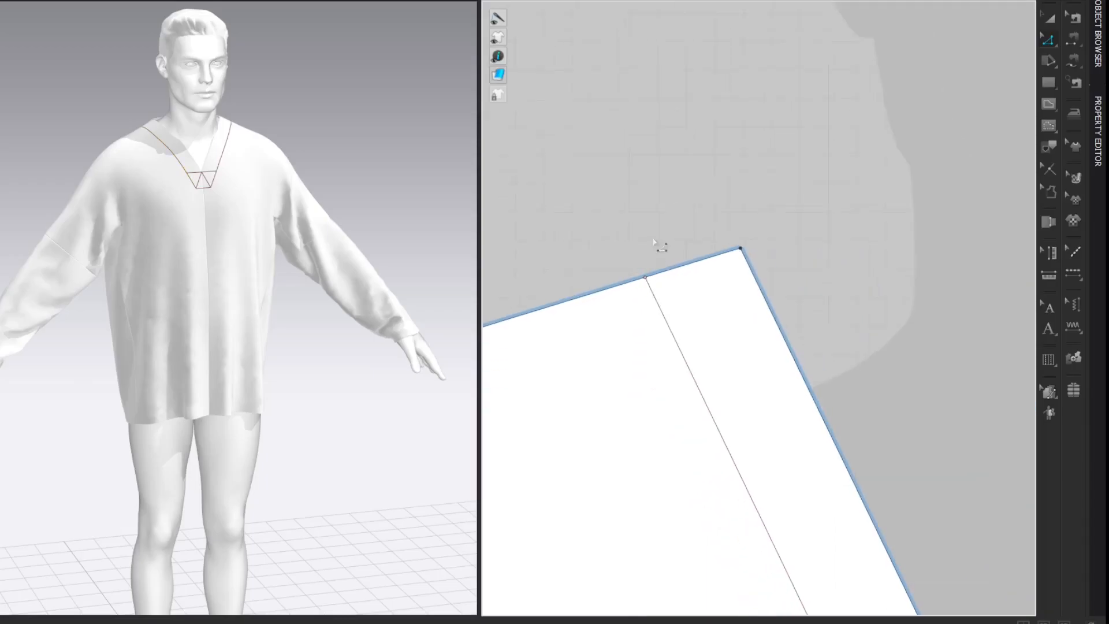
Offset the back neckline as one extended internal line at a distance of 3.5 cm.
{"action": "scroll", "coordinate": [655, 243], "scroll_direction": "down", "scroll_amount": 5}
{"action": "right_click_drag", "start_coordinate": [786, 219], "coordinate": [830, 89]}
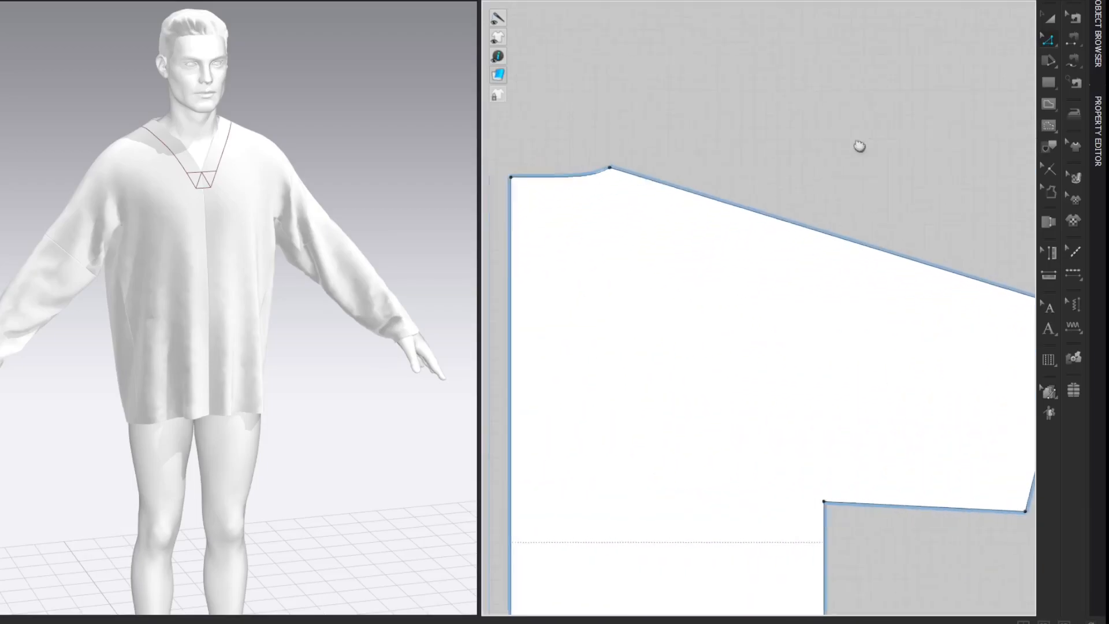
{"action": "right_click_drag", "start_coordinate": [860, 147], "coordinate": [871, 99]}
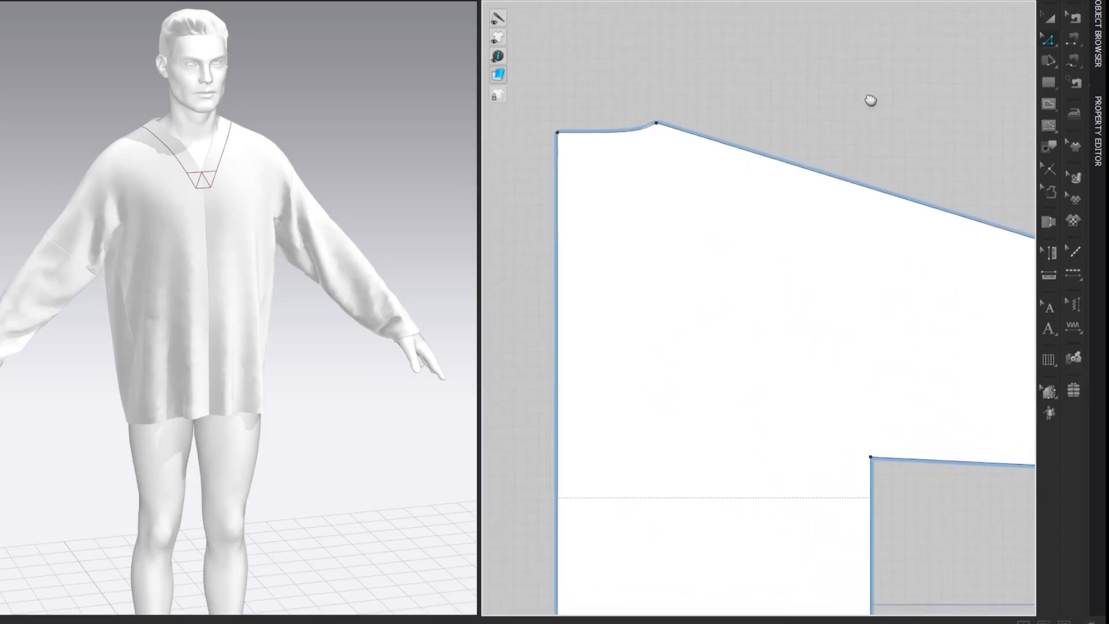
{"action": "left_click", "coordinate": [648, 132]}
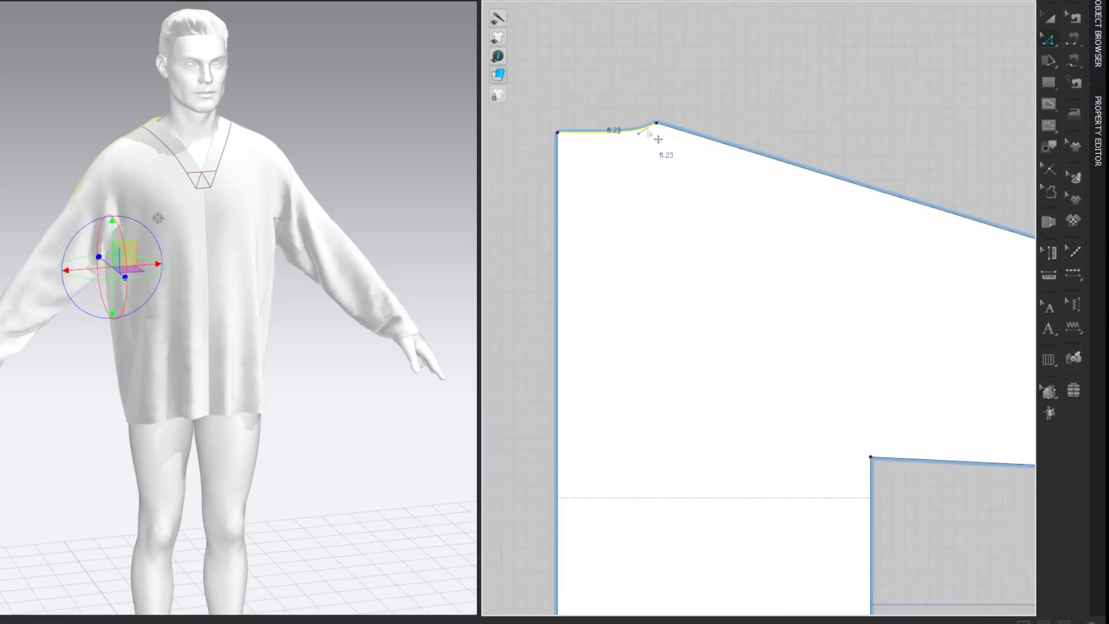
{"action": "right_click", "coordinate": [649, 132]}
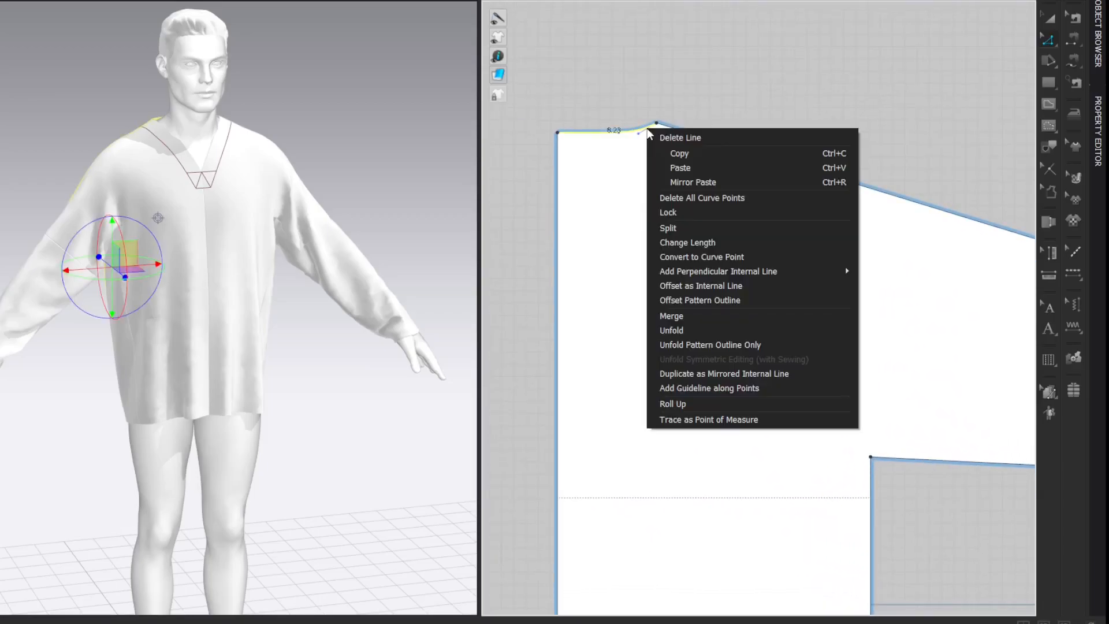
{"action": "left_click", "coordinate": [689, 285]}
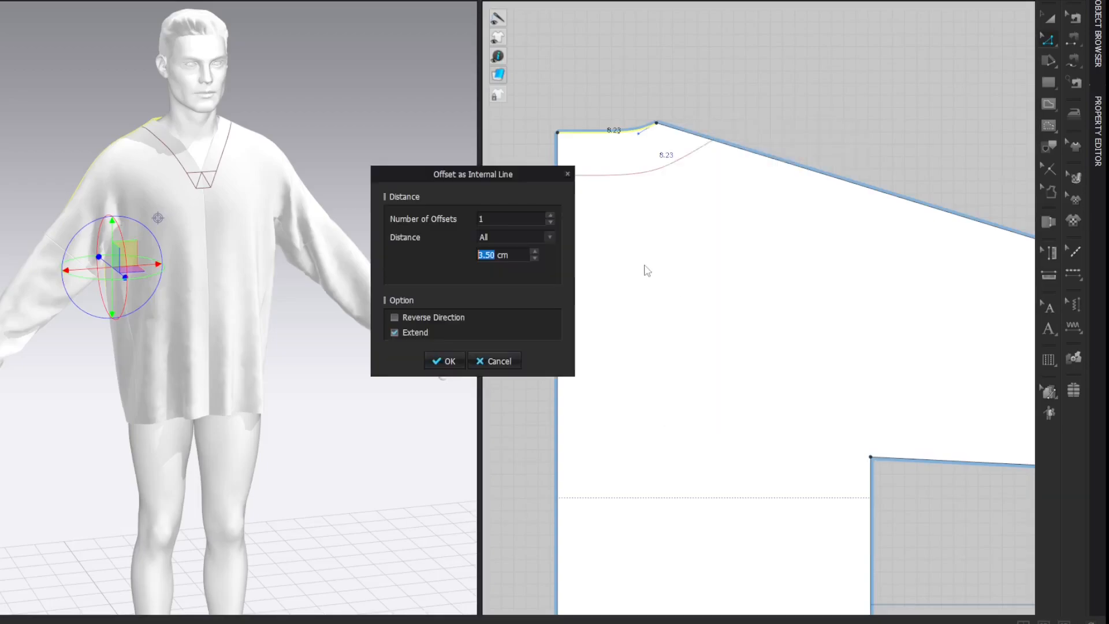
{"action": "left_click", "coordinate": [450, 361]}
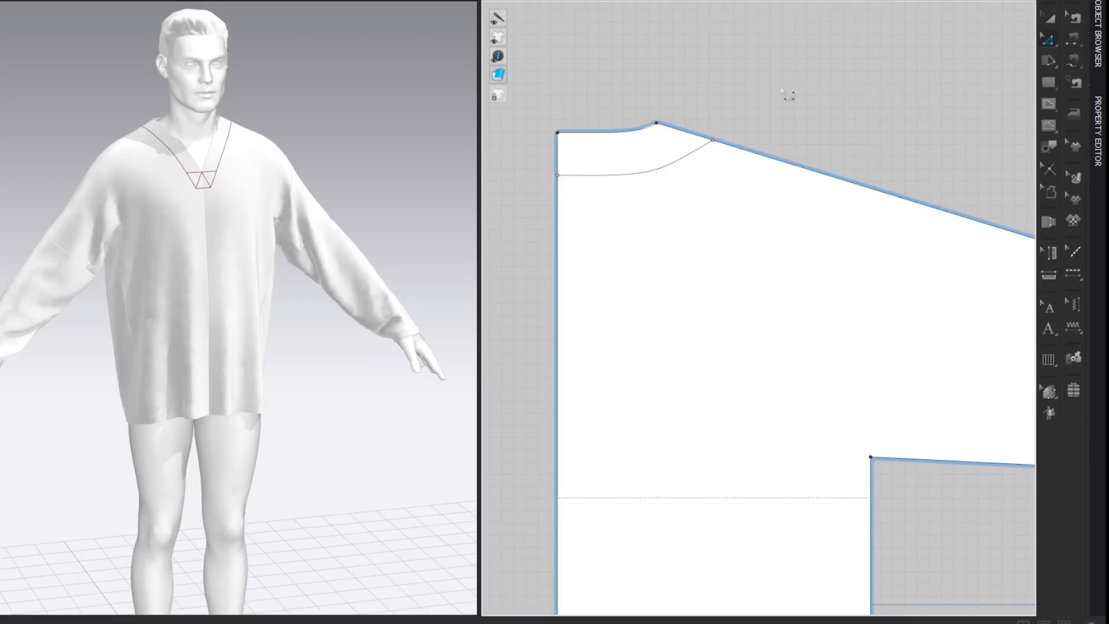
Split the back shoulder line into two lines, with the segment at the neck 3.5 cm long.
{"action": "left_click", "coordinate": [680, 128]}
{"action": "right_click", "coordinate": [681, 128]}
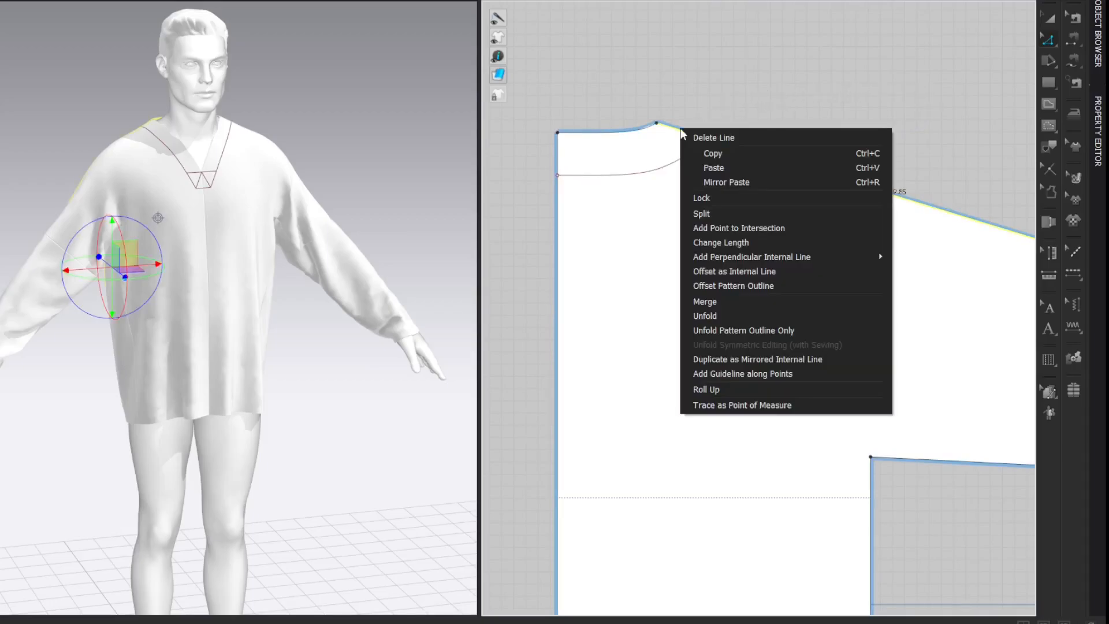
{"action": "left_click", "coordinate": [702, 214]}
{"action": "type", "text": "3.5"}
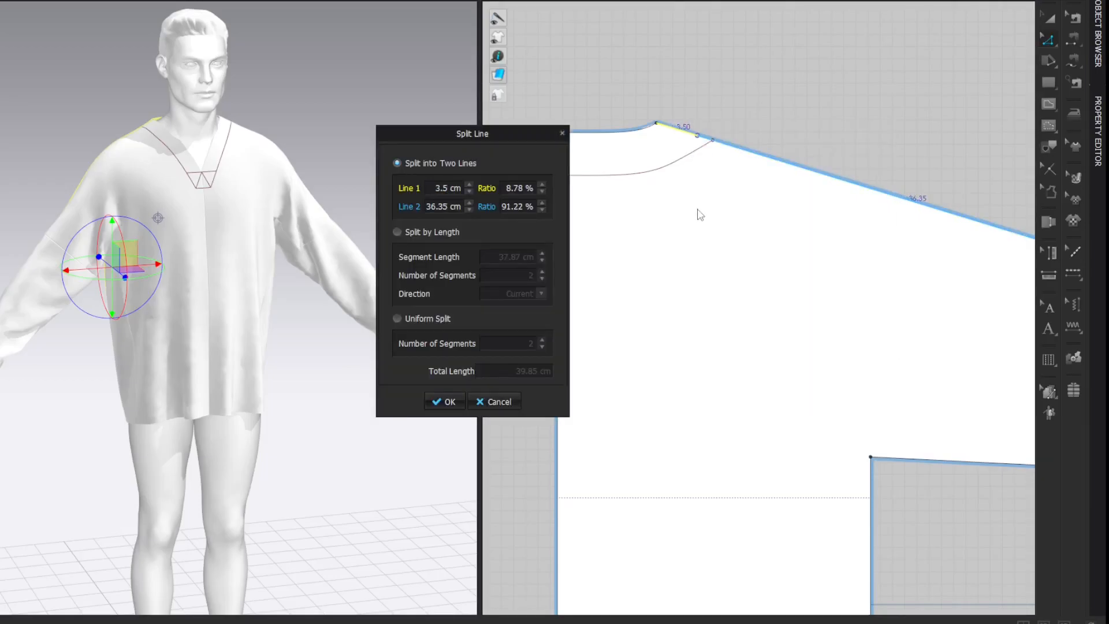
{"action": "left_click", "coordinate": [441, 401]}
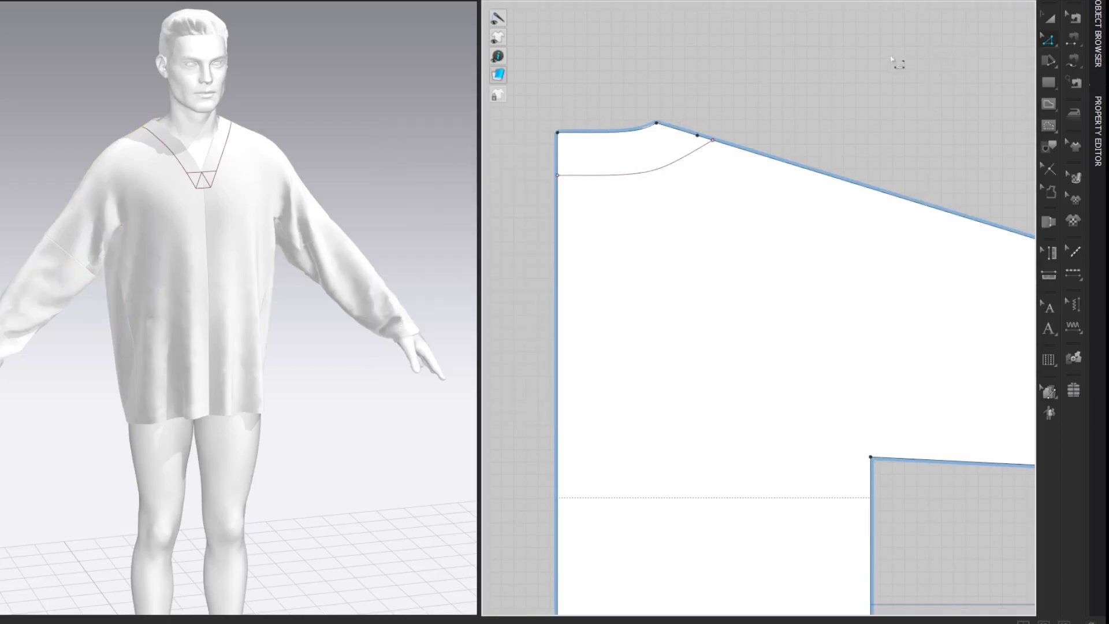
Move the shoulder end of the back offset line onto the split point and refine the line's curve.
{"action": "mouse_move", "coordinate": [715, 145]}
{"action": "left_mouse_down"}
{"action": "mouse_move", "coordinate": [704, 143]}
{"action": "mouse_move", "coordinate": [713, 148]}
{"action": "left_mouse_up"}
{"action": "key", "text": "c"}
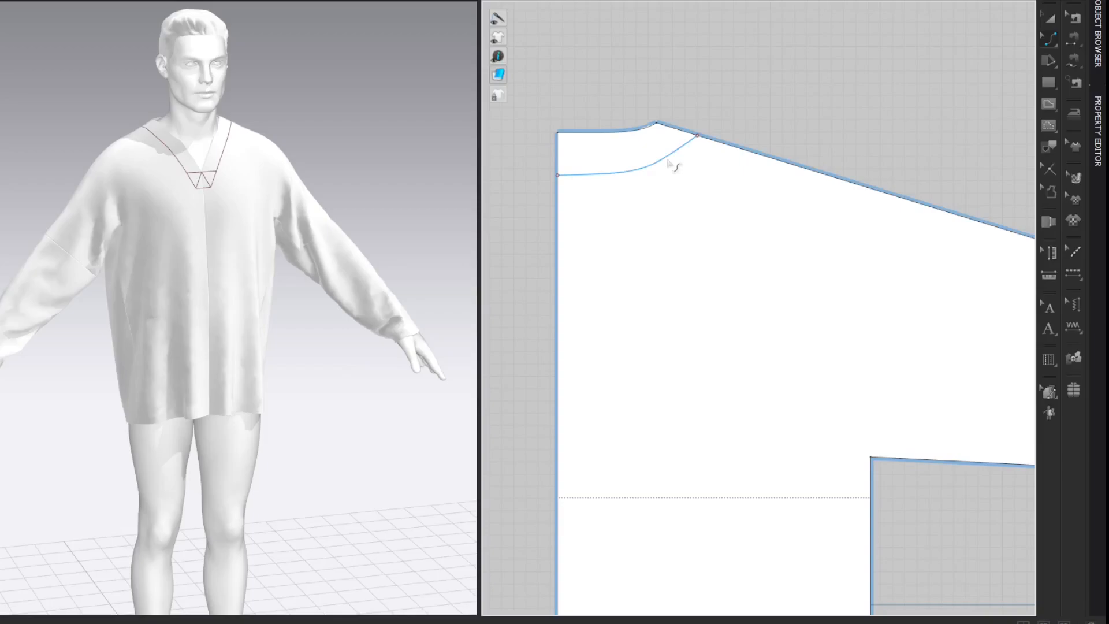
{"action": "left_click_drag", "start_coordinate": [673, 167], "coordinate": [674, 167]}
{"action": "key", "text": "v"}
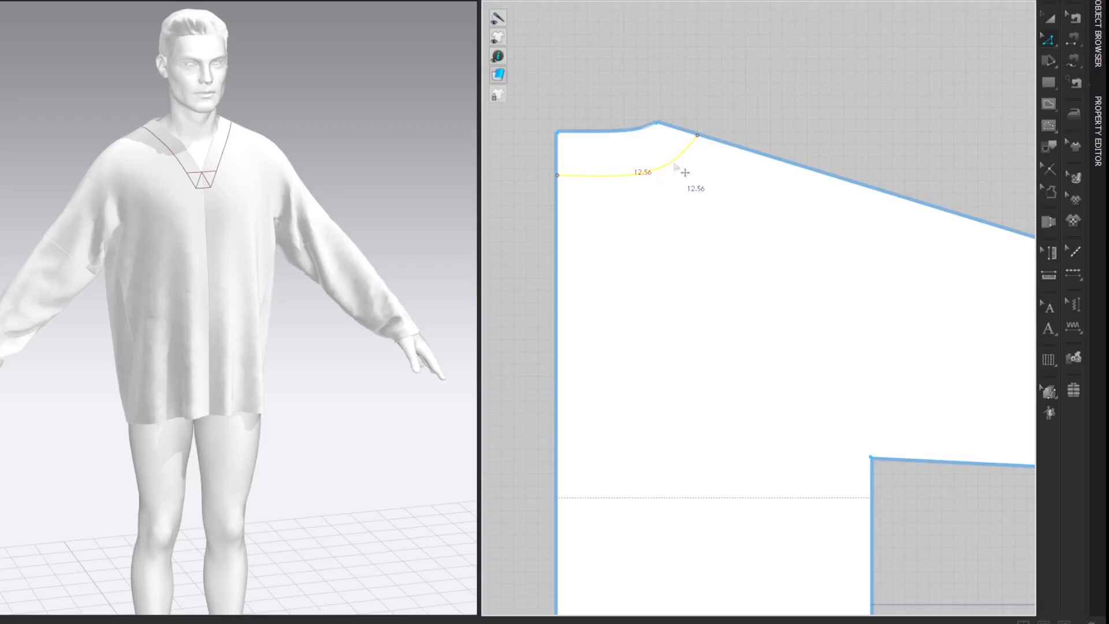
{"action": "key", "text": "c"}
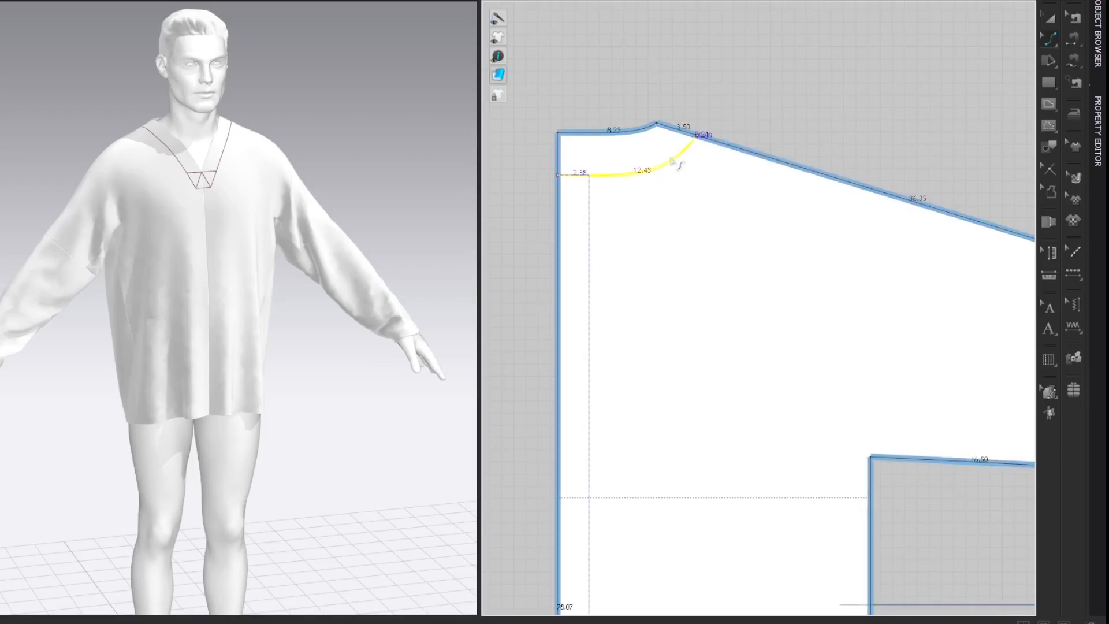
{"action": "key", "text": "z"}
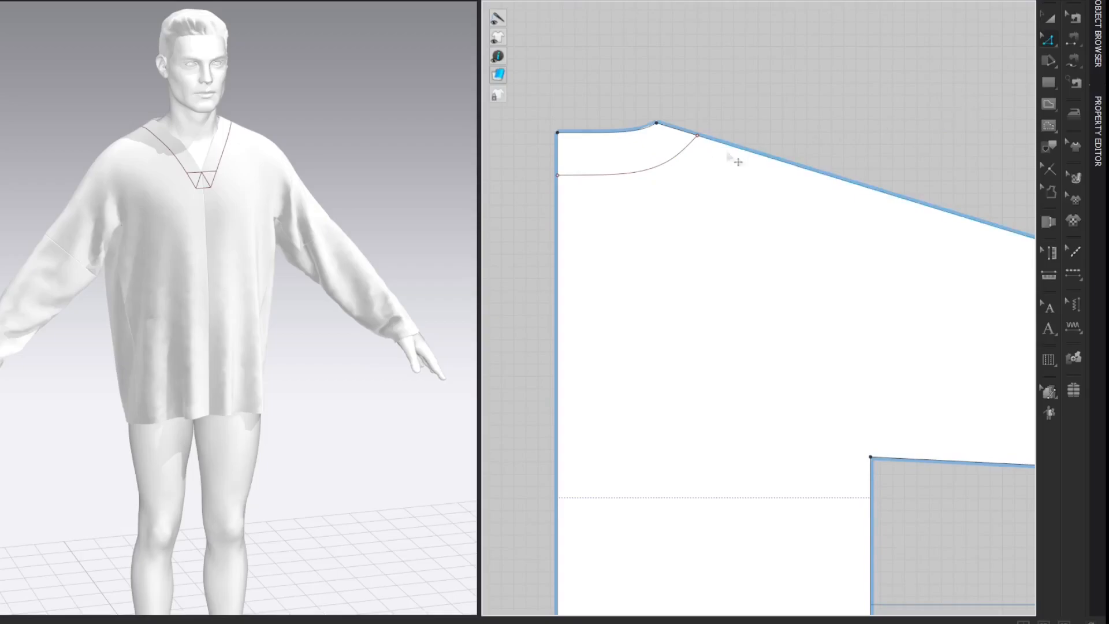
Cut the back panel along the curved internal line below the neckline.
{"action": "left_click", "coordinate": [678, 172]}
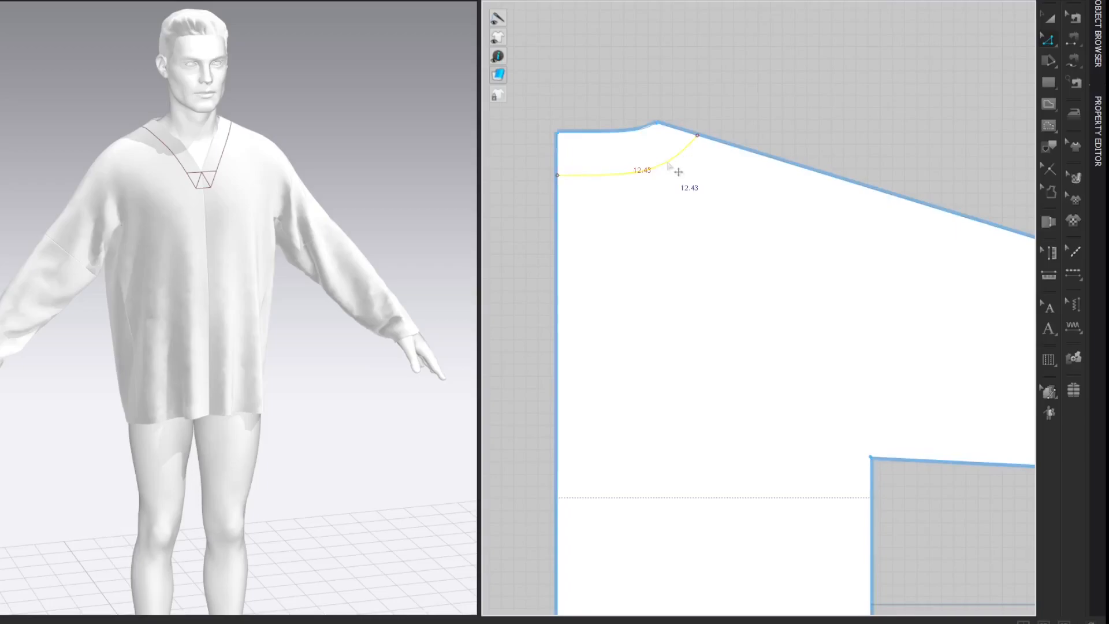
{"action": "right_click", "coordinate": [668, 162]}
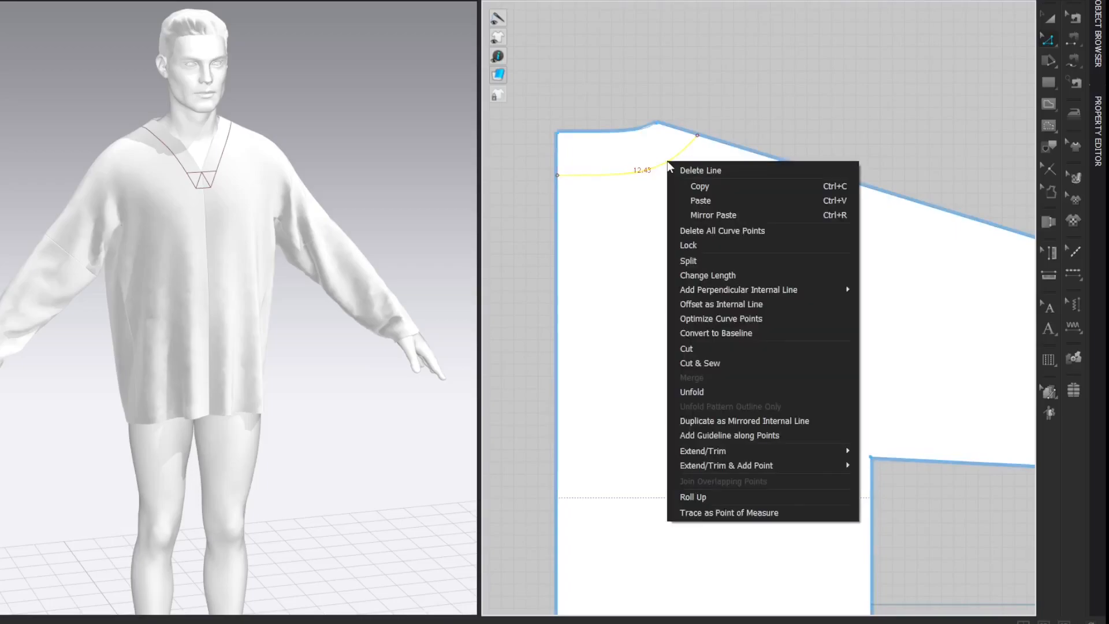
{"action": "left_click", "coordinate": [687, 348]}
Select the cut-off neckband pieces of both back panels and delete them.
{"action": "left_click", "coordinate": [613, 149]}
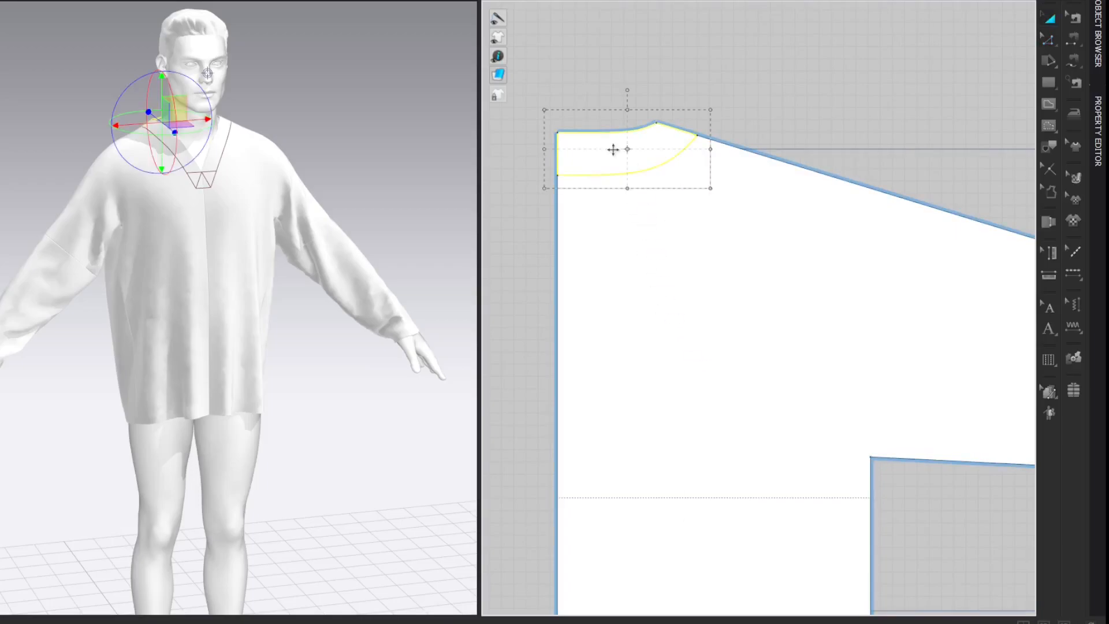
{"action": "scroll", "coordinate": [613, 150], "scroll_direction": "down", "scroll_amount": 5}
{"action": "middle_click_drag", "start_coordinate": [906, 109], "coordinate": [602, 94]}
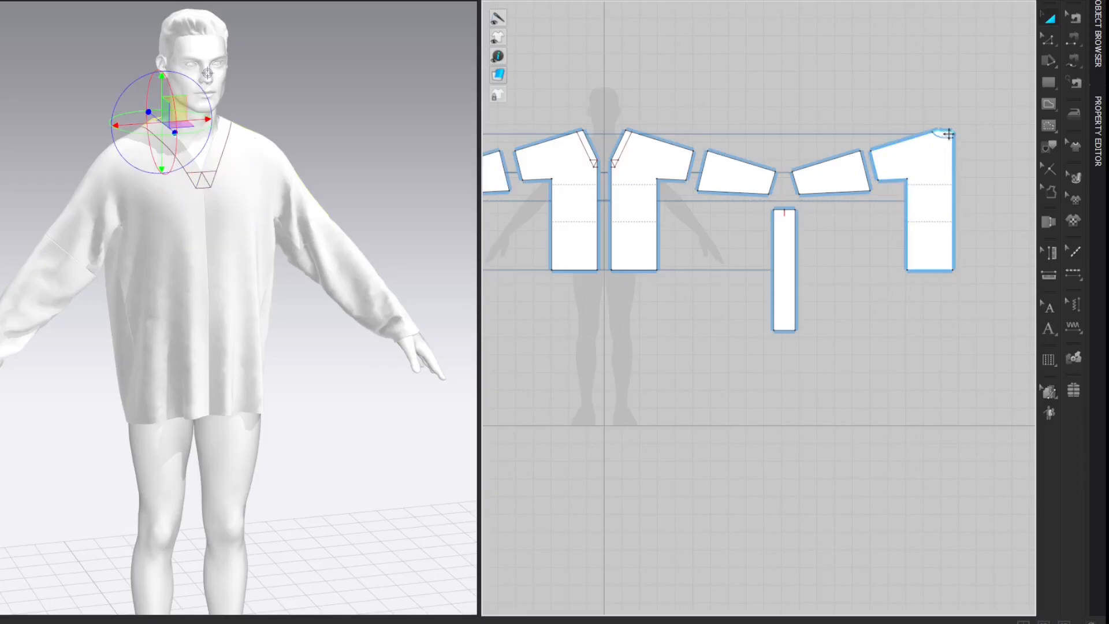
{"action": "left_click", "coordinate": [942, 134]}
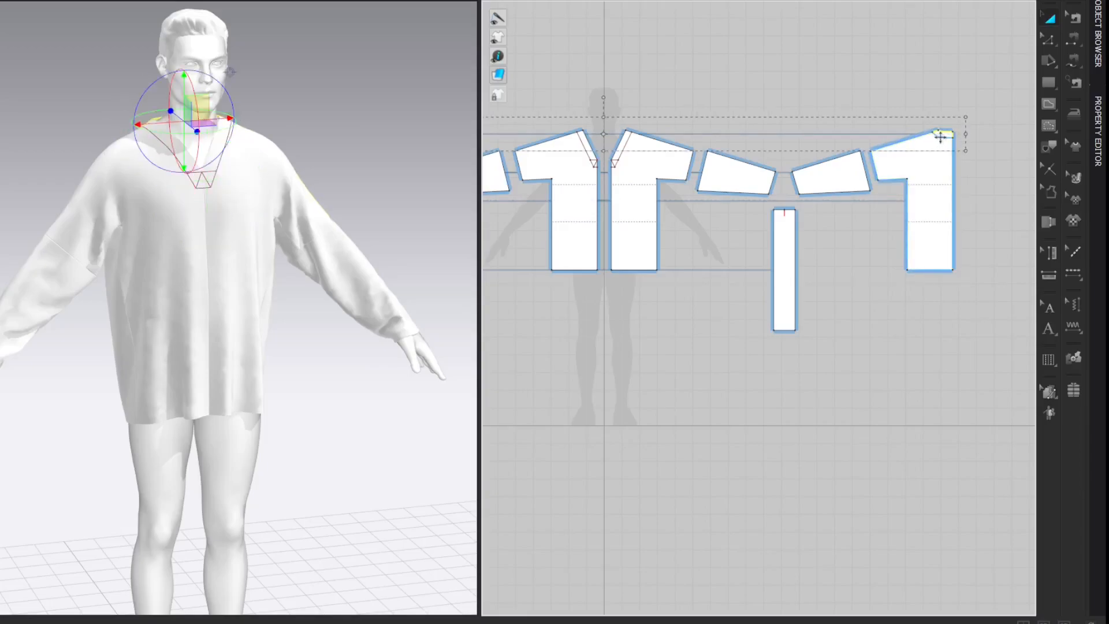
{"action": "left_click", "coordinate": [972, 133]}
Cut the front panel along the V-shaped neckband line and its short bottom line, and move the cut-off band up away from the panel.
{"action": "middle_click_drag", "start_coordinate": [770, 121], "coordinate": [1028, 134]}
{"action": "middle_click_drag", "start_coordinate": [653, 147], "coordinate": [718, 155]}
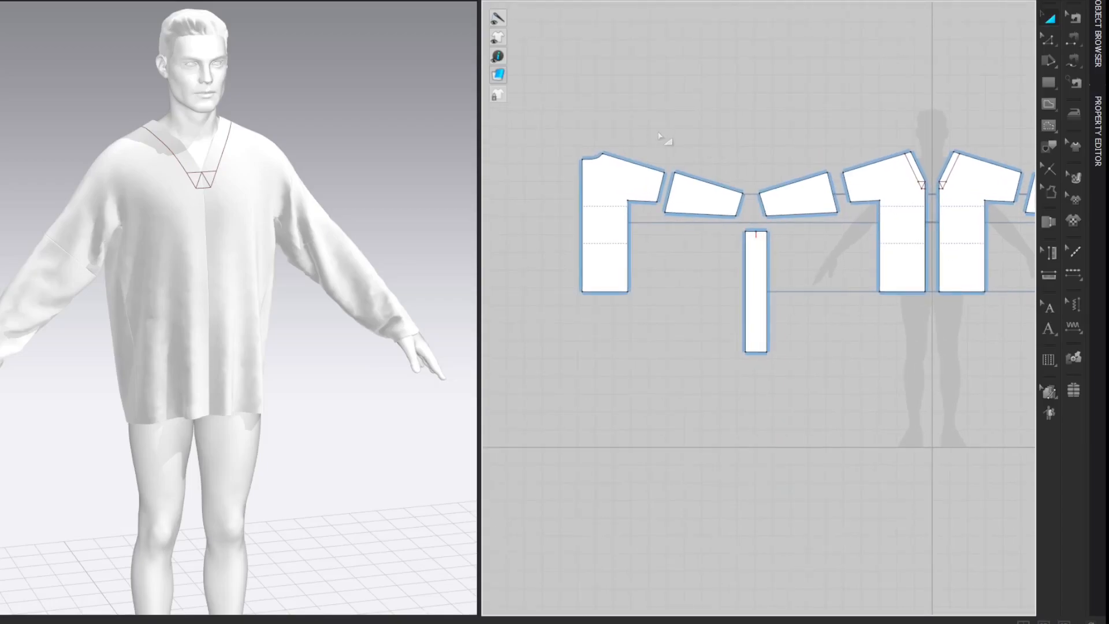
{"action": "scroll", "coordinate": [947, 144], "scroll_direction": "up", "scroll_amount": 6}
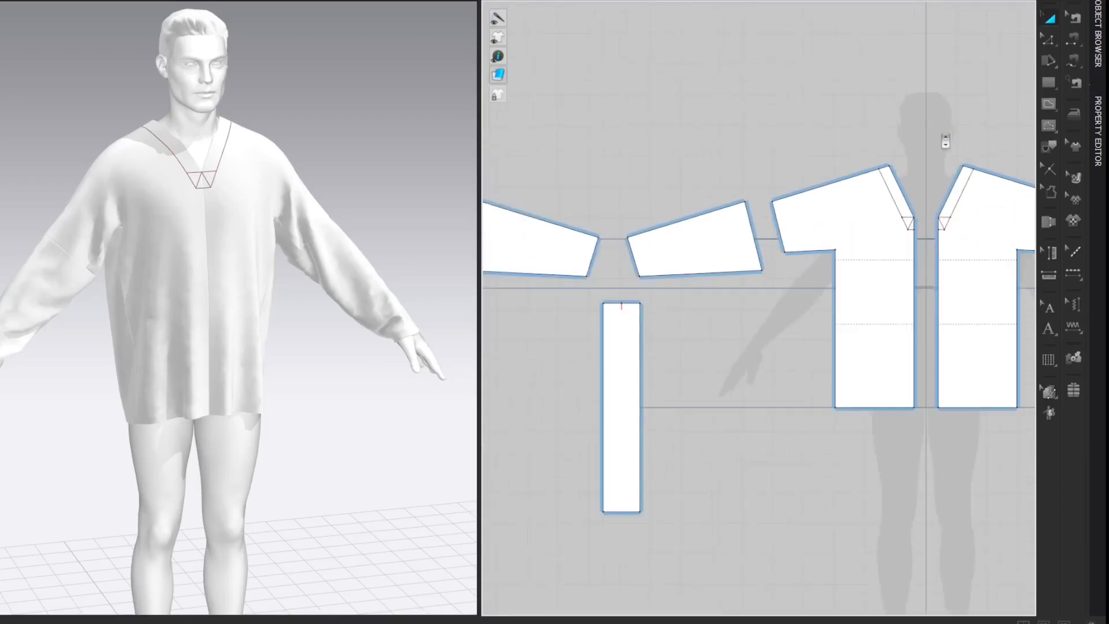
{"action": "middle_click_drag", "start_coordinate": [923, 148], "coordinate": [926, 173]}
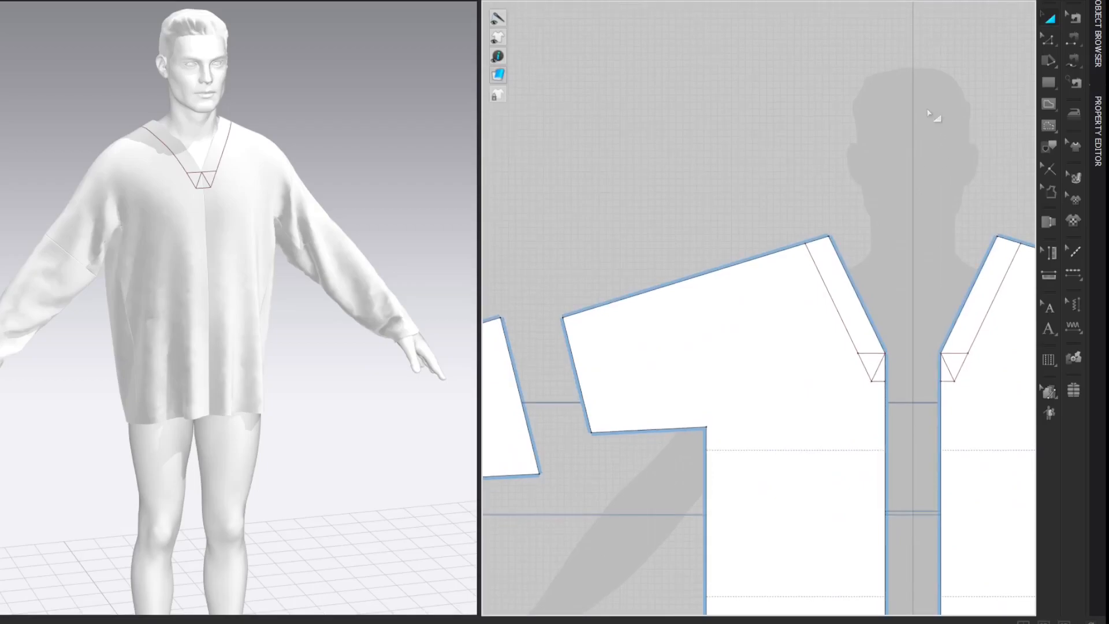
{"action": "left_click", "coordinate": [839, 310]}
{"action": "left_click", "coordinate": [881, 387], "text": "shift"}
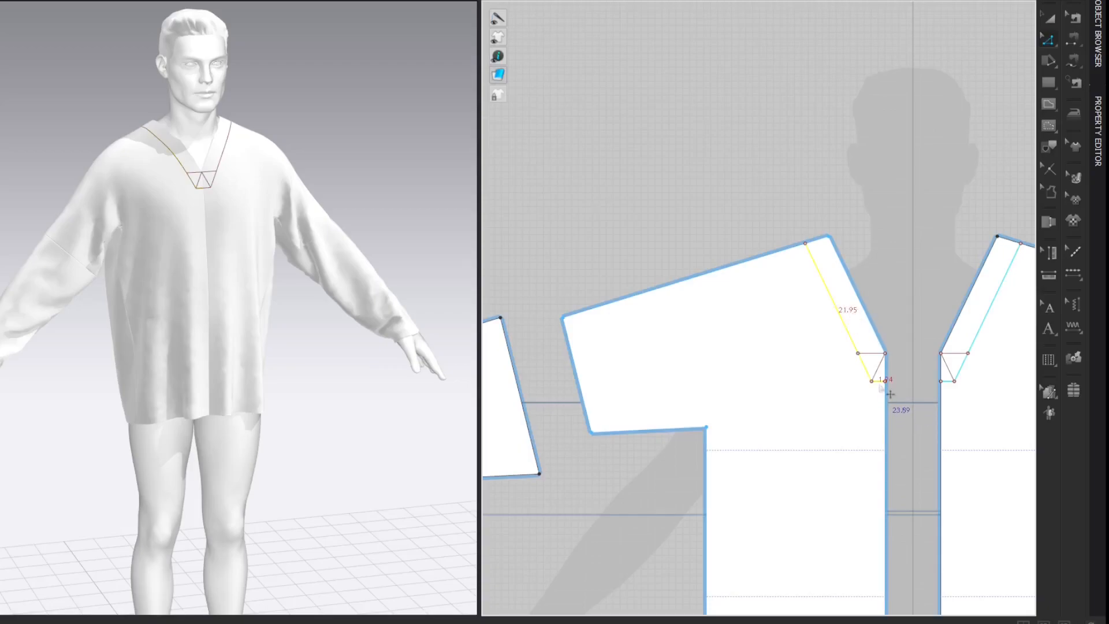
{"action": "right_click", "coordinate": [881, 388]}
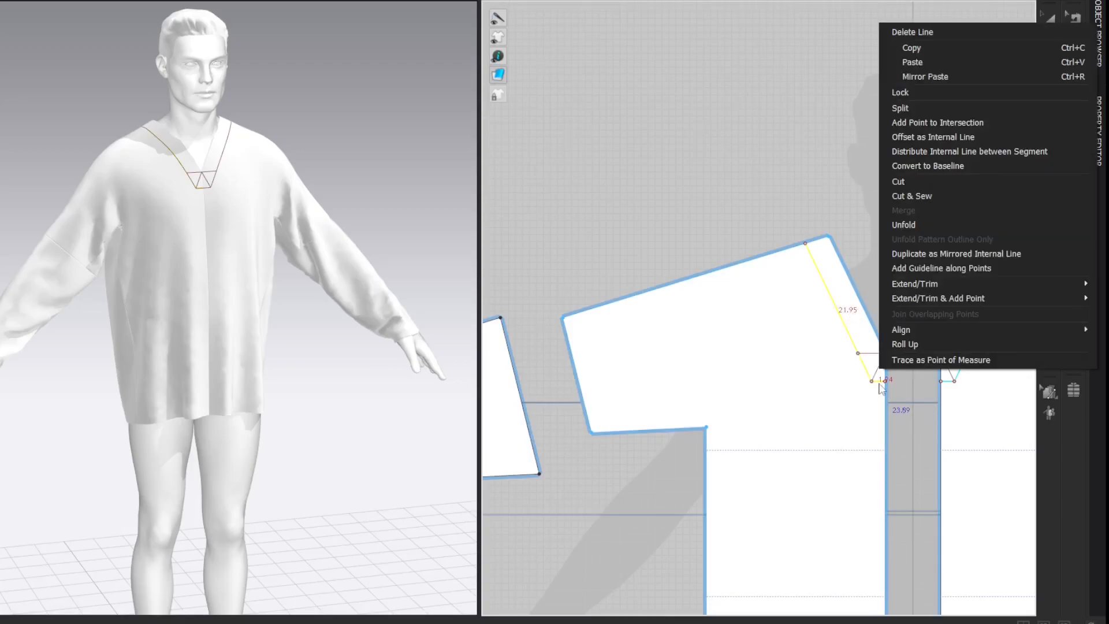
{"action": "left_click", "coordinate": [911, 182]}
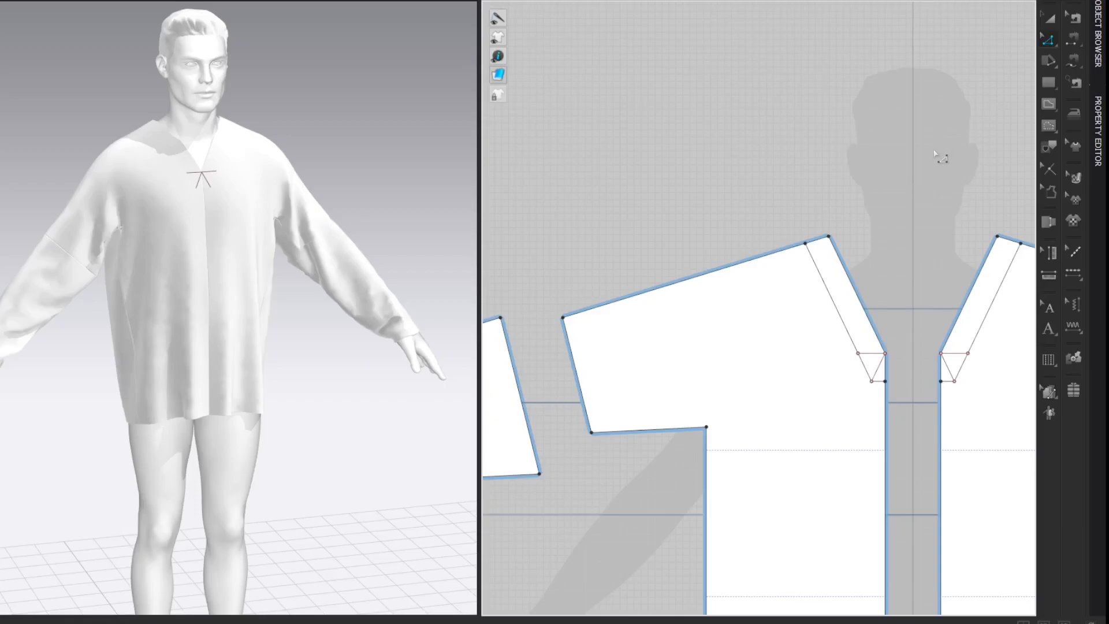
{"action": "left_click_drag", "start_coordinate": [854, 279], "coordinate": [888, 115]}
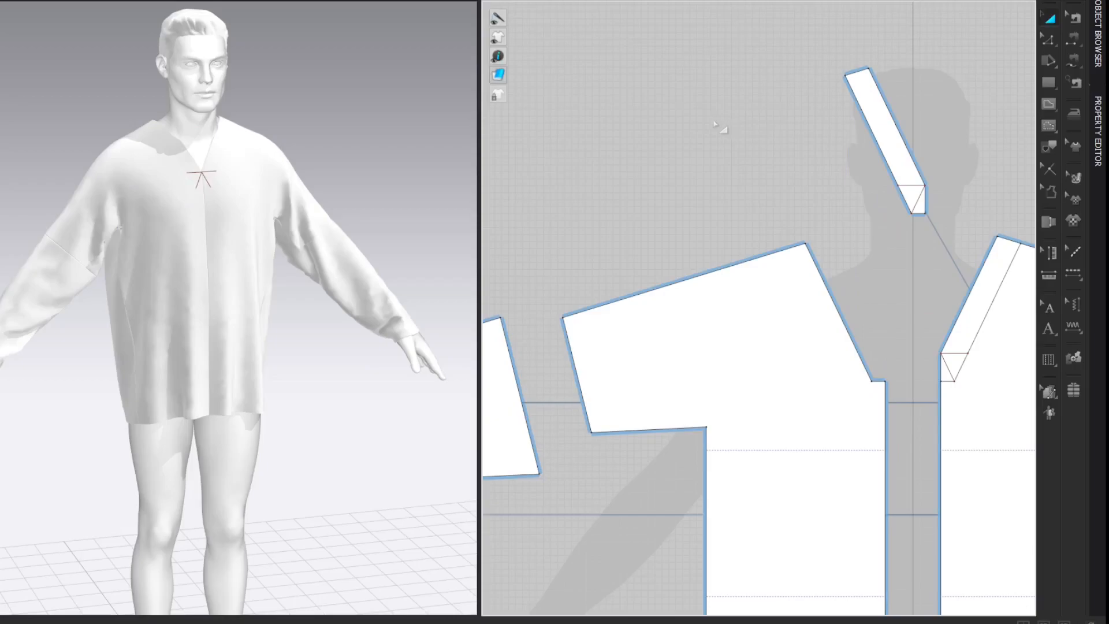
Draw a helper rectangle about 17.4 cm wide beside the neckband and match up the band's long seam edge with the rectangle's upper edge, using To End.
{"action": "key", "text": "s"}
{"action": "left_click_drag", "start_coordinate": [583, 117], "coordinate": [705, 176]}
{"action": "key", "text": "z"}
{"action": "left_click", "coordinate": [870, 125]}
{"action": "left_click", "coordinate": [644, 117], "text": "shift"}
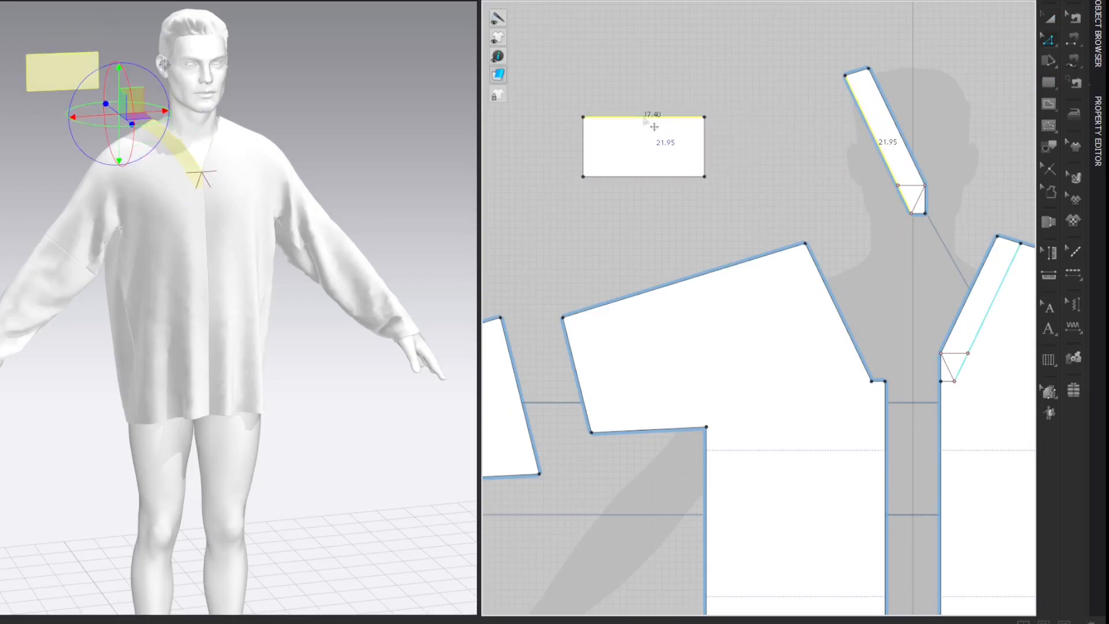
{"action": "right_click", "coordinate": [644, 117]}
{"action": "mouse_move", "coordinate": [799, 358]}
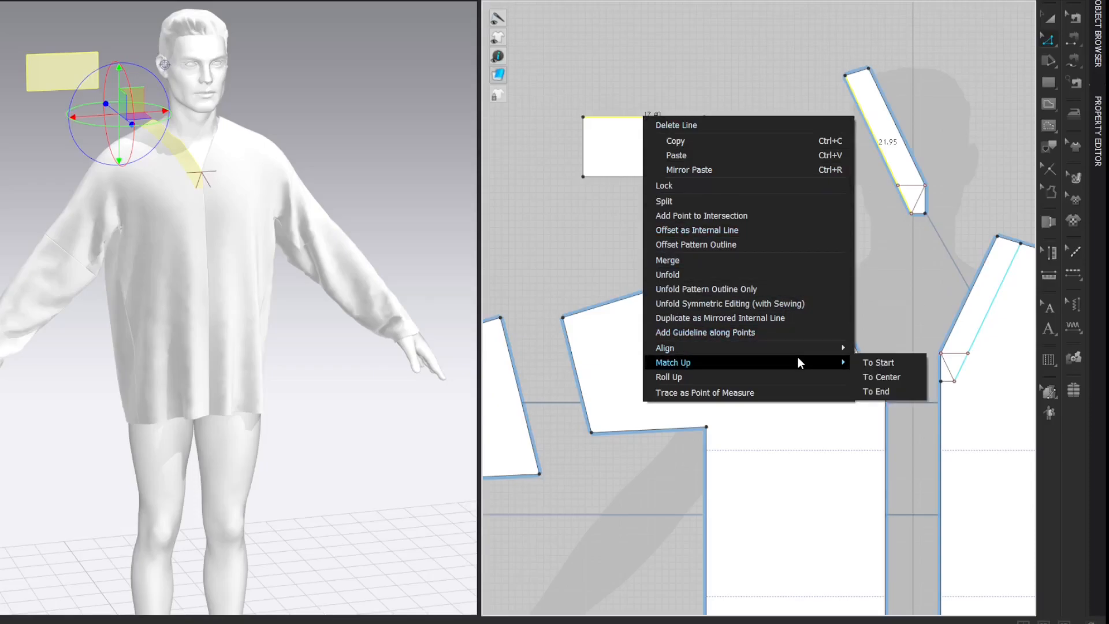
{"action": "left_click", "coordinate": [869, 388]}
Delete the helper rectangle and move the horizontal neckband into the free space above the front panel.
{"action": "key", "text": "a"}
{"action": "left_click", "coordinate": [681, 154]}
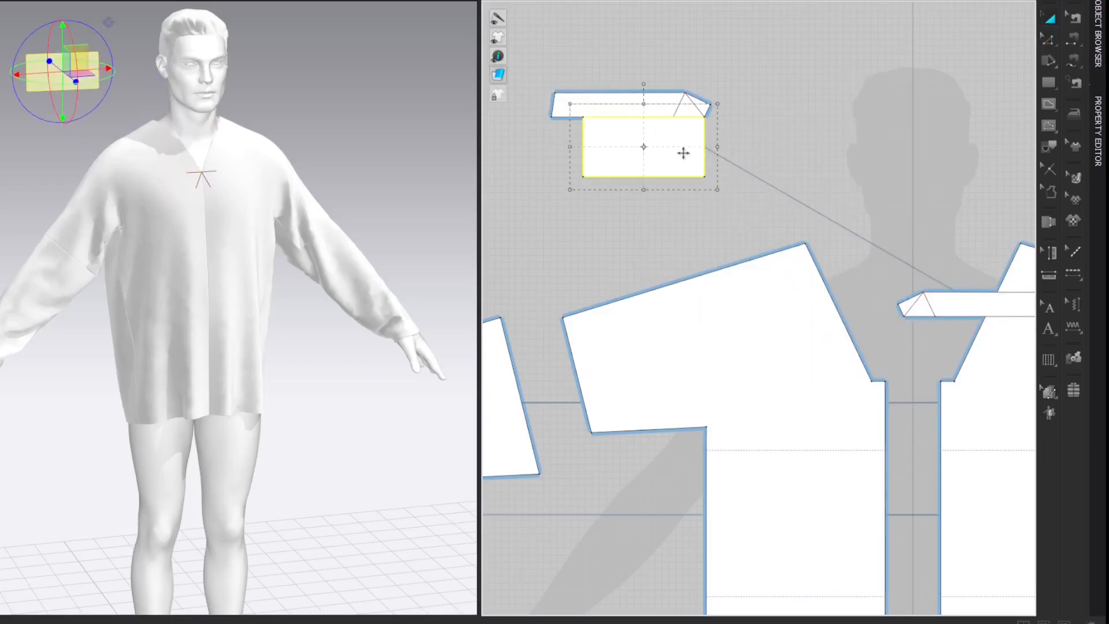
{"action": "key", "text": "Delete"}
{"action": "left_click_drag", "start_coordinate": [644, 101], "coordinate": [786, 90]}
{"action": "middle_click_drag", "start_coordinate": [934, 82], "coordinate": [814, 101]}
{"action": "left_click_drag", "start_coordinate": [855, 320], "coordinate": [927, 109]}
{"action": "left_click", "coordinate": [727, 74]}
{"action": "scroll", "coordinate": [661, 72], "scroll_direction": "up", "scroll_amount": 3}
{"action": "middle_click_drag", "start_coordinate": [663, 73], "coordinate": [782, 112]}
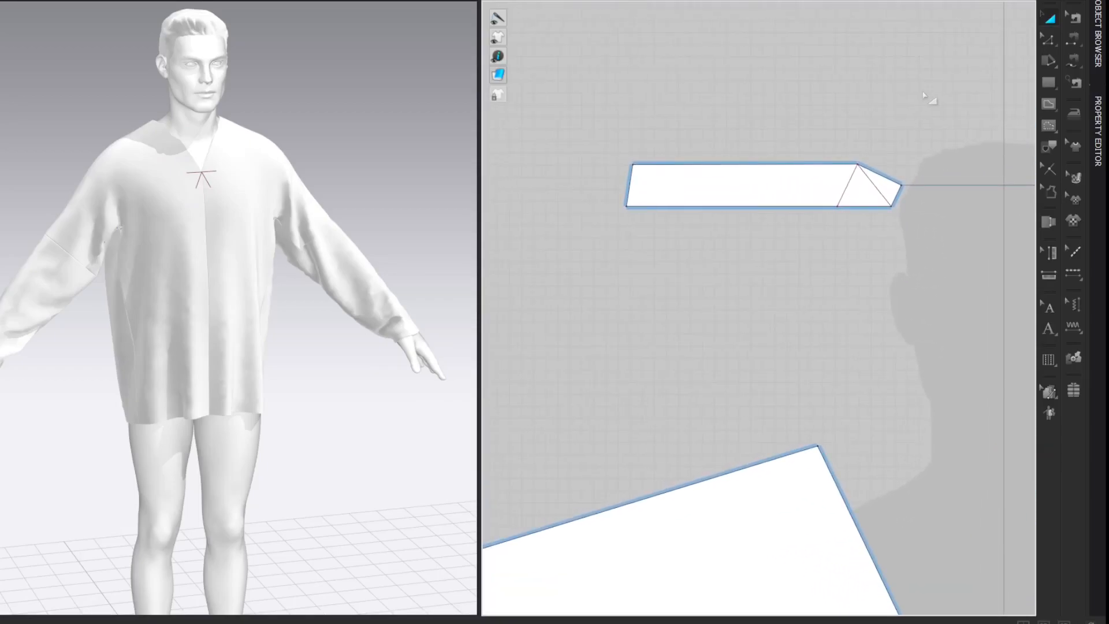
Check the length of the back panel's neckline curve.
{"action": "middle_click_drag", "start_coordinate": [687, 120], "coordinate": [1103, 99]}
{"action": "middle_click_drag", "start_coordinate": [691, 112], "coordinate": [1105, 110]}
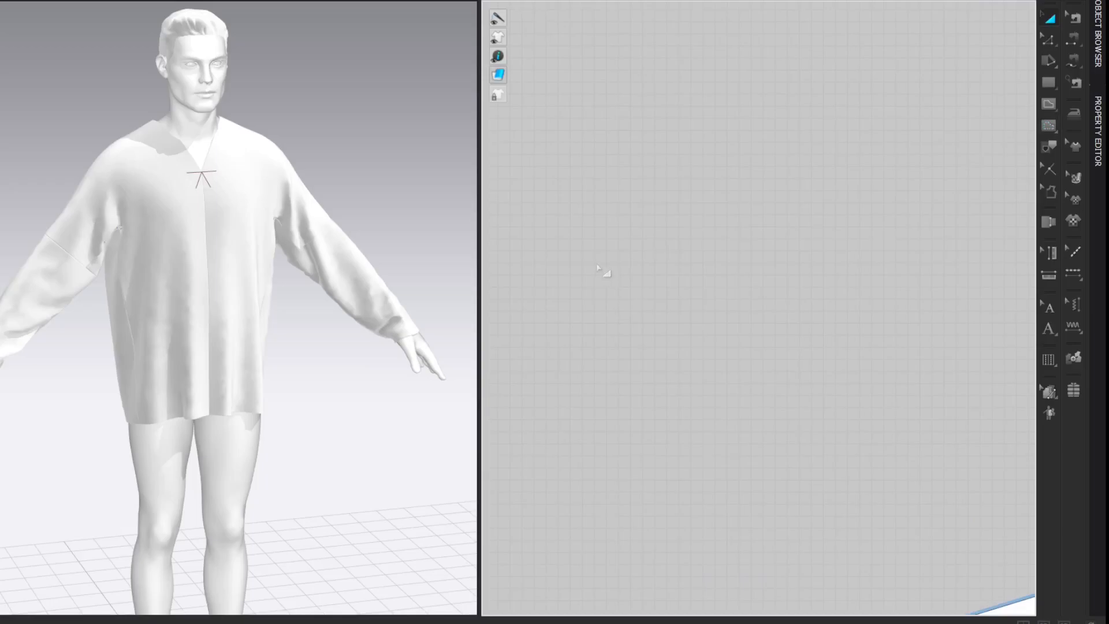
{"action": "scroll", "coordinate": [604, 274], "scroll_direction": "down", "scroll_amount": 3}
{"action": "middle_click_drag", "start_coordinate": [610, 282], "coordinate": [988, 195]}
{"action": "middle_click_drag", "start_coordinate": [670, 199], "coordinate": [997, 212]}
{"action": "key", "text": "z"}
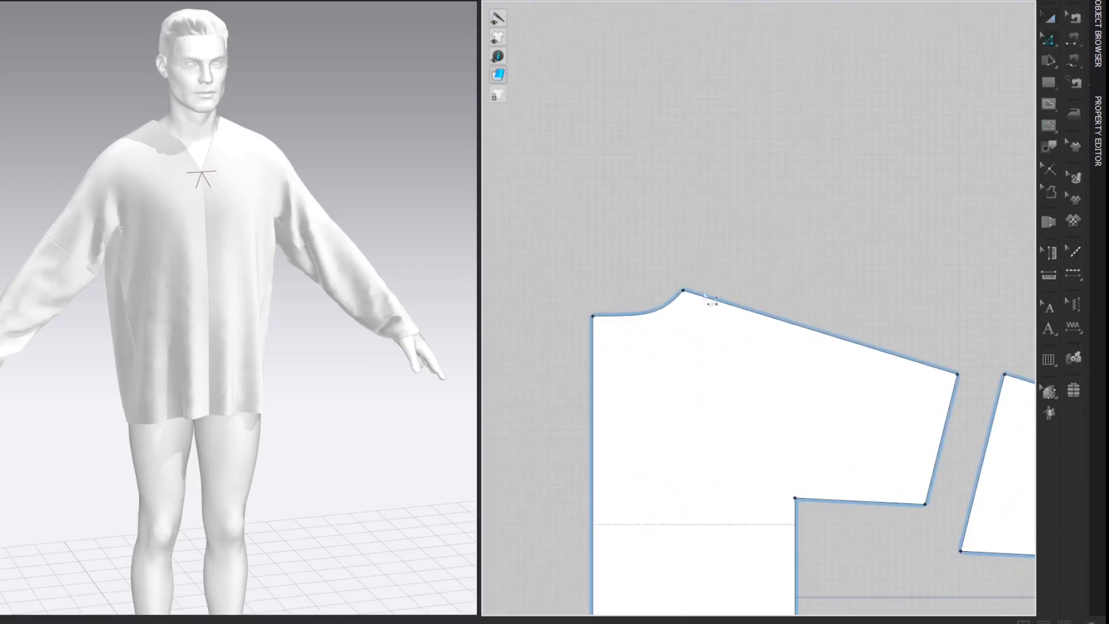
{"action": "left_click", "coordinate": [669, 311]}
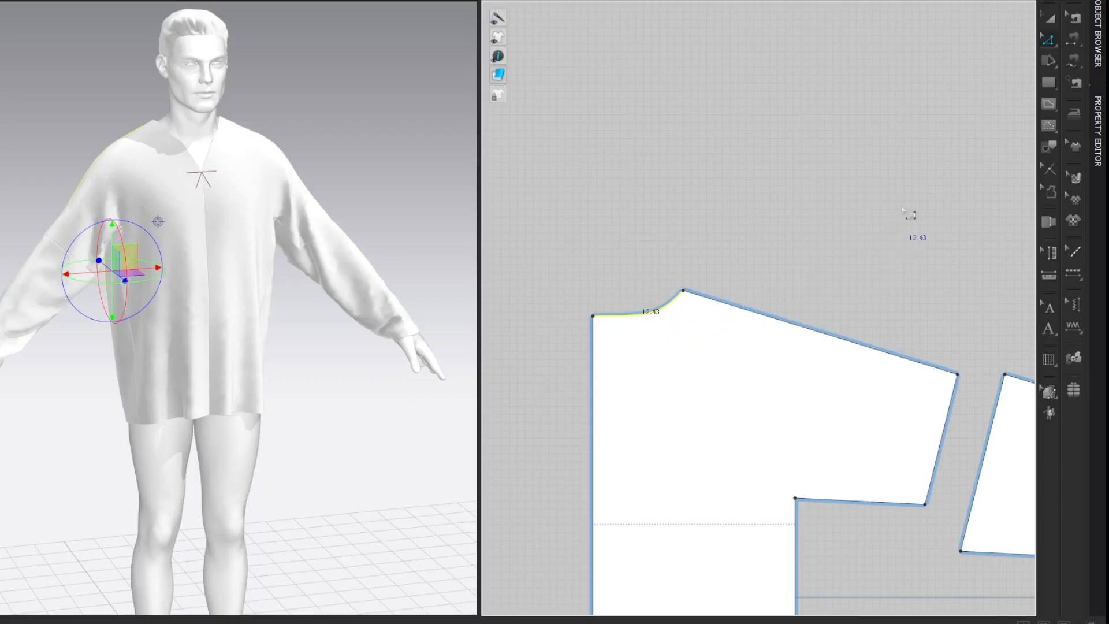
Lengthen the neckband by moving its 3.5 cm shoulder-end edge outward by 12.43 cm.
{"action": "middle_click_drag", "start_coordinate": [917, 209], "coordinate": [413, 255]}
{"action": "middle_click_drag", "start_coordinate": [1003, 193], "coordinate": [440, 235]}
{"action": "middle_click_drag", "start_coordinate": [660, 204], "coordinate": [531, 239]}
{"action": "left_click_drag", "start_coordinate": [647, 205], "coordinate": [696, 294]}
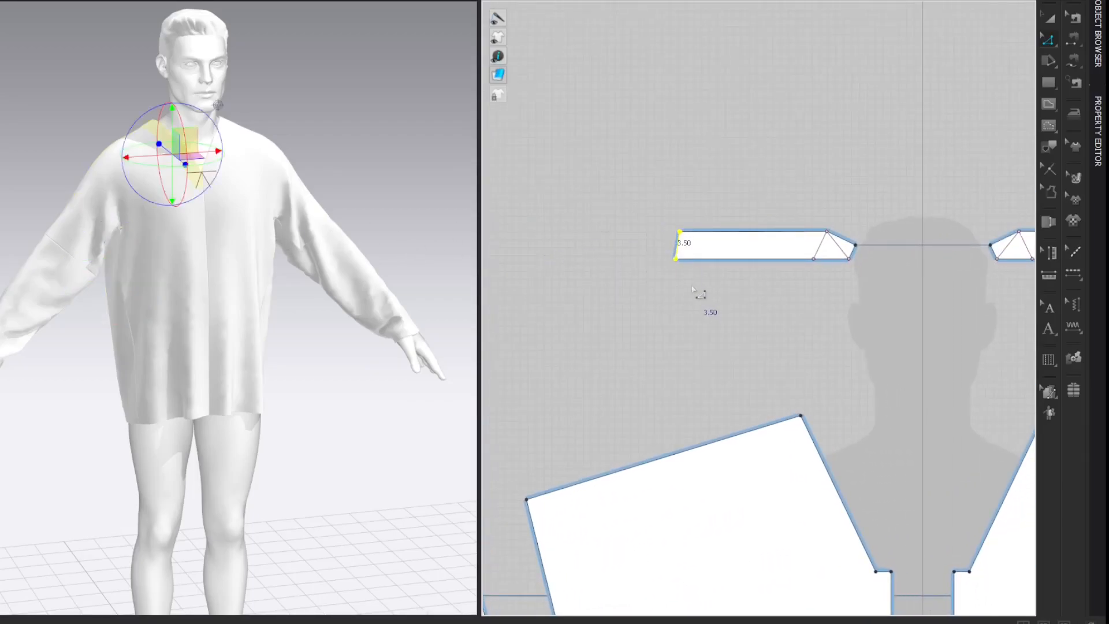
{"action": "left_click_drag", "start_coordinate": [678, 243], "coordinate": [659, 243]}
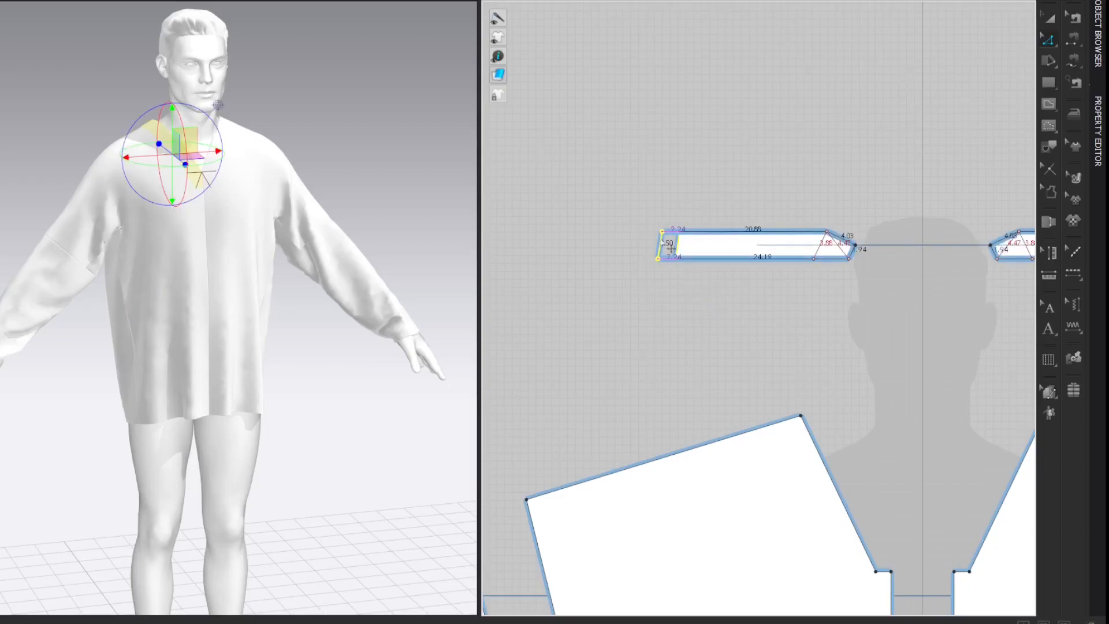
{"action": "right_click", "coordinate": [659, 243]}
{"action": "type", "text": "12.43"}
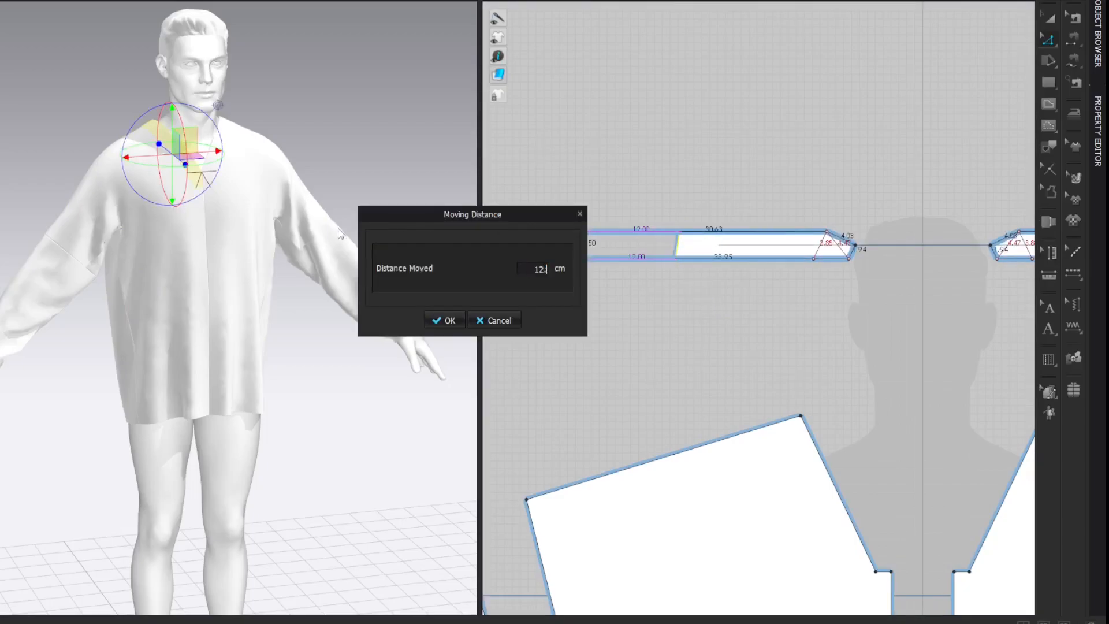
{"action": "left_click_drag", "start_coordinate": [534, 215], "coordinate": [422, 218]}
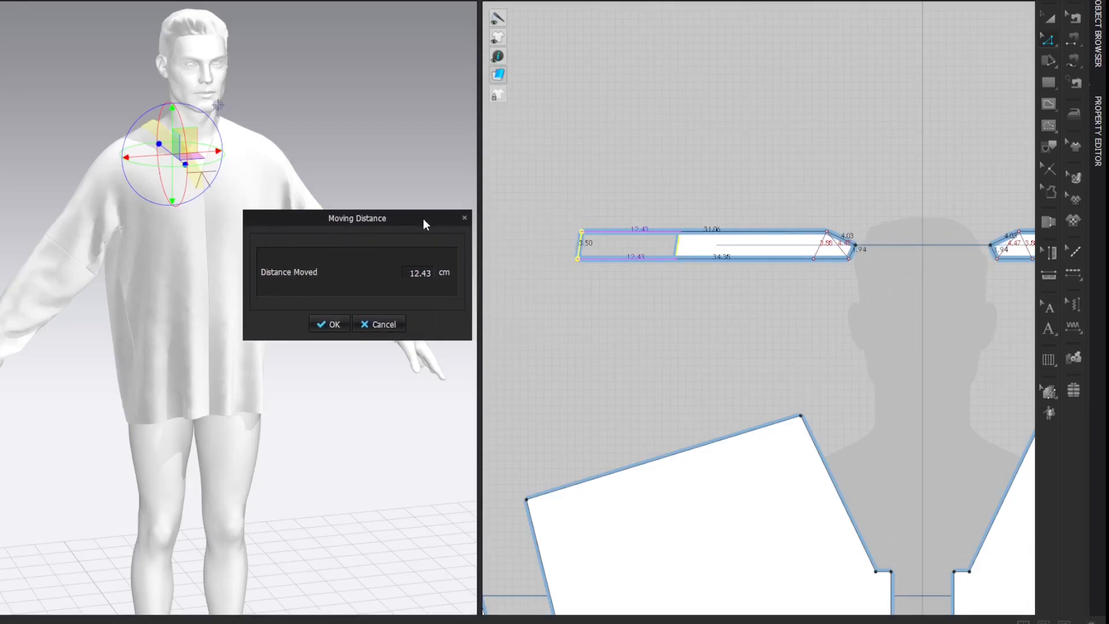
{"action": "left_click", "coordinate": [319, 323]}
{"action": "left_click", "coordinate": [880, 151]}
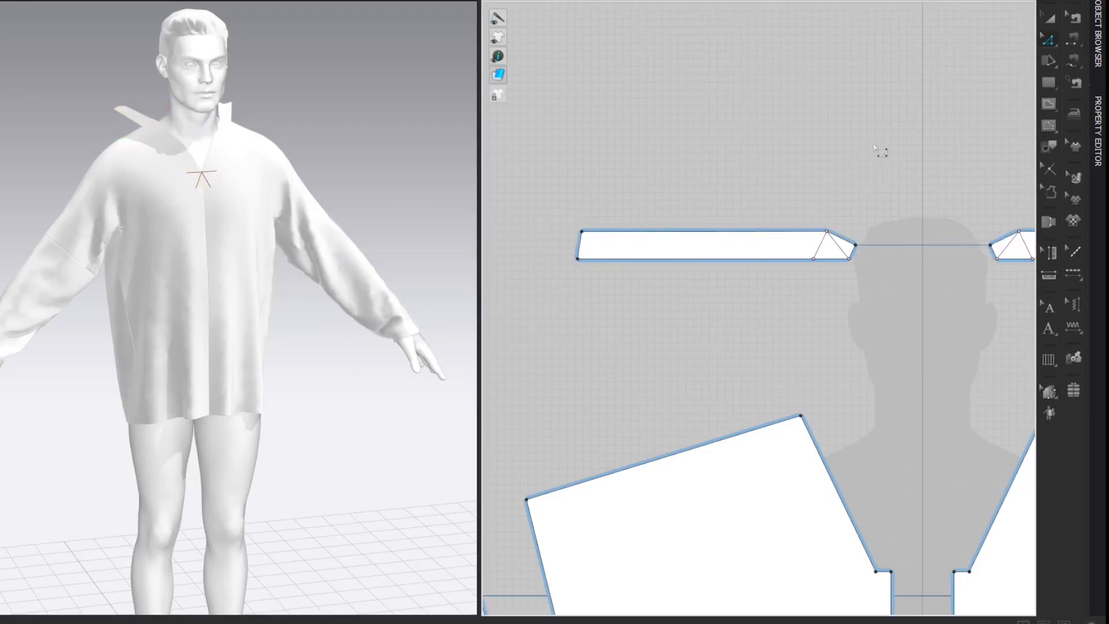
Move the upper corner of the neckband's extended end outward so that the end edge is vertical.
{"action": "scroll", "coordinate": [595, 243], "scroll_direction": "up", "scroll_amount": 2}
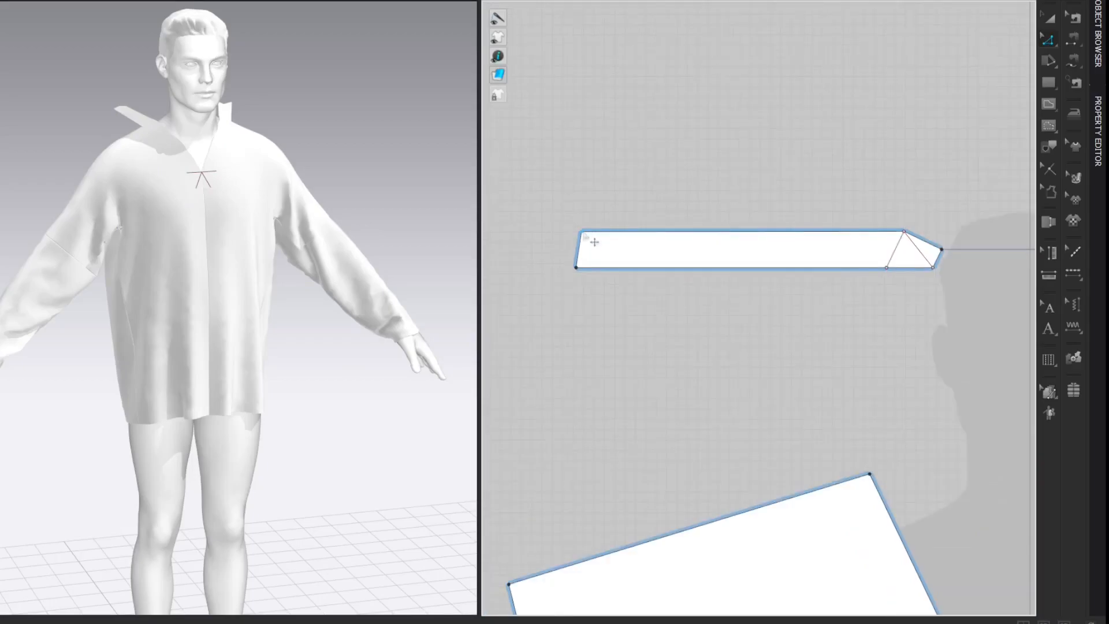
{"action": "left_click", "coordinate": [595, 243]}
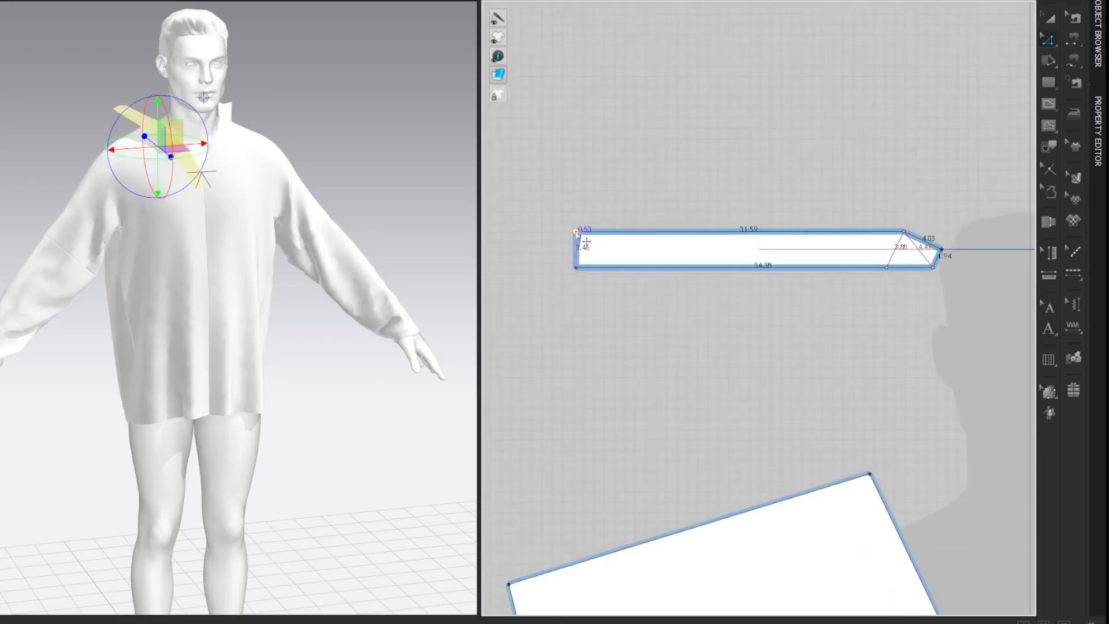
{"action": "left_click", "coordinate": [962, 76]}
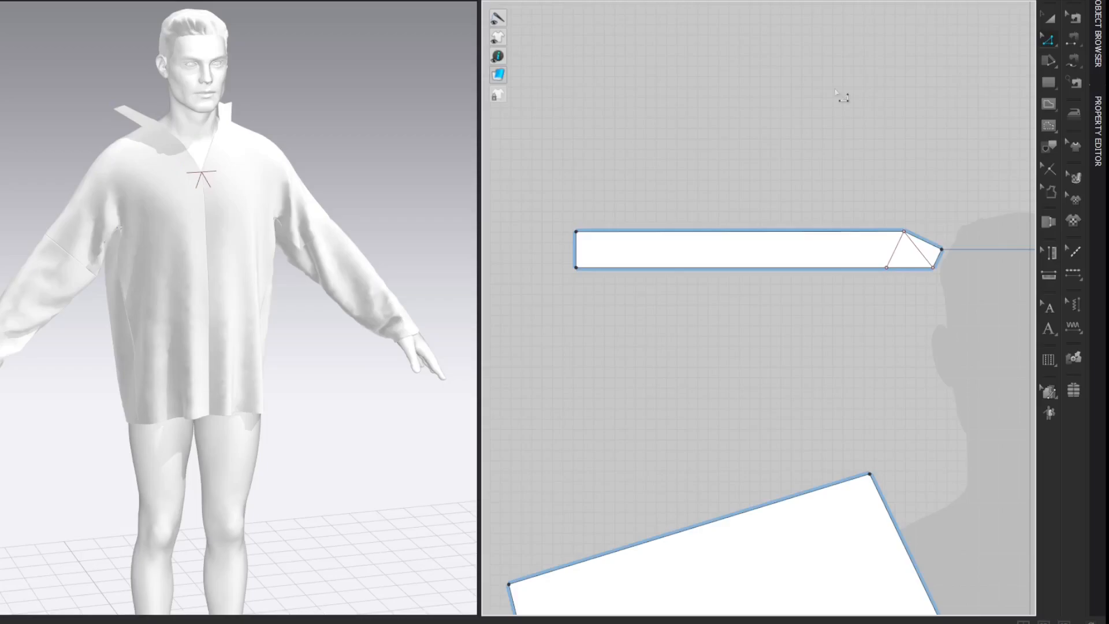
Shorten the neckband by moving its squared end edge inward by 3.43 cm.
{"action": "key", "text": "shift+z"}
{"action": "left_click_drag", "start_coordinate": [585, 290], "coordinate": [599, 290]}
{"action": "left_click_drag", "start_coordinate": [577, 238], "coordinate": [594, 238]}
{"action": "right_click", "coordinate": [594, 238]}
{"action": "left_click_drag", "start_coordinate": [529, 218], "coordinate": [436, 213]}
{"action": "type", "text": "3.43"}
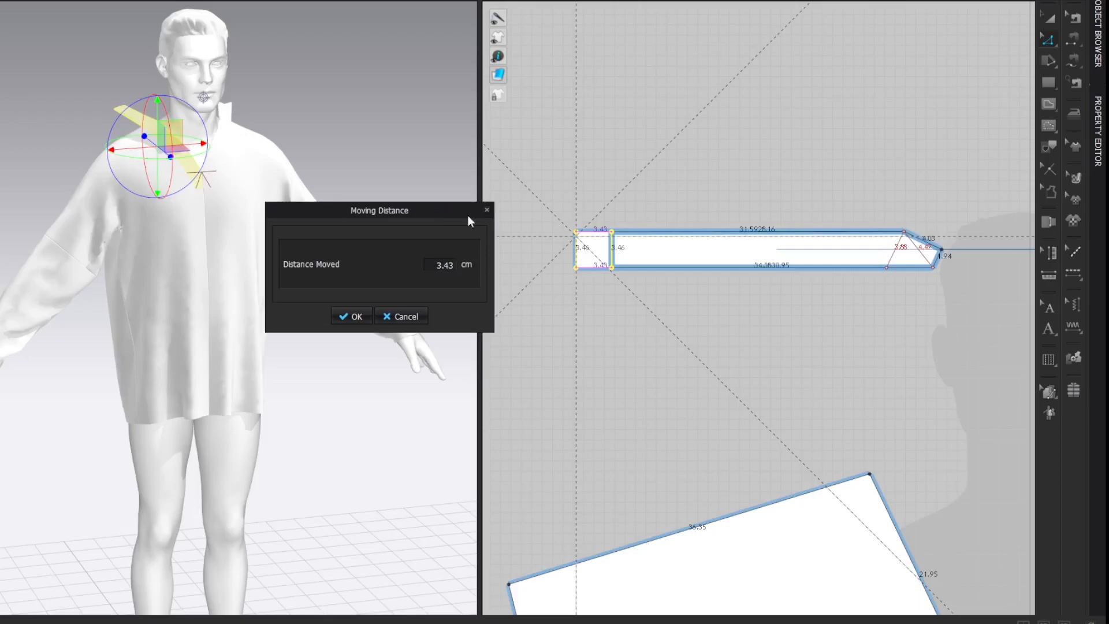
{"action": "left_click", "coordinate": [346, 316]}
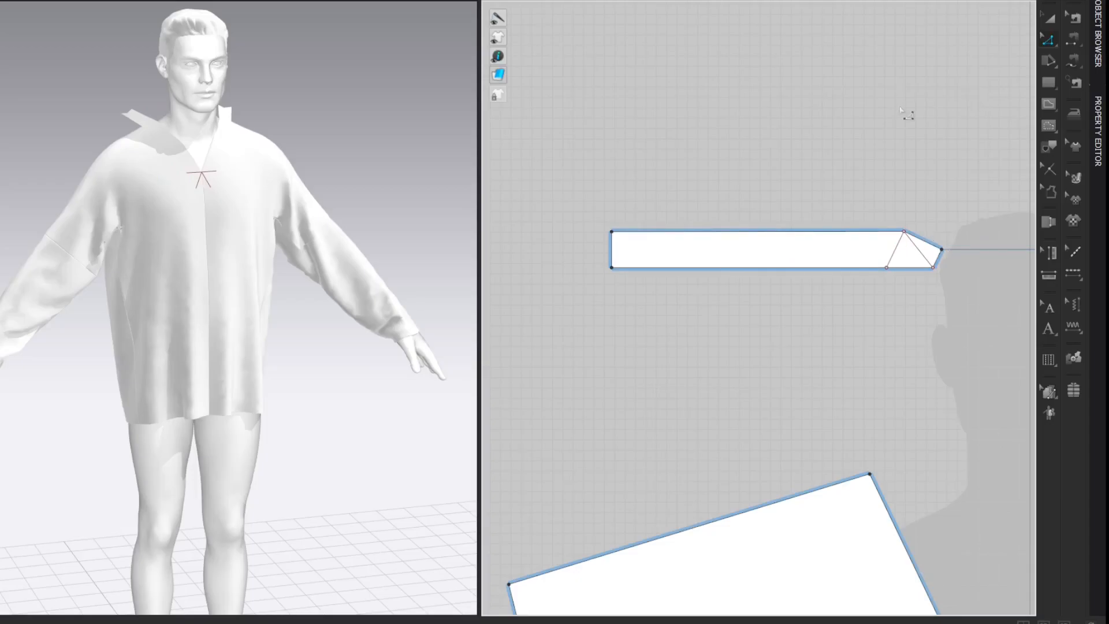
Curve the straight V-neckline edge of the front panel slightly inward.
{"action": "middle_click_drag", "start_coordinate": [935, 379], "coordinate": [858, 184]}
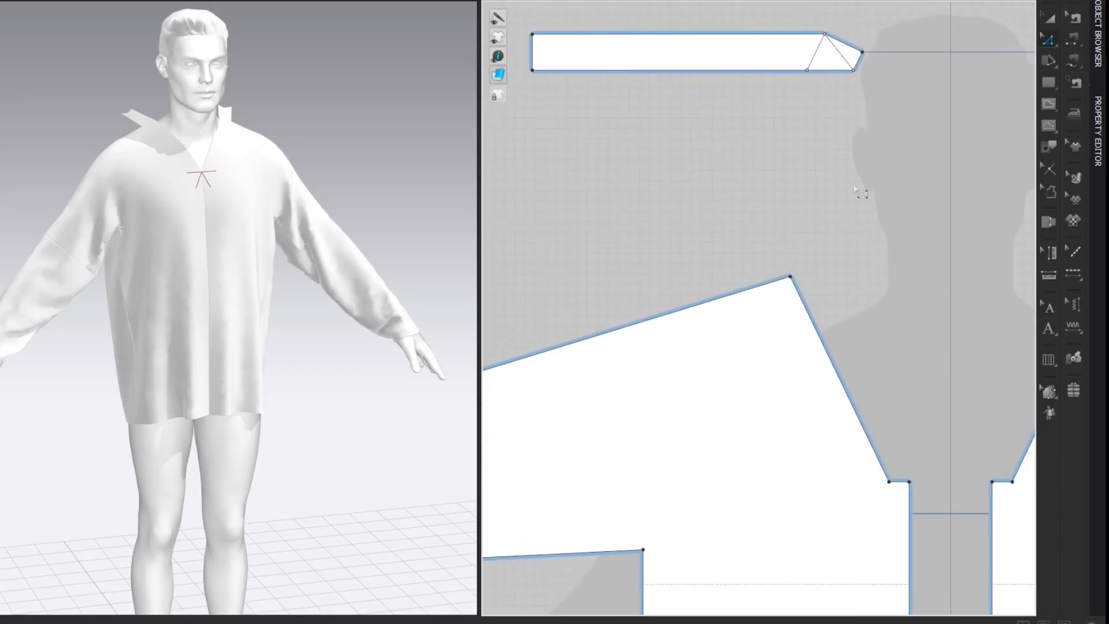
{"action": "left_click", "coordinate": [846, 386]}
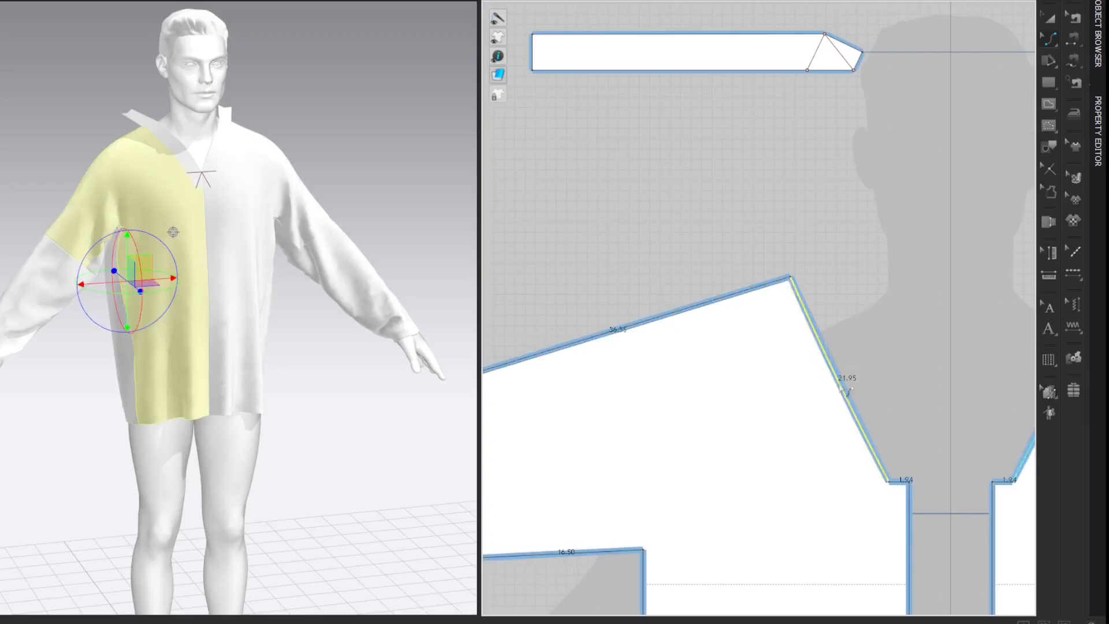
{"action": "left_click_drag", "start_coordinate": [838, 393], "coordinate": [838, 393]}
{"action": "key", "text": "z"}
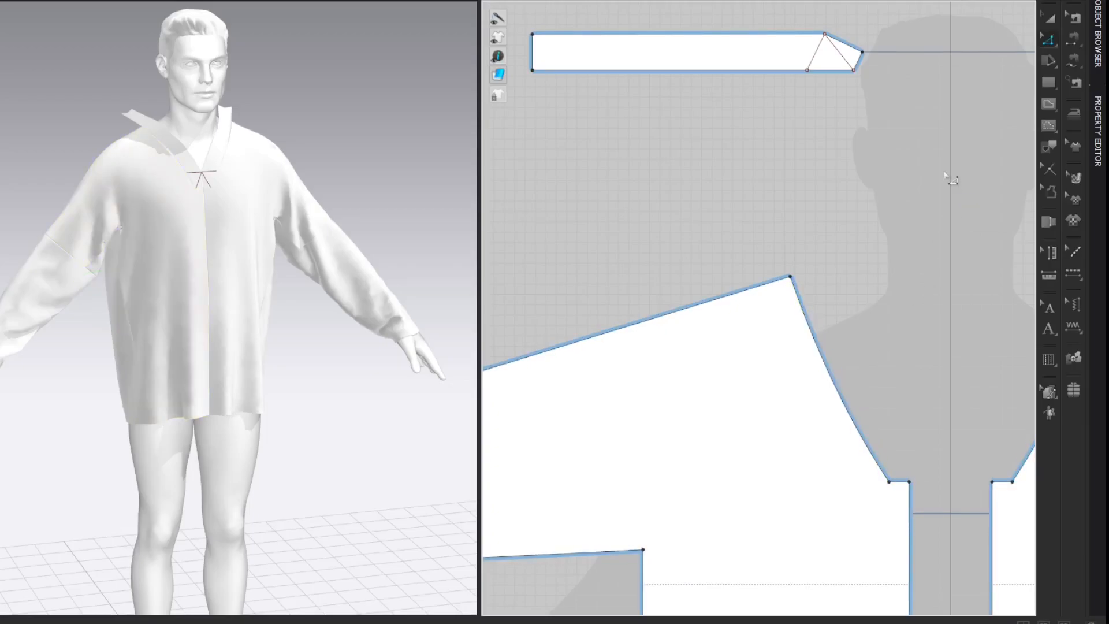
Use free sewing to pair the neckband's full lower edge with the back neckline, from centre back to shoulder, as the first of several segments.
{"action": "key", "text": "m"}
{"action": "scroll", "coordinate": [948, 176], "scroll_direction": "down", "scroll_amount": 4}
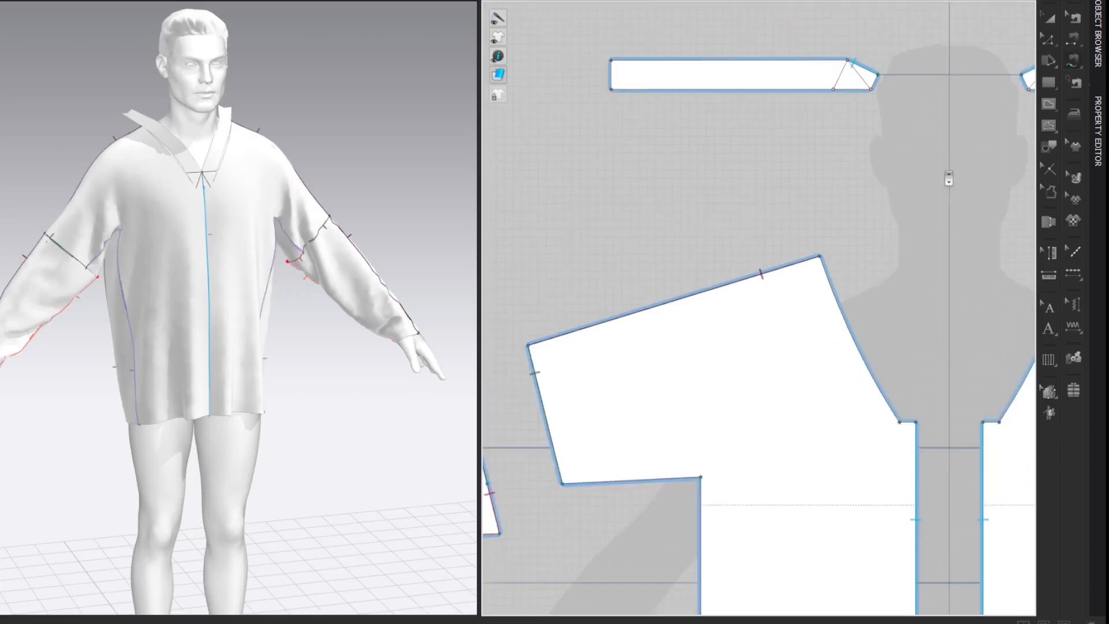
{"action": "left_click", "coordinate": [728, 118]}
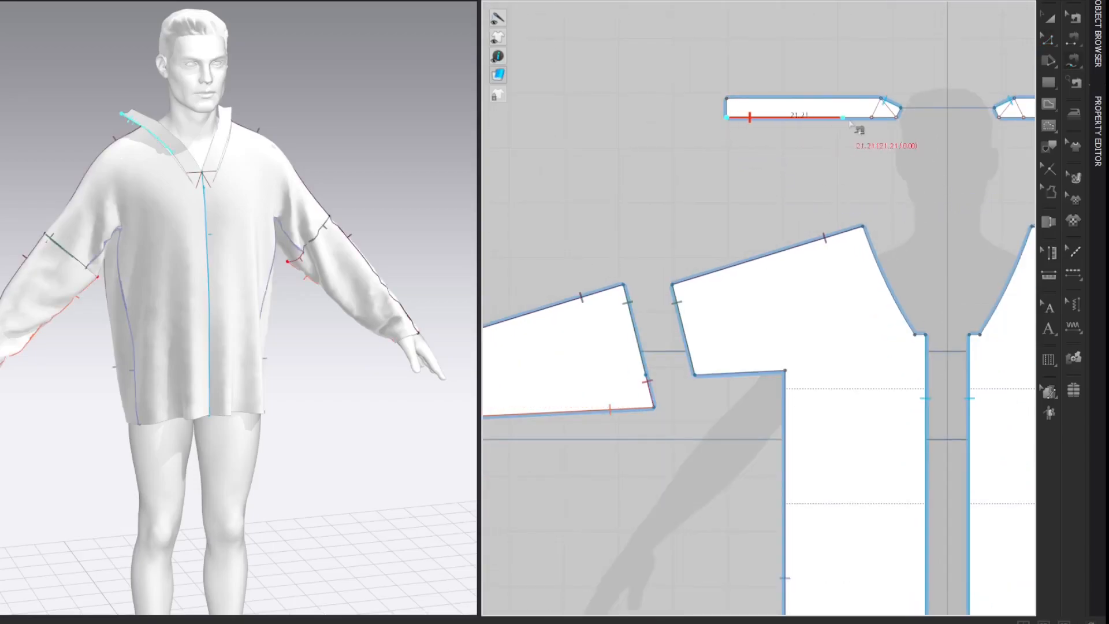
{"action": "left_click", "coordinate": [900, 117]}
{"action": "key", "text": "Escape"}
{"action": "left_click", "coordinate": [728, 118]}
{"action": "left_click", "coordinate": [895, 121]}
{"action": "middle_click_drag", "start_coordinate": [641, 191], "coordinate": [972, 159]}
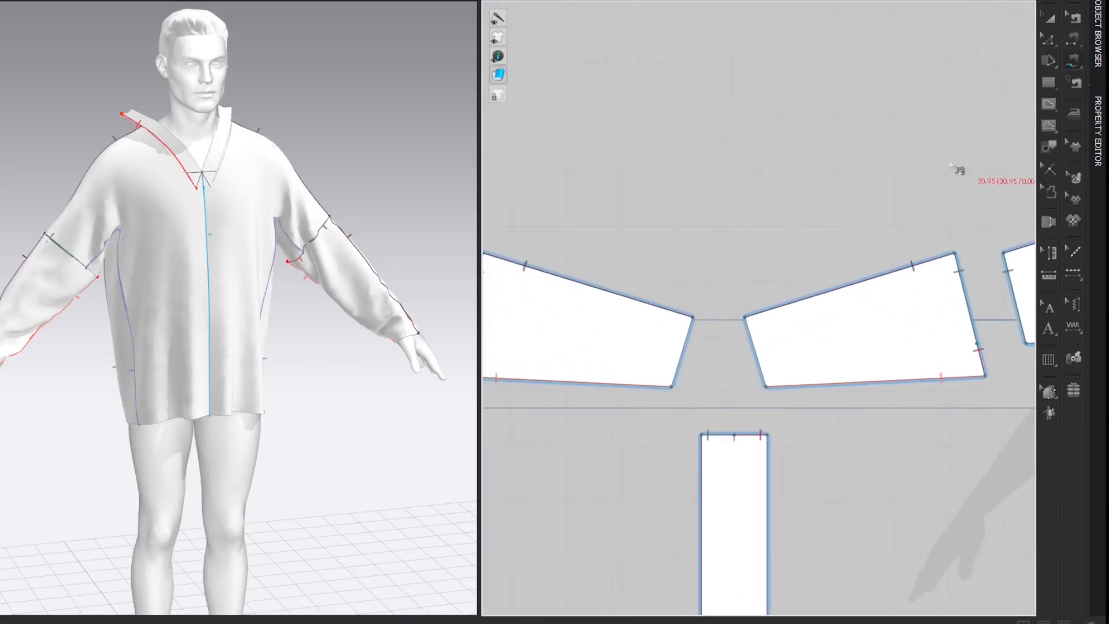
{"action": "mouse_move", "coordinate": [652, 199]}
{"action": "middle_mouse_down"}
{"action": "mouse_move", "coordinate": [787, 201]}
{"action": "mouse_move", "coordinate": [859, 229]}
{"action": "mouse_move", "coordinate": [1028, 246]}
{"action": "middle_mouse_up"}
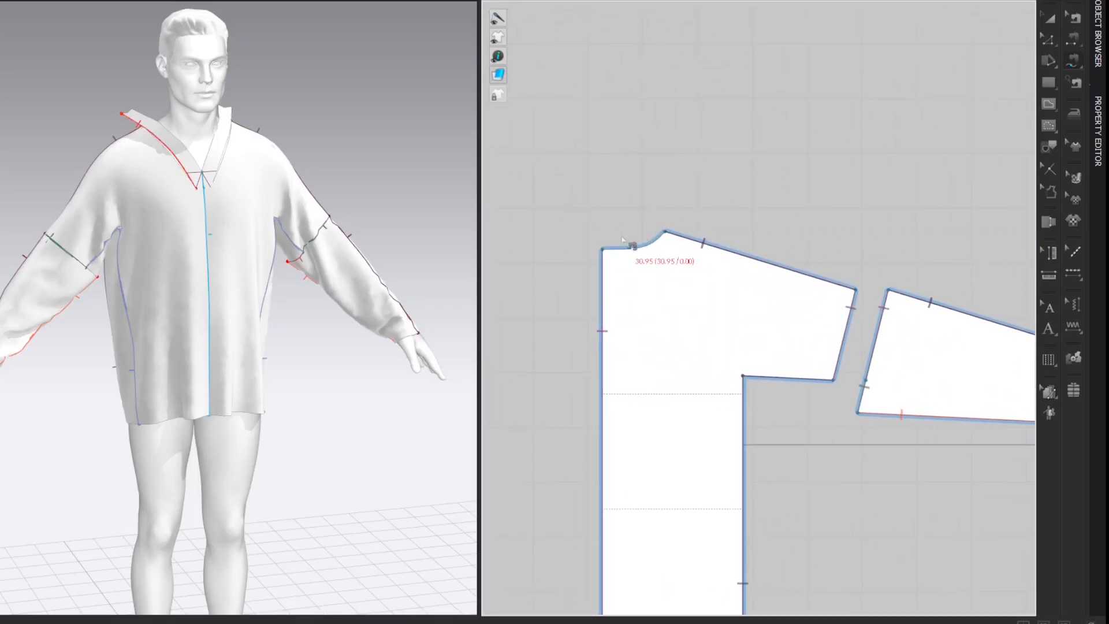
{"action": "left_click", "coordinate": [602, 250]}
{"action": "left_click", "coordinate": [665, 232], "text": "shift"}
Add the front panel's curved neckline, from the shoulder down to the V's bottom corner, to the neckband seam and complete it.
{"action": "scroll", "coordinate": [665, 232], "scroll_direction": "down", "scroll_amount": 2}
{"action": "middle_click_drag", "start_coordinate": [707, 189], "coordinate": [287, 172]}
{"action": "middle_click_drag", "start_coordinate": [759, 180], "coordinate": [606, 178]}
{"action": "scroll", "coordinate": [717, 203], "scroll_direction": "up", "scroll_amount": 2}
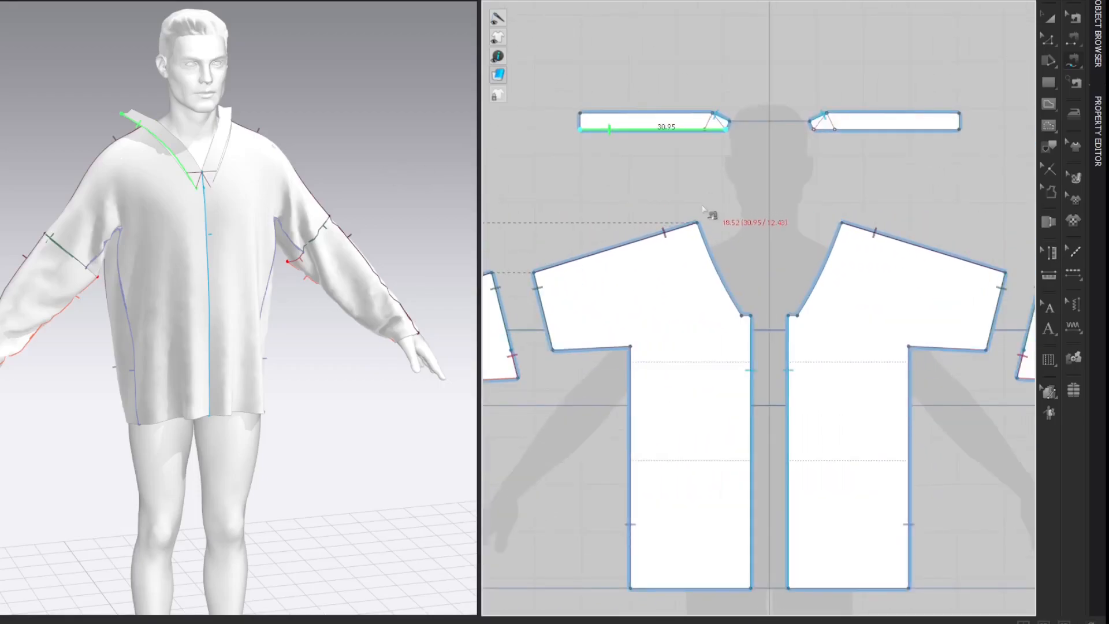
{"action": "left_click", "coordinate": [698, 224]}
{"action": "left_click", "coordinate": [743, 316]}
Sew the neckband's short tip edge to the short horizontal edge at the bottom of the front neckline.
{"action": "scroll", "coordinate": [736, 147], "scroll_direction": "up", "scroll_amount": 1}
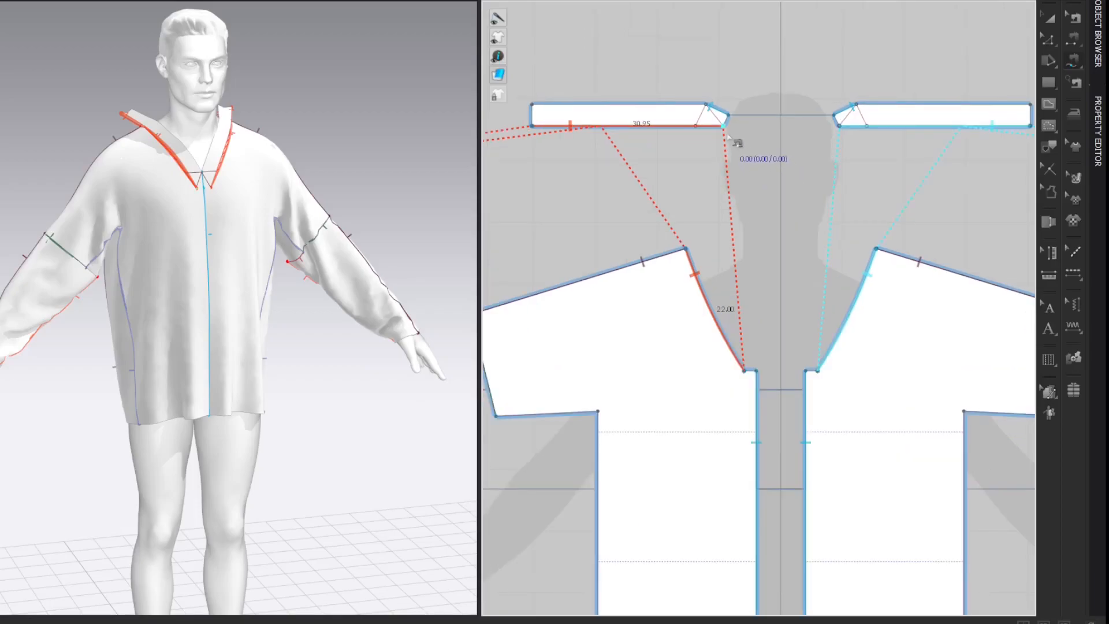
{"action": "left_click", "coordinate": [726, 122]}
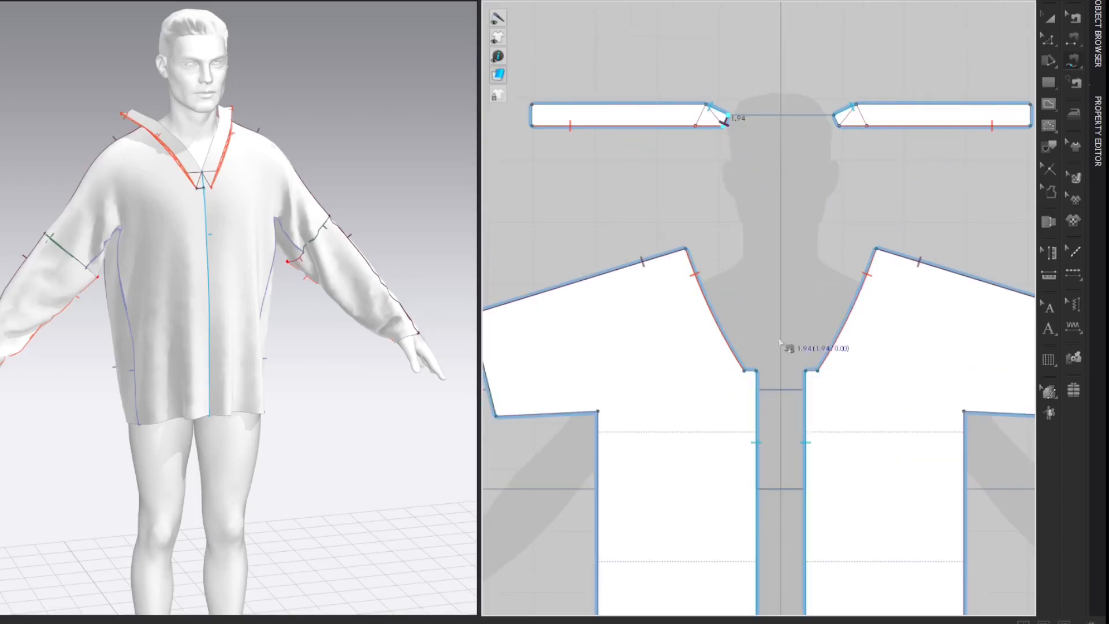
{"action": "left_click", "coordinate": [751, 376]}
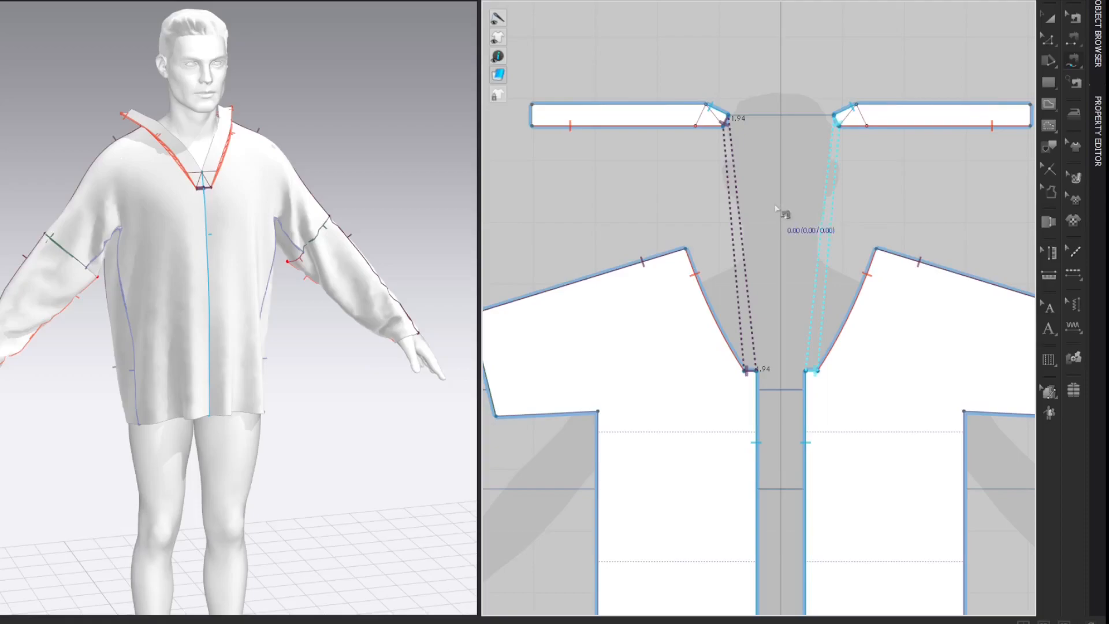
Sew the outer short ends of the two mirrored neckband pieces together to close the neckband at centre back.
{"action": "key", "text": "a"}
{"action": "scroll", "coordinate": [777, 210], "scroll_direction": "up", "scroll_amount": 1}
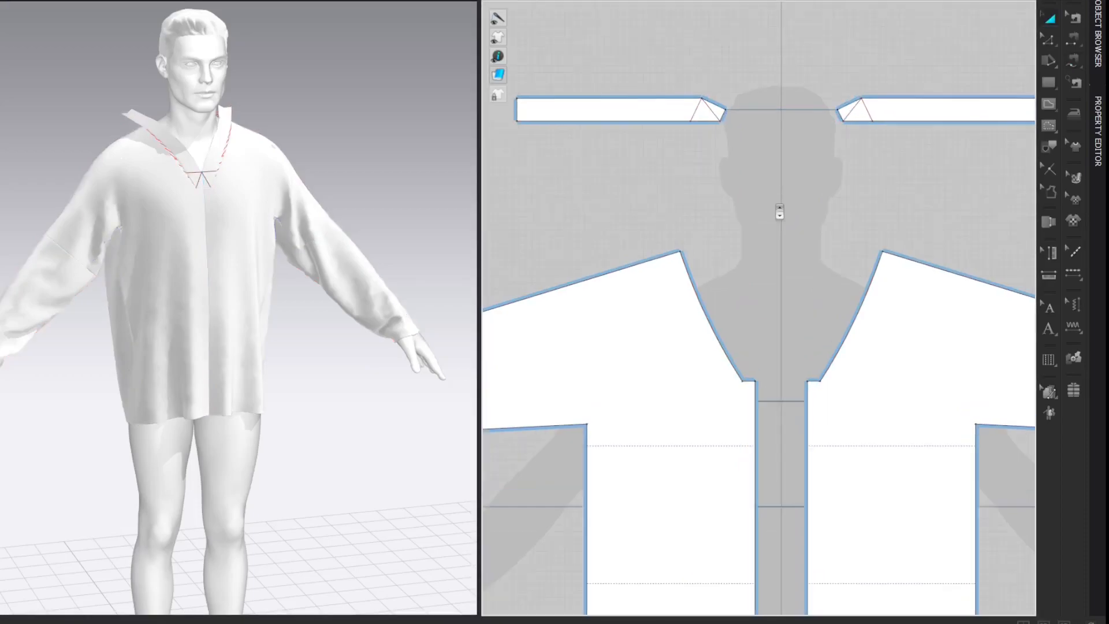
{"action": "middle_click_drag", "start_coordinate": [718, 181], "coordinate": [762, 188]}
{"action": "key", "text": "n"}
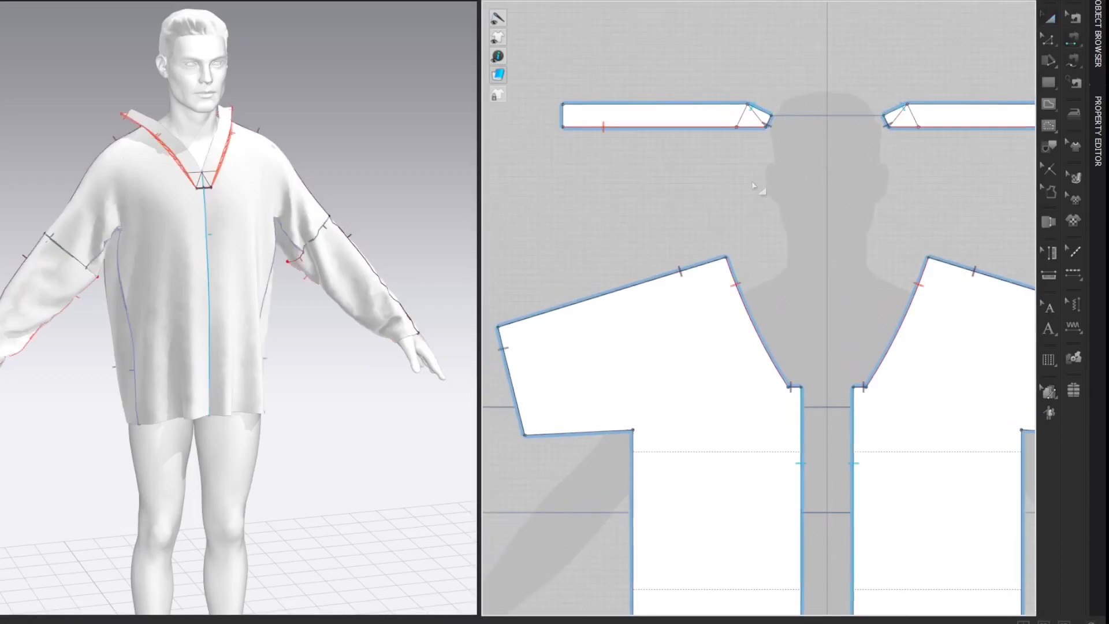
{"action": "left_click", "coordinate": [563, 113]}
{"action": "middle_click_drag", "start_coordinate": [934, 73], "coordinate": [676, 60]}
{"action": "left_click", "coordinate": [835, 102]}
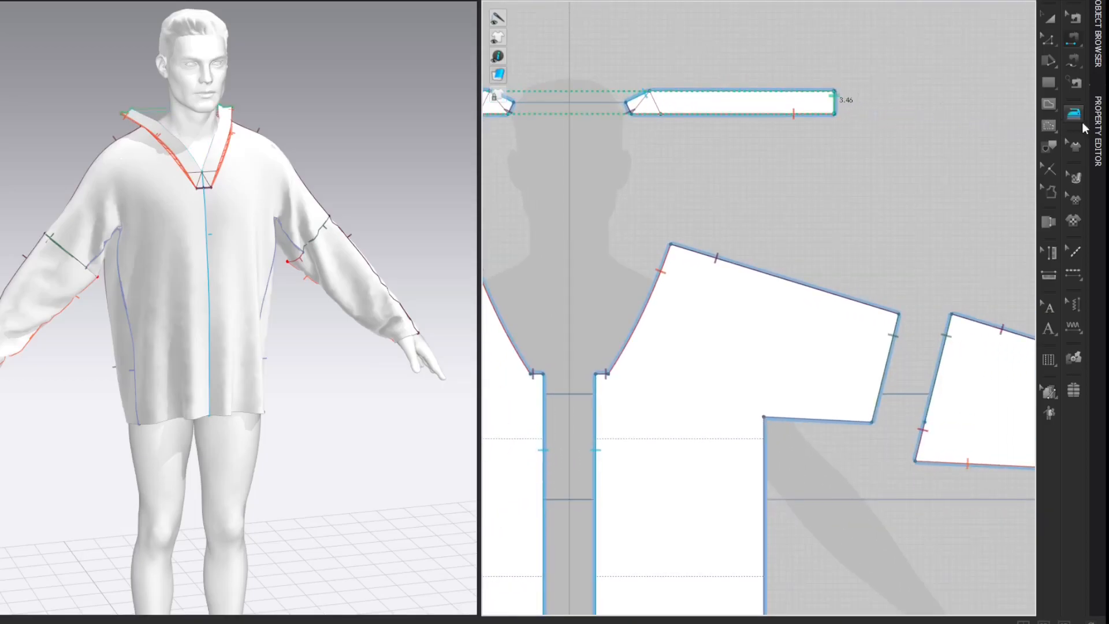
Change the 3D seamline intensity of the neckband's centre-back seam.
{"action": "left_click", "coordinate": [1102, 127]}
{"action": "left_click", "coordinate": [1040, 183]}
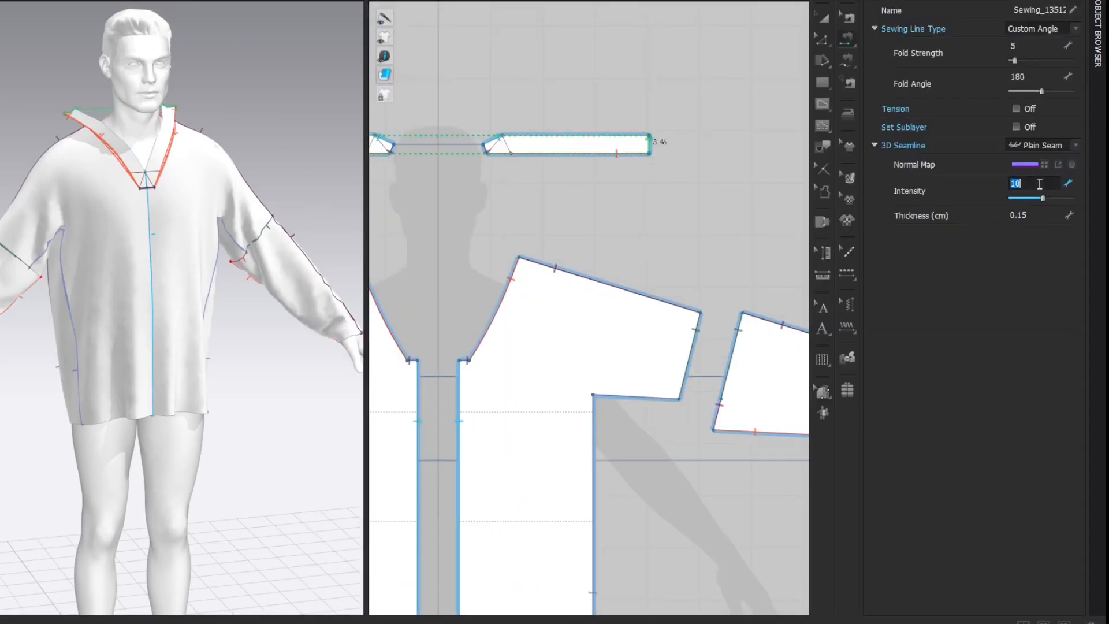
{"action": "key", "text": "Return"}
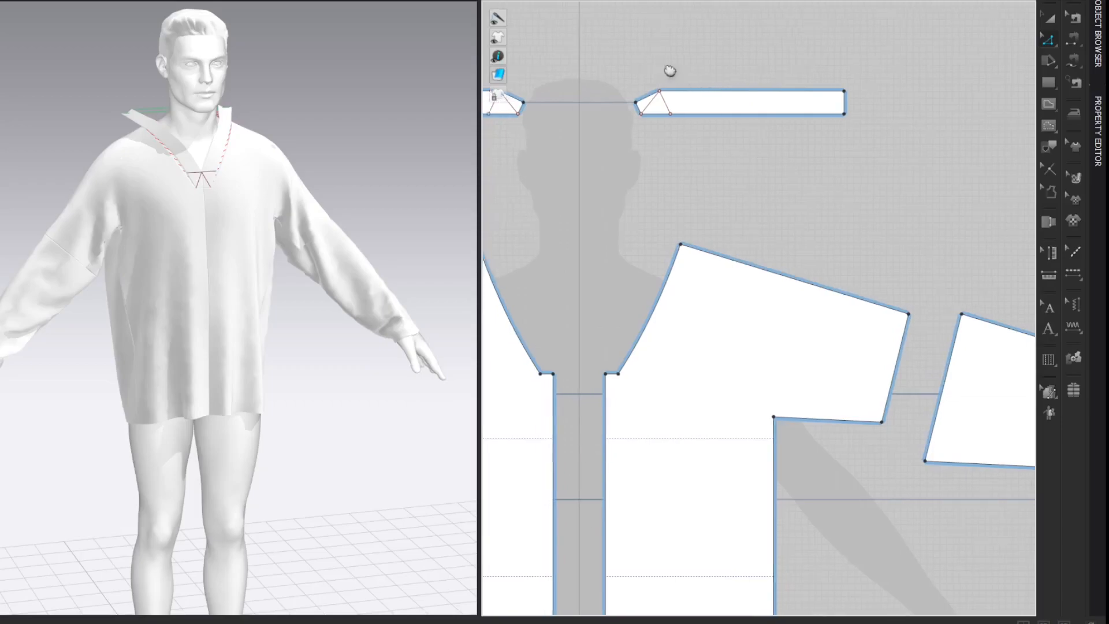
Delete the diagonal internal line nearest the neckband's tip.
{"action": "middle_click_drag", "start_coordinate": [668, 74], "coordinate": [811, 115]}
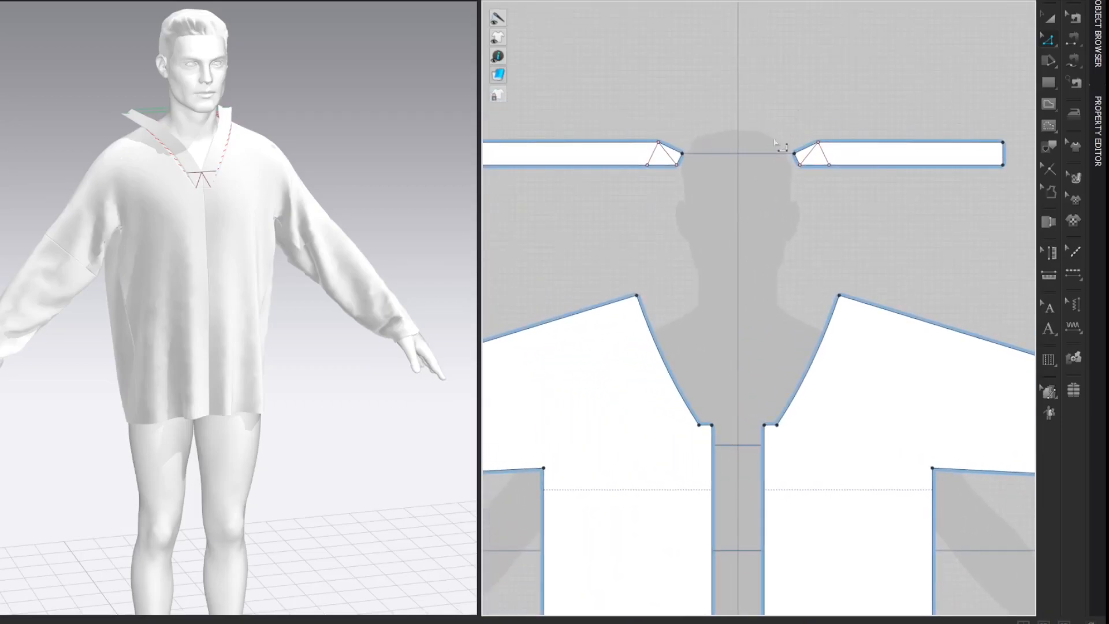
{"action": "right_click", "coordinate": [675, 162]}
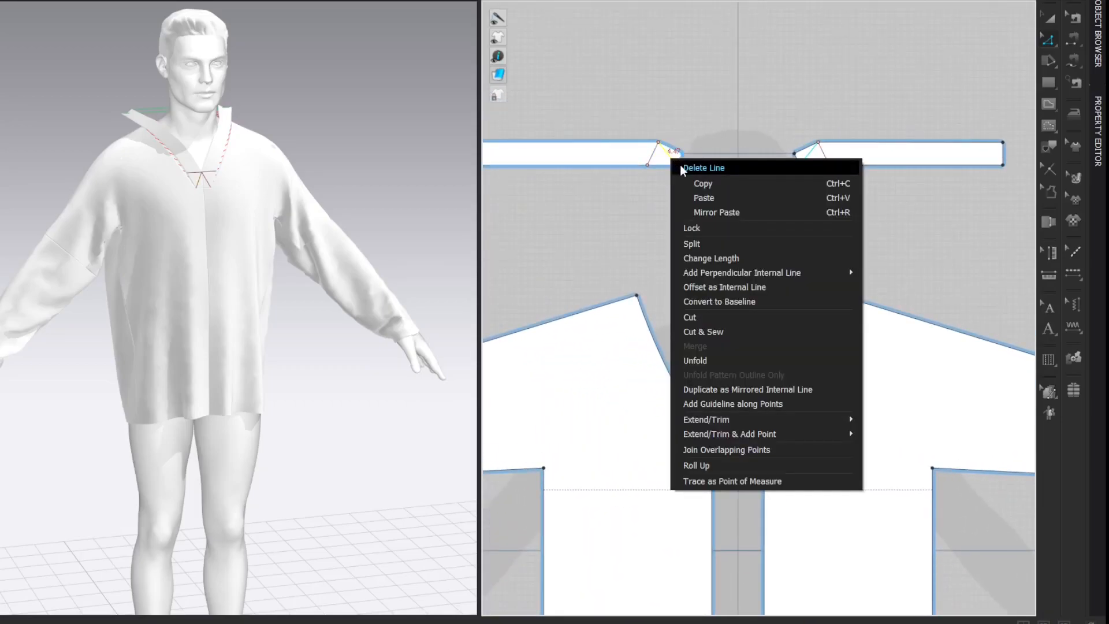
{"action": "left_click", "coordinate": [683, 168]}
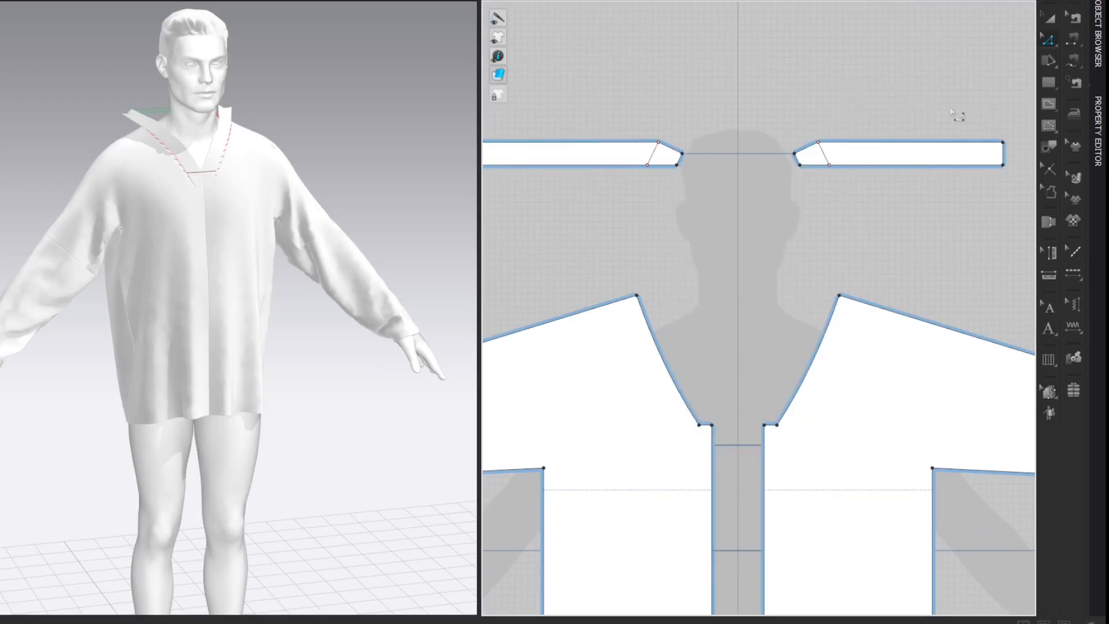
Rotate the grainlines of both neckband pieces to run horizontally along the band, and turn on grainline display in the 2D view.
{"action": "left_click", "coordinate": [1078, 180]}
{"action": "middle_click_drag", "start_coordinate": [720, 128], "coordinate": [742, 141]}
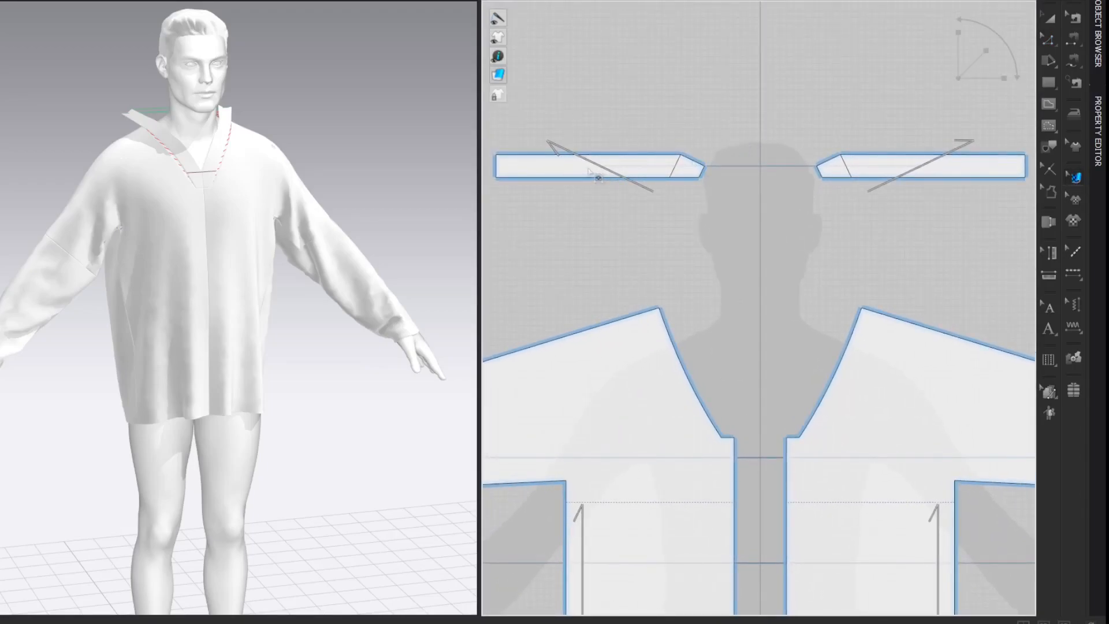
{"action": "left_click", "coordinate": [591, 171]}
{"action": "left_click_drag", "start_coordinate": [637, 190], "coordinate": [653, 168]}
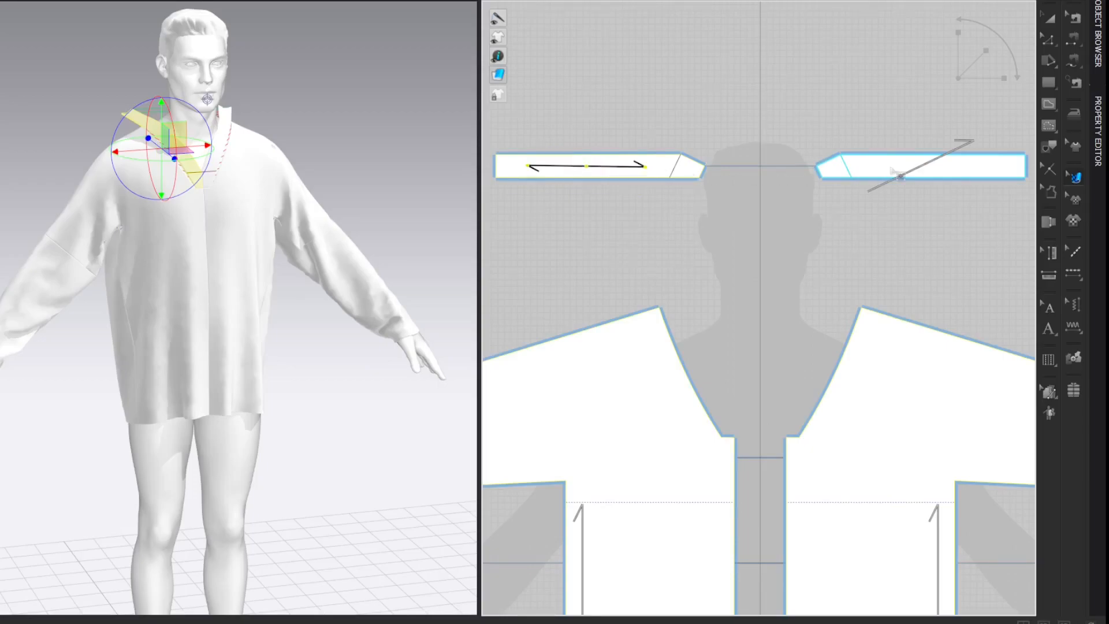
{"action": "left_click", "coordinate": [930, 177]}
{"action": "left_click_drag", "start_coordinate": [872, 193], "coordinate": [853, 168]}
{"action": "key", "text": "z"}
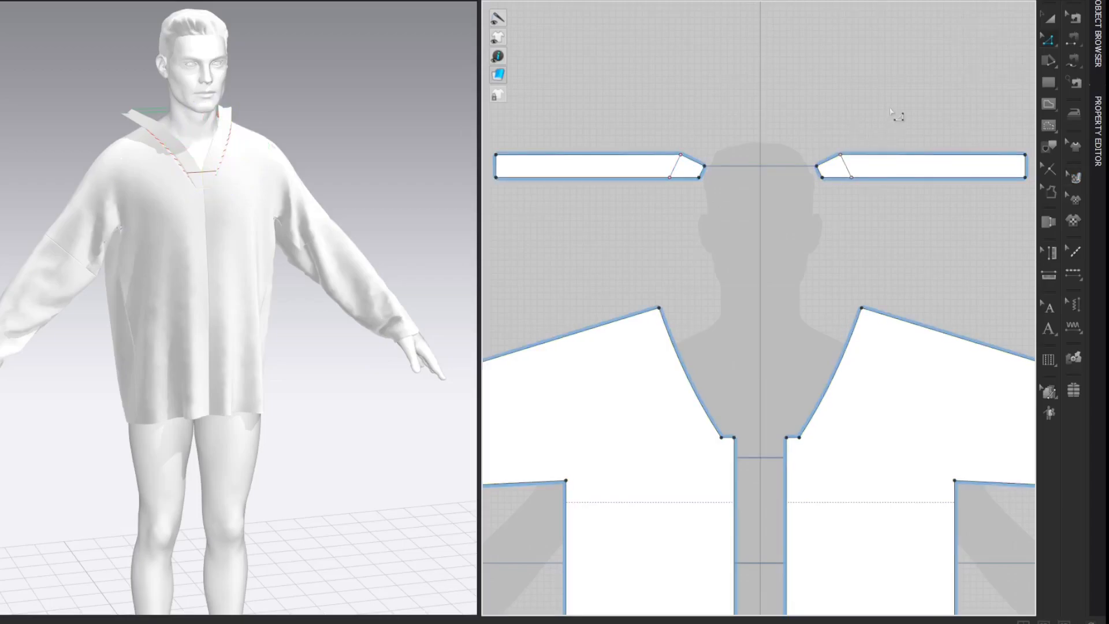
{"action": "mouse_move", "coordinate": [500, 57]}
{"action": "left_click", "coordinate": [574, 57]}
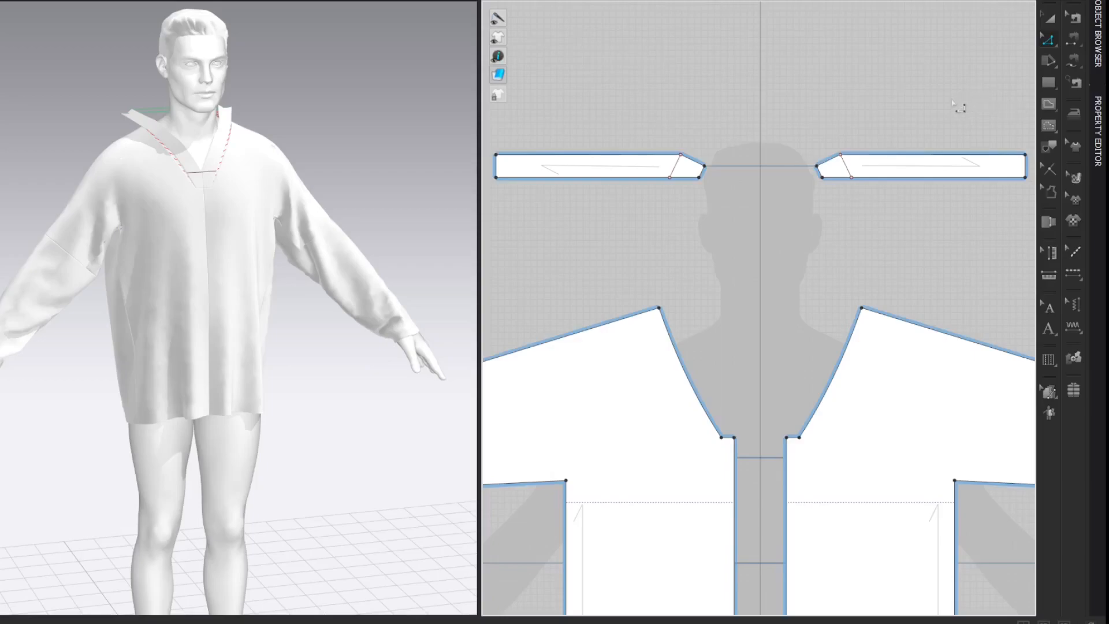
Simulate the garment to drape the sewn neckband around the avatar's neck.
{"action": "scroll", "coordinate": [313, 115], "scroll_direction": "up", "scroll_amount": 2}
{"action": "middle_click_drag", "start_coordinate": [335, 96], "coordinate": [338, 128]}
{"action": "right_click_drag", "start_coordinate": [309, 104], "coordinate": [393, 111]}
{"action": "key", "text": "space"}
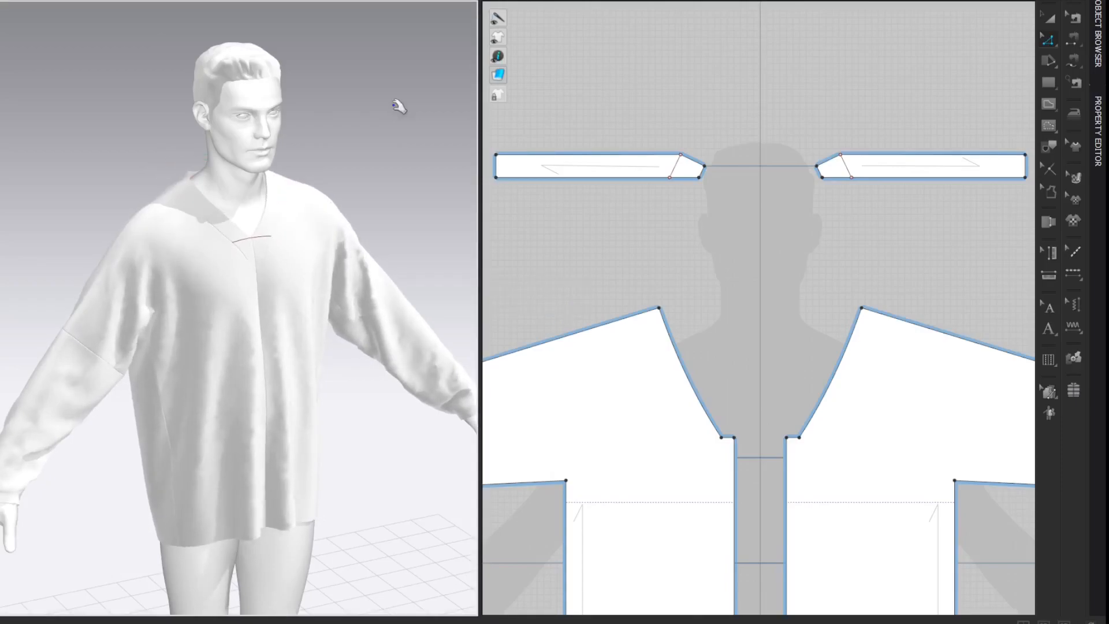
{"action": "right_click_drag", "start_coordinate": [401, 106], "coordinate": [370, 127]}
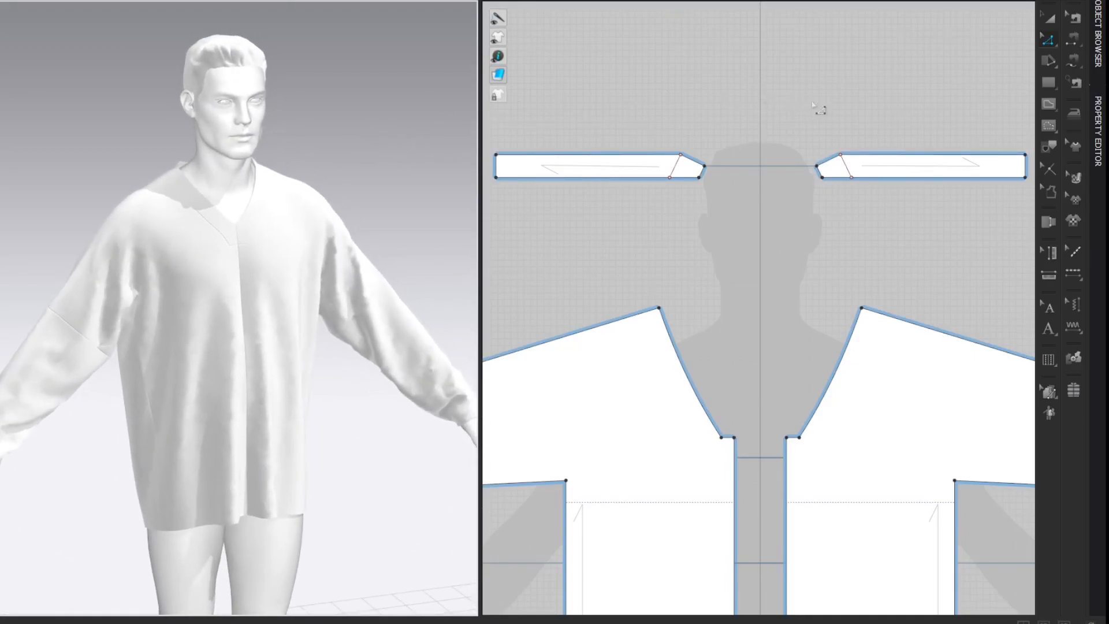
Set the particle distance of both neckband pieces to 10 mm.
{"action": "key", "text": "q"}
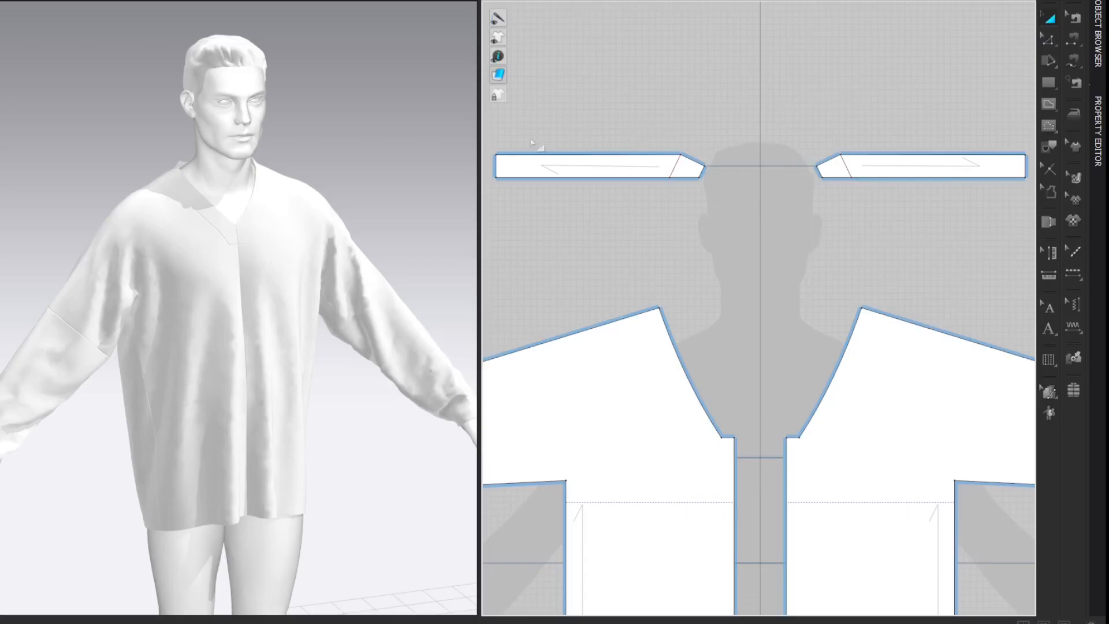
{"action": "left_click_drag", "start_coordinate": [617, 232], "coordinate": [1042, 223]}
{"action": "left_click", "coordinate": [1098, 126]}
{"action": "left_click", "coordinate": [1036, 314]}
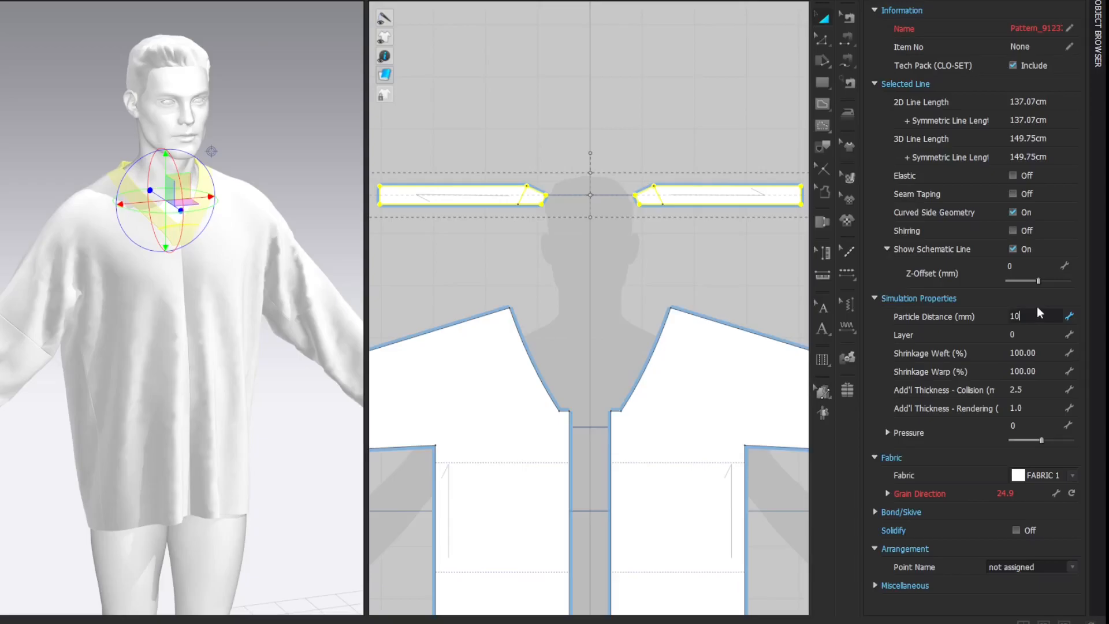
{"action": "type", "text": "10"}
{"action": "key", "text": "Return"}
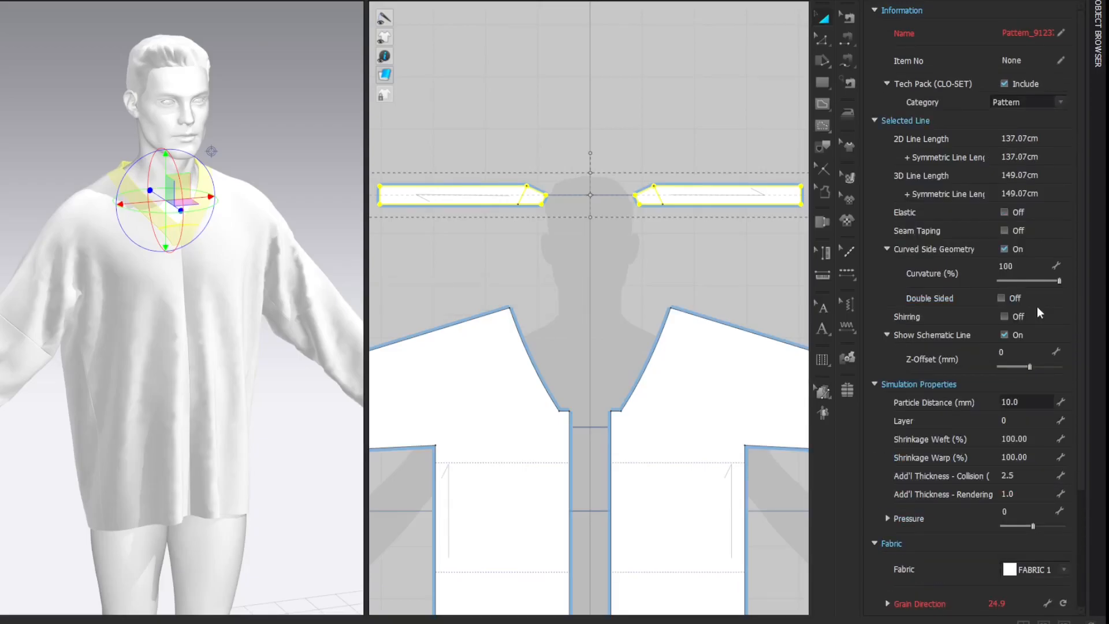
{"action": "scroll", "coordinate": [1037, 313], "scroll_direction": "down", "scroll_amount": 1}
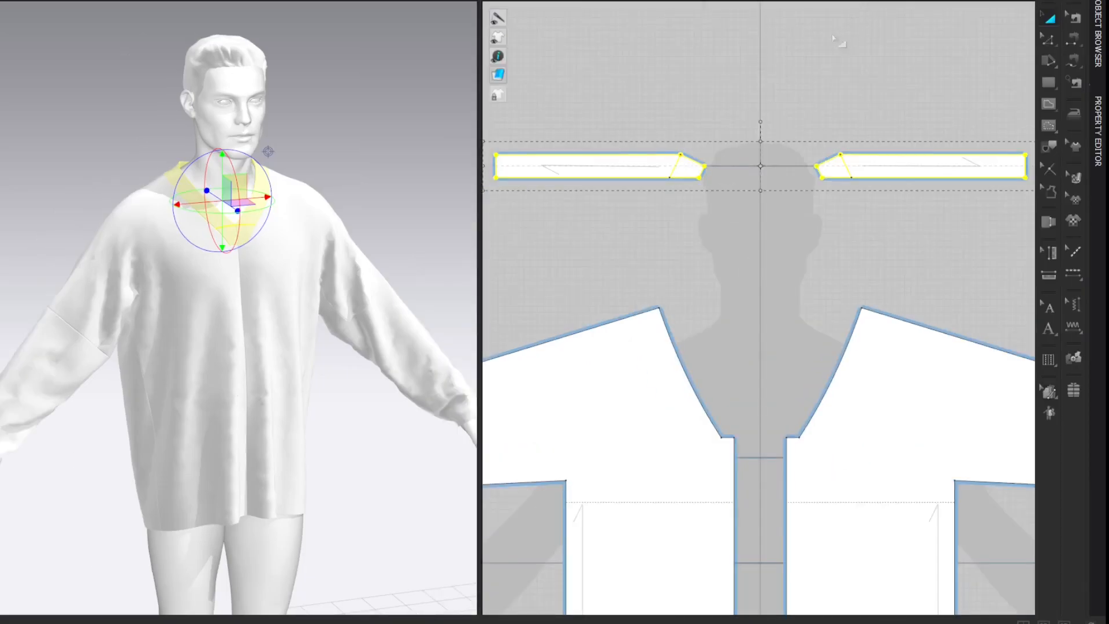
Deselect the neckband and hide the avatar.
{"action": "left_click", "coordinate": [772, 86]}
{"action": "key", "text": "shift+a"}
{"action": "scroll", "coordinate": [323, 113], "scroll_direction": "up", "scroll_amount": 3}
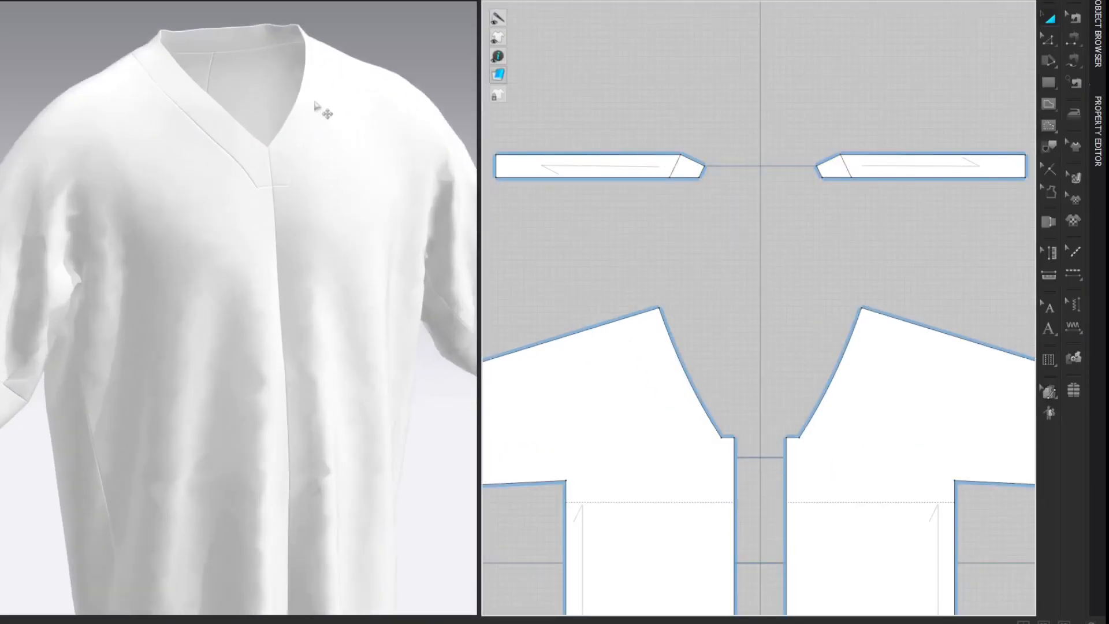
Shrink the neckband with the Steam Brush at -3% shrinkage, 66 mm size and 70% hardness.
{"action": "scroll", "coordinate": [373, 113], "scroll_direction": "up", "scroll_amount": 3}
{"action": "right_click_drag", "start_coordinate": [711, 94], "coordinate": [728, 87]}
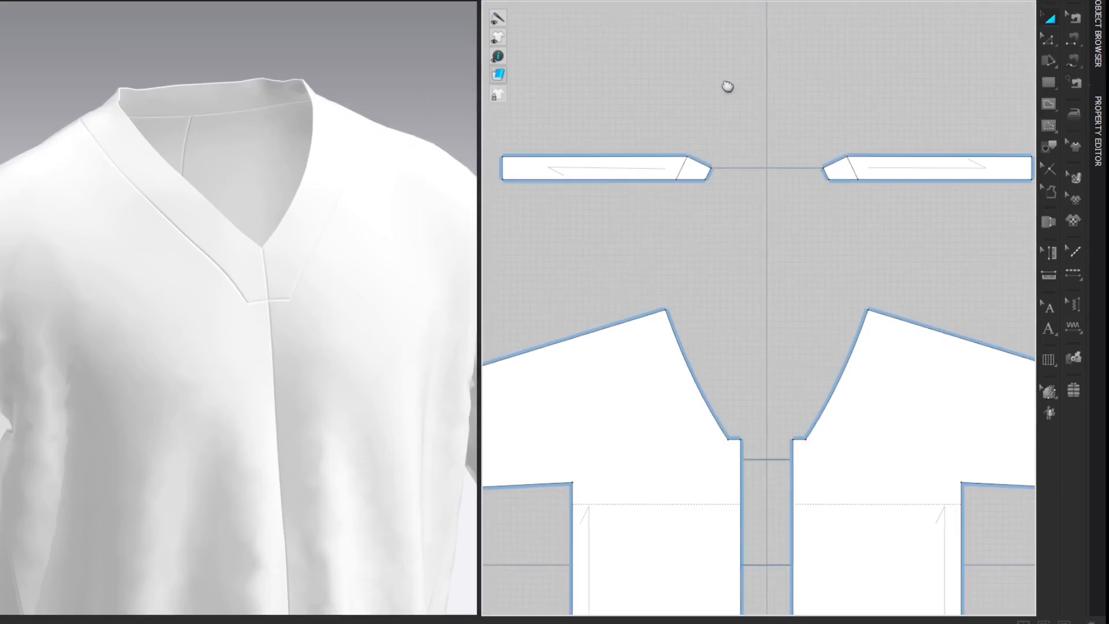
{"action": "left_click", "coordinate": [1074, 113]}
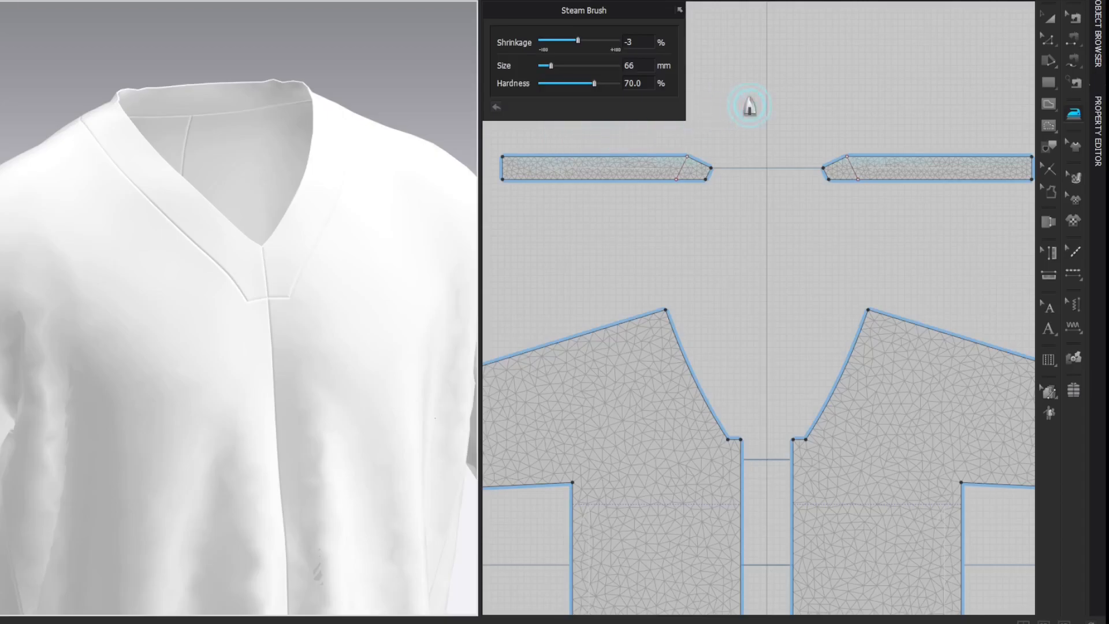
{"action": "key", "text": "a"}
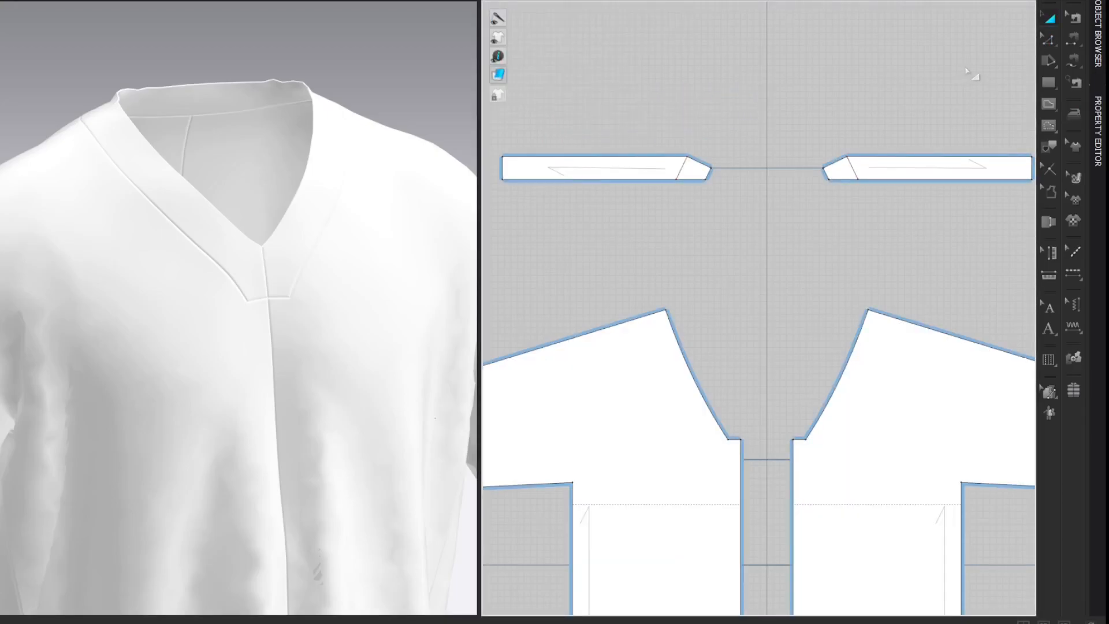
Create a Layer Clone (Over) of one neckband piece and place it about 7.4 cm above the original.
{"action": "left_click", "coordinate": [656, 168]}
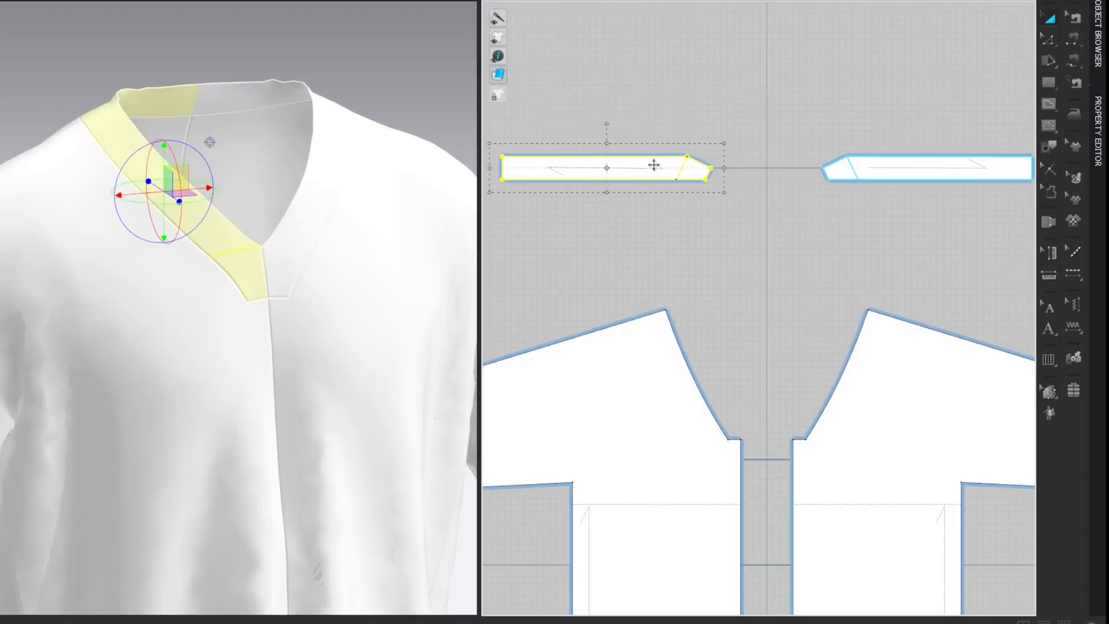
{"action": "right_click", "coordinate": [655, 169]}
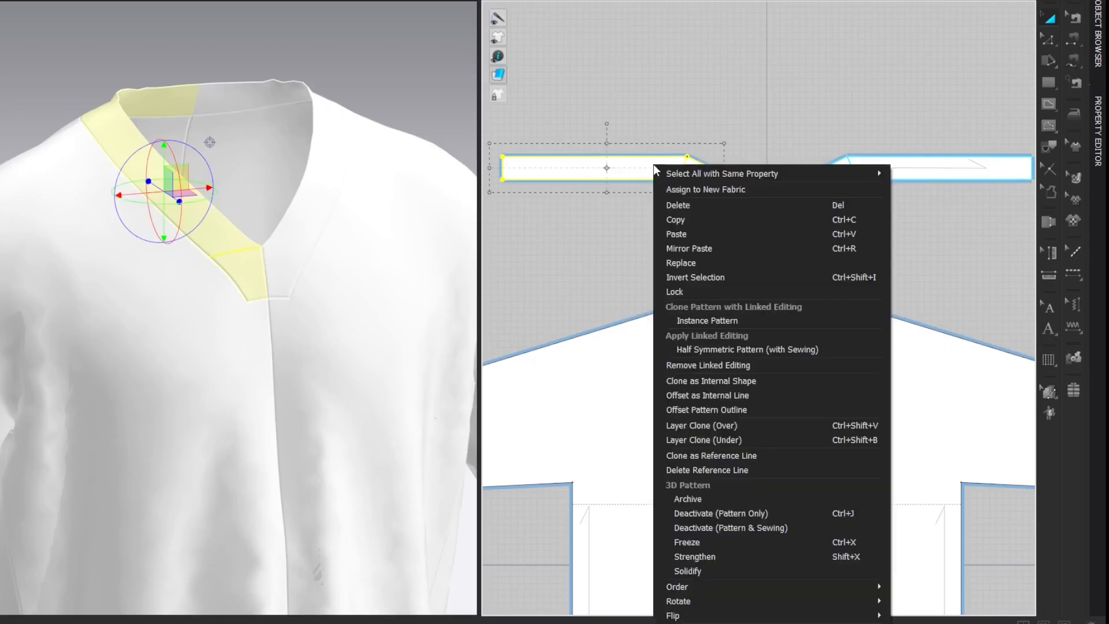
{"action": "left_click", "coordinate": [695, 426]}
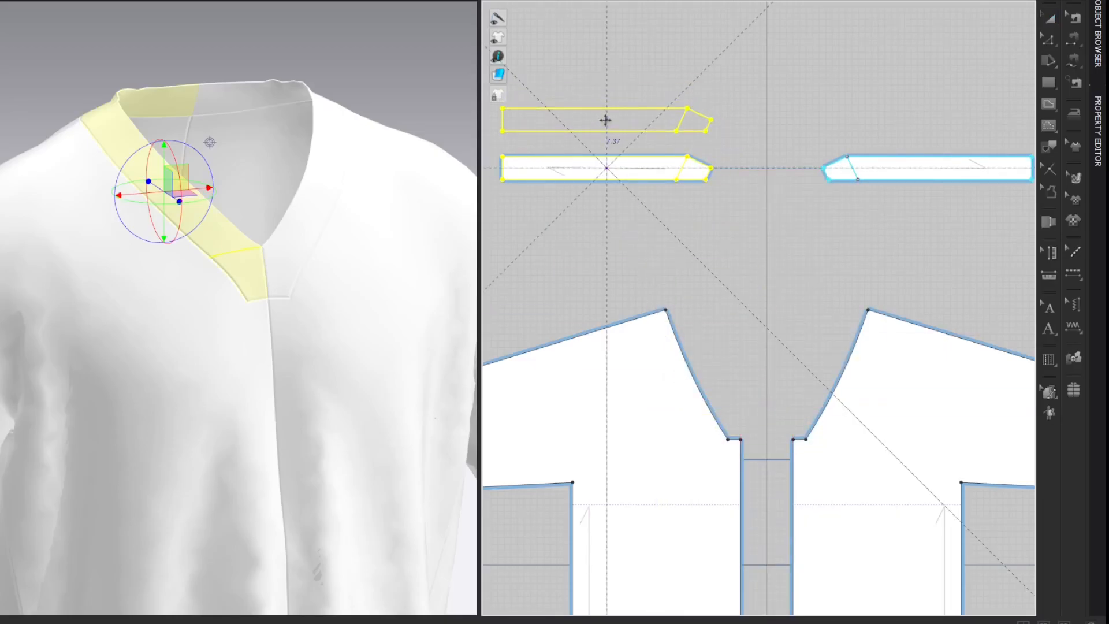
{"action": "left_click", "coordinate": [685, 118]}
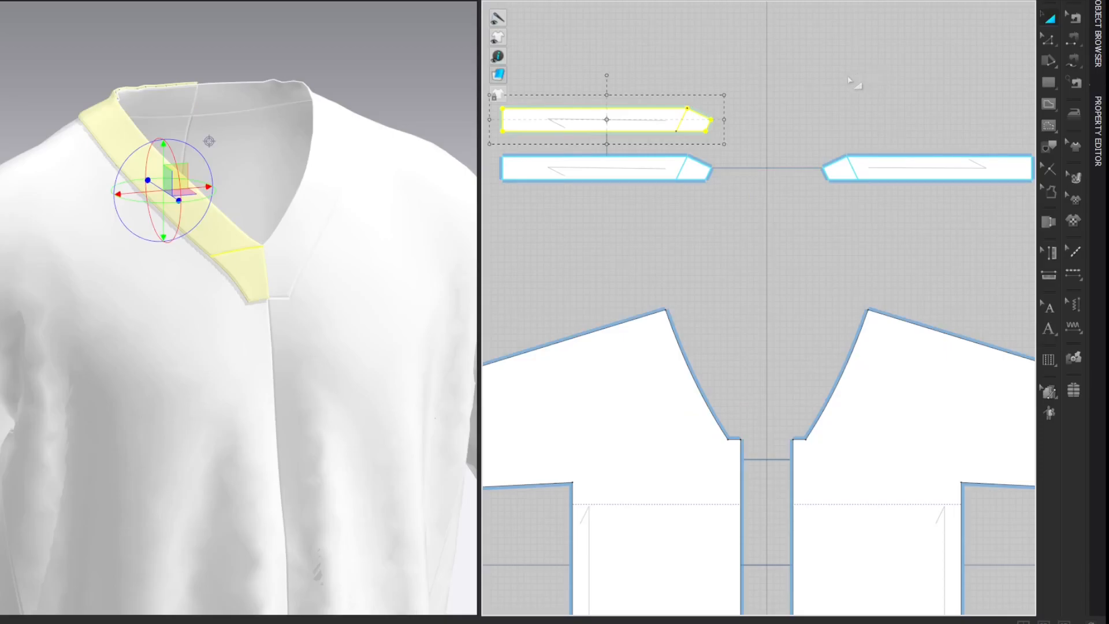
Cut the cloned neckband along its diagonal internal line and delete the long part, keeping only the tip piece.
{"action": "key", "text": "z"}
{"action": "left_click", "coordinate": [681, 124]}
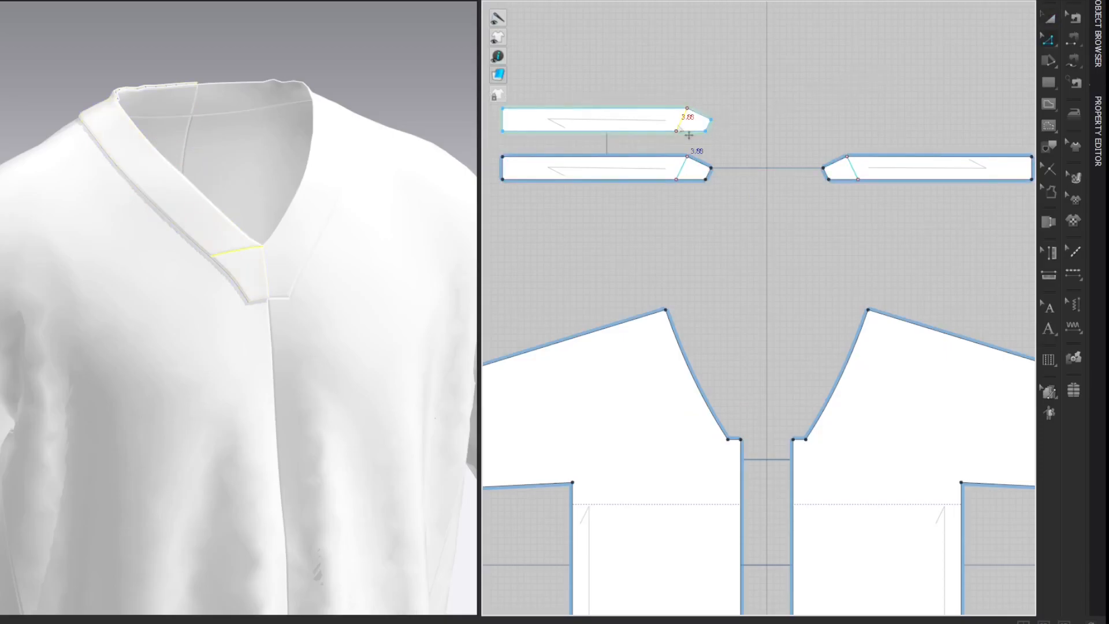
{"action": "right_click", "coordinate": [679, 125]}
{"action": "left_click", "coordinate": [715, 281]}
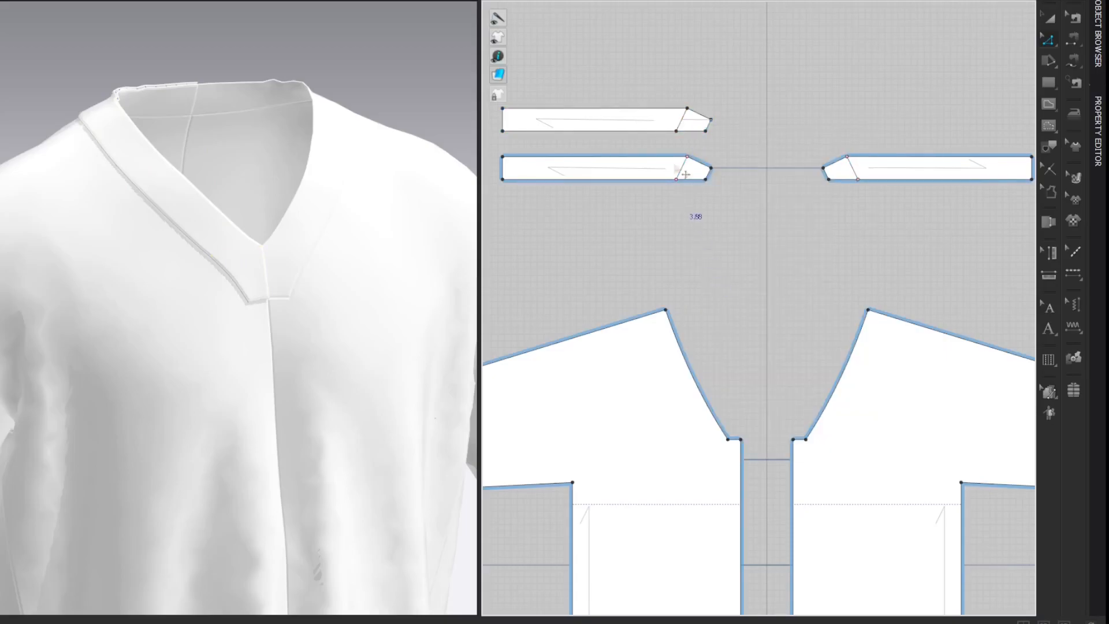
{"action": "left_click", "coordinate": [661, 119]}
{"action": "key", "text": "Delete"}
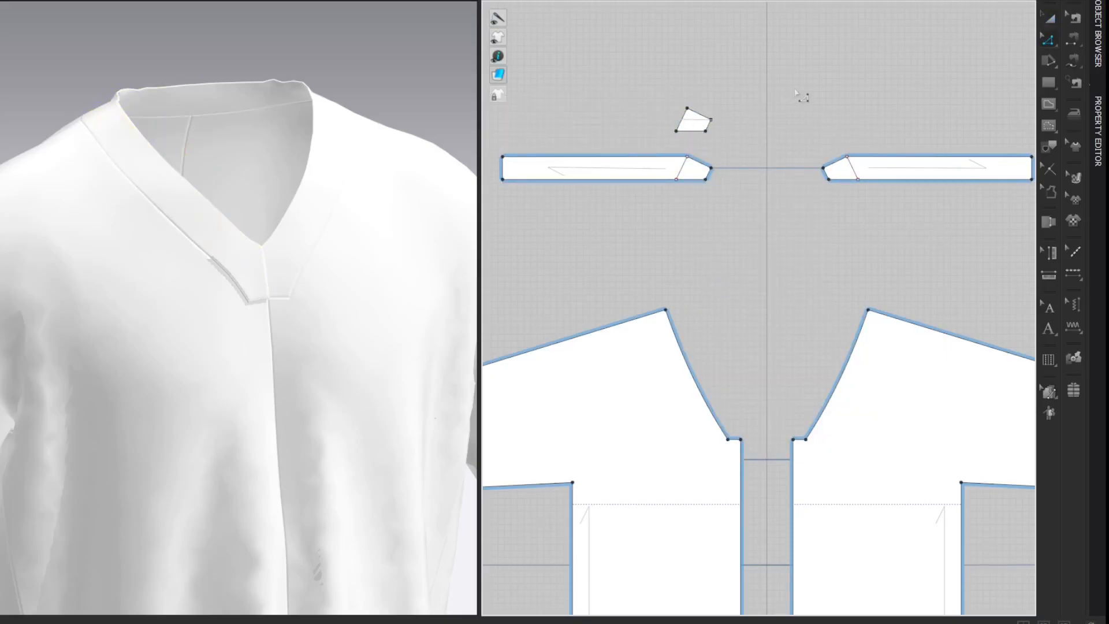
Turn the tip piece upright by matching its upper slanted edge to the vertical side of a helper rectangle with To End, and delete the rectangle.
{"action": "left_click_drag", "start_coordinate": [758, 91], "coordinate": [800, 162]}
{"action": "left_click", "coordinate": [703, 114]}
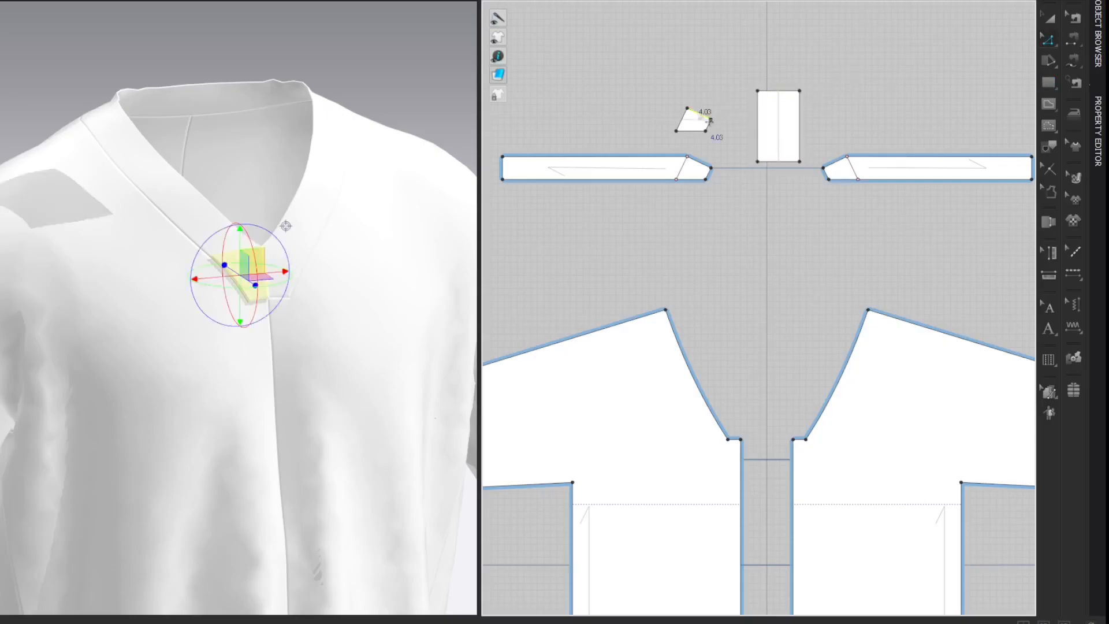
{"action": "right_click", "coordinate": [758, 120]}
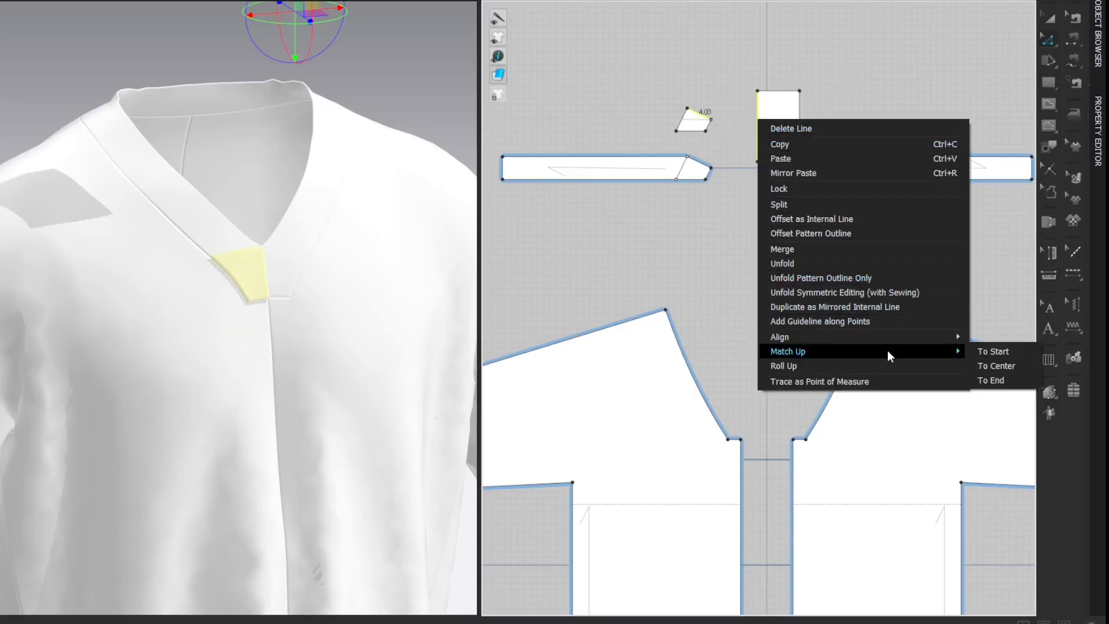
{"action": "left_click", "coordinate": [991, 380]}
{"action": "key", "text": "a"}
{"action": "left_click", "coordinate": [780, 110]}
{"action": "key", "text": "Delete"}
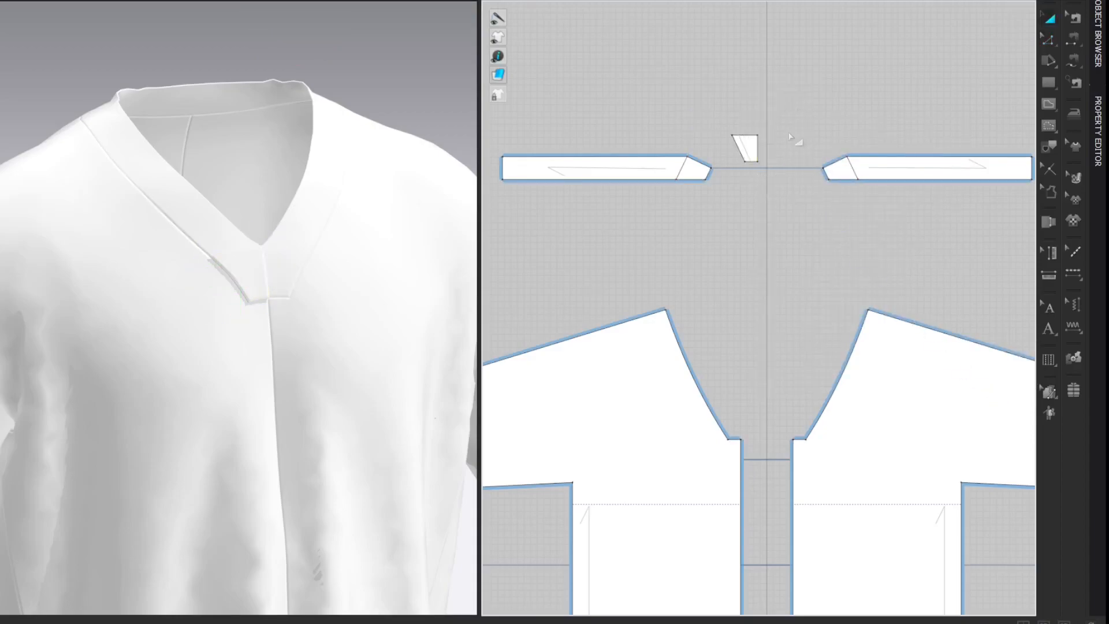
Move the tip piece to the centre line and unfold it about its vertical edge with symmetric editing and sewing.
{"action": "left_click_drag", "start_coordinate": [746, 148], "coordinate": [755, 223]}
{"action": "left_click", "coordinate": [887, 87]}
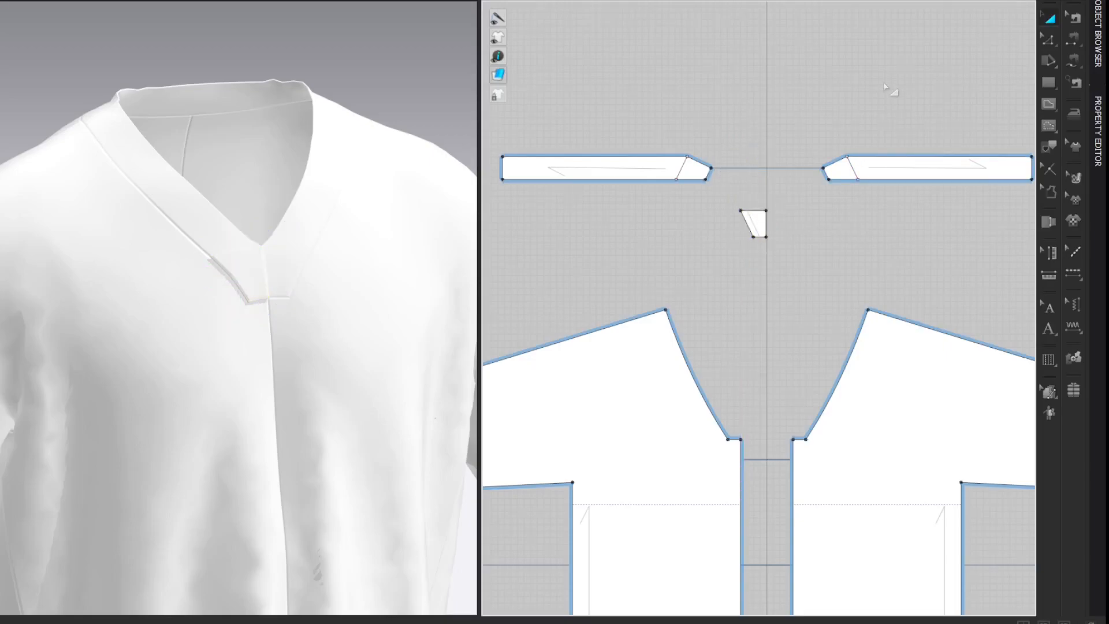
{"action": "left_click", "coordinate": [767, 225]}
{"action": "right_click", "coordinate": [768, 225]}
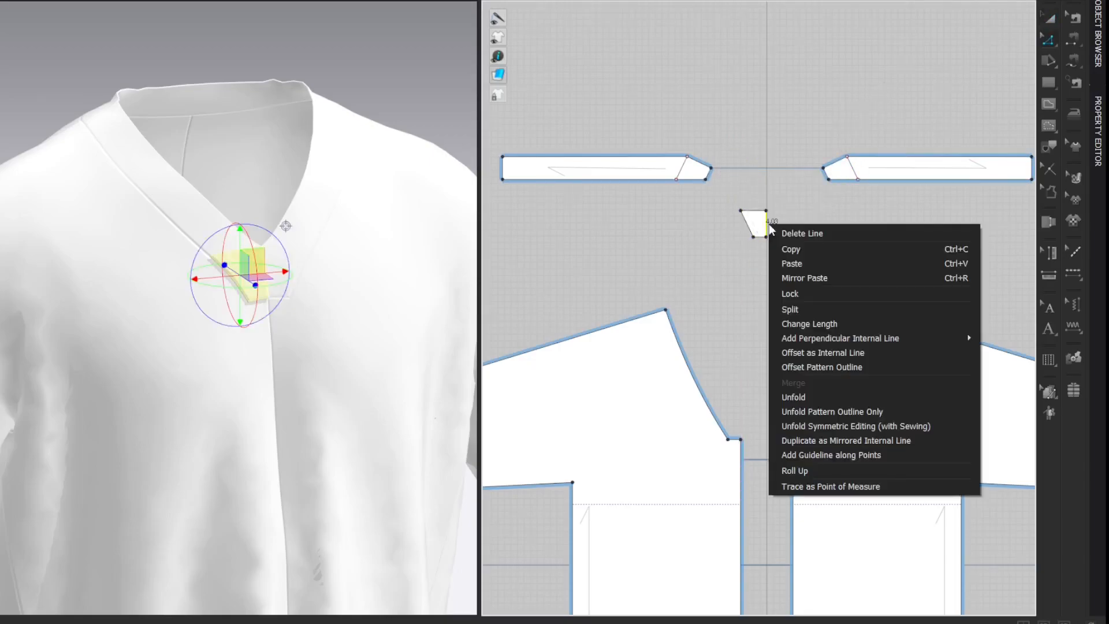
{"action": "left_click", "coordinate": [824, 425]}
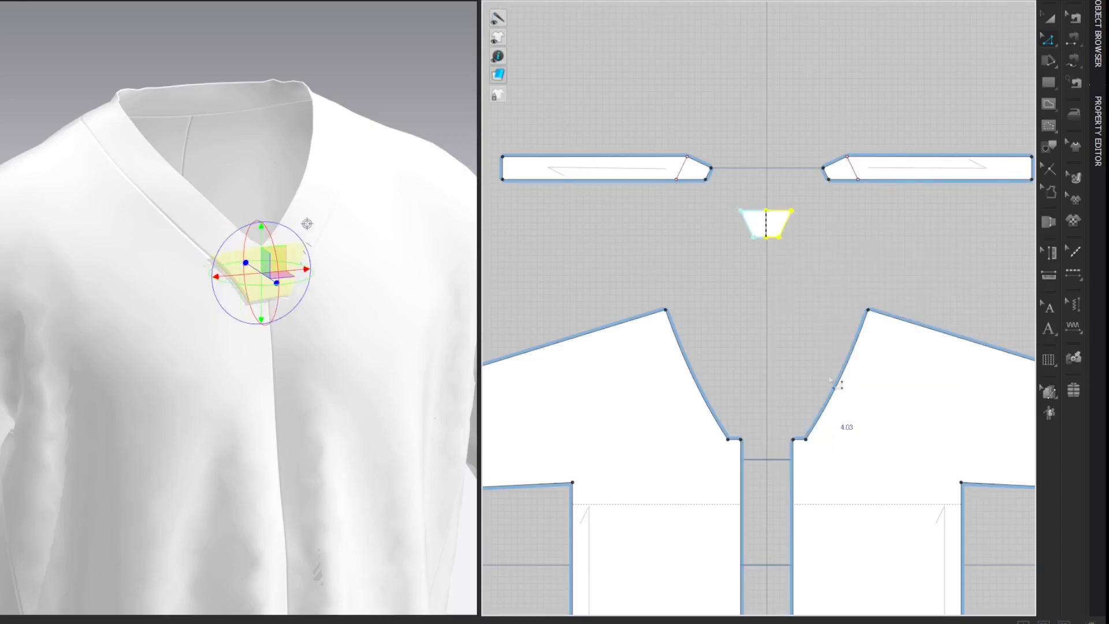
Align the fold line of the unfolded trapezoid tip piece exactly with the vertical centre line.
{"action": "left_click", "coordinate": [827, 225]}
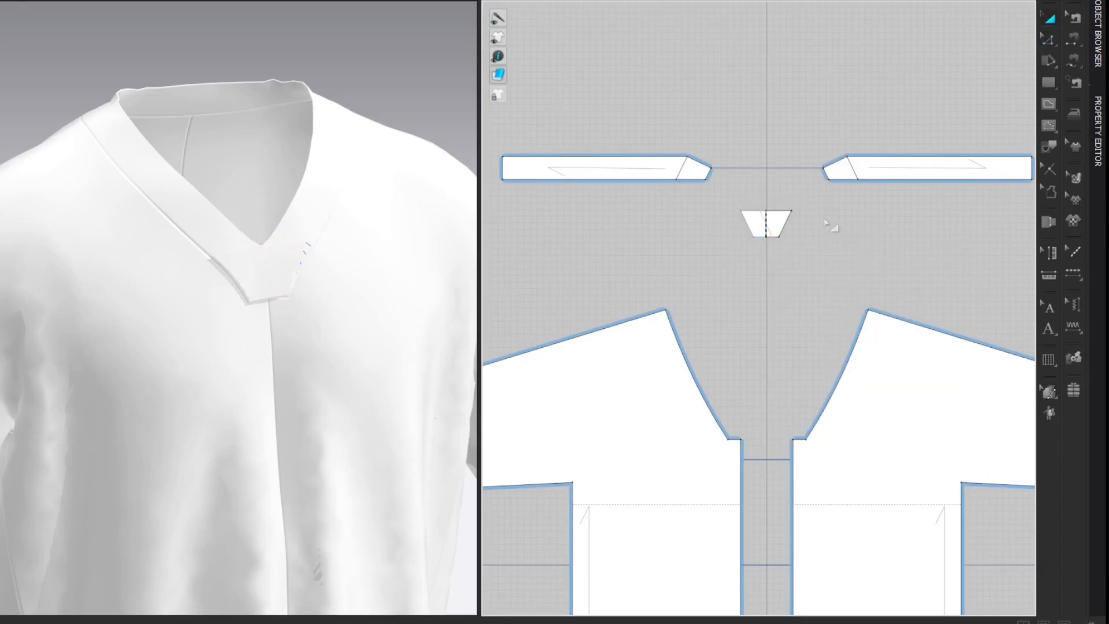
{"action": "left_click", "coordinate": [783, 212]}
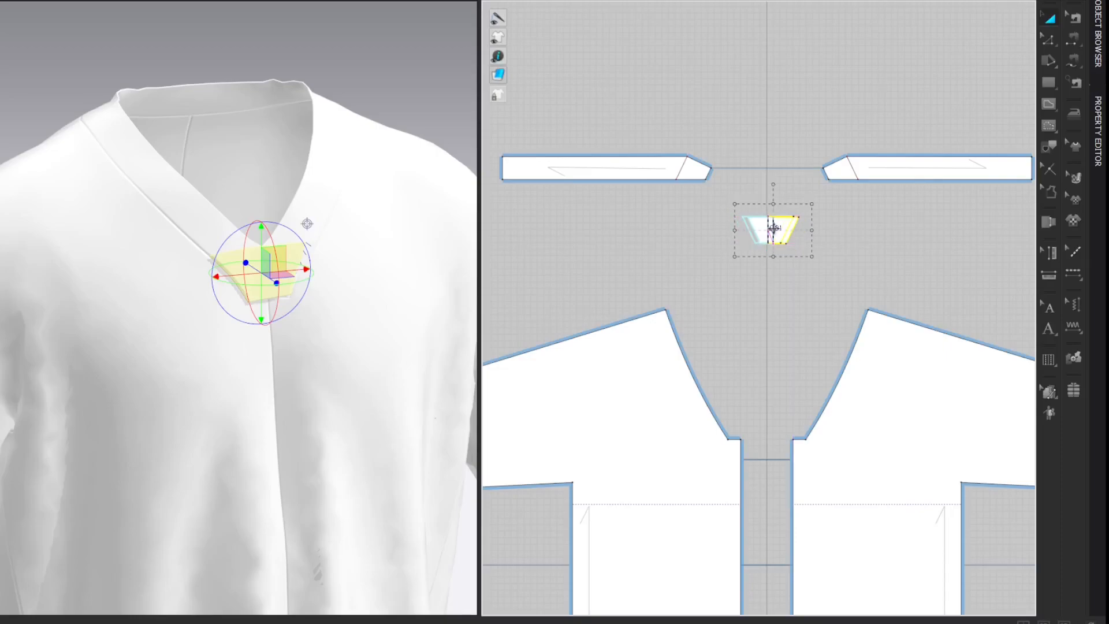
{"action": "scroll", "coordinate": [773, 229], "scroll_direction": "up", "scroll_amount": 6}
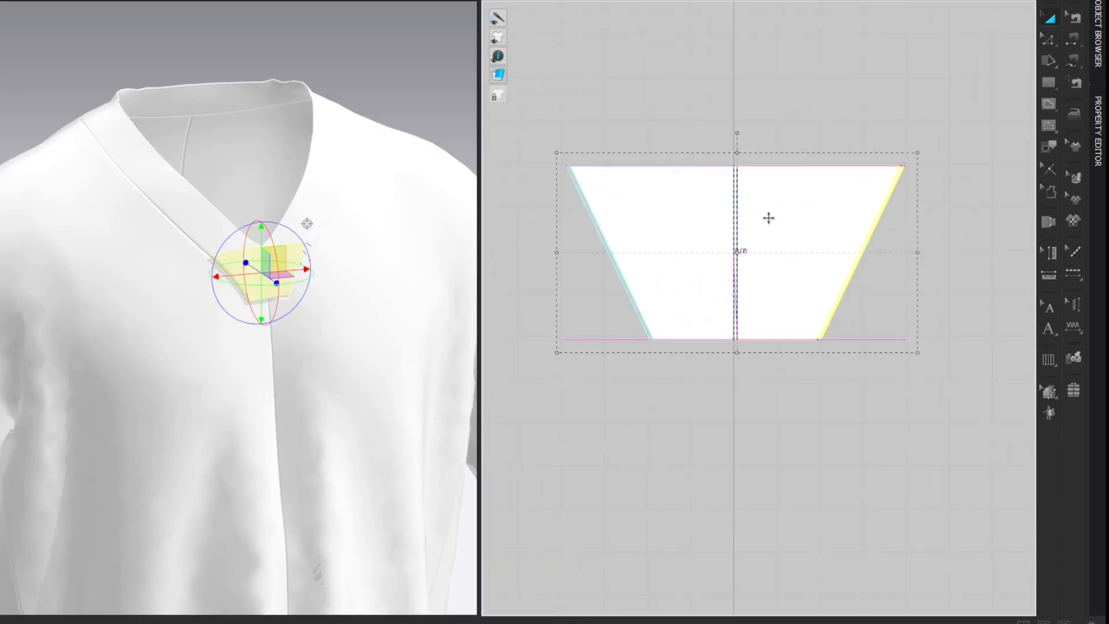
{"action": "scroll", "coordinate": [773, 226], "scroll_direction": "down", "scroll_amount": 5}
{"action": "scroll", "coordinate": [773, 226], "scroll_direction": "down", "scroll_amount": 4}
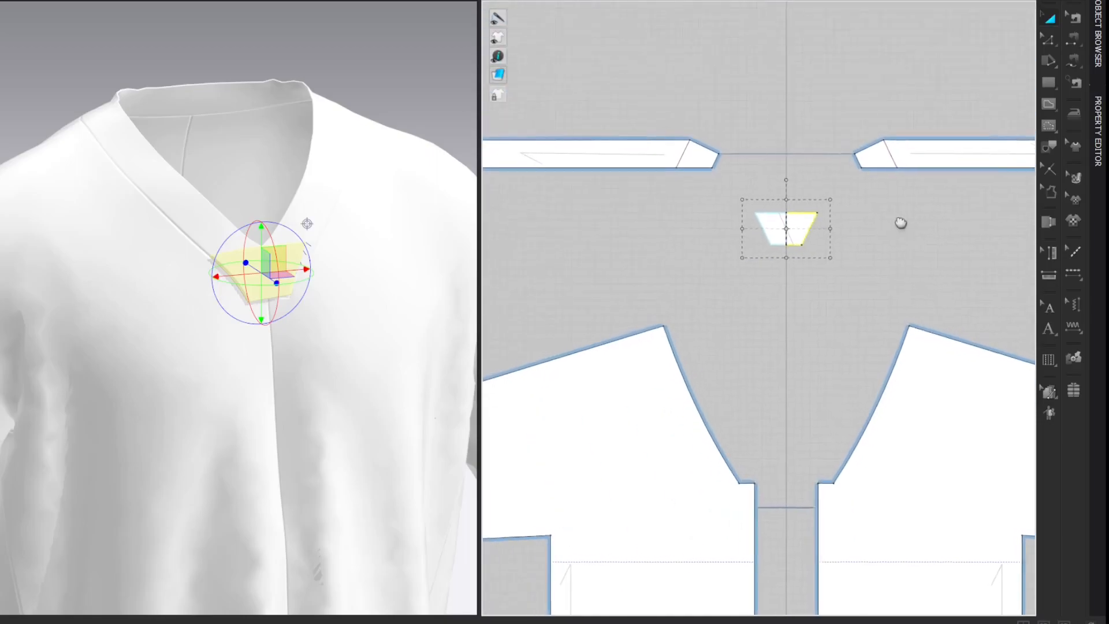
{"action": "scroll", "coordinate": [937, 237], "scroll_direction": "up", "scroll_amount": 4}
{"action": "left_click", "coordinate": [933, 233]}
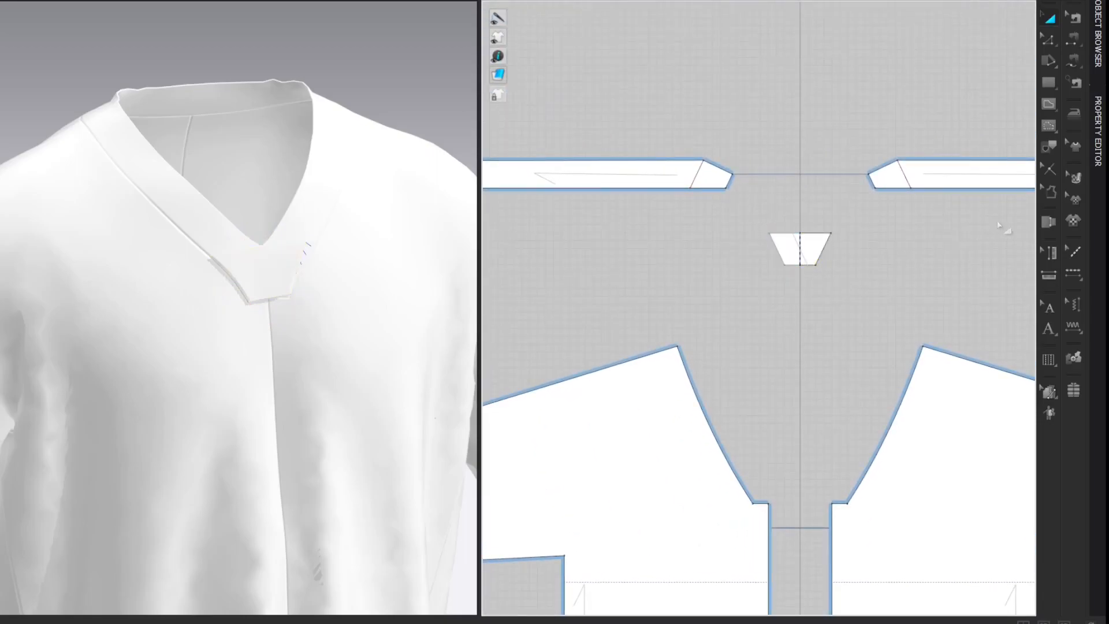
Rotate the tip piece's slanted grainline to vertical with Edit Texture.
{"action": "left_click", "coordinate": [1075, 178]}
{"action": "left_click_drag", "start_coordinate": [774, 197], "coordinate": [823, 301]}
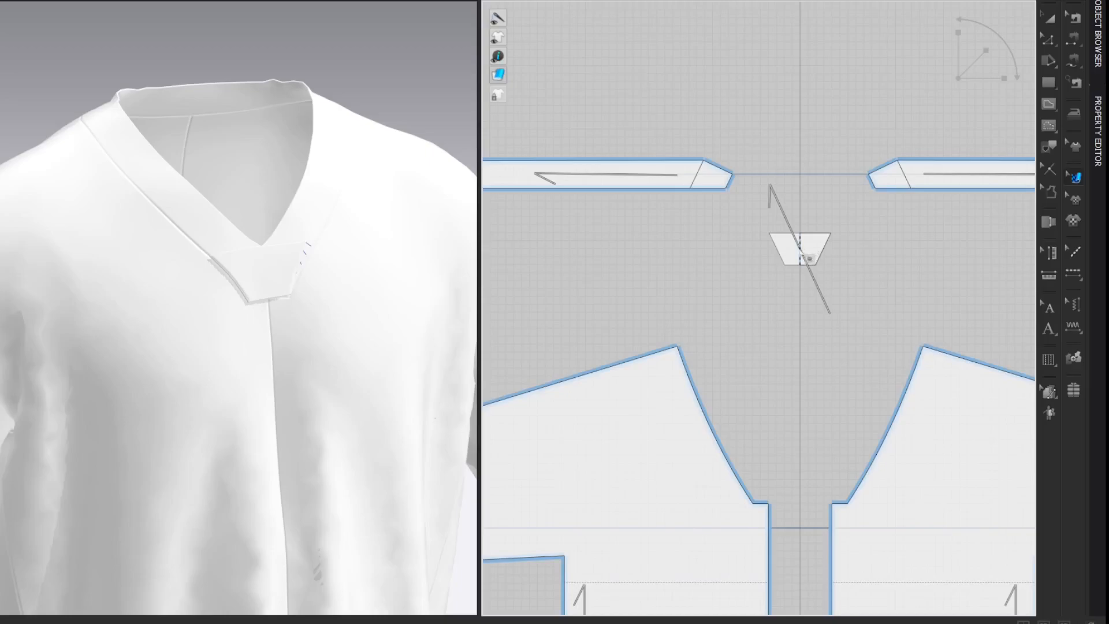
{"action": "left_click_drag", "start_coordinate": [780, 198], "coordinate": [802, 48]}
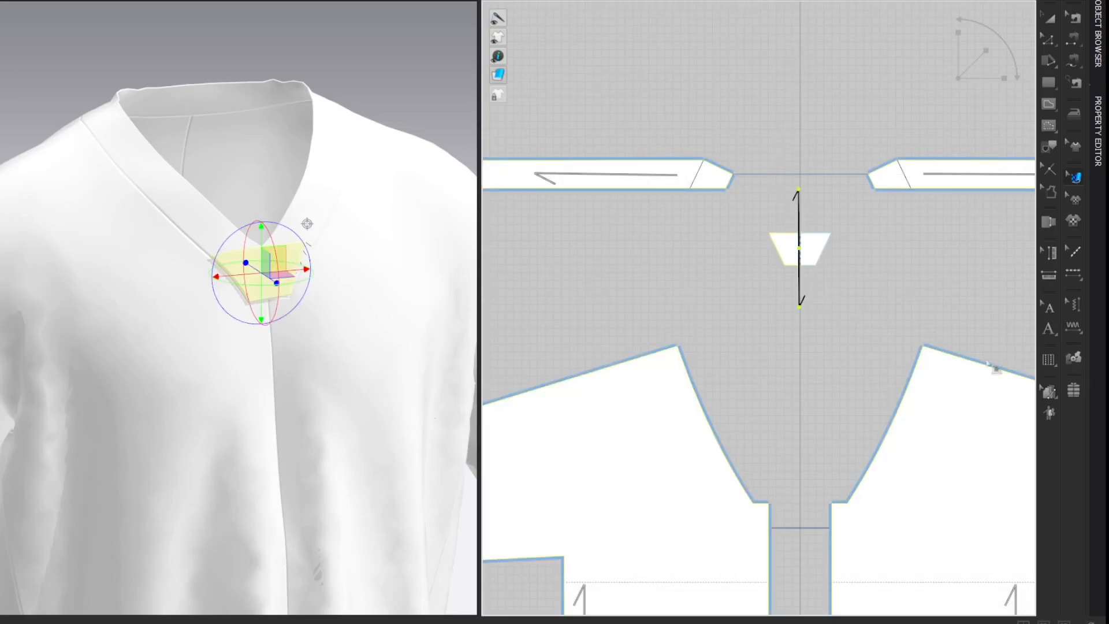
Sew half of the tip piece's upper edge to the neckband's diagonal internal line and set the sewing line type to Turned.
{"action": "key", "text": "z"}
{"action": "key", "text": "n"}
{"action": "key", "text": "m"}
{"action": "left_click", "coordinate": [801, 234]}
{"action": "left_click", "coordinate": [770, 234]}
{"action": "left_click", "coordinate": [704, 162]}
{"action": "left_click", "coordinate": [694, 187]}
{"action": "left_click", "coordinate": [1099, 107]}
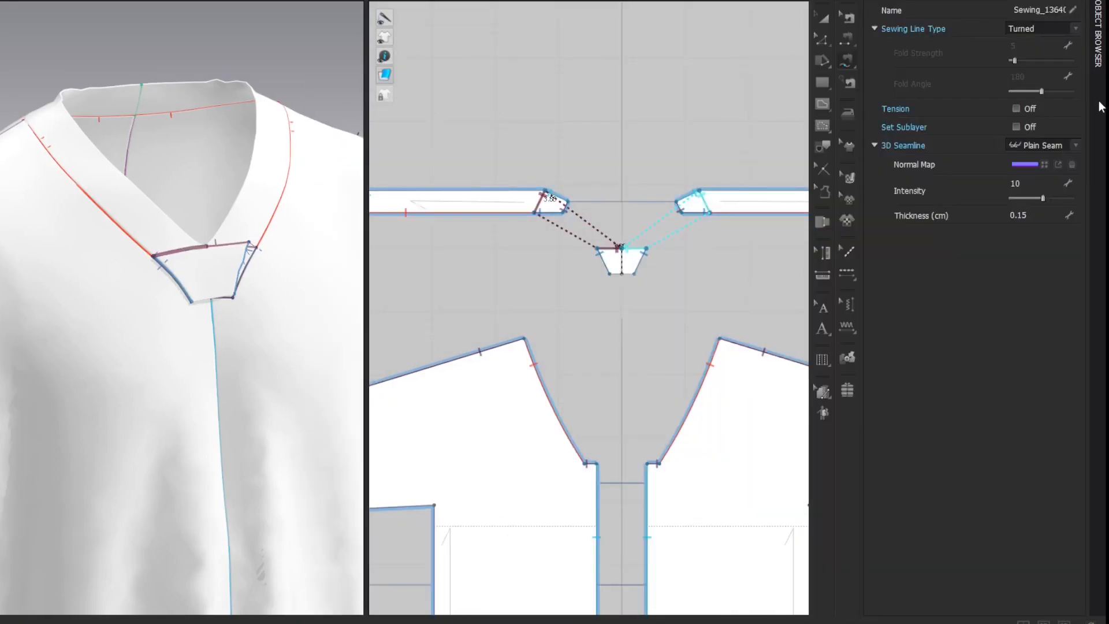
Sew half of the tip piece's lower edge to the neckband's short end edge and set the sewing line type to Turned.
{"action": "left_click", "coordinate": [623, 275]}
{"action": "left_click", "coordinate": [611, 276]}
{"action": "left_click", "coordinate": [569, 202]}
{"action": "left_click", "coordinate": [564, 213]}
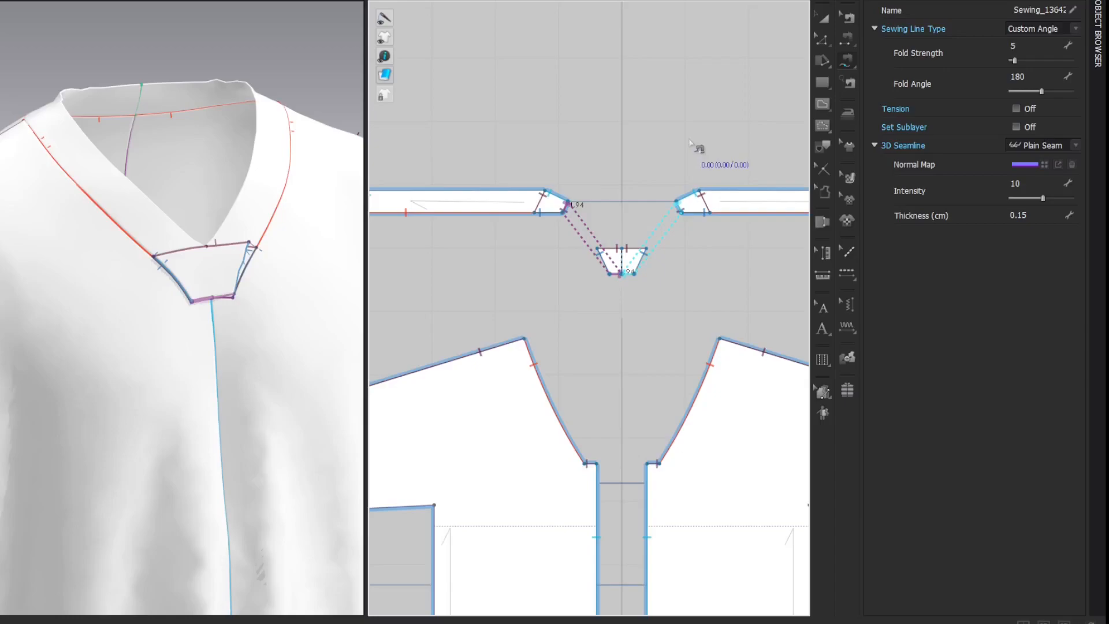
{"action": "left_click", "coordinate": [1070, 31]}
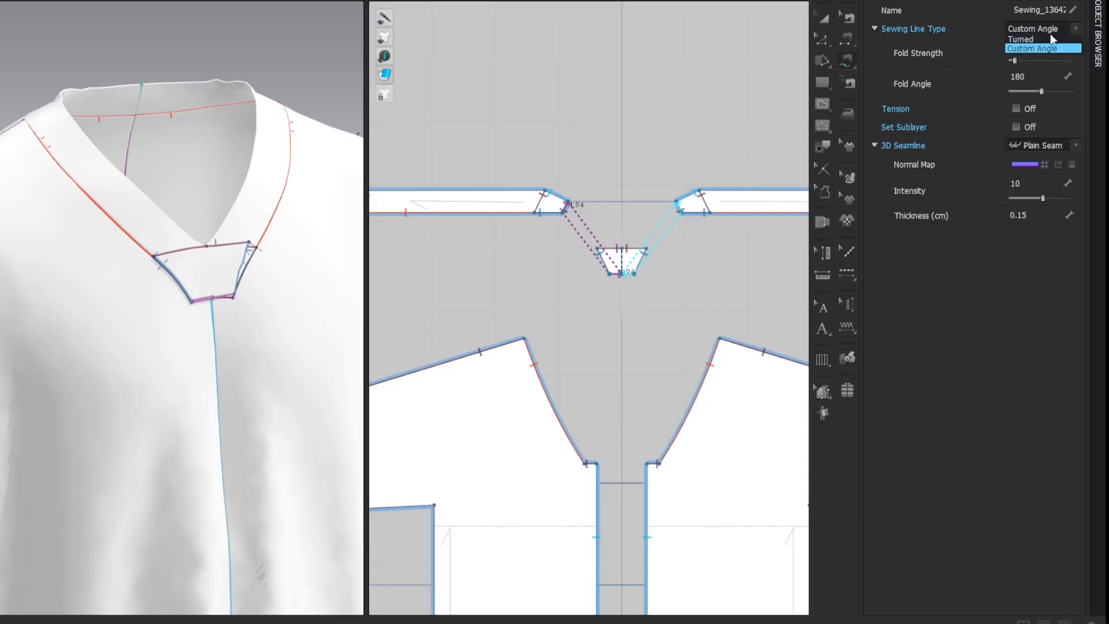
{"action": "left_click", "coordinate": [1049, 39]}
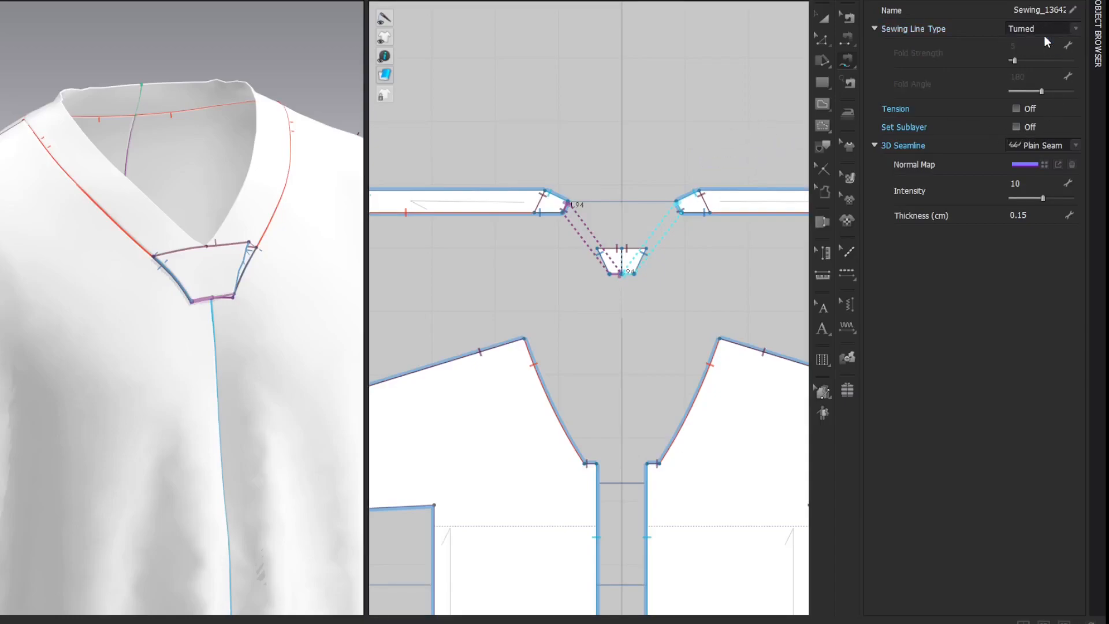
{"action": "left_click", "coordinate": [871, 1]}
{"action": "key", "text": "a"}
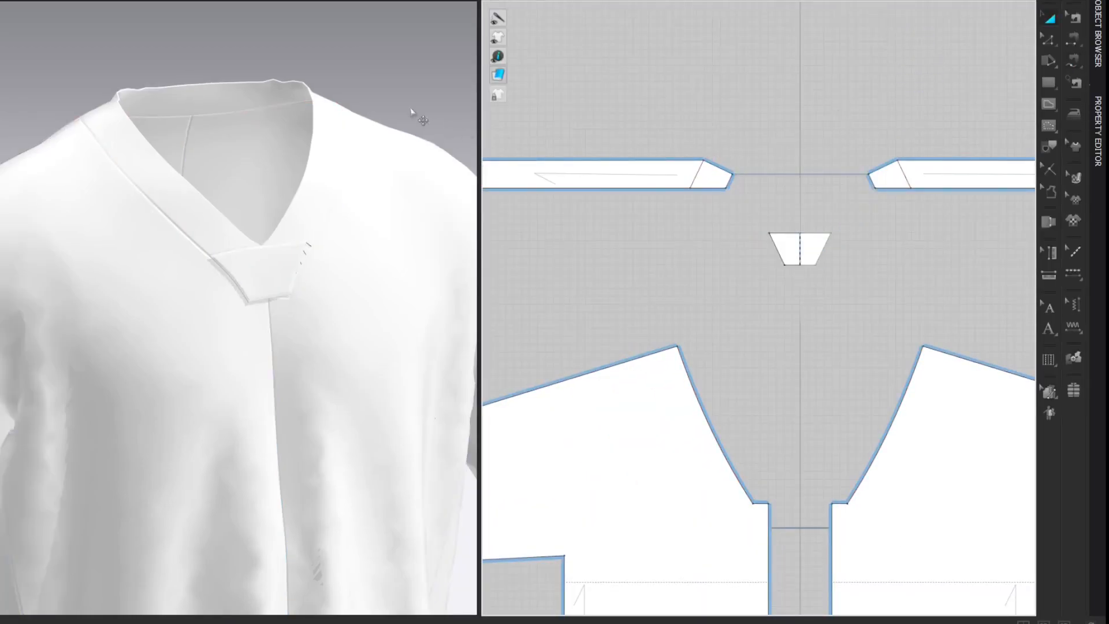
Simulate the garment to settle the sewn tip piece and show the avatar.
{"action": "key", "text": "space"}
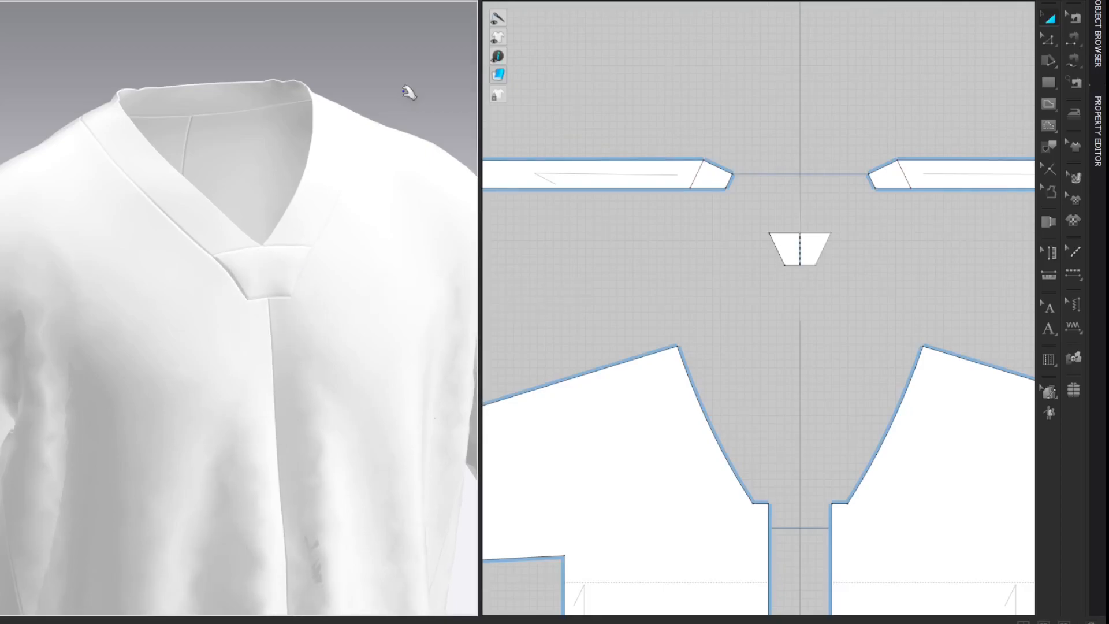
{"action": "key", "text": "shift+a"}
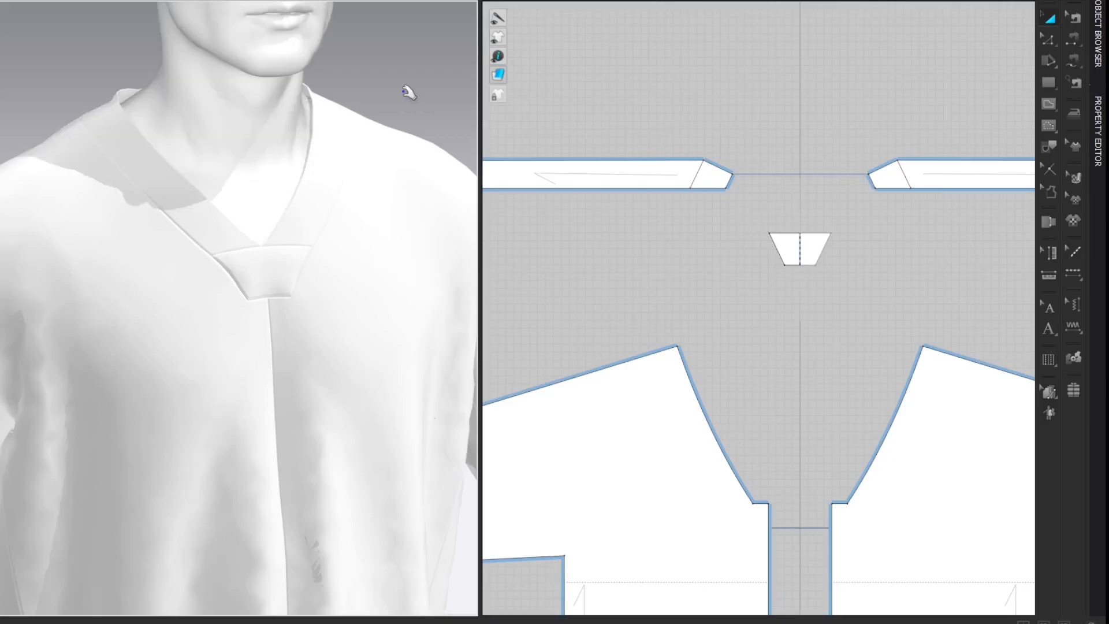
{"action": "scroll", "coordinate": [782, 121], "scroll_direction": "down", "scroll_amount": 5}
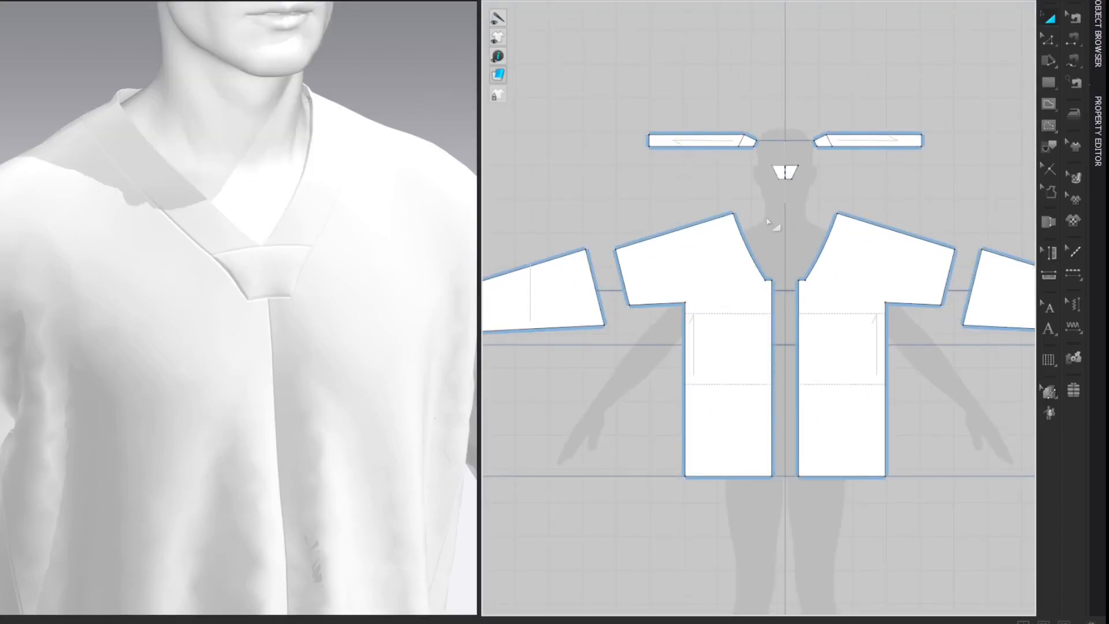
{"action": "scroll", "coordinate": [783, 224], "scroll_direction": "up", "scroll_amount": 5}
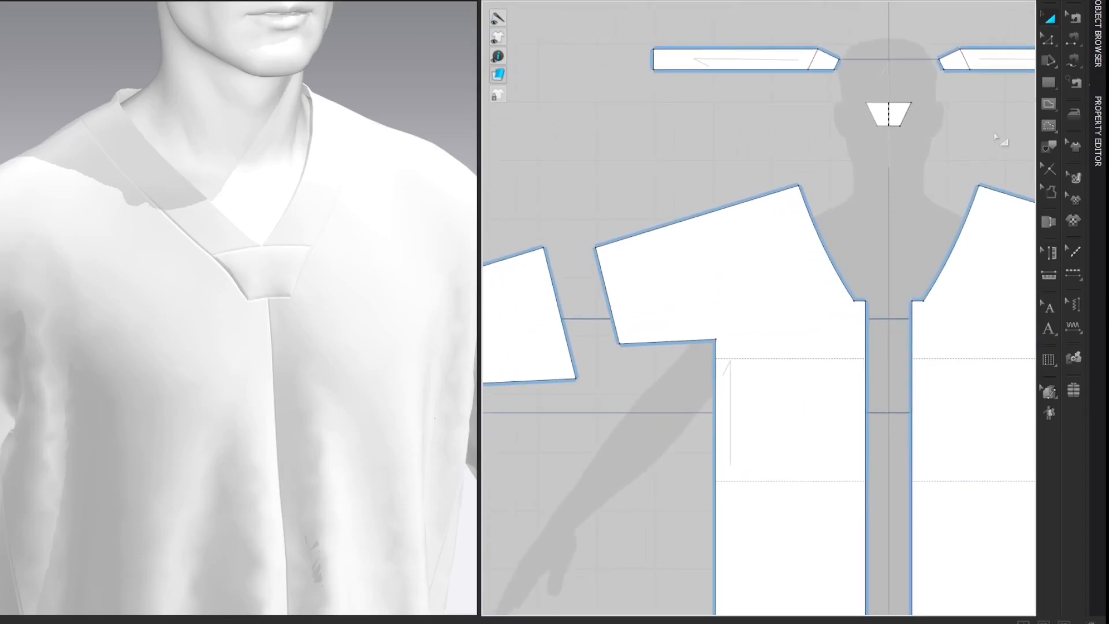
{"action": "scroll", "coordinate": [75, 115], "scroll_direction": "down", "scroll_amount": 4}
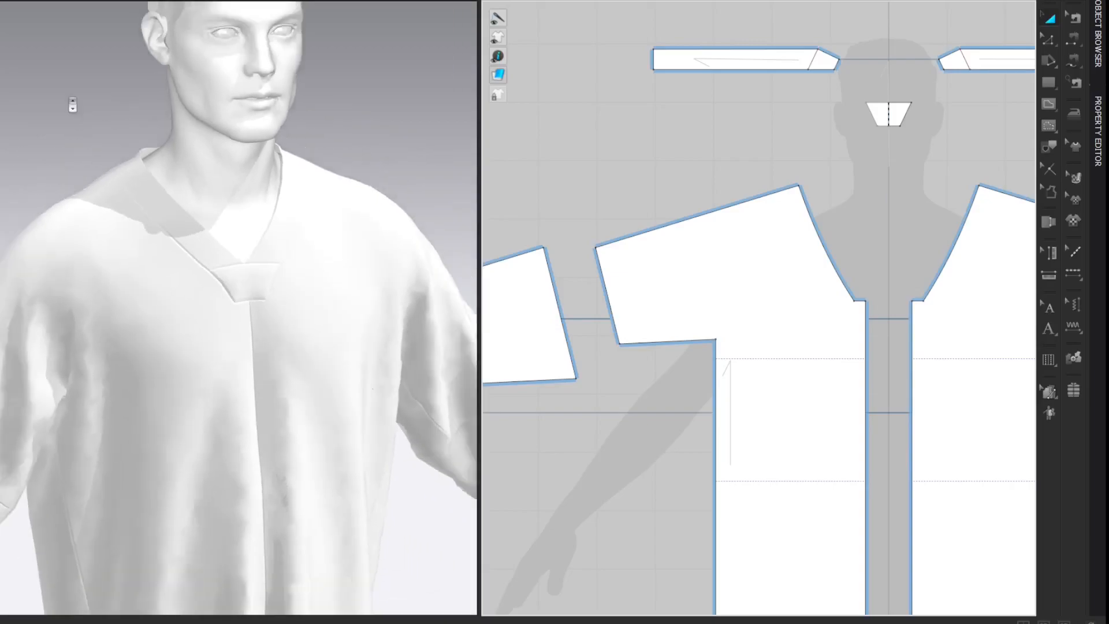
{"action": "middle_click_drag", "start_coordinate": [76, 118], "coordinate": [84, 112]}
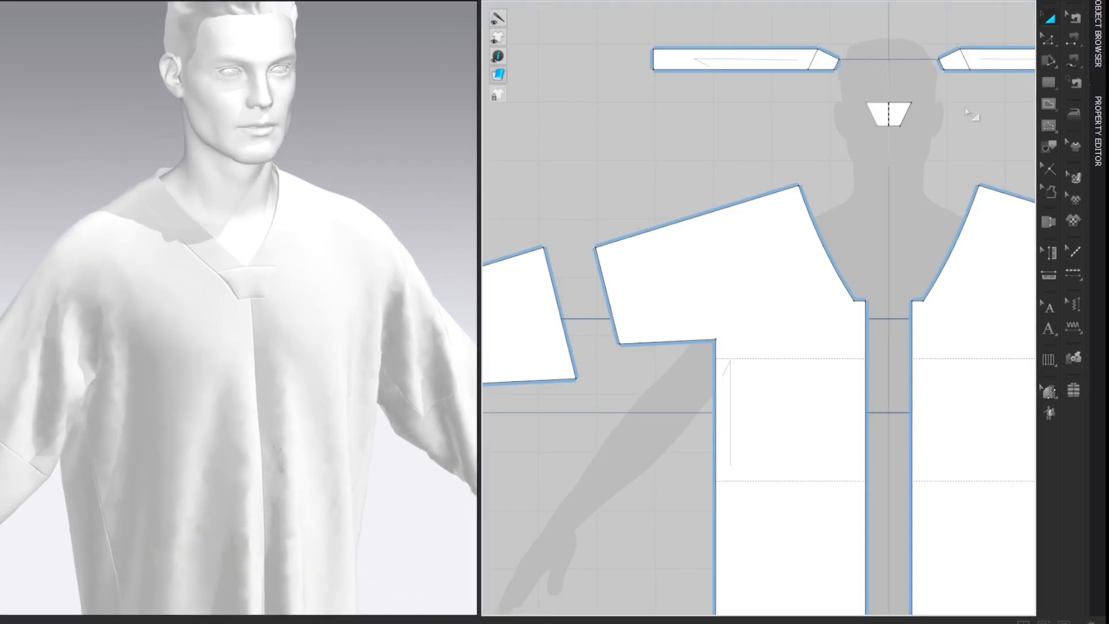
Split the front neckline into two lines, with the first segment 4 cm from the shoulder point.
{"action": "left_click", "coordinate": [806, 202]}
{"action": "right_click", "coordinate": [806, 200]}
{"action": "left_click", "coordinate": [843, 297]}
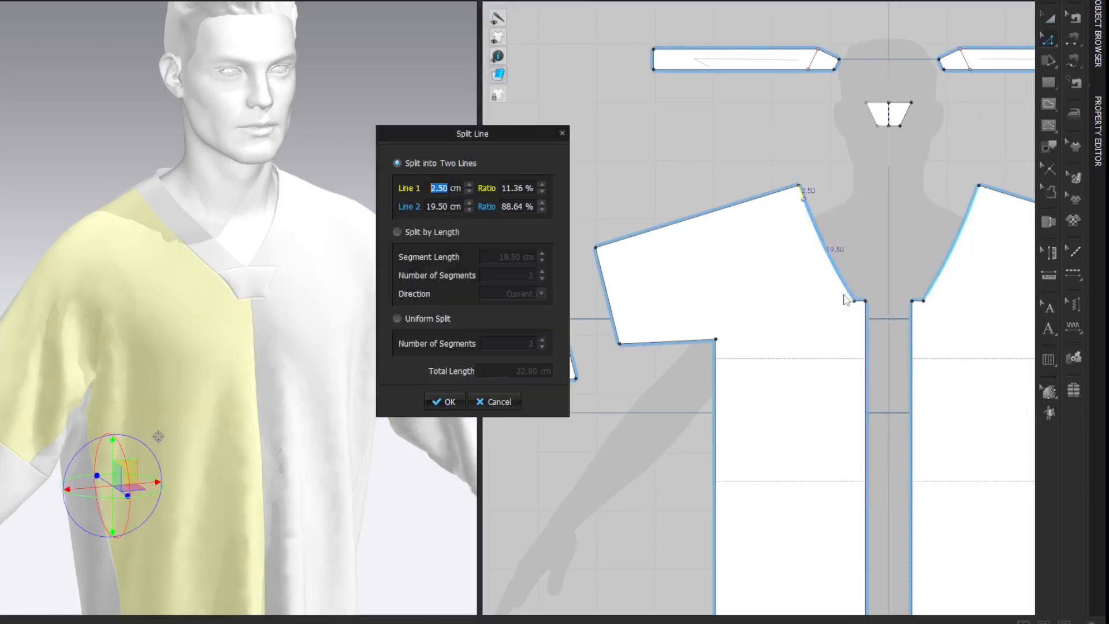
{"action": "type", "text": "4"}
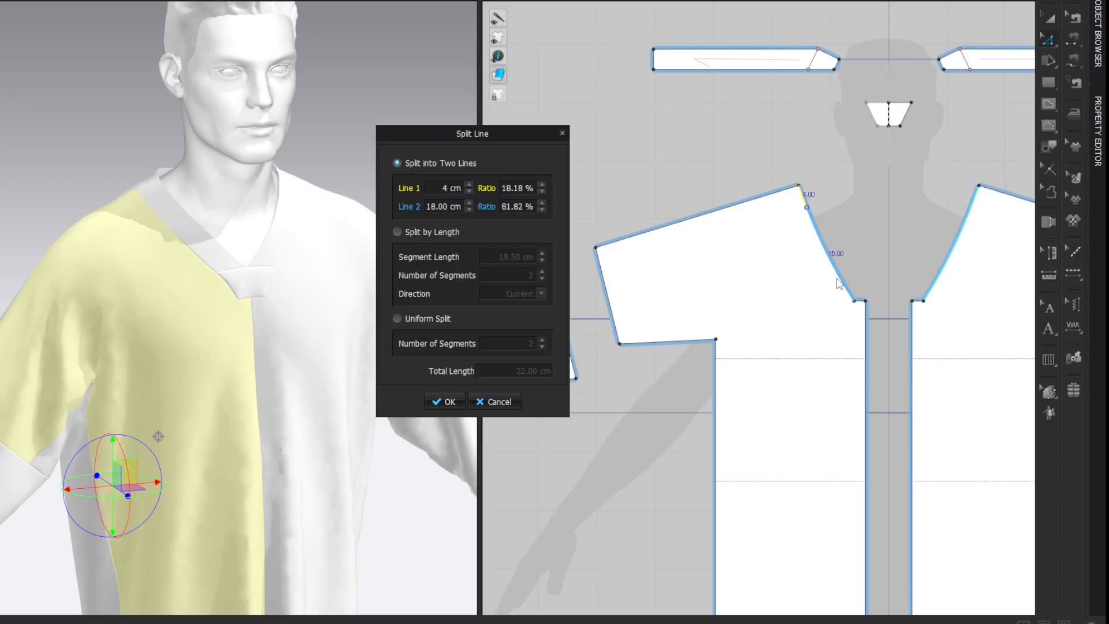
{"action": "key", "text": "Return"}
{"action": "left_click", "coordinate": [904, 223]}
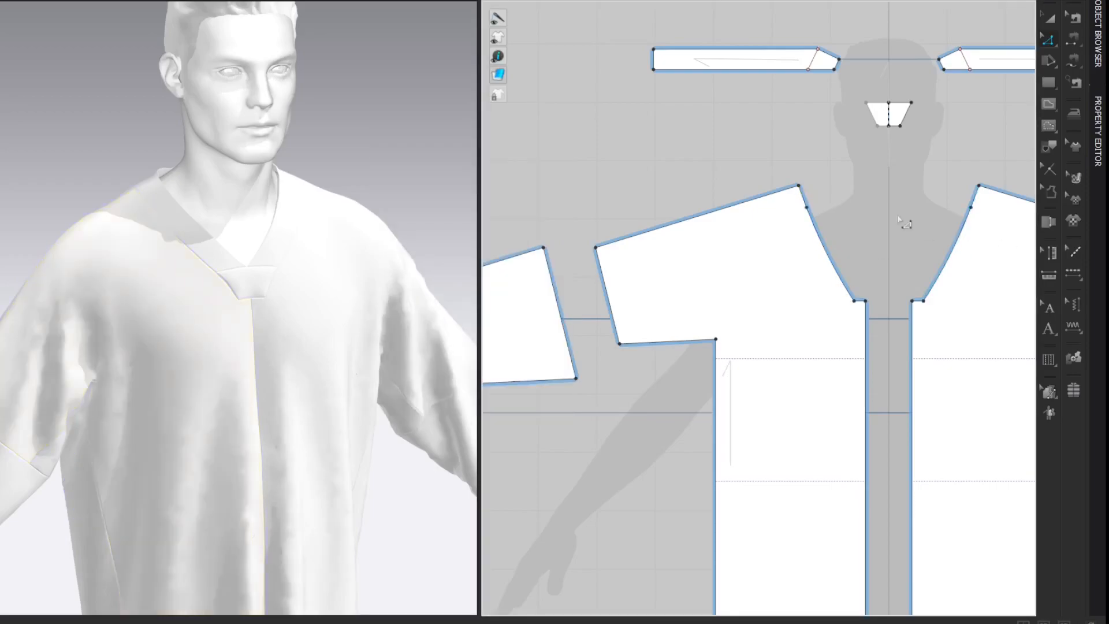
Draw an internal line from the front neckline's split point to the underarm corner and curve it outward into a raglan seam.
{"action": "key", "text": "g"}
{"action": "left_click", "coordinate": [807, 206]}
{"action": "left_click", "coordinate": [717, 339]}
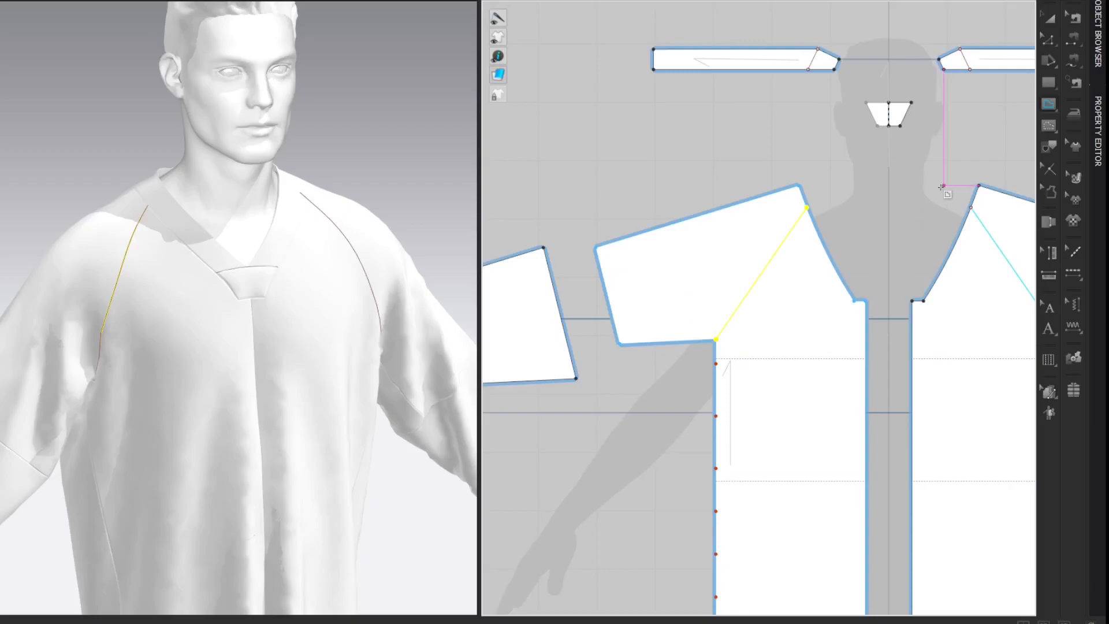
{"action": "left_click", "coordinate": [936, 205]}
{"action": "left_click", "coordinate": [483, 347]}
{"action": "key", "text": "v"}
{"action": "left_click_drag", "start_coordinate": [765, 271], "coordinate": [762, 271]}
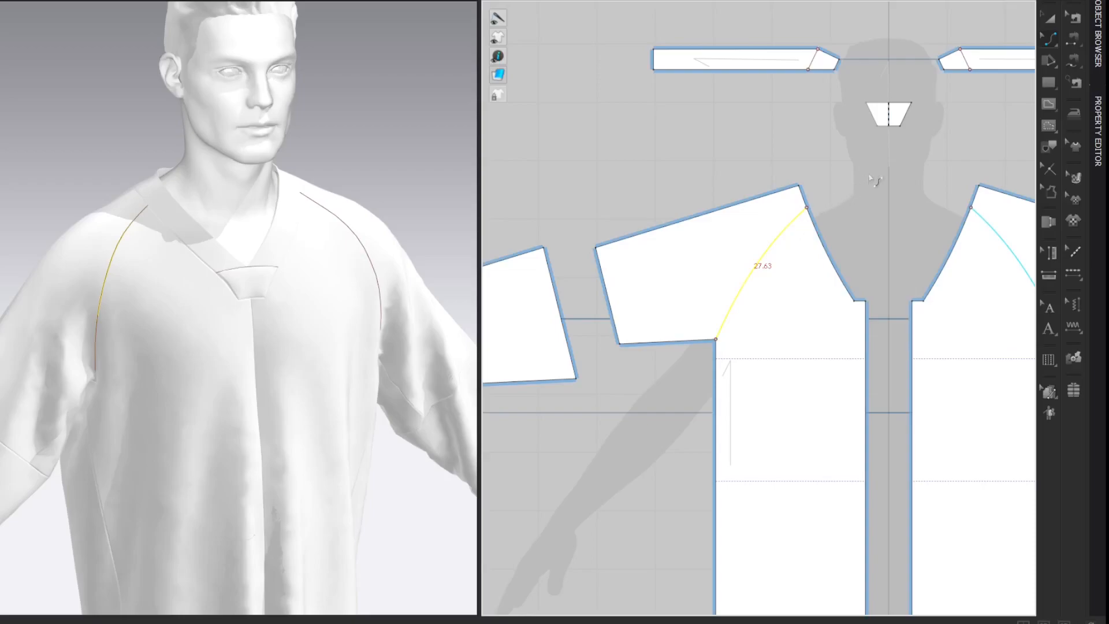
Split the back neckline into two lines, with the first segment 4 cm from the shoulder point.
{"action": "right_click_drag", "start_coordinate": [65, 167], "coordinate": [116, 162]}
{"action": "right_click_drag", "start_coordinate": [40, 156], "coordinate": [297, 136]}
{"action": "middle_click_drag", "start_coordinate": [601, 155], "coordinate": [877, 150]}
{"action": "middle_click_drag", "start_coordinate": [665, 197], "coordinate": [920, 188]}
{"action": "middle_click_drag", "start_coordinate": [716, 188], "coordinate": [975, 185]}
{"action": "key", "text": "z"}
{"action": "right_click", "coordinate": [617, 177]}
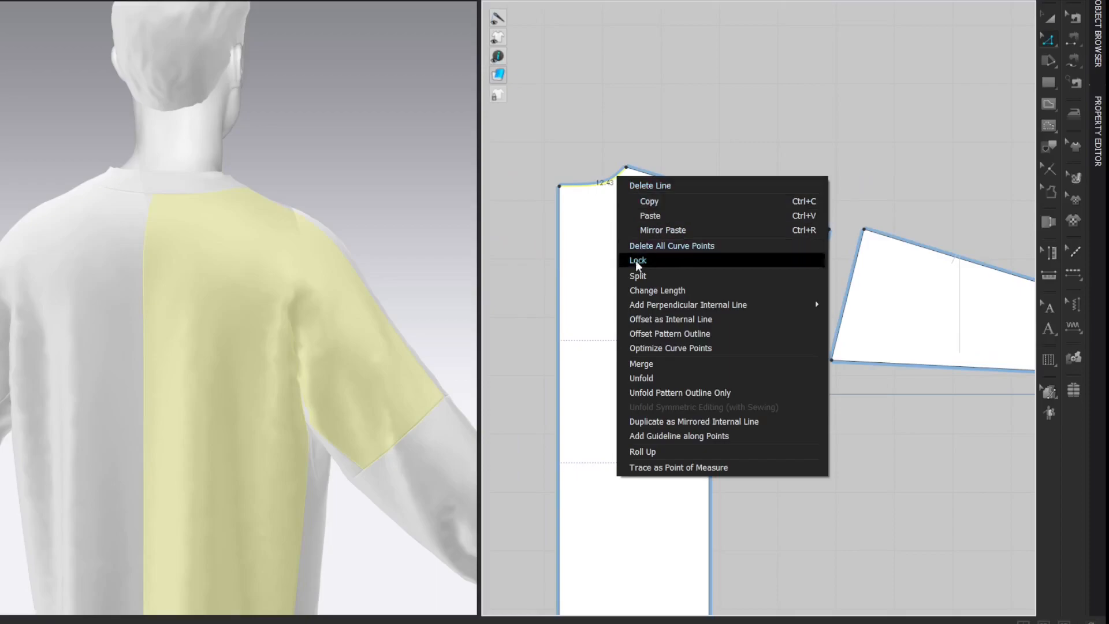
{"action": "left_click", "coordinate": [637, 276]}
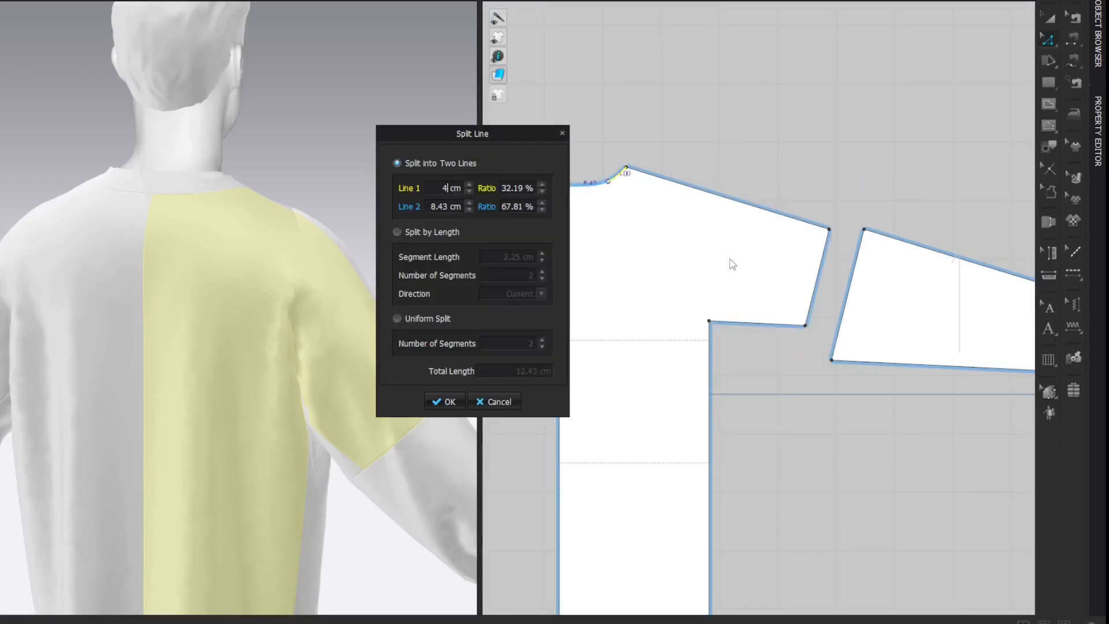
{"action": "key", "text": "Return"}
Draw an internal line from the back neckline's split point to the underarm corner and curve it outward into a raglan seam.
{"action": "key", "text": "g"}
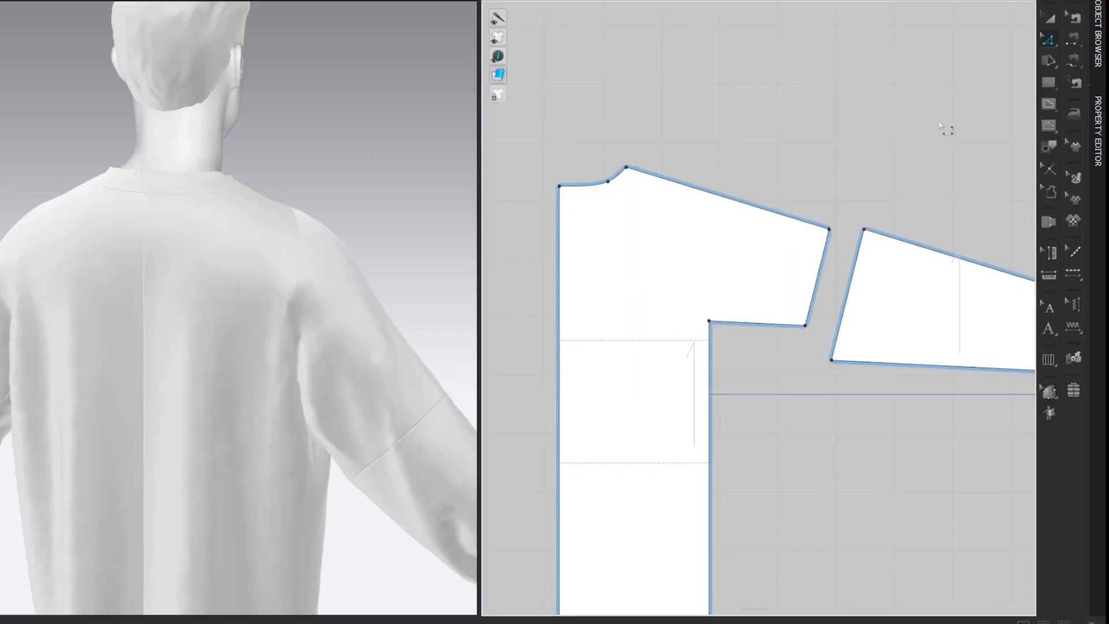
{"action": "left_click", "coordinate": [608, 182]}
{"action": "double_click", "coordinate": [710, 321]}
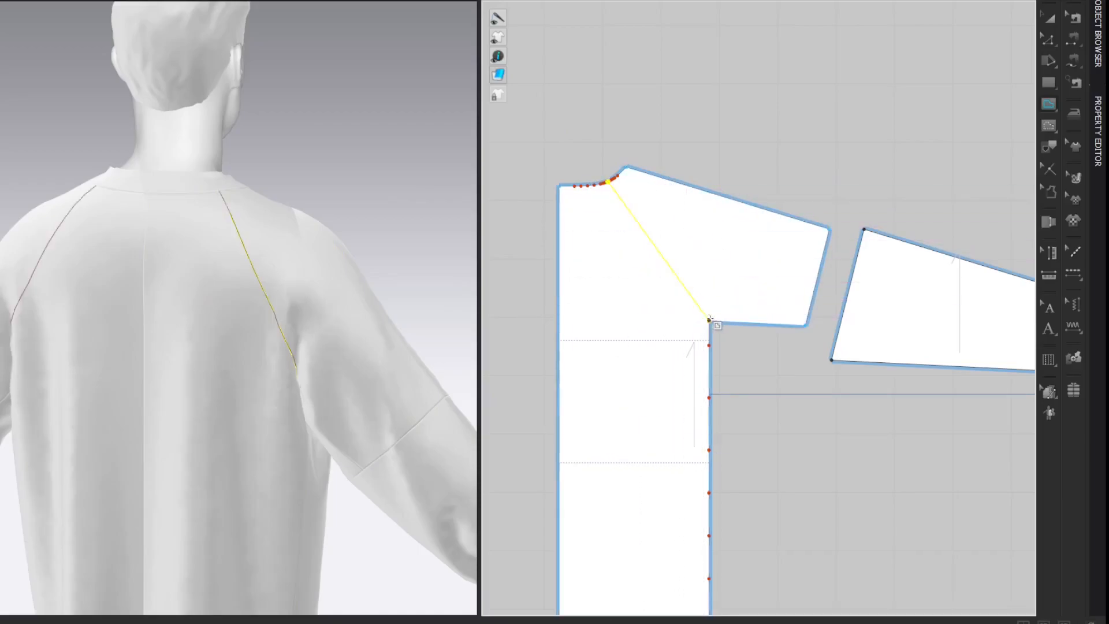
{"action": "left_click", "coordinate": [971, 89]}
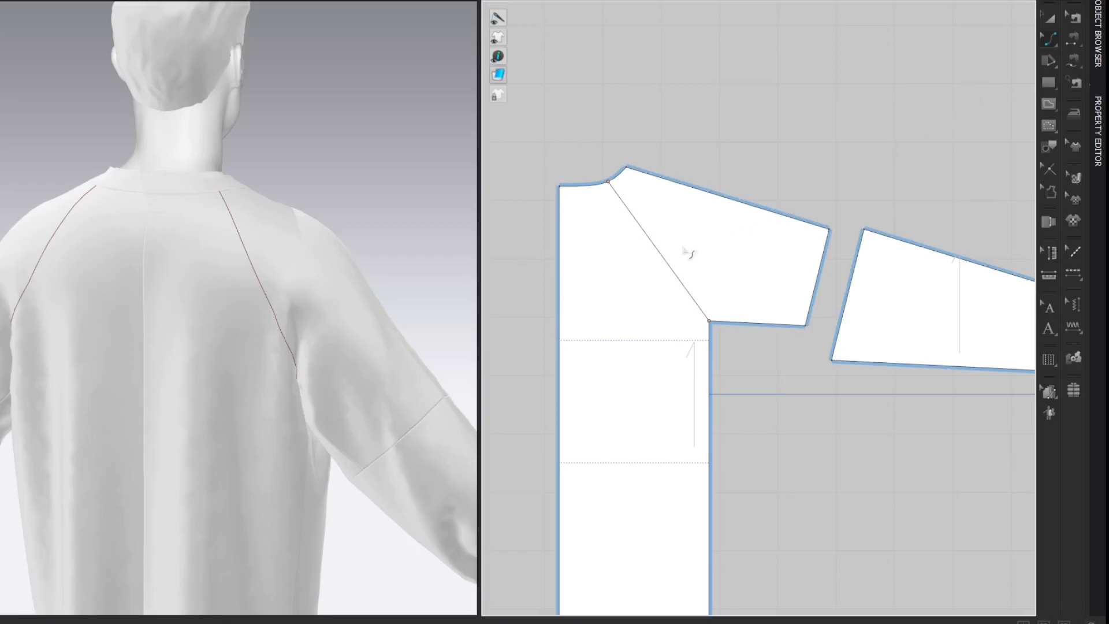
{"action": "left_click_drag", "start_coordinate": [664, 258], "coordinate": [669, 249]}
{"action": "left_click", "coordinate": [873, 87]}
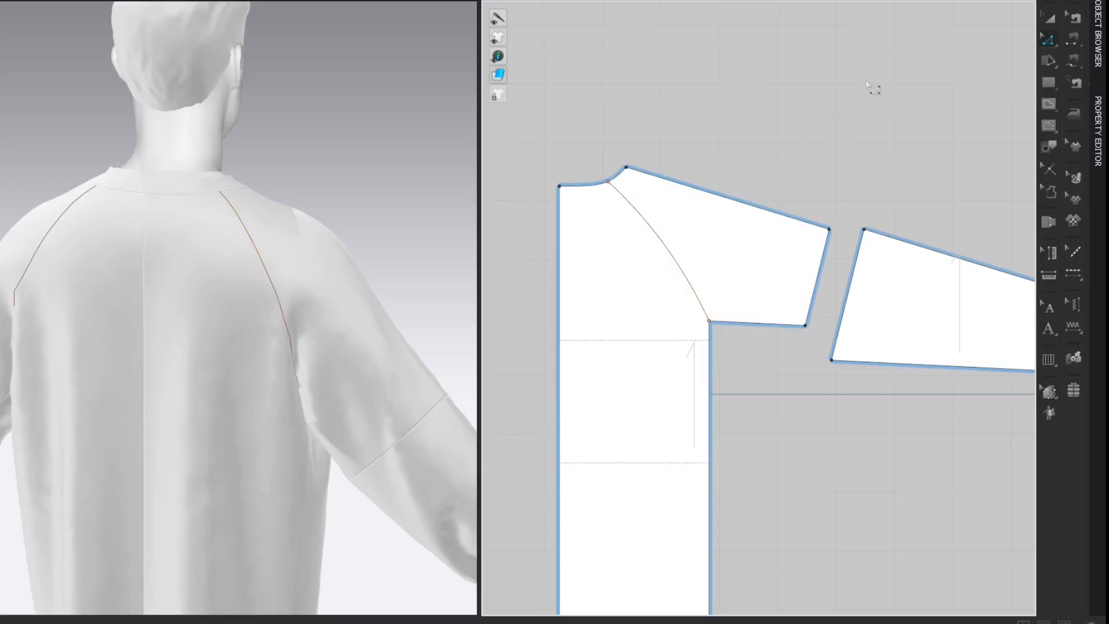
Cut & Sew the front and back pieces along their curved raglan lines.
{"action": "right_click_drag", "start_coordinate": [220, 97], "coordinate": [149, 98]}
{"action": "scroll", "coordinate": [147, 100], "scroll_direction": "down", "scroll_amount": 5}
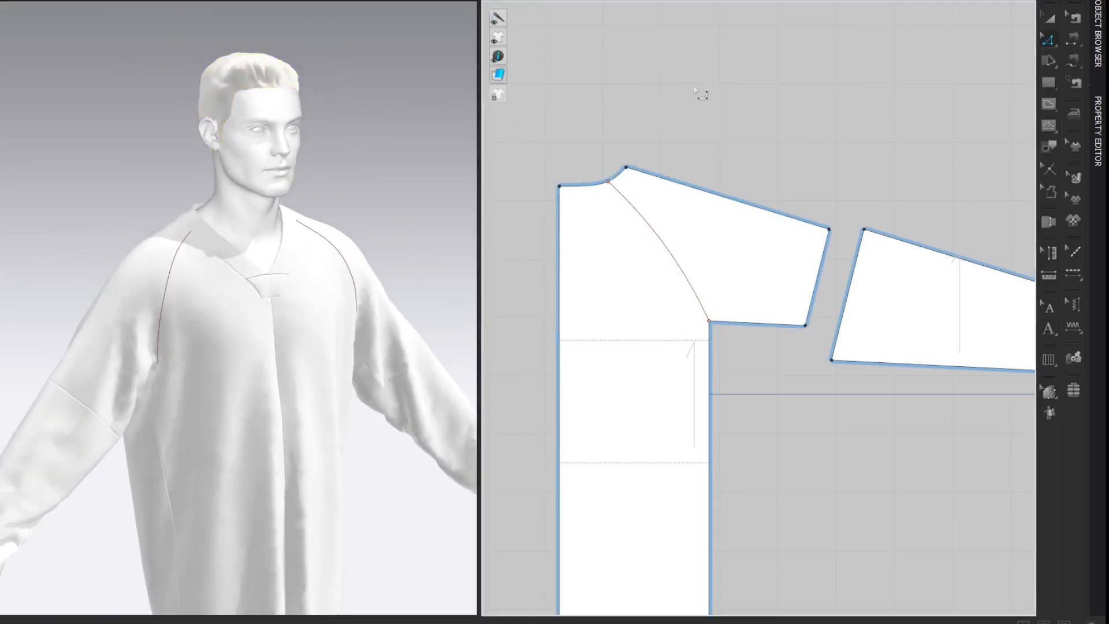
{"action": "scroll", "coordinate": [732, 107], "scroll_direction": "down", "scroll_amount": 3}
{"action": "middle_click_drag", "start_coordinate": [842, 97], "coordinate": [693, 132]}
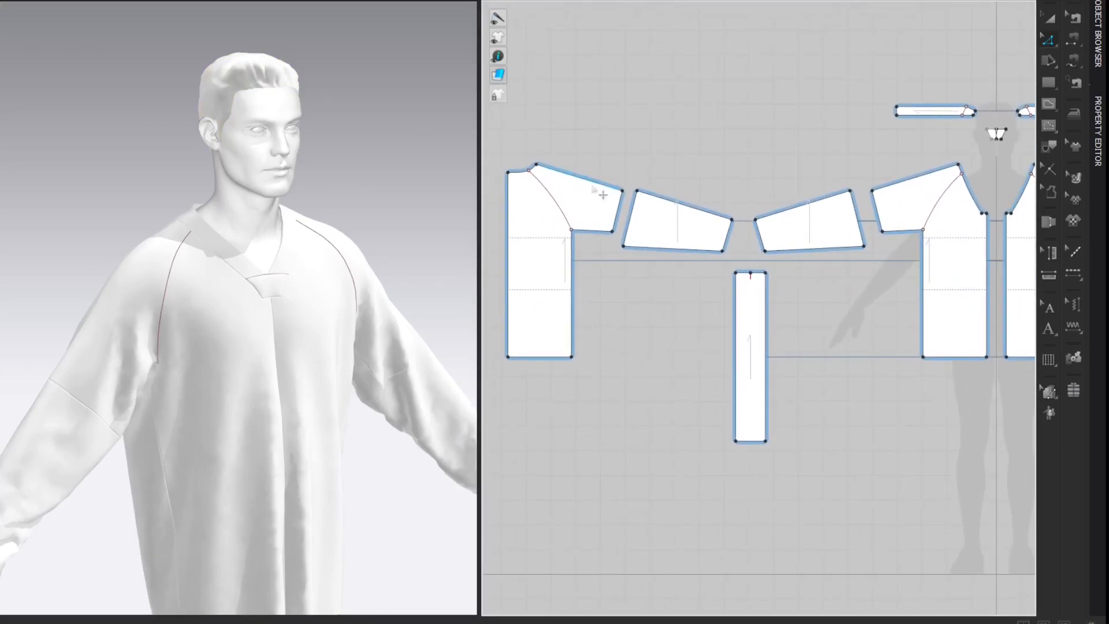
{"action": "left_click", "coordinate": [569, 210]}
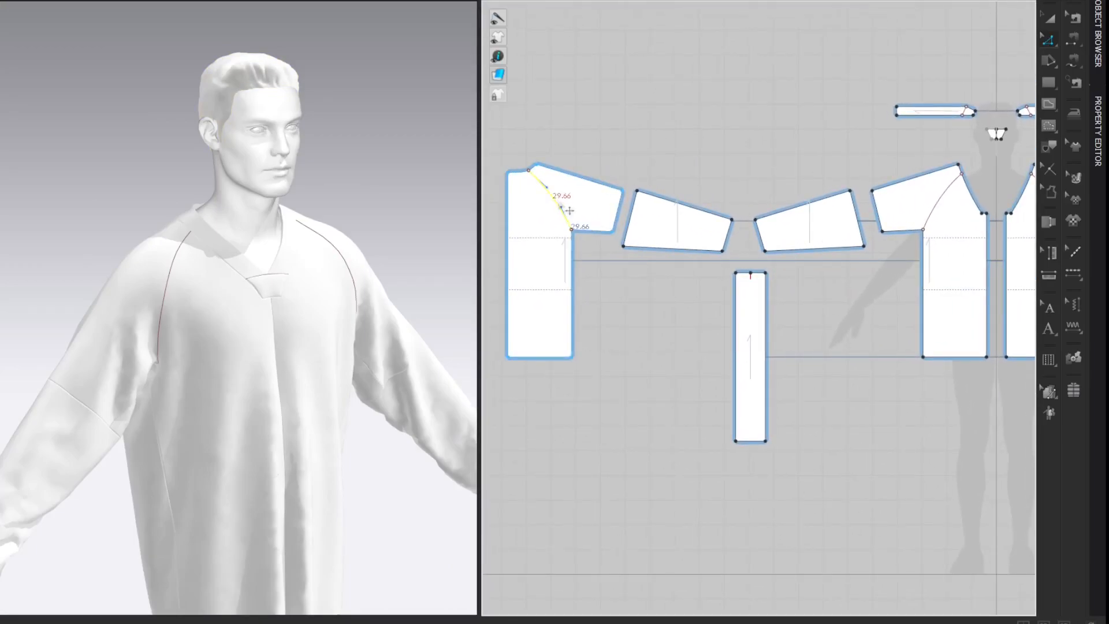
{"action": "left_click", "coordinate": [951, 214]}
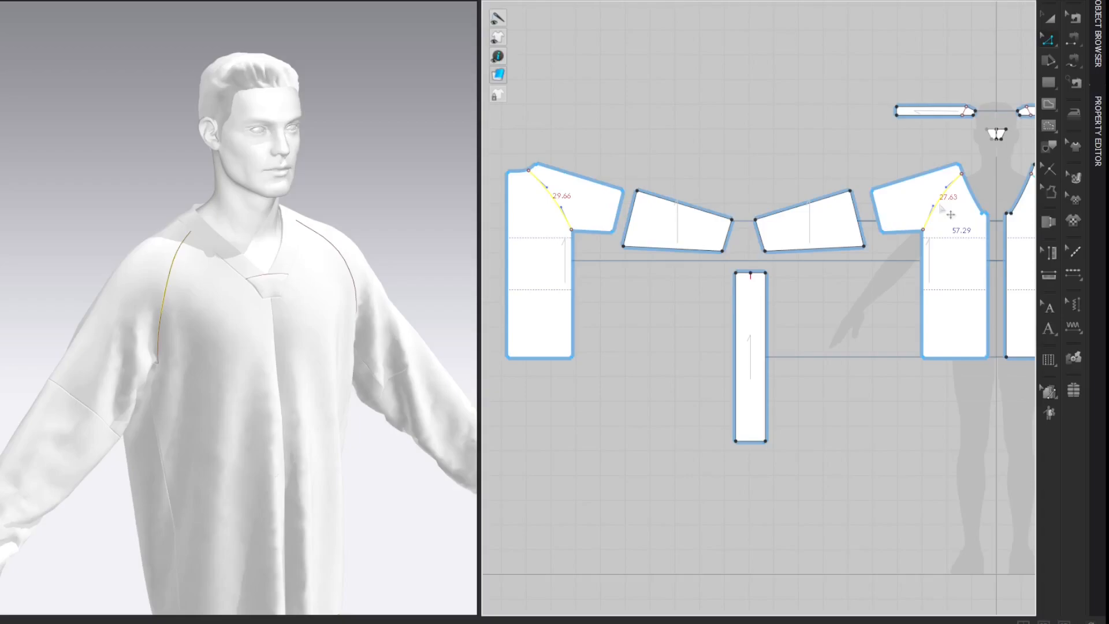
{"action": "right_click", "coordinate": [950, 214]}
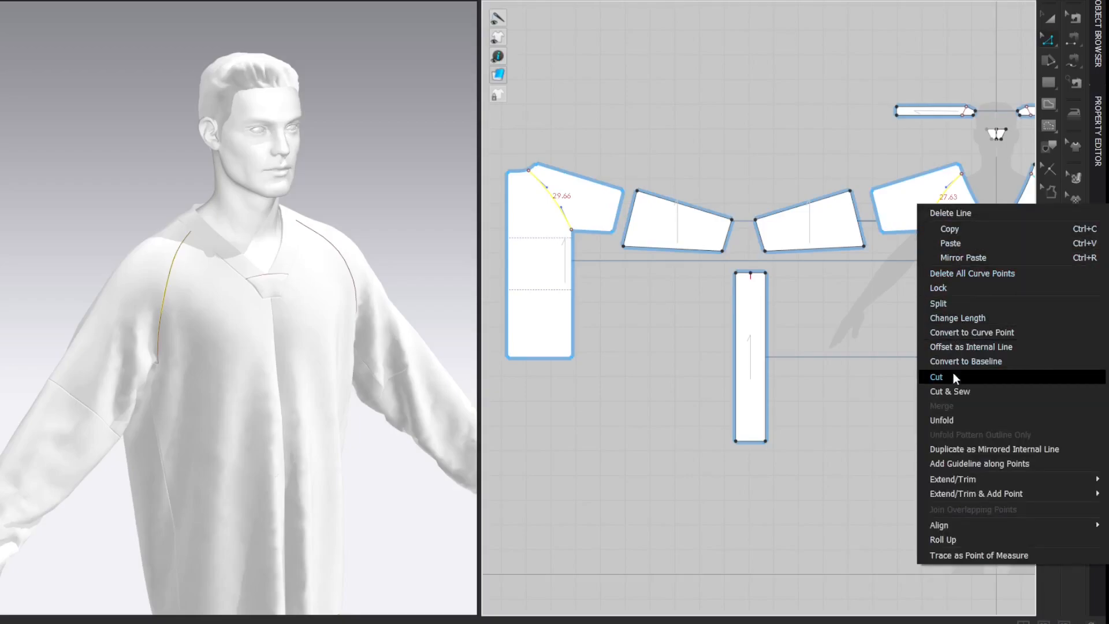
{"action": "left_click", "coordinate": [953, 392]}
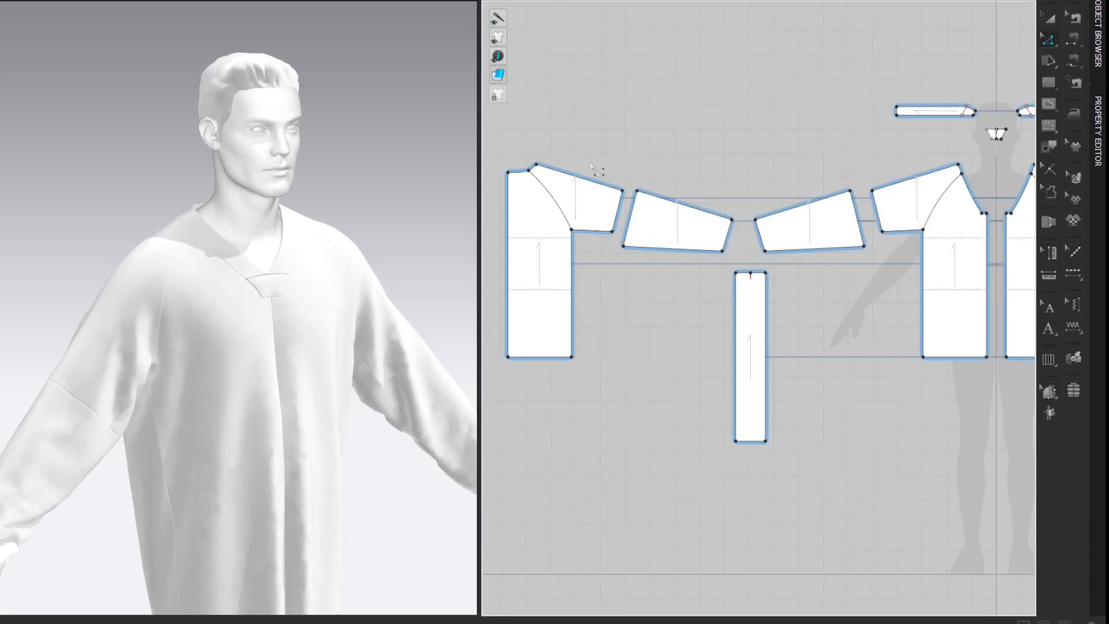
Match up the back raglan piece's shoulder line to the end of the side panel's vertical edge and place the piece above the sleeve pieces.
{"action": "left_click", "coordinate": [585, 184]}
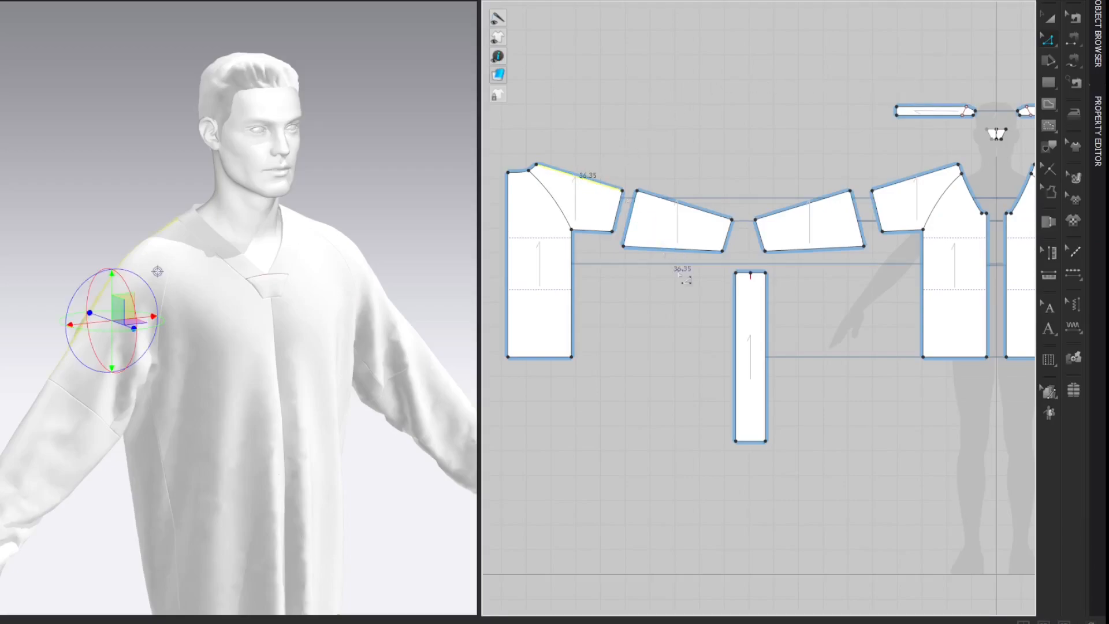
{"action": "left_click", "coordinate": [736, 319], "text": "shift"}
{"action": "right_click", "coordinate": [737, 319]}
{"action": "mouse_move", "coordinate": [897, 545]}
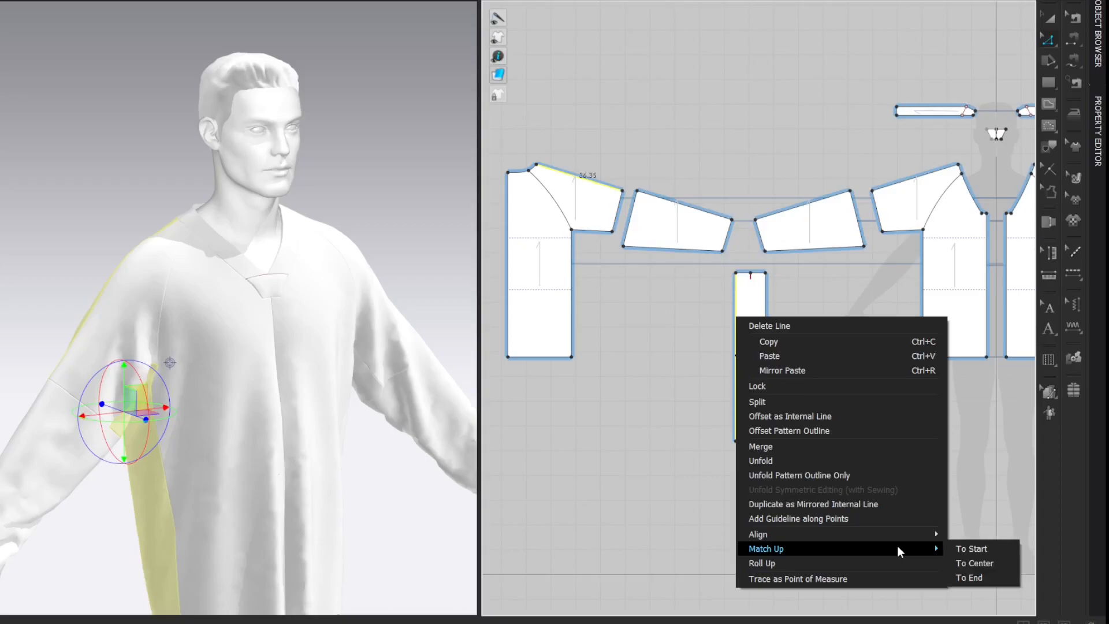
{"action": "left_click", "coordinate": [960, 578]}
{"action": "left_click_drag", "start_coordinate": [698, 408], "coordinate": [704, 88]}
{"action": "key", "text": "z"}
{"action": "left_click", "coordinate": [927, 49]}
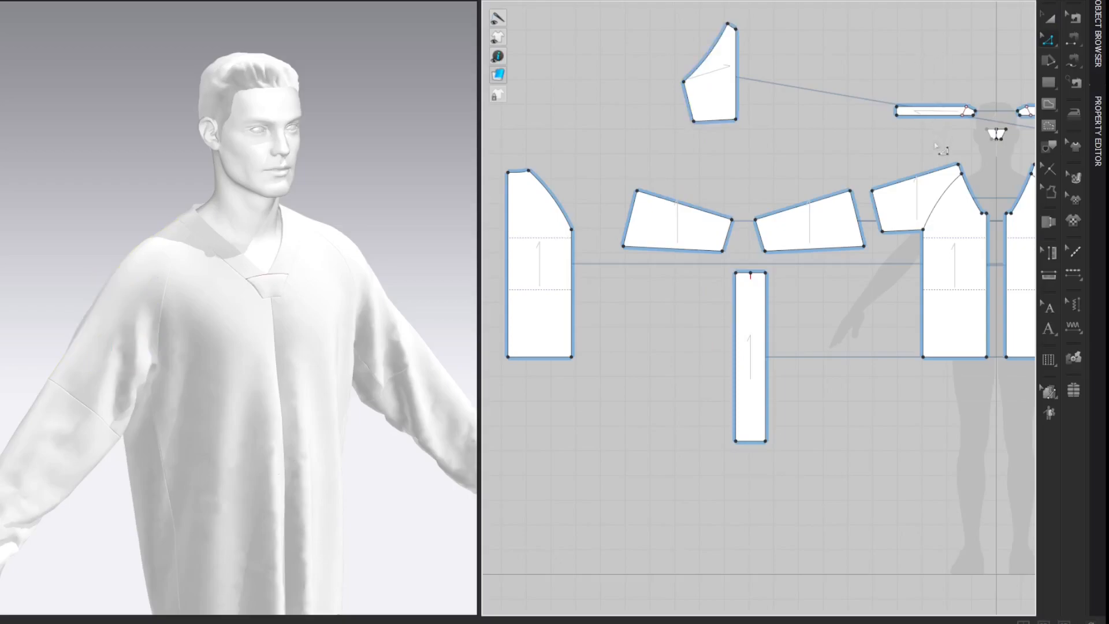
Merge the front and back raglan pieces along their shoulder lines into one upper sleeve piece.
{"action": "left_click", "coordinate": [931, 173]}
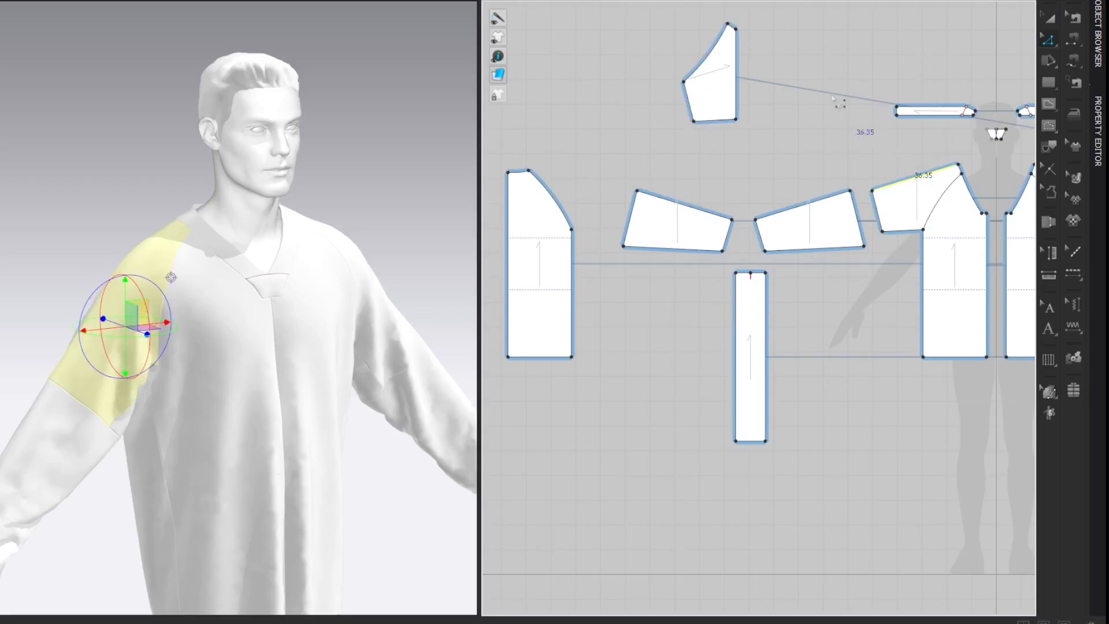
{"action": "left_click", "coordinate": [737, 63], "text": "shift"}
{"action": "right_click", "coordinate": [739, 60]}
{"action": "left_click", "coordinate": [803, 190]}
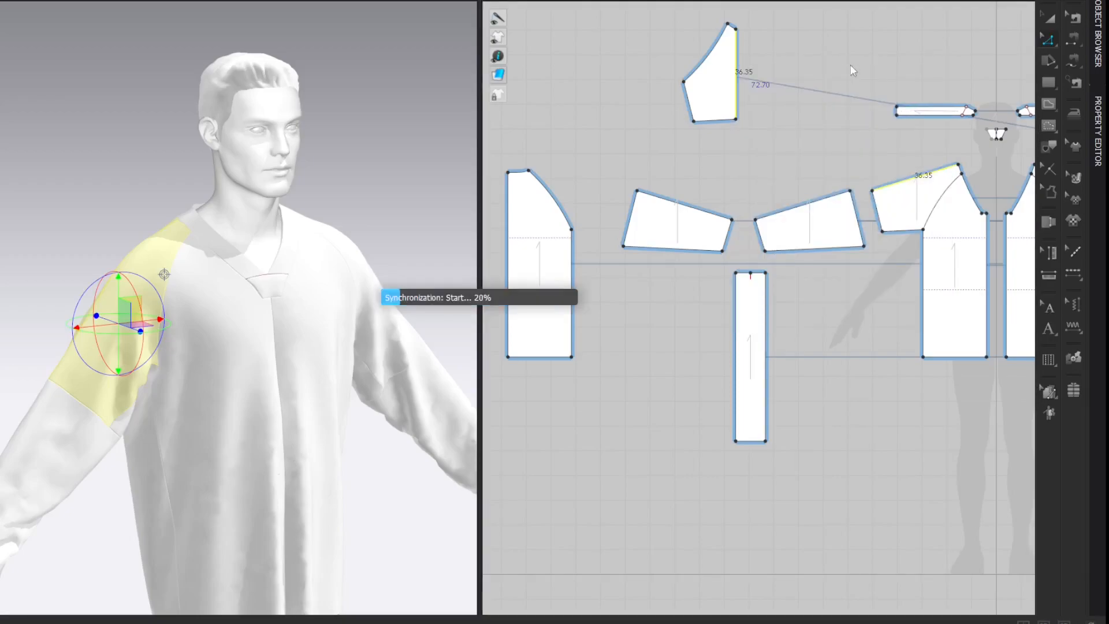
{"action": "left_click", "coordinate": [951, 34]}
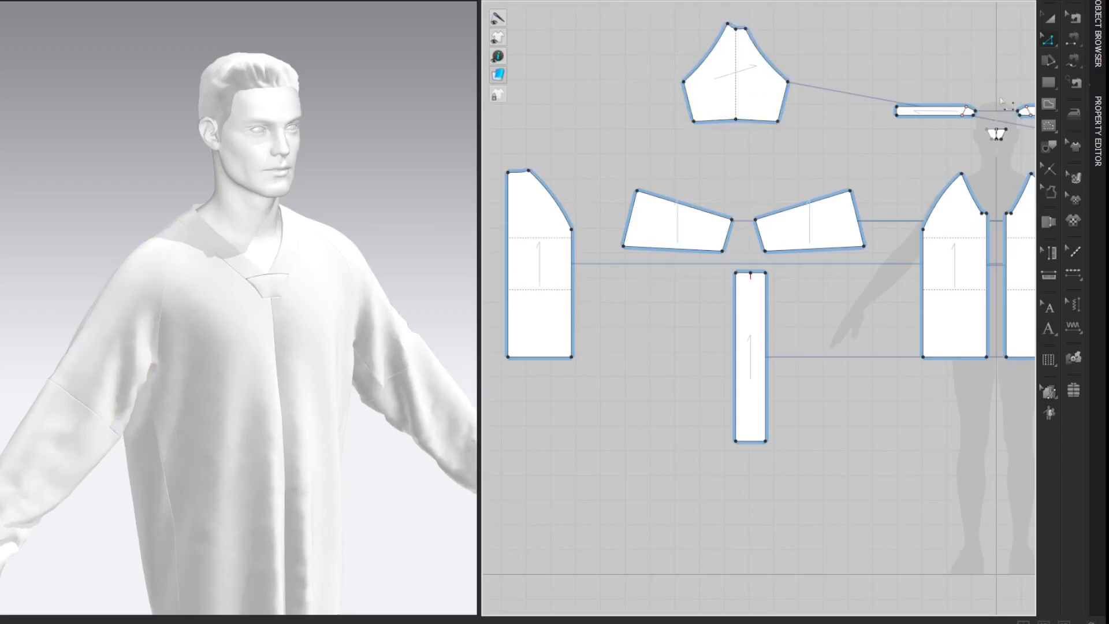
Rotate the merged raglan piece's grainline so it runs vertically along the centre line.
{"action": "left_click", "coordinate": [1075, 177]}
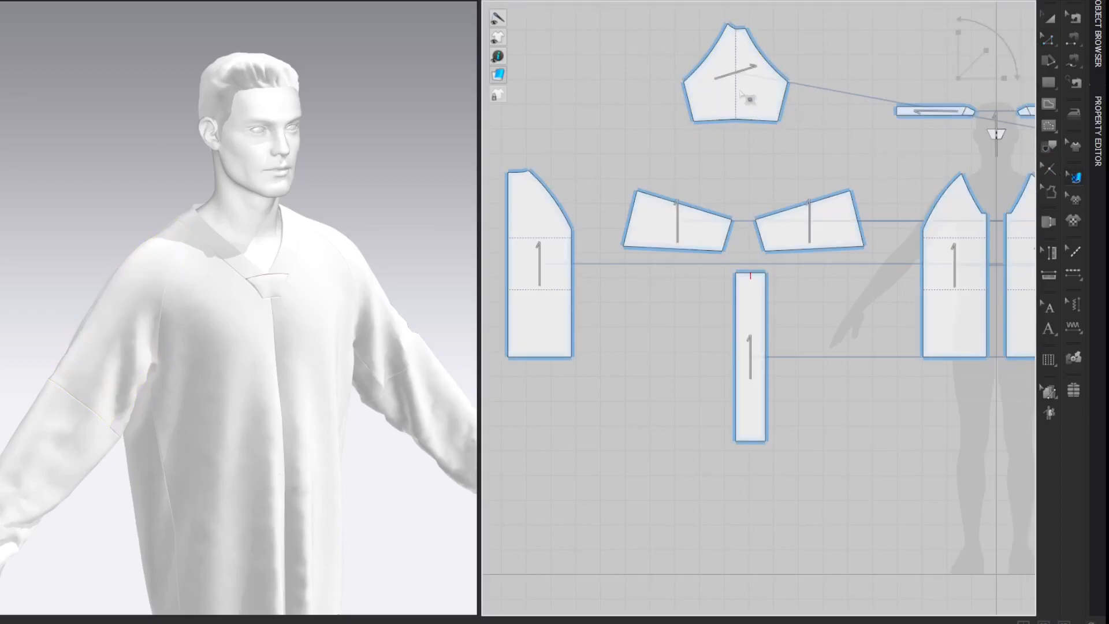
{"action": "left_click", "coordinate": [736, 93]}
{"action": "left_click_drag", "start_coordinate": [791, 68], "coordinate": [734, 6]}
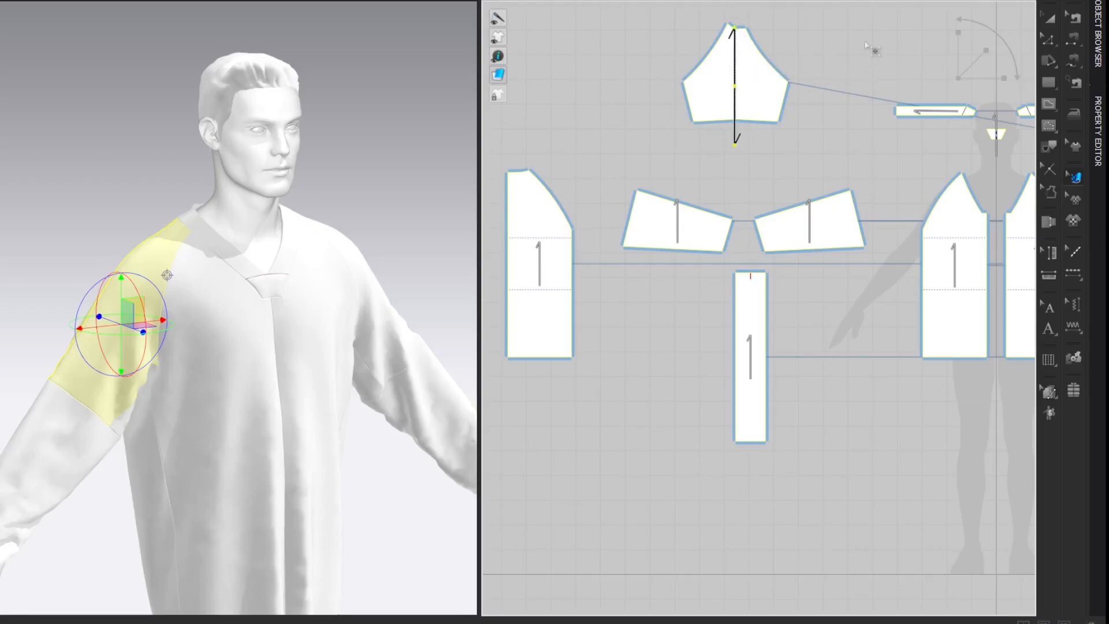
{"action": "left_click", "coordinate": [866, 46]}
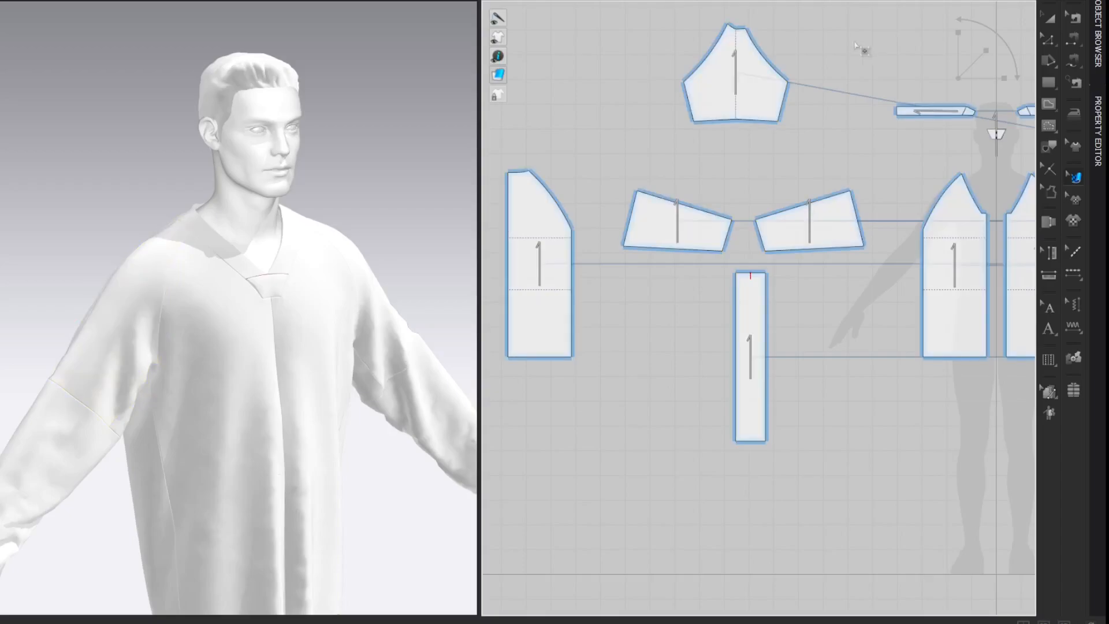
Convert the merged raglan piece's middle neckline point to a curve point and smooth the neckline into one continuous curve.
{"action": "key", "text": "z"}
{"action": "scroll", "coordinate": [804, 40], "scroll_direction": "up", "scroll_amount": 8}
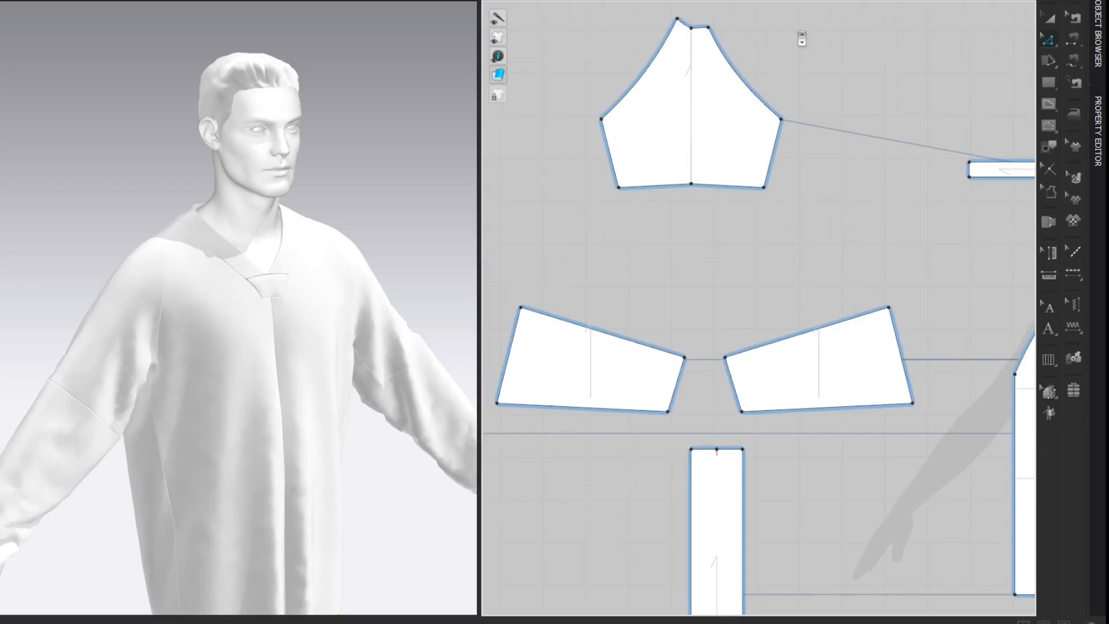
{"action": "scroll", "coordinate": [746, 151], "scroll_direction": "up", "scroll_amount": 1}
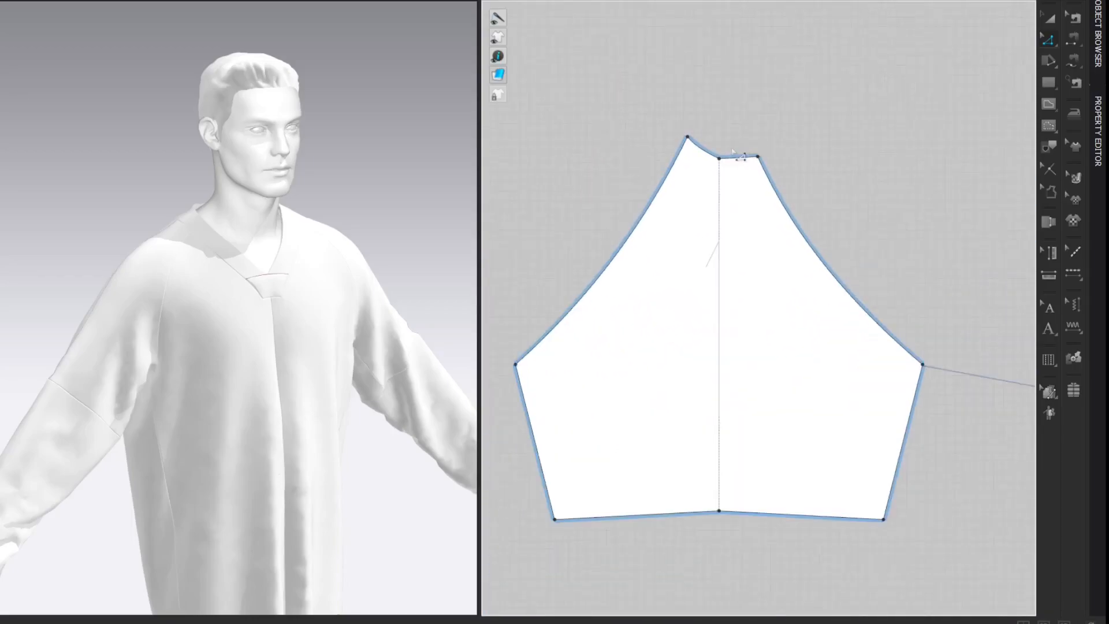
{"action": "right_click", "coordinate": [720, 163]}
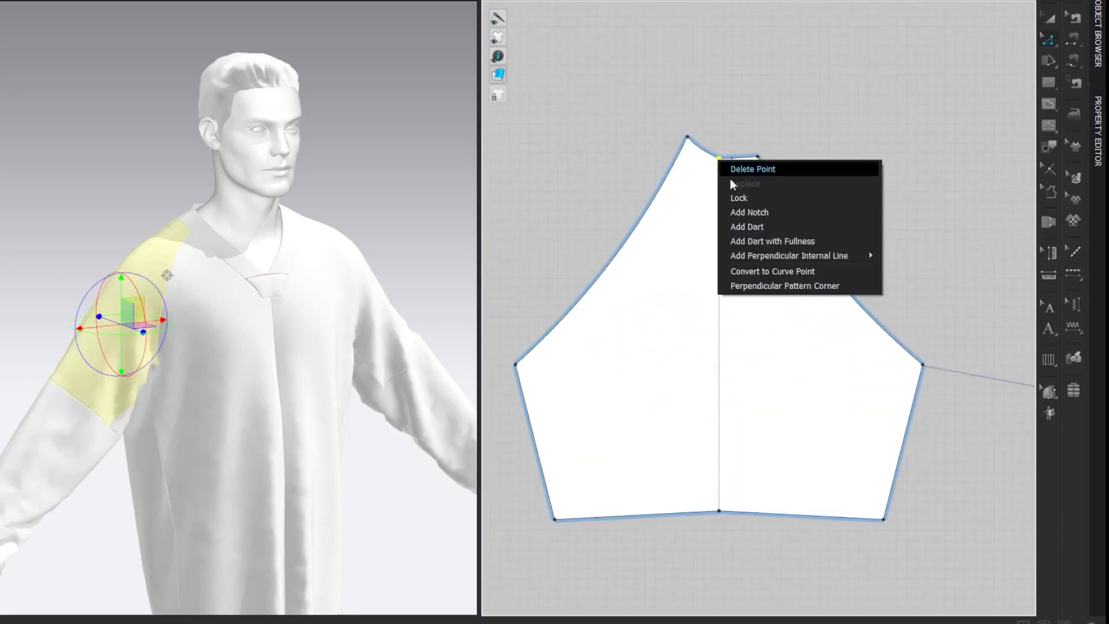
{"action": "left_click", "coordinate": [762, 272]}
{"action": "key", "text": "c"}
{"action": "left_click", "coordinate": [725, 162]}
{"action": "mouse_move", "coordinate": [721, 156]}
{"action": "left_mouse_down"}
{"action": "mouse_move", "coordinate": [745, 160]}
{"action": "mouse_move", "coordinate": [723, 159]}
{"action": "left_mouse_up"}
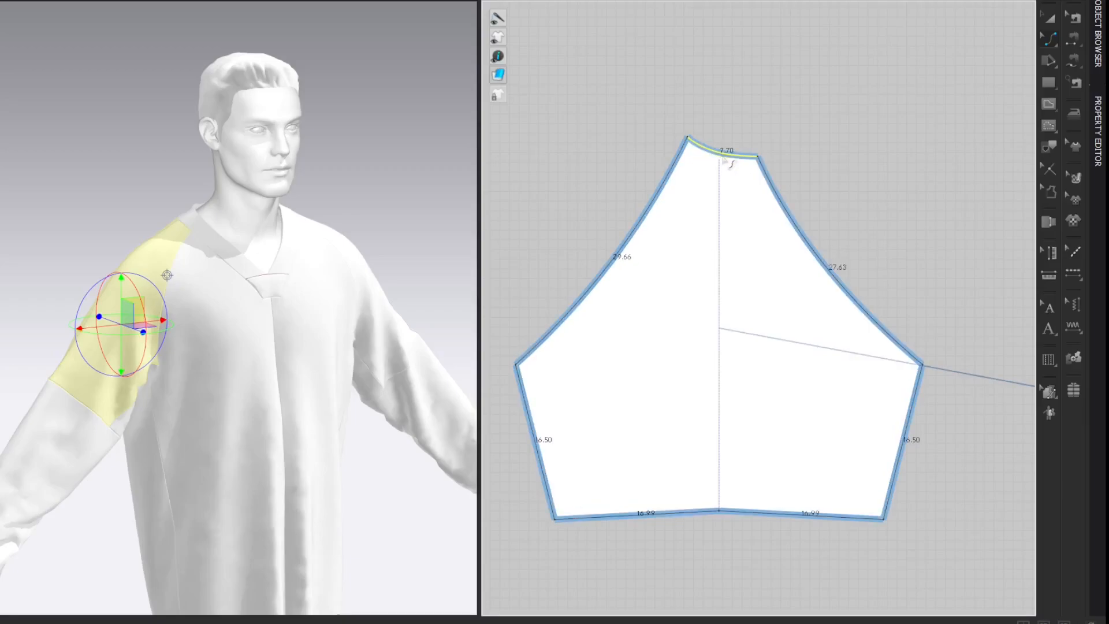
{"action": "left_click_drag", "start_coordinate": [723, 160], "coordinate": [722, 157]}
{"action": "left_click", "coordinate": [771, 139]}
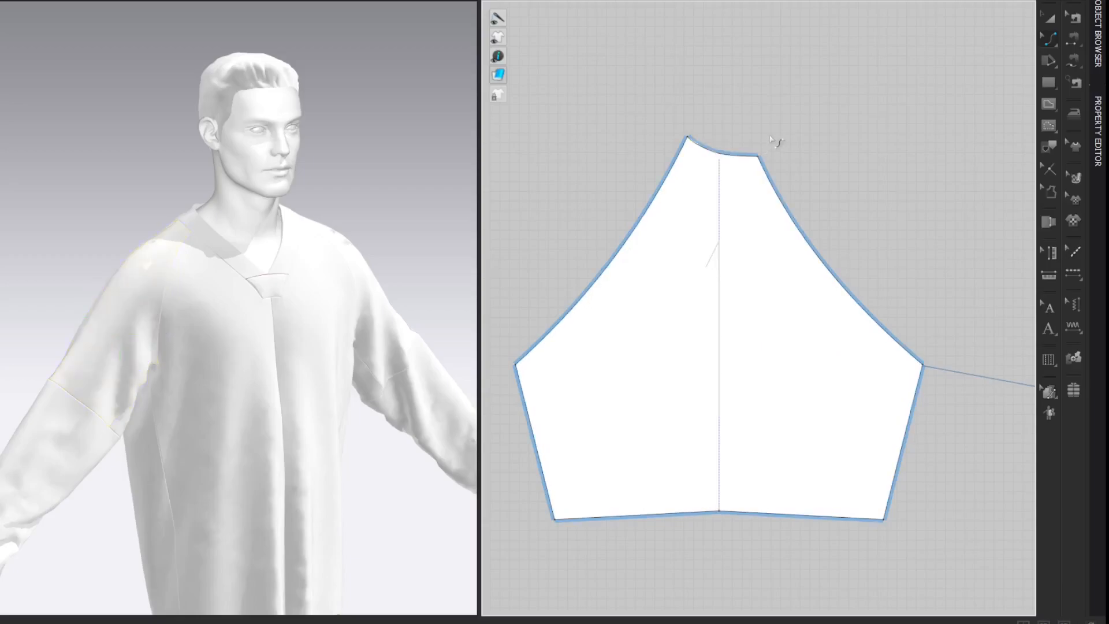
Move the mirrored raglan piece above the opposite sleeve pieces, level with its counterpart.
{"action": "scroll", "coordinate": [925, 127], "scroll_direction": "down", "scroll_amount": 6}
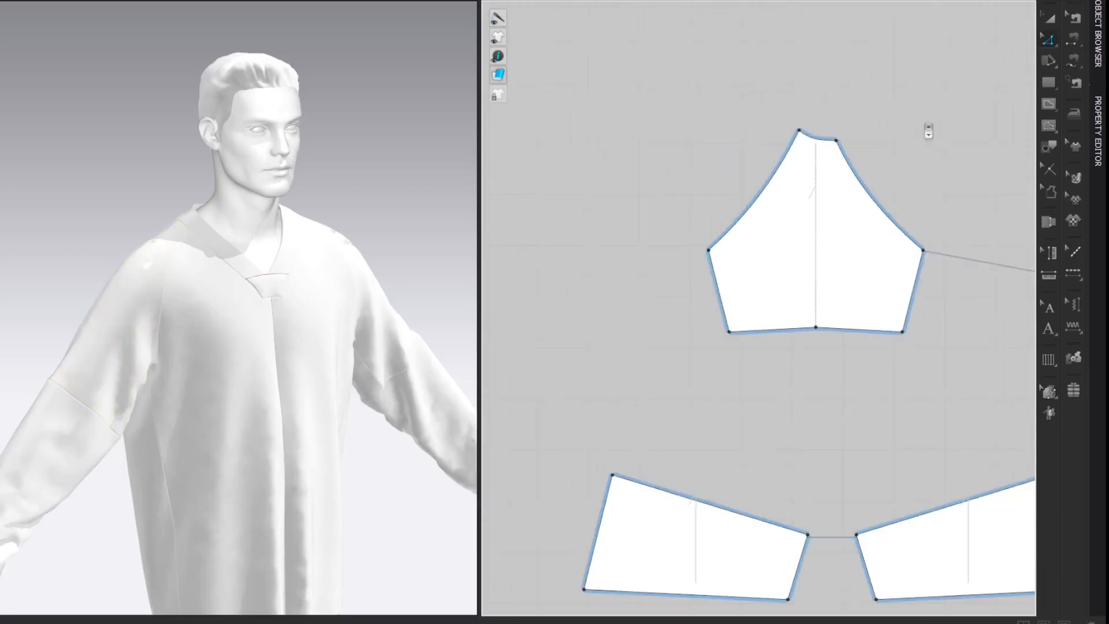
{"action": "scroll", "coordinate": [925, 127], "scroll_direction": "down", "scroll_amount": 2}
{"action": "middle_click_drag", "start_coordinate": [925, 127], "coordinate": [690, 102]}
{"action": "scroll", "coordinate": [690, 102], "scroll_direction": "down", "scroll_amount": 1}
{"action": "scroll", "coordinate": [690, 103], "scroll_direction": "down", "scroll_amount": 1}
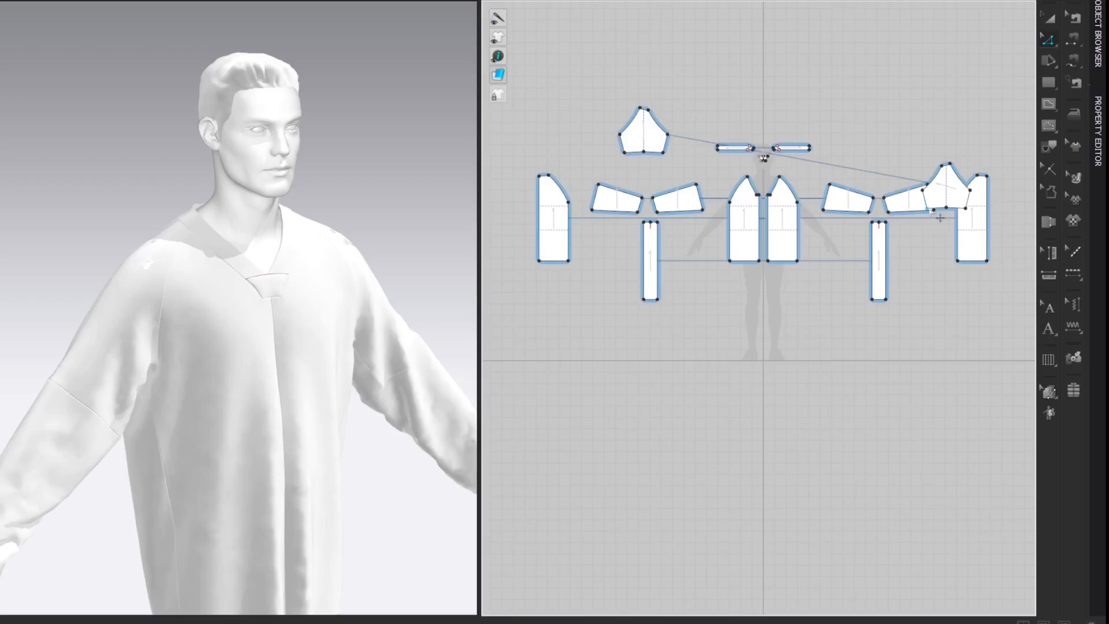
{"action": "left_click_drag", "start_coordinate": [948, 185], "coordinate": [879, 125]}
{"action": "left_click", "coordinate": [789, 90]}
{"action": "middle_click_drag", "start_coordinate": [800, 82], "coordinate": [815, 89]}
Simulate the garment on the avatar and inspect the raglan shoulders from the front and back.
{"action": "scroll", "coordinate": [421, 176], "scroll_direction": "down", "scroll_amount": 2}
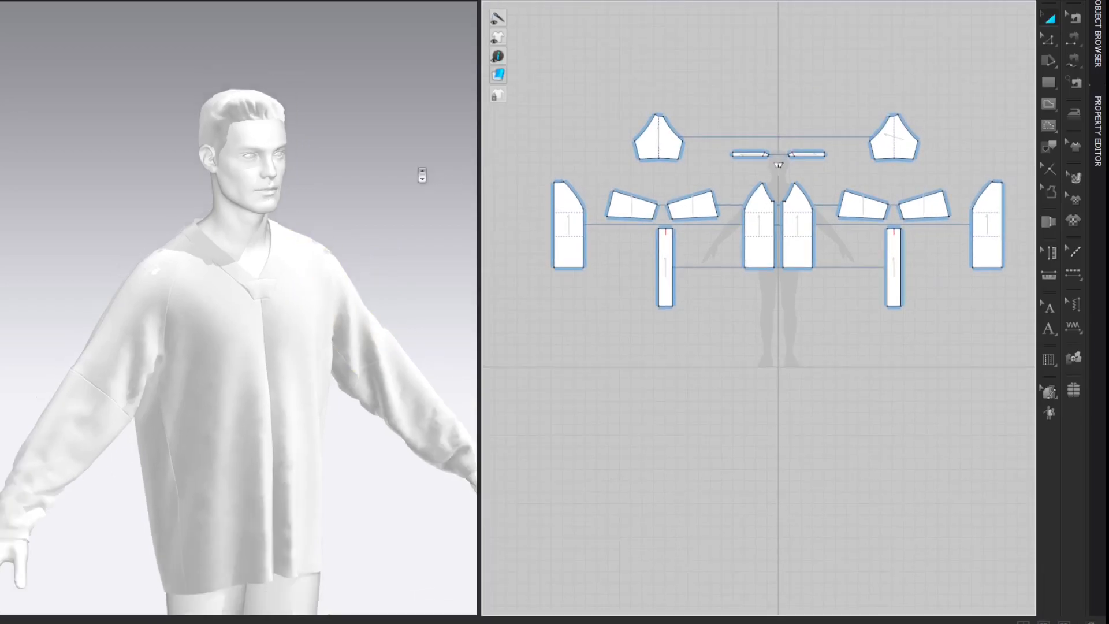
{"action": "middle_click_drag", "start_coordinate": [422, 175], "coordinate": [384, 89]}
{"action": "scroll", "coordinate": [379, 91], "scroll_direction": "up", "scroll_amount": 1}
{"action": "key", "text": "space"}
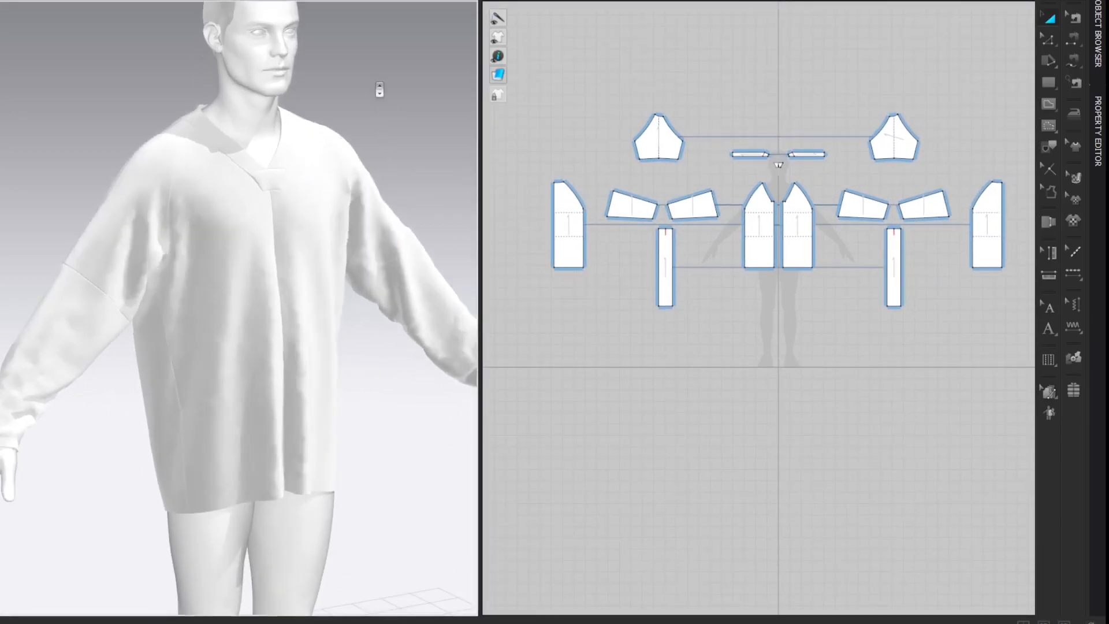
{"action": "right_click", "coordinate": [275, 87]}
{"action": "left_click", "coordinate": [250, 73]}
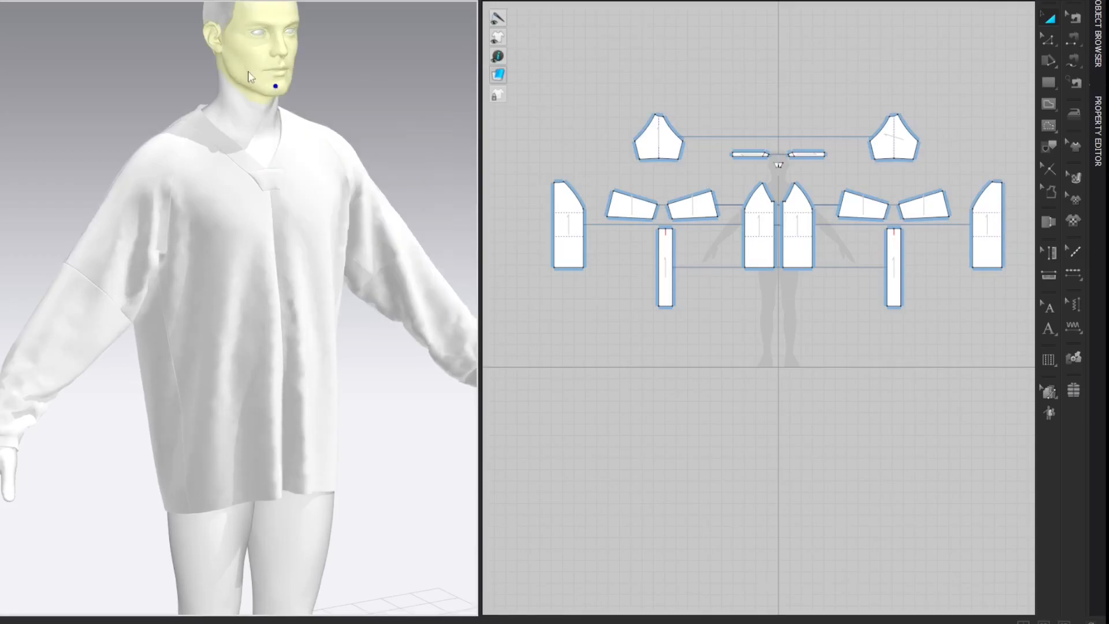
{"action": "right_click_drag", "start_coordinate": [202, 69], "coordinate": [285, 64]}
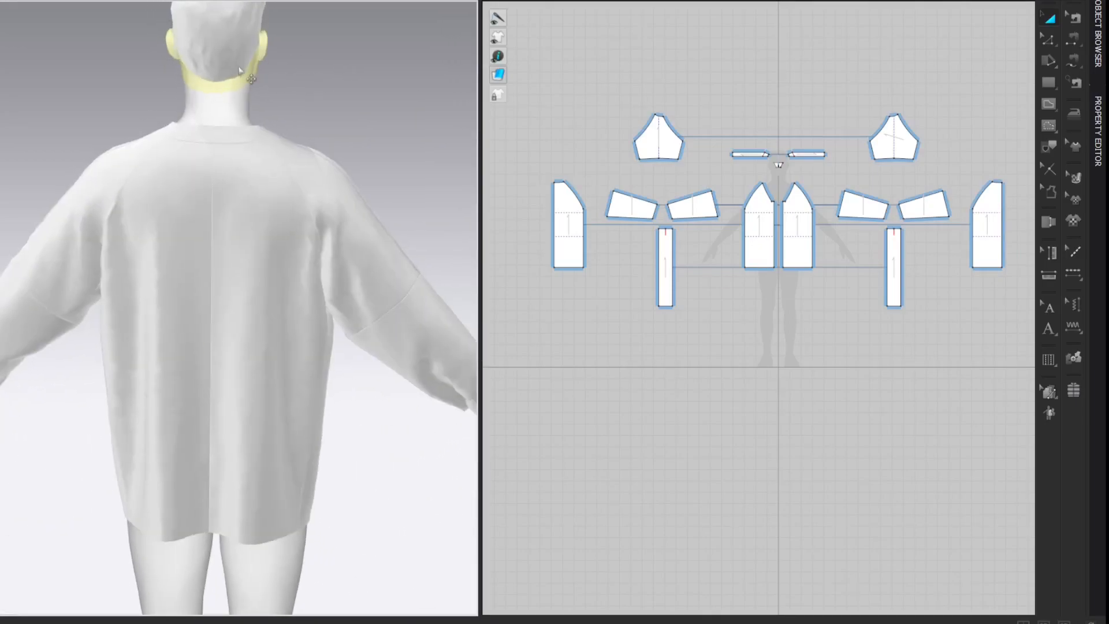
{"action": "right_click_drag", "start_coordinate": [178, 75], "coordinate": [364, 73]}
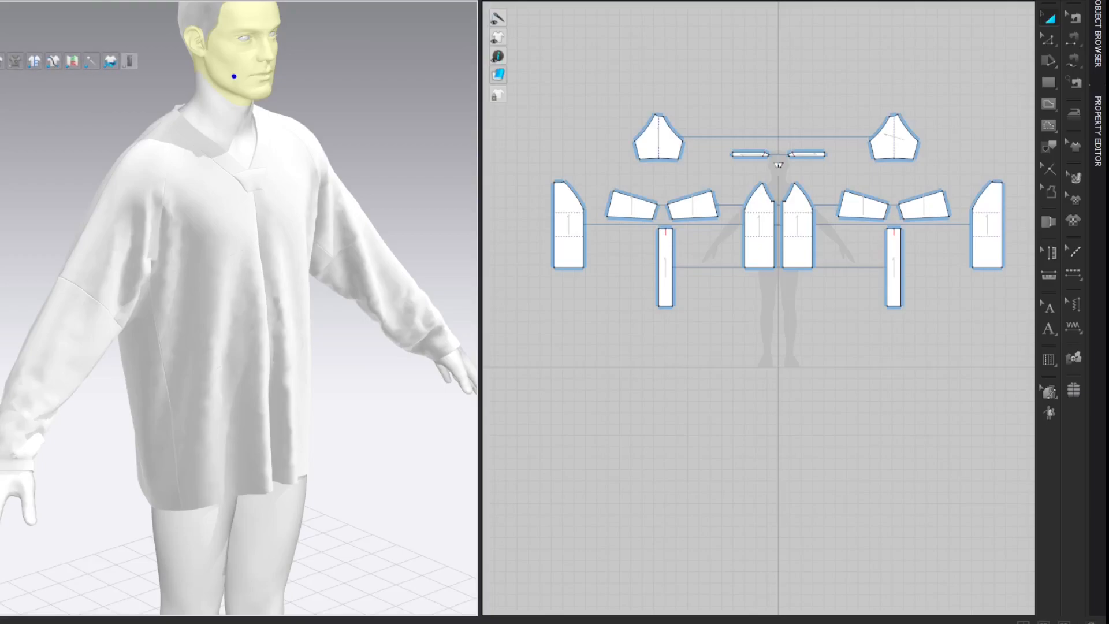
{"action": "right_click_drag", "start_coordinate": [411, 98], "coordinate": [357, 66]}
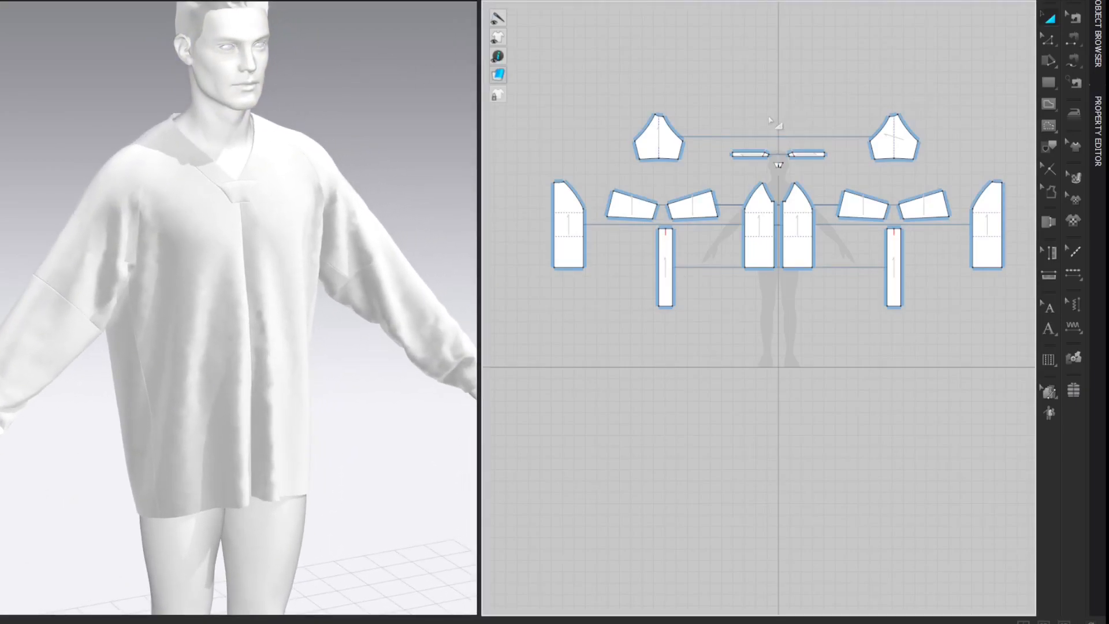
Offset the wrist edges of the two lower sleeve pieces inward with direction Retract and a distance of 6 cm.
{"action": "scroll", "coordinate": [578, 218], "scroll_direction": "up", "scroll_amount": 5}
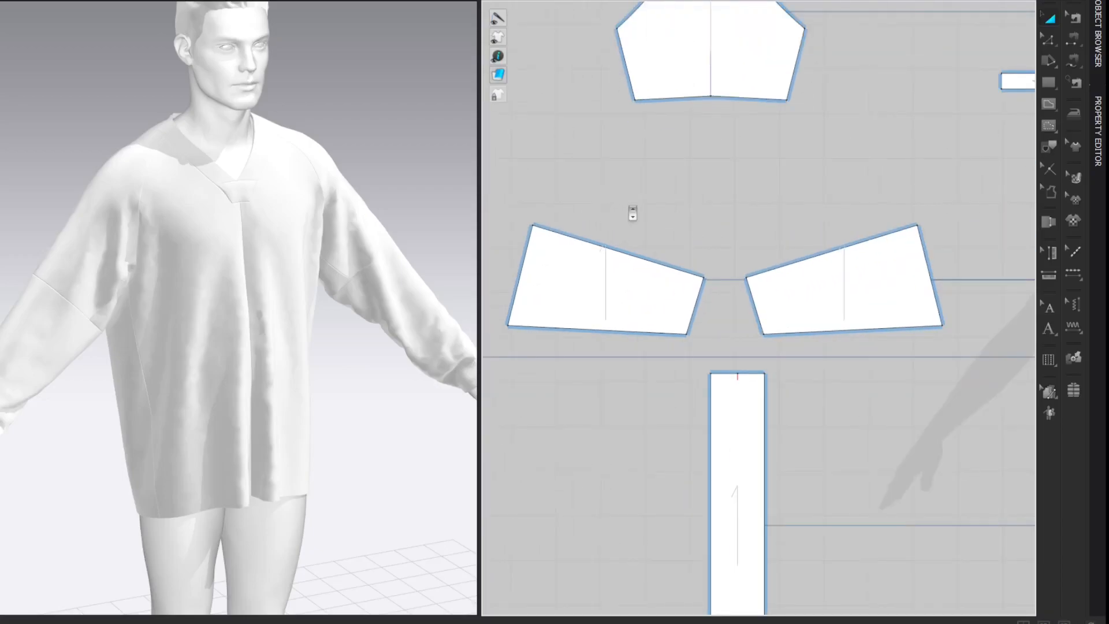
{"action": "left_click", "coordinate": [697, 302]}
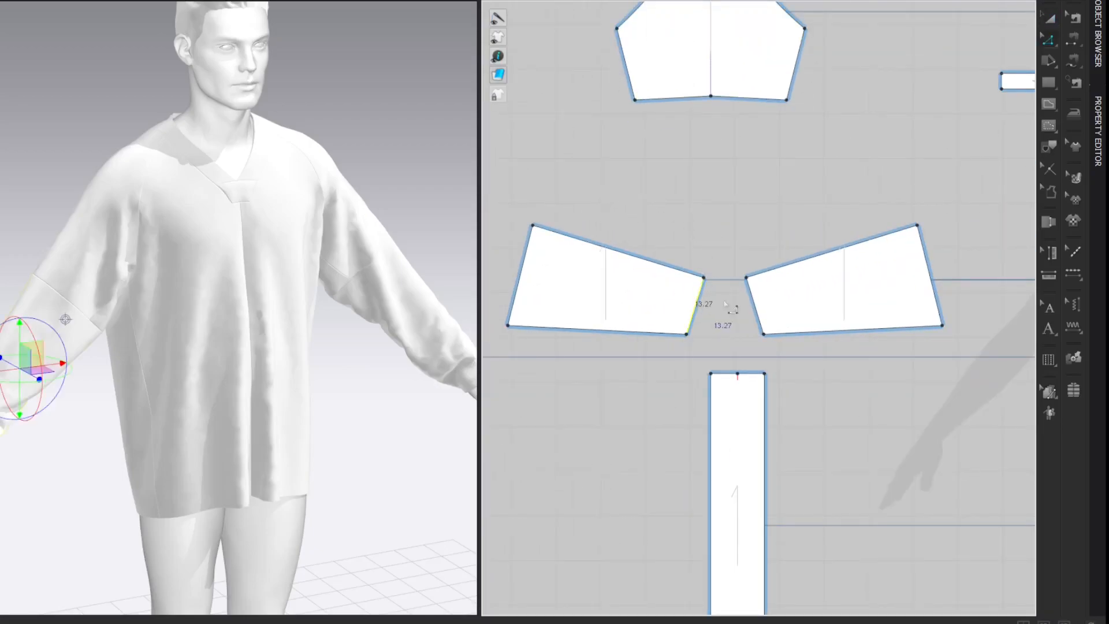
{"action": "left_click", "coordinate": [755, 307], "text": "shift"}
{"action": "right_click", "coordinate": [756, 309]}
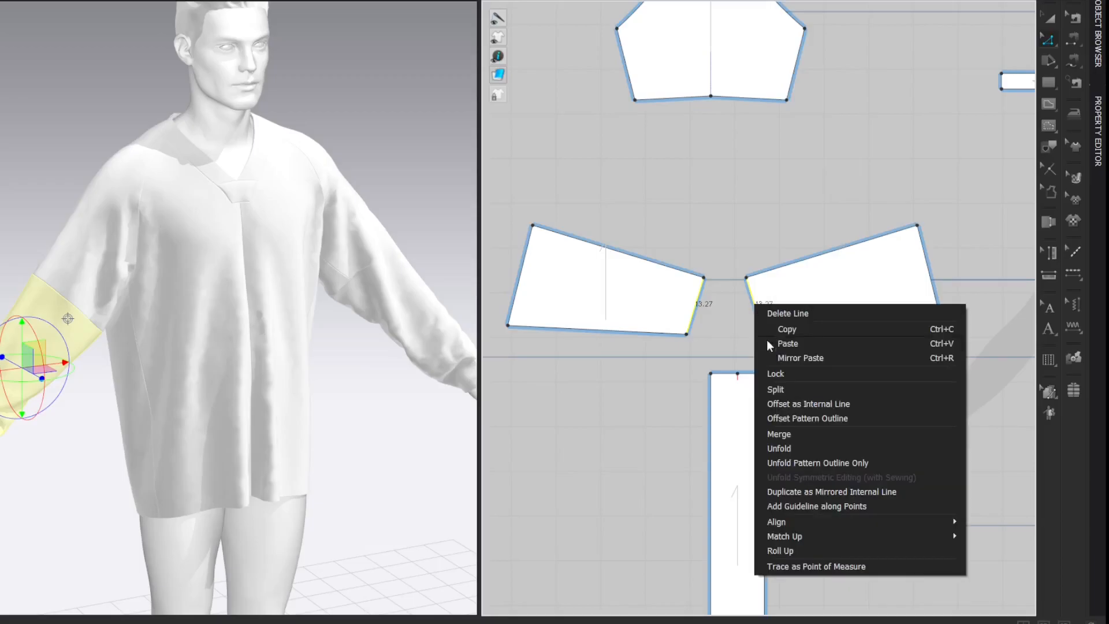
{"action": "left_click", "coordinate": [798, 417]}
{"action": "left_click_drag", "start_coordinate": [515, 130], "coordinate": [360, 115]}
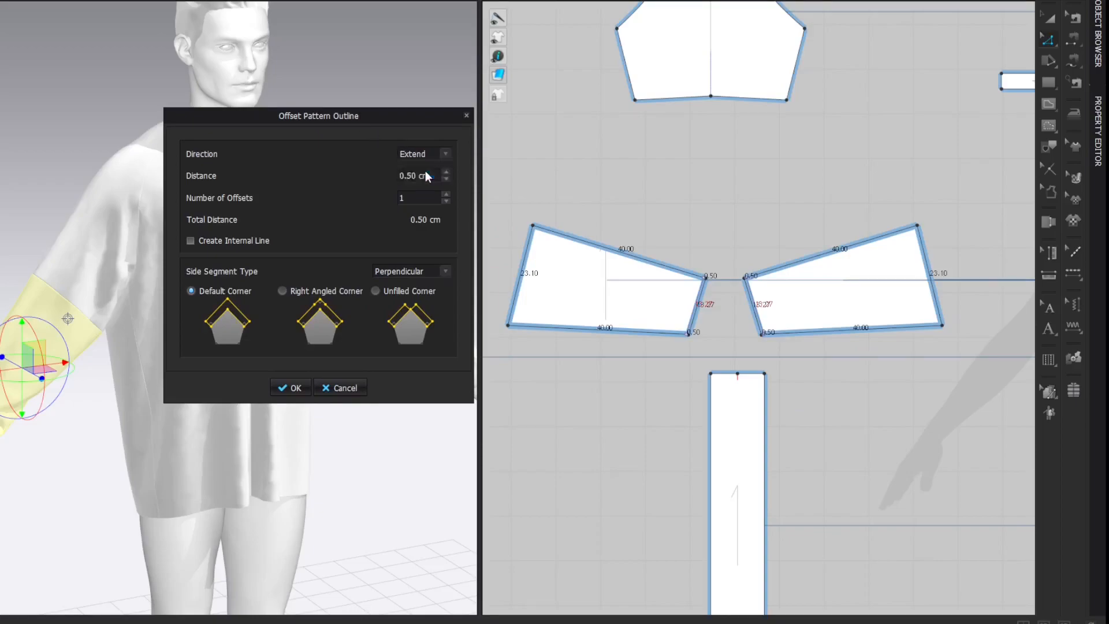
{"action": "left_click", "coordinate": [426, 173]}
{"action": "double_click", "coordinate": [281, 174]}
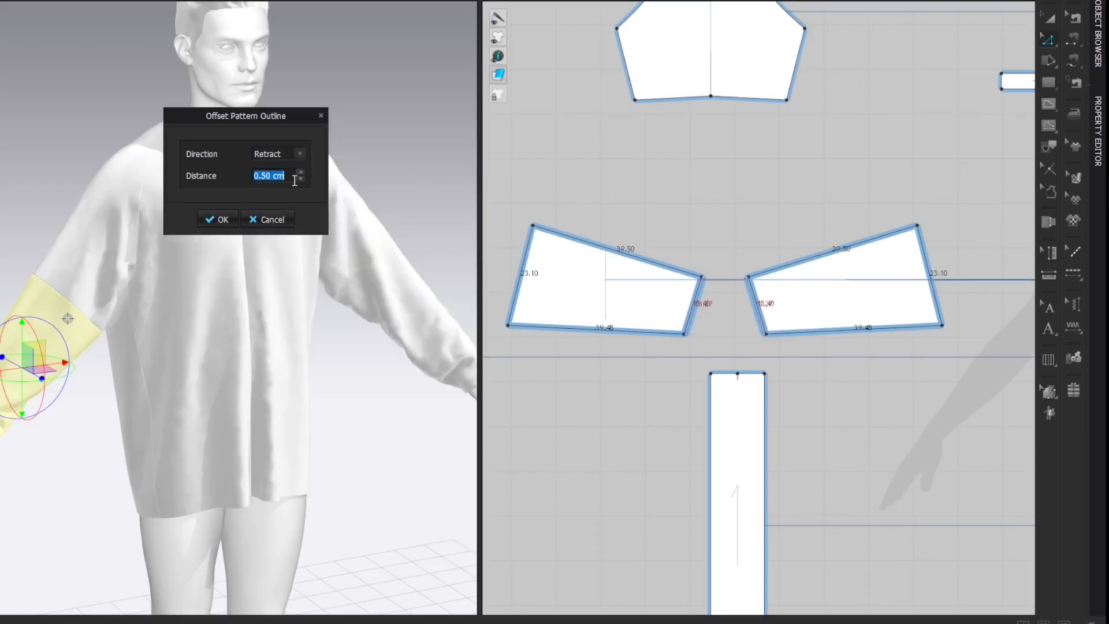
{"action": "type", "text": "6"}
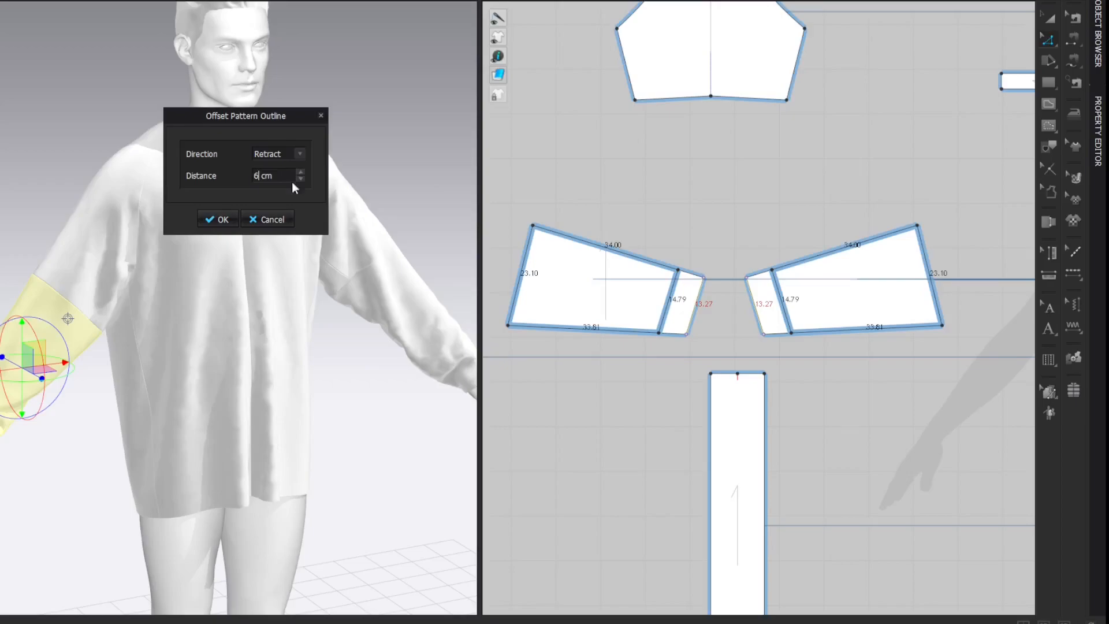
{"action": "left_click", "coordinate": [219, 219]}
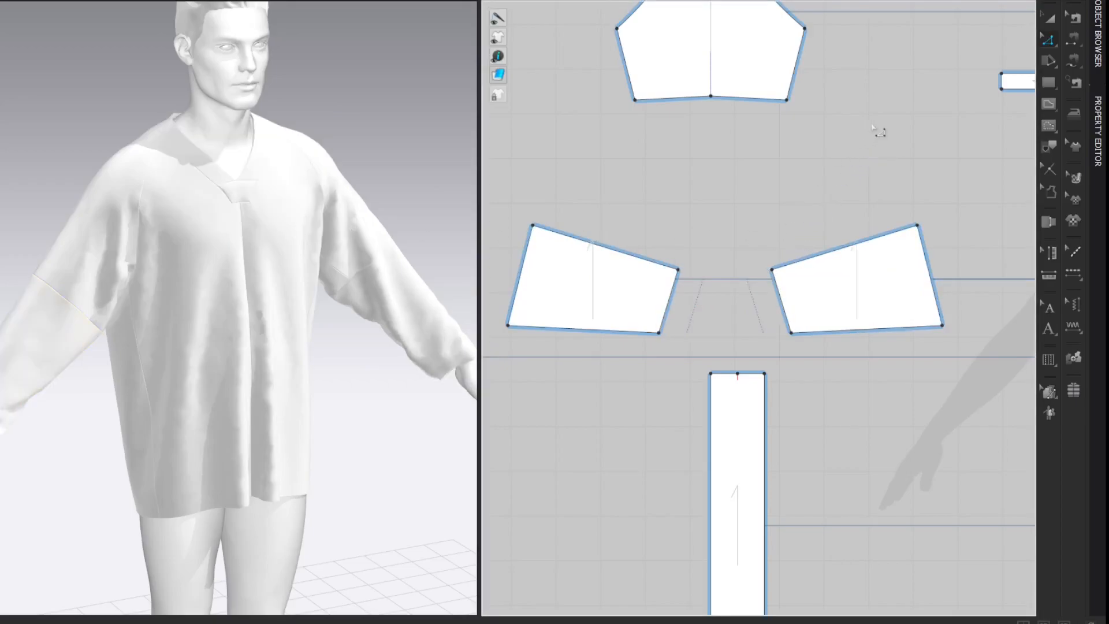
Measure both shortened wrist edges together and create a 29.58 by 6 cm rectangular cuff piece below the side panel.
{"action": "left_click", "coordinate": [668, 312]}
{"action": "left_click", "coordinate": [787, 313], "text": "shift"}
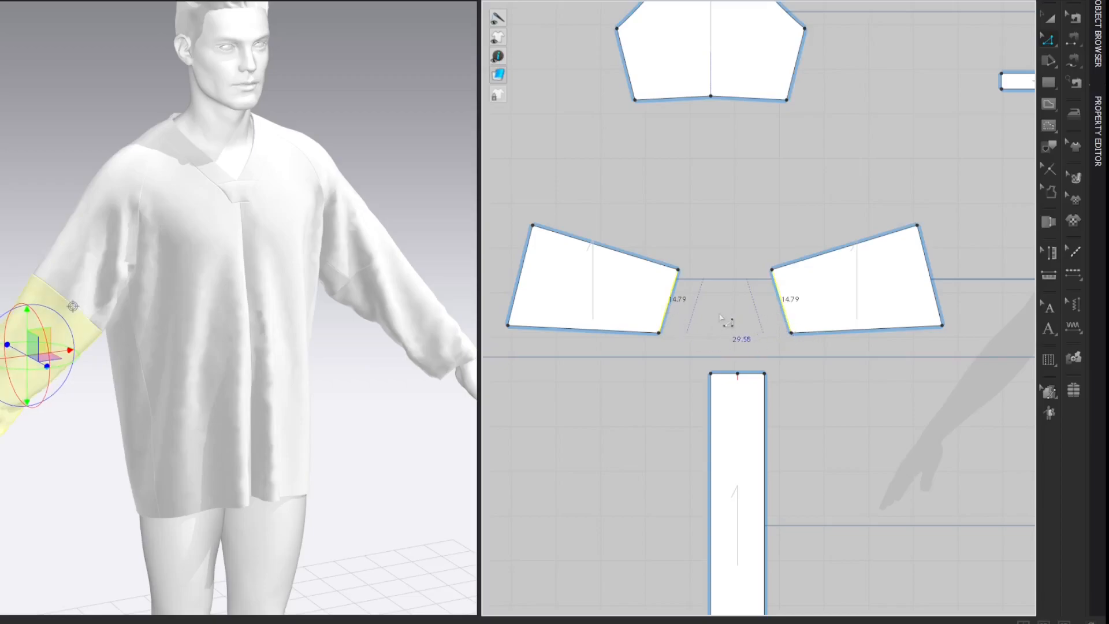
{"action": "key", "text": "s"}
{"action": "scroll", "coordinate": [723, 315], "scroll_direction": "down", "scroll_amount": 3}
{"action": "middle_click_drag", "start_coordinate": [728, 486], "coordinate": [735, 342]}
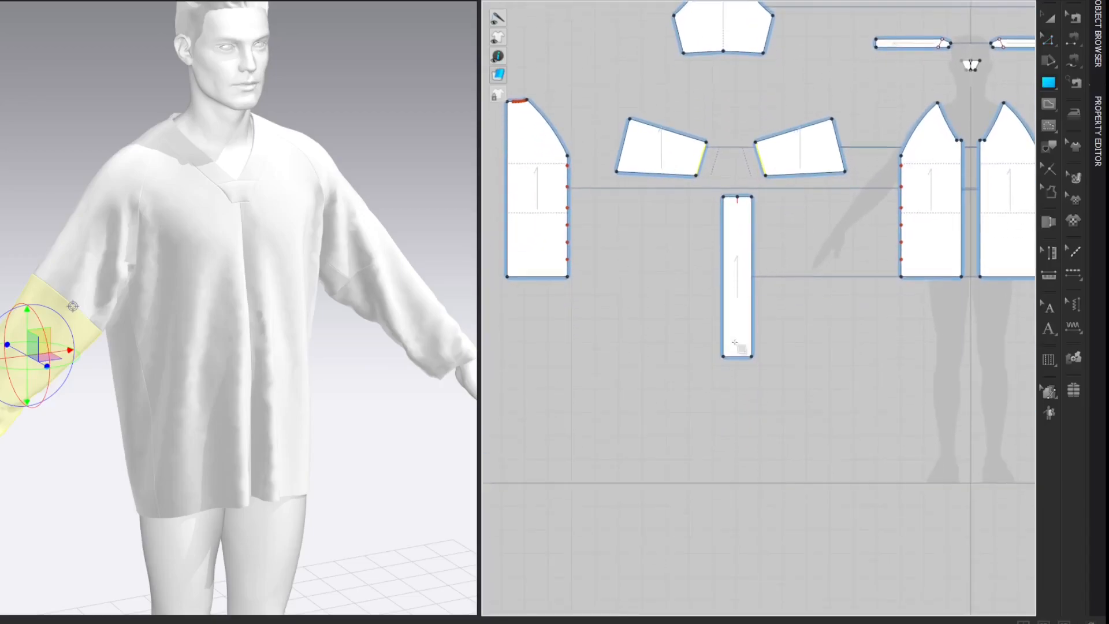
{"action": "left_click", "coordinate": [724, 401]}
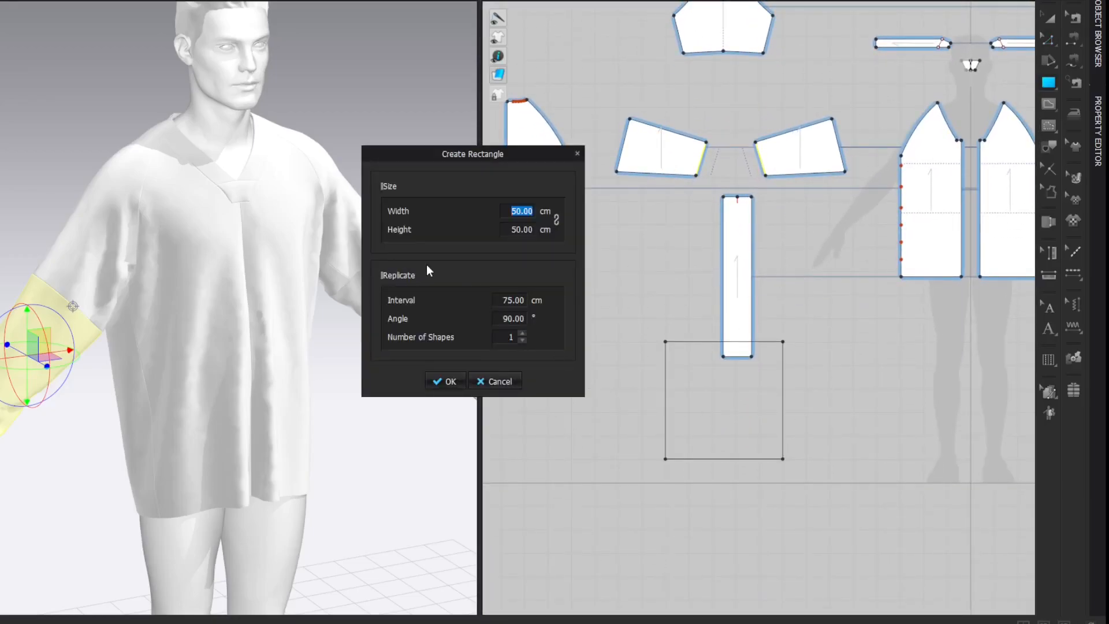
{"action": "type", "text": "29.58"}
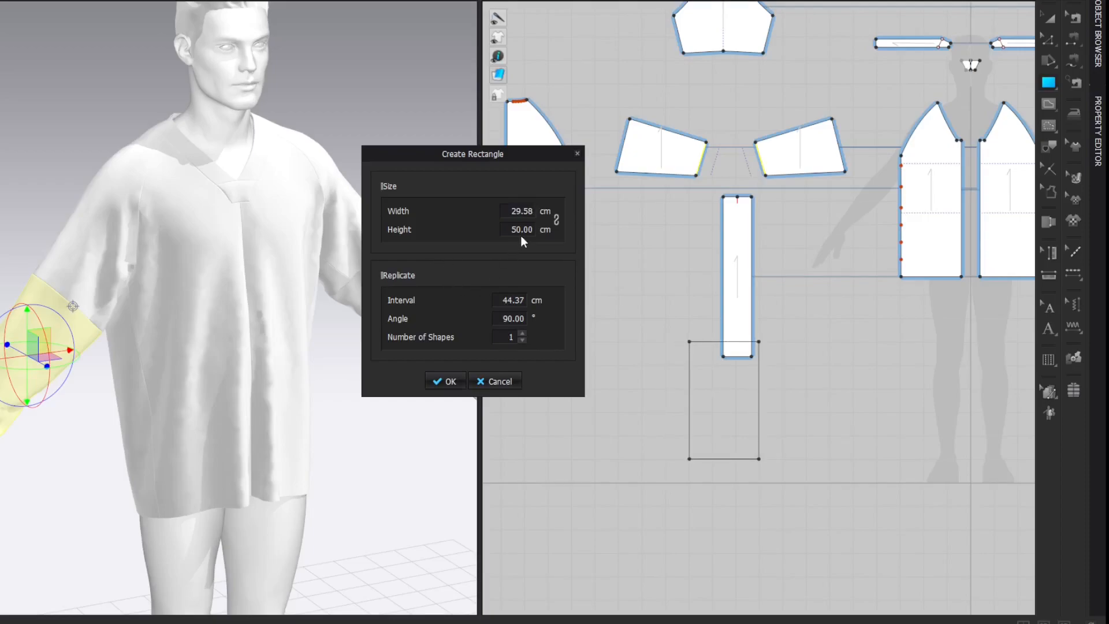
{"action": "type", "text": "6"}
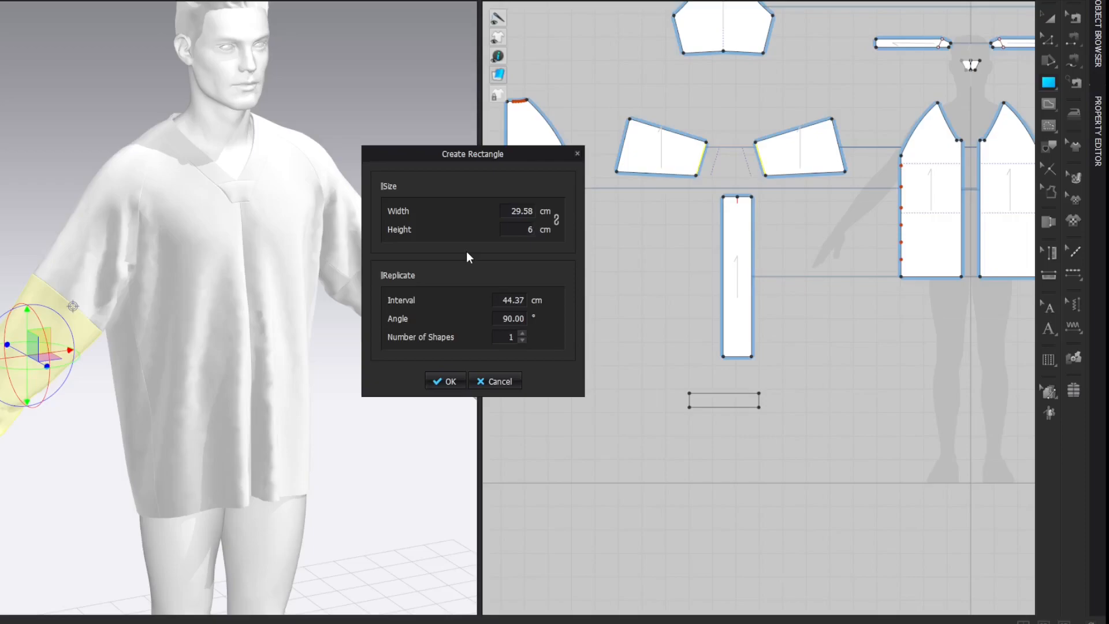
{"action": "left_click", "coordinate": [451, 382]}
{"action": "key", "text": "a"}
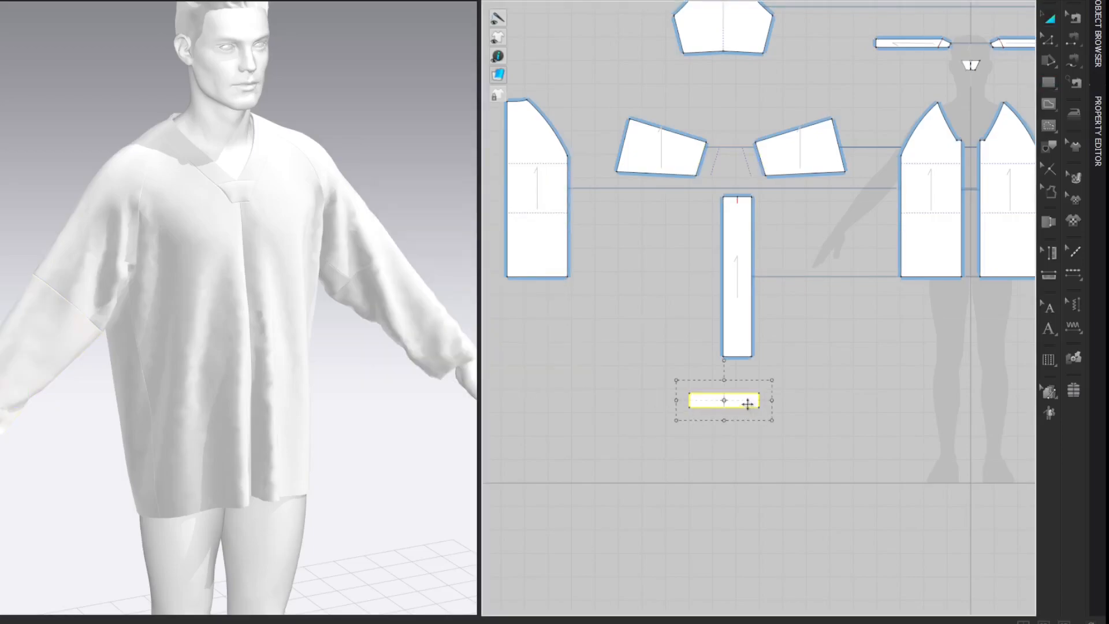
Centre the cuff piece below the side panel and set its additional rendering thickness to 1.5 mm.
{"action": "left_click_drag", "start_coordinate": [765, 406], "coordinate": [743, 396]}
{"action": "left_click", "coordinate": [841, 338]}
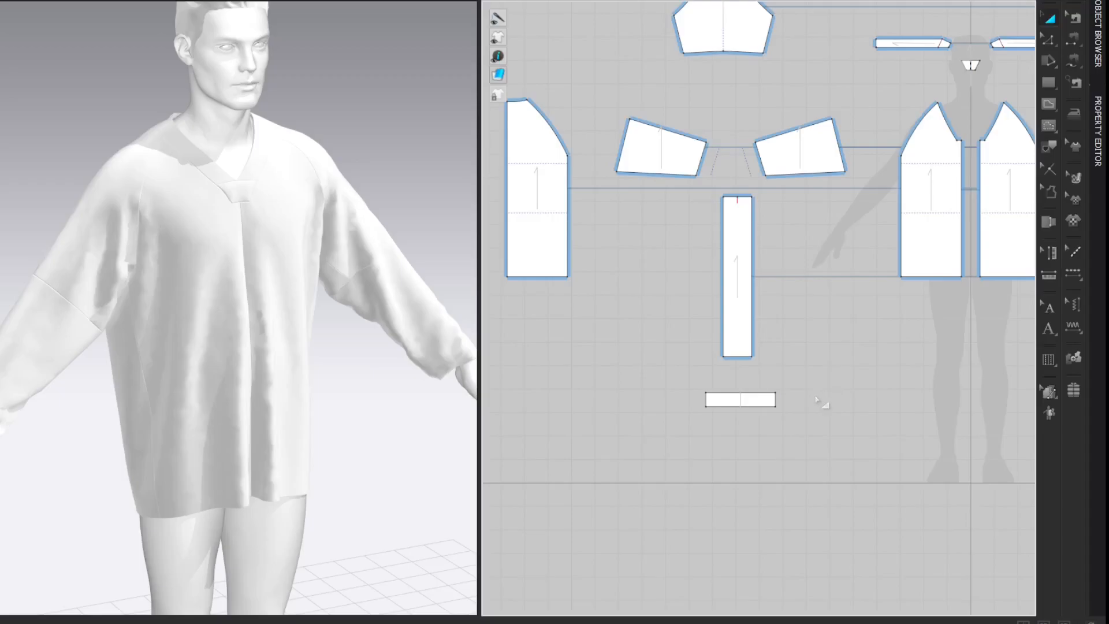
{"action": "left_click", "coordinate": [763, 405]}
{"action": "left_click", "coordinate": [1101, 147]}
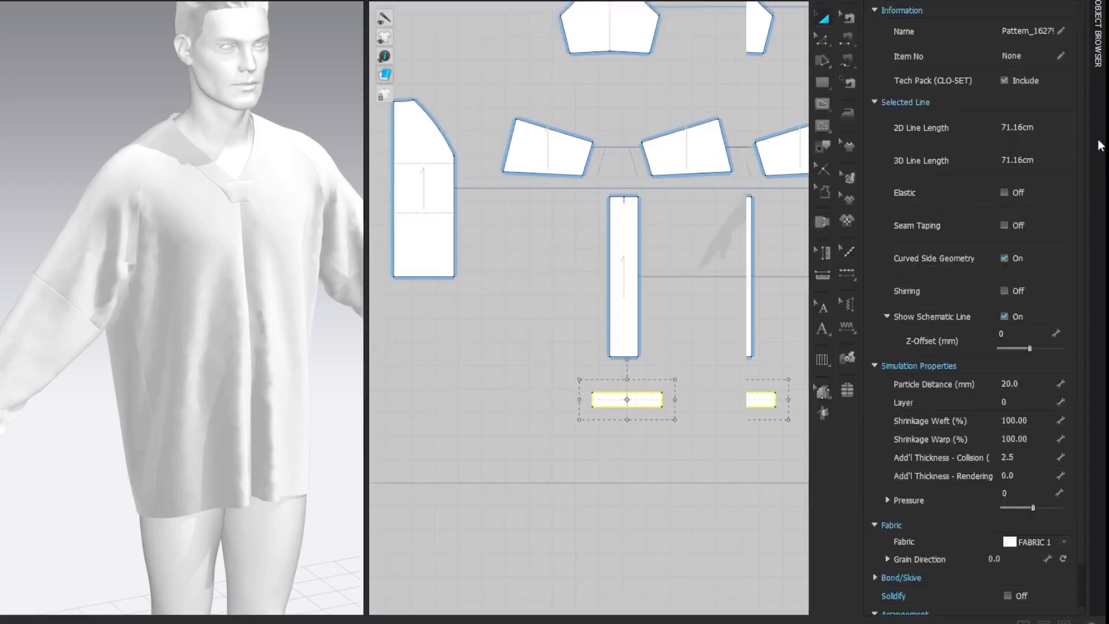
{"action": "left_click", "coordinate": [1039, 376]}
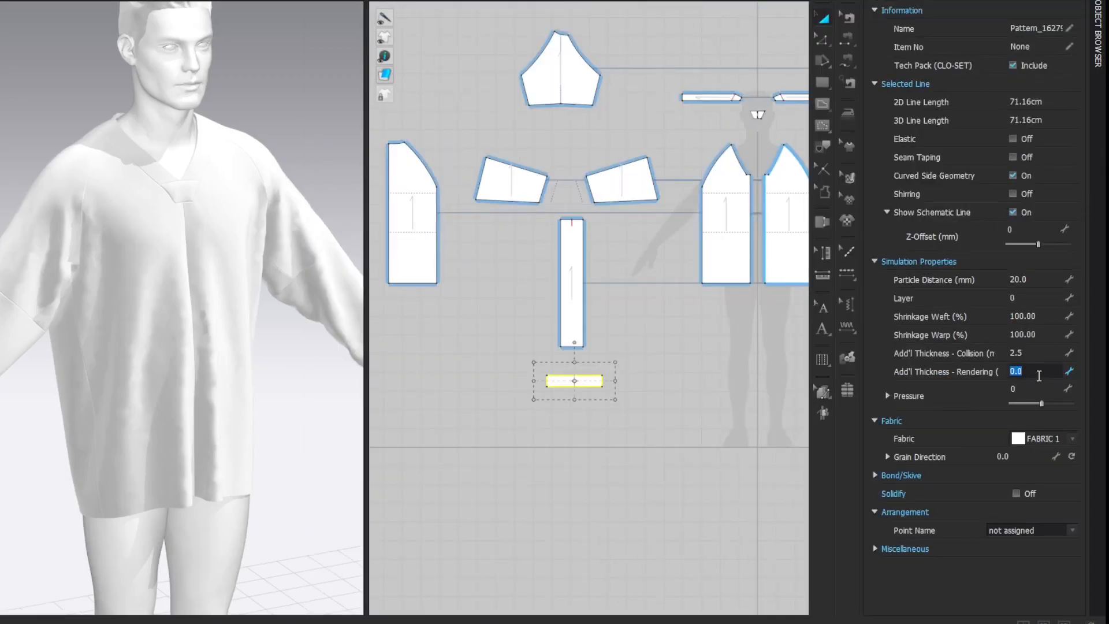
{"action": "key", "text": "Return"}
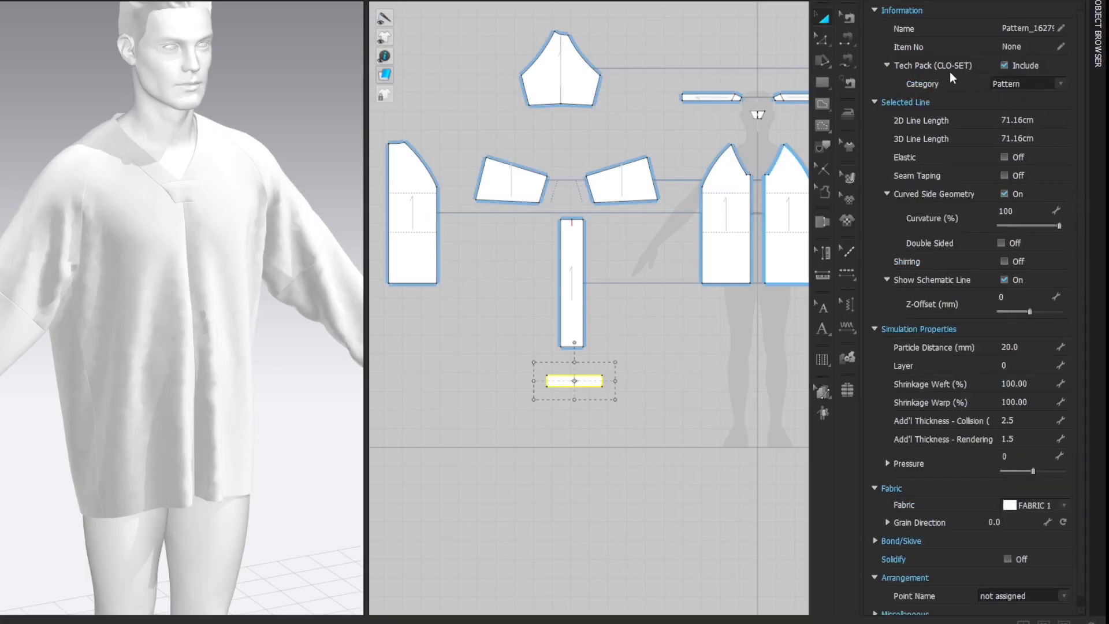
{"action": "left_click", "coordinate": [866, 1]}
{"action": "left_click", "coordinate": [968, 335]}
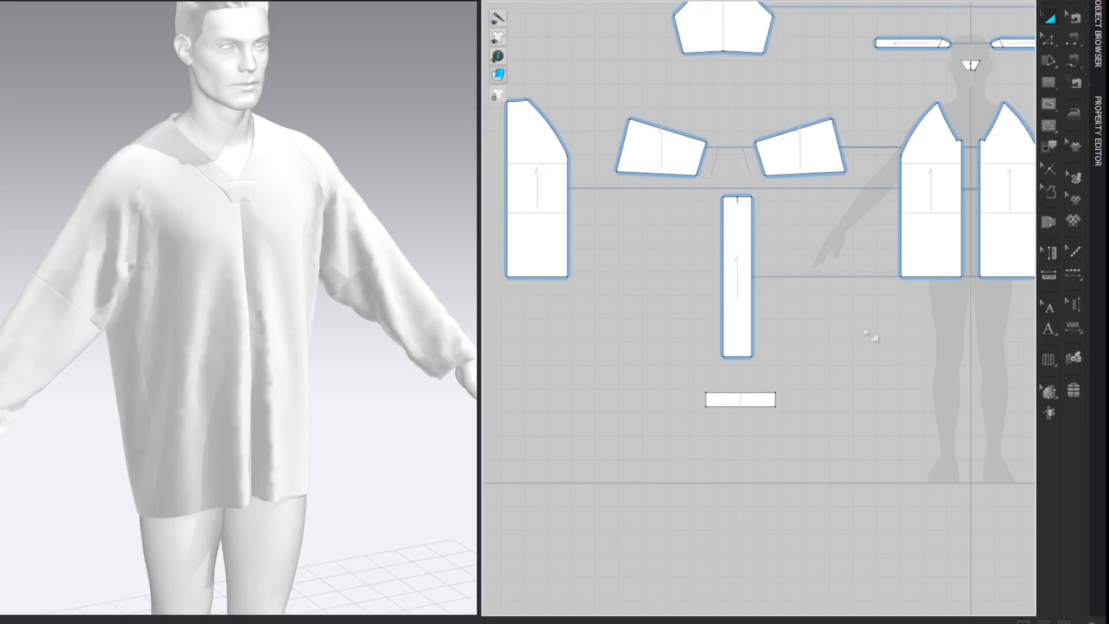
Sew the cuff's upper long edge to the wrist edges of both lower sleeve pieces with M:N sewing.
{"action": "key", "text": "m"}
{"action": "left_click", "coordinate": [707, 394]}
{"action": "left_click", "coordinate": [776, 394]}
{"action": "left_click", "coordinate": [697, 172]}
{"action": "left_click", "coordinate": [707, 144]}
{"action": "left_click", "coordinate": [757, 146]}
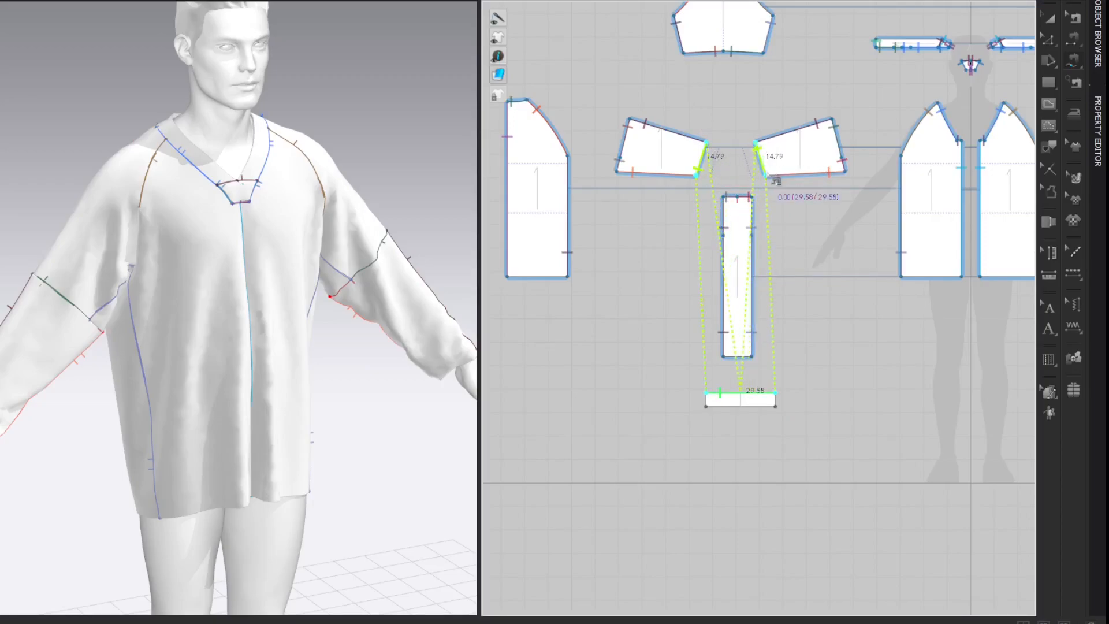
{"action": "left_click", "coordinate": [767, 175]}
{"action": "key", "text": "a"}
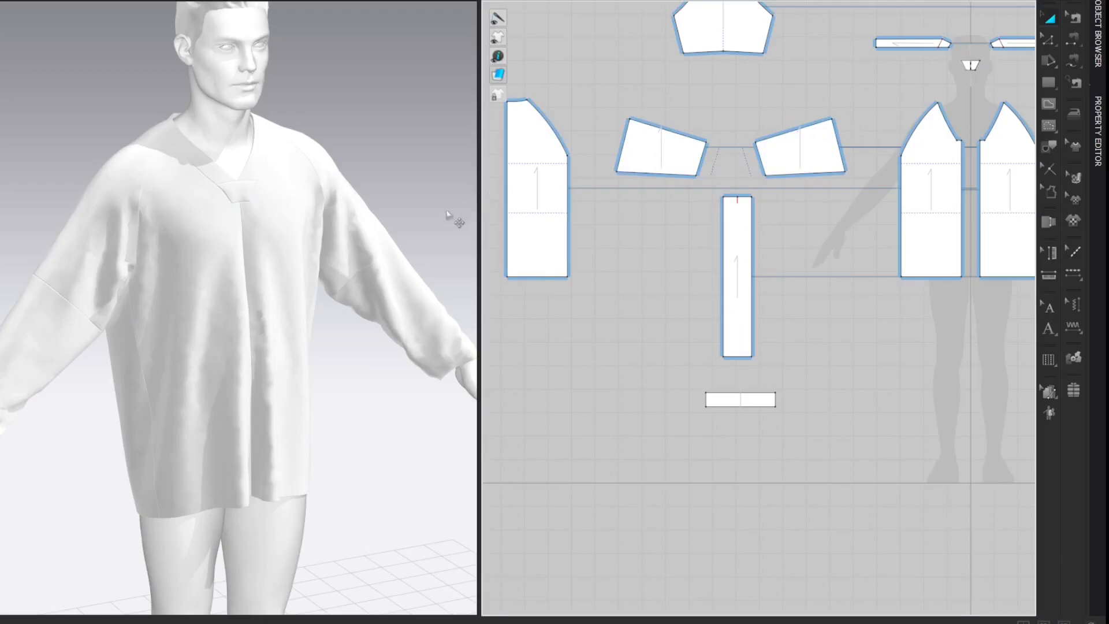
Place the cuff around the avatar's wrist over the sleeve with Superimpose (Over).
{"action": "scroll", "coordinate": [383, 230], "scroll_direction": "down", "scroll_amount": 5}
{"action": "right_click_drag", "start_coordinate": [384, 230], "coordinate": [363, 247]}
{"action": "scroll", "coordinate": [365, 249], "scroll_direction": "down", "scroll_amount": 3}
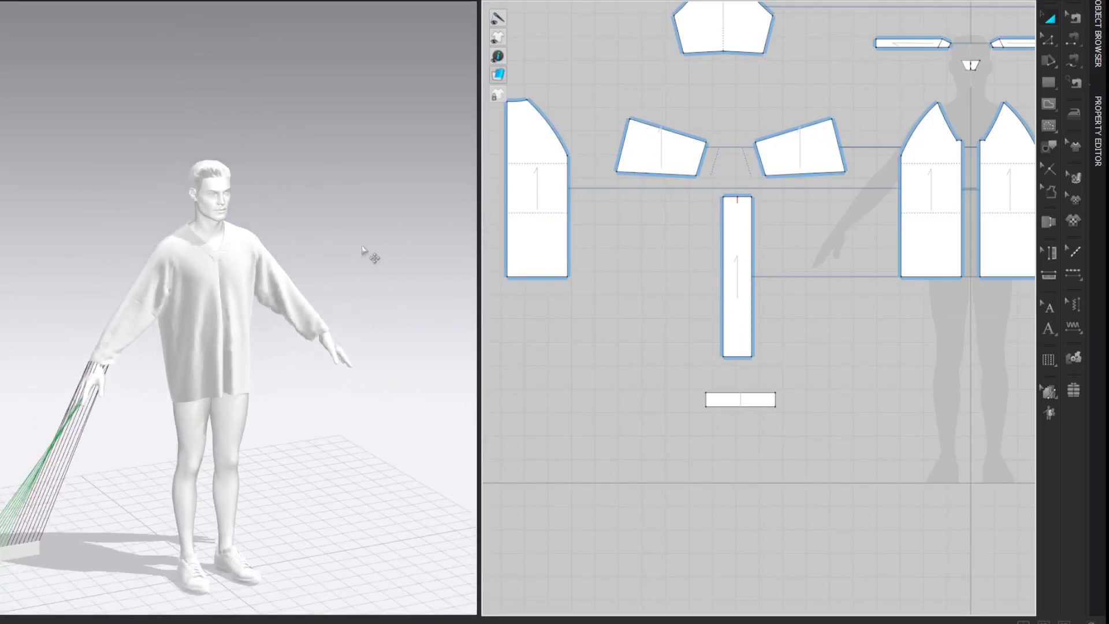
{"action": "right_click", "coordinate": [23, 555]}
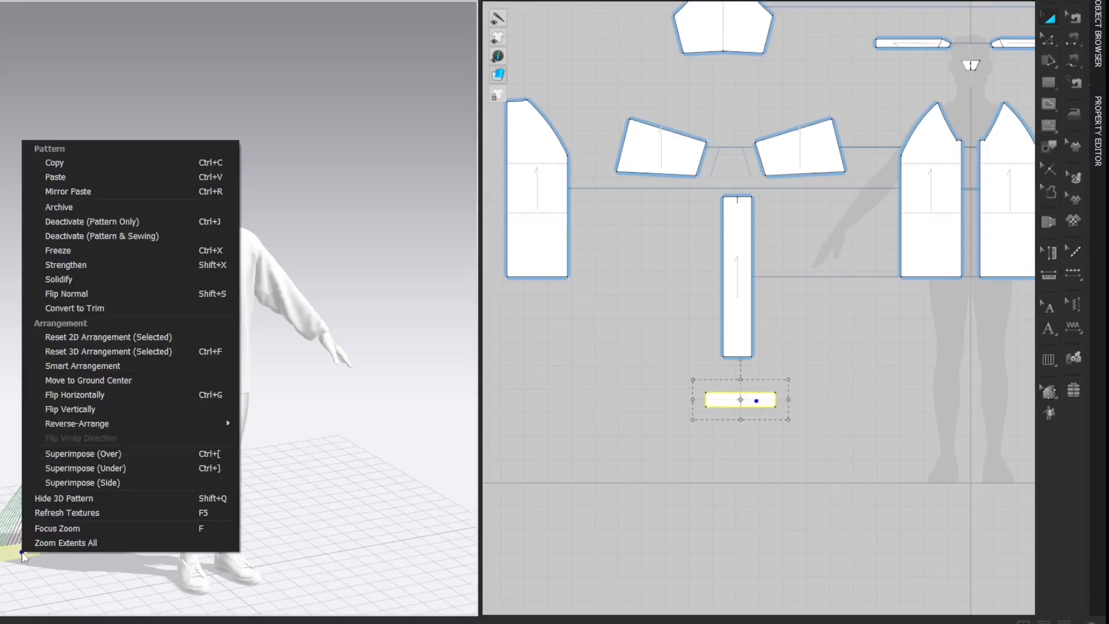
{"action": "left_click", "coordinate": [106, 454]}
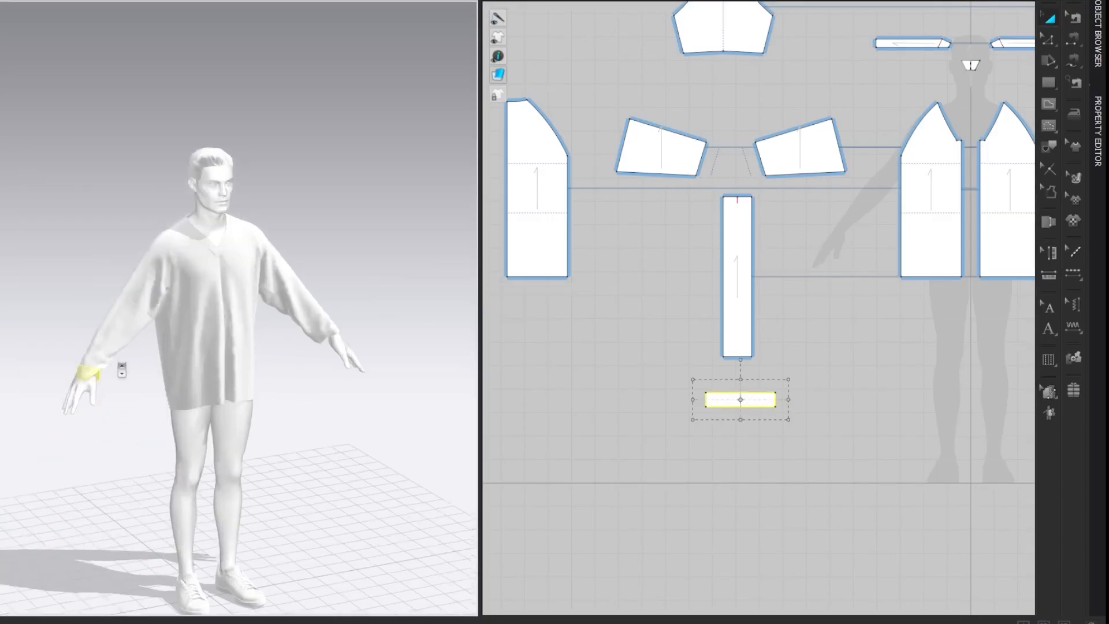
{"action": "scroll", "coordinate": [121, 370], "scroll_direction": "up", "scroll_amount": 3}
{"action": "middle_click_drag", "start_coordinate": [121, 368], "coordinate": [166, 373]}
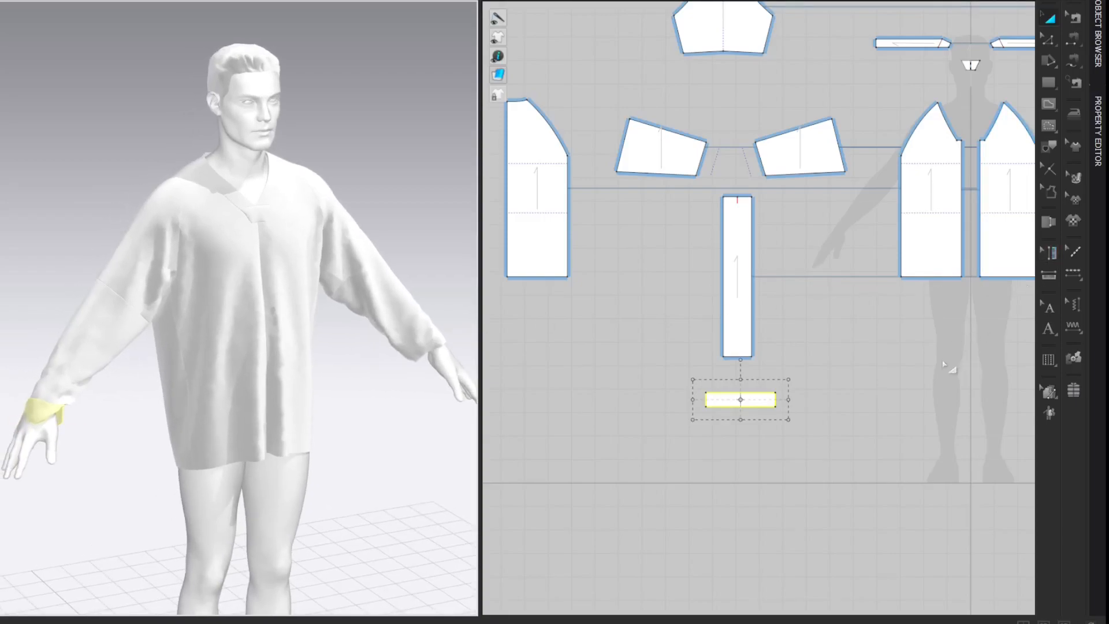
Paste a mirrored, linked copy of the cuff below the opposite side panel, level with the original.
{"action": "scroll", "coordinate": [946, 364], "scroll_direction": "down", "scroll_amount": 3}
{"action": "scroll", "coordinate": [800, 345], "scroll_direction": "up", "scroll_amount": 3}
{"action": "left_click_drag", "start_coordinate": [633, 368], "coordinate": [985, 383]}
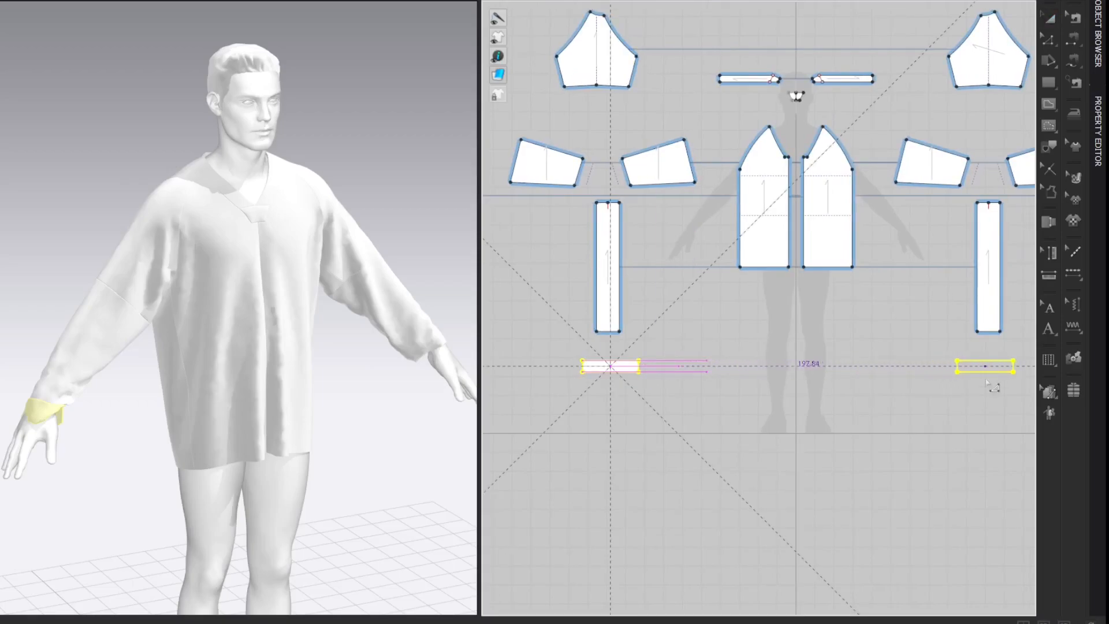
{"action": "key", "text": "a"}
{"action": "left_click", "coordinate": [869, 290]}
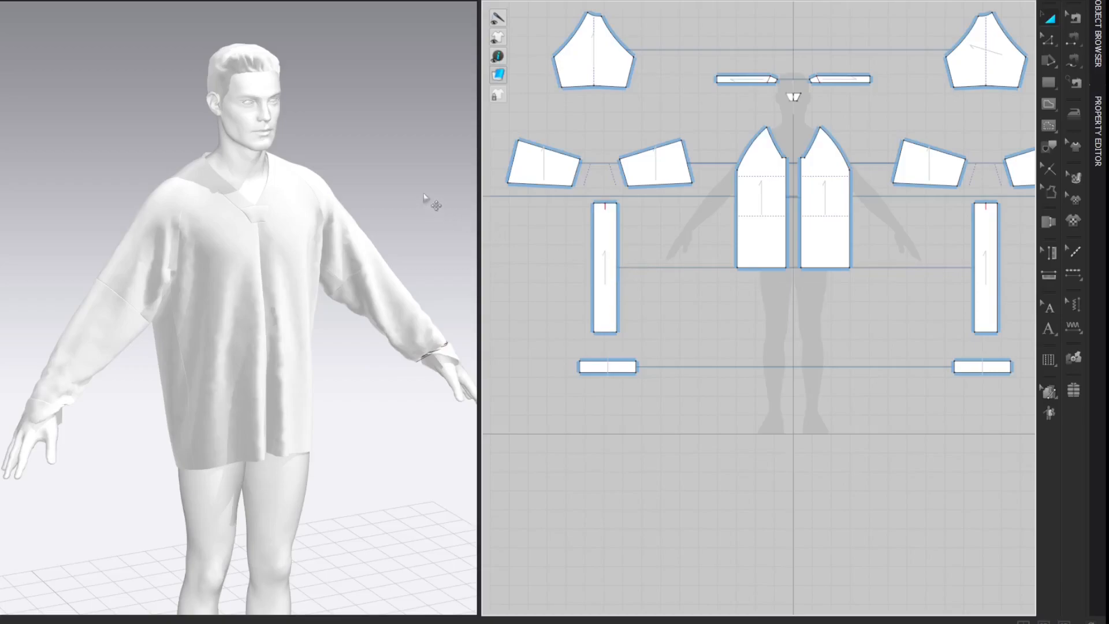
Simulate the garment and pull both cuffs into place at the avatar's wrists.
{"action": "key", "text": "space"}
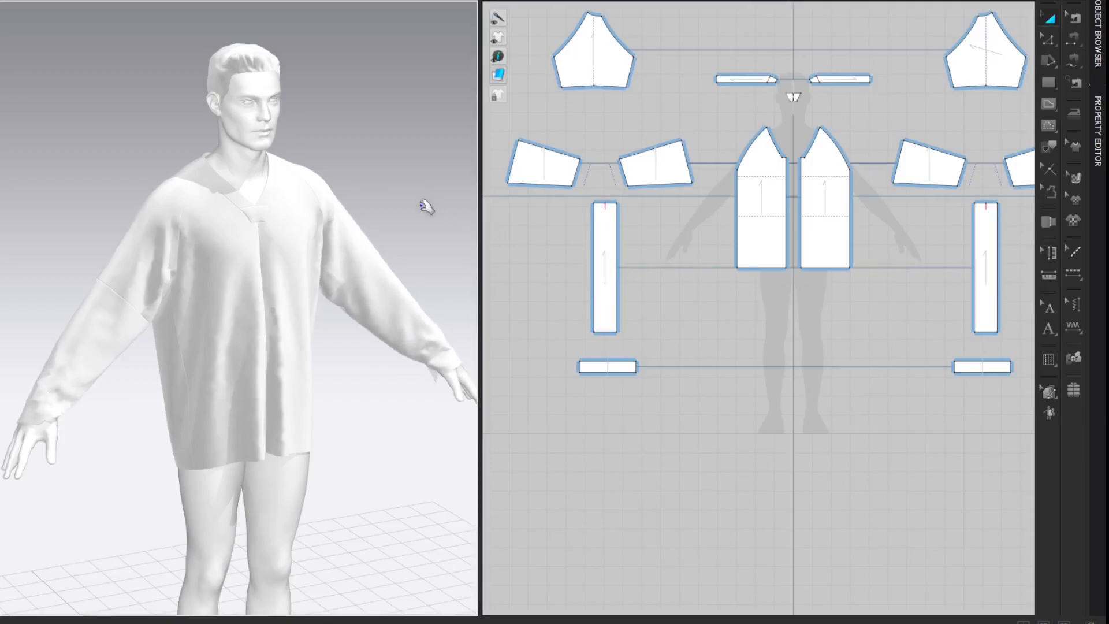
{"action": "left_click", "coordinate": [62, 415]}
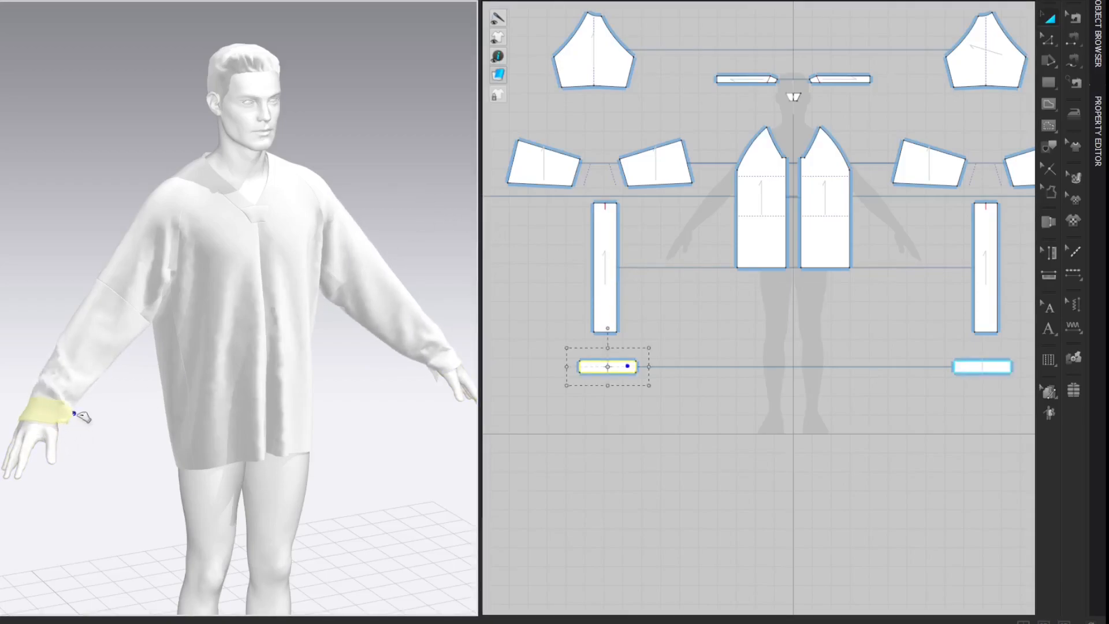
{"action": "left_click_drag", "start_coordinate": [446, 371], "coordinate": [447, 384]}
{"action": "left_click", "coordinate": [429, 351]}
{"action": "left_click", "coordinate": [456, 236]}
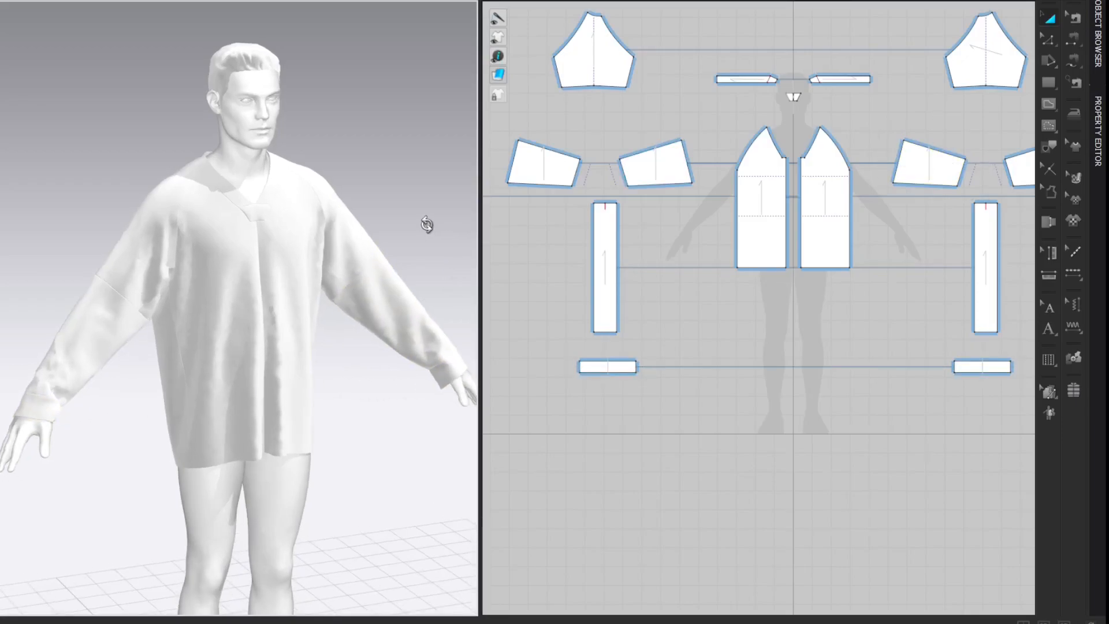
Sew the cuff's two short ends together to close it, and run the simulation.
{"action": "key", "text": "n"}
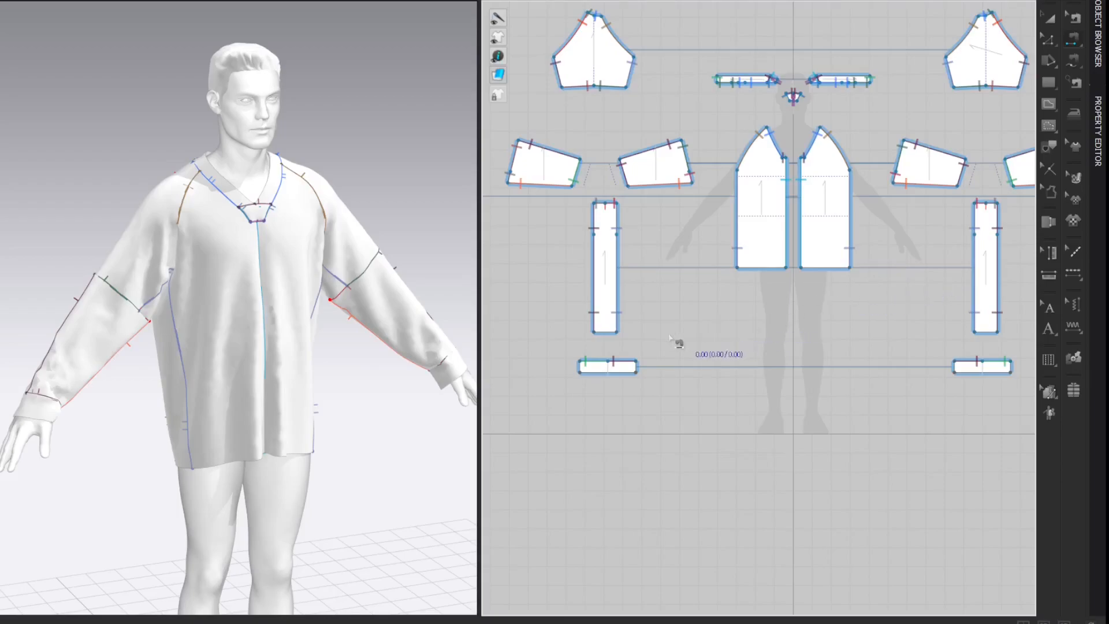
{"action": "scroll", "coordinate": [572, 366], "scroll_direction": "up", "scroll_amount": 3}
{"action": "scroll", "coordinate": [577, 371], "scroll_direction": "up", "scroll_amount": 2}
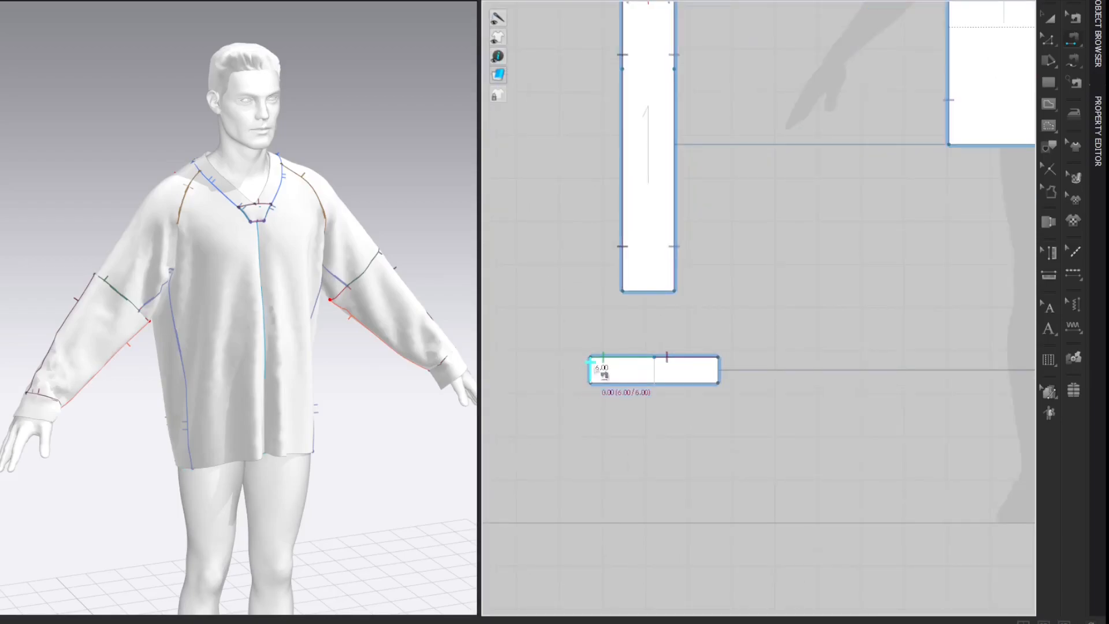
{"action": "left_click", "coordinate": [720, 370]}
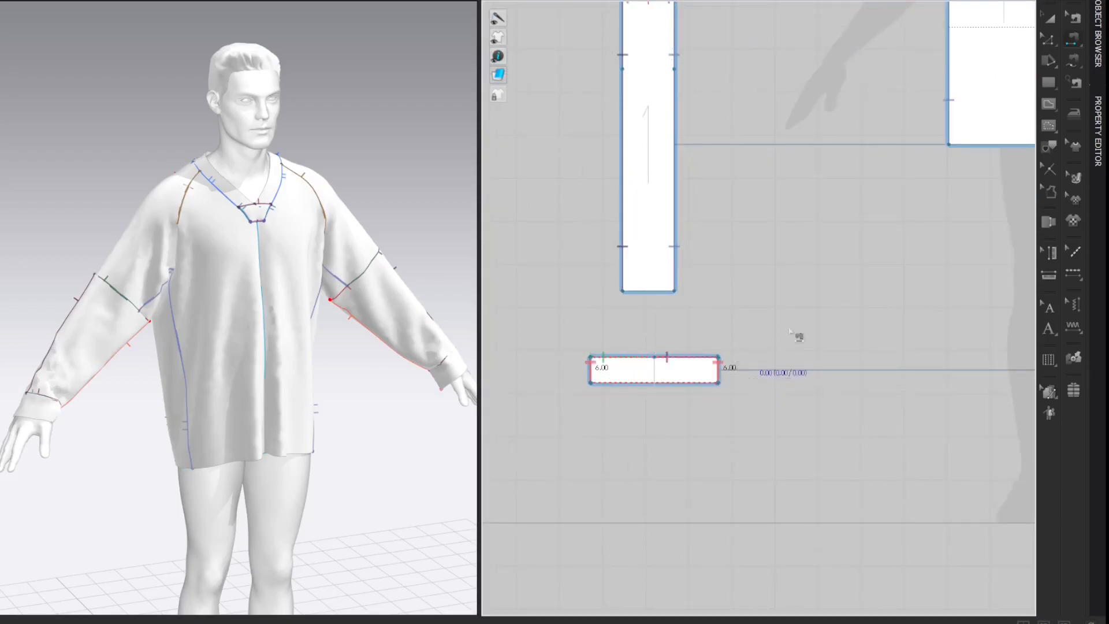
{"action": "key", "text": "a"}
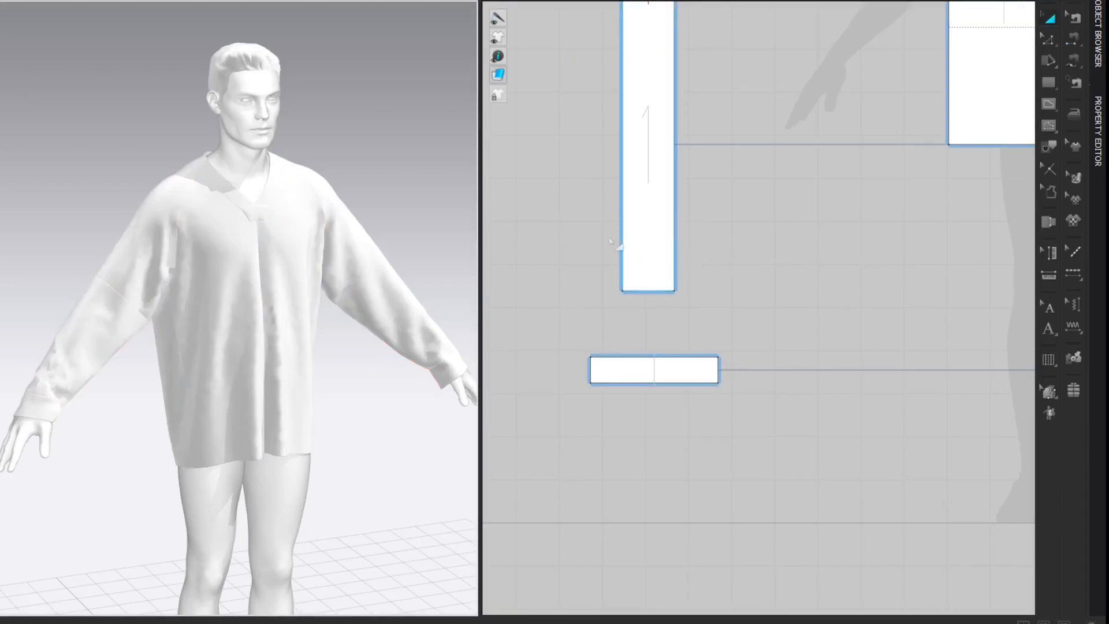
{"action": "key", "text": "space"}
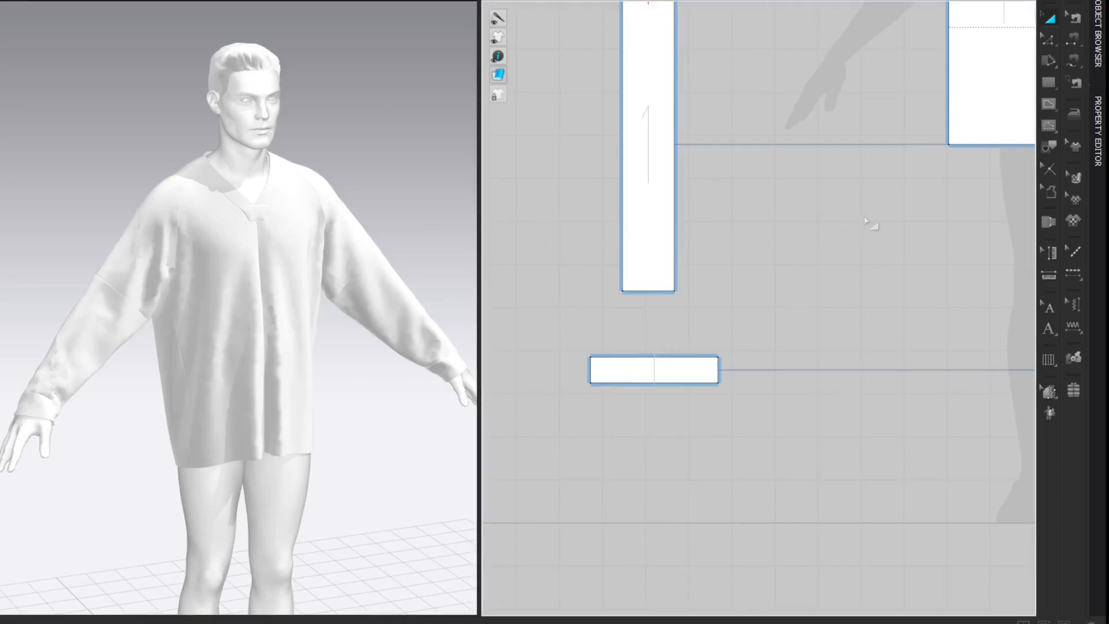
Scale the cuff's width to 90 % from its outer end, keeping the opposite end fixed.
{"action": "left_click", "coordinate": [687, 367]}
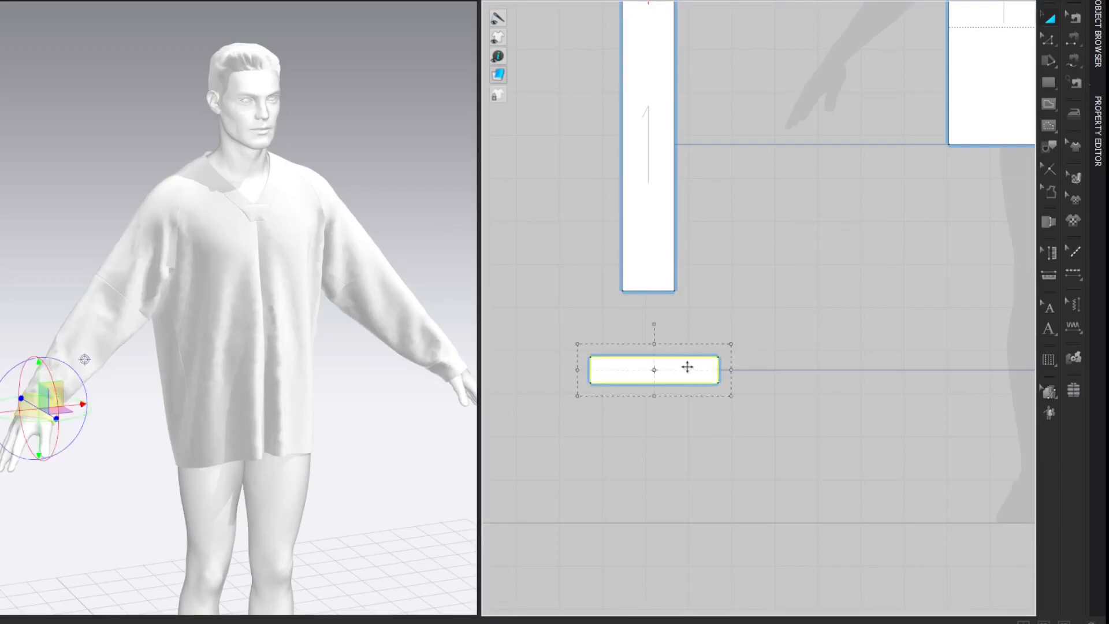
{"action": "left_click_drag", "start_coordinate": [578, 371], "coordinate": [584, 370]}
{"action": "type", "text": "90"}
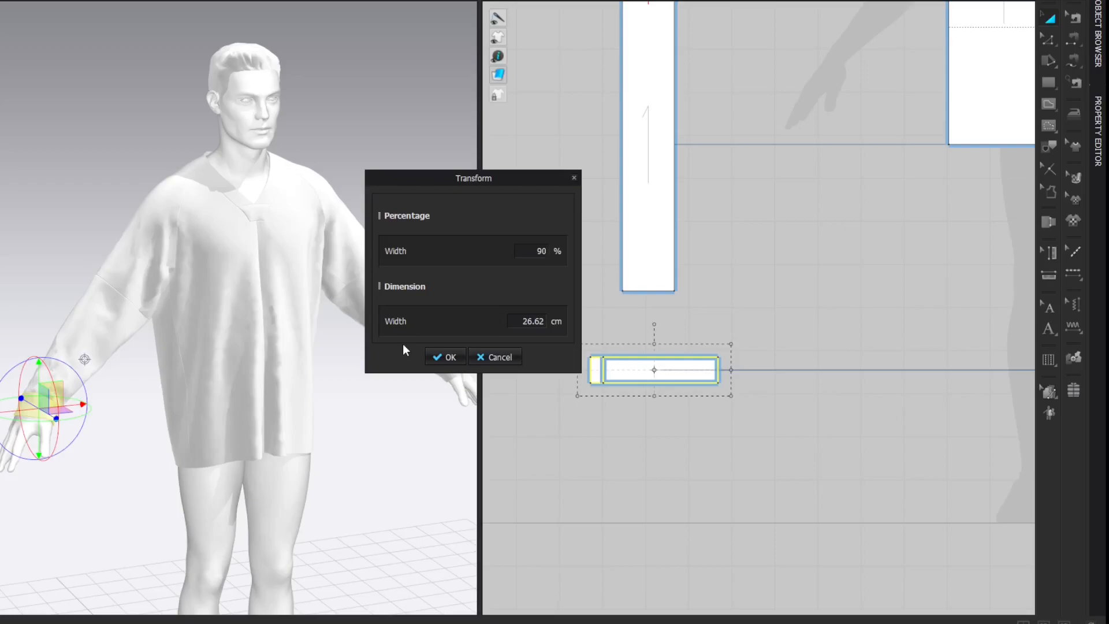
{"action": "key", "text": "Return"}
{"action": "left_click", "coordinate": [430, 228]}
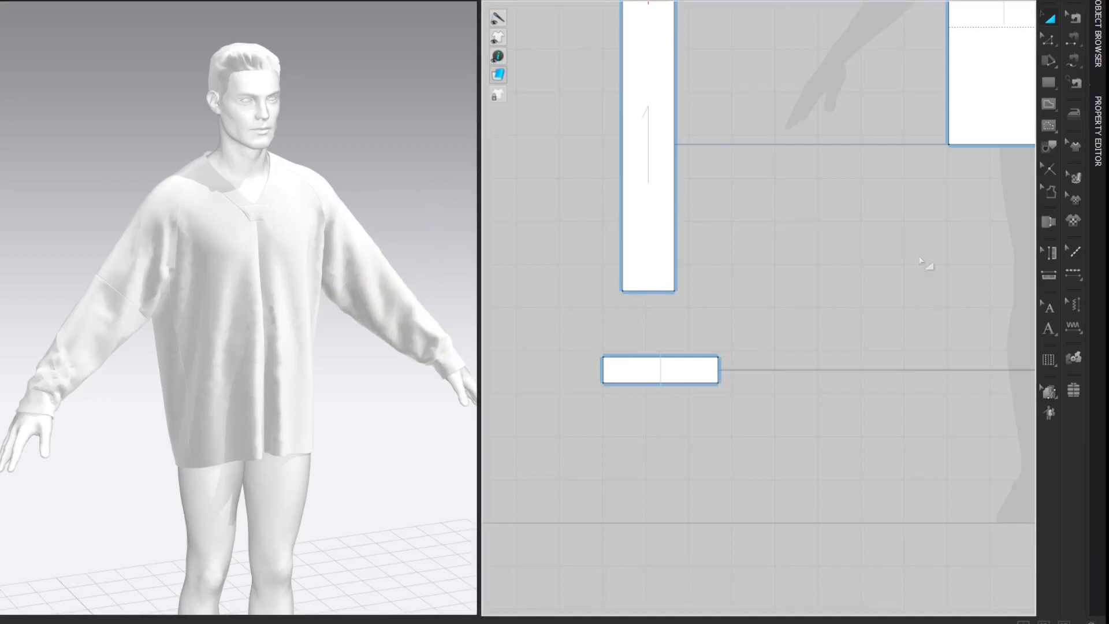
Offset the back, side and front hem edges as internal lines at 6 cm, and Cut & Sew the panels along them.
{"action": "scroll", "coordinate": [923, 260], "scroll_direction": "down", "scroll_amount": 5}
{"action": "scroll", "coordinate": [924, 260], "scroll_direction": "up", "scroll_amount": 3}
{"action": "right_click_drag", "start_coordinate": [892, 260], "coordinate": [889, 313]}
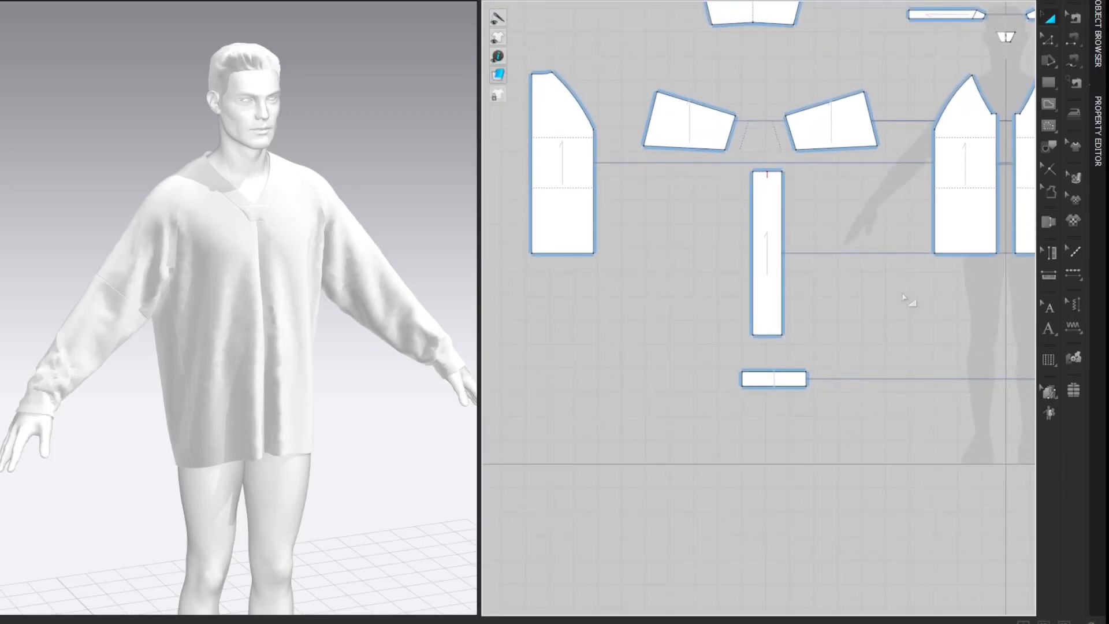
{"action": "key", "text": "z"}
{"action": "left_click", "coordinate": [586, 253]}
{"action": "left_click", "coordinate": [767, 334], "text": "shift"}
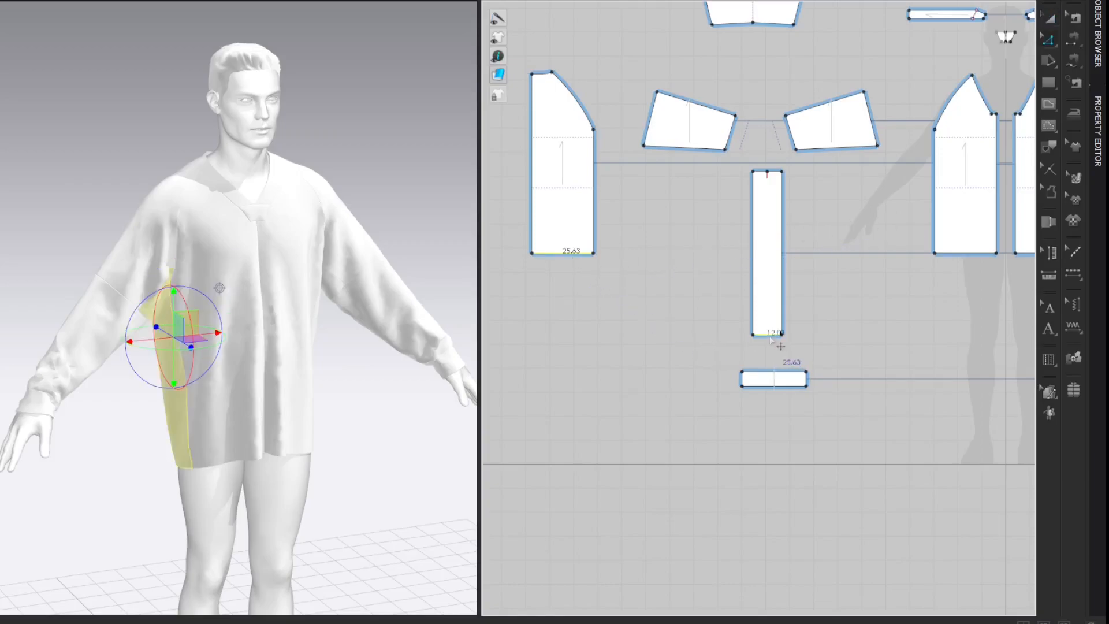
{"action": "left_click", "coordinate": [966, 254], "text": "shift"}
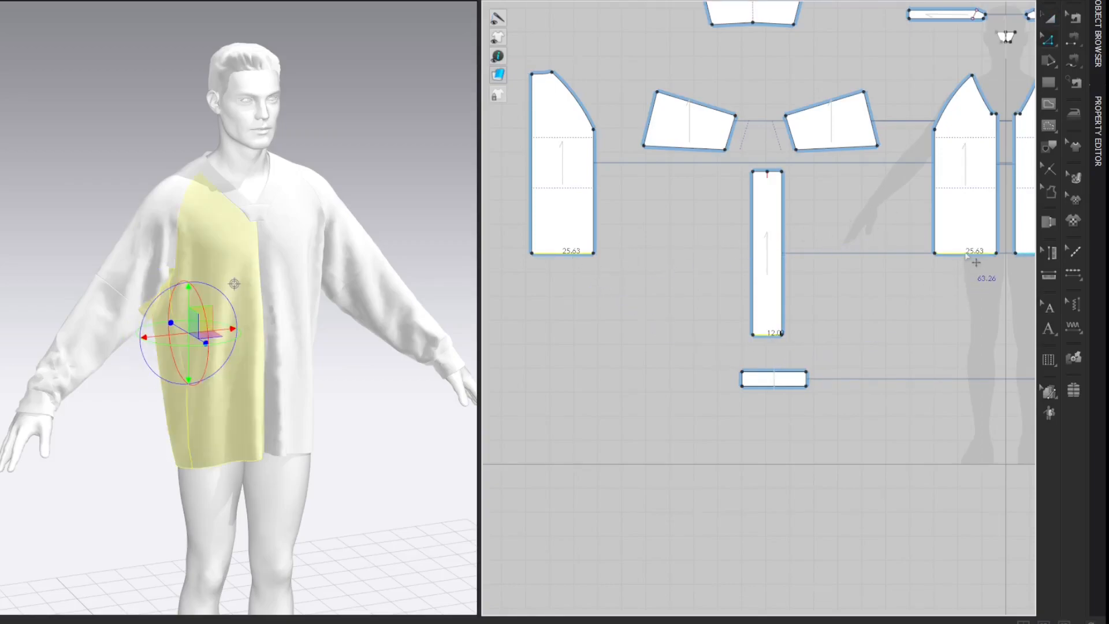
{"action": "right_click", "coordinate": [966, 254]}
{"action": "left_click", "coordinate": [969, 349]}
{"action": "left_click_drag", "start_coordinate": [511, 174], "coordinate": [441, 164]}
{"action": "type", "text": "6"}
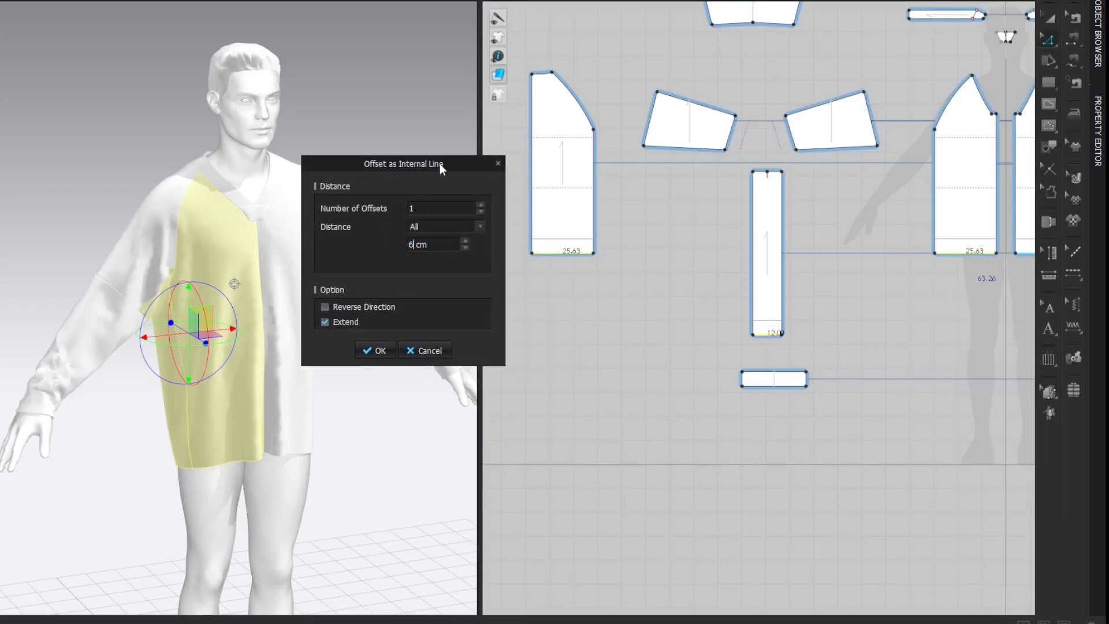
{"action": "left_click", "coordinate": [383, 346]}
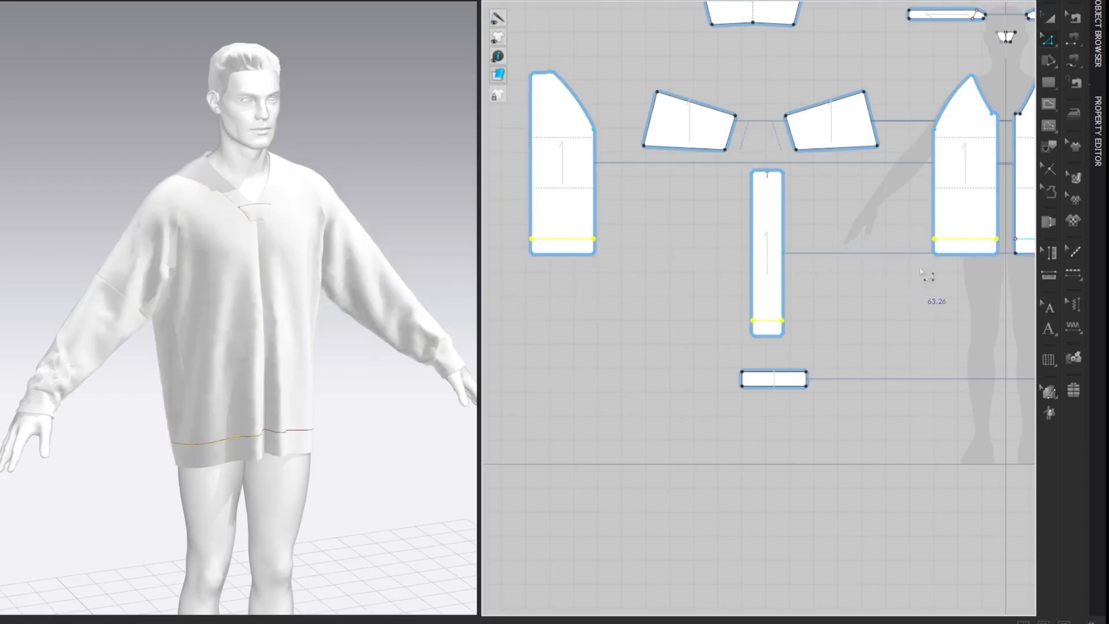
{"action": "right_click", "coordinate": [956, 241]}
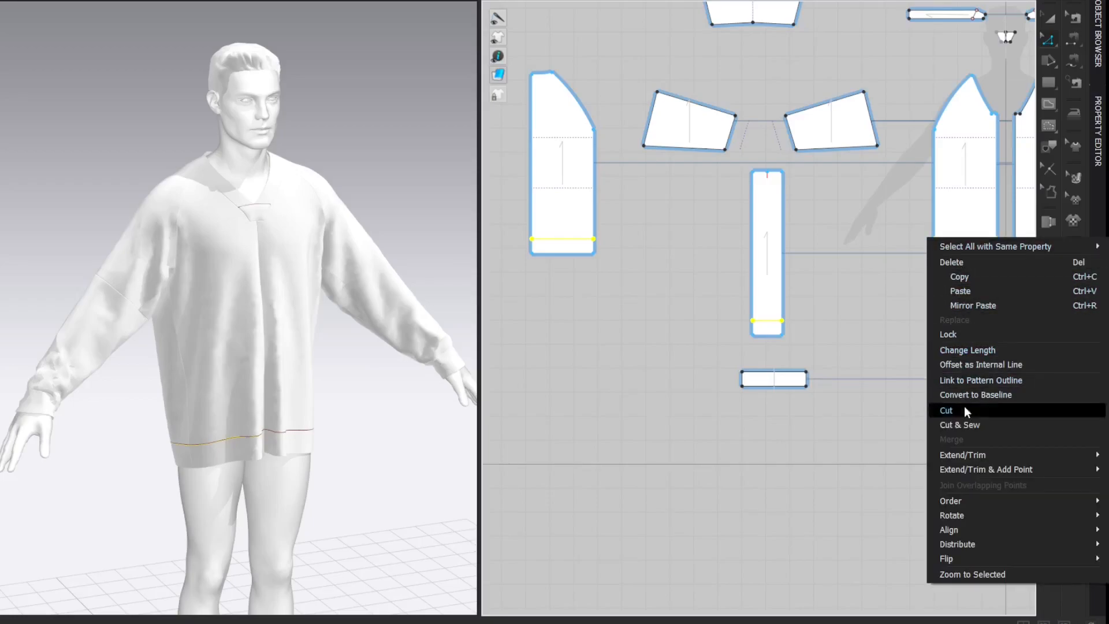
{"action": "left_click", "coordinate": [971, 427]}
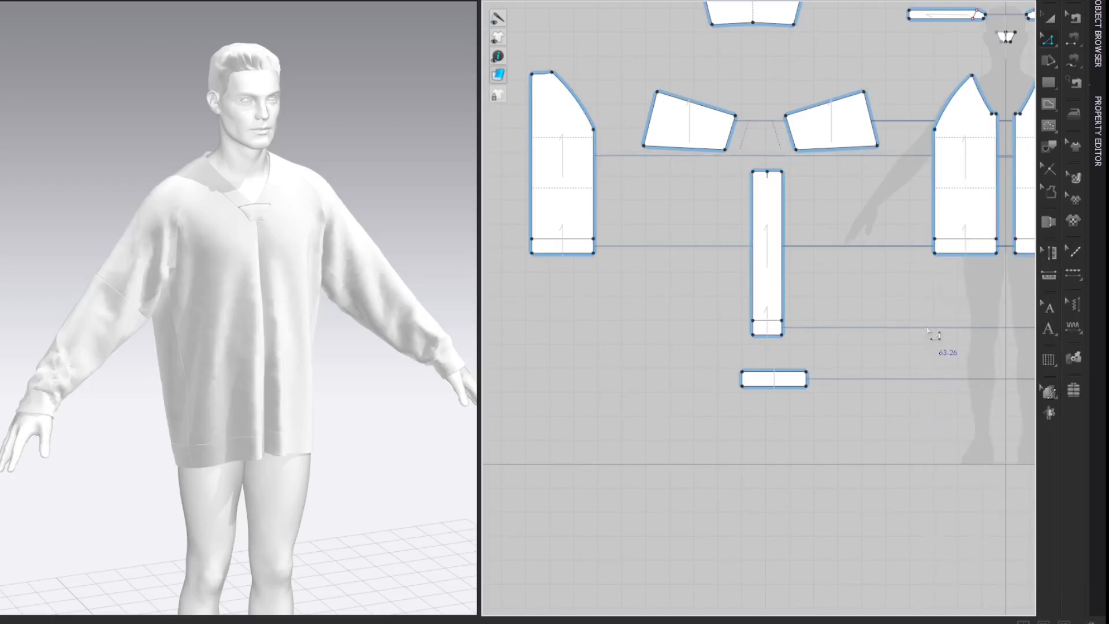
Merge the cut-off side and back hem strips onto the front strip along their 6 cm ends to form continuous hem bands.
{"action": "left_click", "coordinate": [785, 331]}
{"action": "left_click", "coordinate": [935, 247], "text": "shift"}
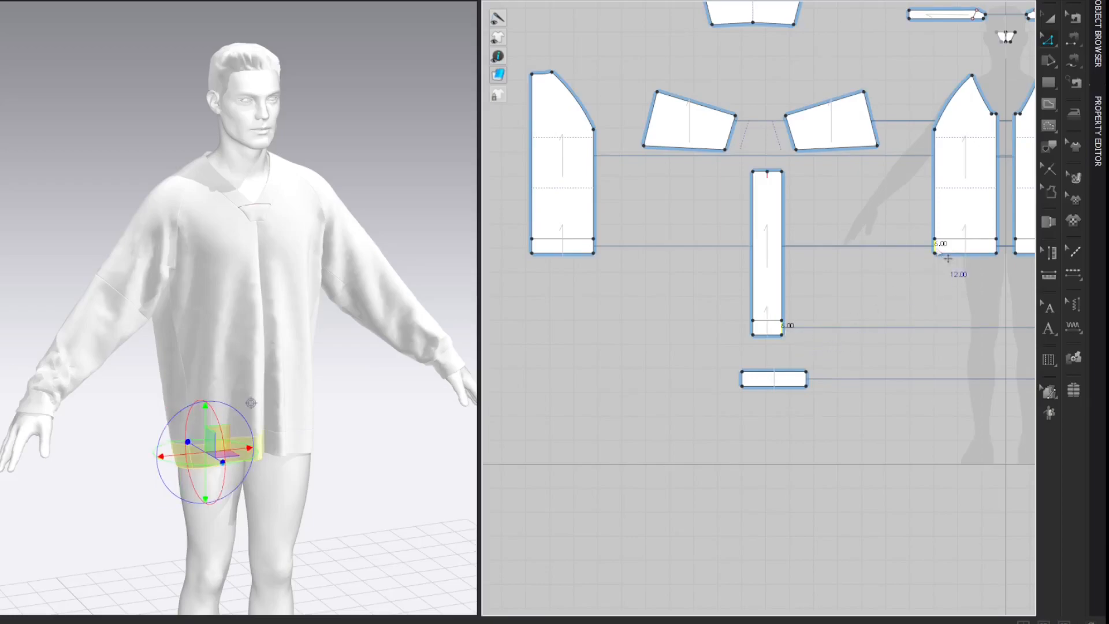
{"action": "right_click", "coordinate": [937, 250]}
{"action": "left_click", "coordinate": [961, 368]}
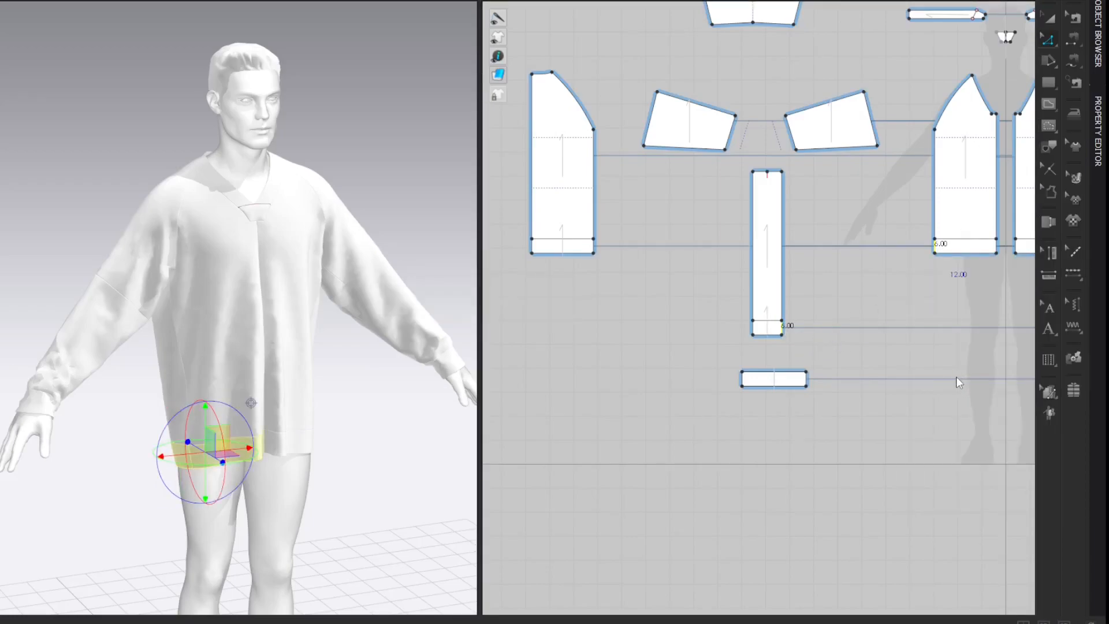
{"action": "left_click", "coordinate": [595, 247]}
{"action": "left_click", "coordinate": [906, 246], "text": "shift"}
{"action": "right_click", "coordinate": [908, 248]}
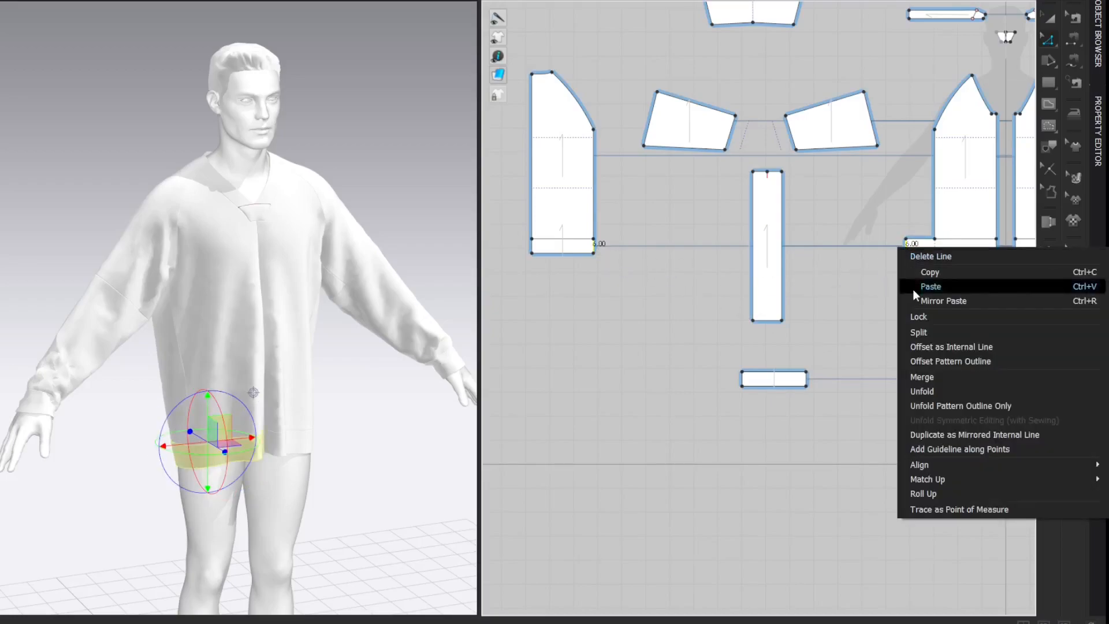
{"action": "left_click", "coordinate": [921, 377]}
{"action": "left_click", "coordinate": [887, 206]}
{"action": "middle_click_drag", "start_coordinate": [888, 213], "coordinate": [708, 261]}
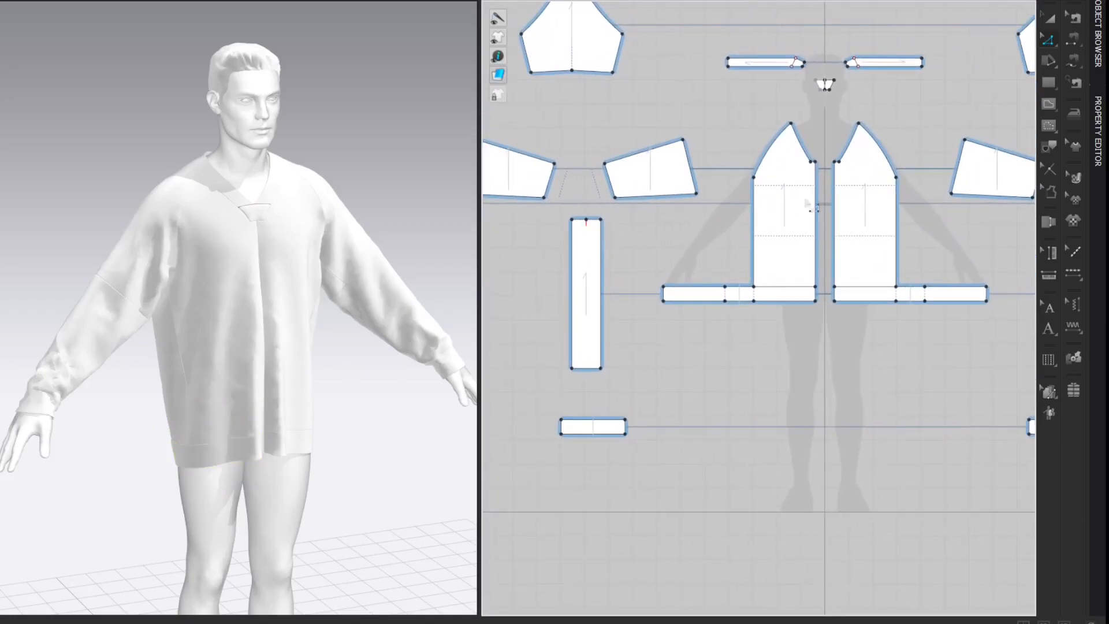
Move both hem bands down, clear of the front panels' lower edges.
{"action": "left_click", "coordinate": [792, 293]}
{"action": "left_click", "coordinate": [876, 296], "text": "shift"}
{"action": "left_click_drag", "start_coordinate": [876, 296], "coordinate": [871, 316]}
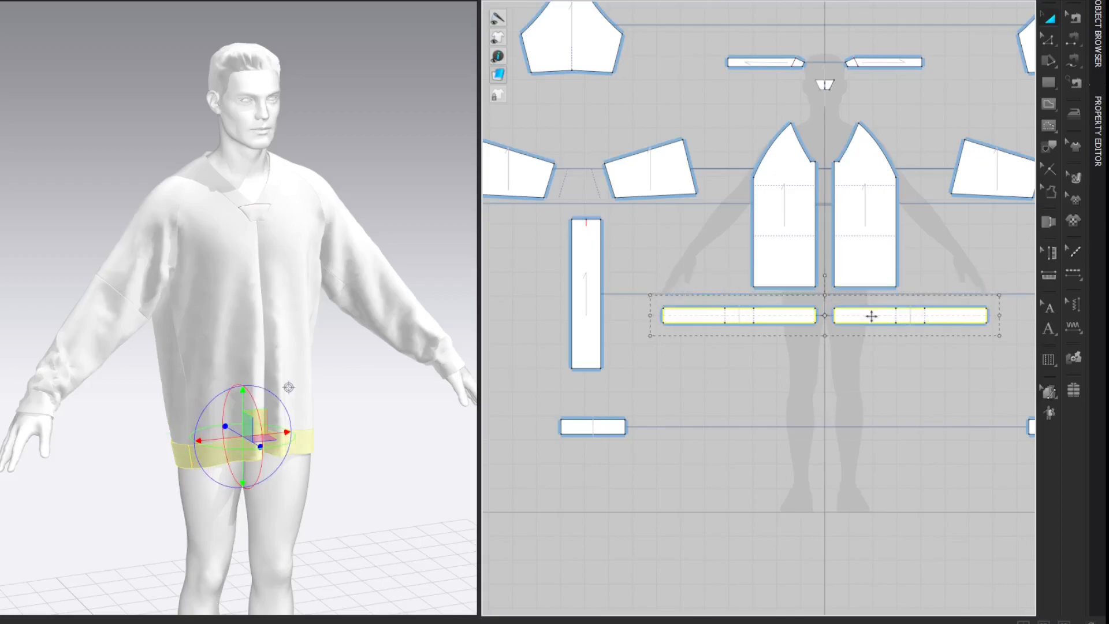
{"action": "left_click", "coordinate": [899, 382]}
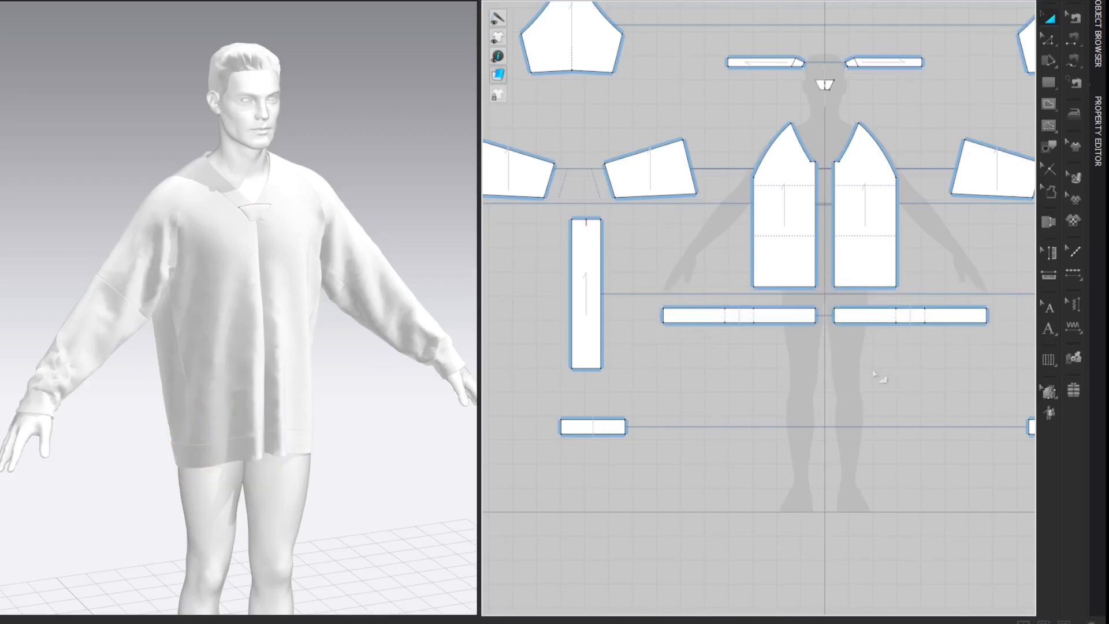
Scale the hem bands' width to 80 % from their outer ends, keeping the centre-front ends fixed.
{"action": "left_click", "coordinate": [767, 321]}
{"action": "left_click_drag", "start_coordinate": [650, 314], "coordinate": [661, 315]}
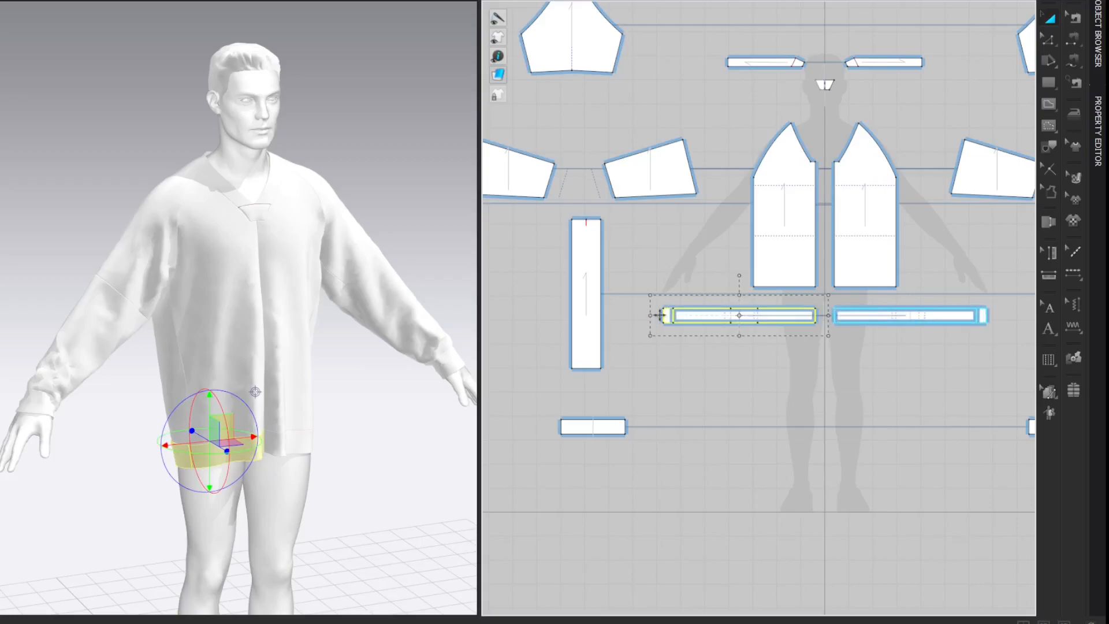
{"action": "right_click", "coordinate": [661, 315]}
{"action": "type", "text": "80"}
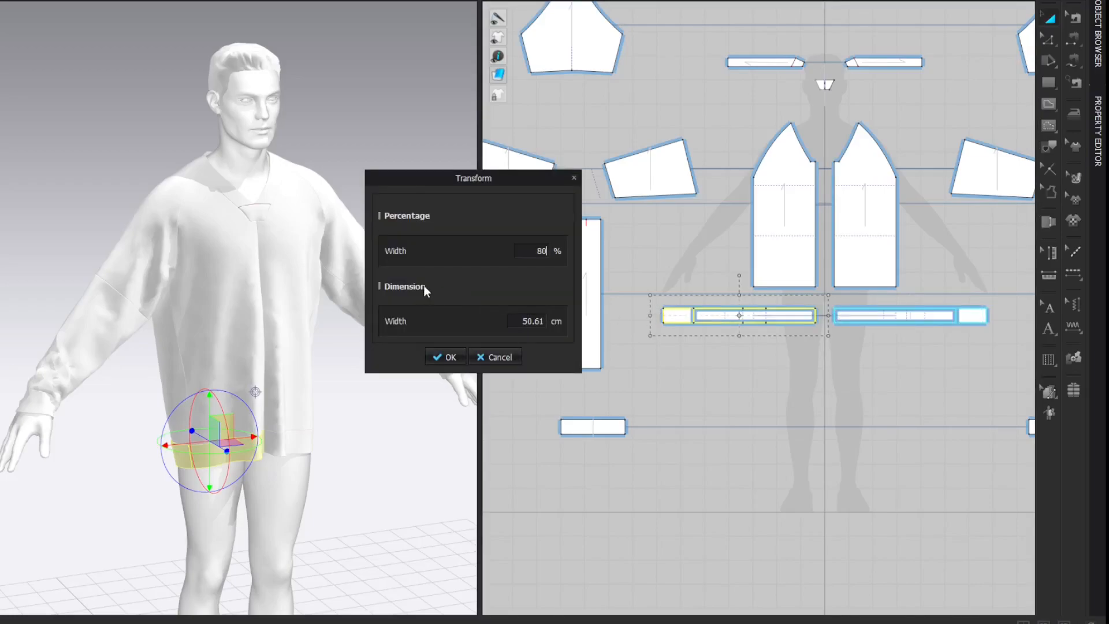
{"action": "key", "text": "Return"}
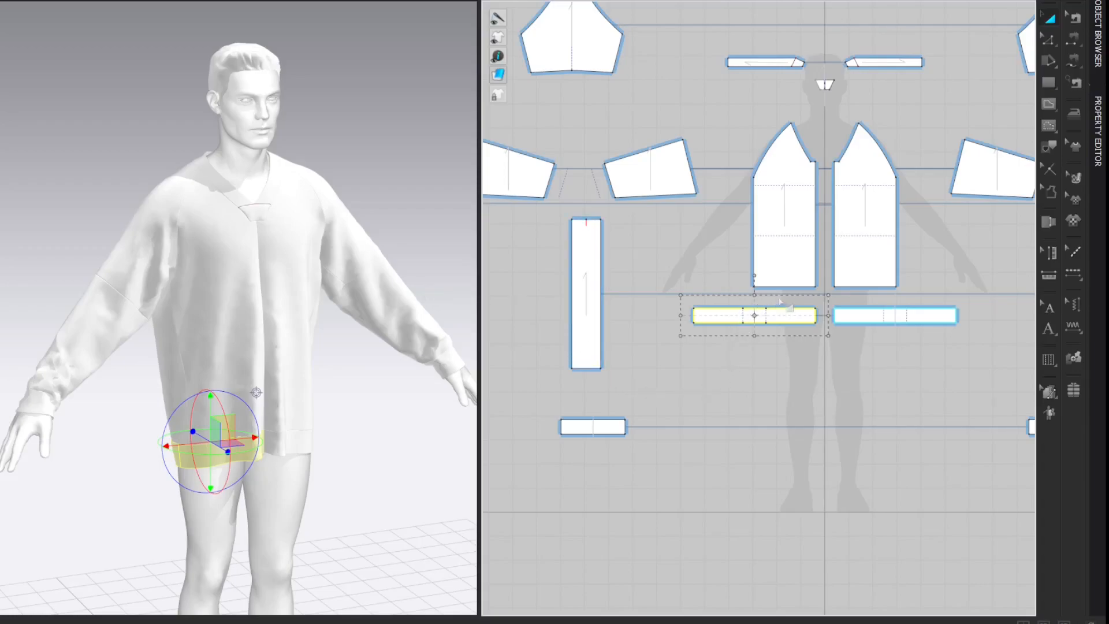
{"action": "left_click", "coordinate": [924, 356]}
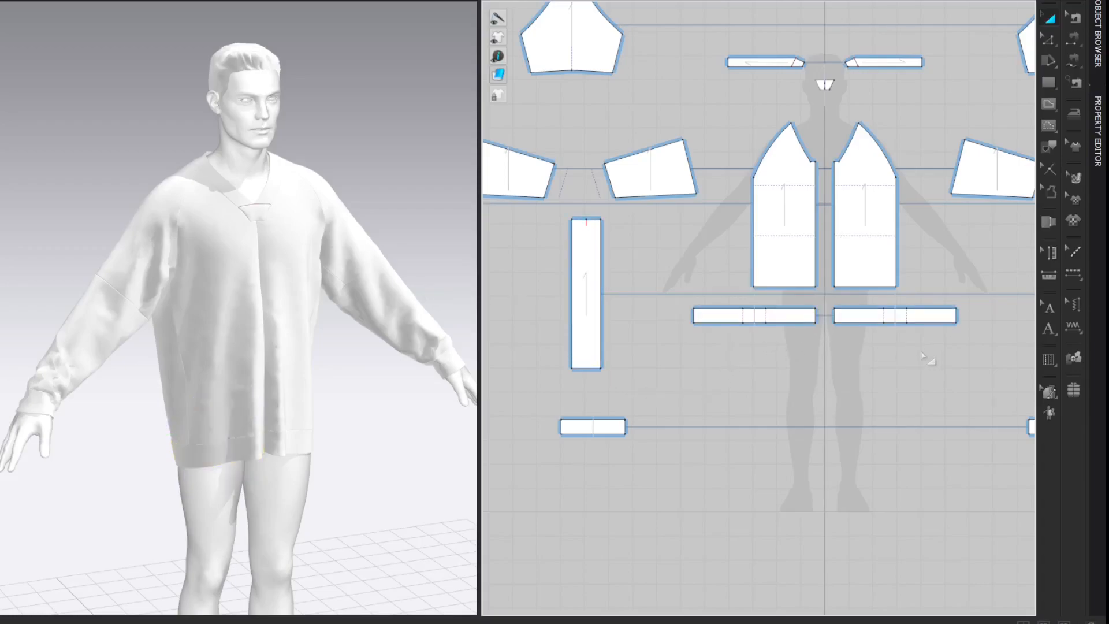
Sew the two hem bands' centre-front ends together and set that seam's 3D seamline intensity to 0.
{"action": "key", "text": "b"}
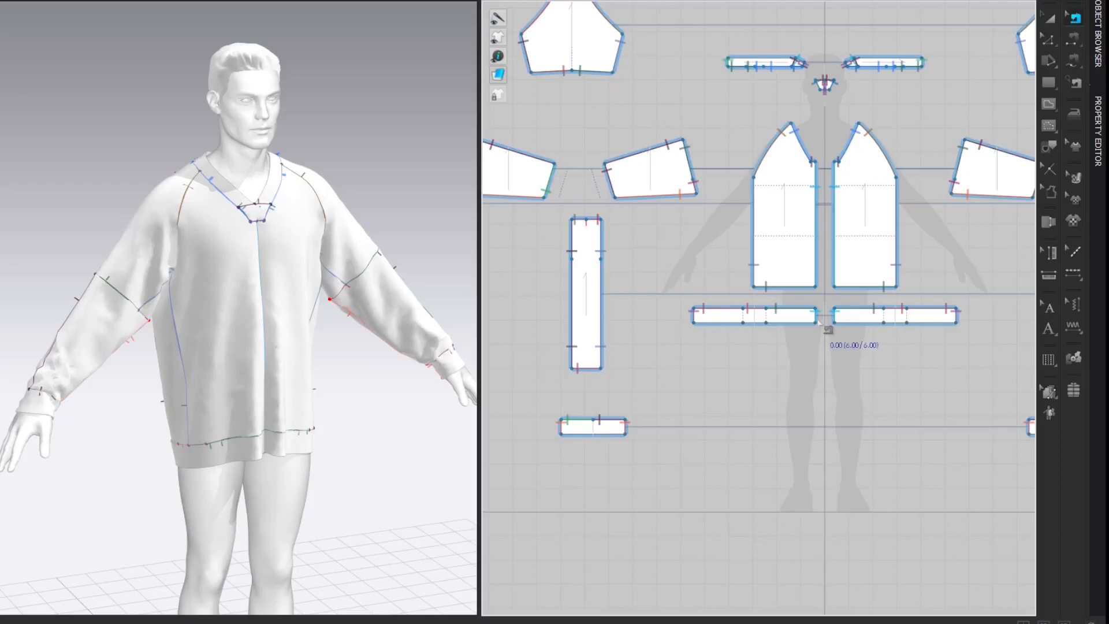
{"action": "left_click", "coordinate": [1099, 118]}
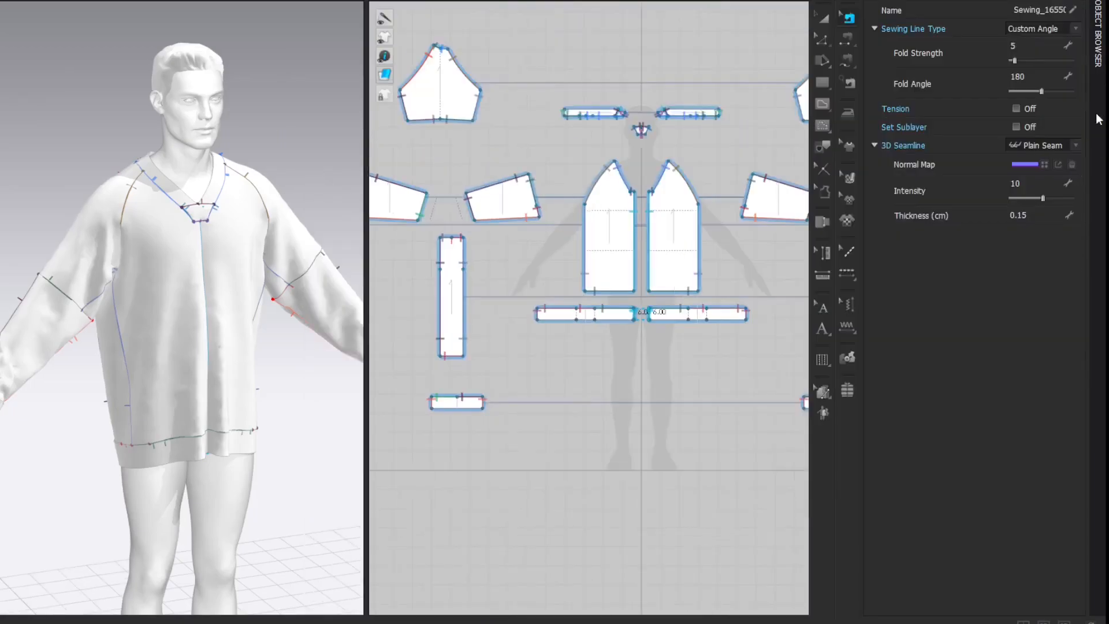
{"action": "double_click", "coordinate": [1039, 185]}
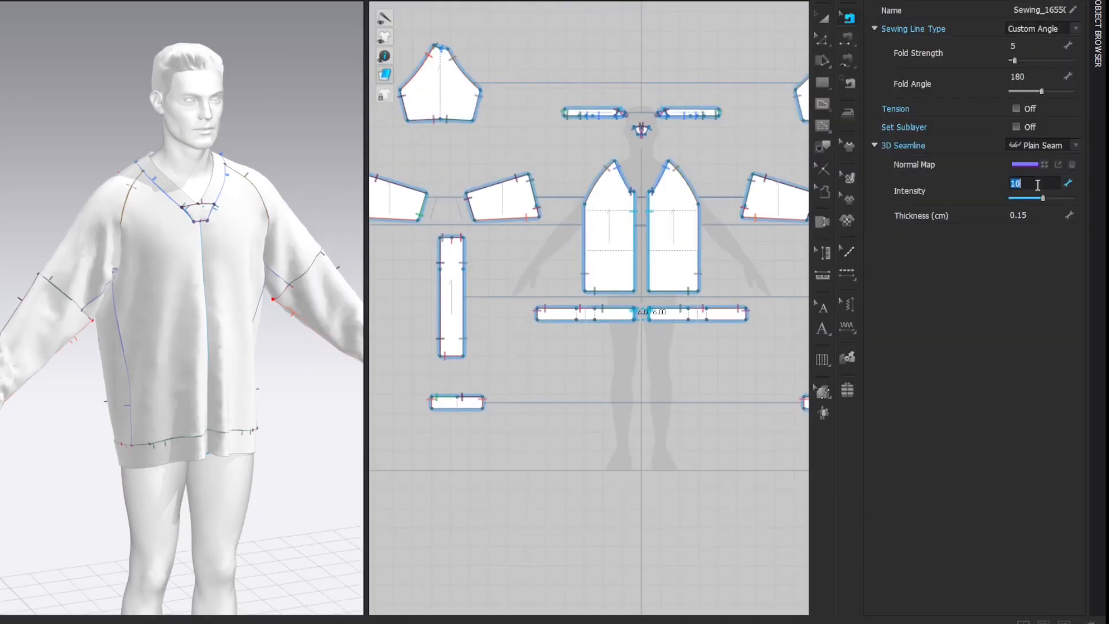
{"action": "type", "text": "0"}
{"action": "key", "text": "Return"}
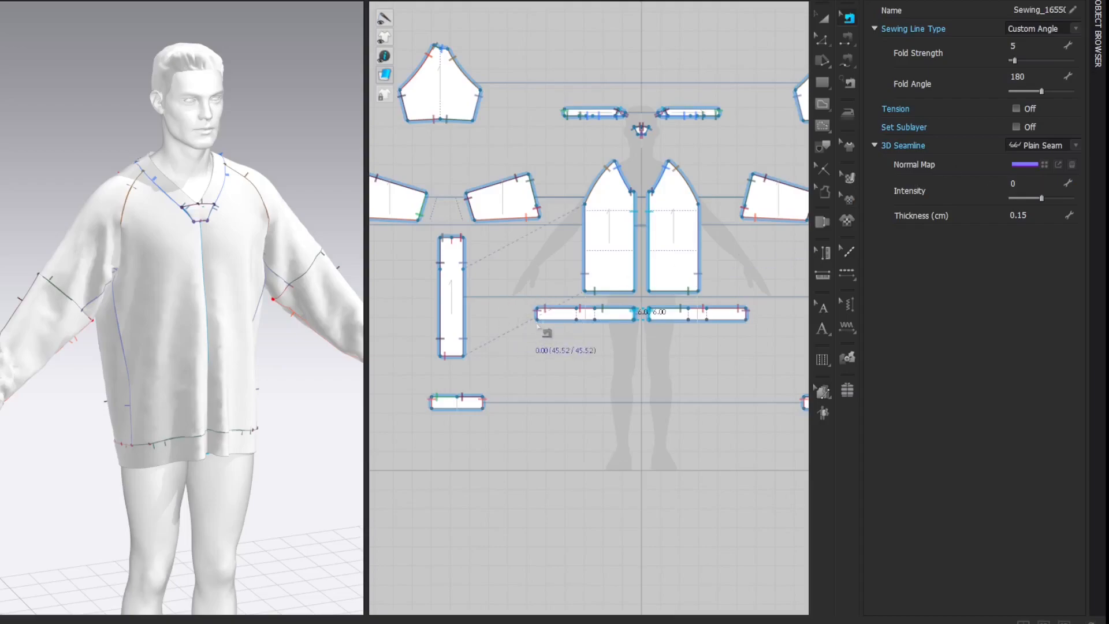
Sew the hem bands' outer centre-back ends together and set that seam's 3D seamline intensity to 0.
{"action": "left_click", "coordinate": [544, 318]}
{"action": "left_click", "coordinate": [559, 345]}
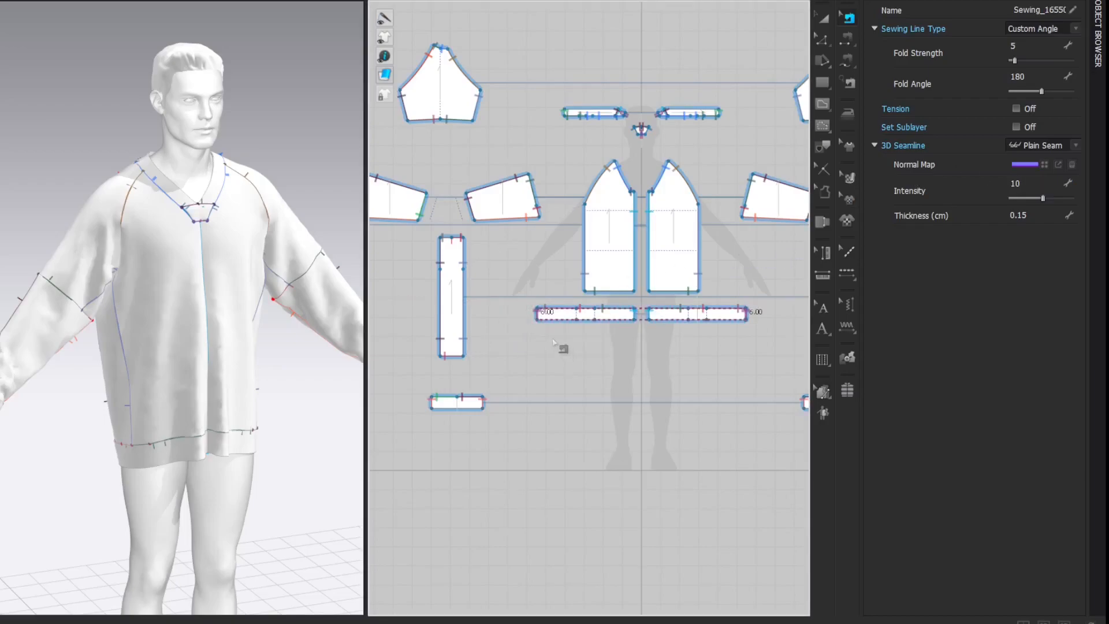
{"action": "left_click", "coordinate": [1039, 188]}
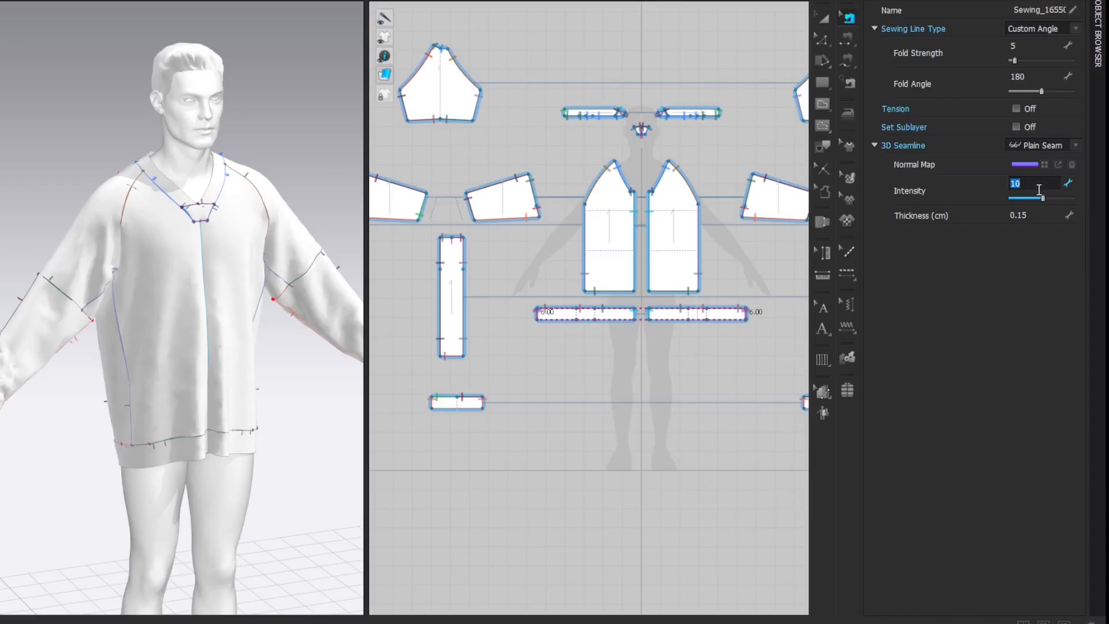
{"action": "key", "text": "Return"}
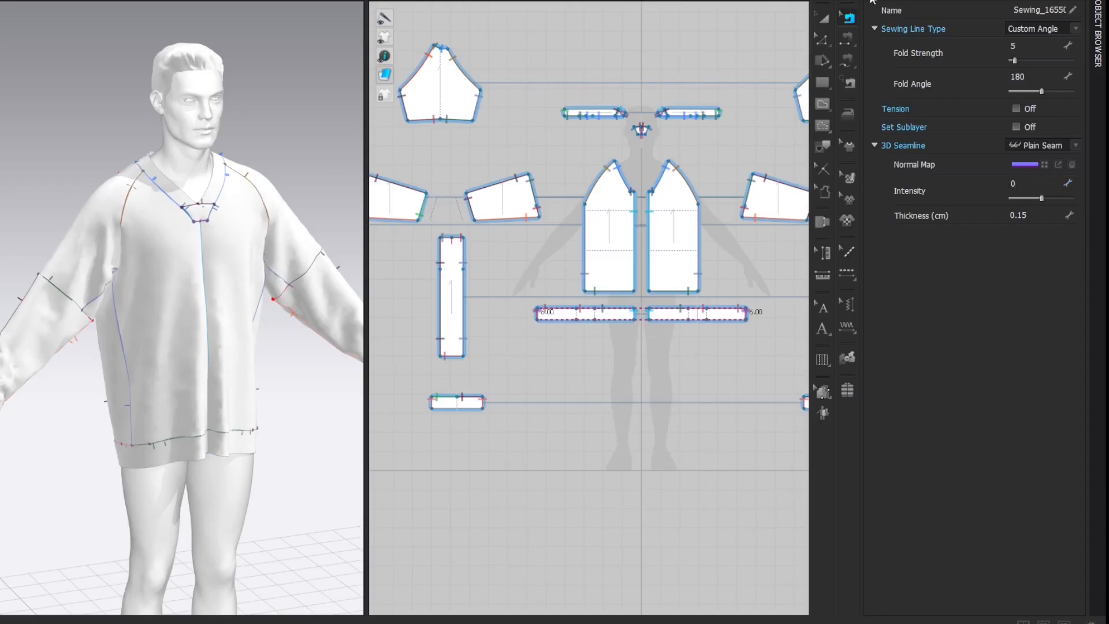
{"action": "left_click", "coordinate": [869, 1]}
{"action": "key", "text": "q"}
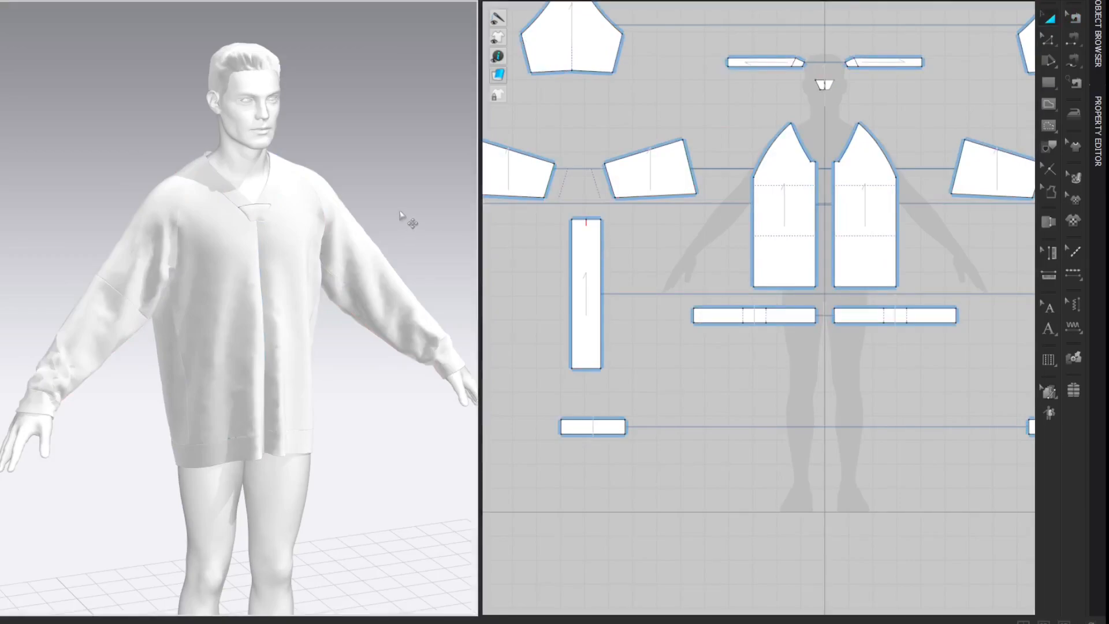
Run the simulation to draw in the hem band, and check how the garment drapes on the avatar.
{"action": "middle_click_drag", "start_coordinate": [399, 211], "coordinate": [404, 184]}
{"action": "key", "text": "space"}
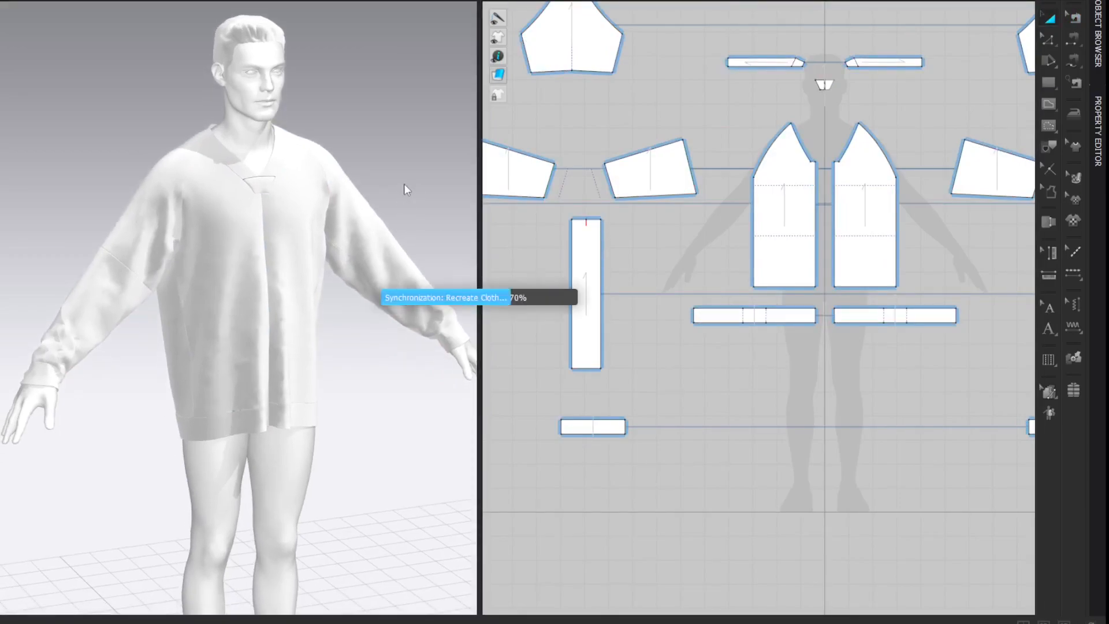
{"action": "left_click", "coordinate": [230, 348]}
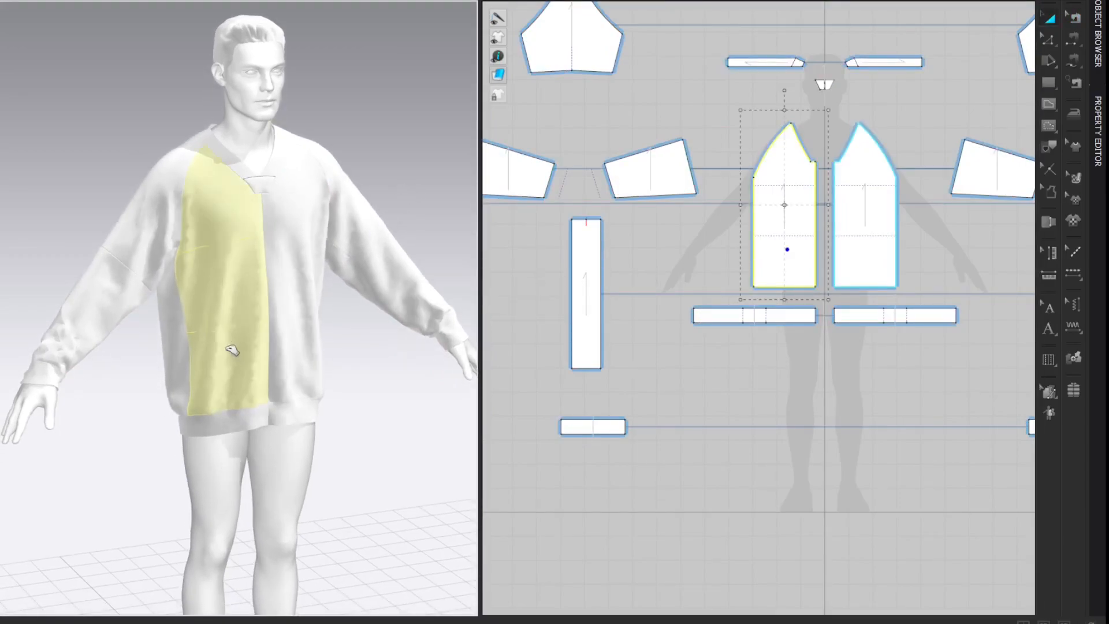
{"action": "left_click", "coordinate": [275, 113]}
{"action": "right_click_drag", "start_coordinate": [146, 103], "coordinate": [426, 154]}
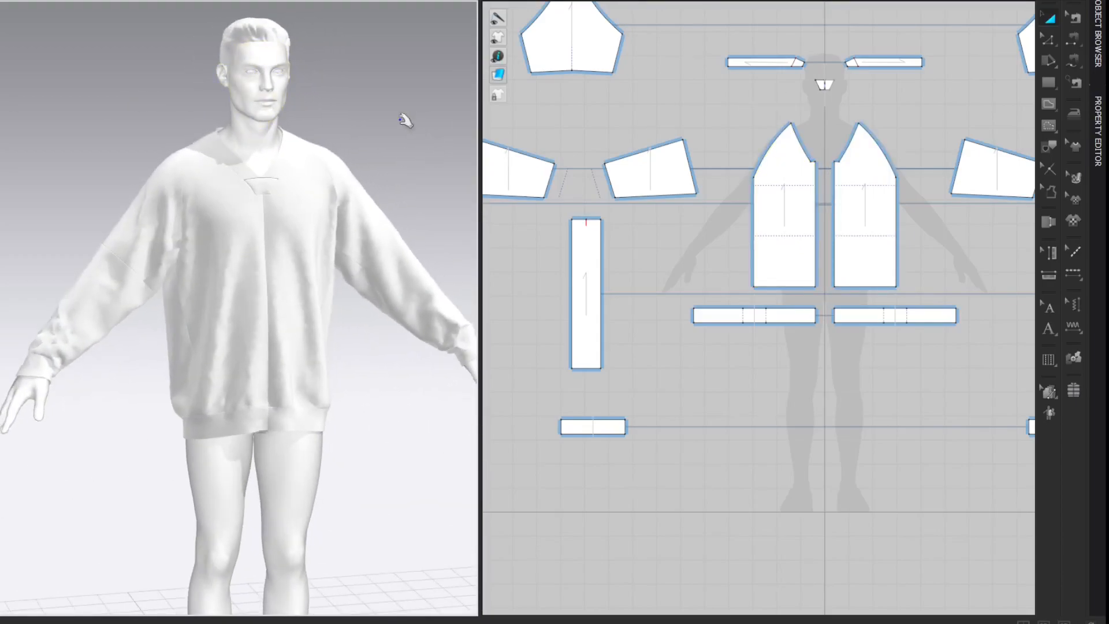
{"action": "scroll", "coordinate": [405, 109], "scroll_direction": "up", "scroll_amount": 2}
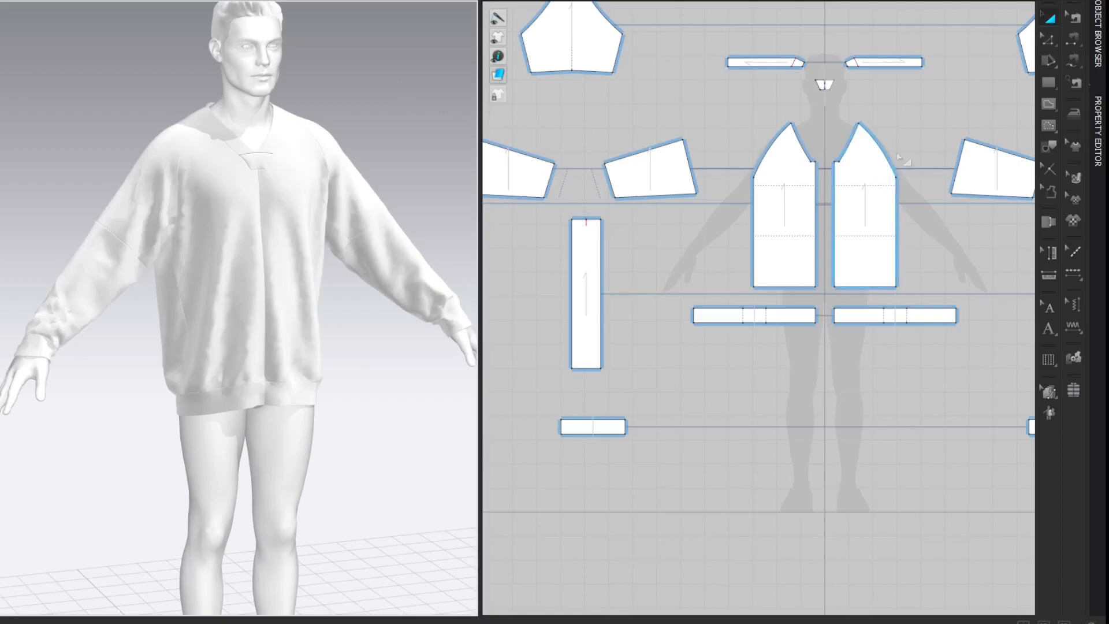
Merge the two front halves along the centre-front edge, and move the merged front onto the avatar's vertical centre line.
{"action": "key", "text": "z"}
{"action": "left_click", "coordinate": [816, 183]}
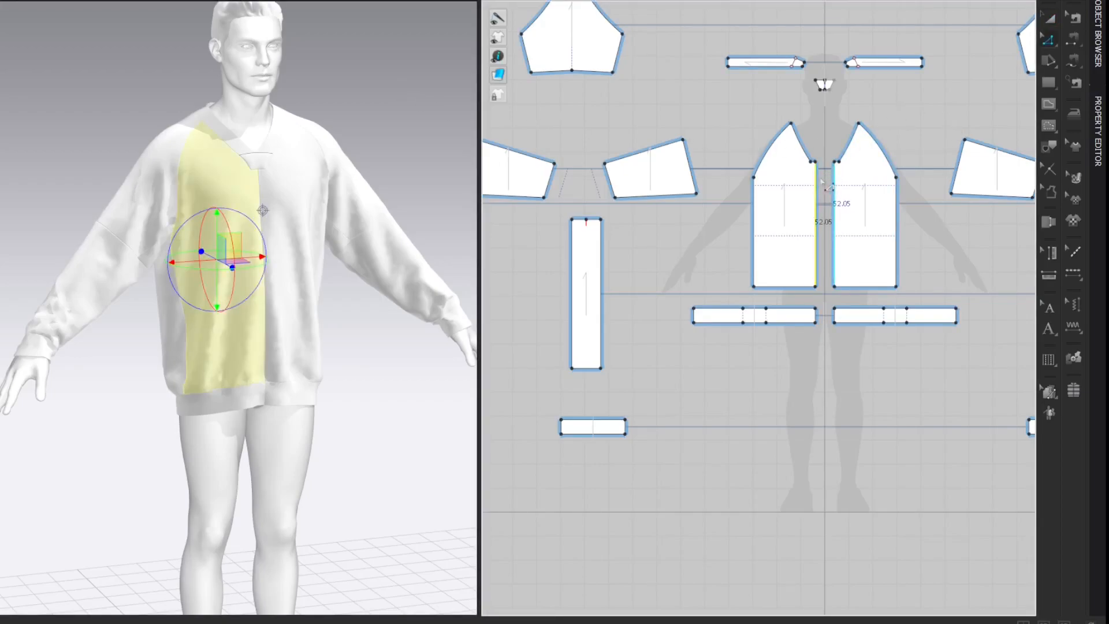
{"action": "right_click", "coordinate": [817, 182]}
{"action": "left_click", "coordinate": [833, 333]}
{"action": "key", "text": "a"}
{"action": "left_click_drag", "start_coordinate": [837, 190], "coordinate": [831, 151]}
{"action": "scroll", "coordinate": [841, 184], "scroll_direction": "up", "scroll_amount": 3}
{"action": "scroll", "coordinate": [826, 152], "scroll_direction": "up", "scroll_amount": 5}
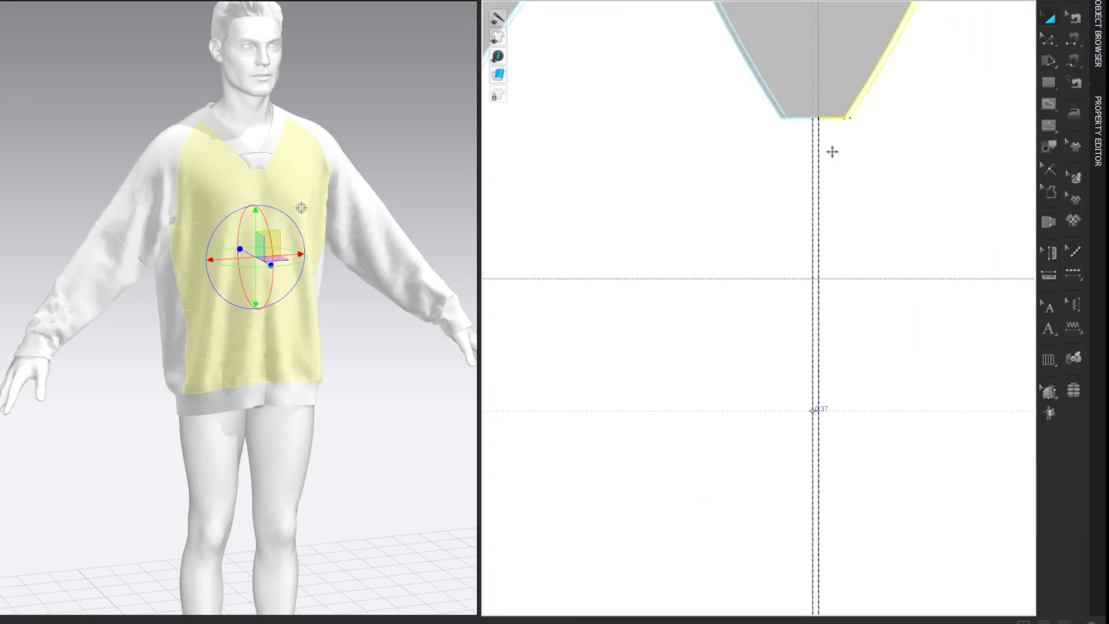
{"action": "scroll", "coordinate": [831, 152], "scroll_direction": "down", "scroll_amount": 5}
Merge the two back halves along the centre-back edge into one full back panel.
{"action": "middle_click_drag", "start_coordinate": [677, 108], "coordinate": [891, 130]}
{"action": "left_click", "coordinate": [745, 119]}
{"action": "key", "text": "z"}
{"action": "left_click", "coordinate": [663, 171]}
{"action": "right_click", "coordinate": [662, 165]}
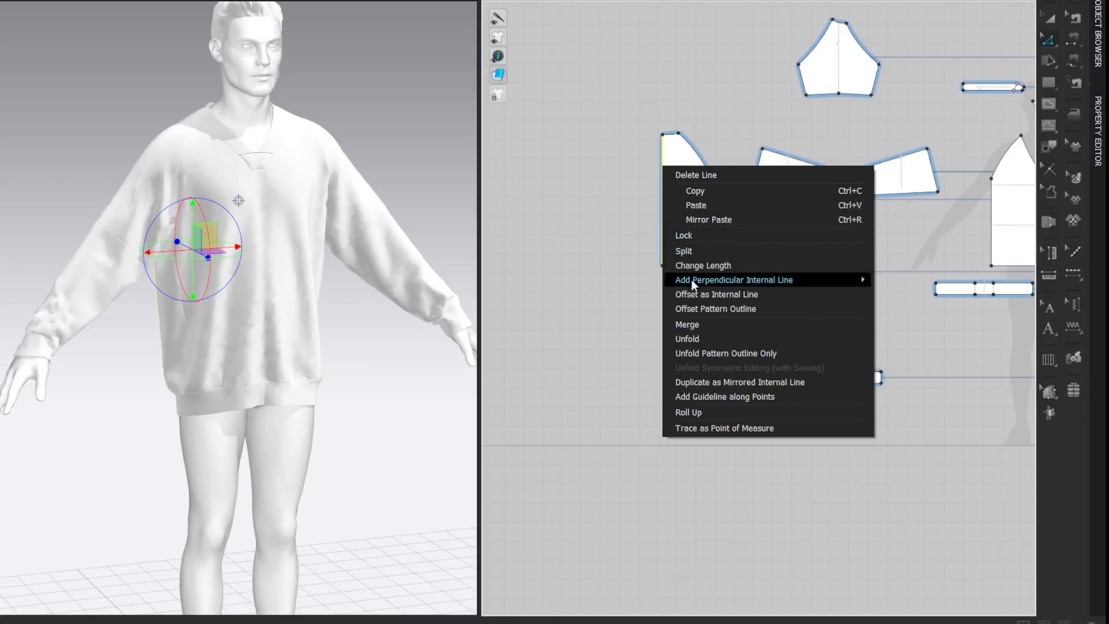
{"action": "left_click", "coordinate": [688, 324]}
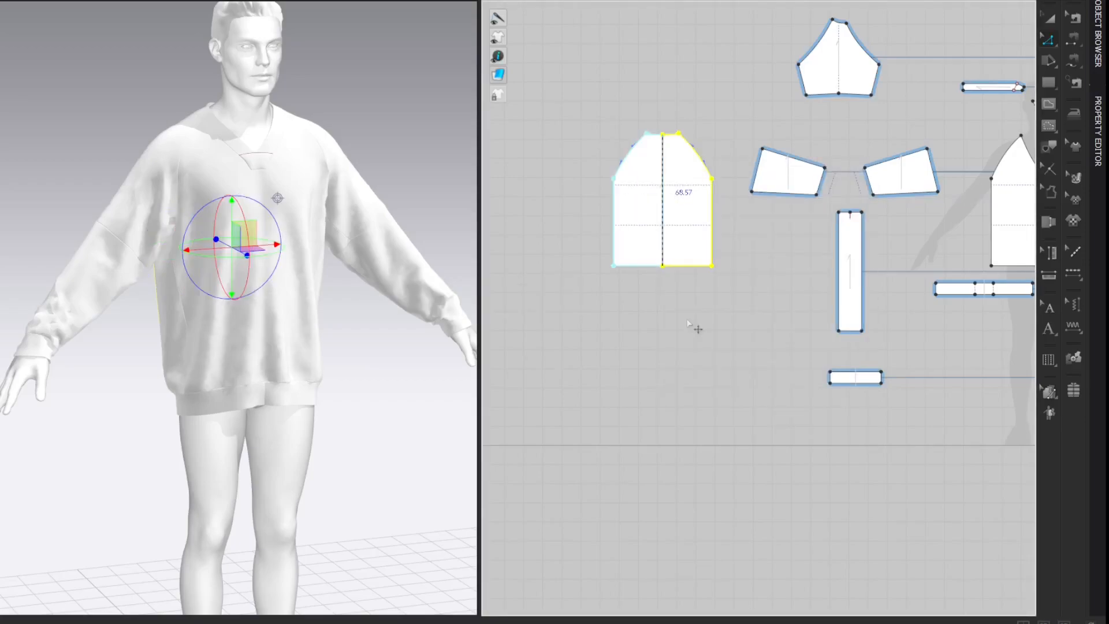
{"action": "left_click", "coordinate": [738, 66]}
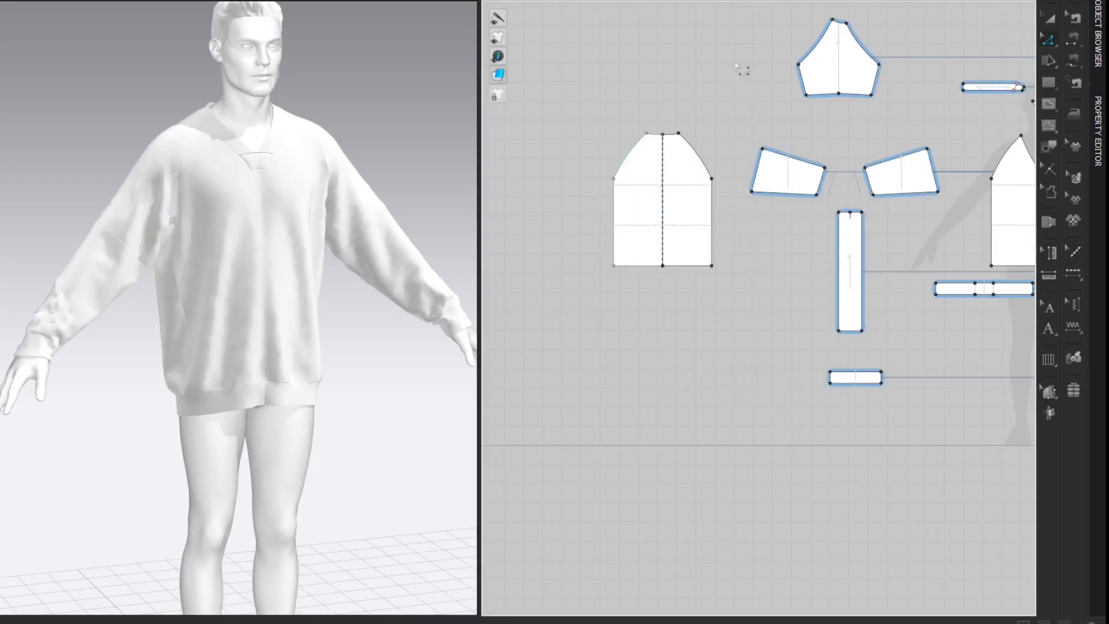
Match a lower sleeve half's 34 cm seam edge to the side panel's vertical edge, and place that half under the upper sleeve.
{"action": "left_click", "coordinate": [800, 161]}
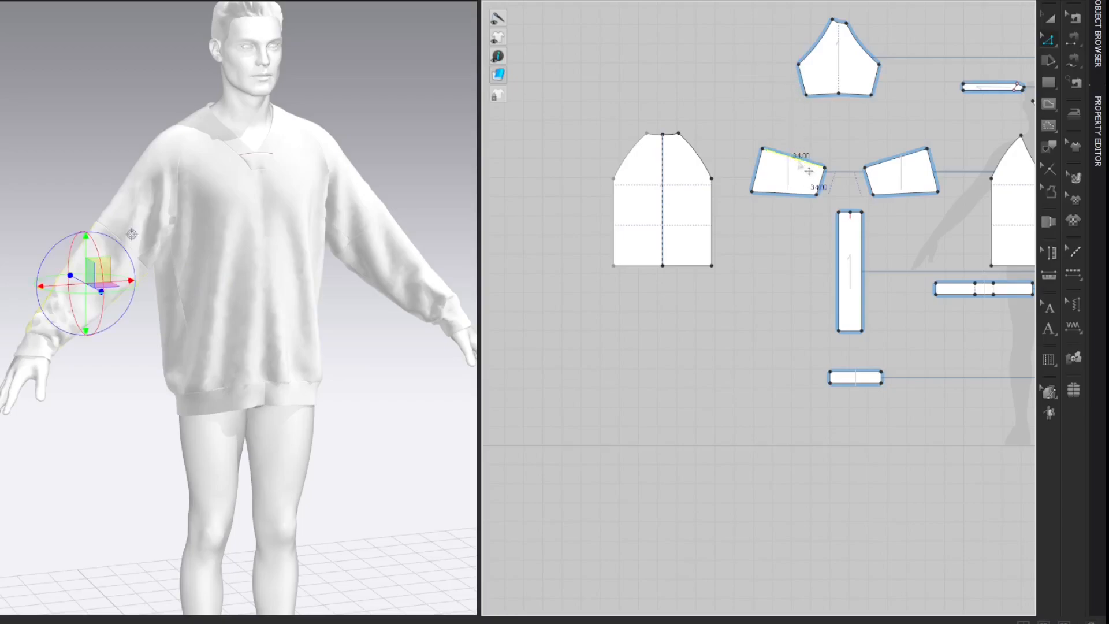
{"action": "left_click", "coordinate": [839, 286], "text": "shift"}
{"action": "right_click", "coordinate": [838, 257]}
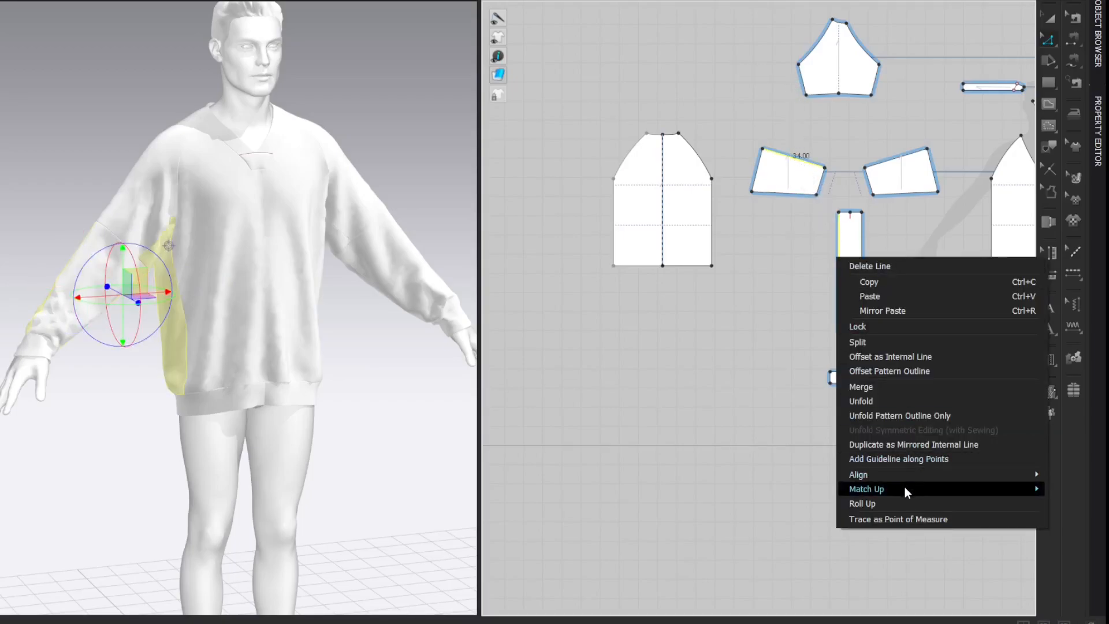
{"action": "mouse_move", "coordinate": [905, 487]}
{"action": "left_click", "coordinate": [796, 517]}
{"action": "left_click_drag", "start_coordinate": [805, 287], "coordinate": [802, 145]}
Merge the lower sleeve halves along their 34 cm edges, and position the merged pieces beneath the upper sleeves.
{"action": "key", "text": "z"}
{"action": "right_click", "coordinate": [854, 156]}
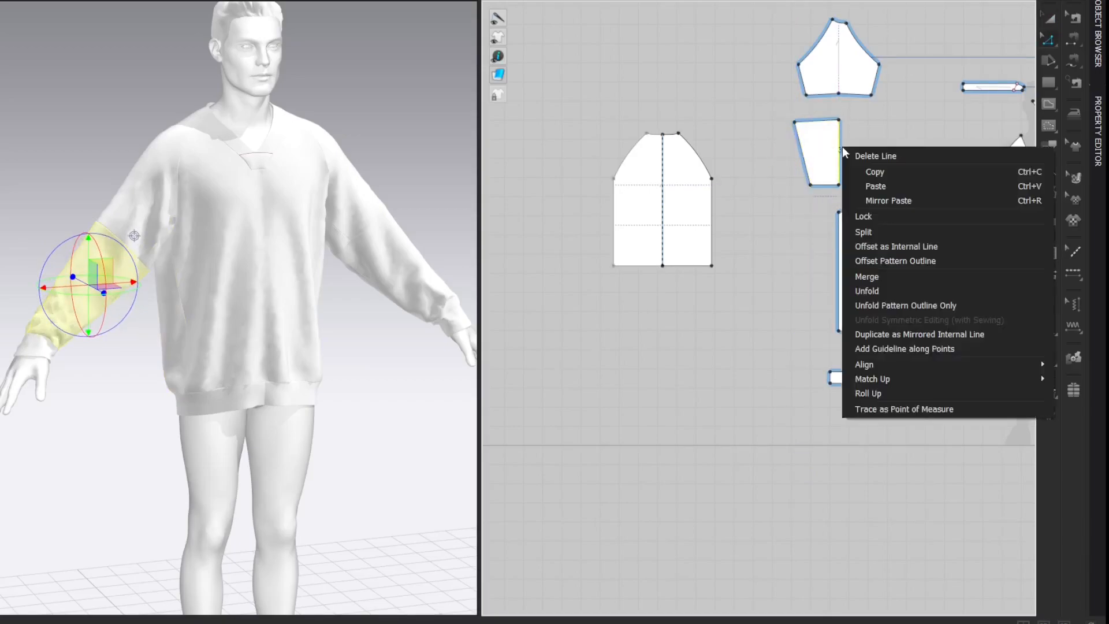
{"action": "left_click", "coordinate": [873, 279]}
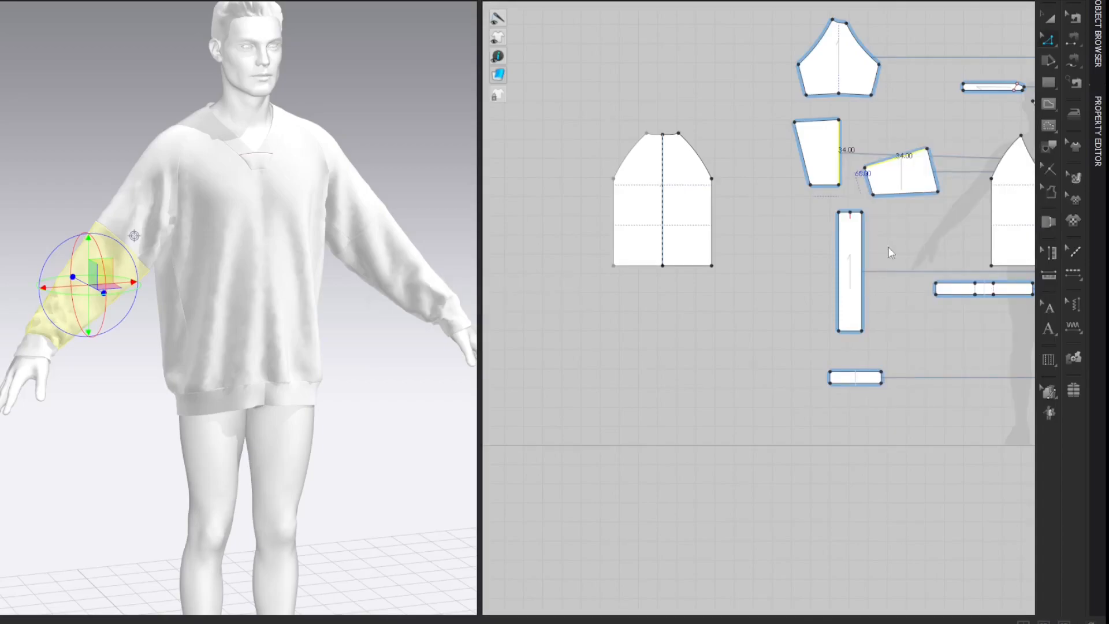
{"action": "key", "text": "a"}
{"action": "scroll", "coordinate": [923, 148], "scroll_direction": "down", "scroll_amount": 3}
{"action": "middle_click_drag", "start_coordinate": [923, 148], "coordinate": [702, 158]}
{"action": "left_click_drag", "start_coordinate": [923, 160], "coordinate": [904, 151]}
{"action": "left_click", "coordinate": [792, 58]}
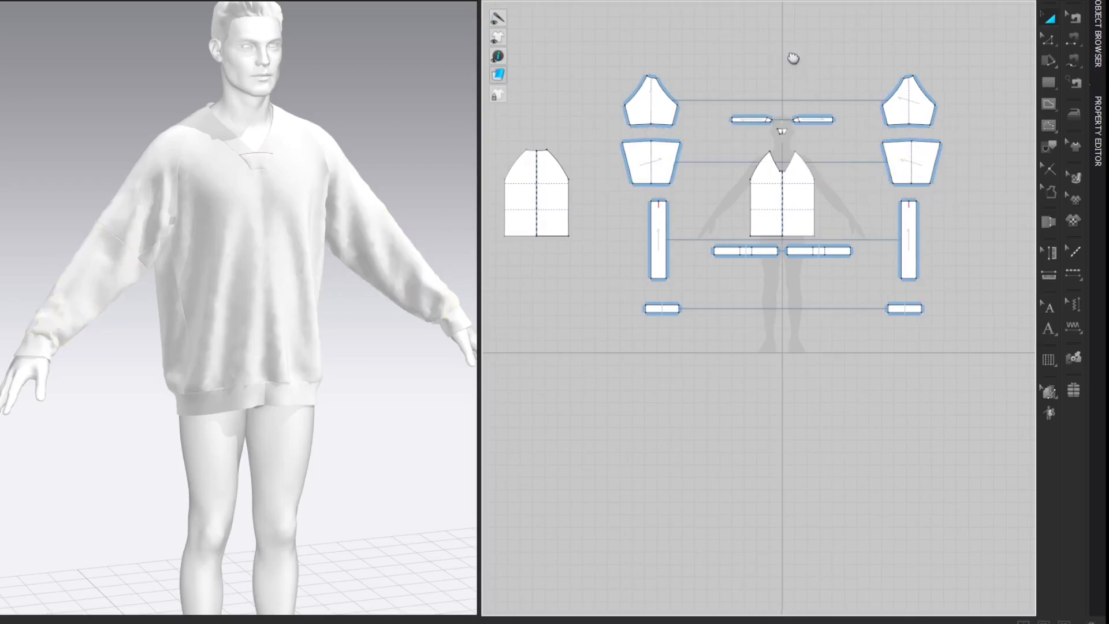
Rotate the grainline of the avatar's right lower sleeve to vertical.
{"action": "middle_click_drag", "start_coordinate": [791, 59], "coordinate": [810, 71]}
{"action": "scroll", "coordinate": [810, 71], "scroll_direction": "up", "scroll_amount": 2}
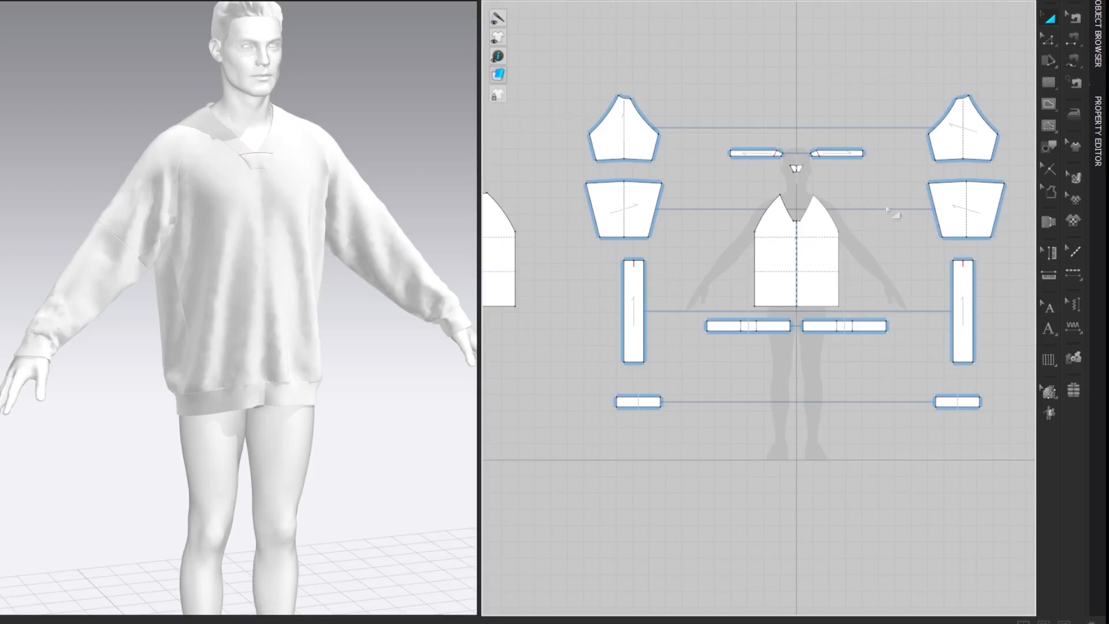
{"action": "left_click", "coordinate": [1074, 178]}
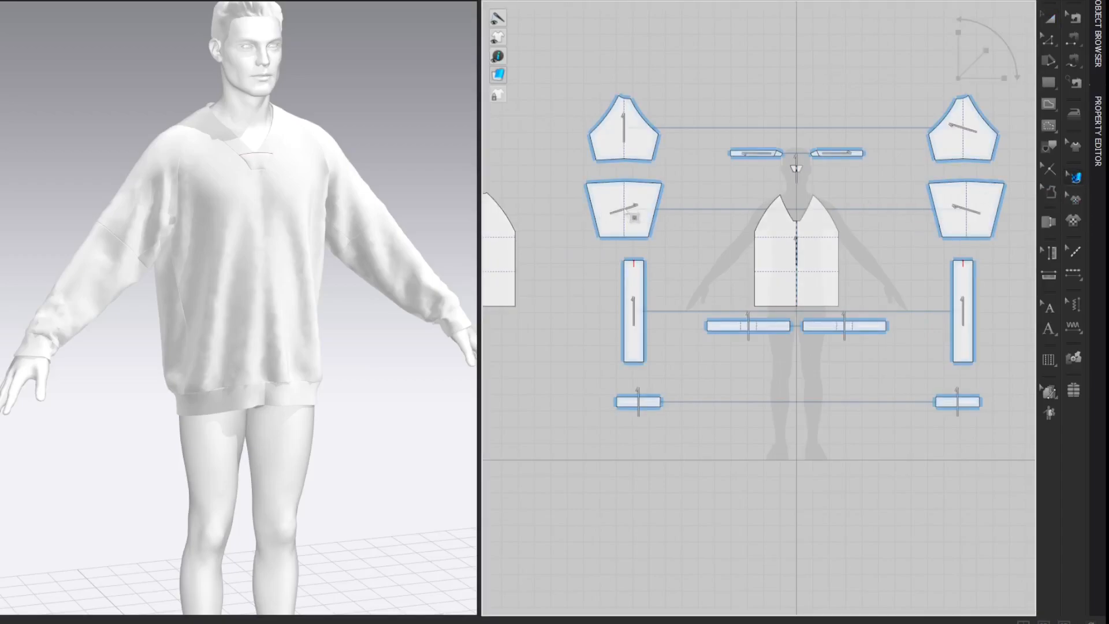
{"action": "left_click", "coordinate": [628, 212]}
{"action": "left_click_drag", "start_coordinate": [678, 190], "coordinate": [626, 118]}
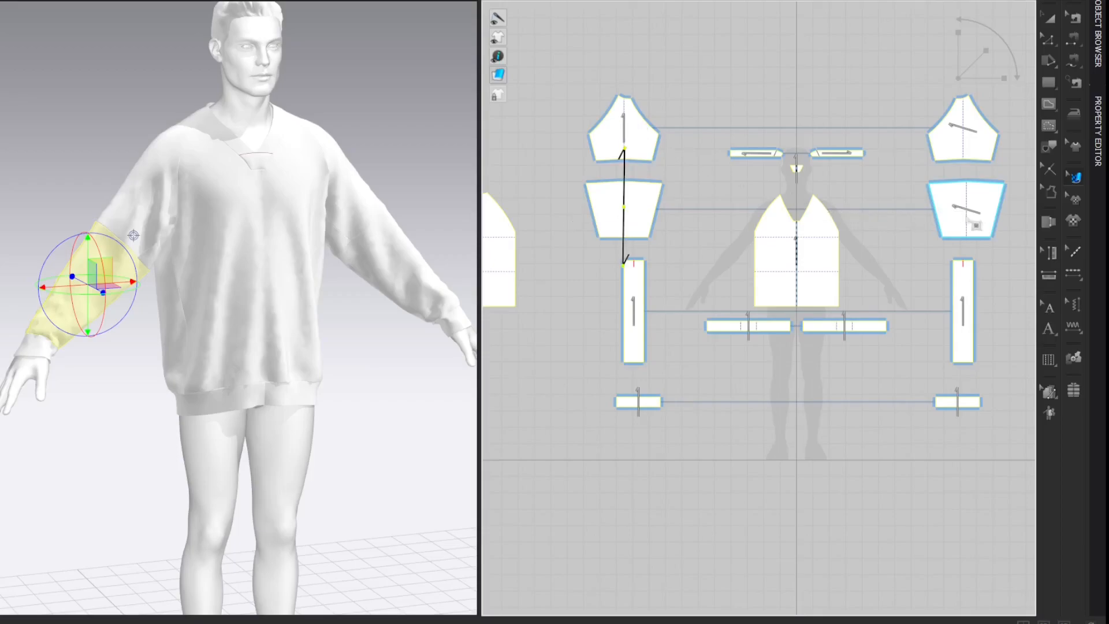
Straighten the grainlines of the avatar's left lower and upper sleeve pieces to vertical.
{"action": "left_click", "coordinate": [974, 223]}
{"action": "left_click_drag", "start_coordinate": [908, 190], "coordinate": [955, 136]}
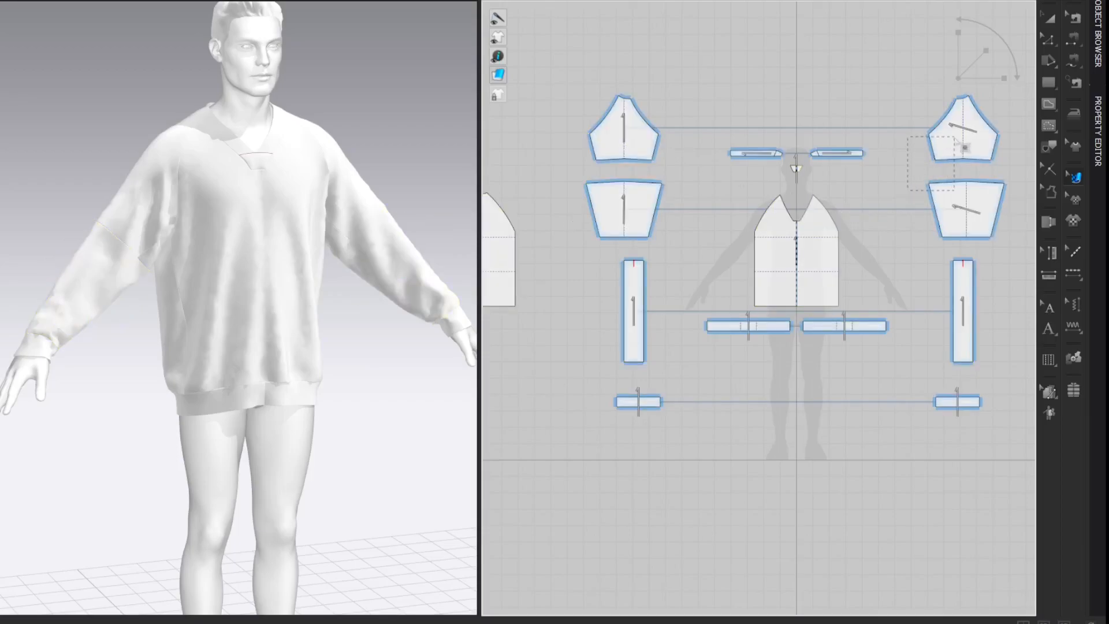
{"action": "left_click", "coordinate": [968, 210]}
{"action": "left_click_drag", "start_coordinate": [914, 191], "coordinate": [965, 57]}
{"action": "left_click", "coordinate": [974, 145]}
{"action": "middle_click_drag", "start_coordinate": [861, 94], "coordinate": [905, 88]}
Update the 3D garment with the merged panels, and inspect it from behind and from the front.
{"action": "key", "text": "z"}
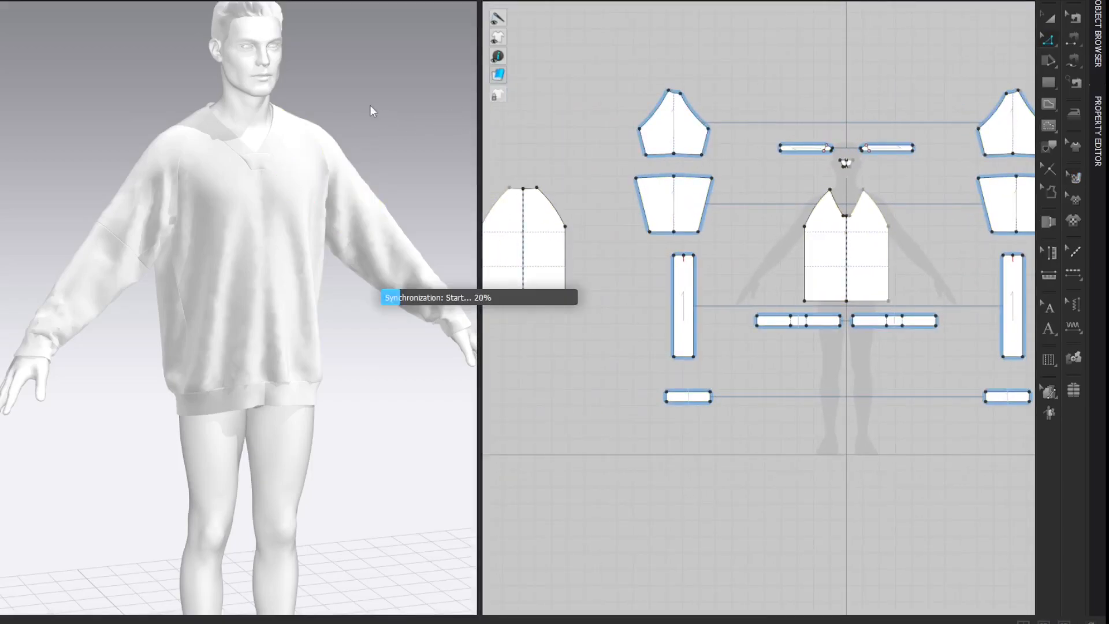
{"action": "key", "text": "8"}
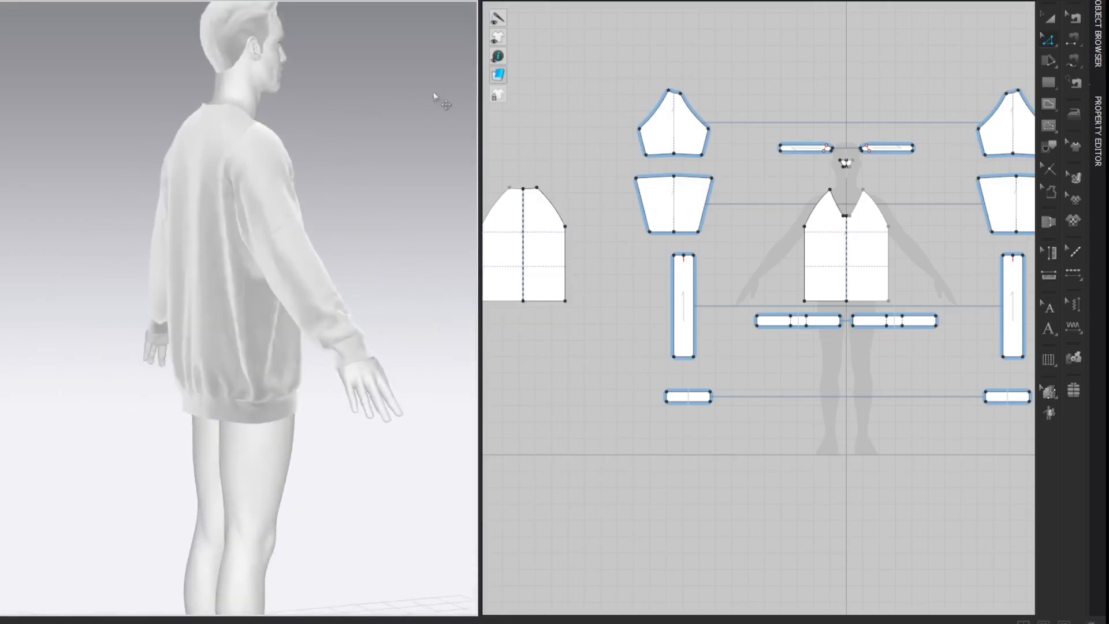
{"action": "right_click_drag", "start_coordinate": [191, 79], "coordinate": [370, 112]}
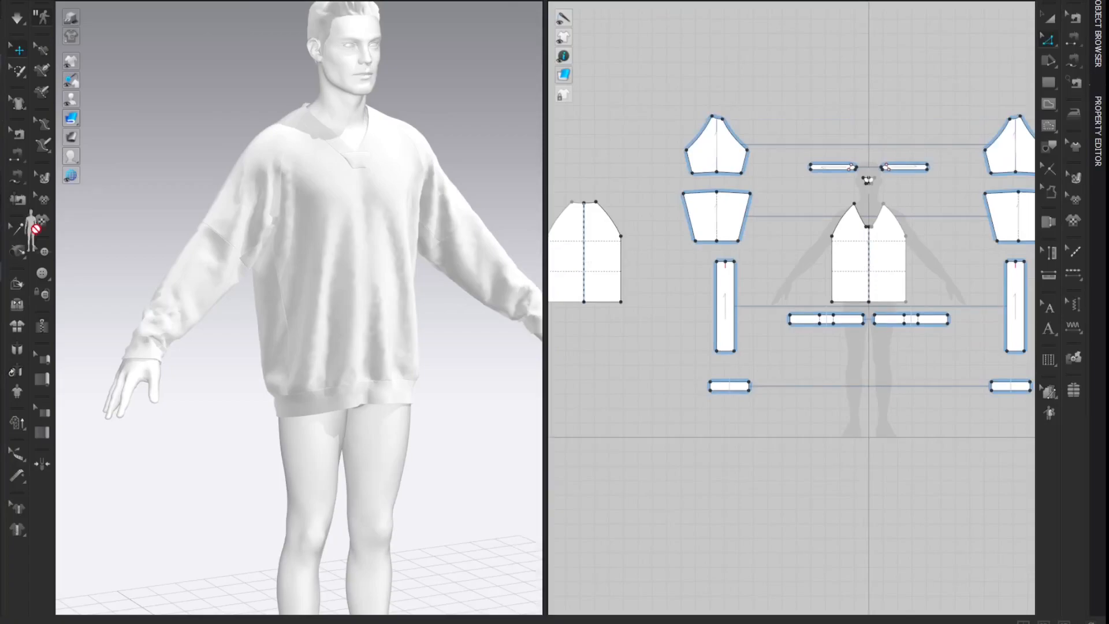
Apply a pose with lowered arms to the avatar and simulate the garment so it drapes in that pose.
{"action": "left_click_drag", "start_coordinate": [32, 228], "coordinate": [358, 81]}
{"action": "left_click", "coordinate": [478, 348]}
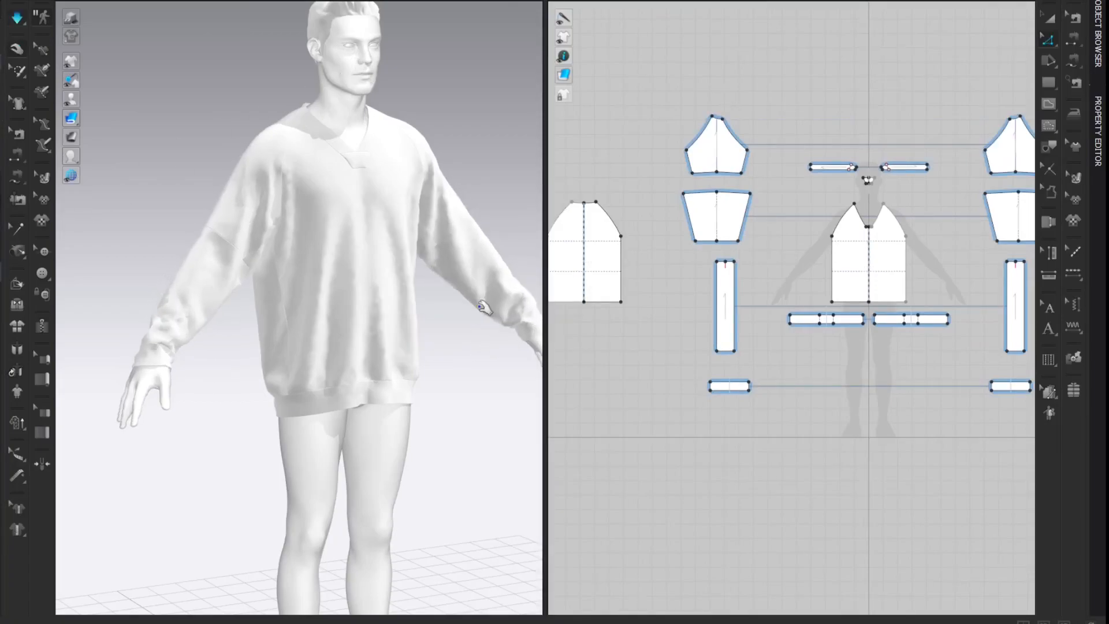
{"action": "left_click_drag", "start_coordinate": [373, 325], "coordinate": [359, 364]}
{"action": "key", "text": "ctrl+z"}
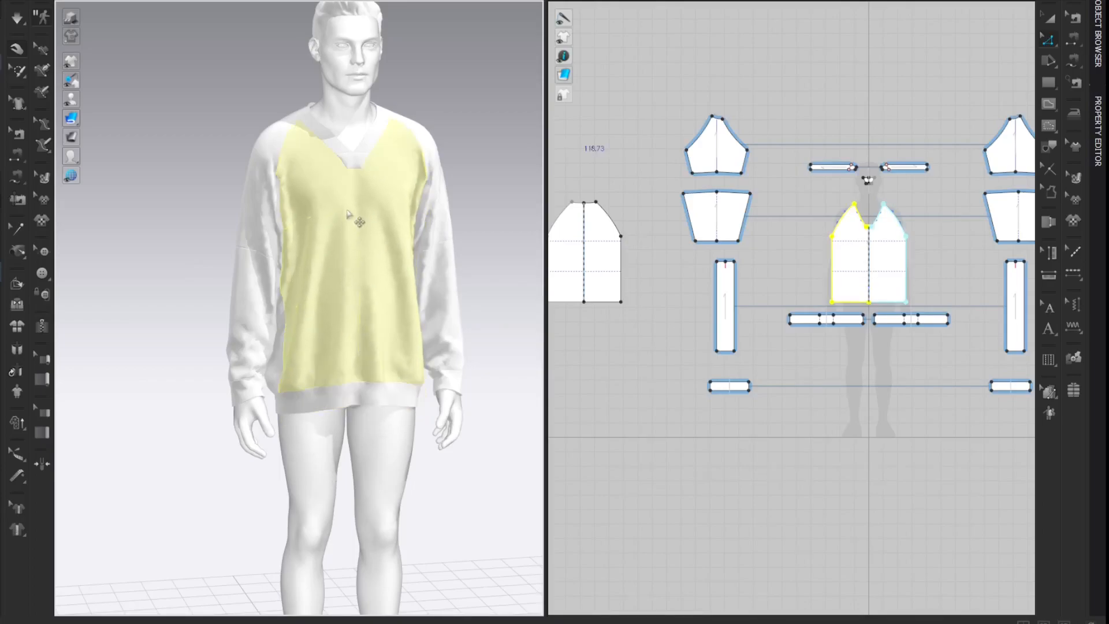
Inspect the simulated top on the lowered-arm pose from behind and from the front.
{"action": "right_click_drag", "start_coordinate": [349, 178], "coordinate": [298, 122]}
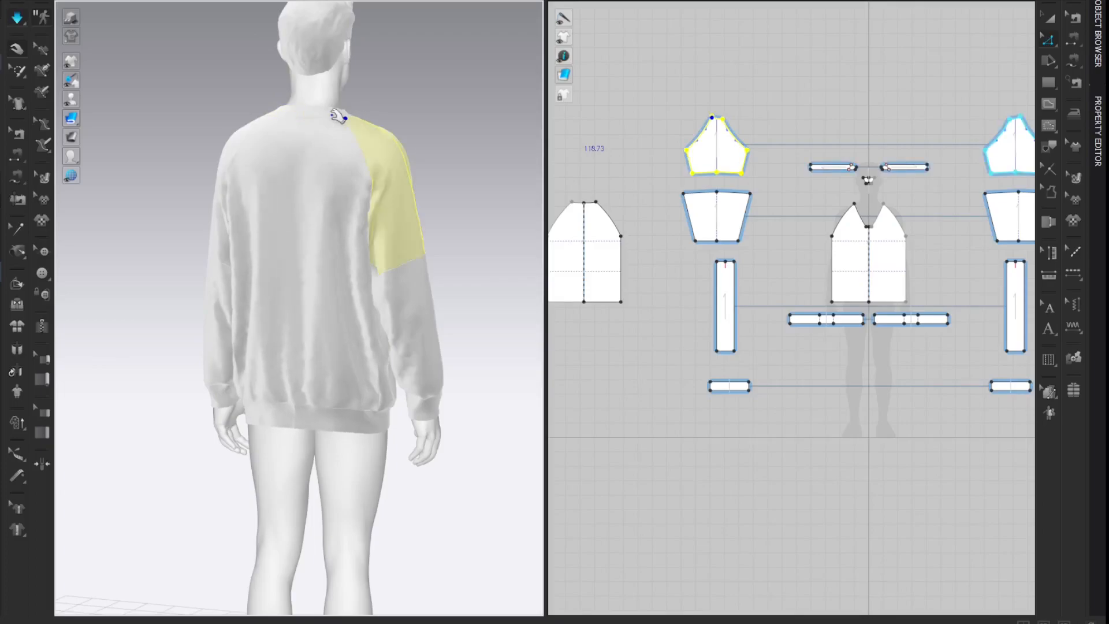
{"action": "right_click_drag", "start_coordinate": [312, 114], "coordinate": [366, 162]}
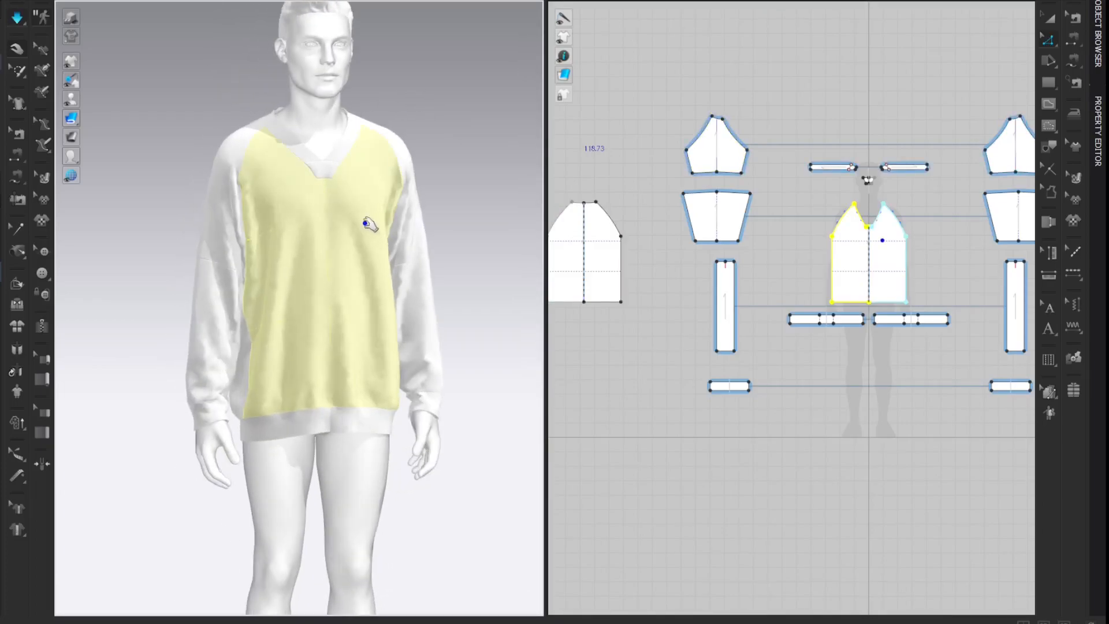
{"action": "mouse_move", "coordinate": [407, 96]}
{"action": "right_mouse_down"}
{"action": "mouse_move", "coordinate": [387, 90]}
{"action": "mouse_move", "coordinate": [405, 85]}
{"action": "right_mouse_up"}
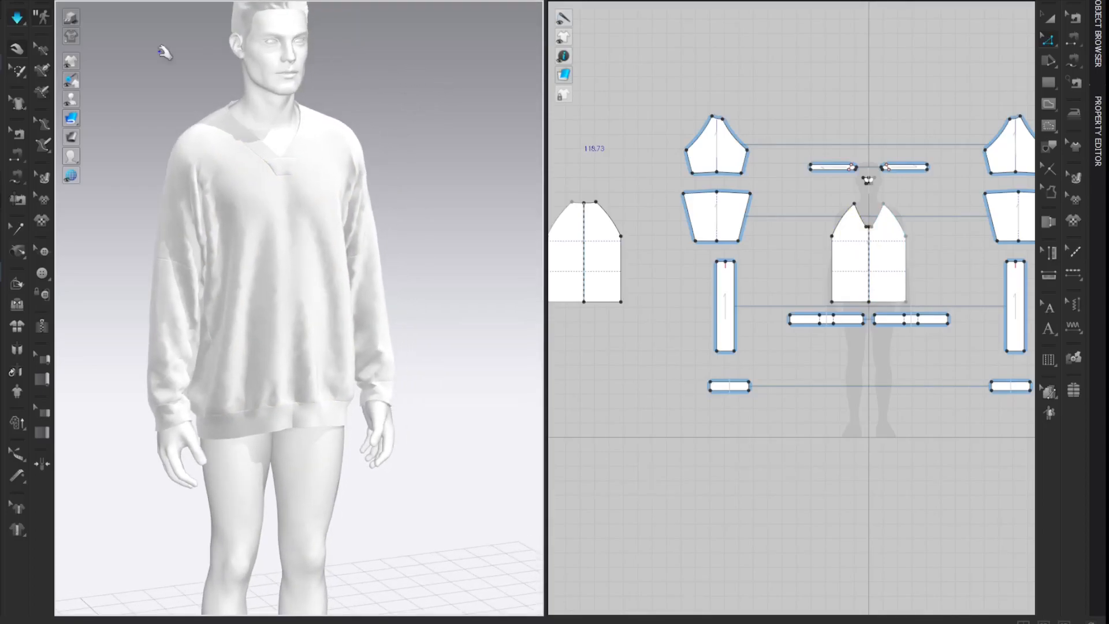
Hide the 3D garment tools and frame the top in a front three-quarter view beside its full set of pattern pieces.
{"action": "left_click", "coordinate": [1, 11]}
{"action": "scroll", "coordinate": [22, 42], "scroll_direction": "up", "scroll_amount": 2}
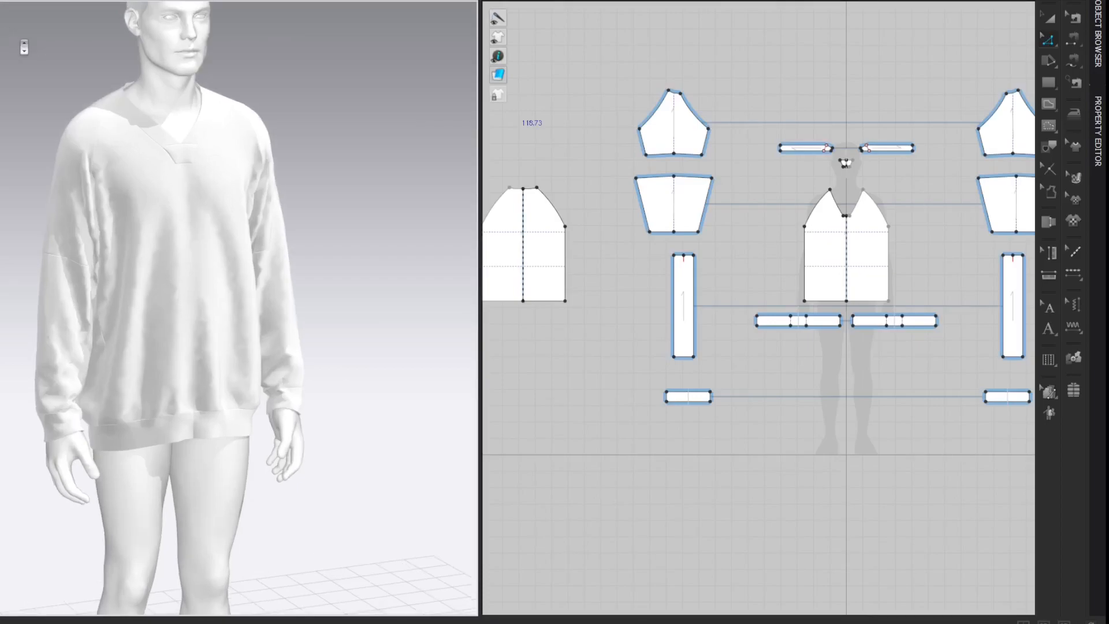
{"action": "middle_click_drag", "start_coordinate": [11, 29], "coordinate": [34, 85]}
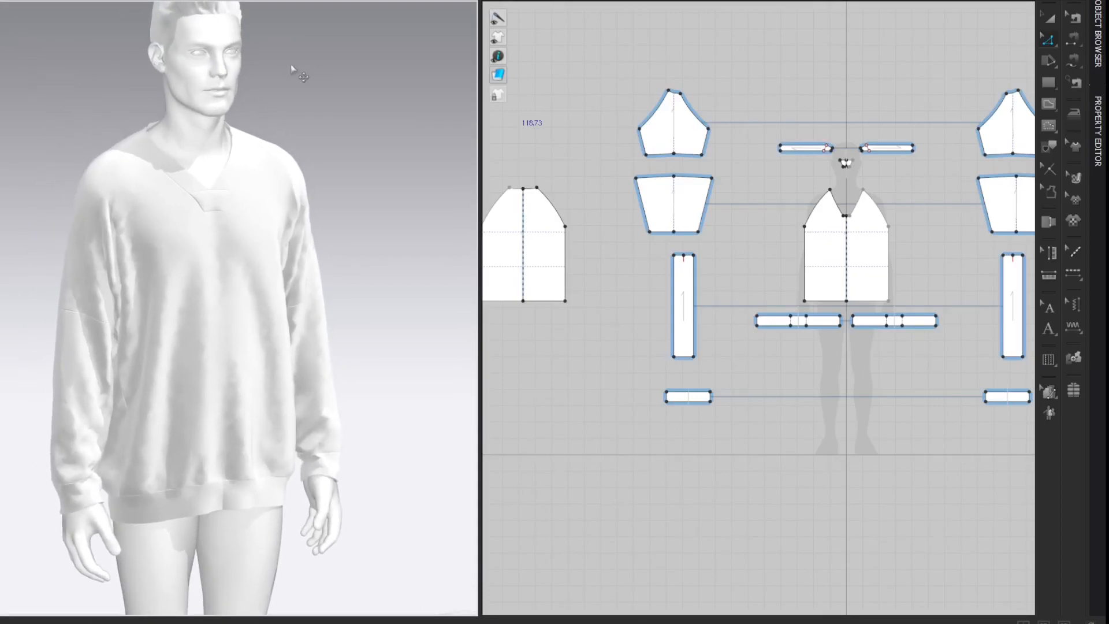
{"action": "right_click_drag", "start_coordinate": [300, 70], "coordinate": [344, 69]}
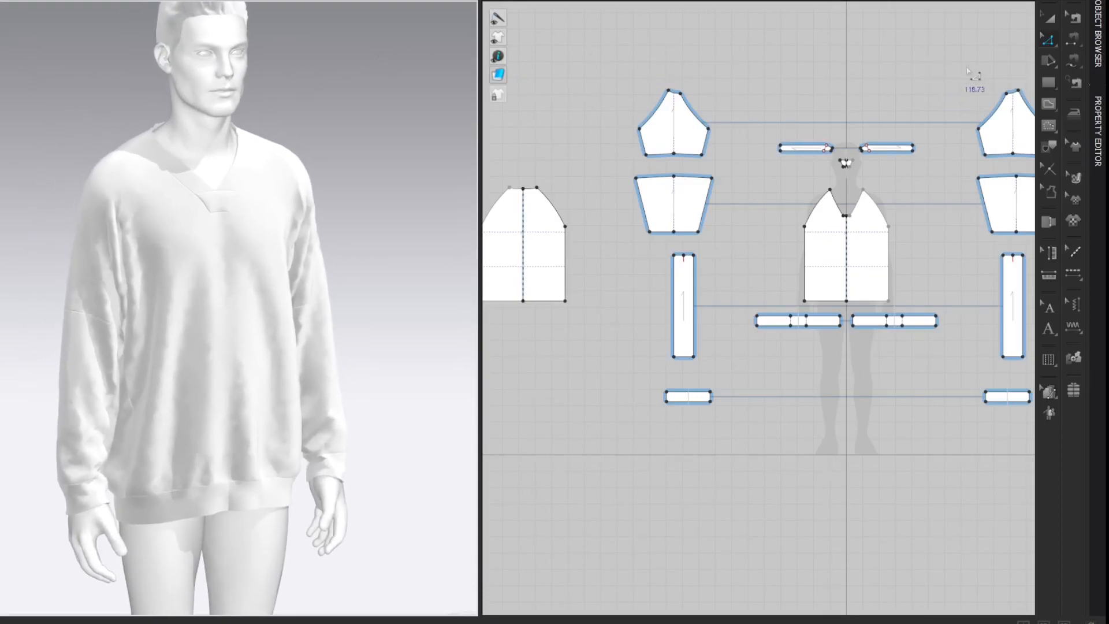
{"action": "scroll", "coordinate": [874, 81], "scroll_direction": "down", "scroll_amount": 3}
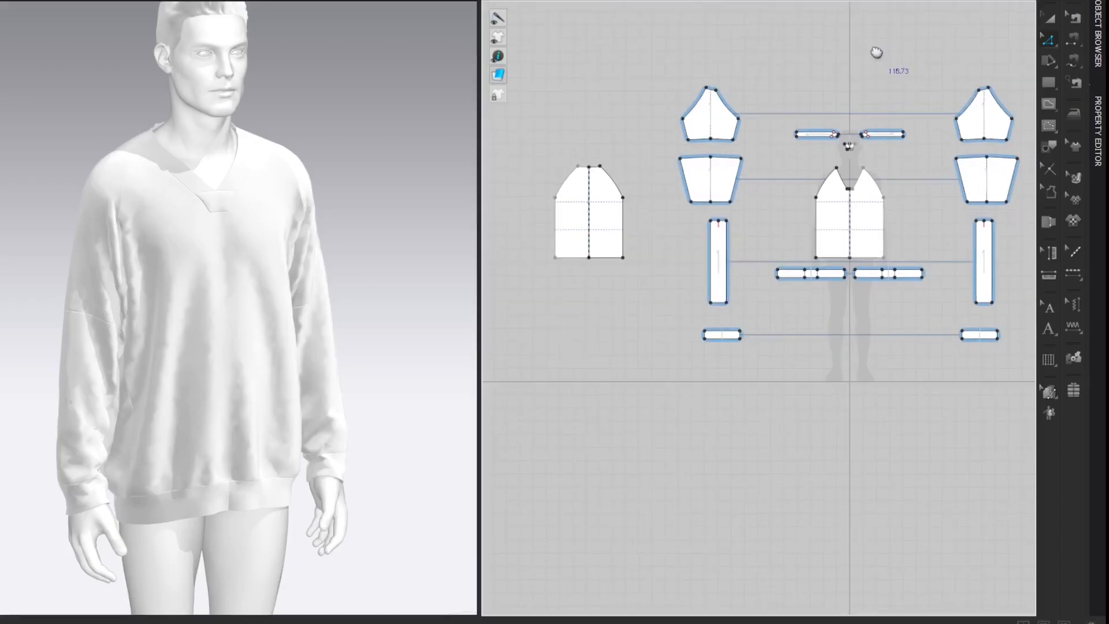
{"action": "key", "text": "a"}
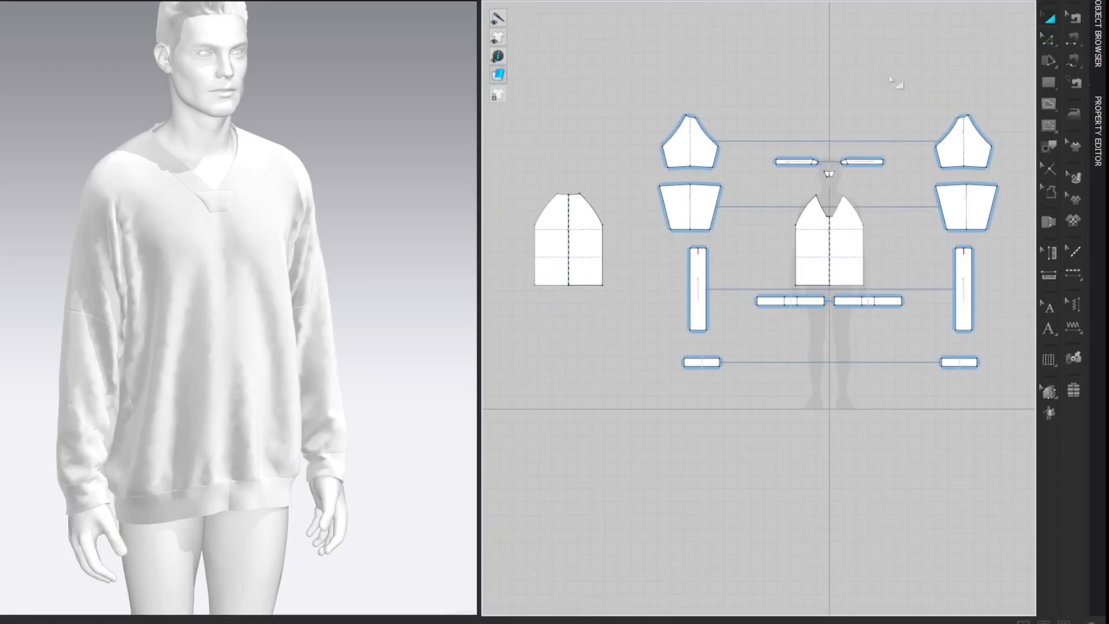